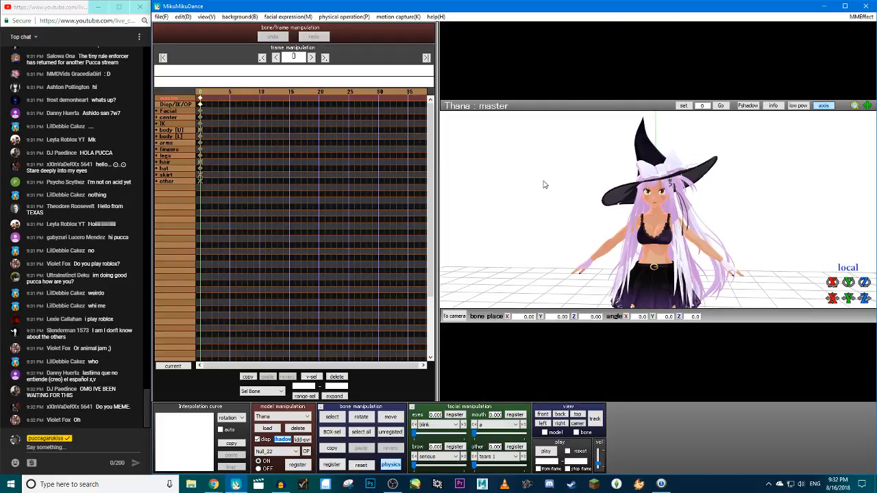
Examine the Thana model's face and eyes up close and from a distance
scroll(538, 182, "down", 5)
scroll(538, 183, "up", 10)
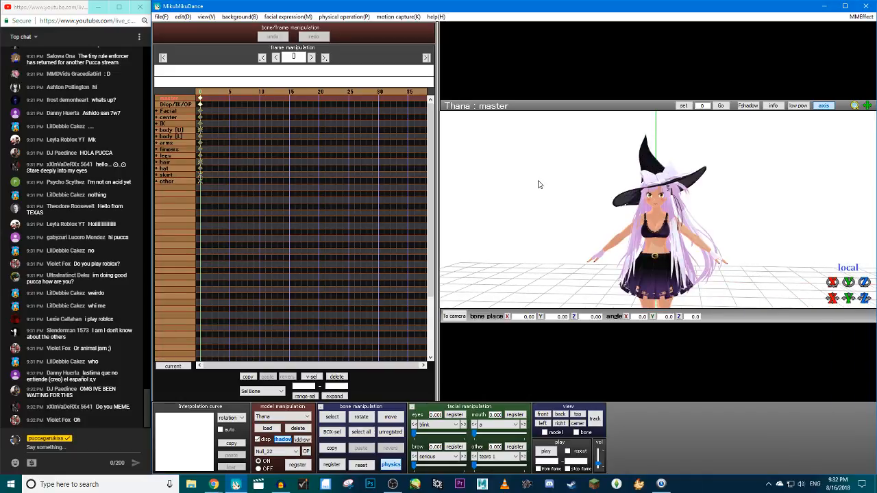
scroll(659, 218, "up", 6)
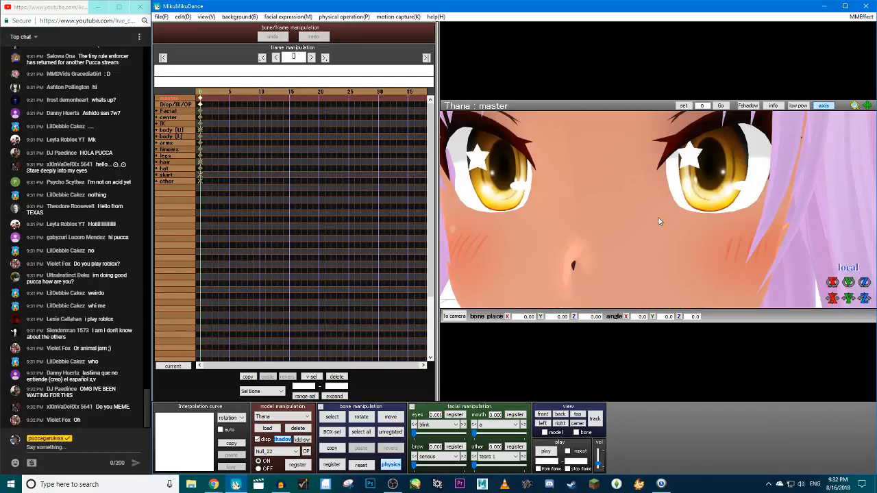
scroll(658, 221, "down", 6)
scroll(658, 222, "up", 6)
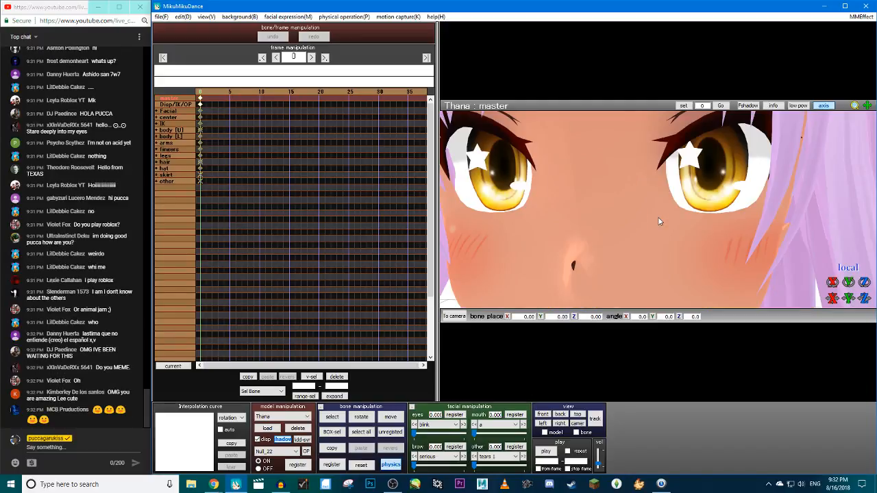
scroll(658, 221, "down", 6)
scroll(659, 221, "up", 6)
scroll(658, 222, "down", 6)
scroll(658, 221, "up", 6)
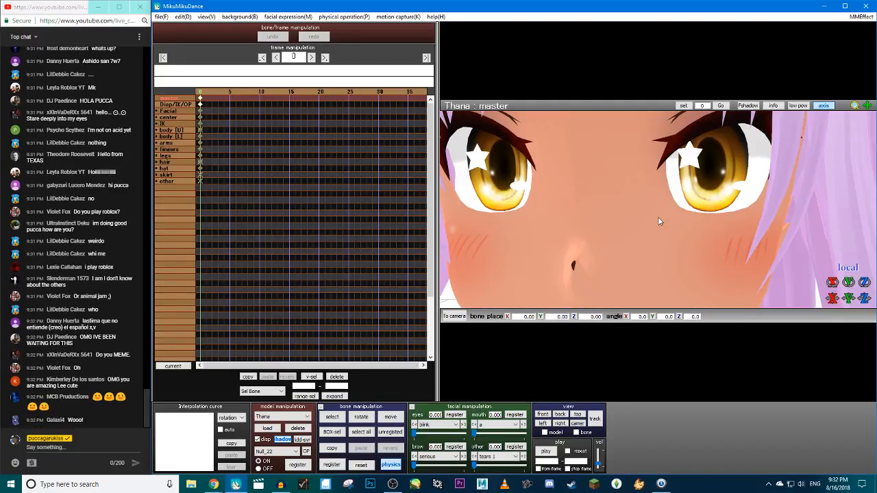
scroll(658, 221, "down", 6)
right_click_drag(659, 221, 658, 213)
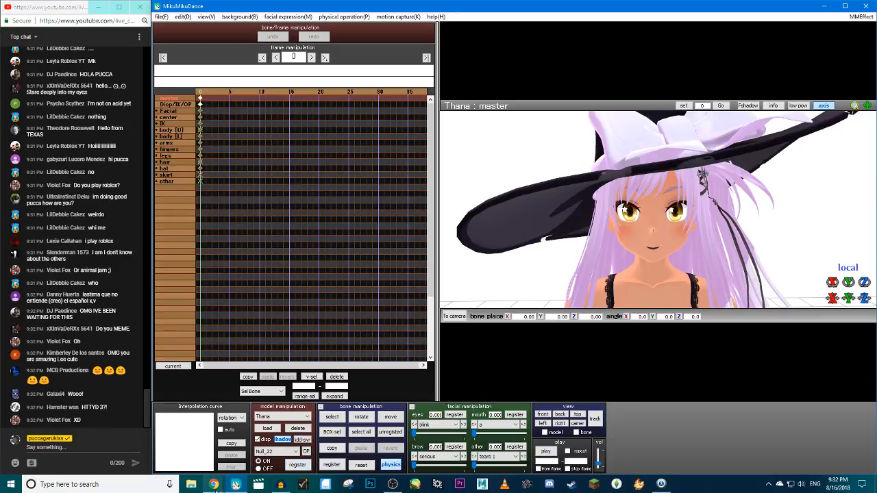
Switch to Chrome to check the coffee music video on YouTube, and return to MikuMikuDance
mouse_move(213, 484)
left_click(258, 429)
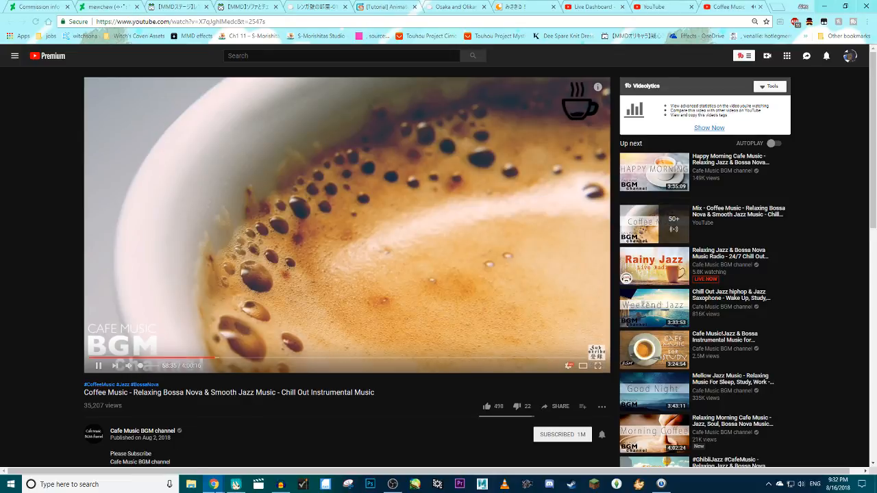
mouse_move(213, 485)
left_click(272, 451)
left_click(235, 484)
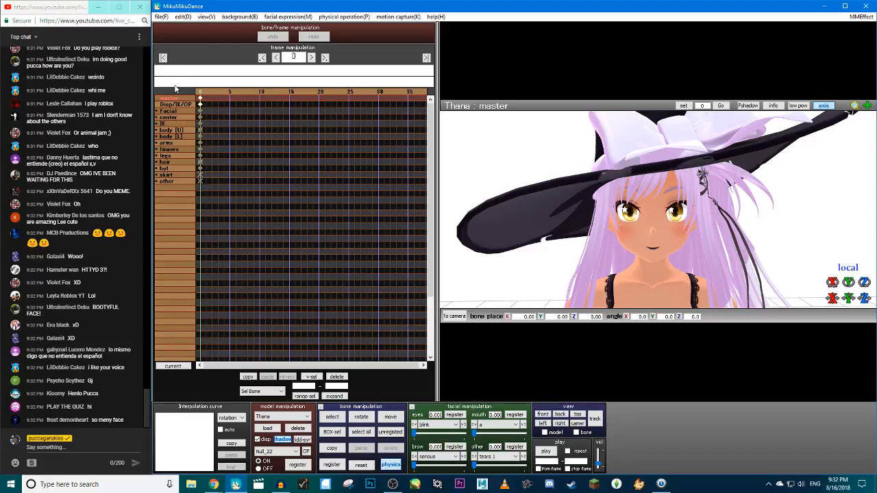
Load the Eclipsa WAV file from the Wave folder as the project's audio
left_click(161, 16)
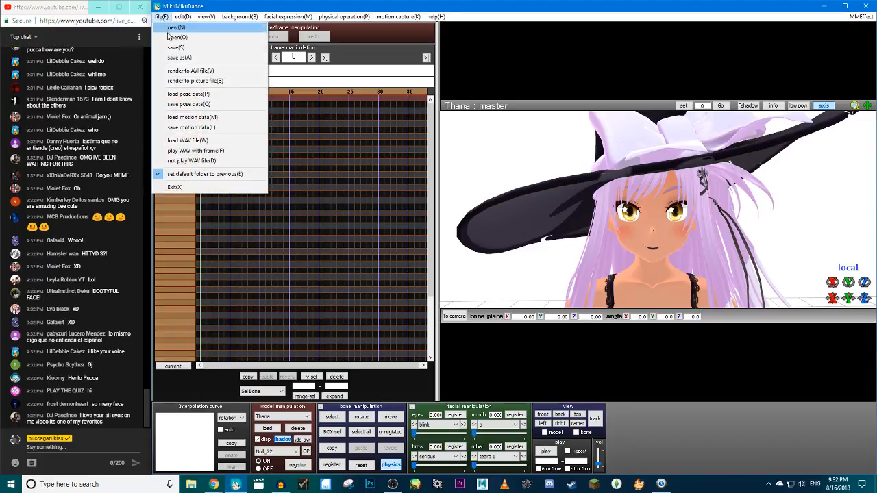
left_click(226, 140)
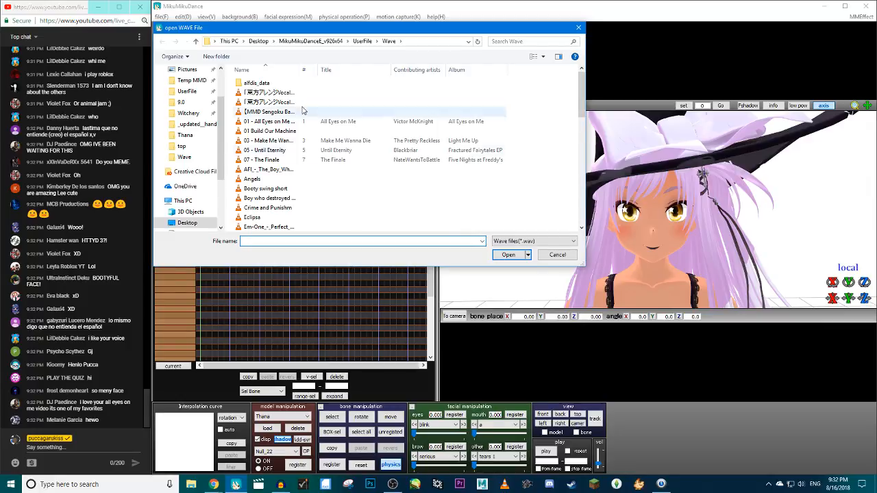
scroll(299, 137, "down", 15)
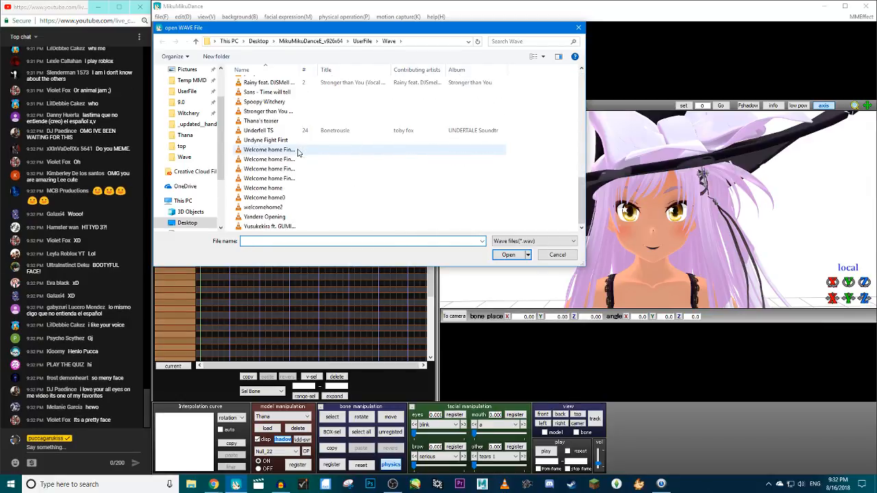
scroll(298, 153, "up", 10)
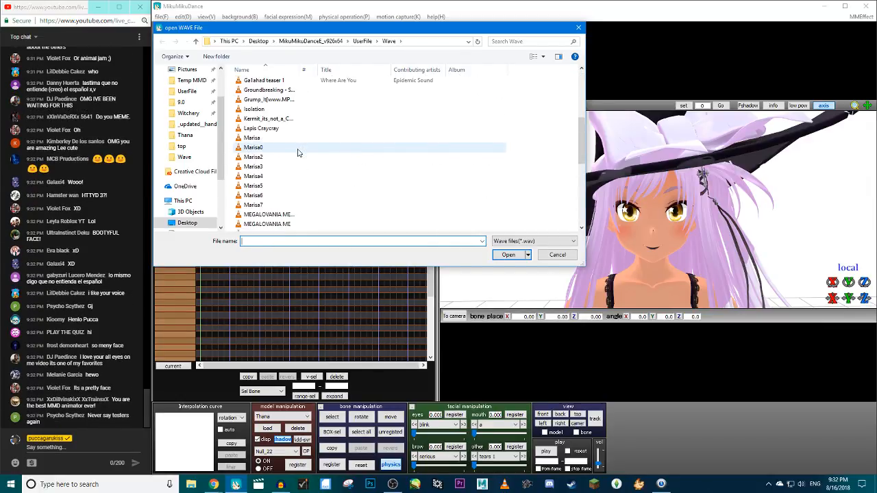
scroll(291, 104, "up", 4)
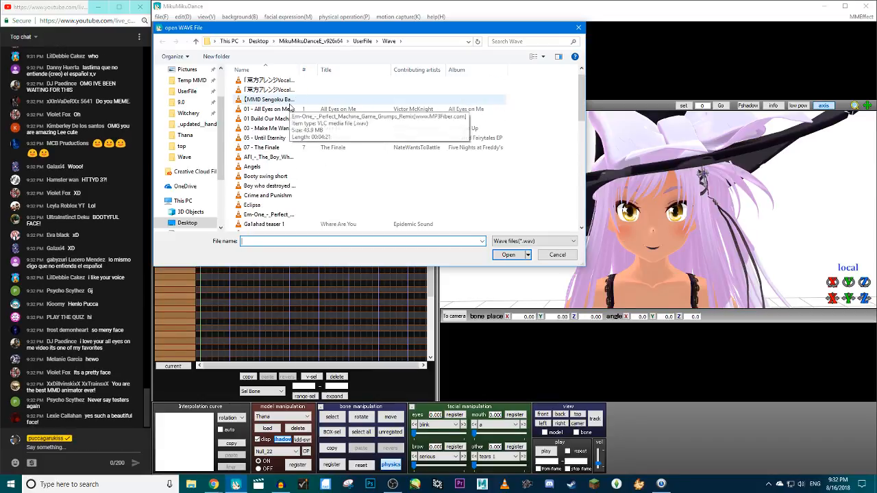
left_click(270, 227)
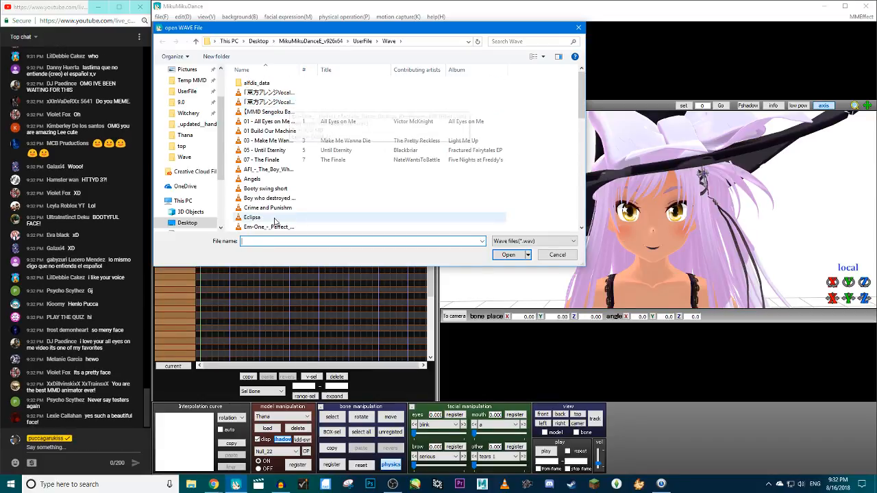
left_click(508, 255)
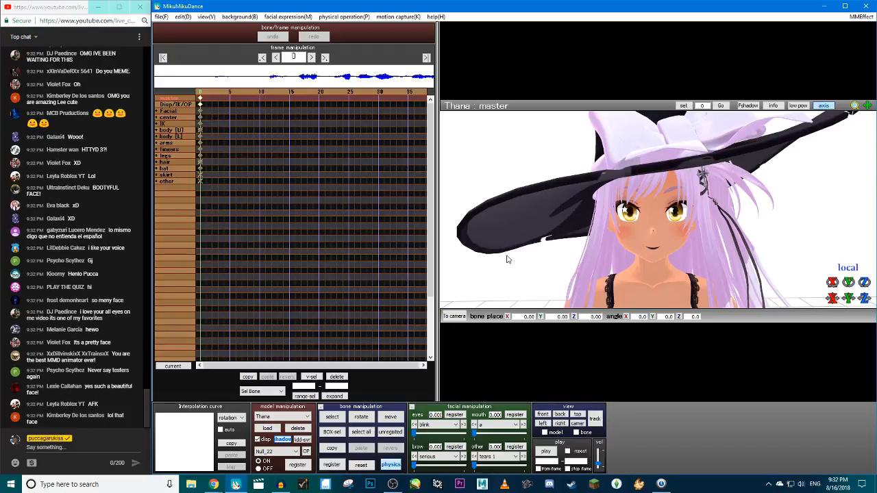
Enable playing the WAV with frame movement and scrub the timeline back to frame 0
left_click(235, 96)
left_click(163, 17)
left_click(218, 150)
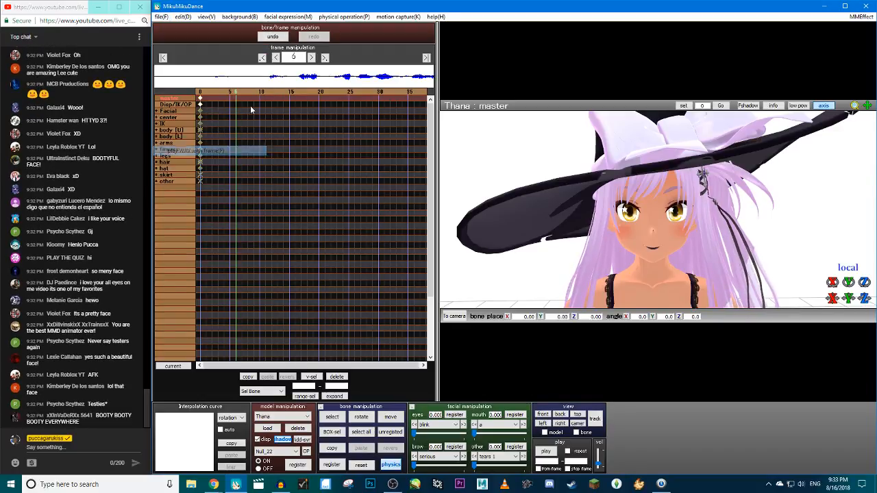
left_click_drag(261, 97, 200, 97)
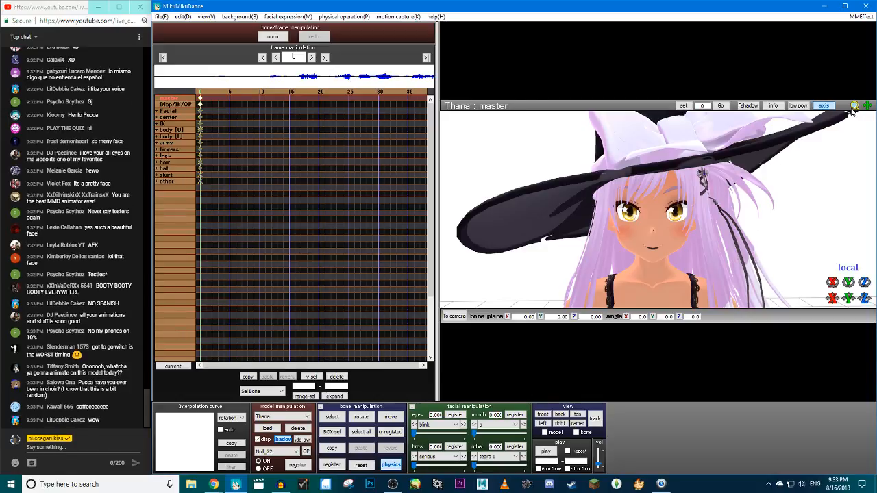
Switch from the Thana model to camera editing and set the camera's view angle to 18
mouse_move(852, 109)
left_mouse_down()
mouse_move(852, 137)
mouse_move(851, 106)
left_mouse_up()
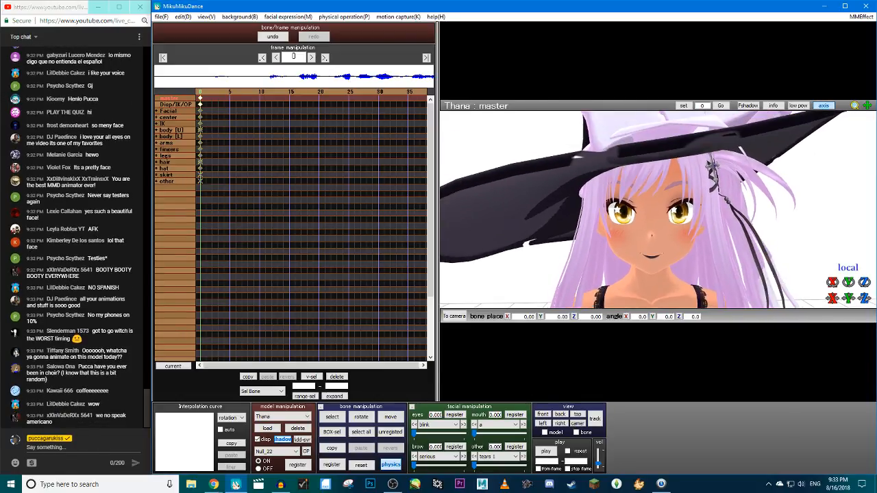
left_click(282, 417)
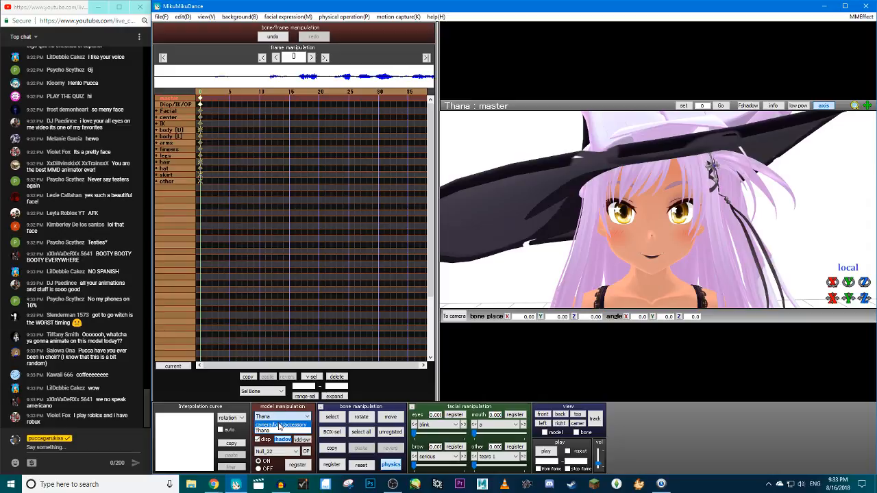
left_click(281, 426)
scroll(570, 259, "up", 4)
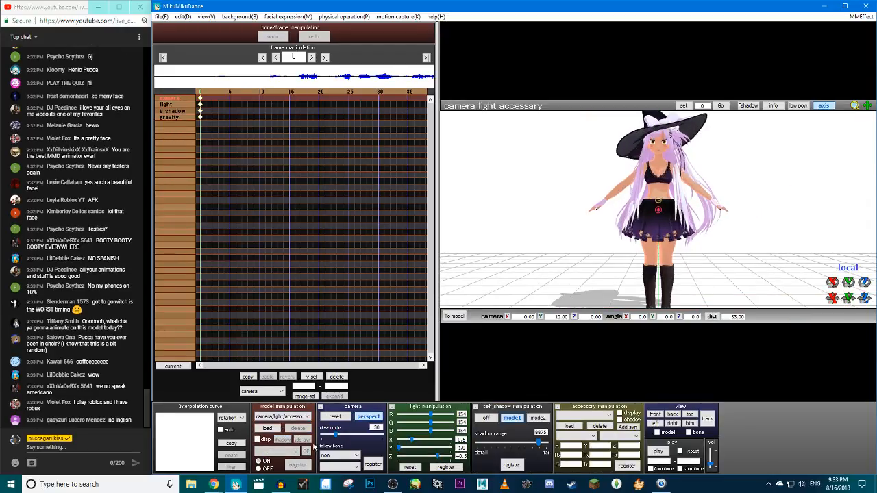
left_click_drag(335, 434, 328, 435)
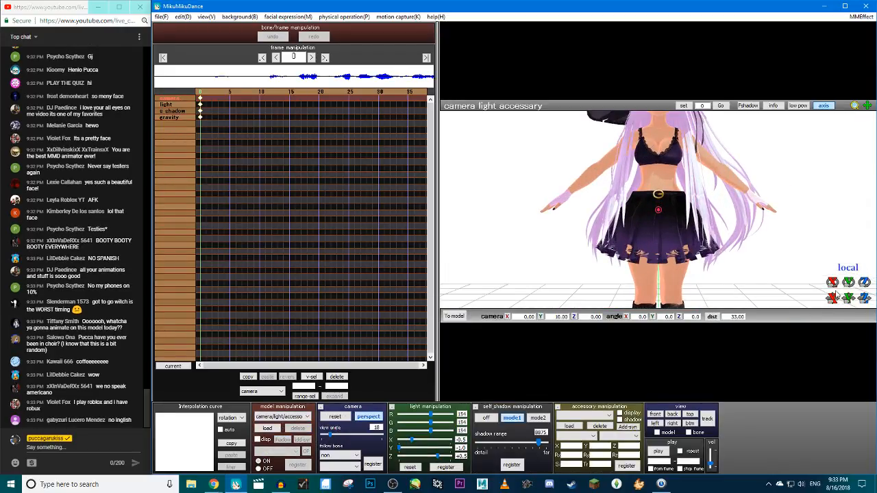
Register a face close-up camera keyframe at frame 0 with Y 15.75 and distance 9.00, and return to the Thana model
left_click_drag(848, 298, 848, 267)
scroll(704, 245, "up", 6)
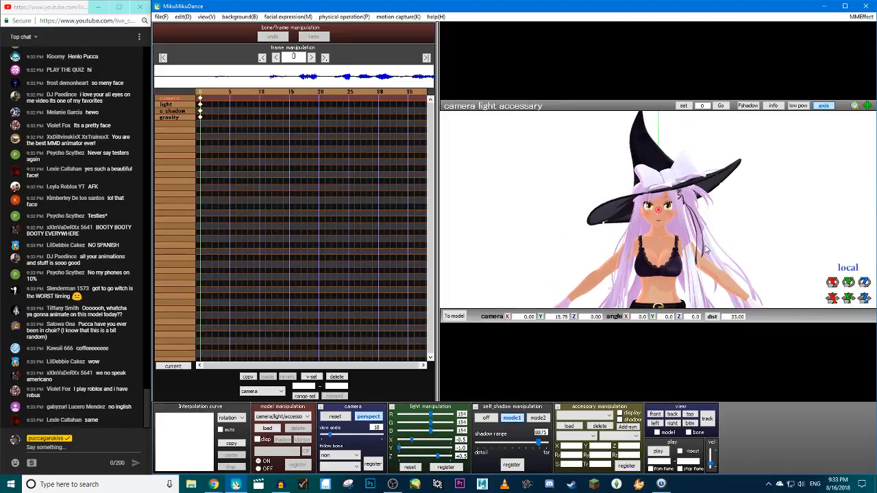
scroll(704, 244, "up", 2)
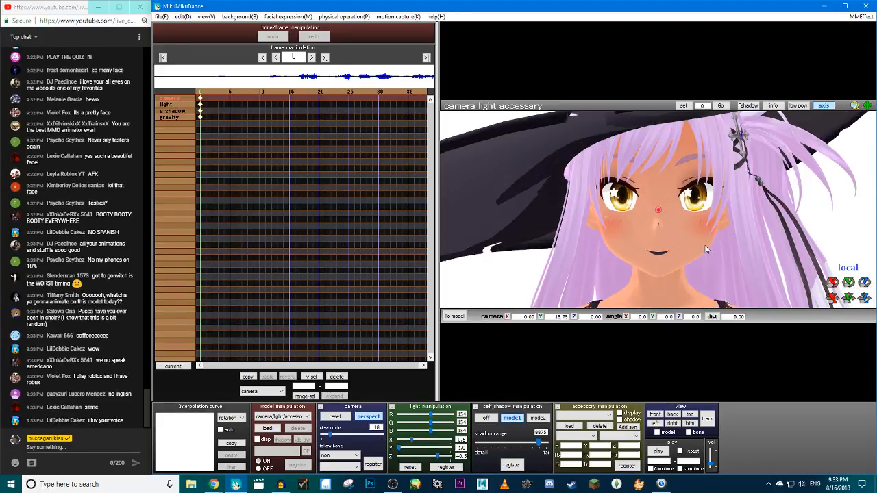
left_click(373, 464)
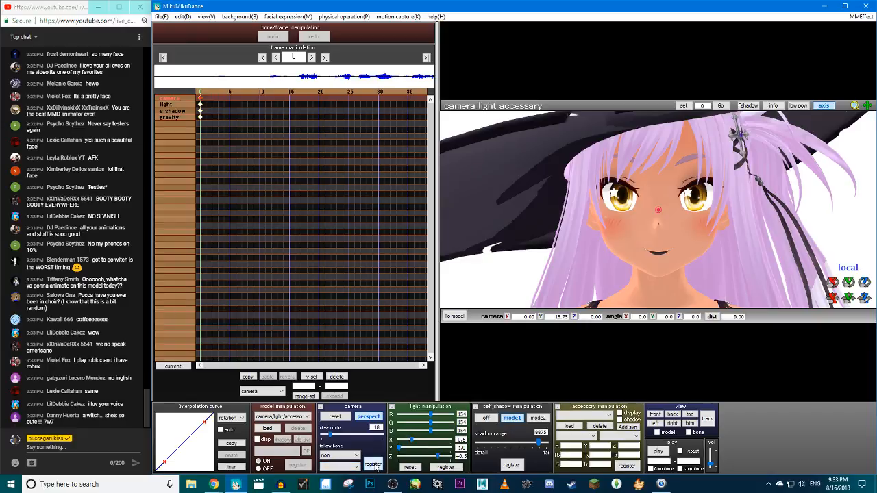
left_click(264, 416)
left_click(274, 429)
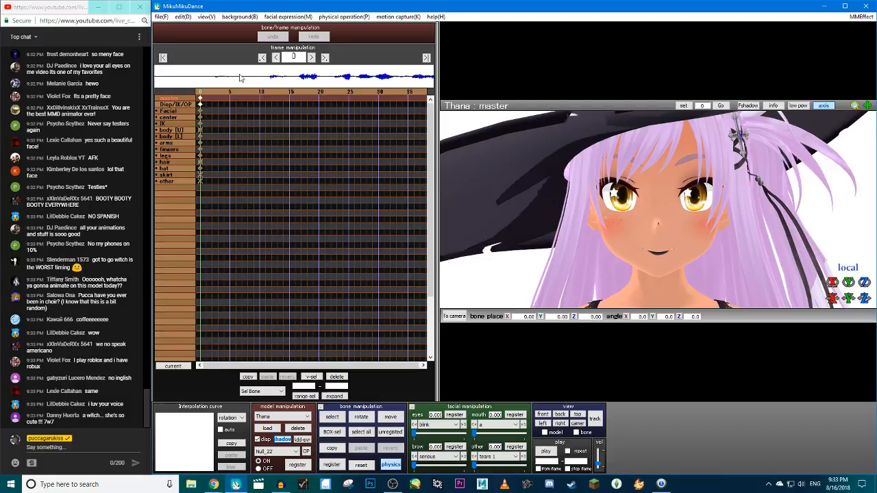
Set the playback end frame to 2000 and test-play the audio with the volume raised
left_click(229, 94)
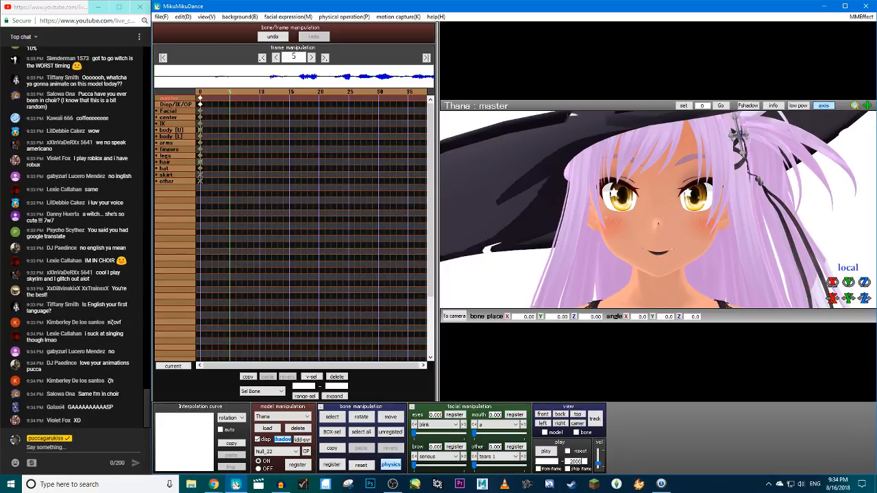
left_click(546, 451)
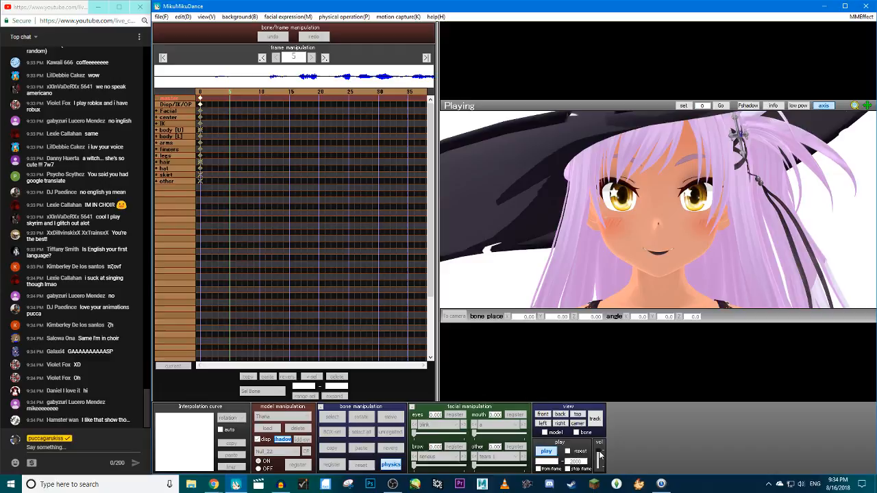
left_click(546, 452)
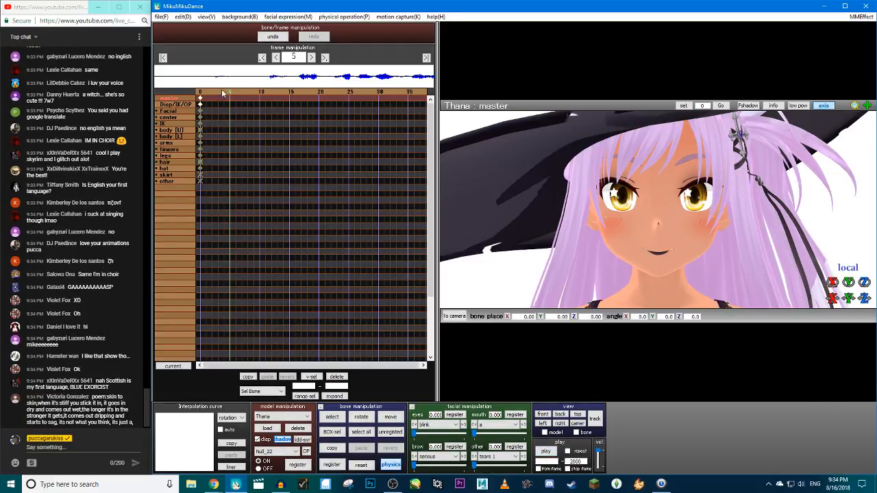
Scrub the timeline to frame 6, play the audio again, and go back to frame 5
left_click_drag(222, 93, 235, 93)
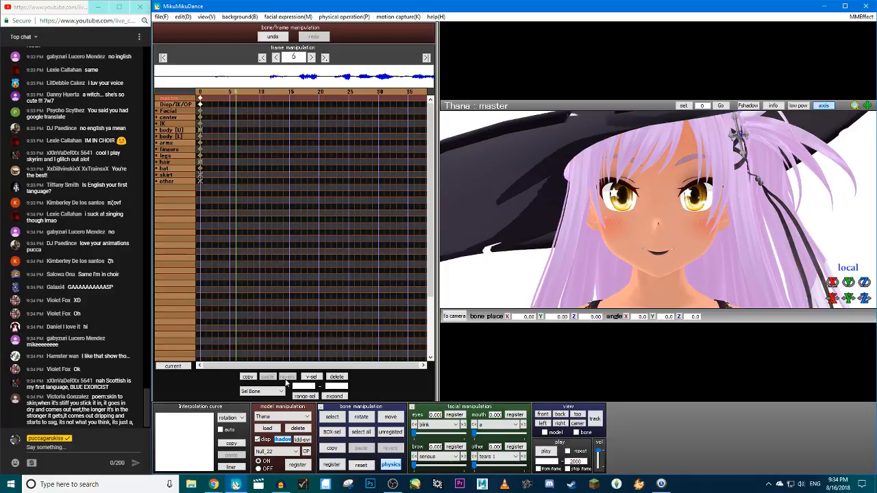
left_click(546, 452)
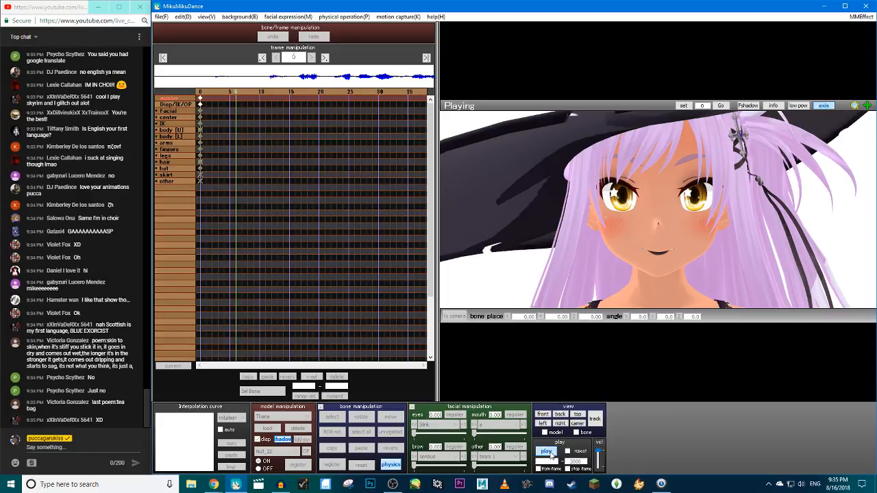
left_click(546, 452)
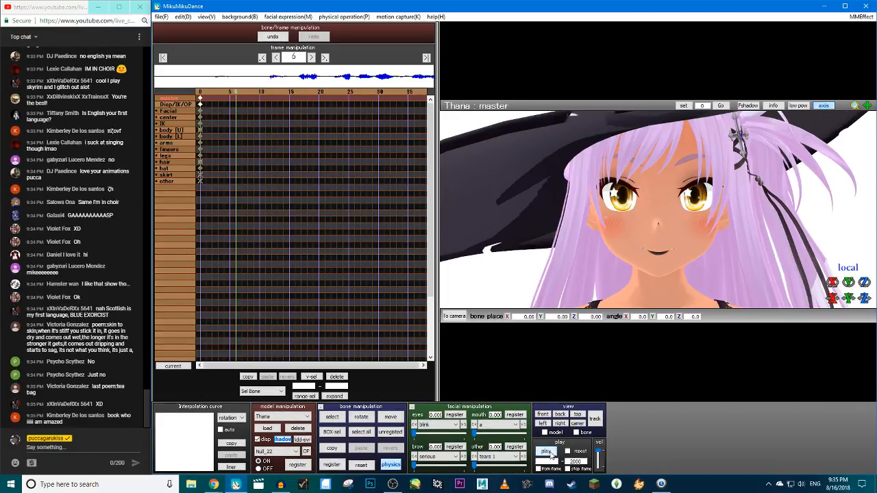
left_click(230, 93)
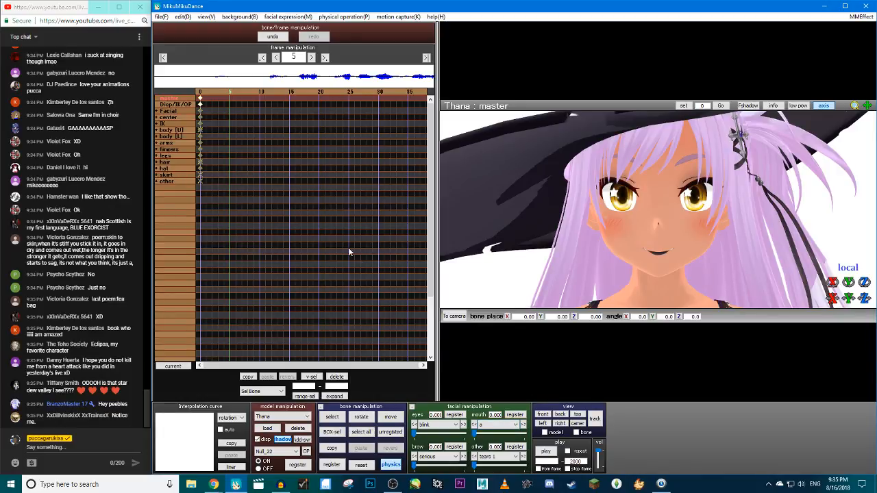
Check the audio frame by frame, going back from frame 11 to frame 1 and forward to frame 22
left_click(267, 92)
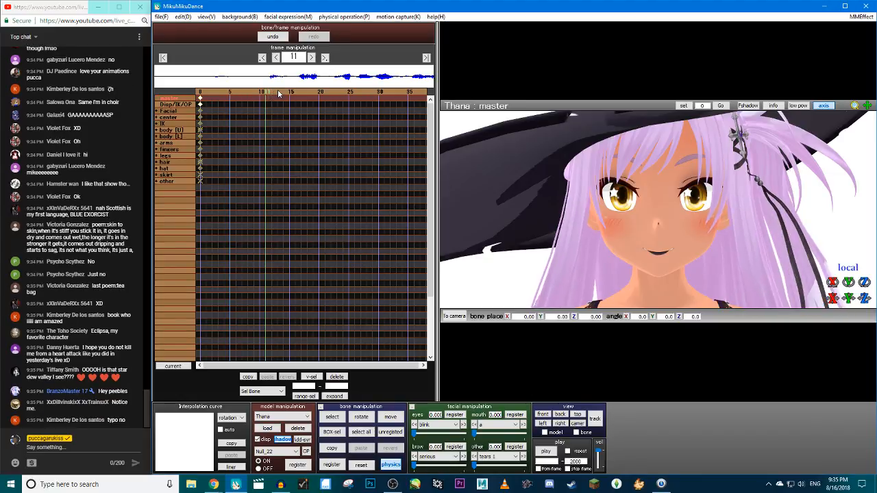
key("Left")
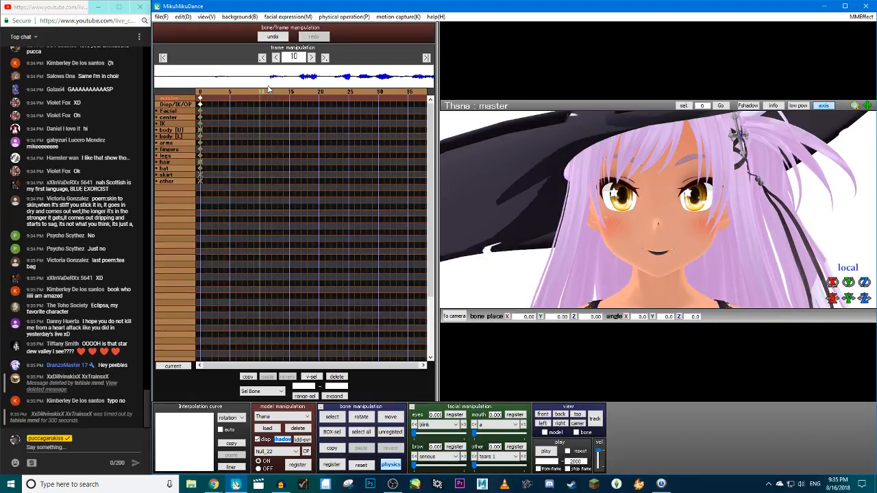
key("Left")
key("Left")
key("Left")
key("Left")
key("Left")
key("Left")
key("Left")
key("Left")
key("Left")
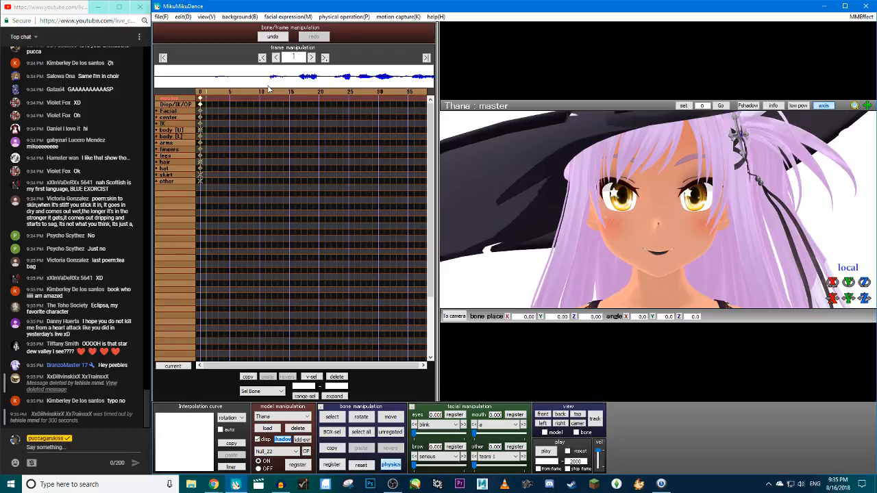
key("Right")
key("Right")
key("Right")
key("Right")
key("Right")
key("Right")
key("Right")
key("Right")
key("Right")
key("Right")
key("Right")
key("Right")
key("Right")
key("Right")
key("Right")
key("Right")
key("Right")
key("Right")
key("Right")
key("Right")
key("Left")
key("Left")
key("Left")
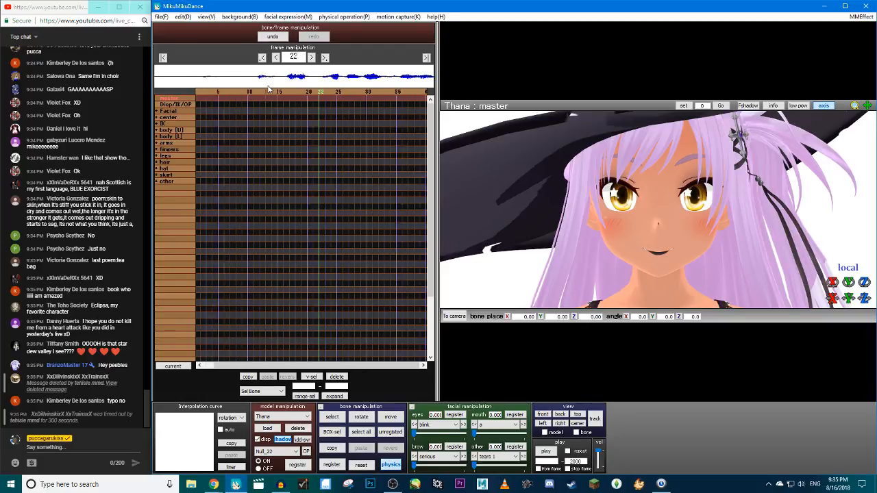
Check the audio frame by frame, moving back from frame 22 and forward again, and stop at frame 10
key("Left")
key("Left")
key("Left")
key("Left")
key("Left")
key("Left")
key("Left")
key("Left")
key("Left")
key("Left")
key("Left")
key("Left")
key("Left")
key("Left")
key("Left")
key("Left")
key("Left")
key("Left")
key("Right")
key("Right")
key("Right")
key("Right")
key("Right")
key("Right")
key("Right")
key("Right")
key("Right")
key("Right")
key("Right")
key("Right")
key("Left")
key("Left")
key("Left")
key("Left")
key("Left")
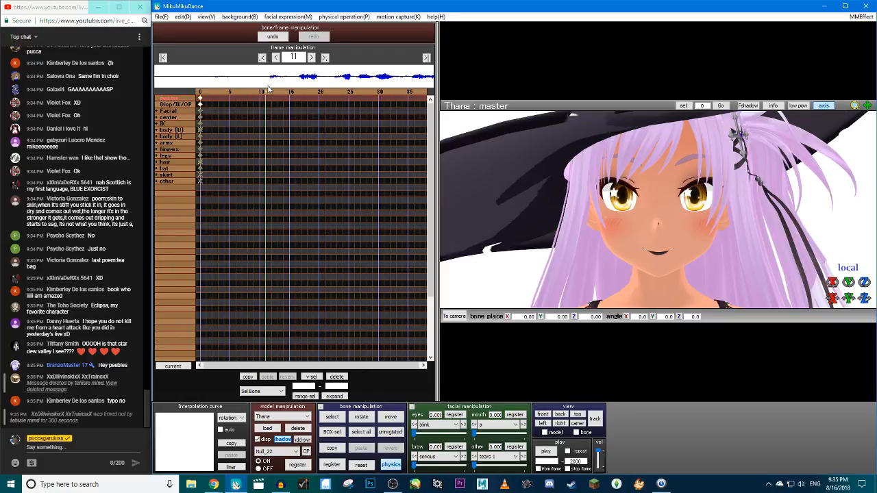
key("Left")
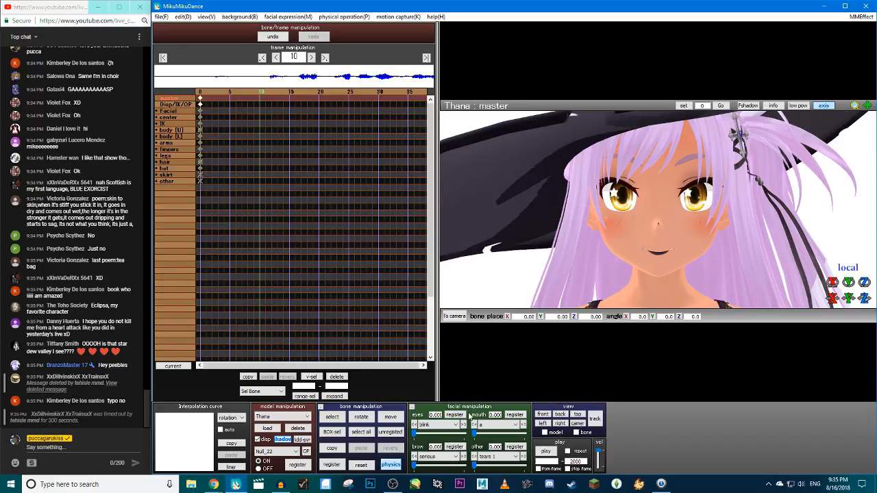
key("z")
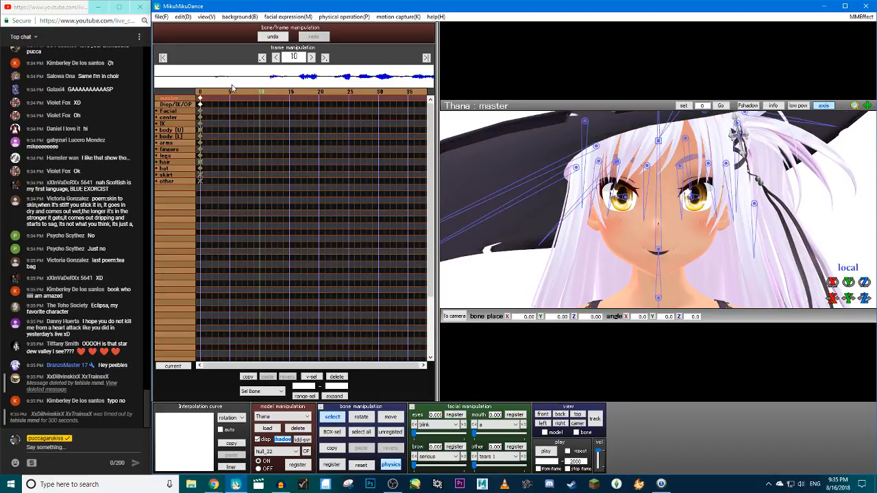
left_click(332, 417)
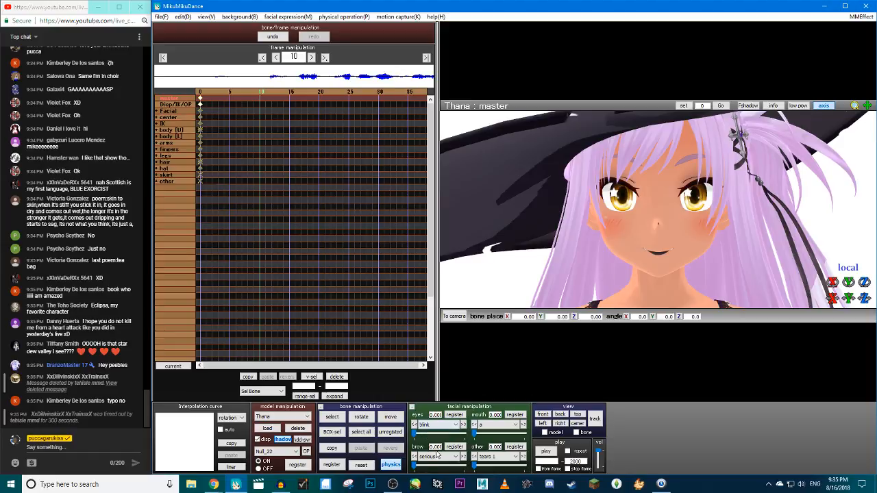
At frame 10, raise the serious brow morph to 1.000 and set the down brow morph to about 0.61
left_click_drag(414, 465, 465, 466)
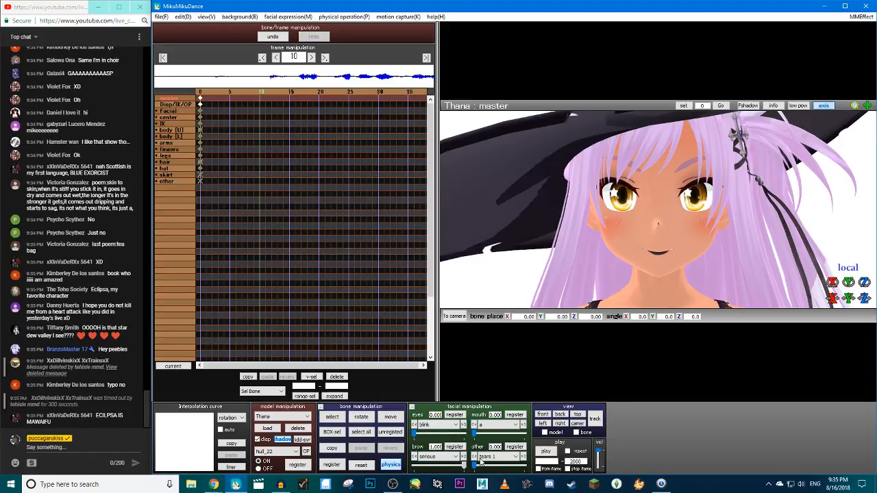
left_click(446, 459)
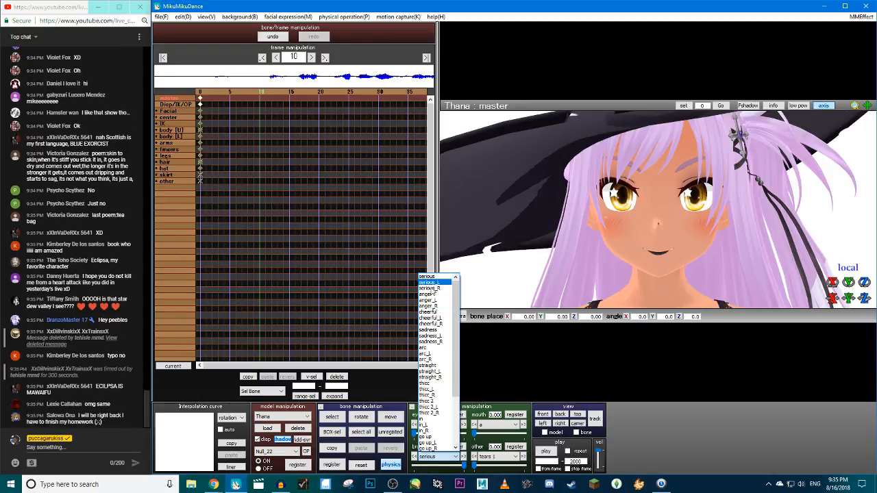
scroll(439, 329, "down", 4)
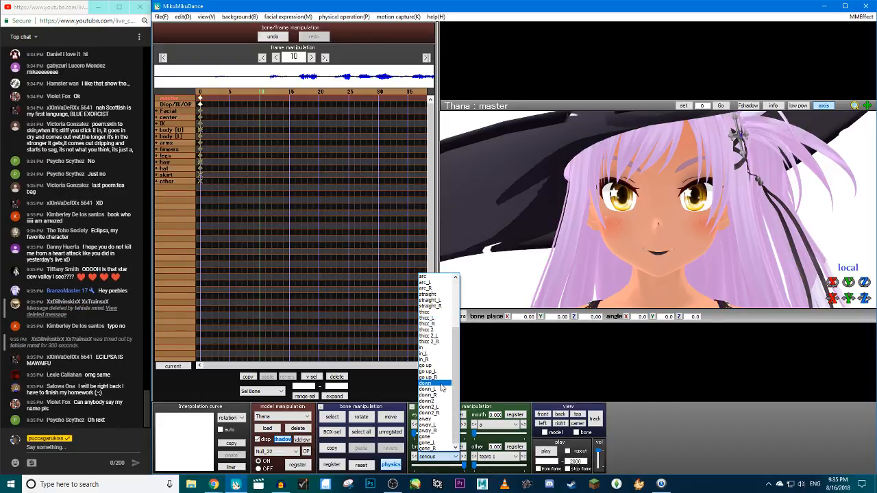
left_click(441, 388)
left_click_drag(415, 466, 444, 465)
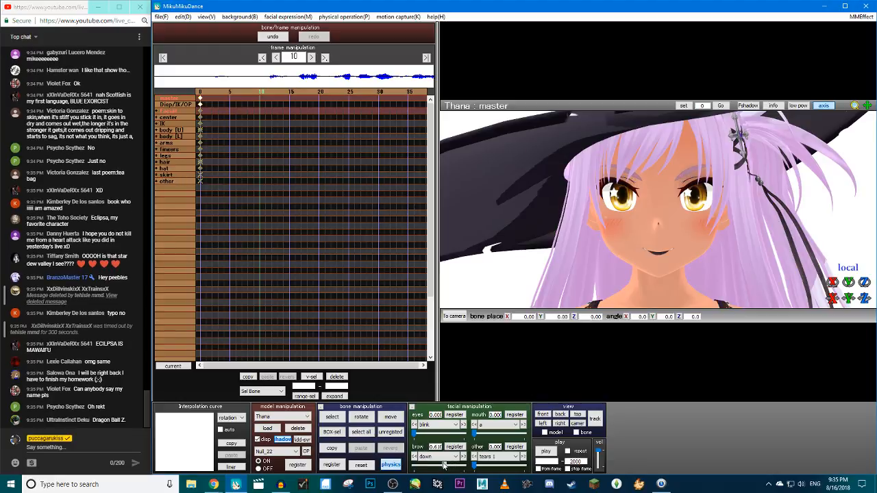
Choose the straight brow morph and set it to about 0.70
left_click(453, 456)
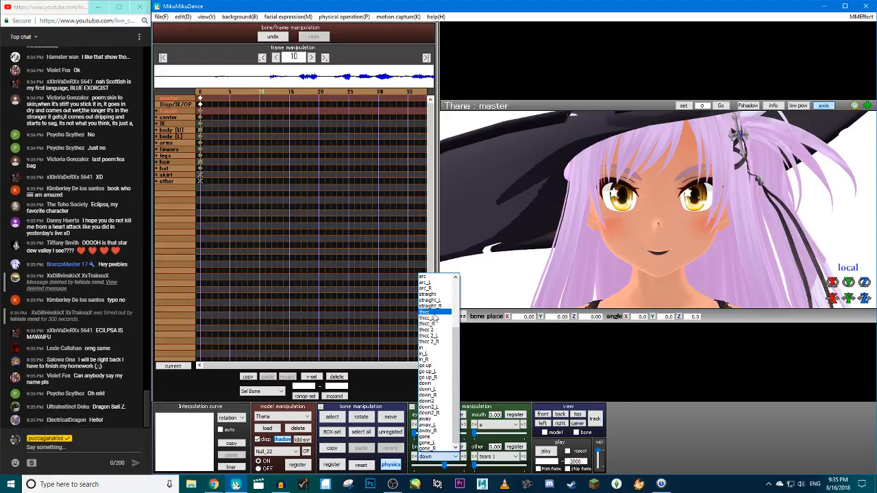
left_click(428, 294)
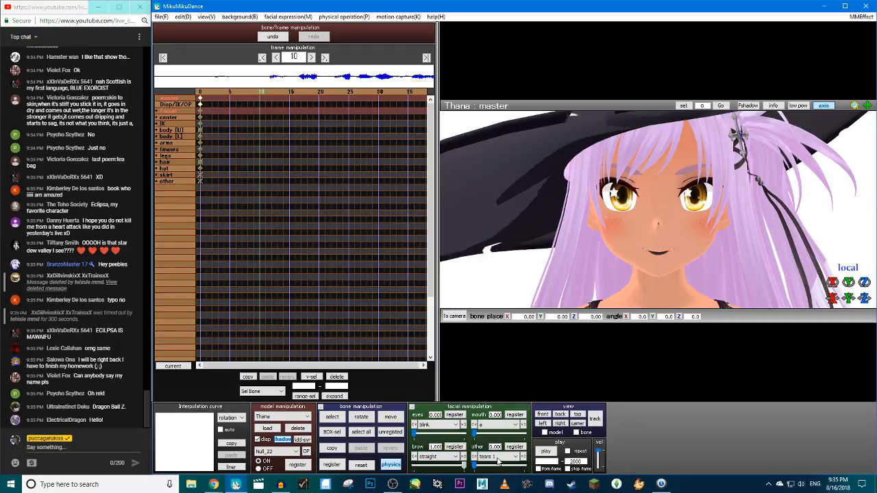
left_click_drag(464, 465, 450, 463)
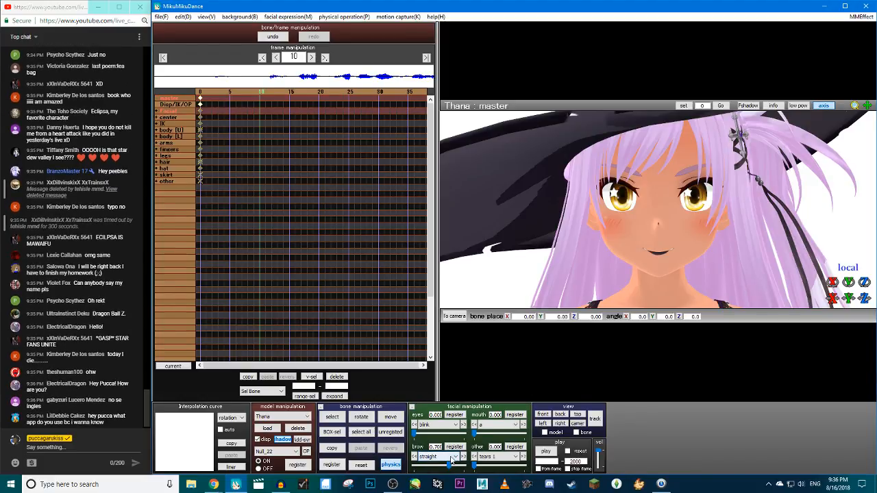
Try the hachune and calm eye morphs, leaving both at zero
left_click(434, 425)
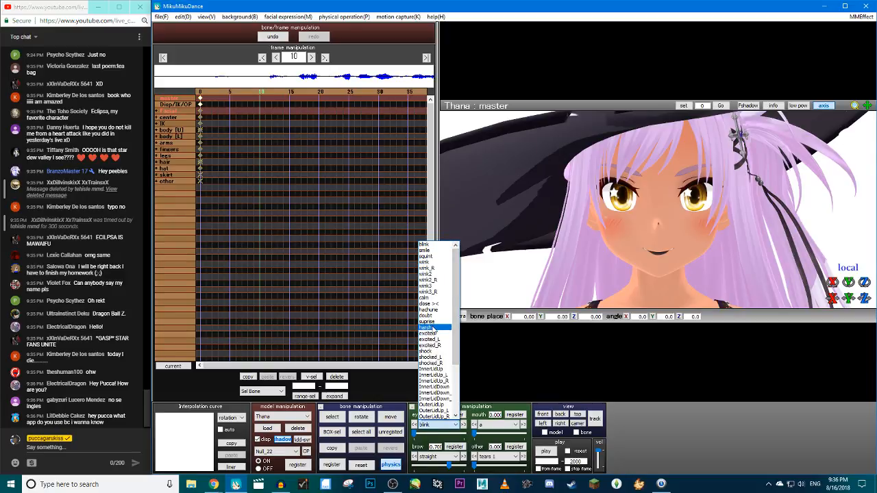
left_click(430, 309)
mouse_move(413, 433)
left_mouse_down()
mouse_move(487, 433)
mouse_move(413, 433)
left_mouse_up()
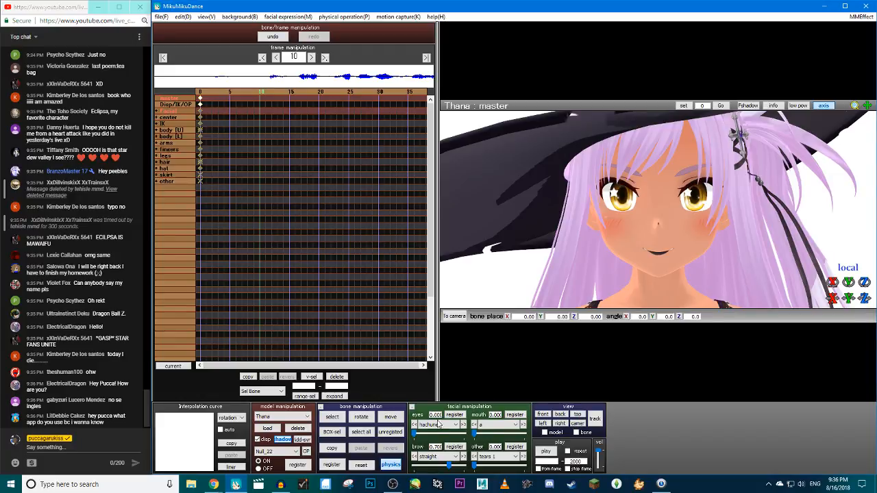
left_click(447, 425)
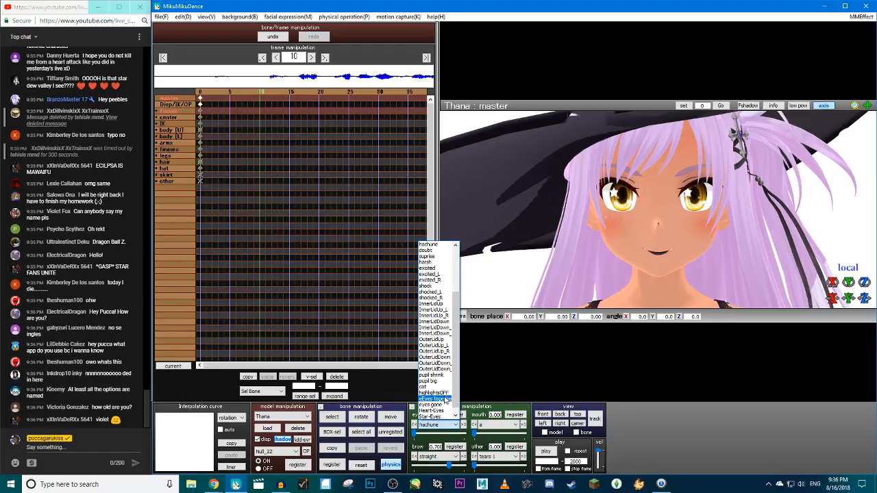
scroll(437, 363, "up", 3)
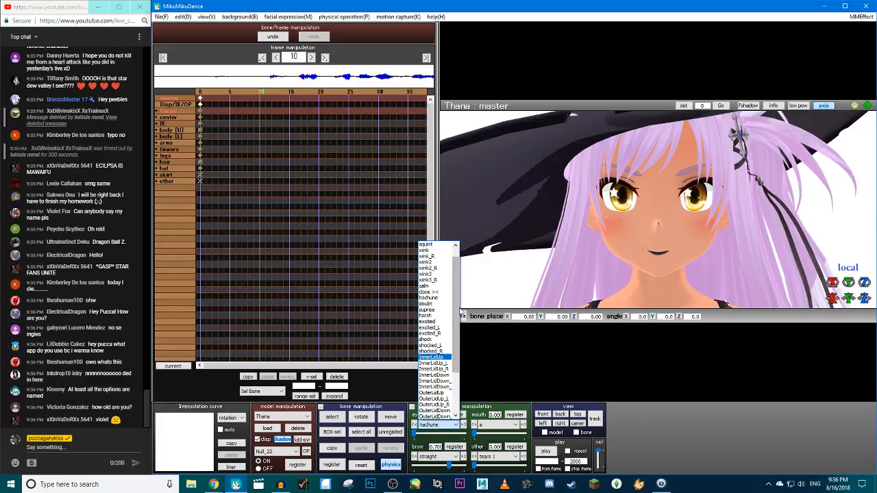
left_click(429, 286)
mouse_move(415, 435)
left_mouse_down()
mouse_move(486, 439)
mouse_move(414, 437)
left_mouse_up()
Set the doubt eye morph to about 0.69 and register the facial keyframe at frame 10
left_click(442, 424)
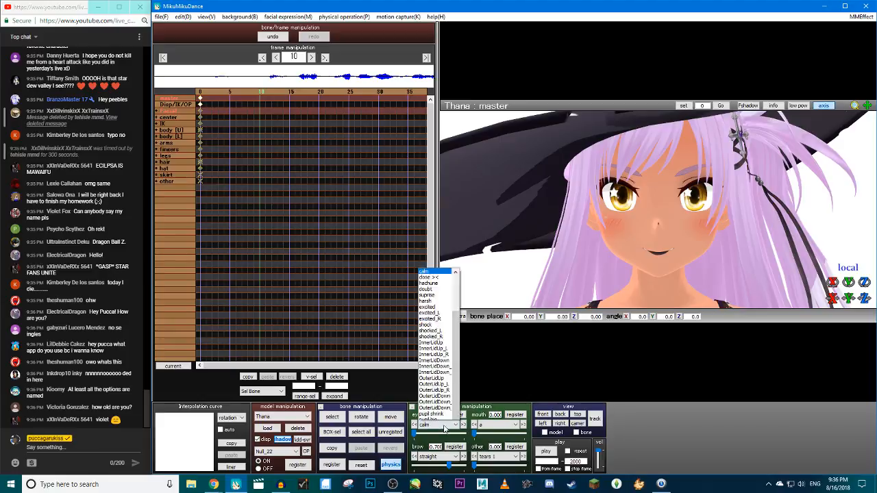
left_click(432, 273)
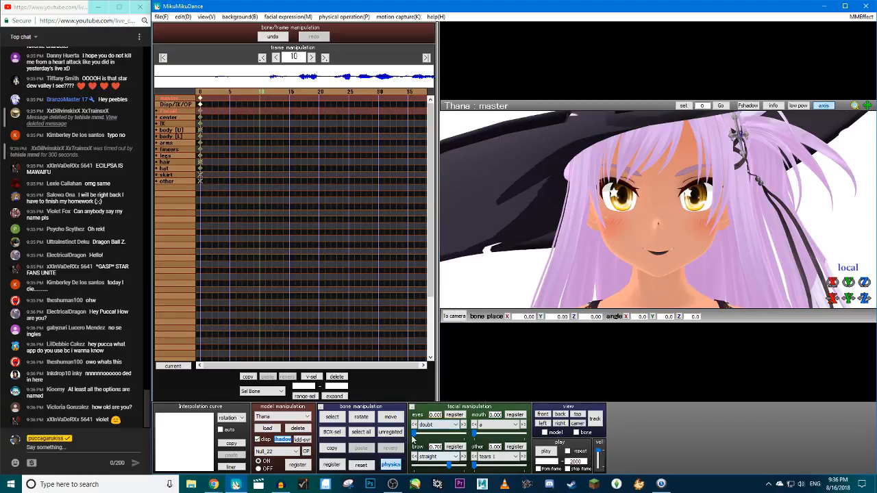
left_click_drag(414, 436, 464, 437)
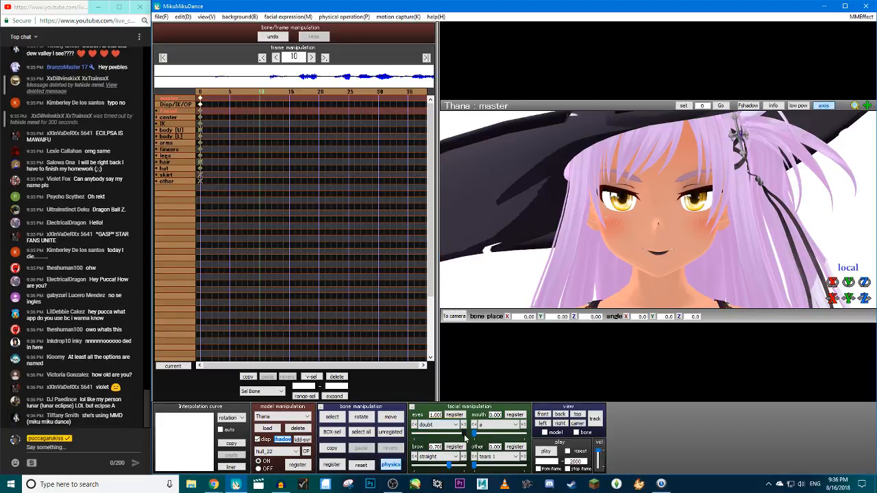
mouse_move(465, 438)
left_mouse_down()
mouse_move(446, 437)
mouse_move(454, 436)
left_mouse_up()
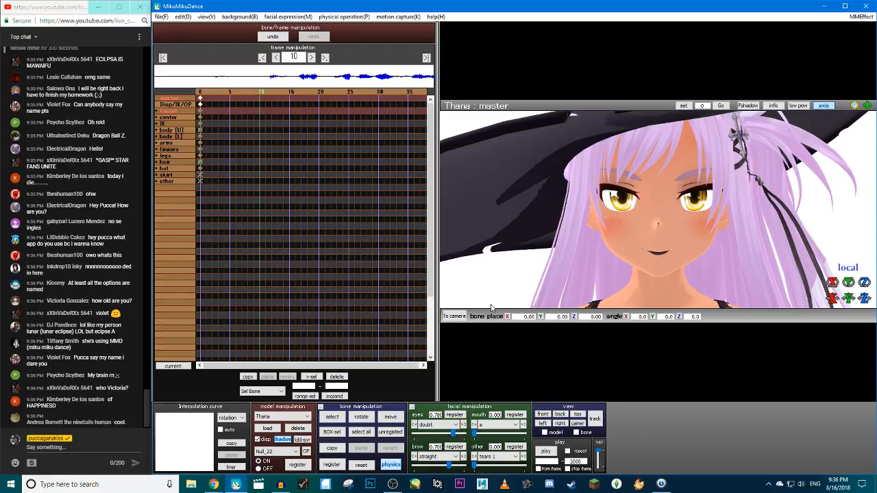
left_click_drag(454, 433, 449, 434)
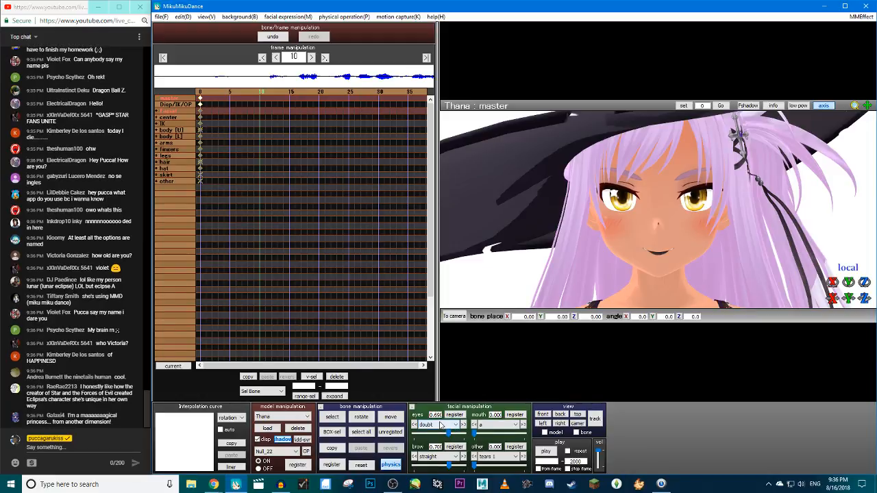
key("Return")
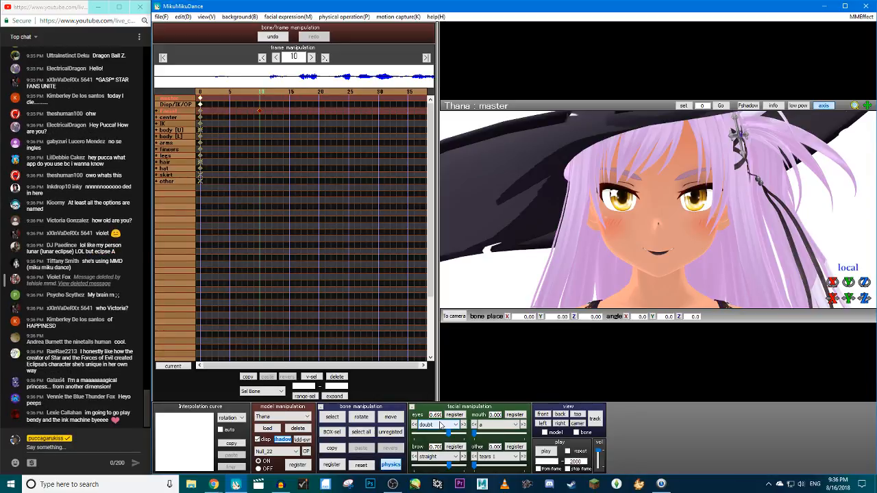
Step back from frame 10 toward the start and forward again to check the change in expression
key("Left")
key("Left")
key("Left")
key("Left")
key("Left")
key("Left")
key("Left")
key("Left")
key("Left")
key("Right")
key("Right")
key("Right")
key("Right")
key("Right")
key("Right")
key("Right")
key("Right")
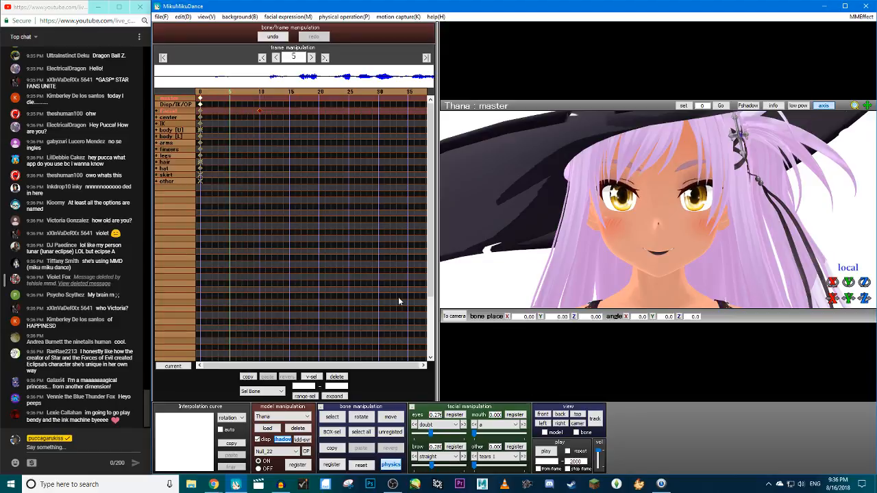
Copy the facial keyframe from frame 10 to frame 0, and return to frame 10
left_click(261, 103)
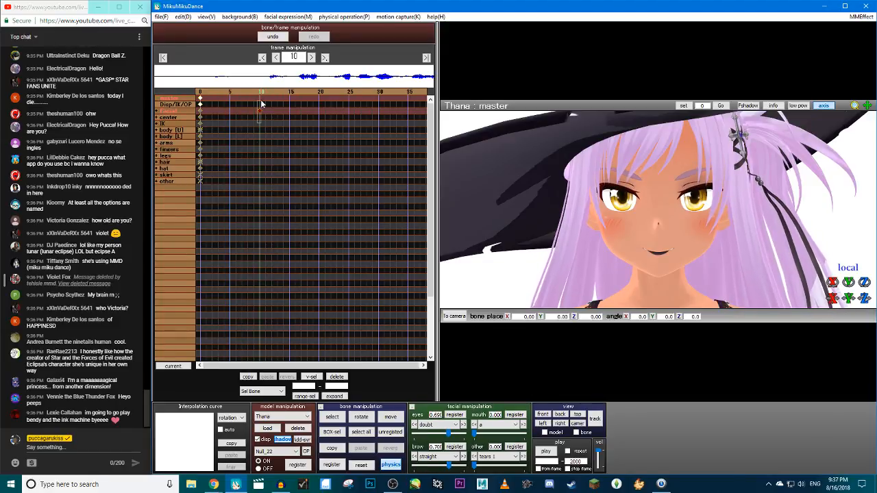
left_click(200, 93)
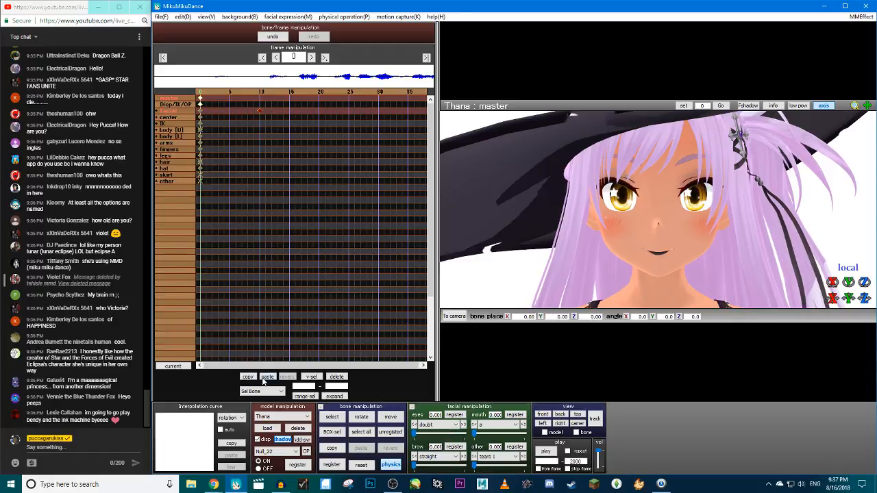
left_click(267, 376)
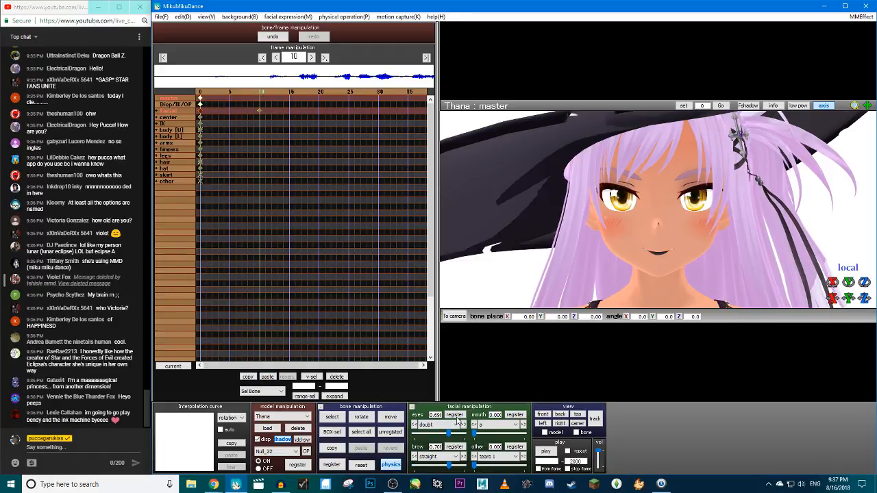
left_click(259, 95)
Try the mouth down morph, and switch the mouth morph to regret
left_click(453, 425)
left_click(453, 425)
left_click(516, 425)
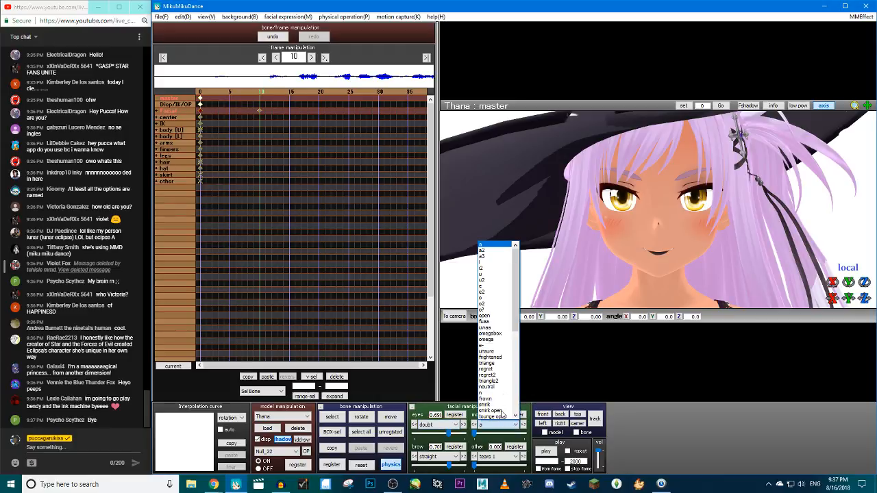
left_click_drag(514, 314, 518, 393)
left_click(495, 316)
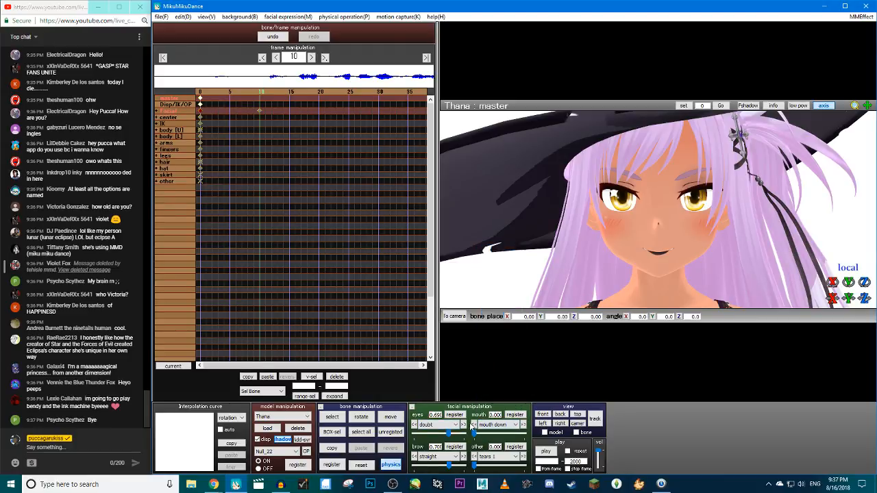
left_click_drag(475, 433, 438, 436)
left_click(515, 425)
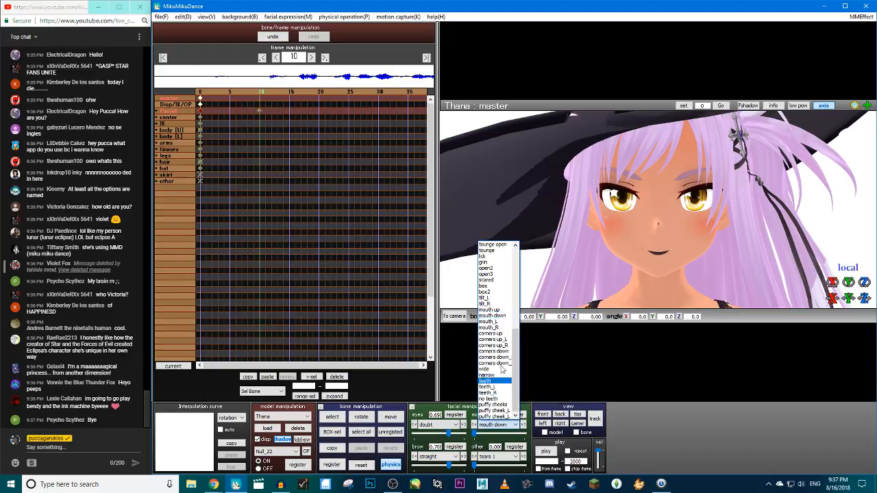
scroll(501, 322, "up", 5)
scroll(501, 315, "up", 4)
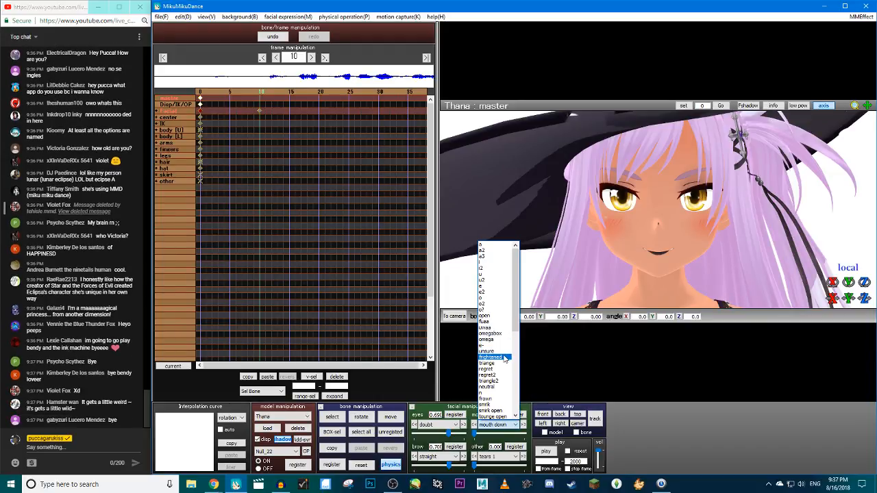
left_click(488, 368)
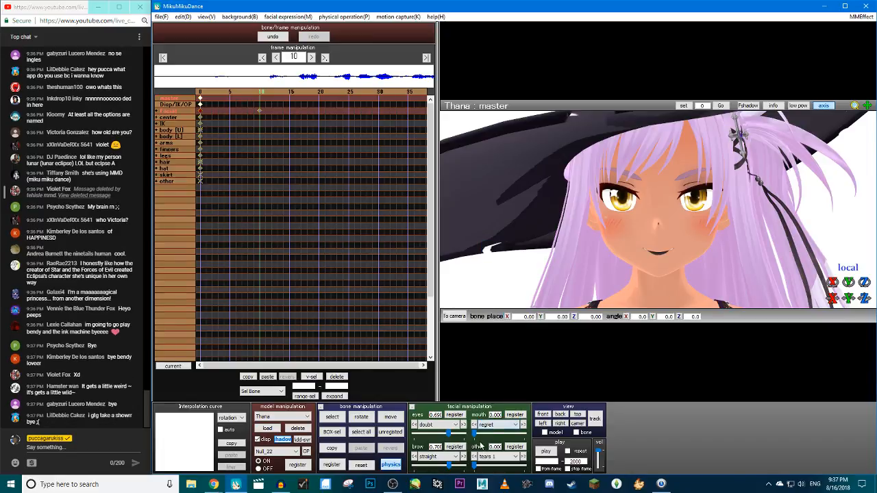
Set the corners down mouth morph to about 0.75 and register it at frame 10
left_click(494, 424)
left_click_drag(517, 318, 518, 334)
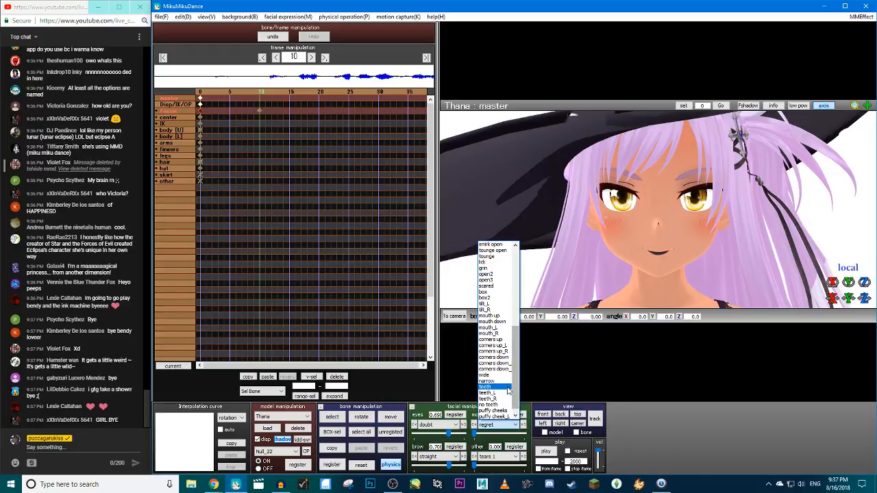
left_click_drag(517, 369, 517, 377)
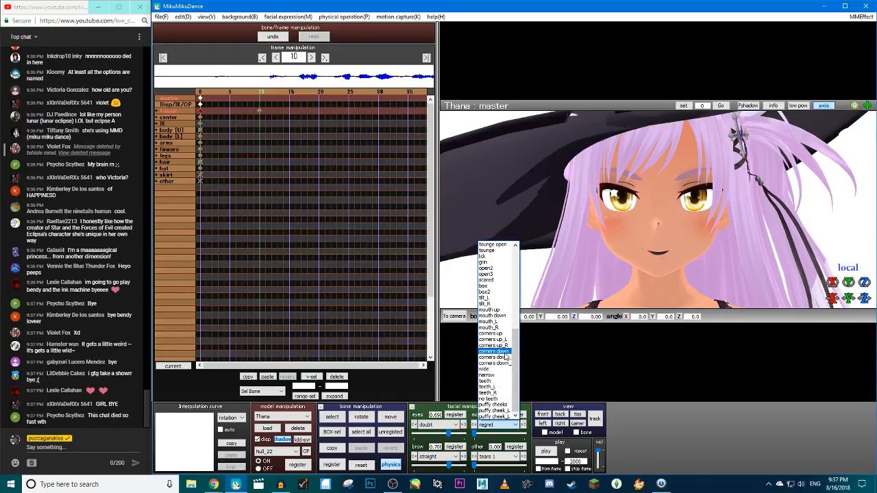
left_click(499, 351)
left_click_drag(480, 434, 512, 436)
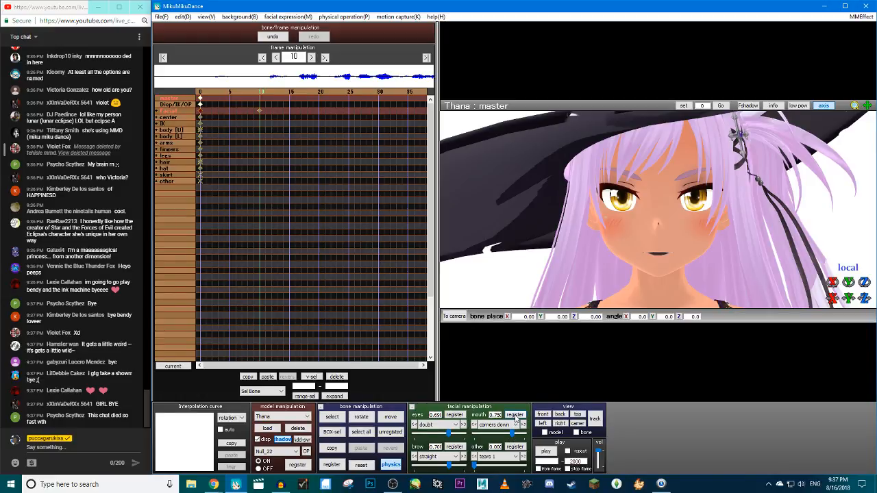
left_click(518, 418)
Step back and forth through the frames around frame 10 to check the mouth against the audio, stopping at frame 14
key("Left")
key("Left")
key("Left")
key("Left")
key("Left")
key("Left")
key("Left")
key("Left")
key("Left")
key("Left")
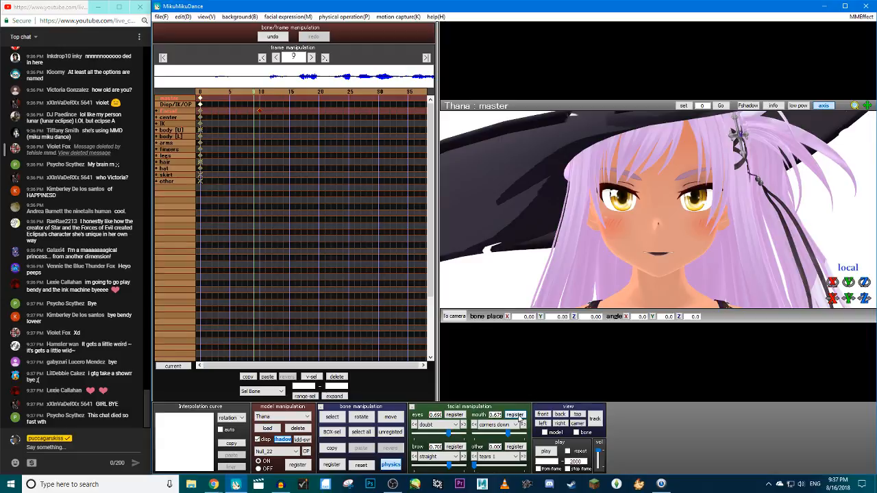
key("Right")
key("Right")
key("Right")
key("Right")
key("Right")
key("Right")
key("Right")
key("Right")
key("Right")
key("Right")
key("Right")
key("Right")
key("Right")
key("Right")
key("Right")
key("Left")
key("Left")
key("Left")
key("Left")
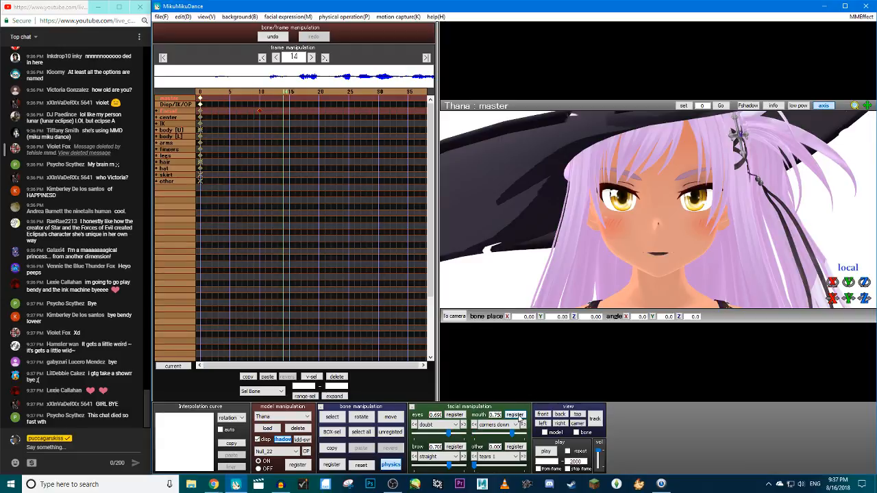
Set the e mouth morph to about 0.24 and register it at frame 13
key("Right")
key("Right")
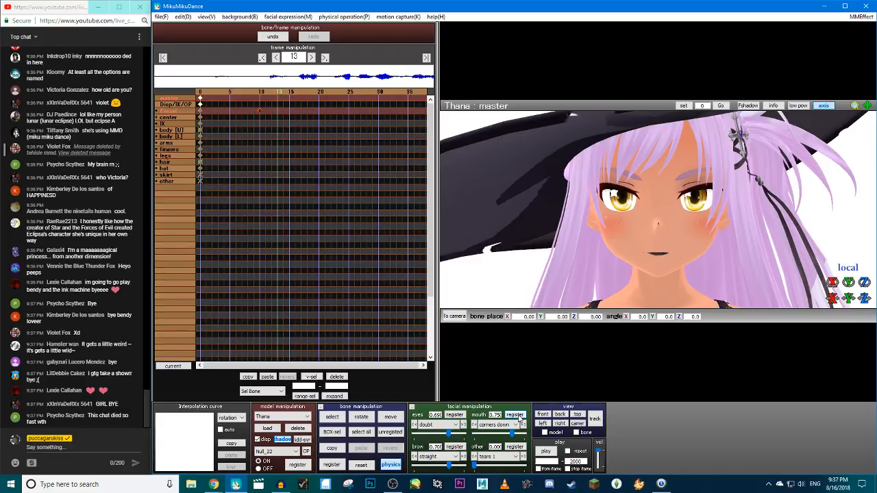
left_click(506, 424)
scroll(491, 291, "up", 5)
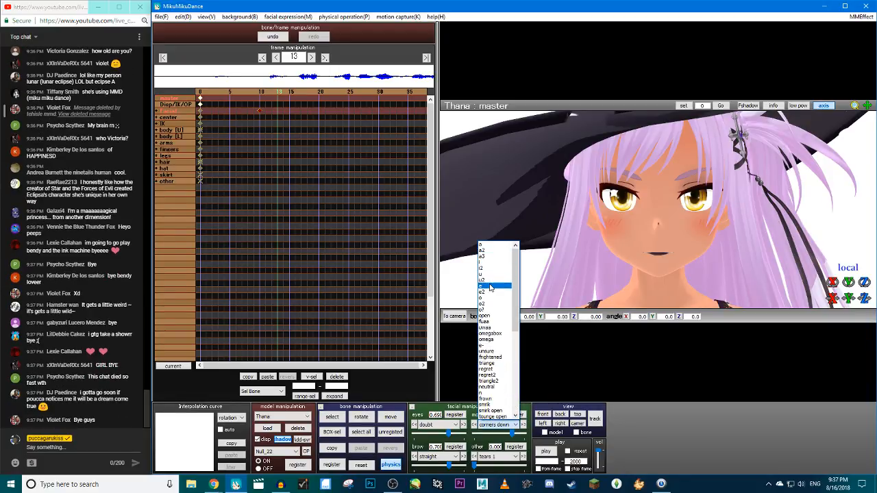
left_click(488, 286)
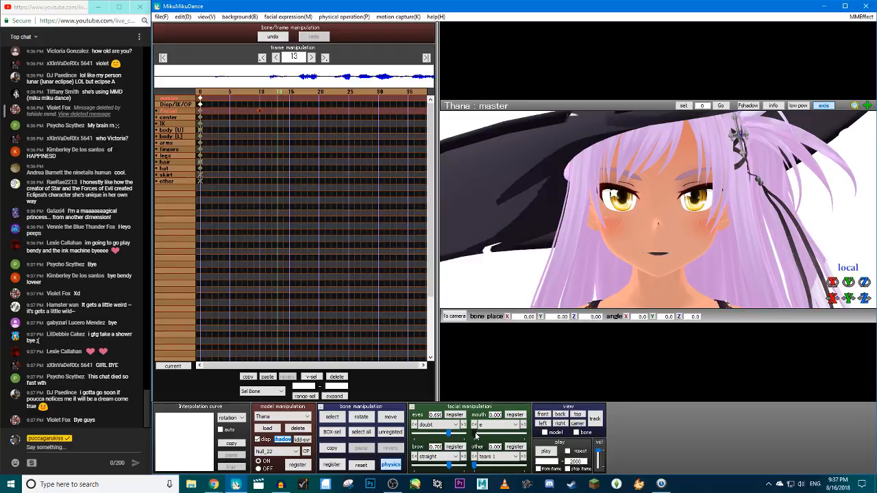
mouse_move(476, 435)
left_mouse_down()
mouse_move(521, 433)
mouse_move(480, 430)
mouse_move(487, 433)
left_mouse_up()
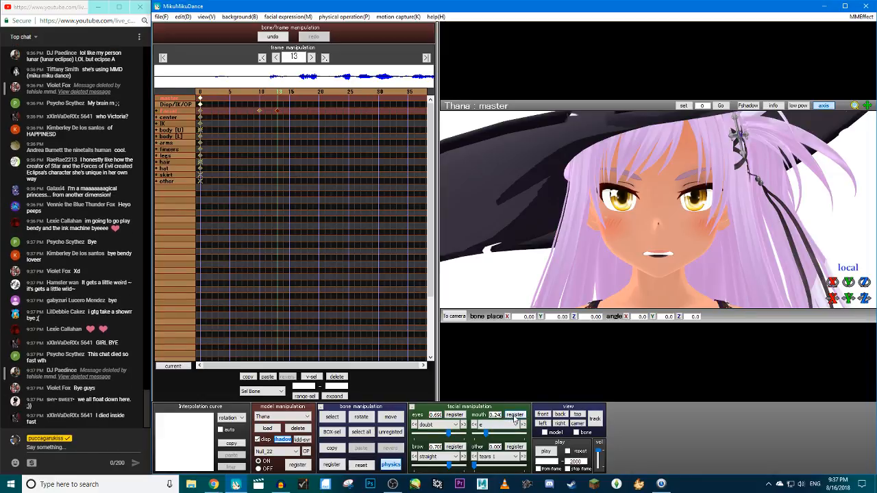
left_click(515, 415)
Step through the frames around frame 13 to check the new mouth shape against the audio
key("Right")
key("Right")
key("Right")
key("Right")
key("Right")
key("Right")
key("Right")
key("Right")
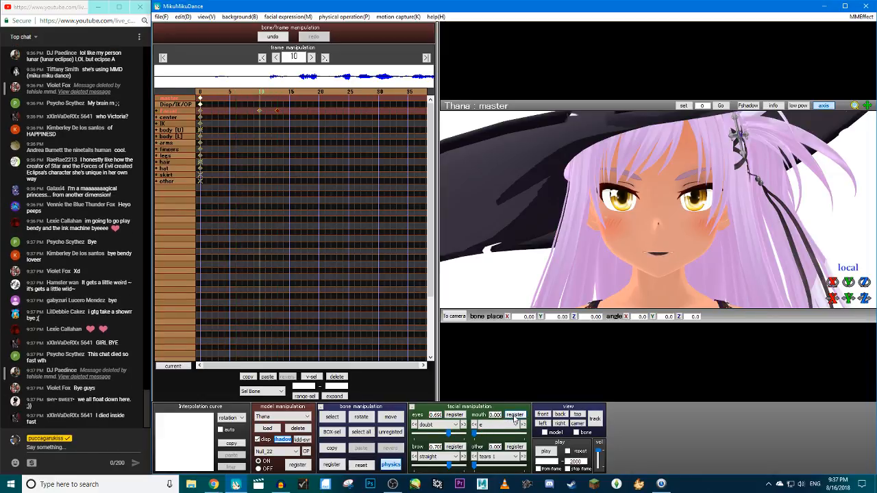
Return to frame 10 and copy its facial keyframe to frame 0
key("Left")
key("Left")
key("Left")
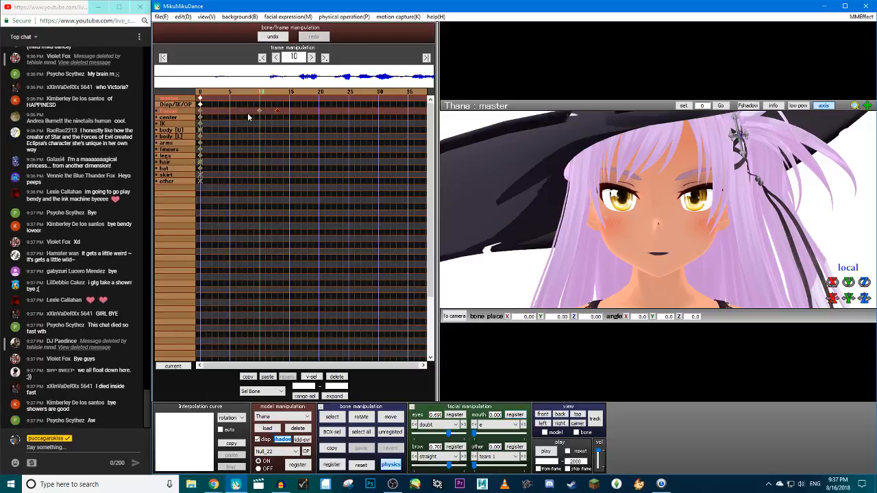
left_click(199, 94)
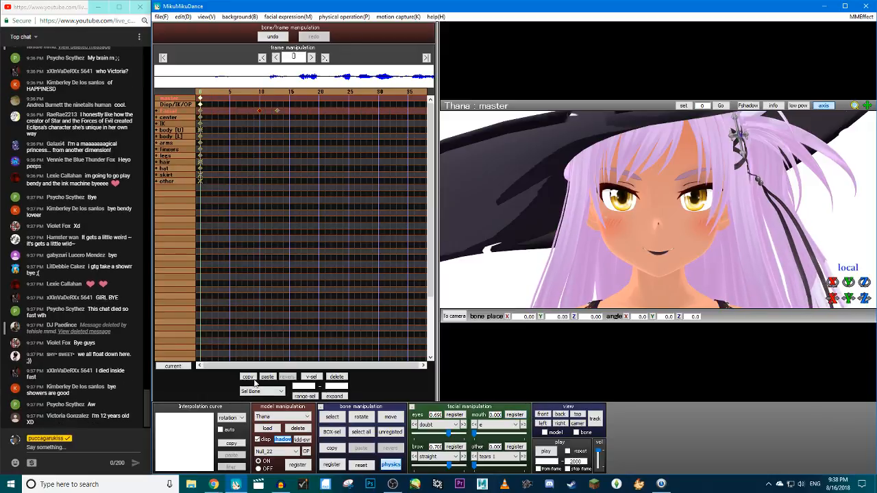
left_click(261, 92)
Reset the e mouth morph to 0 and register it at frame 15
key("Right")
key("Right")
key("Right")
key("Right")
key("Right")
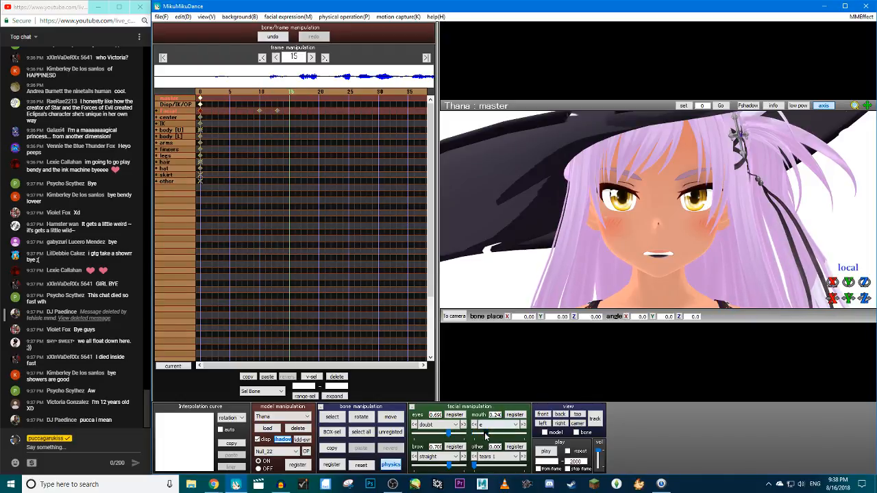
left_click_drag(486, 433, 446, 432)
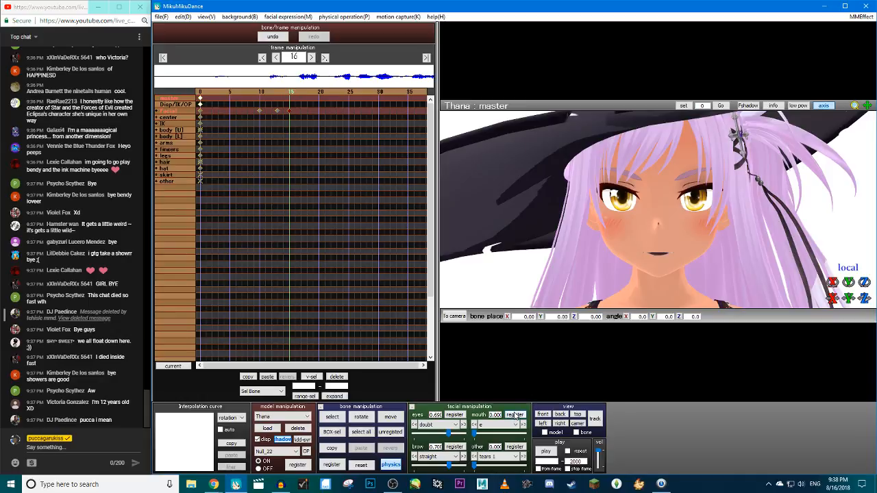
Set the a mouth morph to about 0.42 and register it at frame 18
key("Right")
key("Right")
left_click(516, 424)
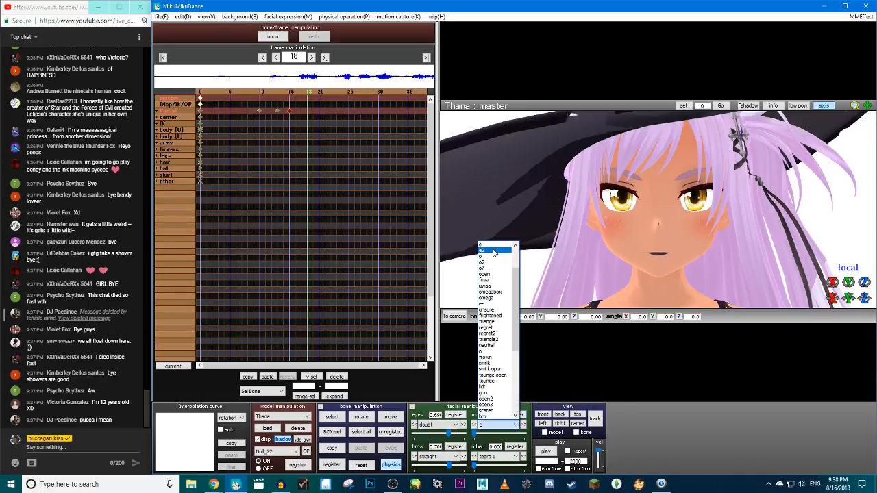
left_click(490, 298)
left_click_drag(474, 433, 447, 434)
left_click(523, 425)
left_click(494, 425)
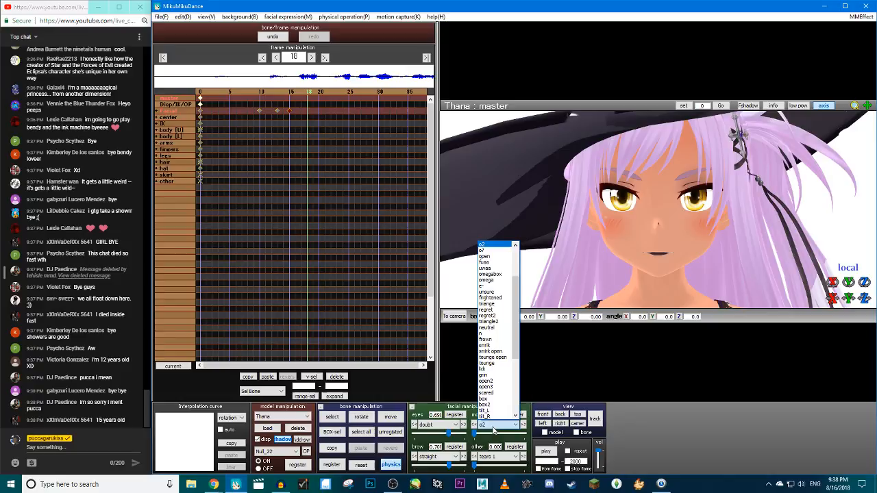
left_click(490, 248)
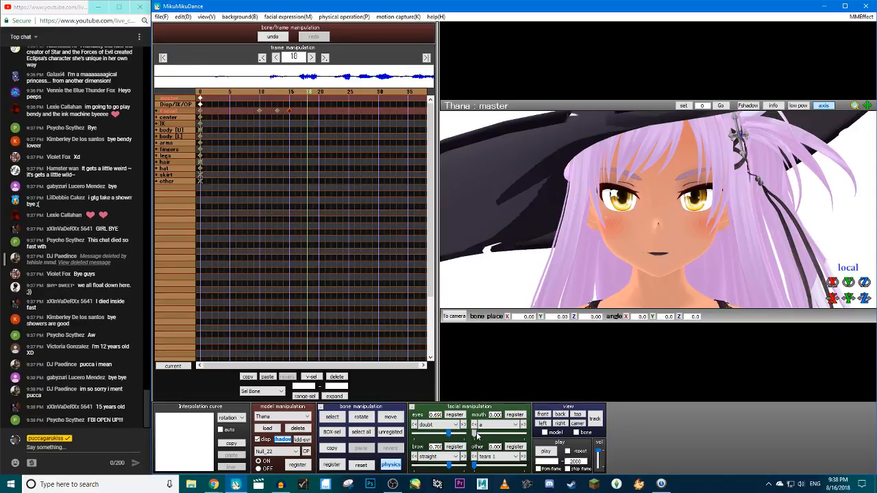
left_click_drag(474, 434, 495, 436)
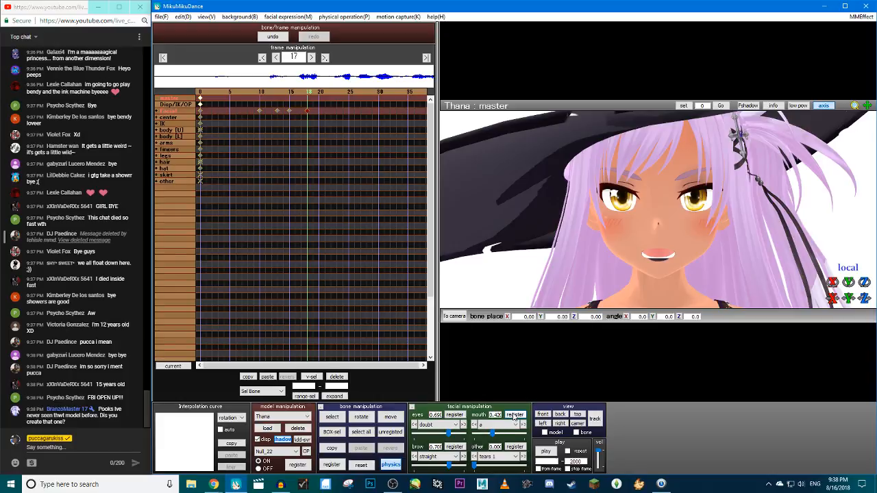
Reset the a mouth morph to 0 and register it at frame 15
key("Left")
key("Left")
left_click_drag(487, 434, 458, 439)
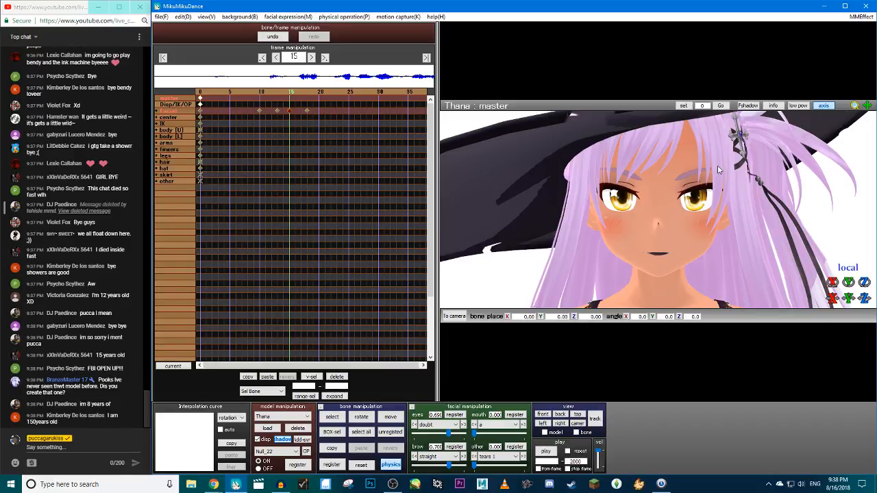
Step back and forth between frames 15 and 19 to check the mouth opening against the audio
key("Right")
key("Right")
key("Right")
key("Right")
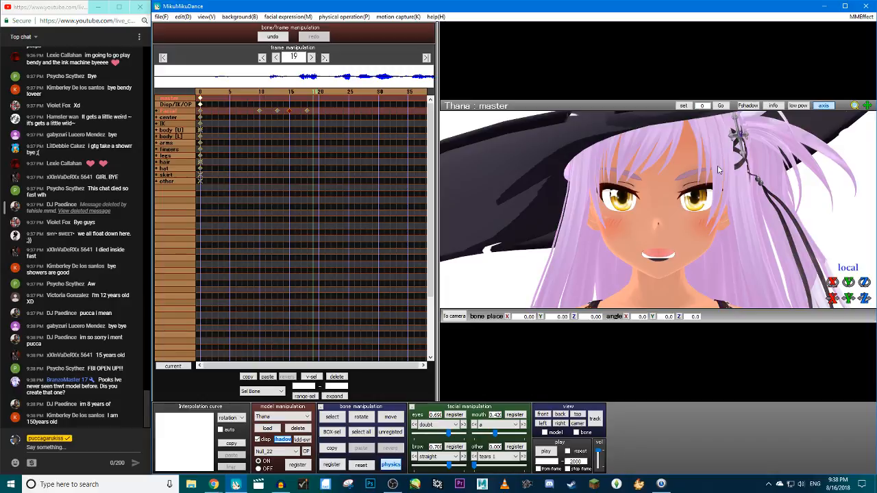
scroll(696, 195, "down", 5)
scroll(662, 184, "up", 5)
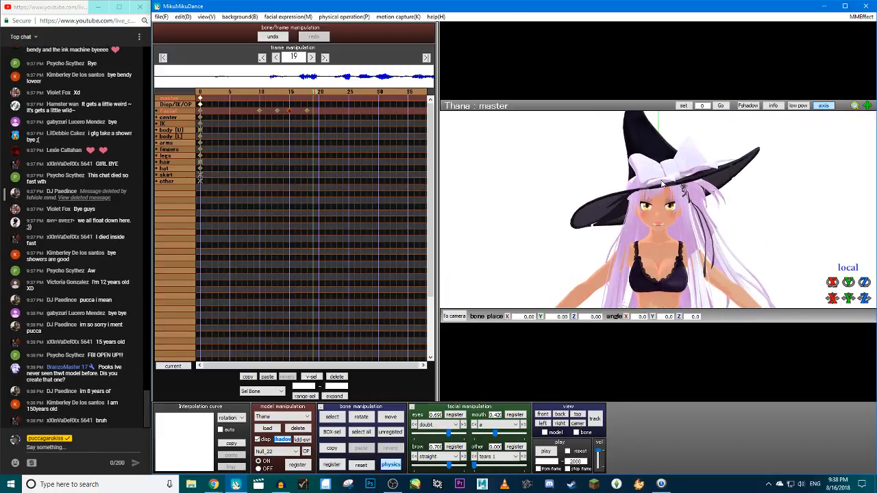
scroll(662, 183, "up", 3)
scroll(662, 184, "down", 3)
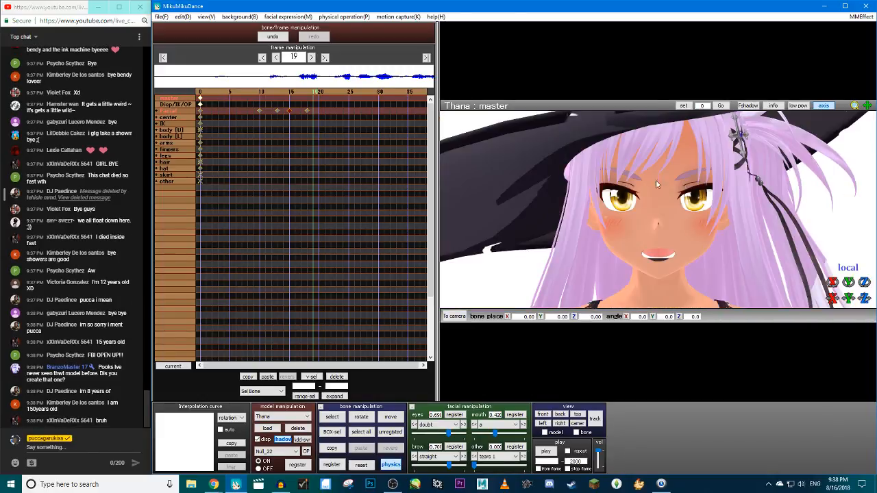
key("Left")
key("Left")
key("Left")
key("Left")
key("Right")
key("Right")
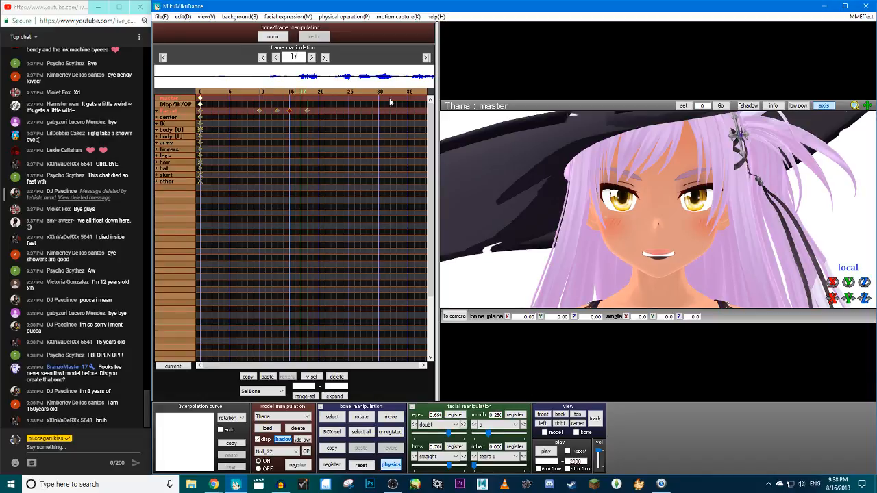
Go back to frame 7 and forward again to frame 13 to review the mouth movement against the audio
key("Left")
key("Left")
key("Left")
key("Left")
key("Left")
key("Left")
key("Left")
key("Left")
key("Left")
key("Left")
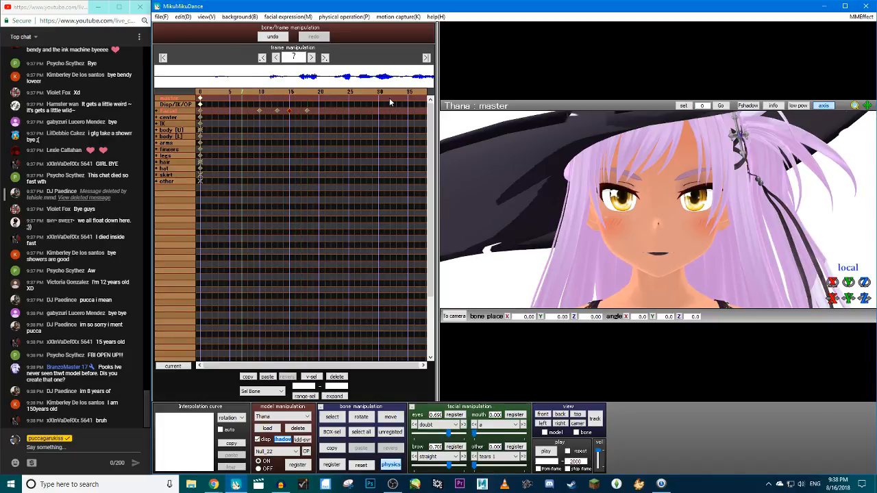
key("Right")
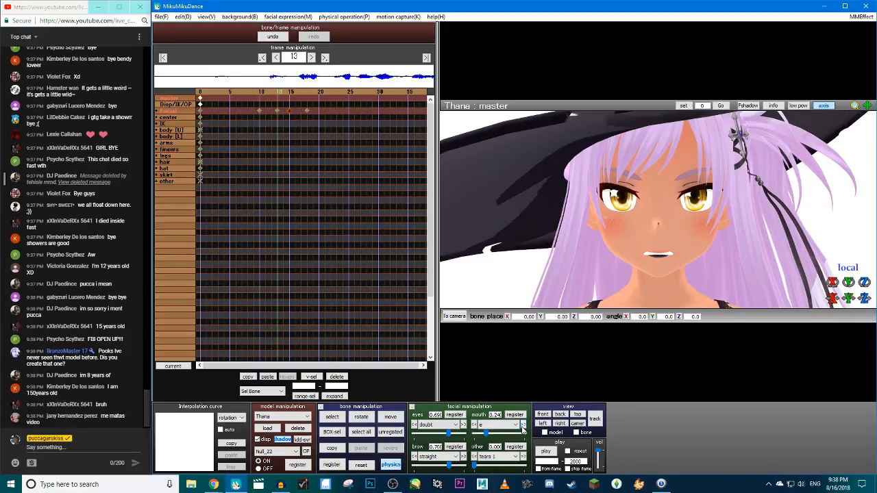
Reset the e mouth morph to 0 and register it at frame 13, and try the e2 and e- morphs
left_click_drag(486, 433, 440, 432)
left_click(516, 424)
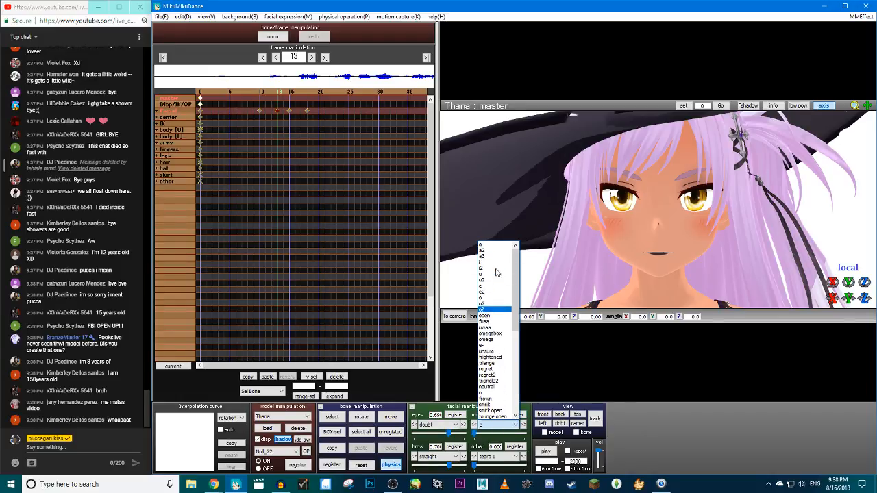
left_click(492, 292)
mouse_move(474, 433)
left_mouse_down()
mouse_move(498, 433)
mouse_move(474, 433)
left_mouse_up()
left_click(488, 426)
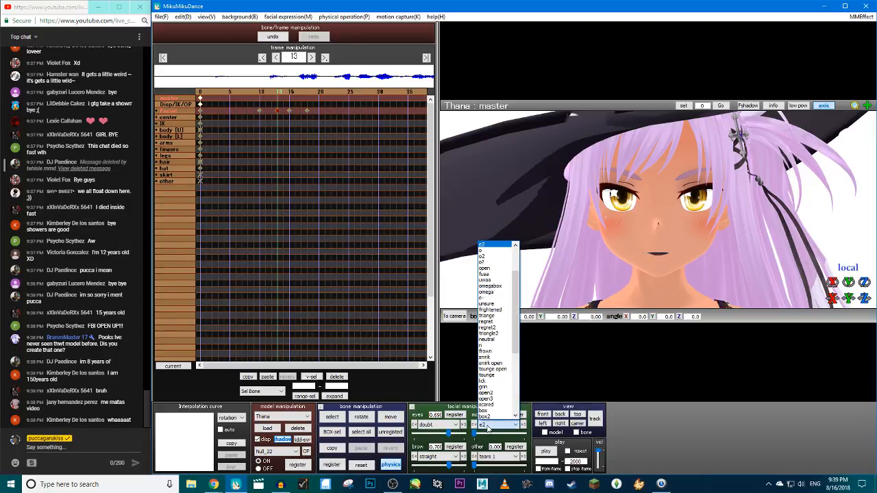
left_click(492, 292)
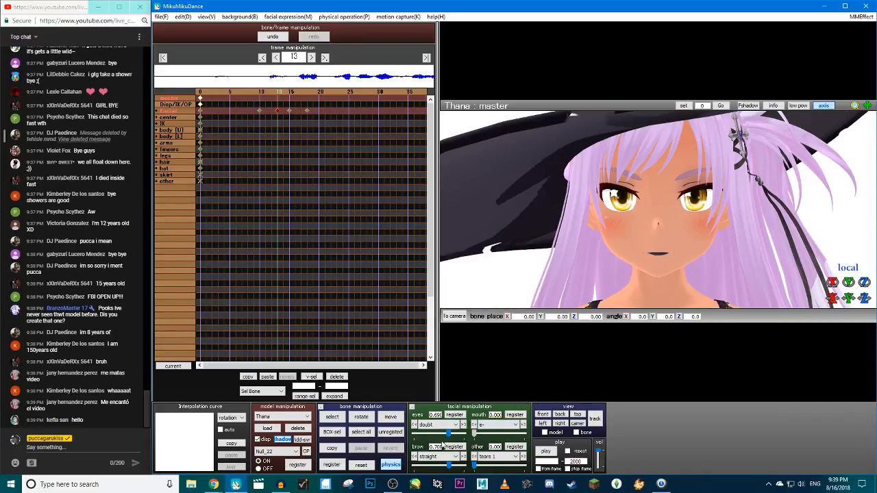
Set the u2 mouth morph to 0.6 and register it at frame 13
left_click(505, 428)
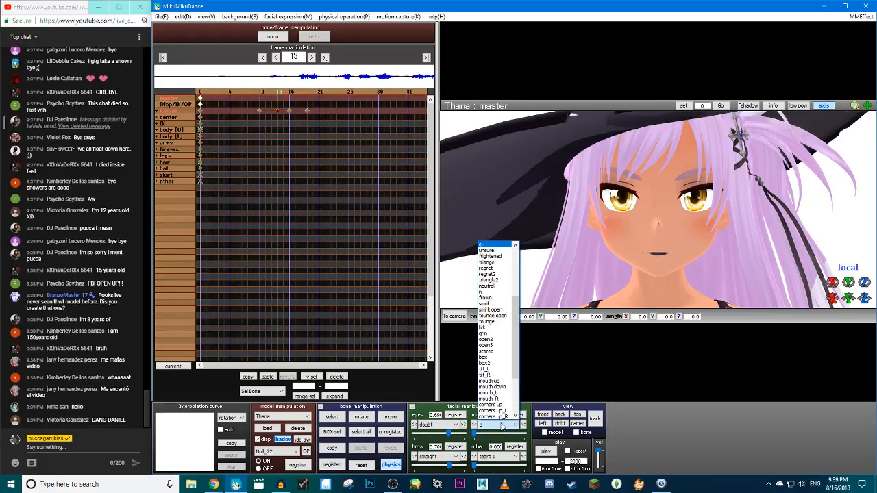
scroll(496, 287, "up", 6)
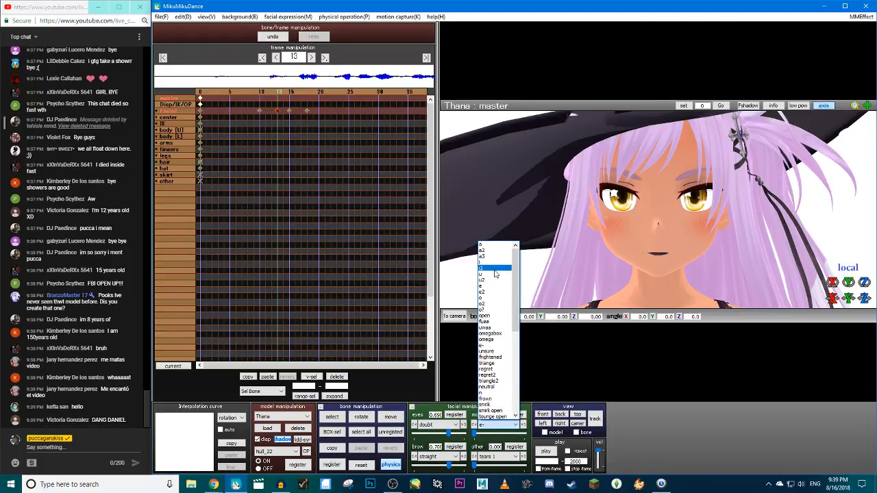
left_click(495, 274)
left_click_drag(473, 434, 505, 432)
left_click(523, 425)
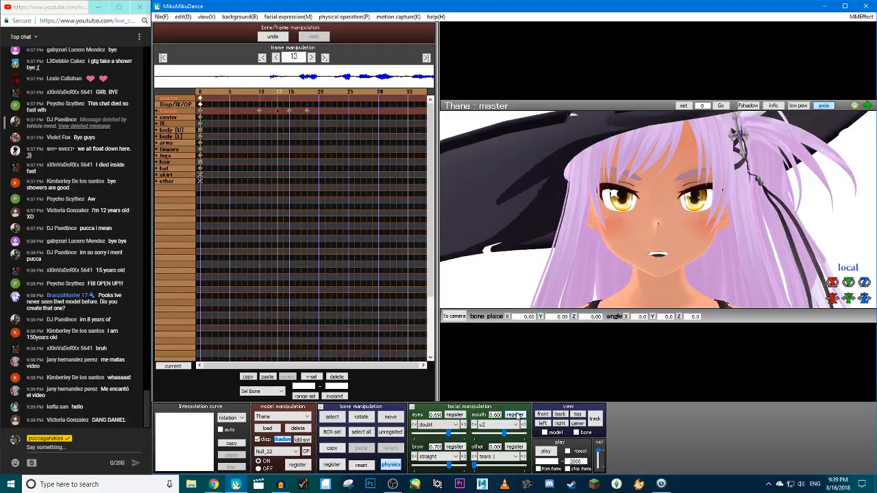
Check frames 9 to 12 against the audio, and move the facial keyframe from frame 13 to frame 12
key("Left")
key("Left")
key("Left")
key("Left")
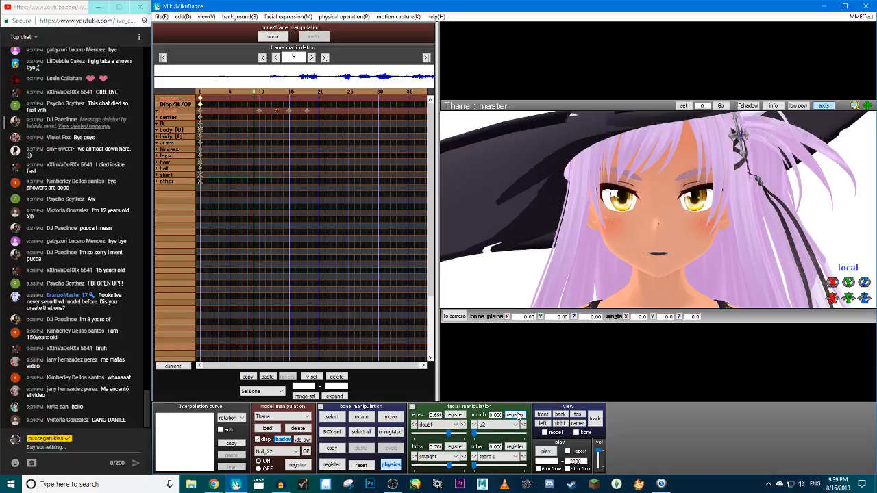
key("Right")
key("Right")
key("Right")
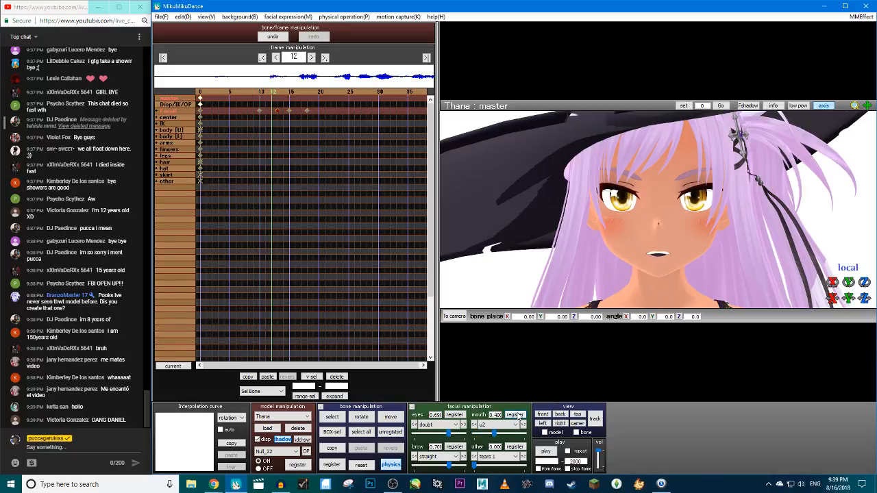
left_click_drag(278, 111, 271, 110)
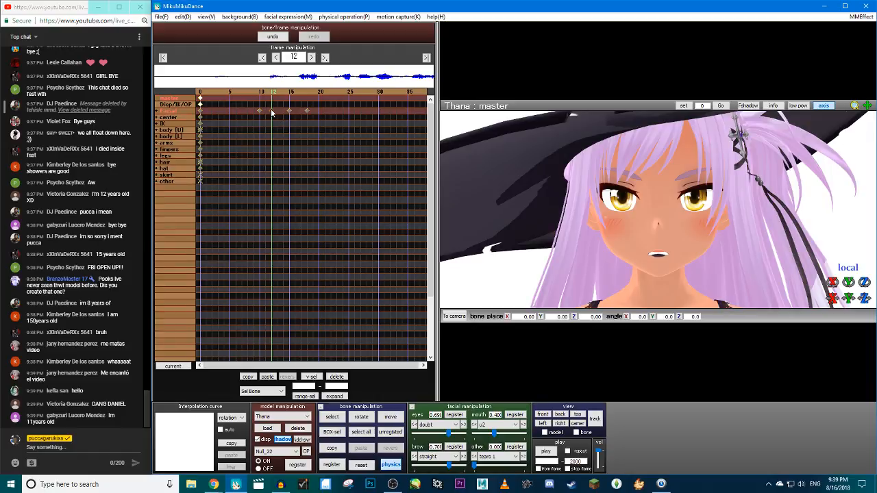
Reset the u2 mouth morph to 0 and register it at frame 15
key("Right")
key("Right")
key("Right")
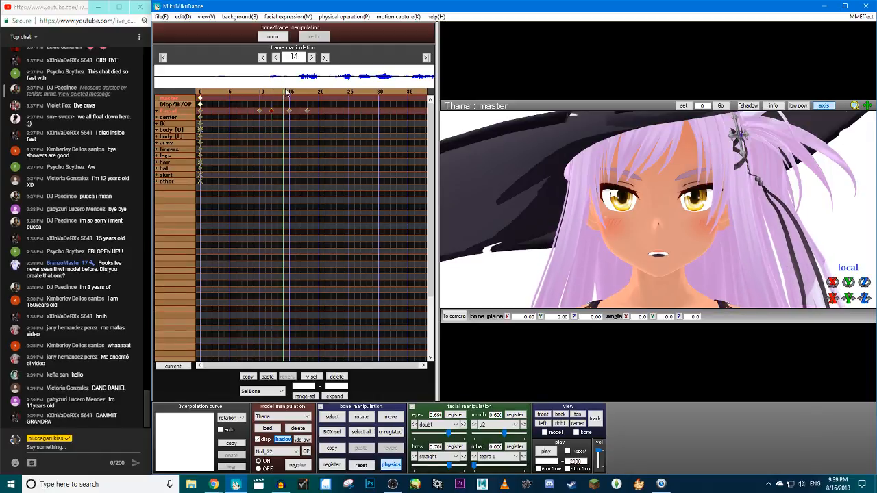
left_click_drag(504, 433, 472, 433)
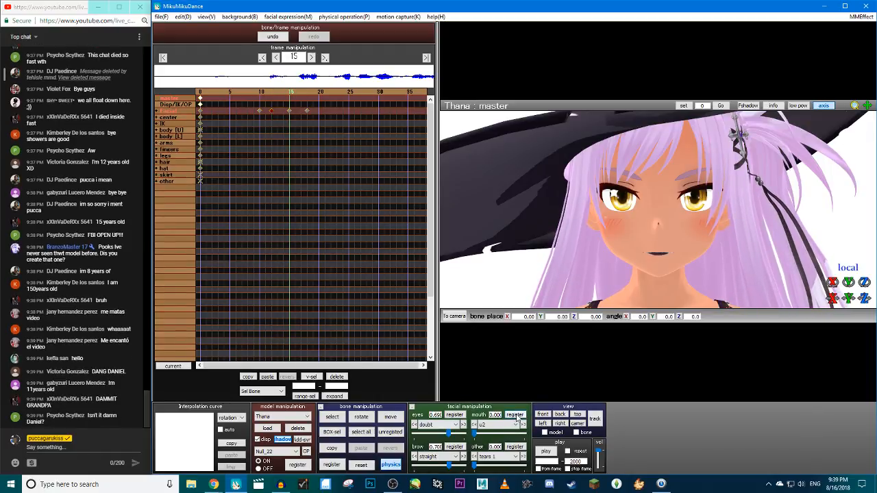
Reset the a mouth morph to 0 and set the i mouth morph to about 0.41, registering both at frame 22
key("Right")
key("Right")
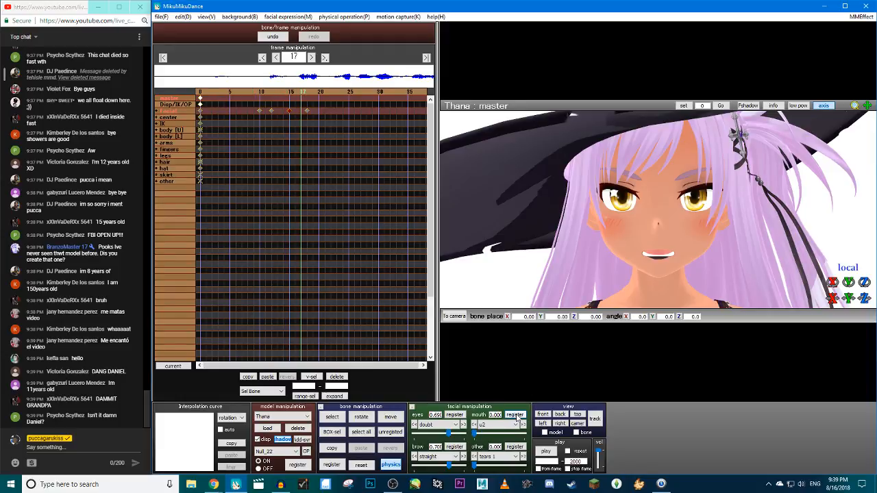
key("Right")
key("Right")
key("Right")
key("Right")
key("Right")
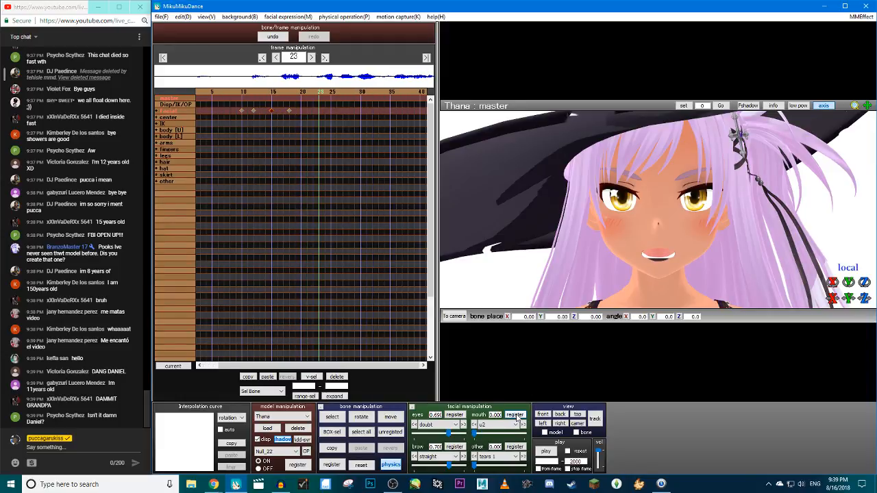
left_click(514, 425)
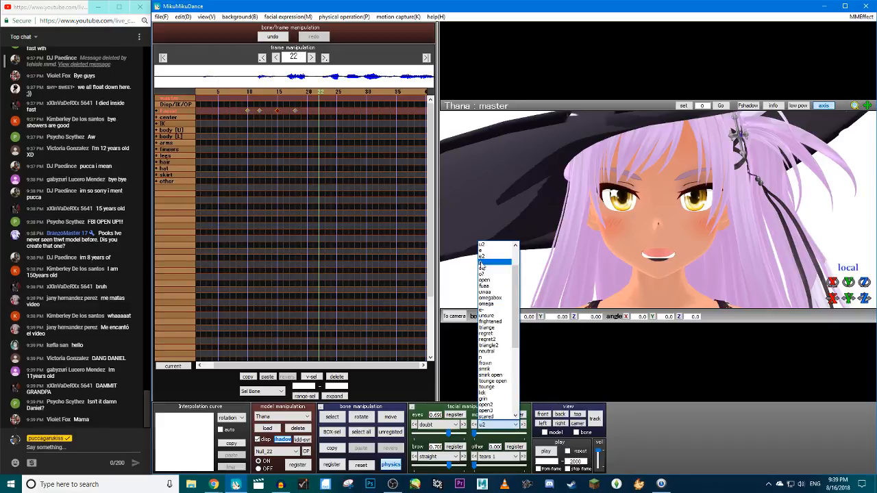
left_click(487, 251)
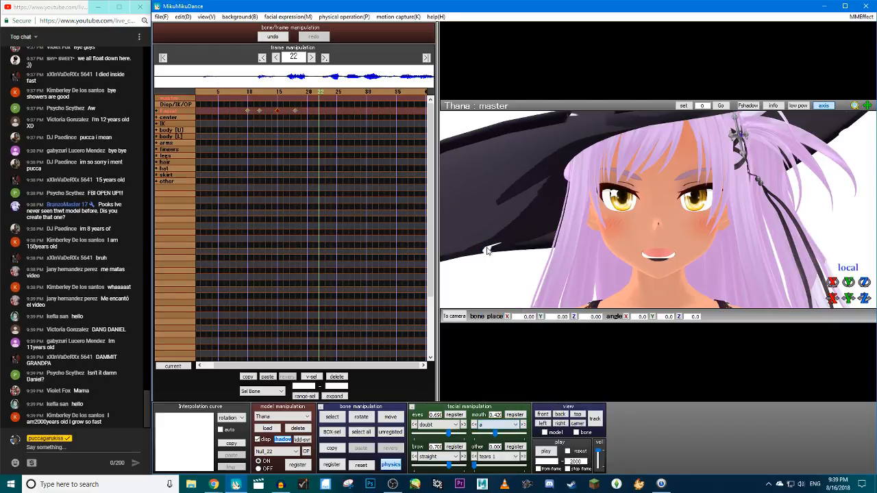
left_click_drag(499, 432, 474, 433)
left_click(514, 415)
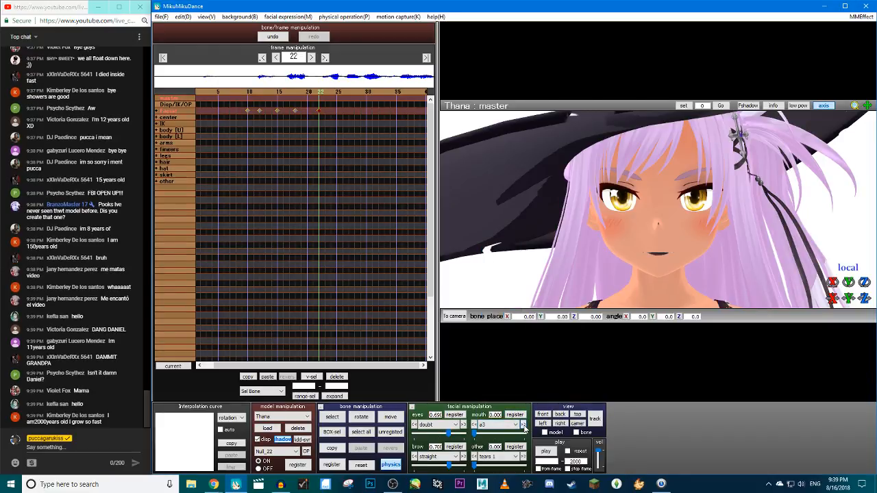
left_click(524, 425)
left_click_drag(473, 434, 495, 438)
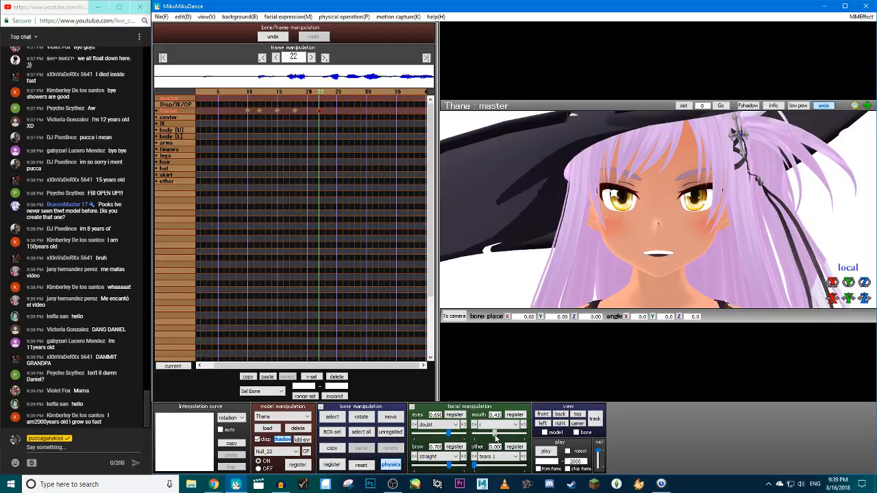
Check the mouth movement between frames 16 and 22 against the audio
key("Left")
key("Left")
key("Left")
key("Left")
key("Left")
key("Left")
key("Left")
key("Left")
key("Left")
key("Left")
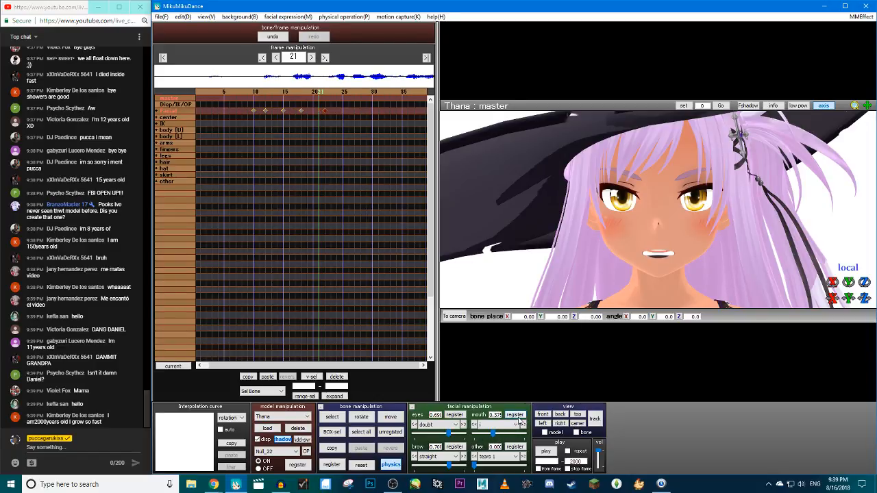
key("Right")
key("Right")
key("Right")
key("Right")
key("Right")
key("Right")
key("Right")
key("Right")
key("Right")
key("Right")
key("Right")
key("Right")
key("Left")
key("Left")
key("Left")
key("Left")
key("Left")
key("Left")
key("Left")
key("Left")
key("Left")
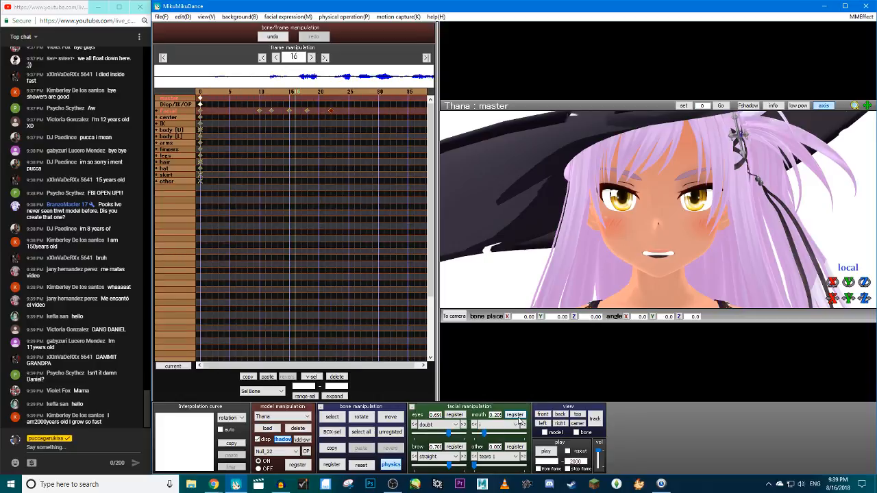
Reset the i mouth morph to 0 and register it at frame 18
key("Right")
key("Right")
key("Right")
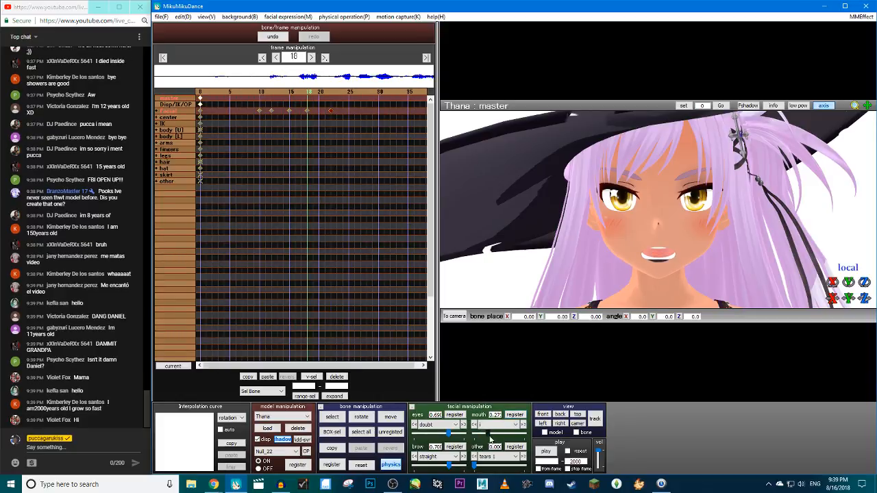
left_click_drag(487, 433, 474, 433)
left_click(520, 415)
Move the facial keyframe from frame 22 to frame 21
key("Right")
key("Right")
key("Right")
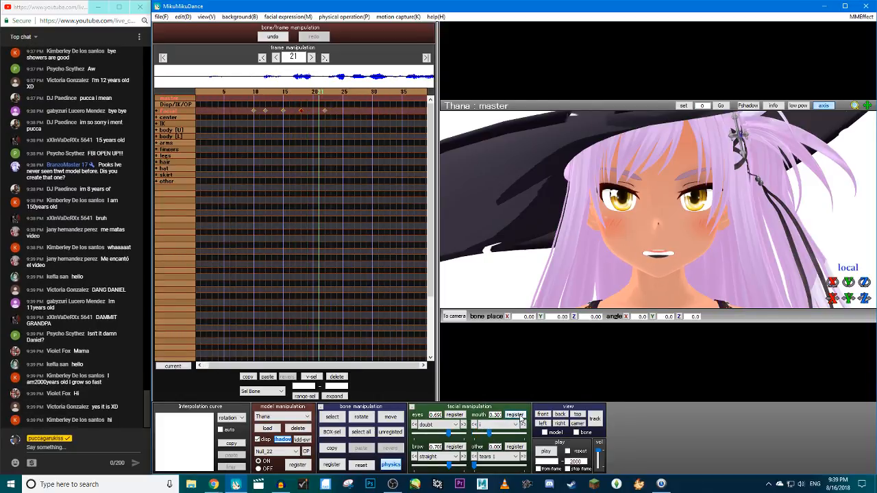
left_click(325, 111, "ctrl")
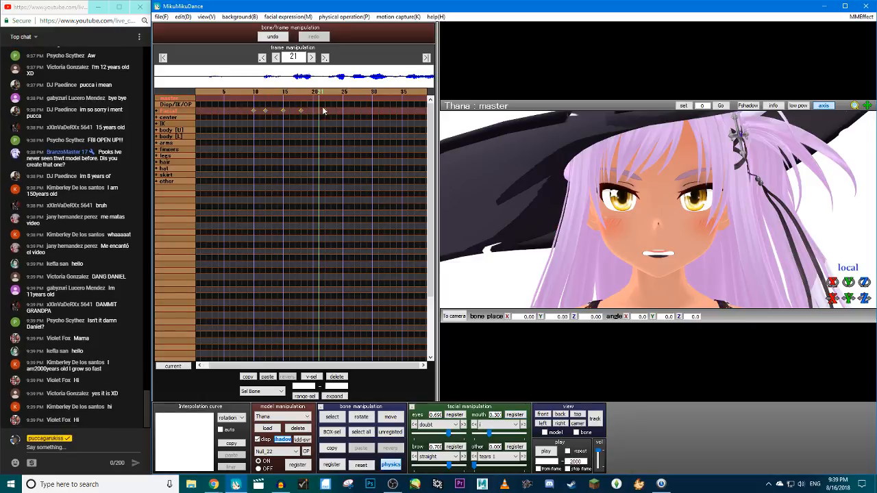
left_click_drag(325, 110, 318, 111)
Check the frames around the moved keyframe, and reset the i mouth morph to 0 and register it at frame 23
key("Right")
key("Right")
key("Right")
key("Right")
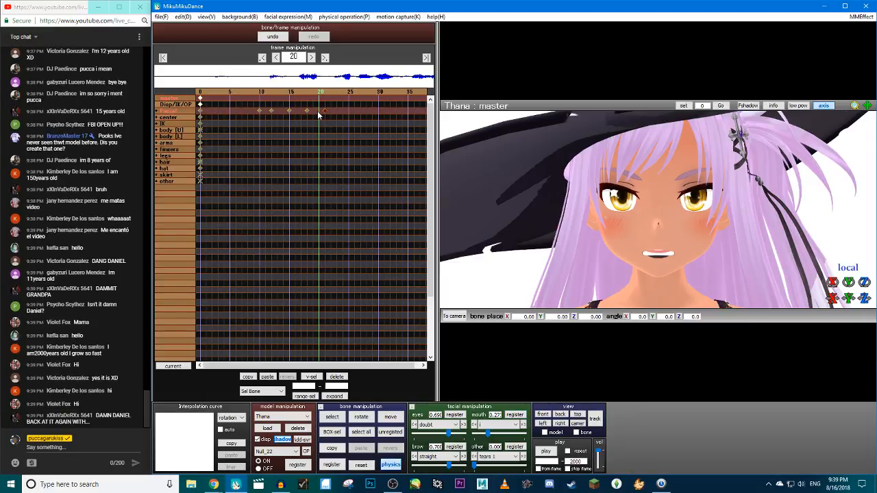
key("Left")
key("Left")
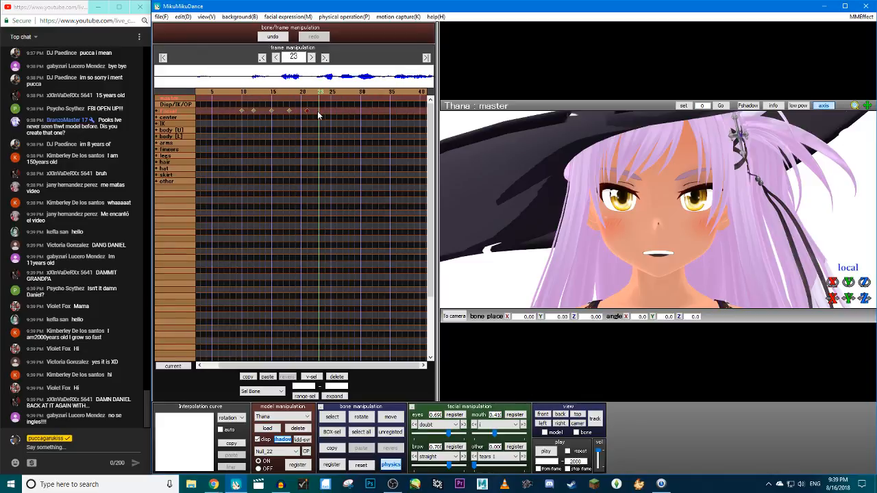
left_click_drag(494, 433, 436, 430)
Look through the available mouth morphs for the next mouth shape, selecting fuaa along the way
left_click(514, 424)
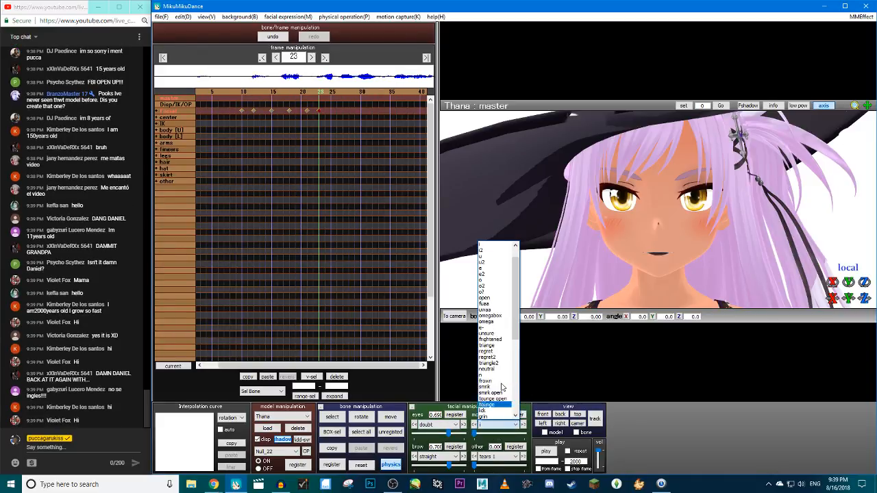
left_click_drag(516, 325, 517, 318)
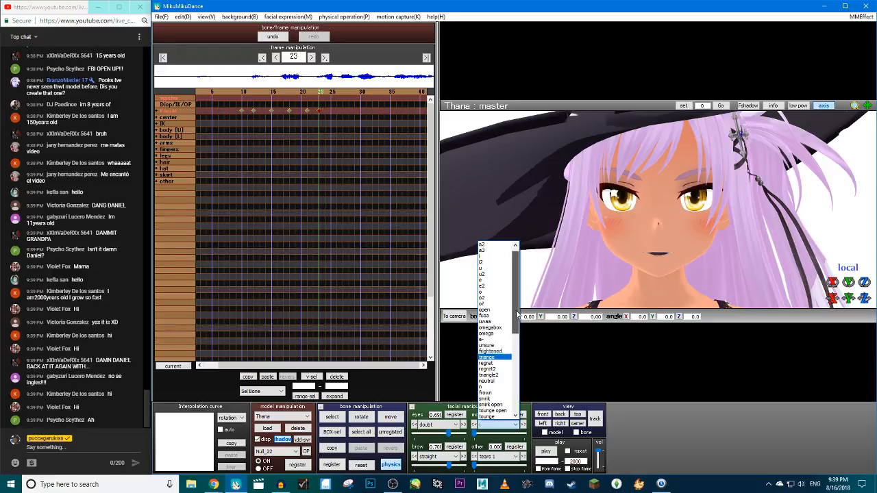
left_click(492, 316)
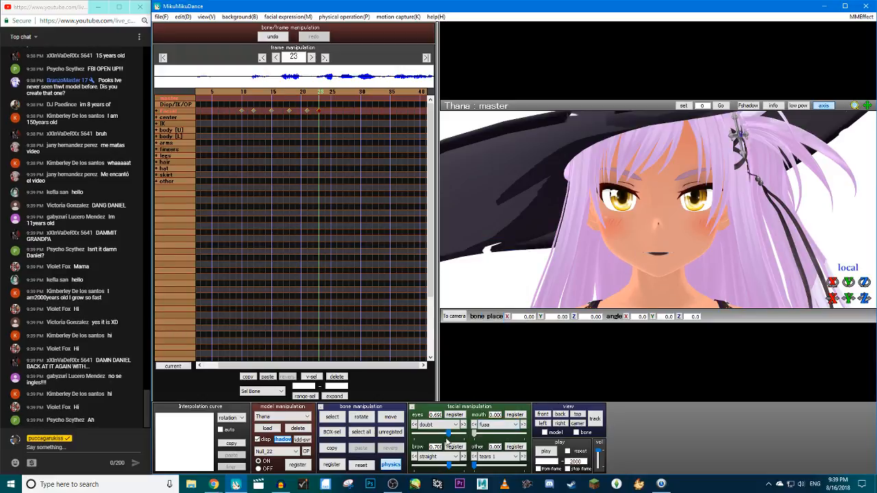
left_click(484, 425)
scroll(507, 301, "up", 4)
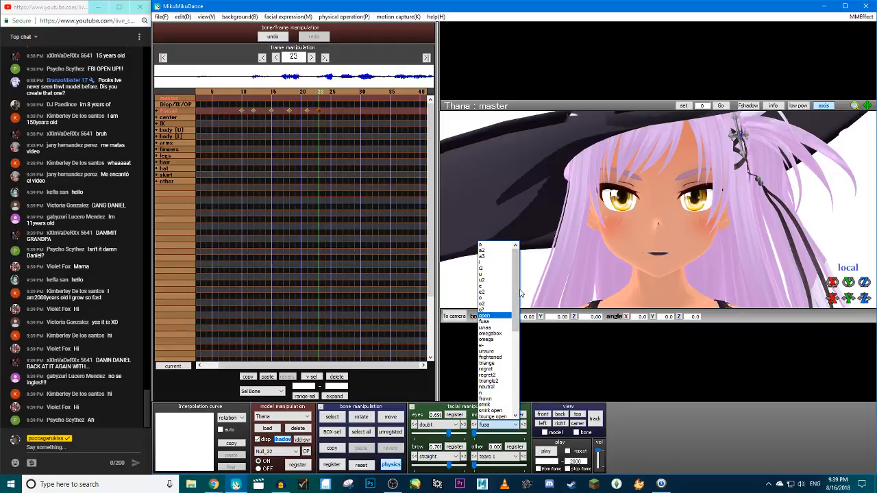
left_click_drag(516, 339, 518, 397)
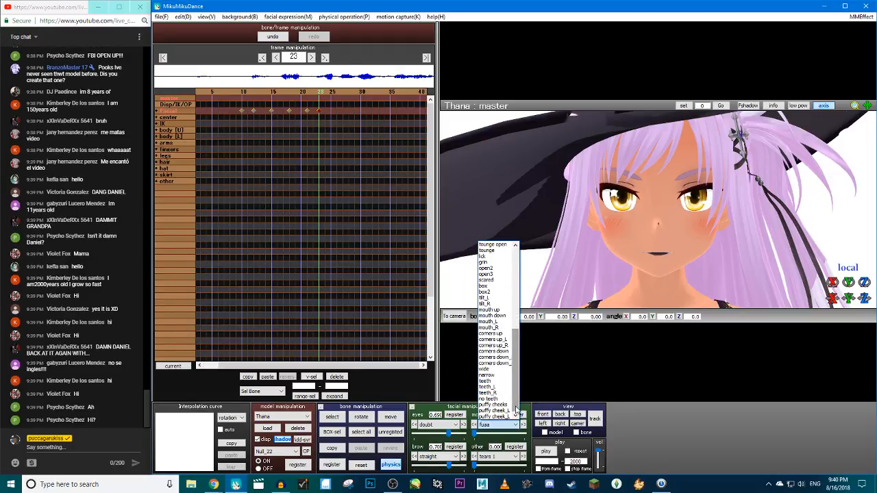
left_click_drag(517, 390, 514, 304)
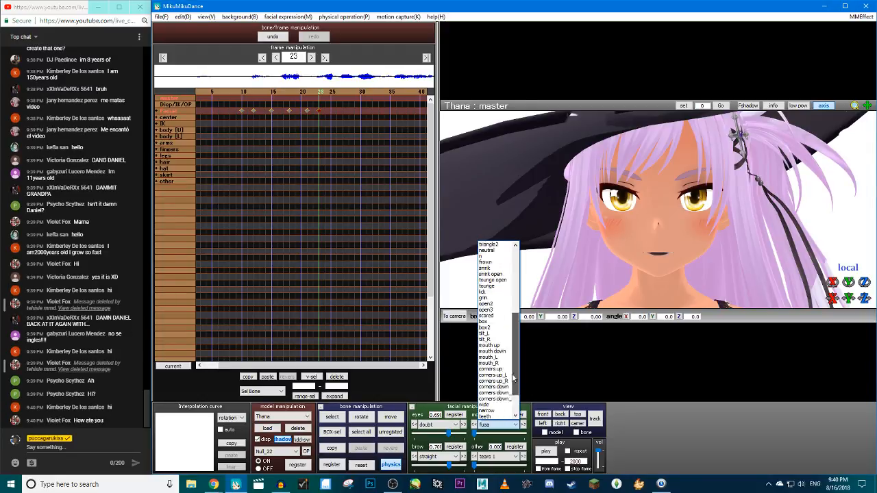
left_click(566, 370)
Check the mouth movement from frame 22 to frame 25 against the audio
key("Left")
key("Left")
key("Left")
key("Left")
key("Left")
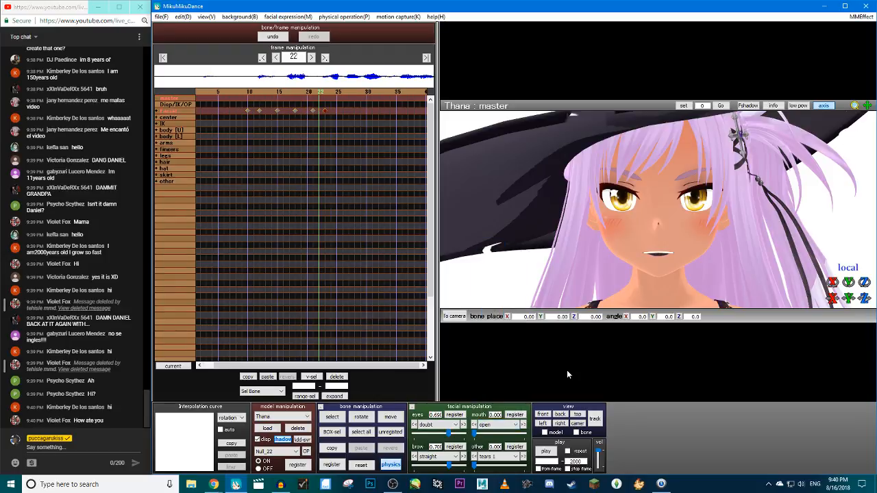
key("Right")
key("Right")
key("Right")
key("Right")
key("Right")
key("Right")
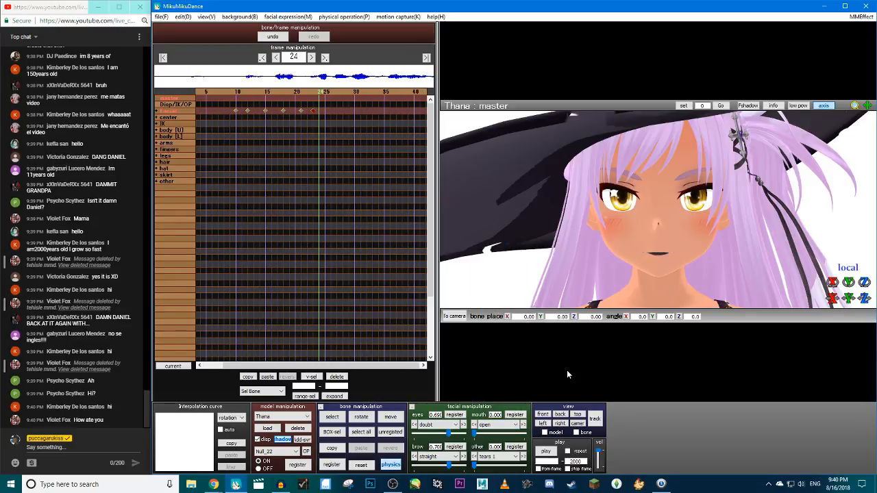
key("Right")
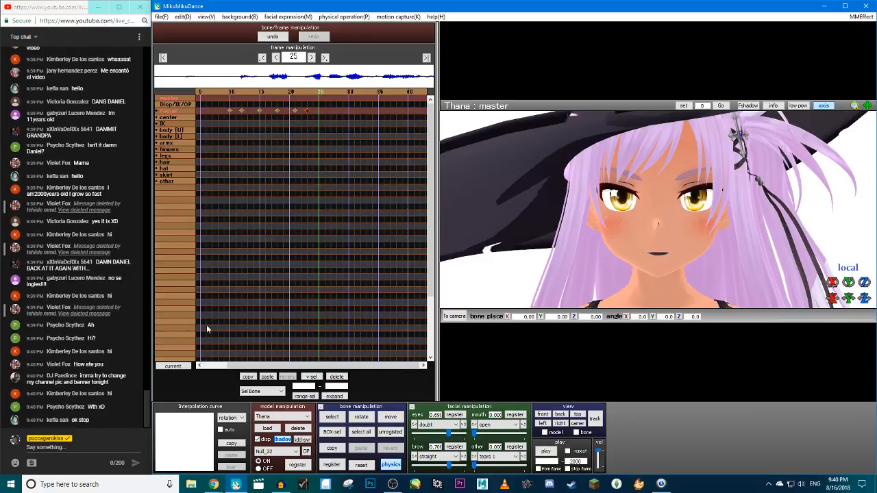
Switch to the YouTube live chat and hide the viewer with the deleted messages on the channel
left_click(135, 312)
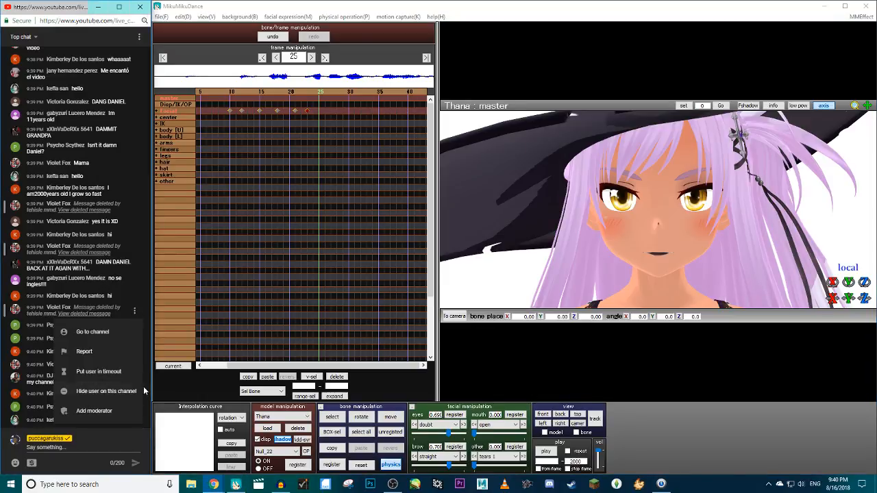
scroll(134, 396, "up", 1)
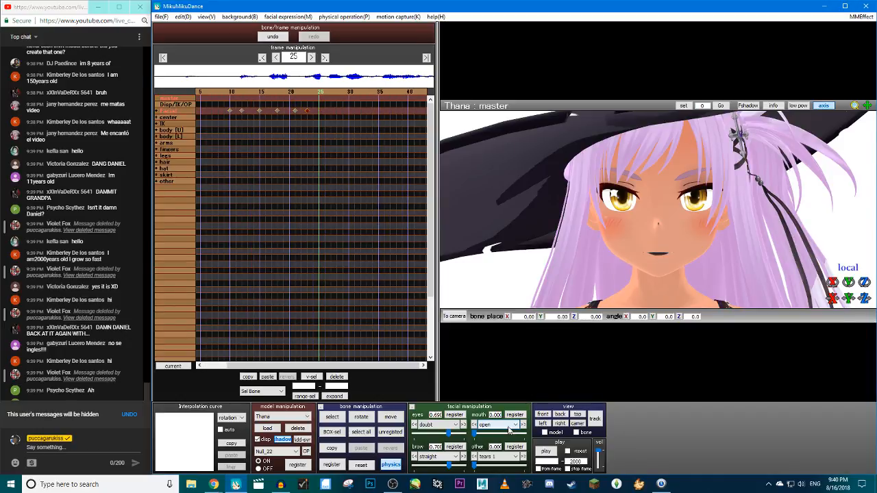
Set the o2 mouth morph to about 0.82 and register it at frame 25 in MikuMikuDance
left_click(510, 429)
left_click(493, 300)
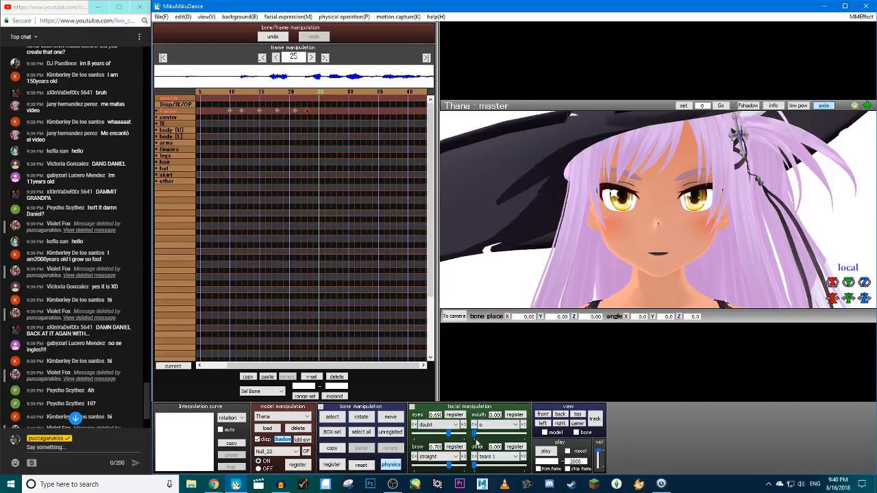
left_click_drag(475, 433, 517, 431)
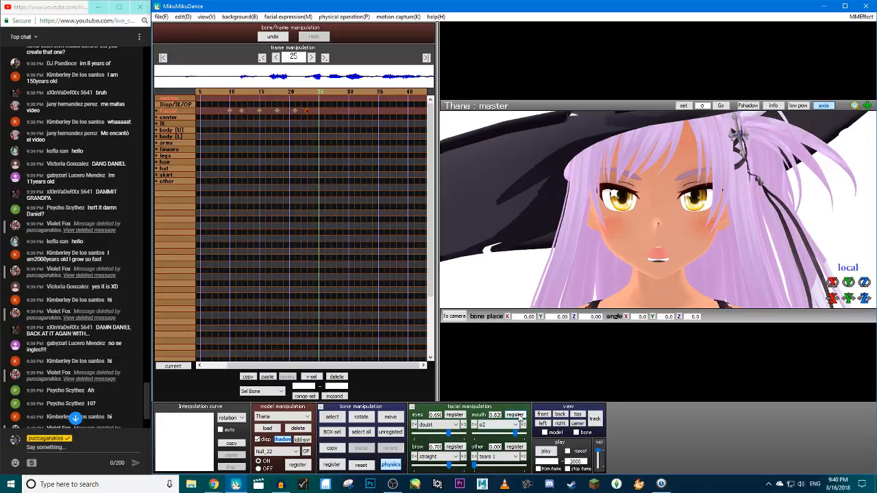
Reset the o2 mouth morph to 0 and register it at frame 23, and move the frame 25 facial keyframe to frame 26
key("Left")
key("Left")
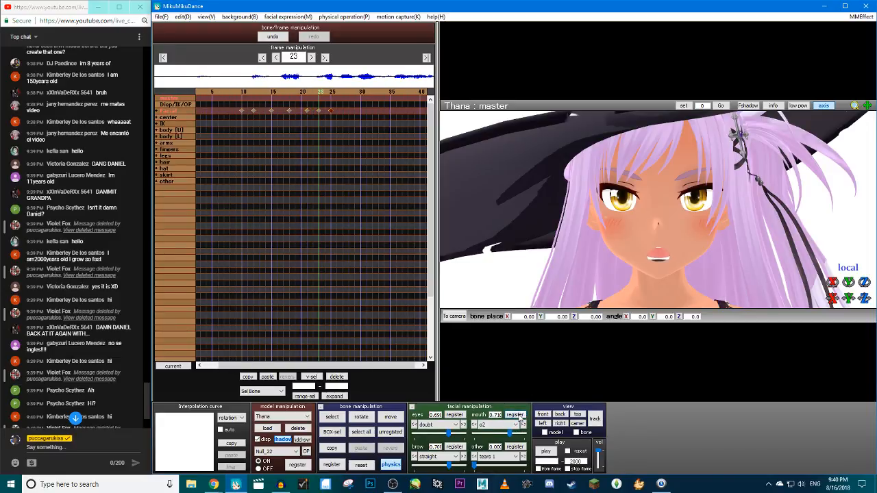
left_click_drag(515, 433, 474, 432)
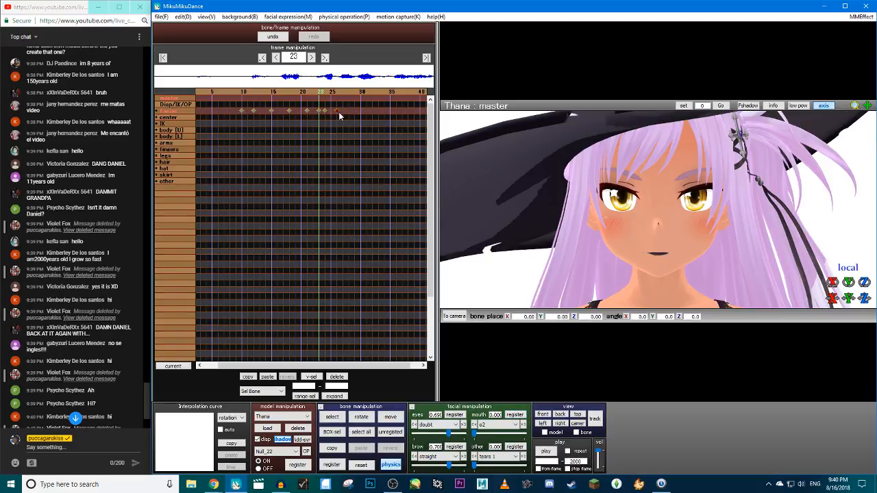
key("Right")
key("Right")
key("Right")
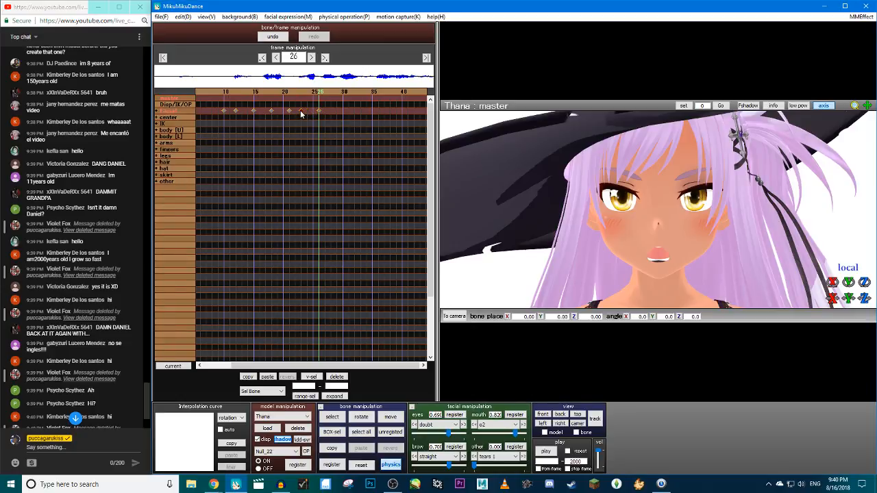
Play the animation, check frames 22 to 25 against the audio, and move the facial keyframe from frame 26 to frame 25
scroll(144, 316, "down", 5)
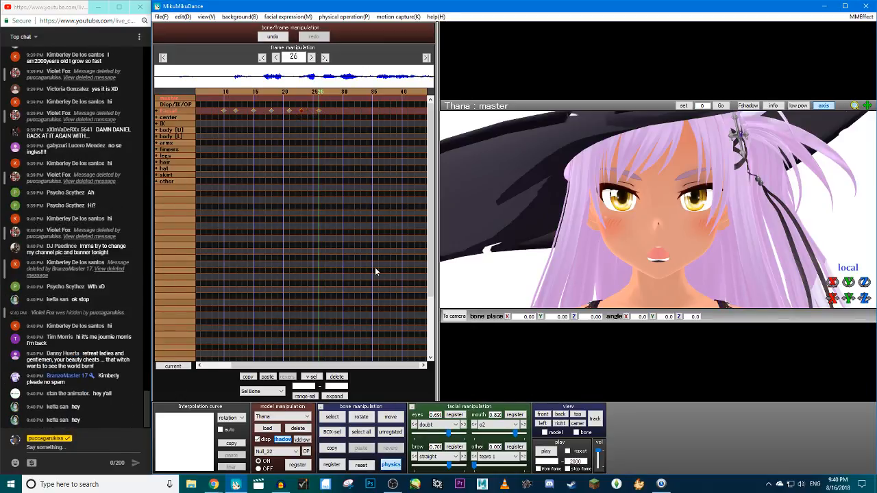
key("Left")
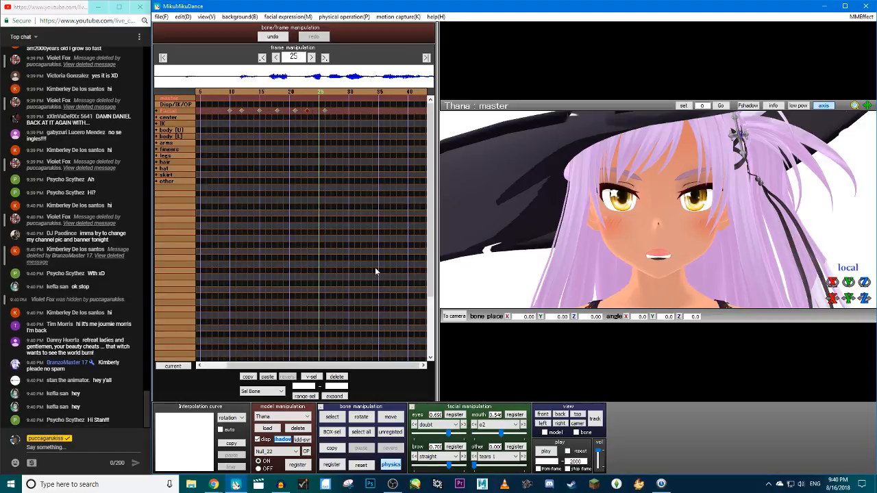
left_click(550, 456)
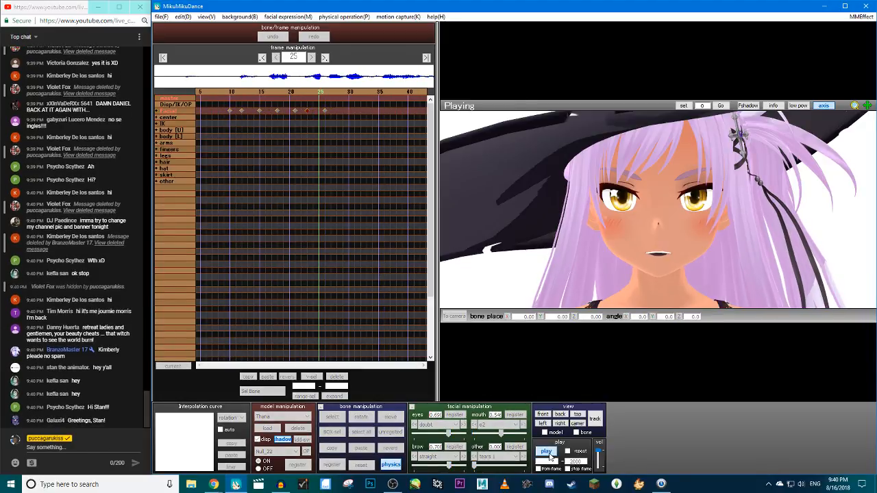
left_click(550, 455)
left_click(303, 91)
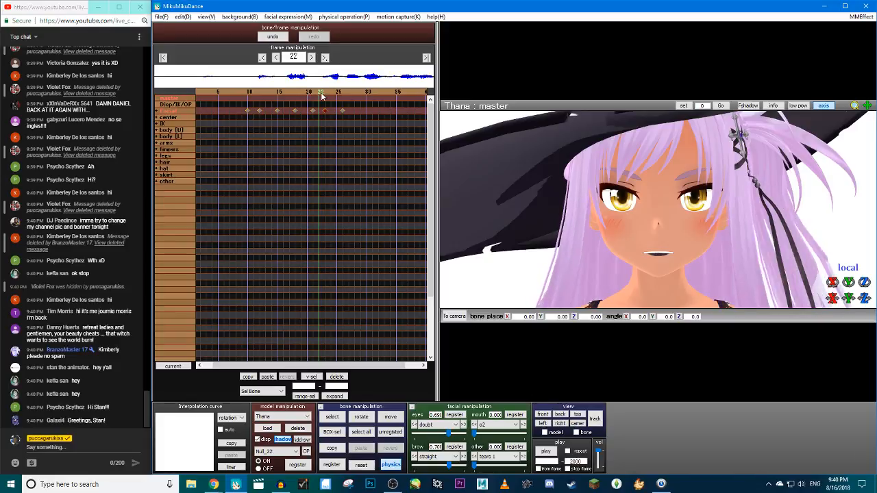
key("Right")
key("Right")
key("Right")
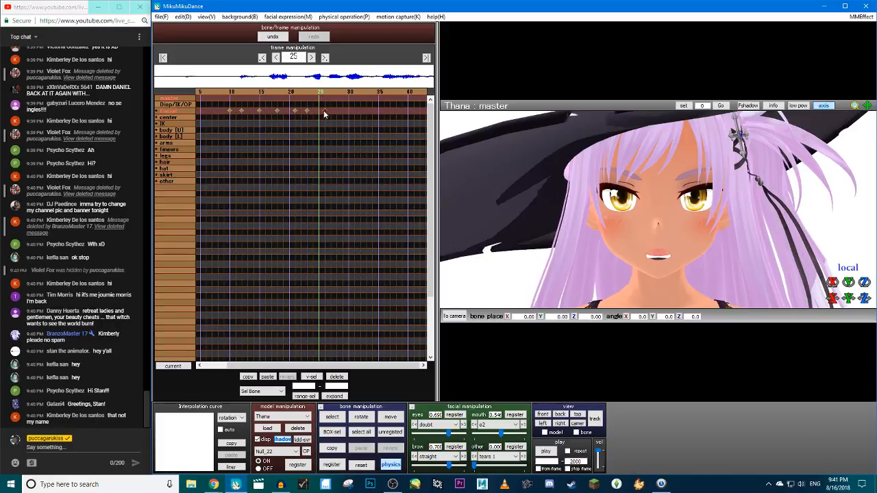
left_click_drag(324, 110, 319, 110)
Set the corners down mouth morph to 0 and register it at frame 25
left_click(497, 425)
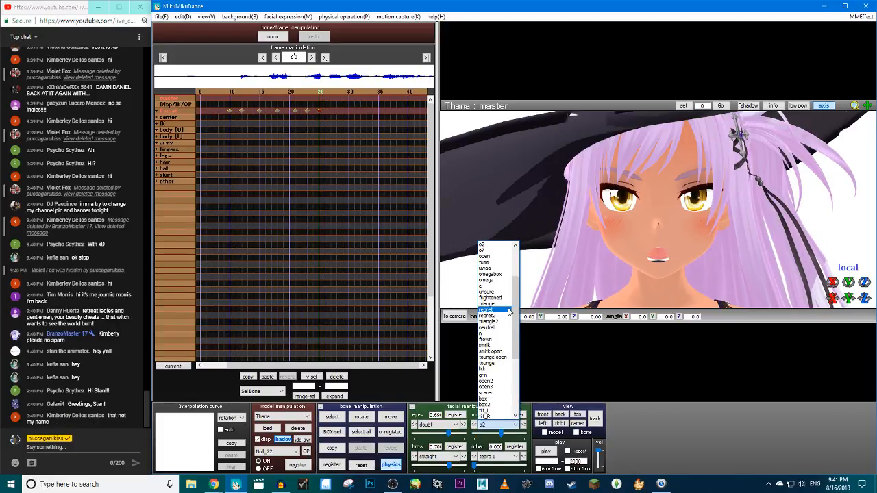
scroll(510, 292, "up", 2)
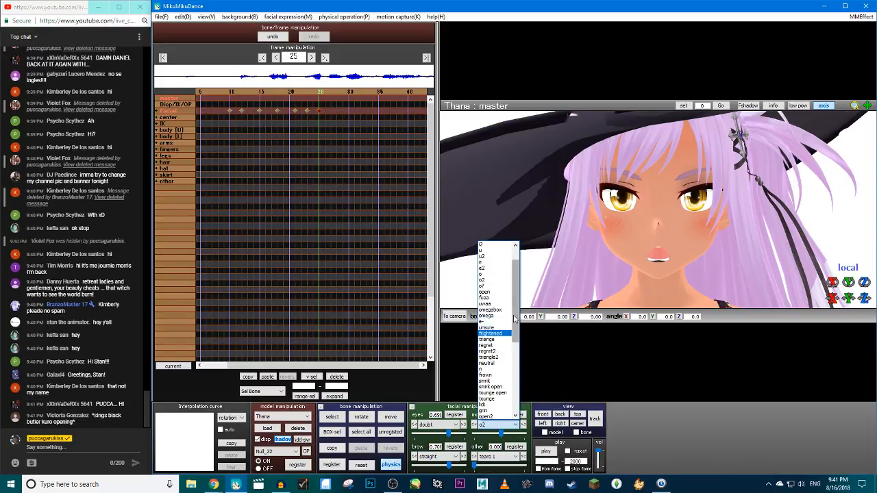
left_click_drag(514, 320, 521, 392)
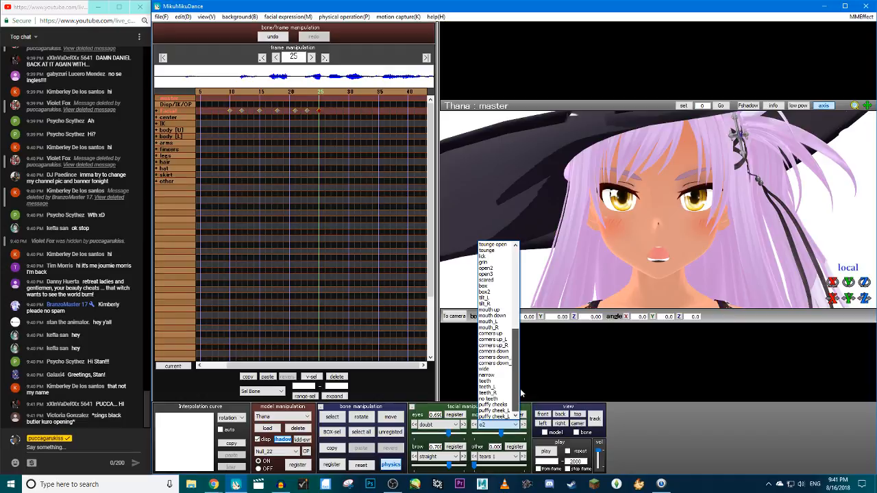
left_click(498, 351)
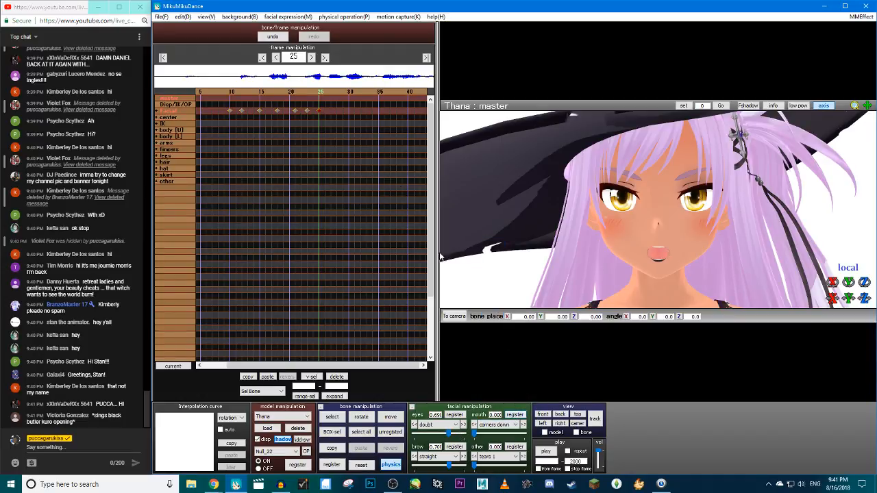
Set the corners down mouth morph to about 0.63, register it at frame 21, and check the mouth through frame 28
left_click(296, 92)
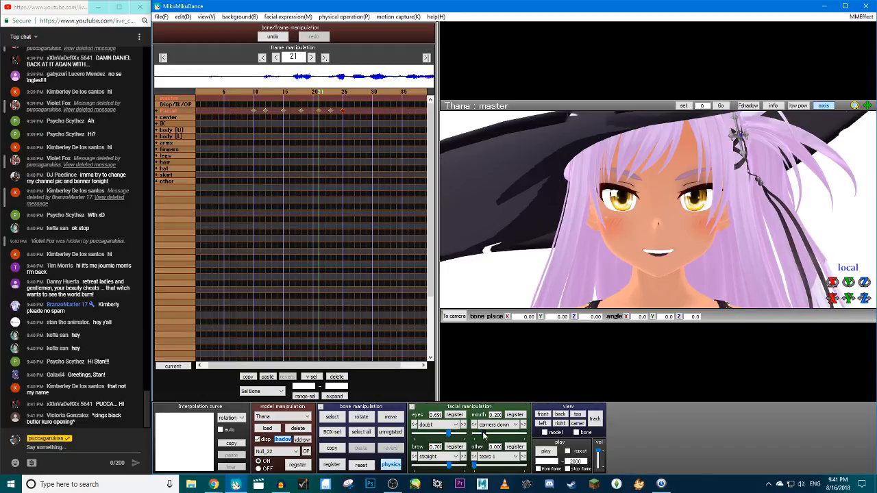
left_click_drag(484, 436, 508, 437)
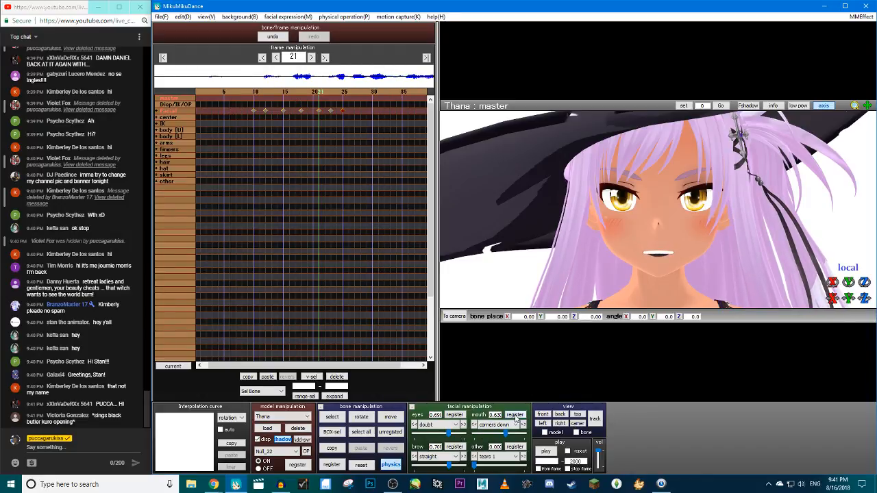
key("Right")
key("Right")
key("Right")
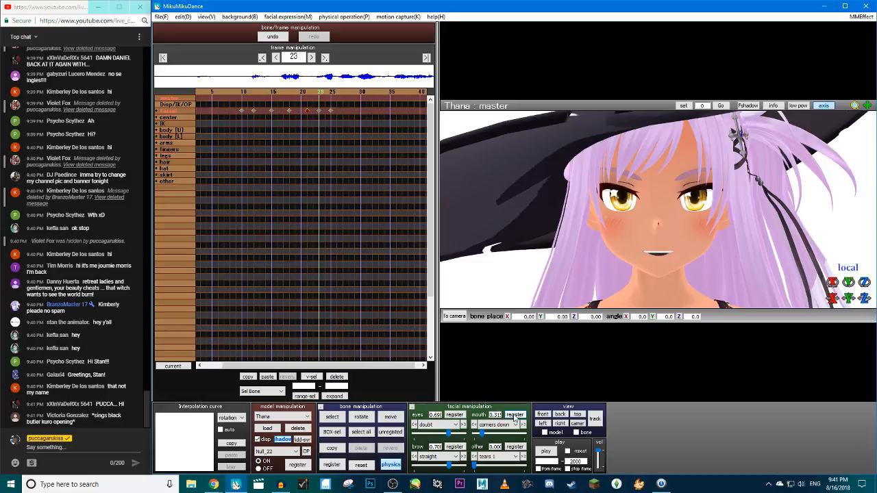
key("Right")
key("Right")
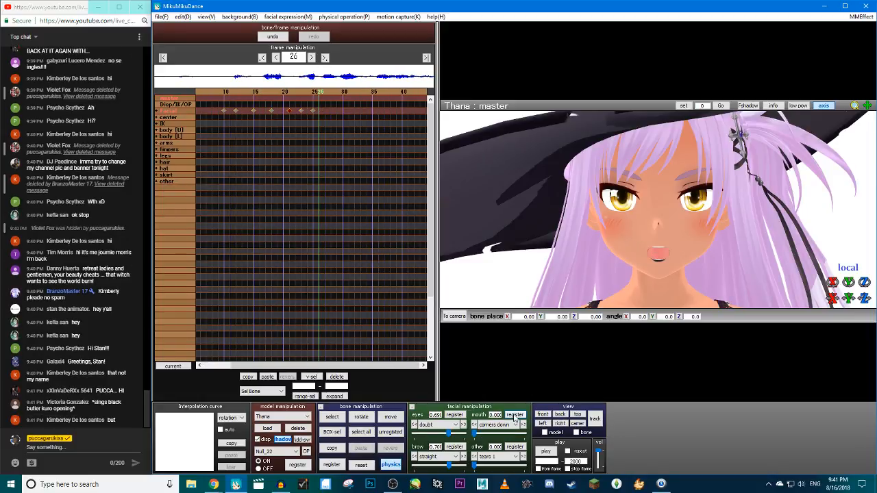
key("Right")
key("Right")
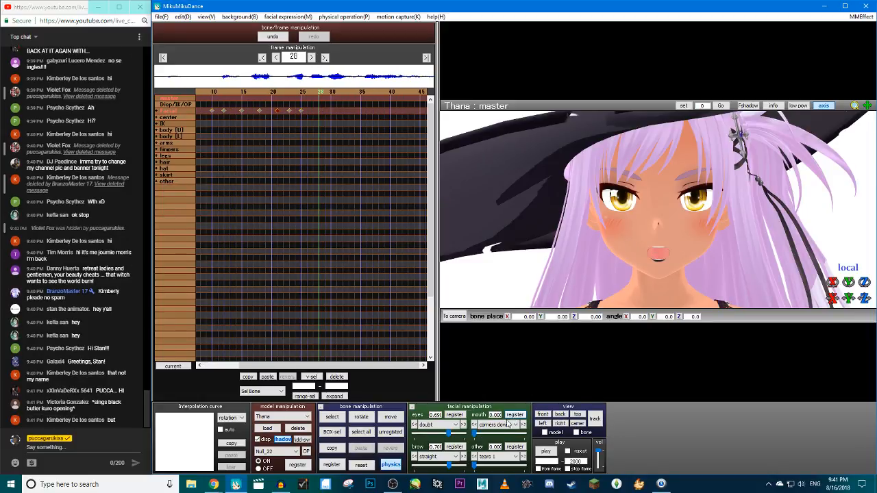
Try the o2 mouth morph at about 0.8 on frame 28
left_click(508, 424)
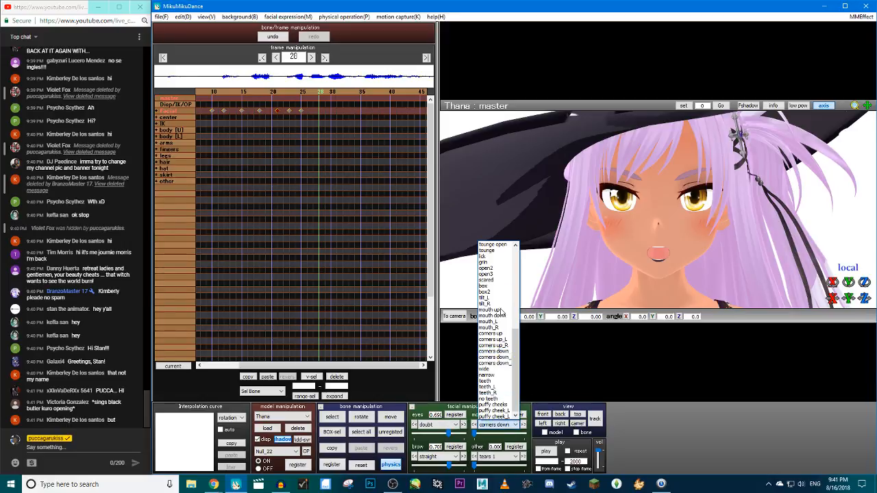
scroll(497, 288, "up", 10)
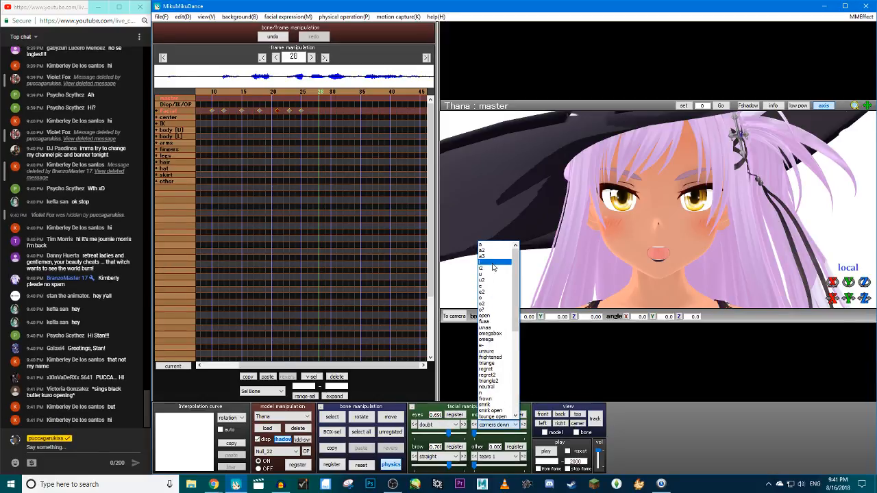
left_click(487, 303)
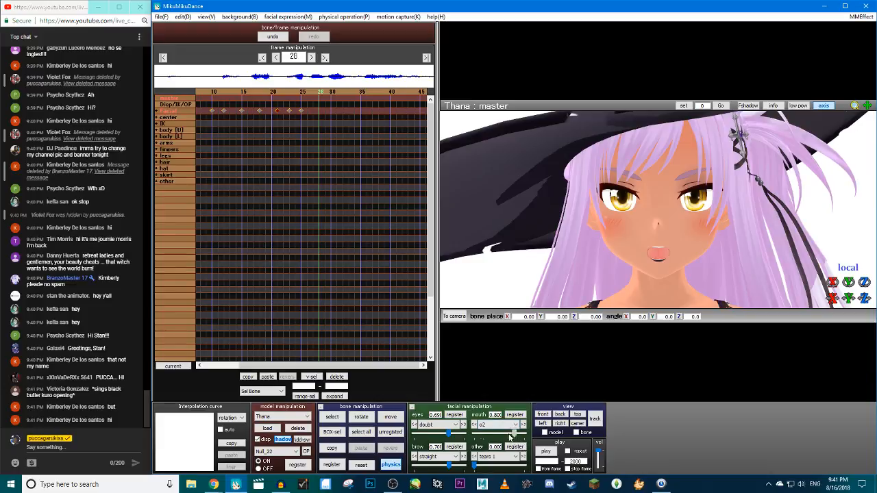
mouse_move(511, 437)
left_mouse_down()
mouse_move(493, 433)
mouse_move(525, 432)
left_mouse_up()
key("Left")
key("Left")
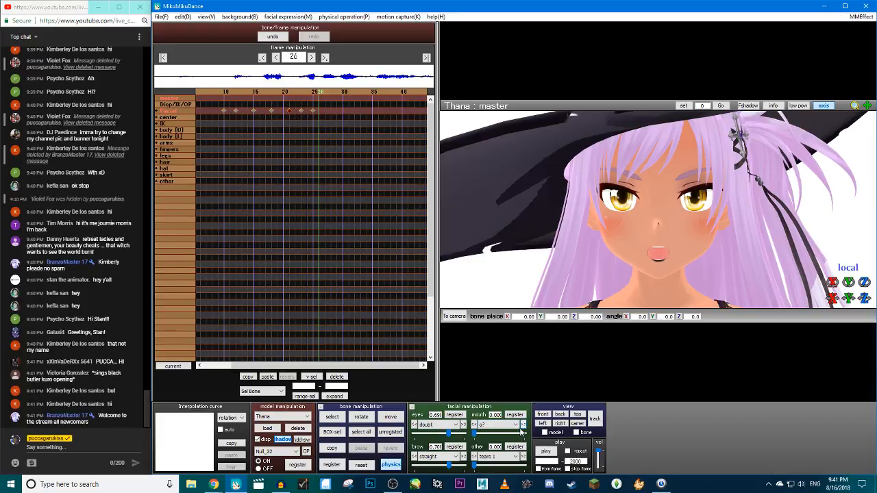
Delete the facial keyframes at frames 23 and 25, and register the o? mouth morph at 0 on frame 21
left_click_drag(340, 122, 302, 104)
left_click(340, 377)
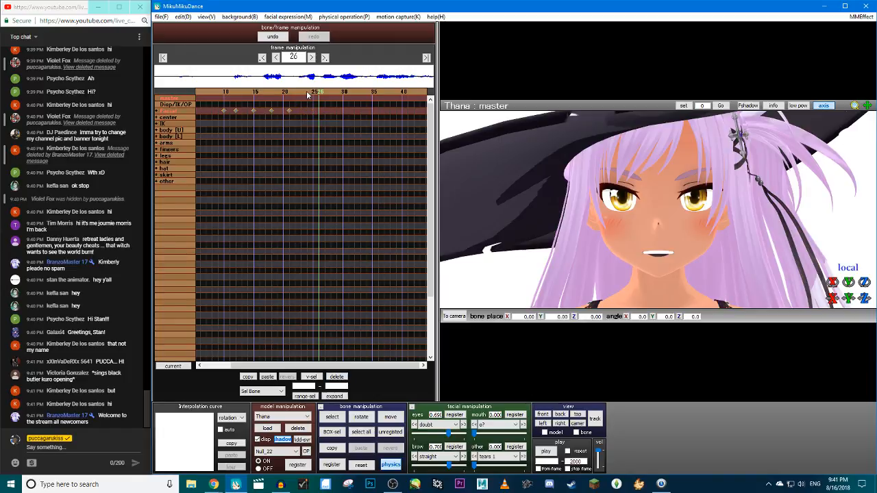
left_click(289, 93)
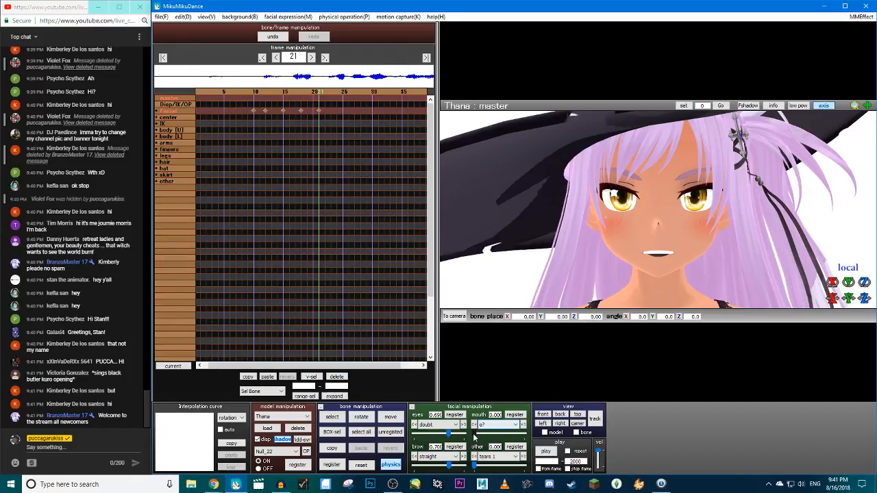
Set the o? mouth morph to about 0.67 and register it at frame 25
key("Right")
key("Right")
key("Right")
key("Right")
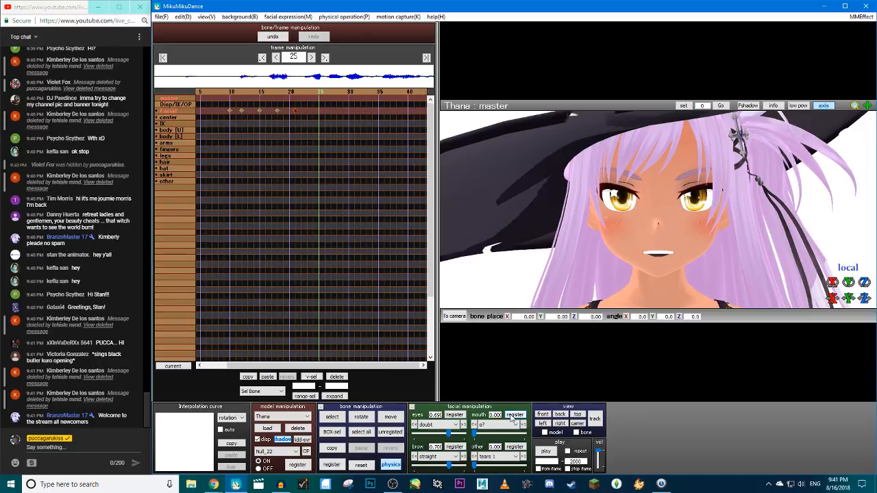
left_click_drag(474, 434, 509, 434)
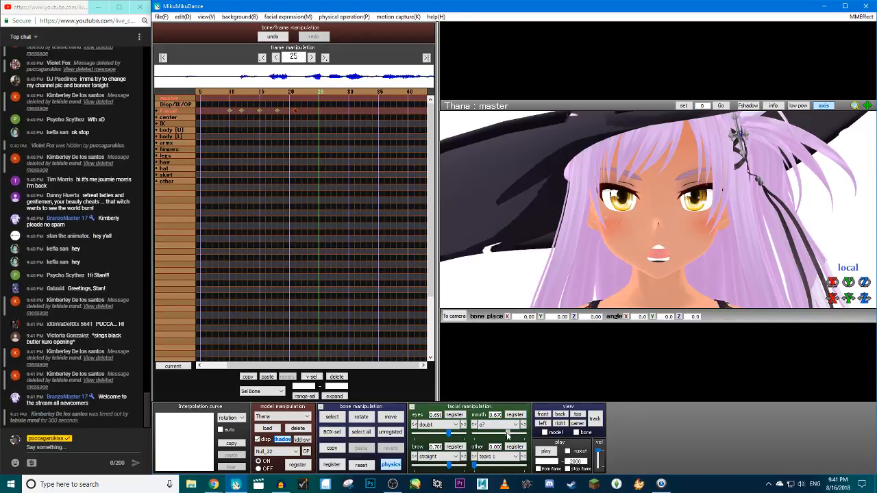
left_click(515, 415)
Reset the i and corners down mouth morphs to 0 and register both at frame 25
left_click(511, 424)
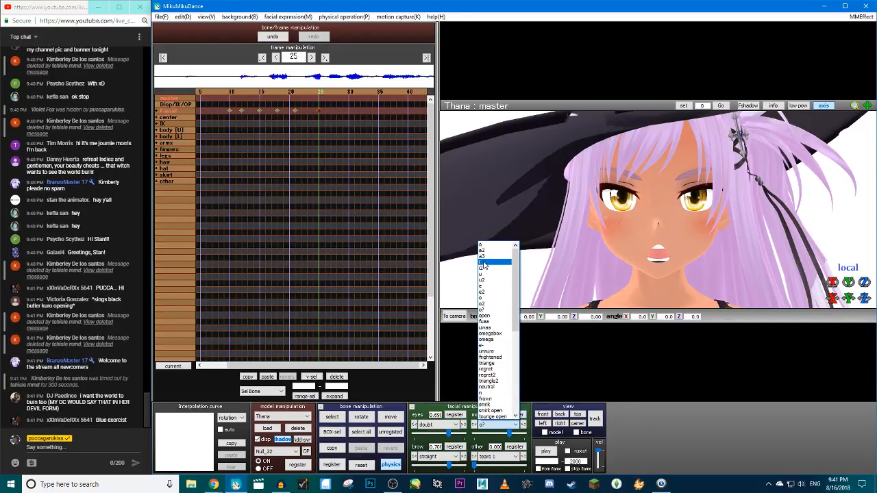
left_click(484, 266)
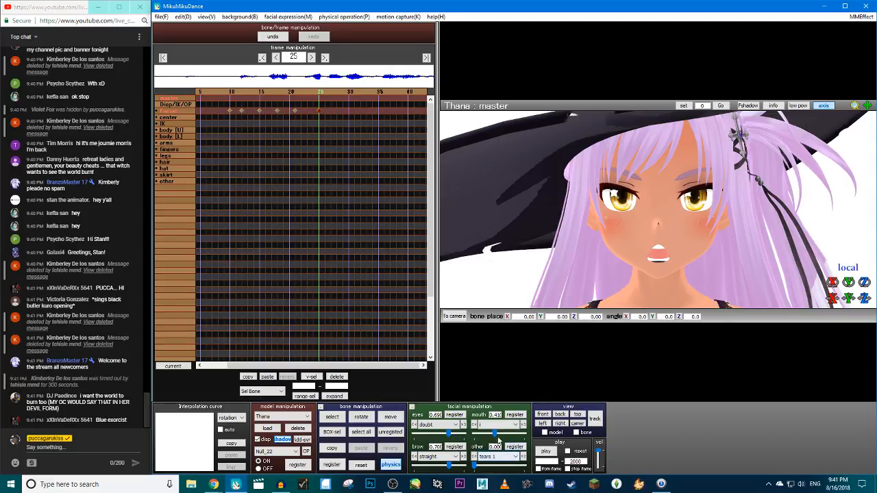
left_click_drag(496, 437, 461, 444)
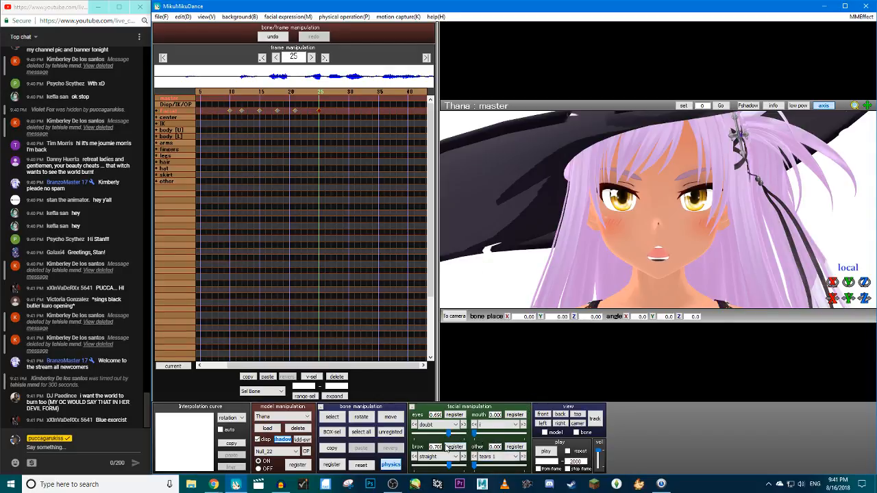
left_click(495, 425)
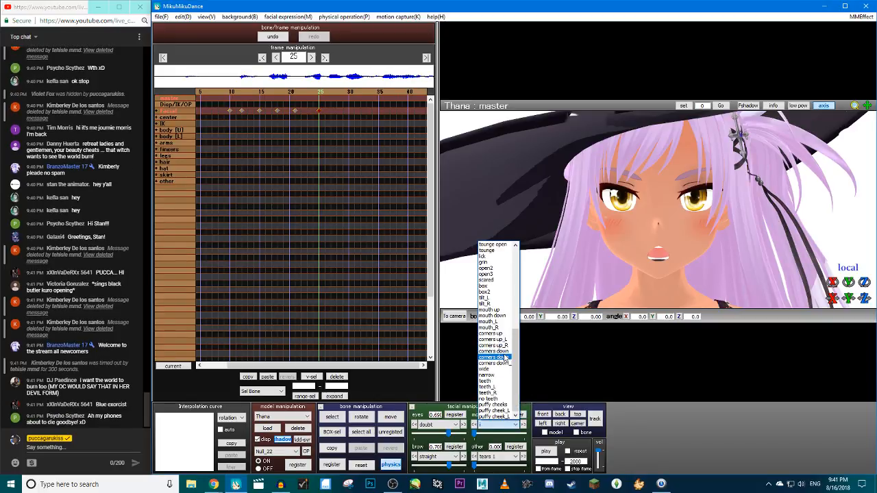
left_click(494, 360)
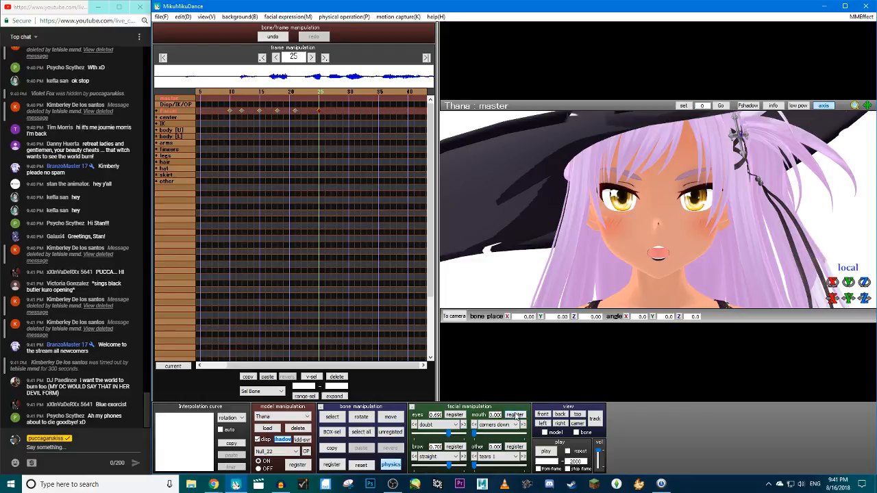
left_click(494, 425)
left_click(491, 262)
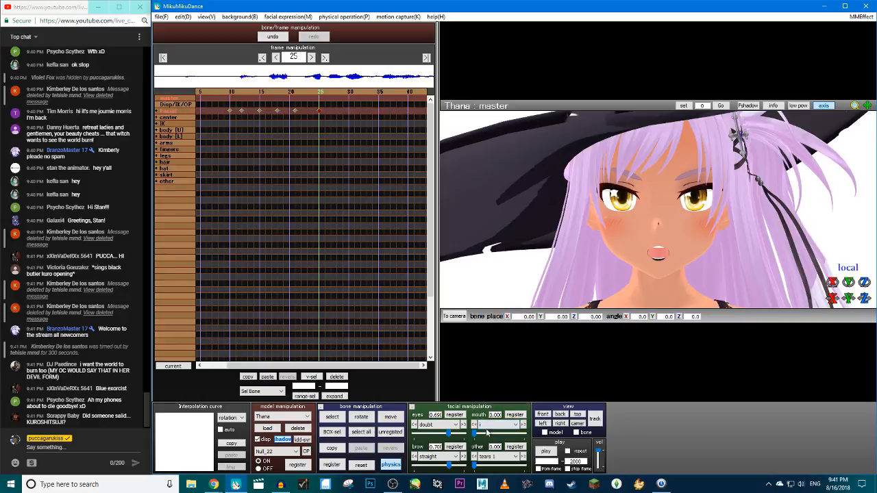
Raise the o? mouth morph to about 0.86, register it at frame 25, and check the mouth back to frame 21
left_click(512, 425)
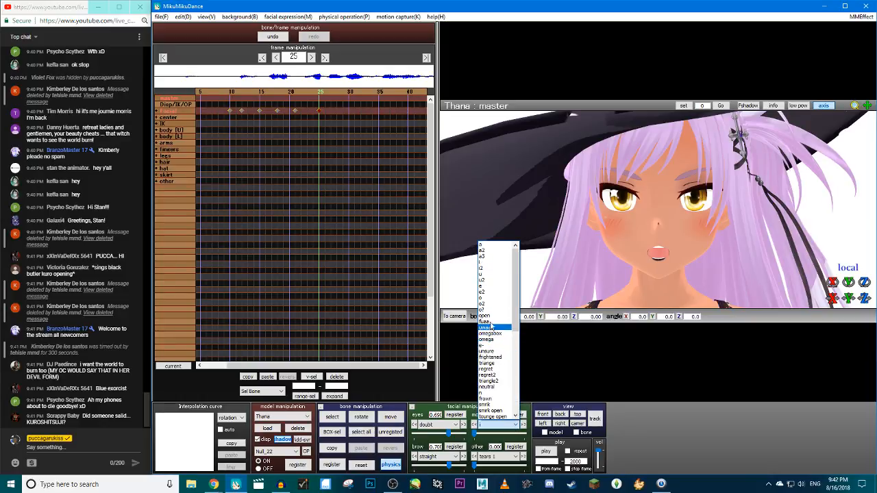
left_click(488, 311)
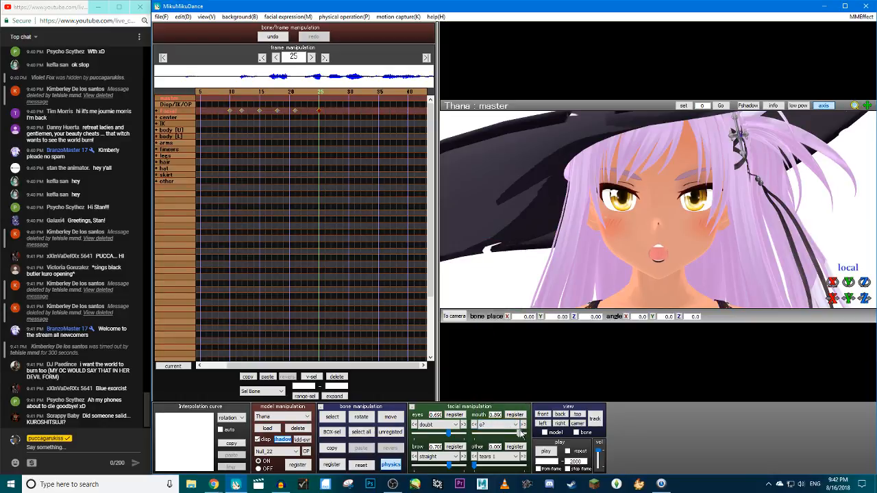
left_click_drag(519, 433, 521, 434)
key("Left")
key("Left")
key("Left")
key("Left")
key("Left")
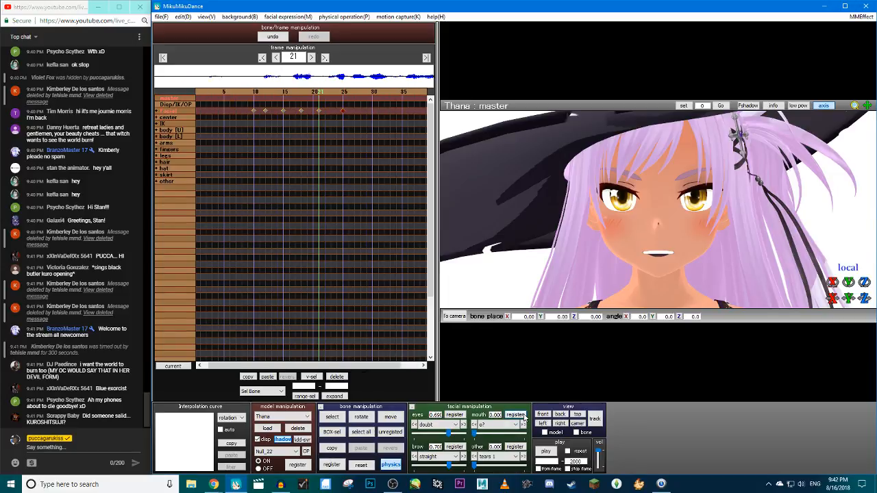
Move the facial keyframe from frame 25 to frame 24
key("Right")
key("Right")
key("Right")
key("Right")
left_click_drag(324, 109, 323, 109)
left_click_drag(324, 110, 317, 111)
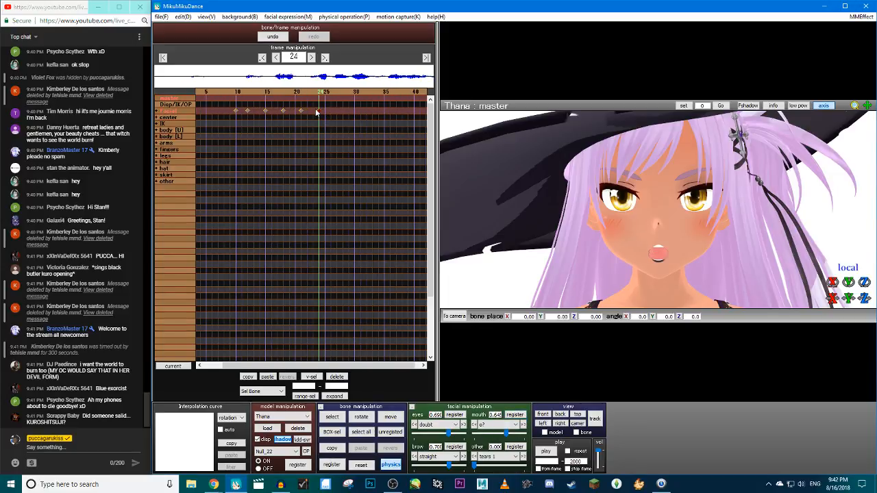
Step through the frames around the frame 24 keyframe, up to frame 31, to examine the mouth movement against the audio
key("Left")
key("Left")
key("Left")
key("Left")
key("Right")
key("Right")
key("Right")
key("Right")
key("Right")
key("Right")
key("Right")
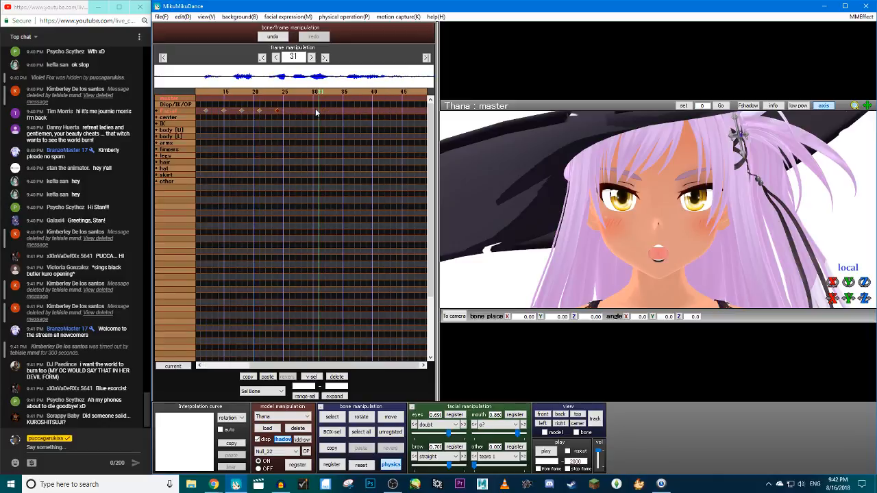
key("Right")
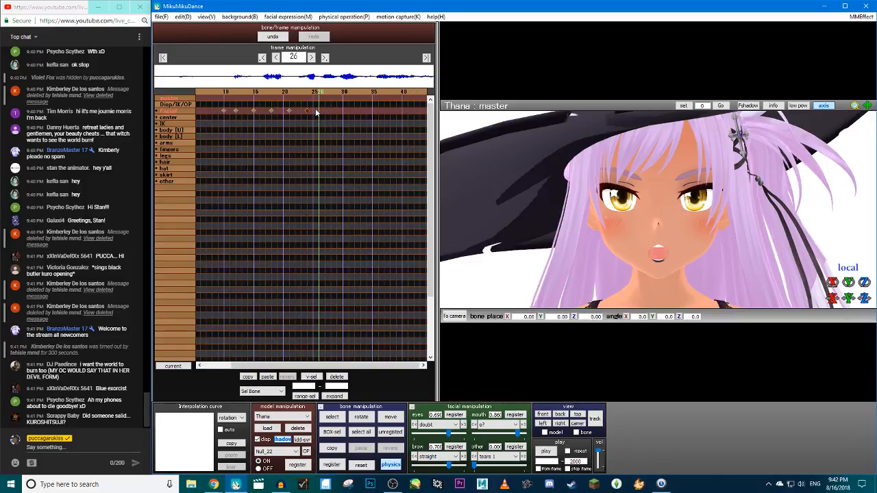
Reset the o? mouth morph to 0 and set the i morph to 0.55, registering both at frame 26
left_click_drag(517, 433, 442, 434)
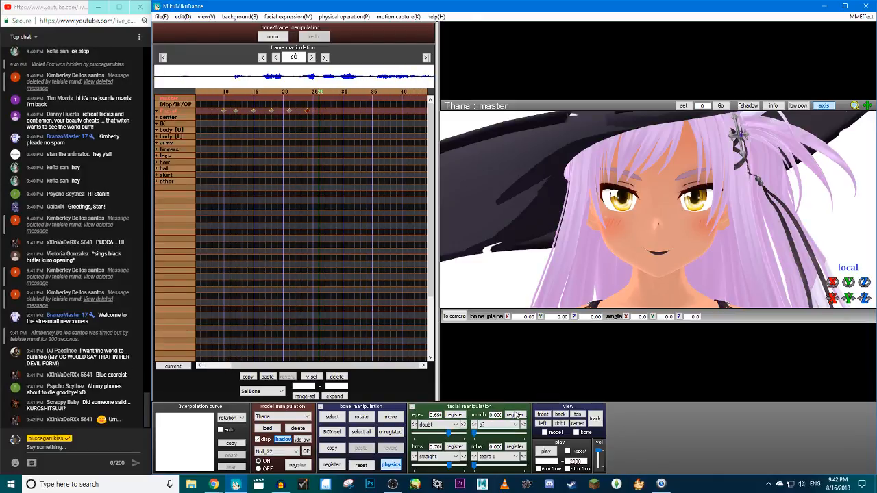
left_click(517, 417)
left_click(515, 424)
scroll(499, 308, "up", 3)
left_click(492, 263)
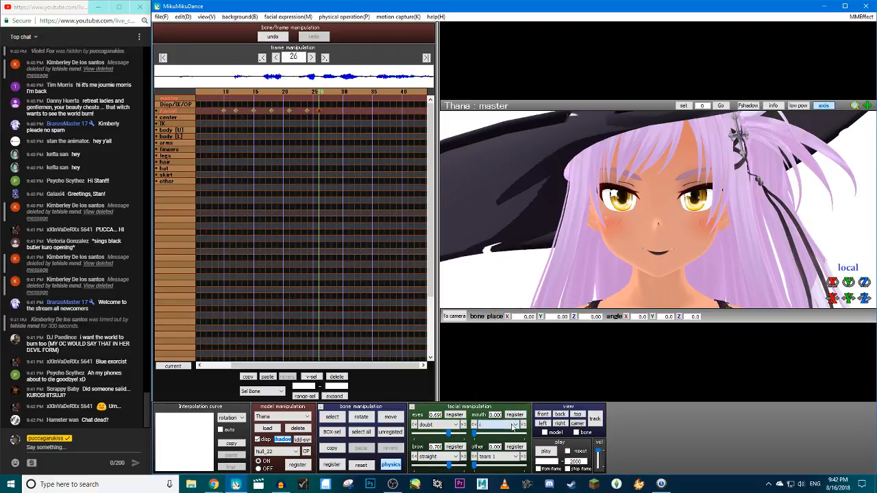
left_click_drag(474, 434, 502, 433)
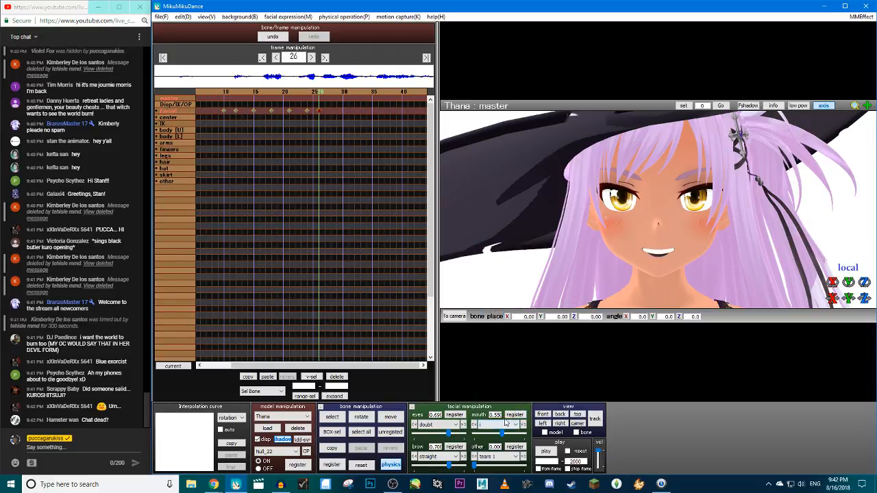
left_click(515, 417)
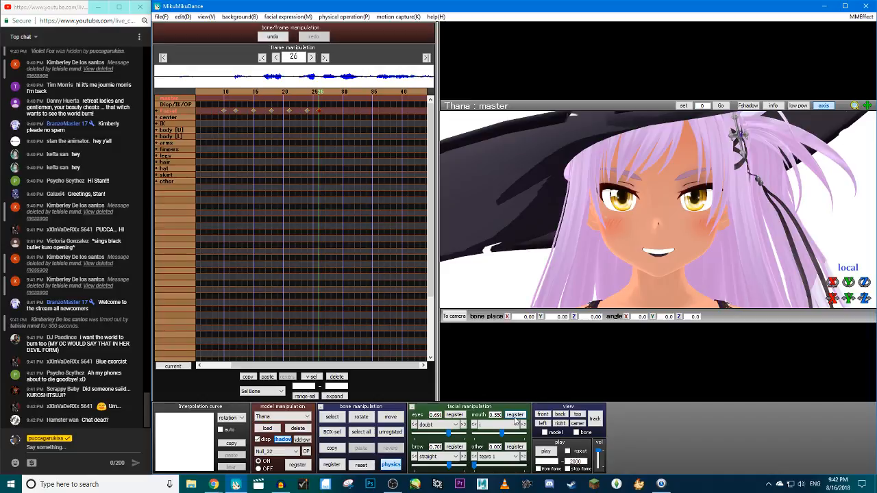
Set the a2 mouth morph to about 0.58 and register it at frame 28
left_click(509, 427)
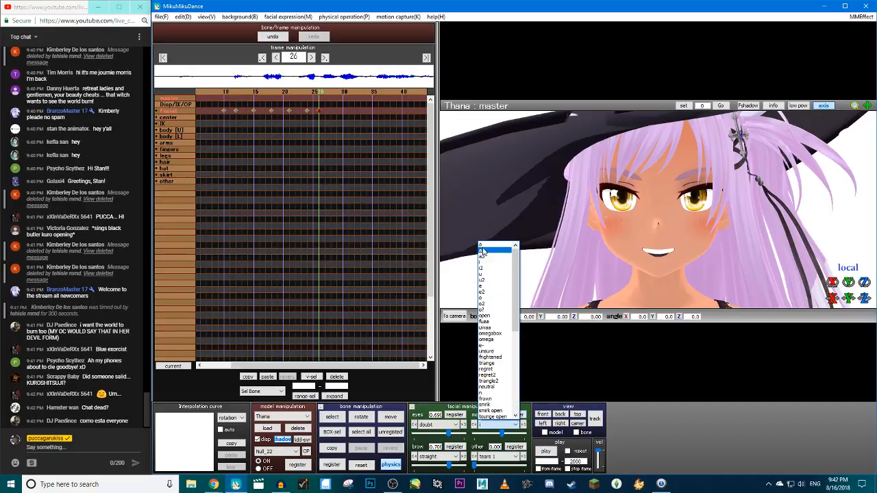
left_click(487, 251)
key("Right")
key("Right")
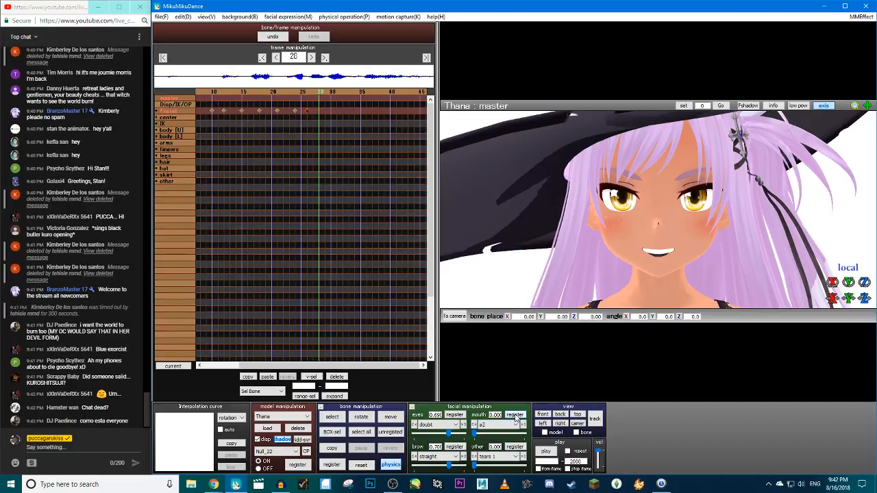
left_click_drag(474, 434, 498, 434)
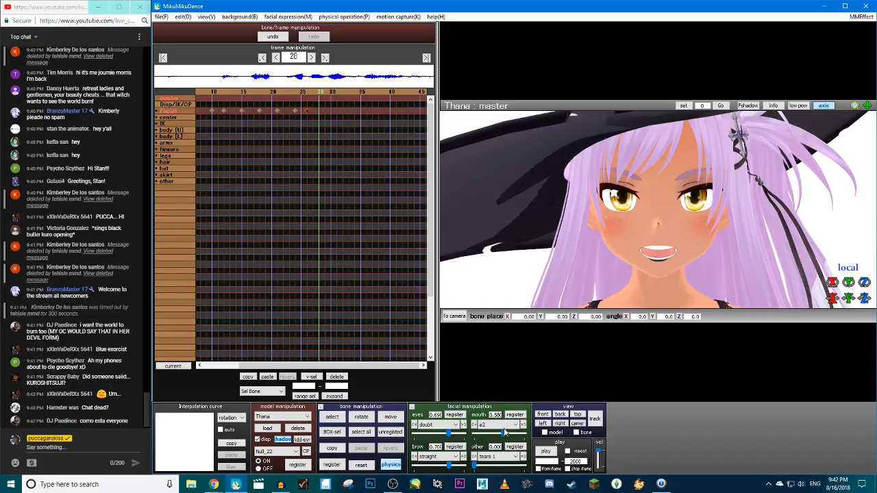
left_click(515, 414)
Reset the i mouth morph to 0 and raise the a2 morph to 0.78, registering both at frame 28
left_click(523, 425)
left_click(523, 425)
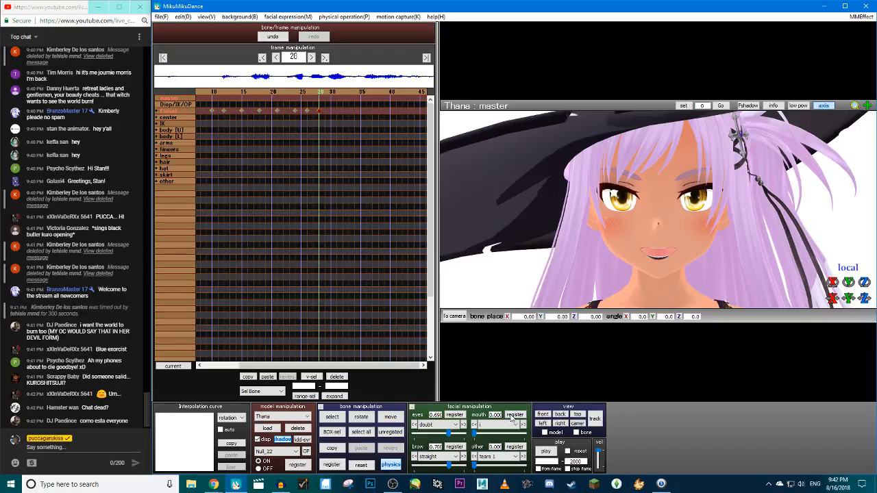
left_click(508, 424)
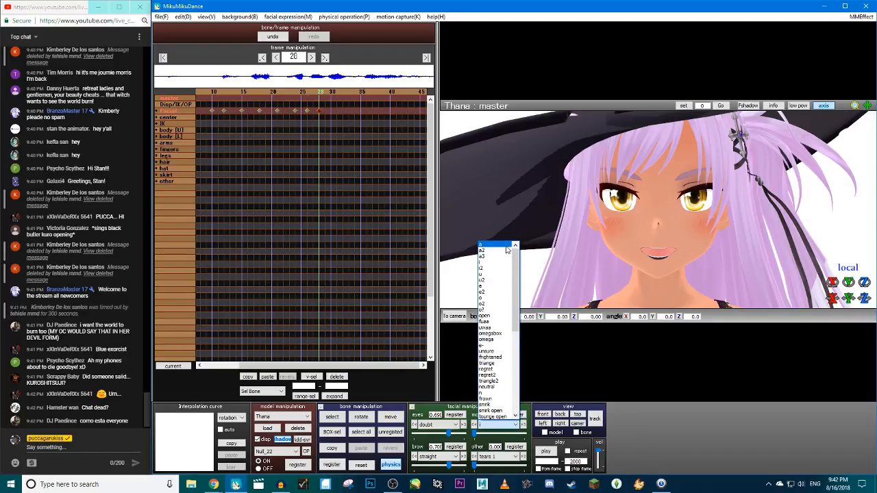
left_click(502, 368)
left_click_drag(503, 433, 512, 434)
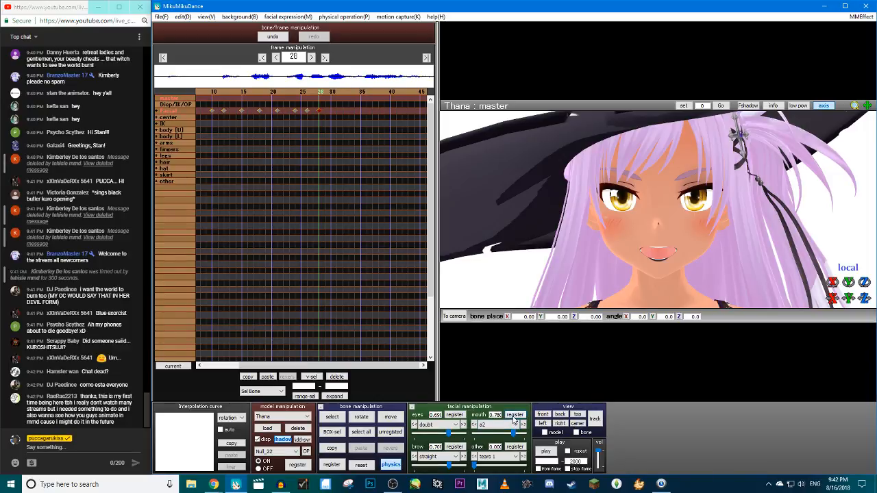
Step back to frame 14 and forward to frame 32 to examine the mouth movement against the audio
key("Left")
key("Left")
key("Left")
key("Left")
key("Left")
key("Left")
key("Left")
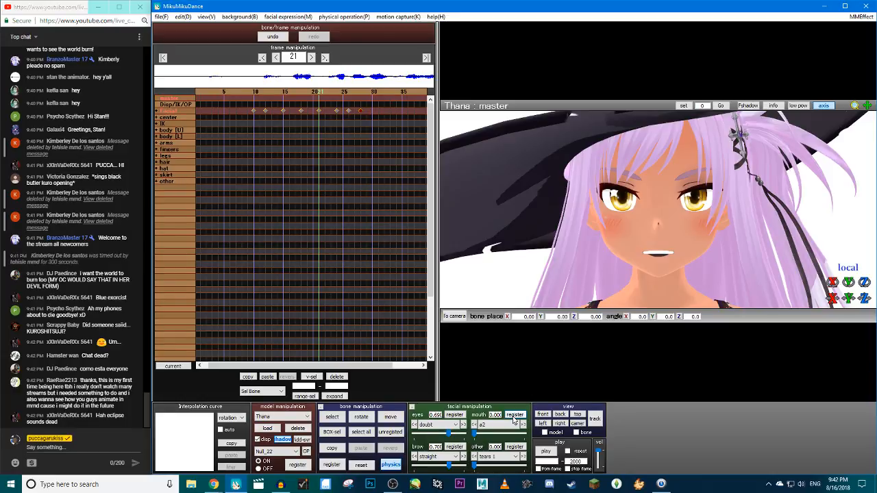
key("Right")
key("Right")
key("Right")
key("Right")
key("Right")
key("Right")
key("Right")
key("Right")
key("Right")
key("Right")
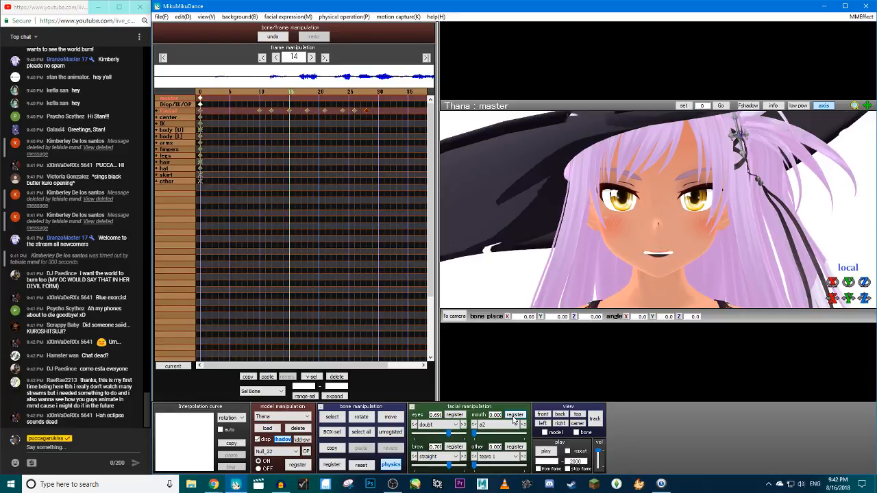
key("Right")
key("Right")
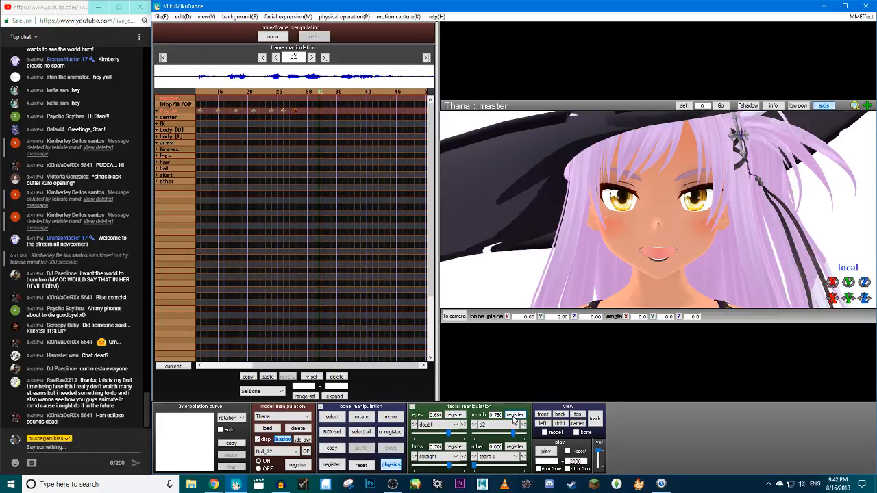
Reset the a2 mouth morph to 0 and set the i2 morph to 0.45, registering both at frame 33
left_click_drag(514, 434, 462, 436)
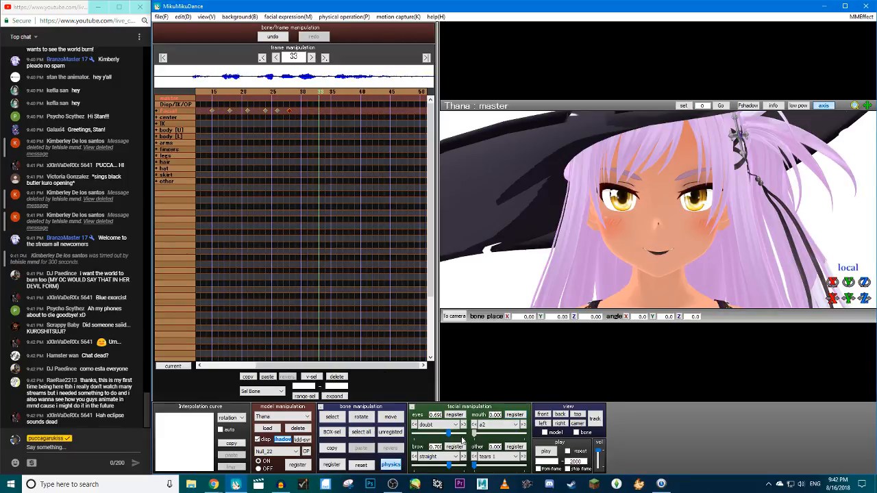
left_click(515, 415)
left_click(522, 425)
left_click(522, 424)
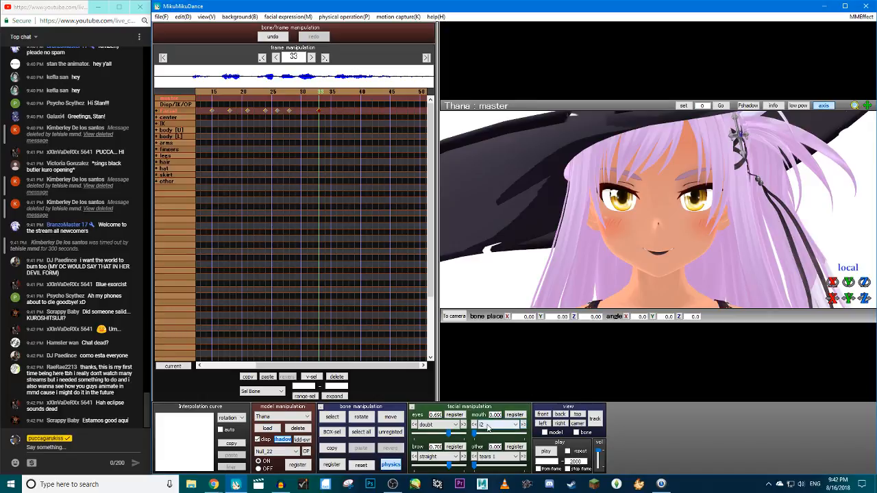
left_click_drag(474, 434, 500, 433)
left_click(511, 416)
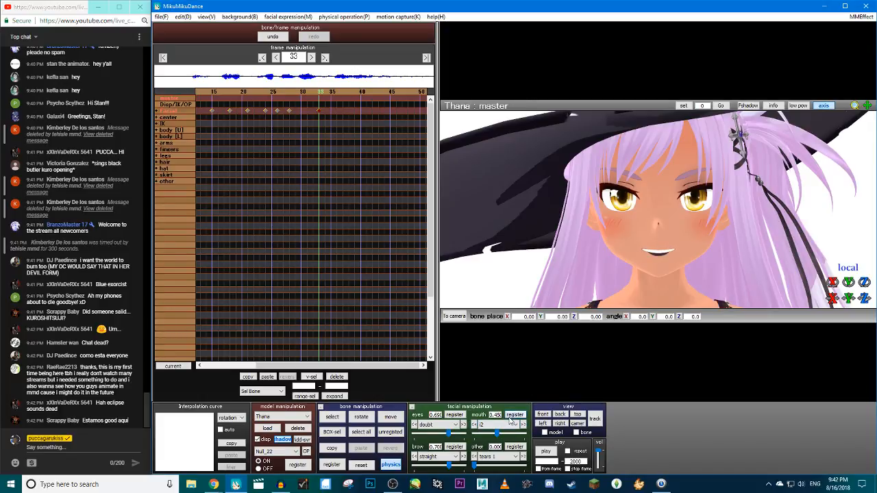
Reset the i2 mouth morph to 0, registering it at frame 28, and move the facial keyframe from frame 33 to frame 32
key("Left")
key("Left")
key("Left")
key("Left")
key("Left")
key("Left")
key("Left")
key("Left")
key("Right")
key("Right")
key("Right")
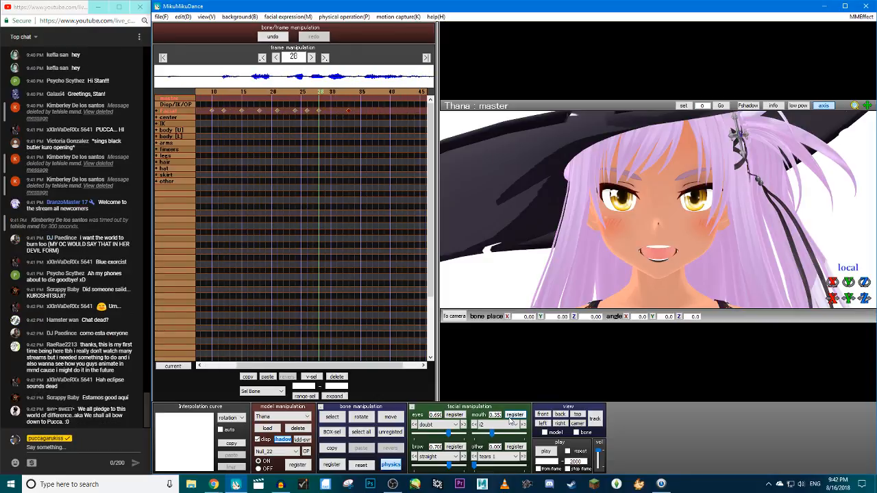
left_click_drag(490, 436, 461, 440)
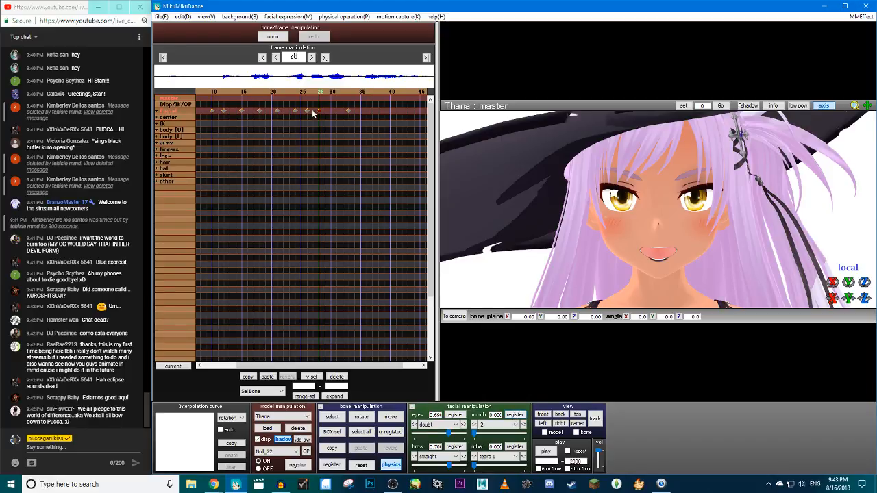
left_click(349, 110)
Go back to frame 14 and play the animation to review the lip sync with the audio
key("Left")
key("Left")
key("Left")
key("Left")
key("Left")
key("Left")
key("Left")
key("Left")
key("Left")
key("Left")
key("Left")
key("Left")
key("Left")
key("Left")
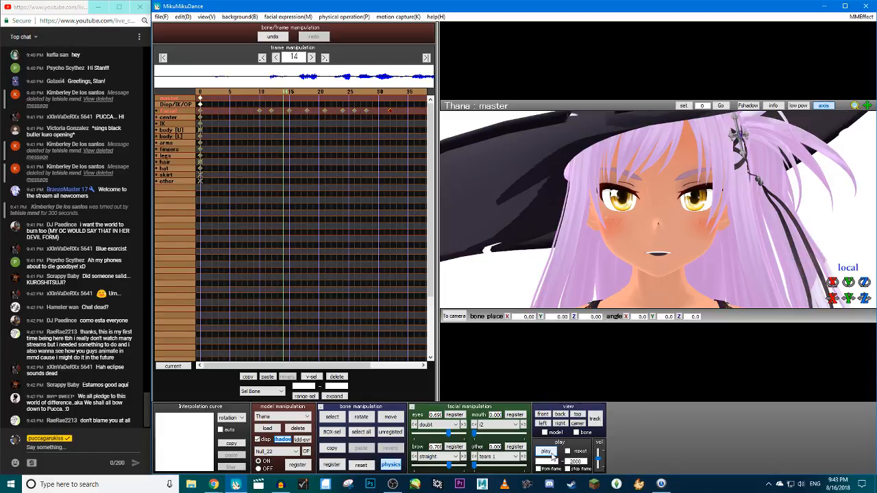
left_click(546, 453)
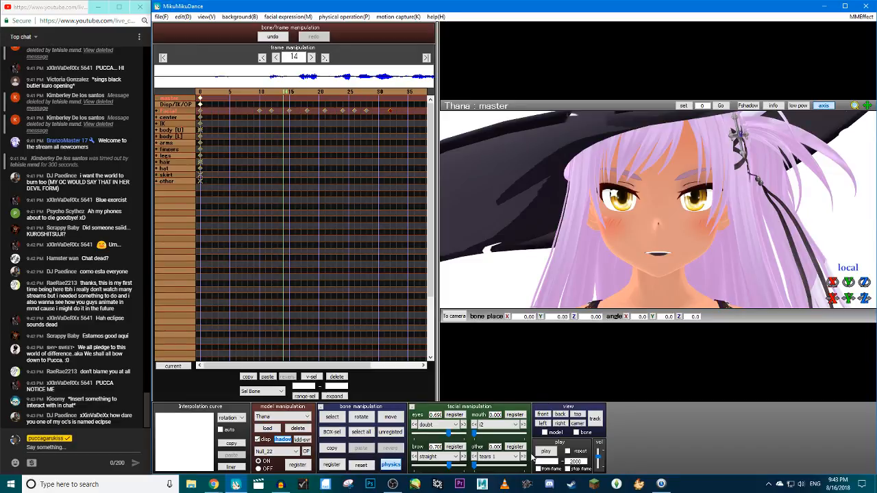
left_click(546, 452)
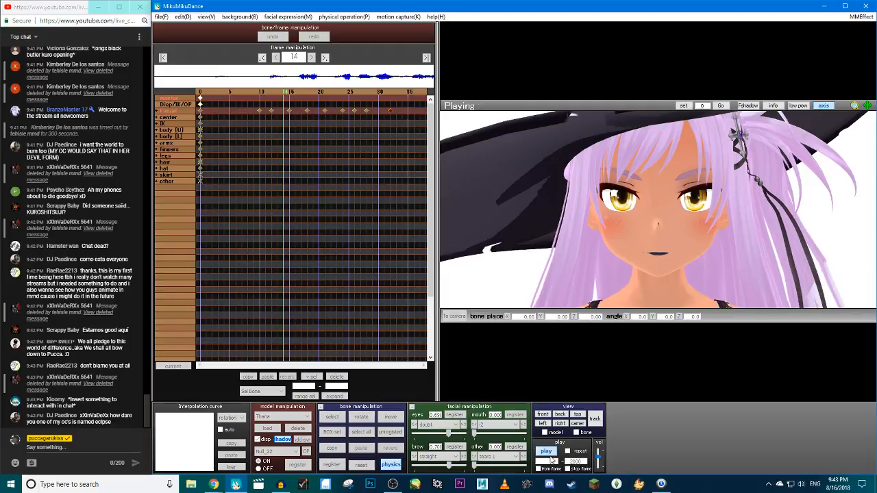
left_click(548, 455)
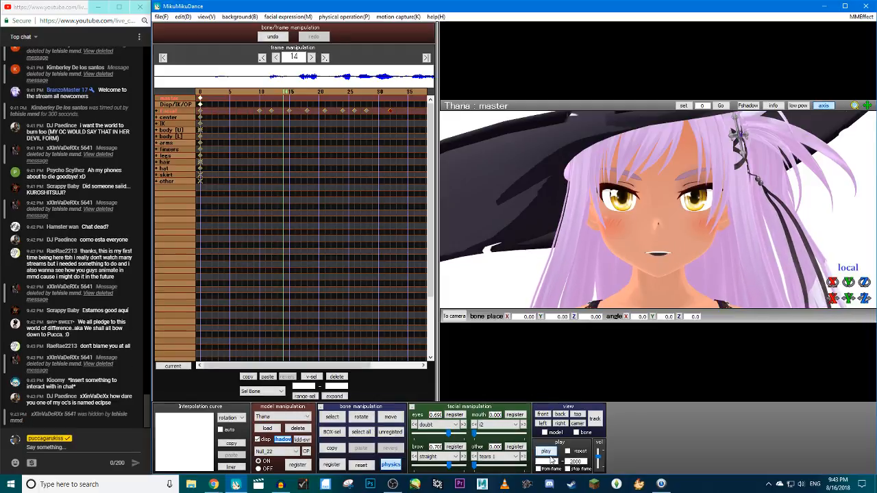
Step forward from frame 14 to frame 33 to examine each mouth shape against the audio
key("Right")
key("Right")
key("Right")
key("Right")
key("Right")
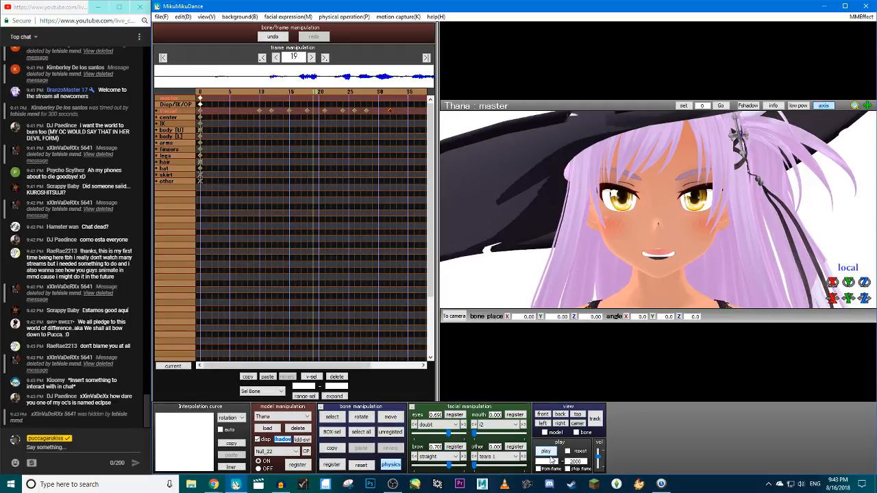
key("Right")
key("Right")
key("Right")
key("Right")
key("Right")
key("Right")
key("Right")
key("Right")
key("Right")
key("Right")
key("Right")
key("Right")
key("Right")
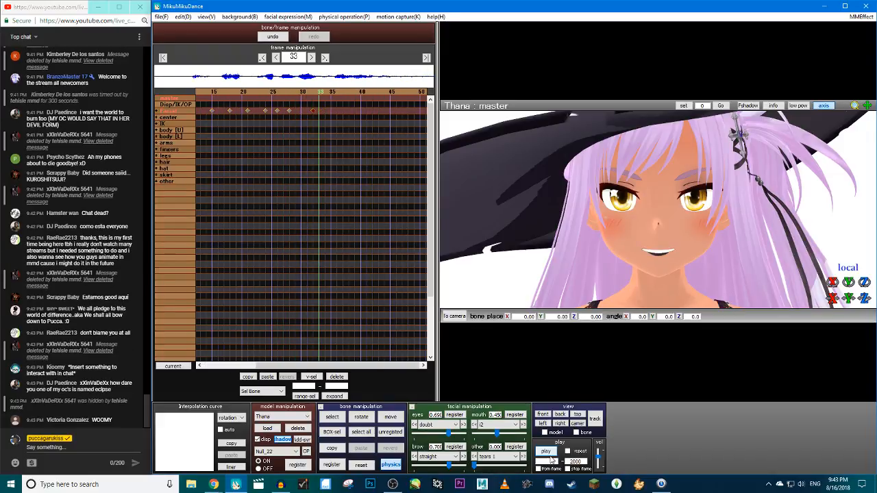
Register the i2 mouth morph at 0.45 and the o? morph at 0 on frame 34
key("Right")
key("Right")
key("Right")
key("Right")
key("Left")
key("Left")
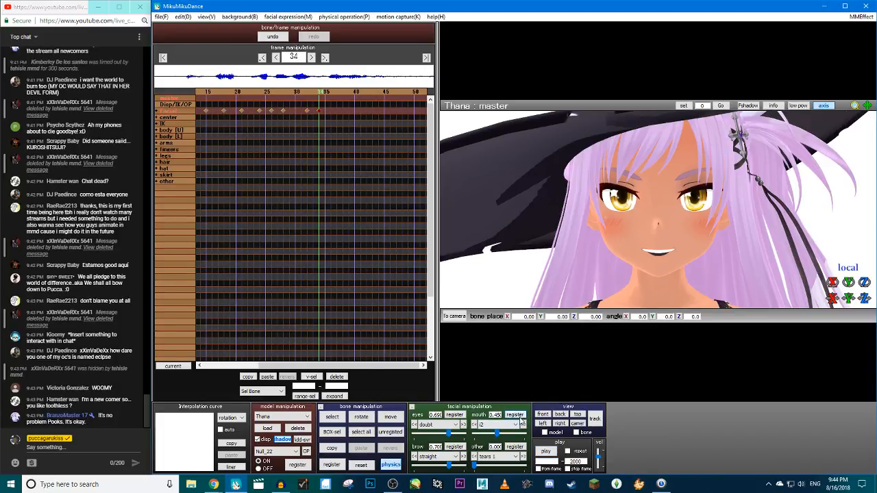
left_click(516, 424)
left_click(503, 310)
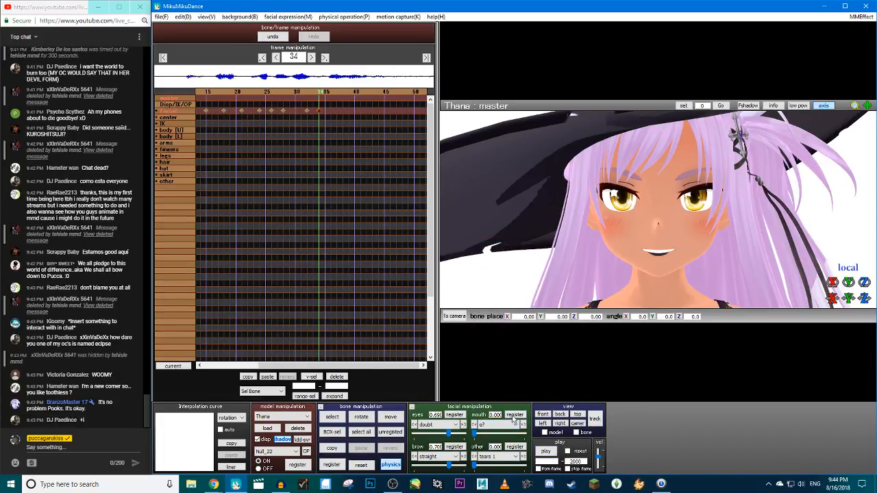
Raise the o? mouth morph to 0.79 and register it at frame 38
key("Right")
key("Right")
key("Right")
key("Right")
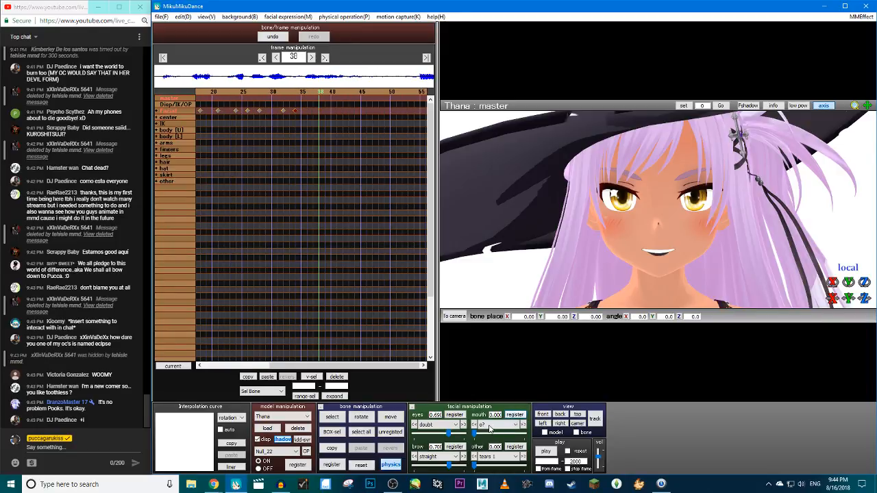
left_click_drag(478, 433, 510, 436)
left_click(514, 415)
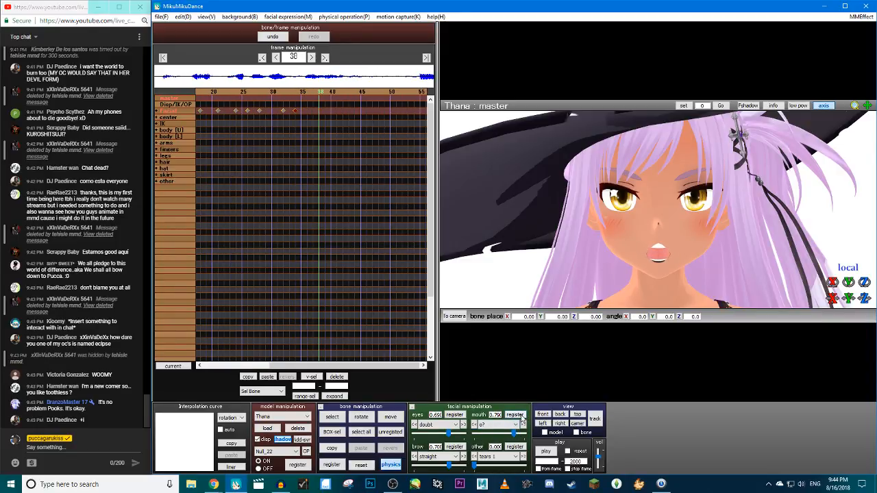
Reset the i2 mouth morph to 0 and register it at frame 38
left_click(515, 424)
left_click(490, 262)
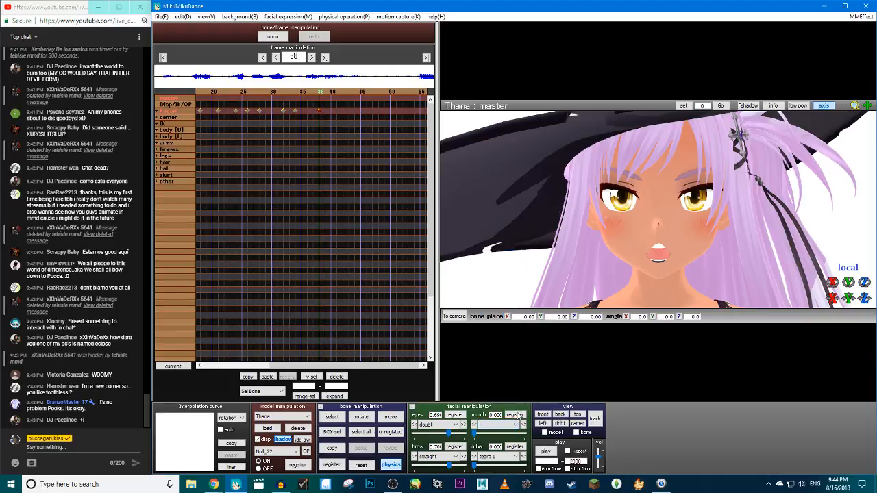
left_click(523, 425)
left_click_drag(498, 434, 471, 434)
Reshape the mouth into an open smile at frame 44, resetting the o? morph to 0 and registering the changes
key("Right")
key("Right")
key("Right")
key("Right")
key("Right")
key("Right")
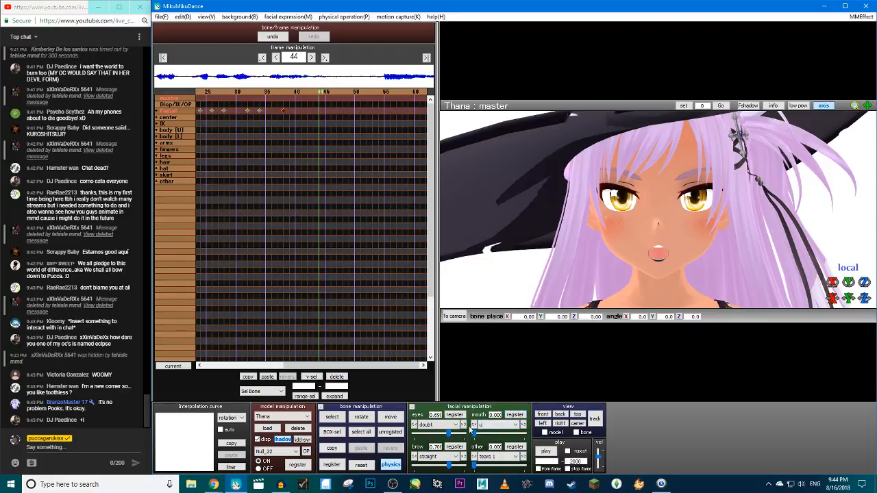
left_click_drag(473, 434, 501, 435)
left_click(524, 425)
left_click(524, 425)
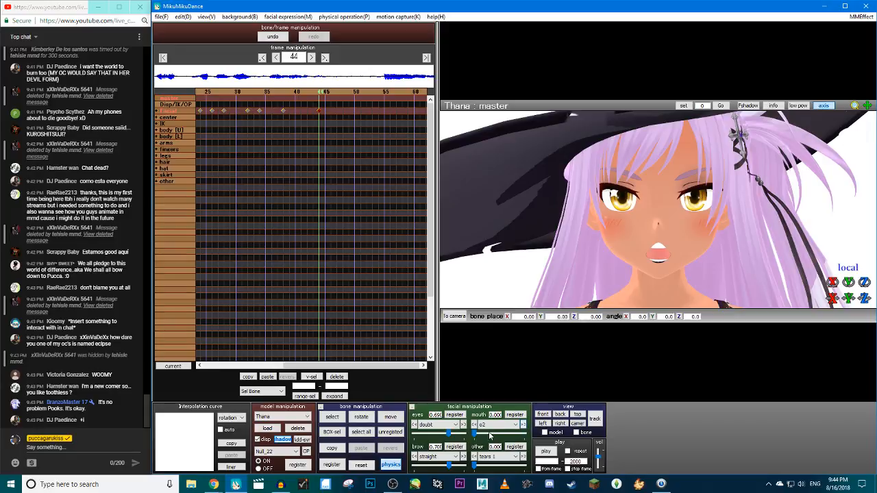
left_click_drag(490, 435, 453, 438)
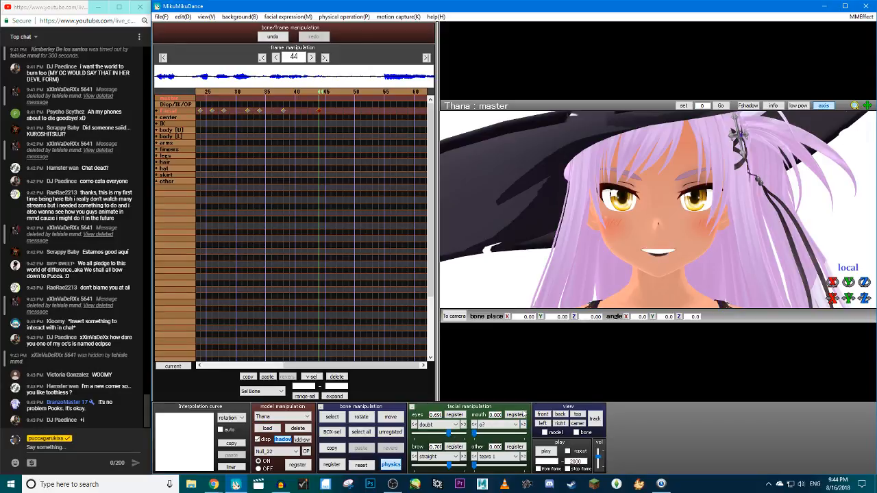
Play the animation and step back and forth through the frames before the frame 44 keyframe to examine the mouth movement
left_click(544, 452)
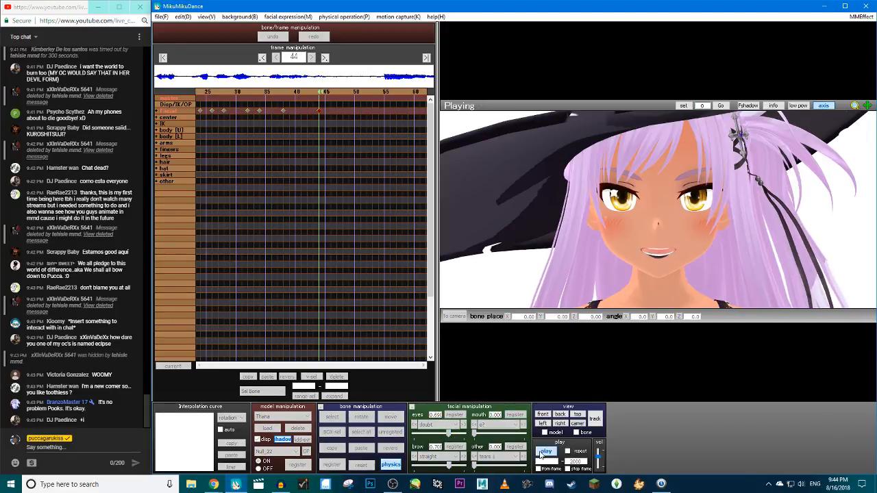
left_click(544, 453)
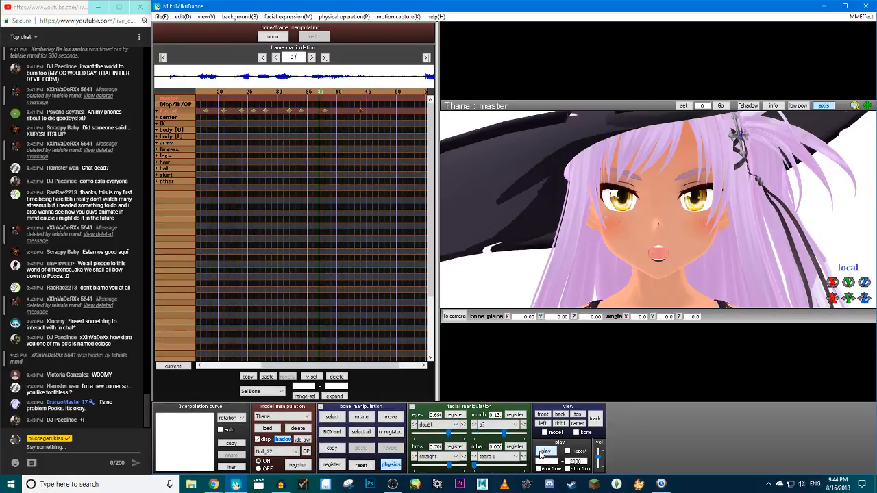
key("Left")
key("Left")
key("Left")
key("Left")
key("Left")
key("Left")
key("Left")
key("Left")
key("Left")
key("Left")
key("Left")
key("Left")
key("Left")
key("Left")
key("Left")
key("Left")
key("Left")
key("Left")
key("Left")
key("Left")
key("Right")
key("Right")
key("Right")
key("Right")
key("Right")
key("Right")
key("Right")
key("Right")
key("Right")
key("Right")
key("Right")
key("Right")
key("Right")
key("Right")
key("Right")
key("Right")
key("Right")
key("Right")
key("Right")
key("Right")
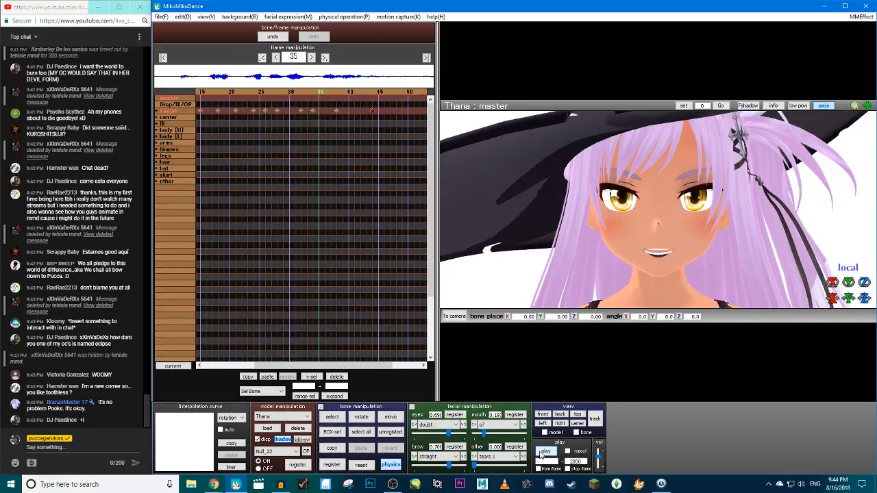
Step forward from frame 35 to frame 47 and play the animation to check the mouth movement against the audio
key("Right")
key("Right")
key("Right")
key("Right")
key("Right")
key("Right")
key("Right")
key("Right")
key("Right")
key("Right")
key("Right")
key("Right")
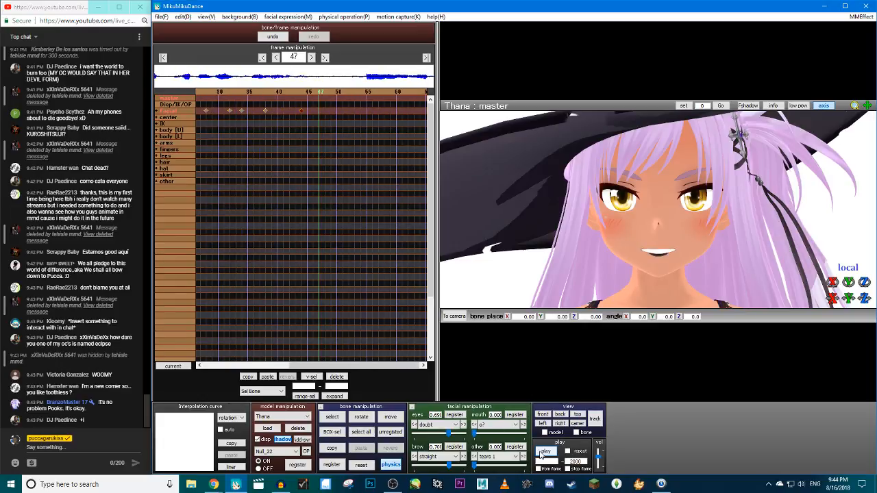
left_click(544, 452)
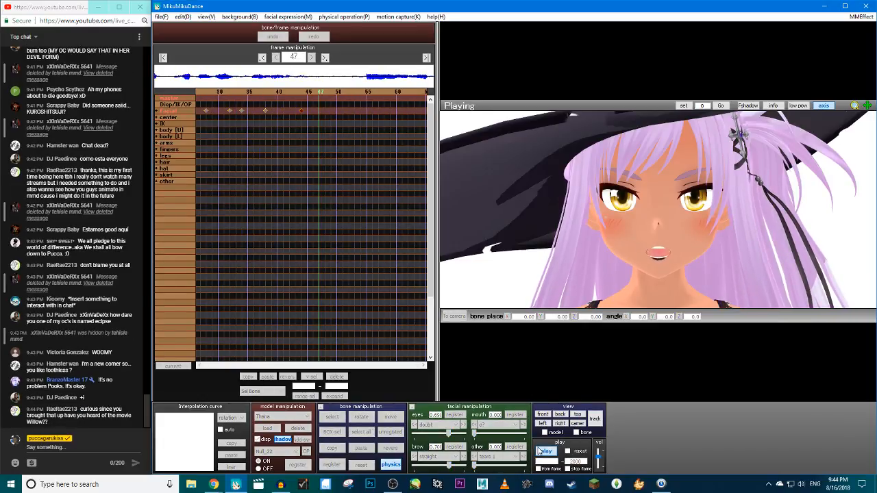
left_click(539, 450)
Step back and forth through the frames before frame 47, down to about frame 23, to examine the mouth shapes
key("Left")
key("Left")
key("Left")
key("Left")
key("Left")
key("Left")
key("Left")
key("Left")
key("Left")
key("Left")
key("Left")
key("Left")
key("Left")
key("Left")
key("Left")
key("Left")
key("Left")
key("Left")
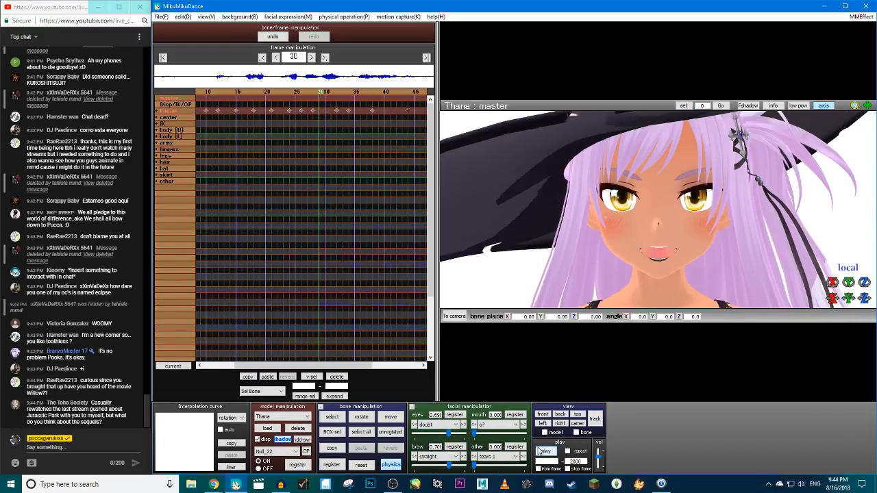
key("Right")
key("Right")
key("Right")
key("Right")
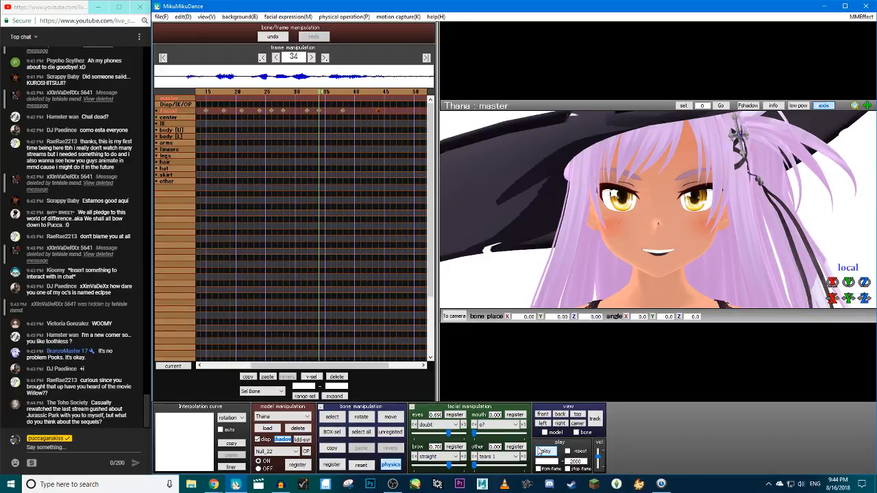
key("Left")
key("Left")
key("Left")
key("Left")
key("Left")
key("Left")
key("Left")
key("Left")
key("Left")
key("Left")
key("Left")
Lower the i2 mouth morph to 0.15 at frame 34, register it and play the animation to check it
key("Right")
key("Right")
key("Right")
key("Right")
key("Right")
key("Right")
key("Right")
key("Right")
key("Right")
key("Right")
key("Right")
left_click(490, 424)
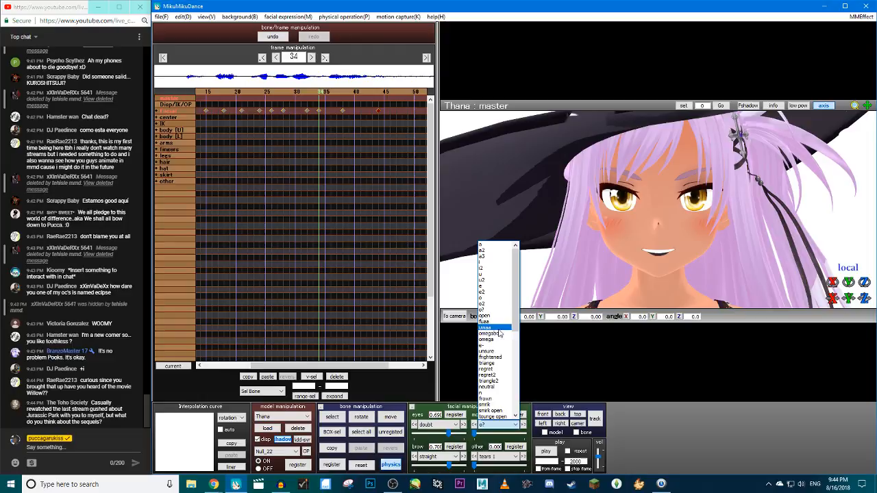
left_click(488, 268)
left_click_drag(495, 433, 482, 433)
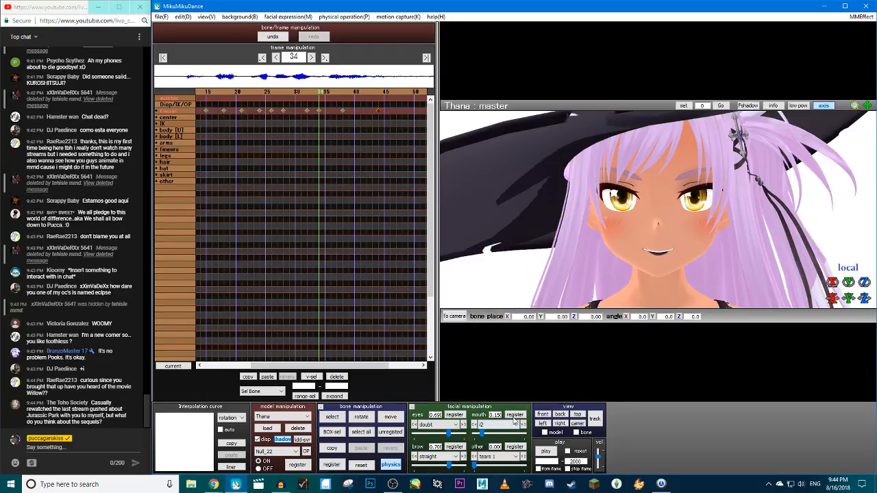
left_click(515, 415)
left_click(541, 451)
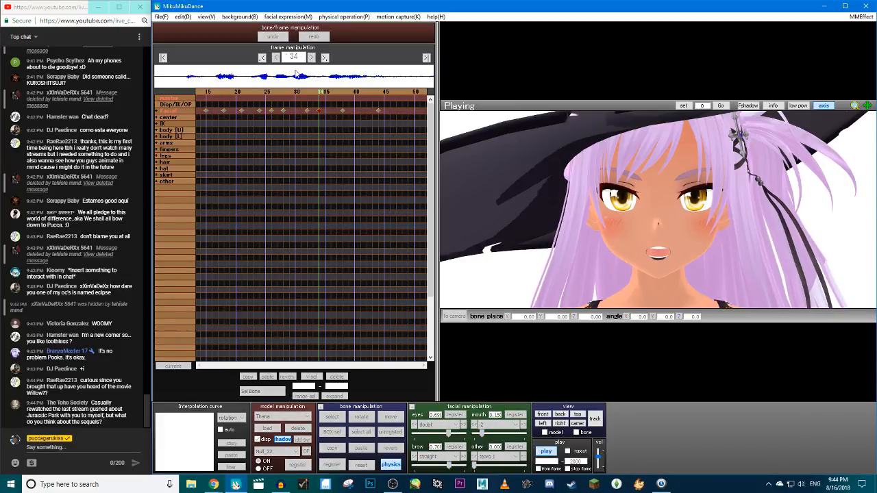
key("p")
Raise the i2 mouth morph to 0.88 at frame 32, register it and play back the result
left_click(308, 92)
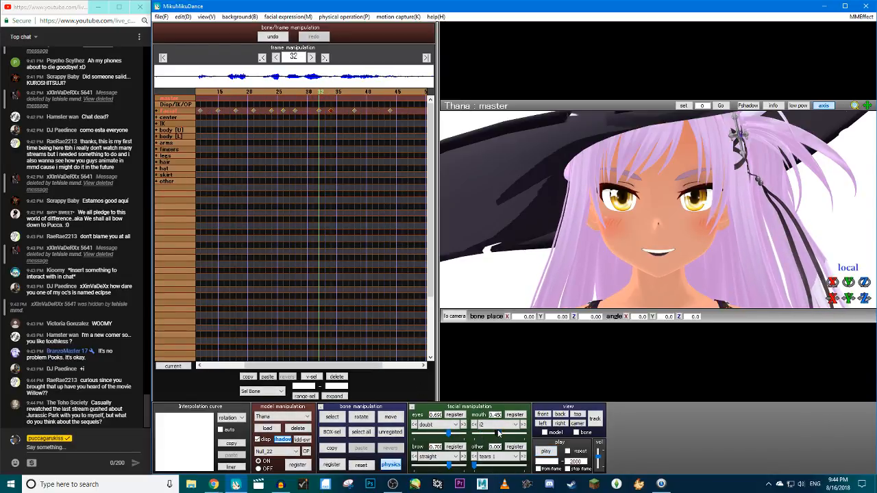
left_click_drag(499, 433, 519, 433)
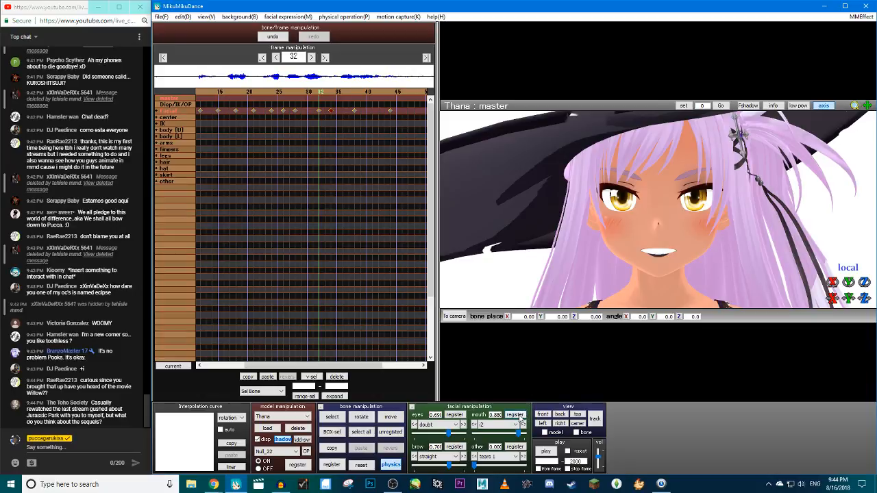
left_click(545, 452)
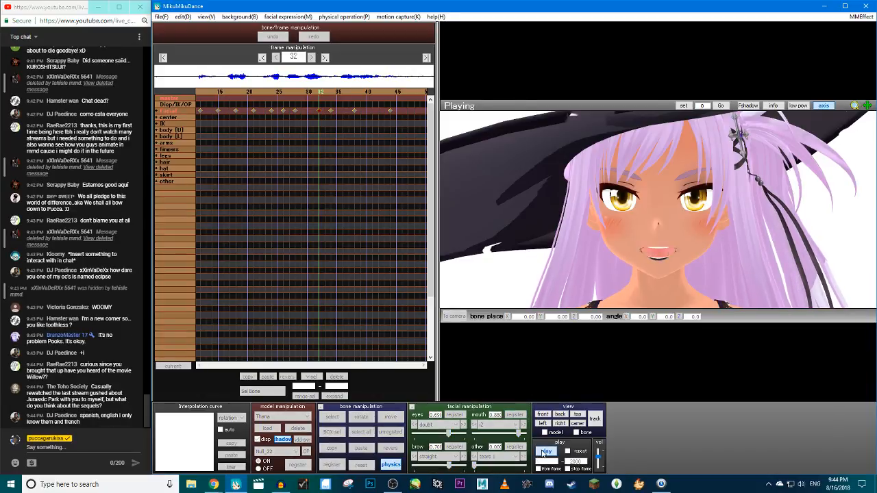
left_click(544, 452)
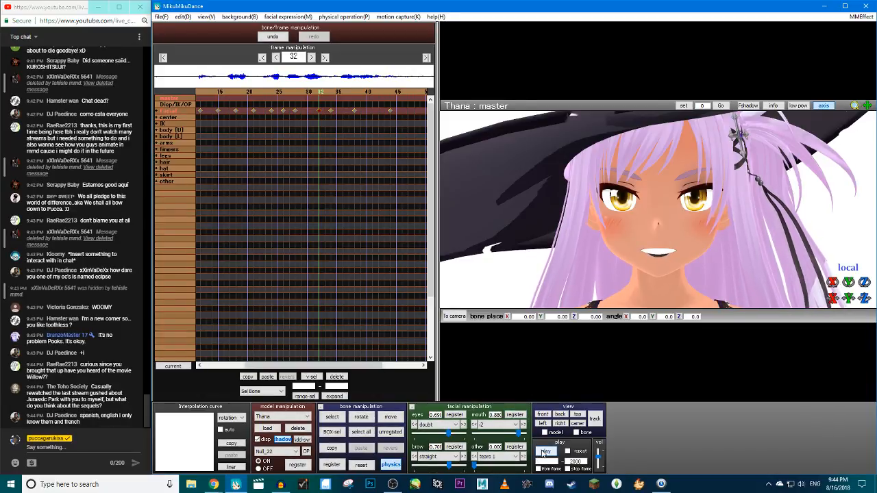
Lower the i2 mouth morph to 0.45 and register it at frame 52
key("Right")
key("Right")
key("Right")
key("Right")
key("Right")
key("Right")
key("Right")
key("Right")
key("Right")
key("Right")
key("Right")
key("Right")
key("Right")
key("Right")
key("Right")
key("Right")
key("Right")
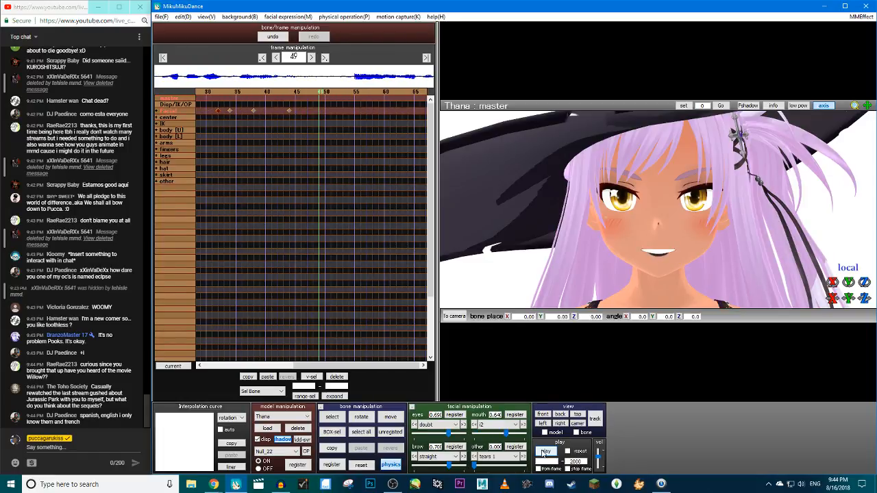
key("Right")
key("Right")
key("Right")
left_click_drag(506, 433, 497, 434)
left_click(515, 416)
Register the a3 mouth morph at 0 and re-register the i2 morph at frame 52
left_click(494, 424)
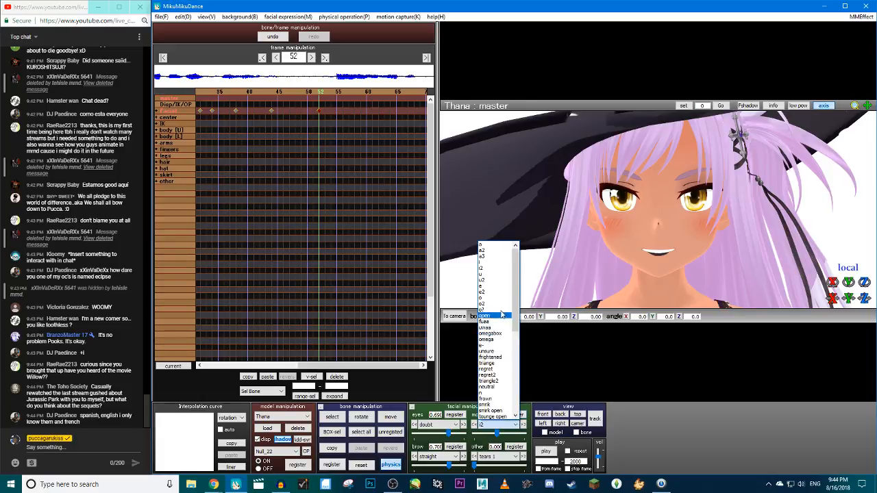
left_click(487, 274)
left_click_drag(474, 434, 454, 440)
left_click(495, 424)
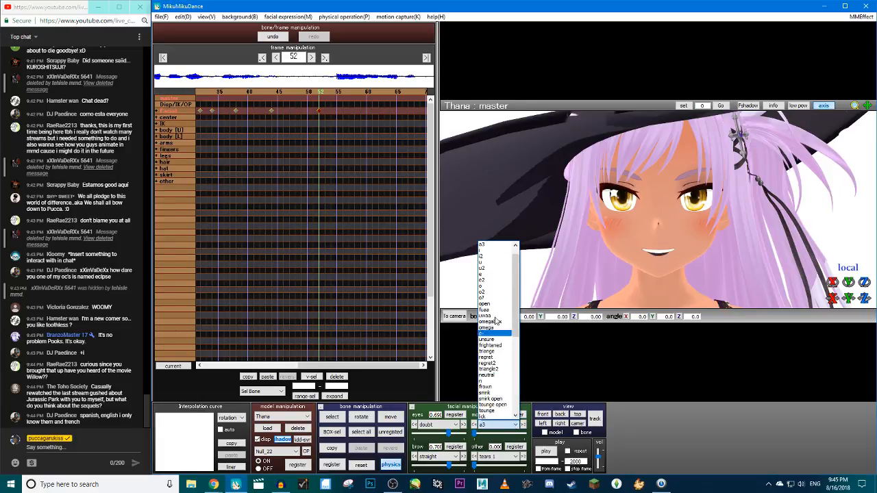
left_click(490, 258)
left_click(516, 415)
Go to frame 56 and move the facial keyframe from frame 52 to frame 54
key("Right")
key("Right")
key("Right")
key("Right")
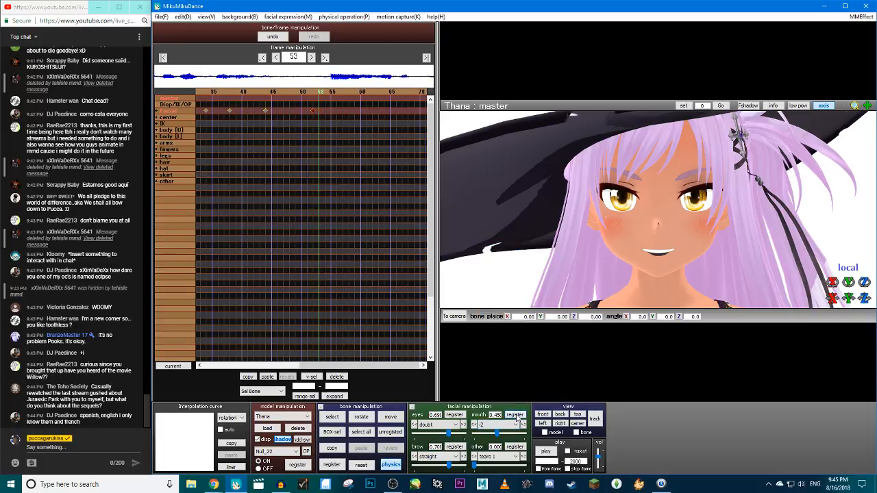
left_click_drag(296, 110, 305, 110)
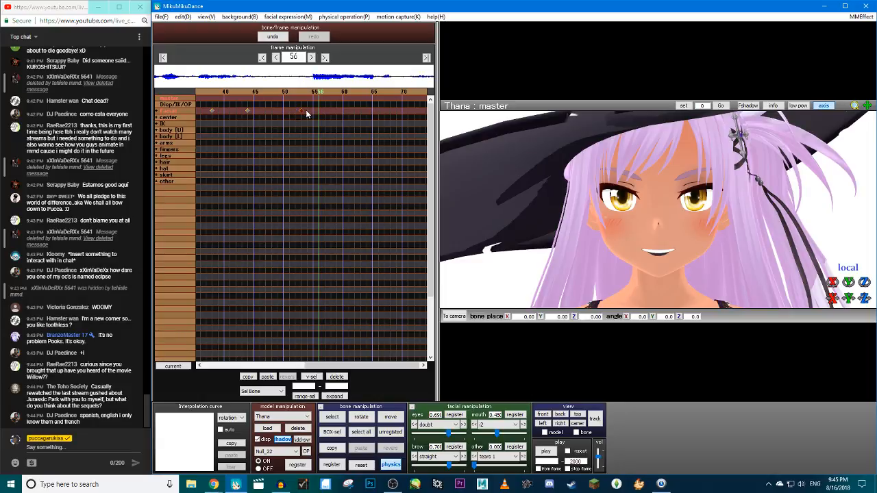
At frame 56, reset the i2 mouth morph to 0 and raise the a3 morph to 1, registering both
left_click_drag(496, 433, 472, 434)
left_click(514, 416)
left_click(510, 425)
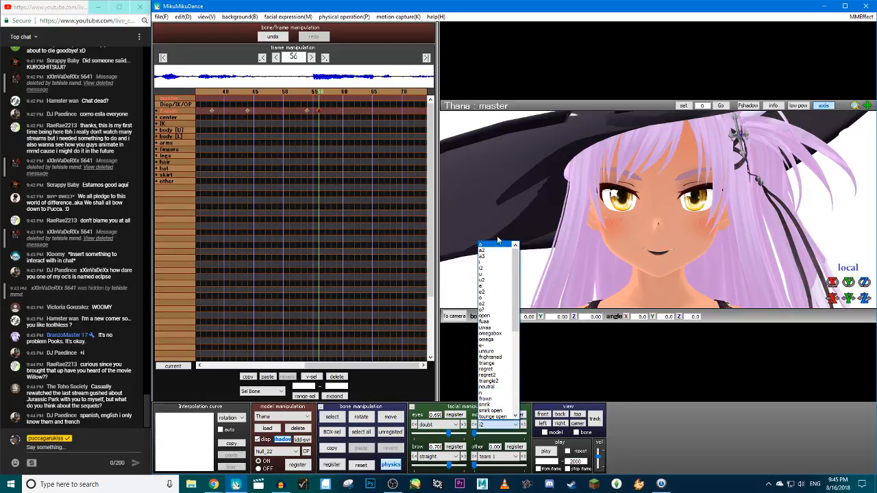
left_click(491, 258)
left_click_drag(480, 437, 527, 435)
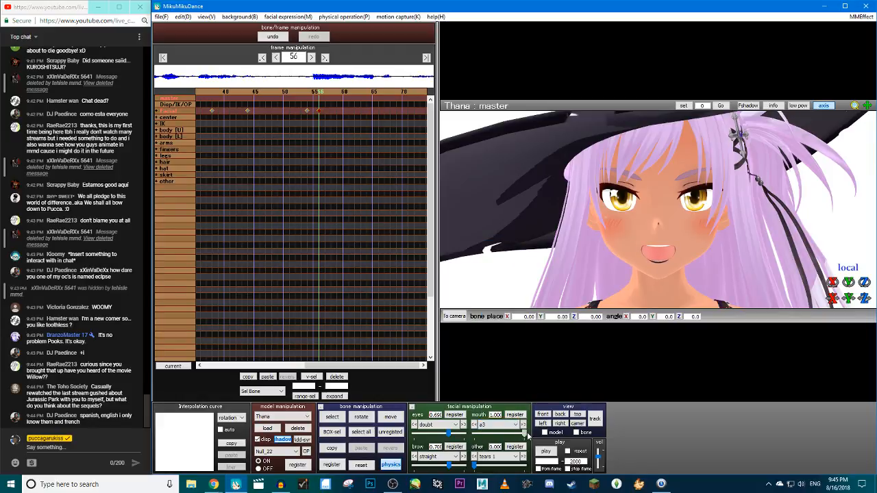
Raise the i2 mouth morph to 0.25 and register it at frame 56
left_click(515, 424)
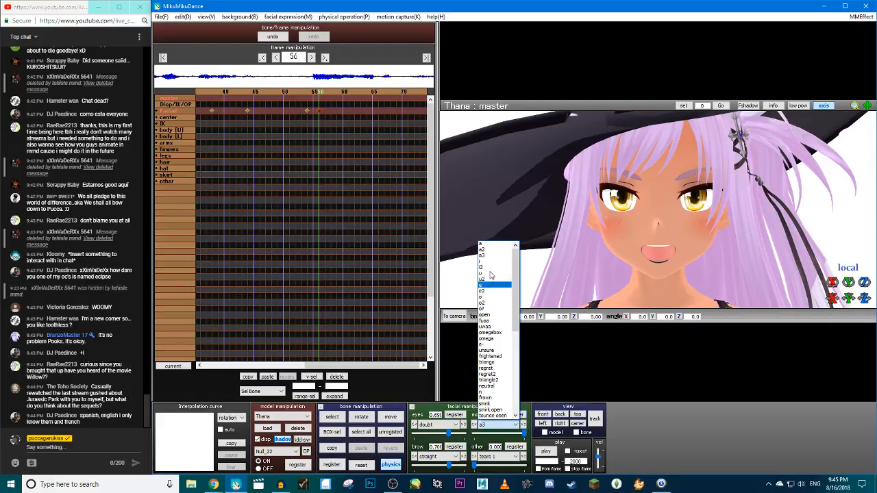
left_click(491, 271)
left_click_drag(474, 434, 486, 434)
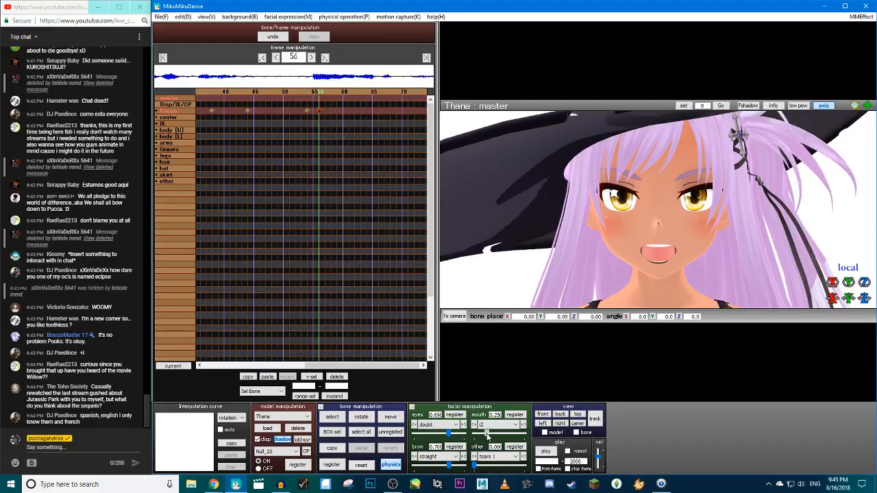
Step back and forth through the frames around frame 56 to examine how the mouth opens
key("Left")
key("Left")
key("Left")
key("Left")
key("Left")
key("Right")
key("Right")
key("Right")
key("Right")
key("Right")
key("Right")
key("Right")
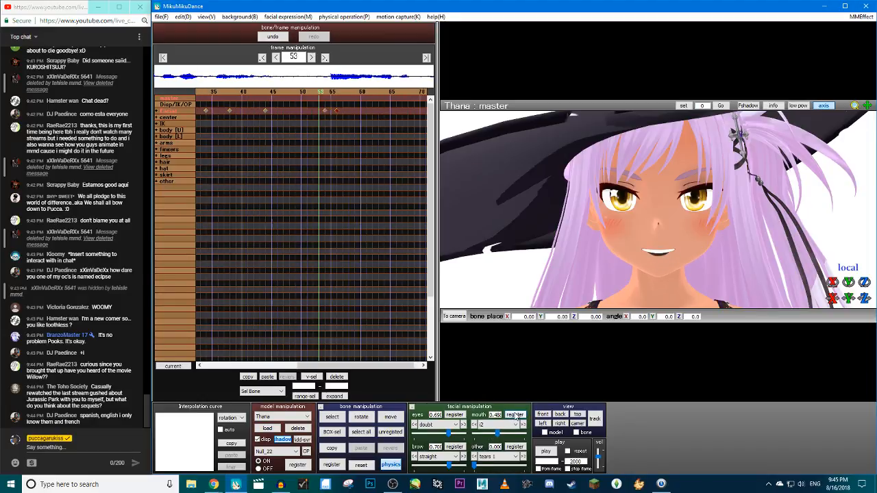
Raise the i2 mouth morph at frame 61 and register it
key("Right")
key("Right")
key("Right")
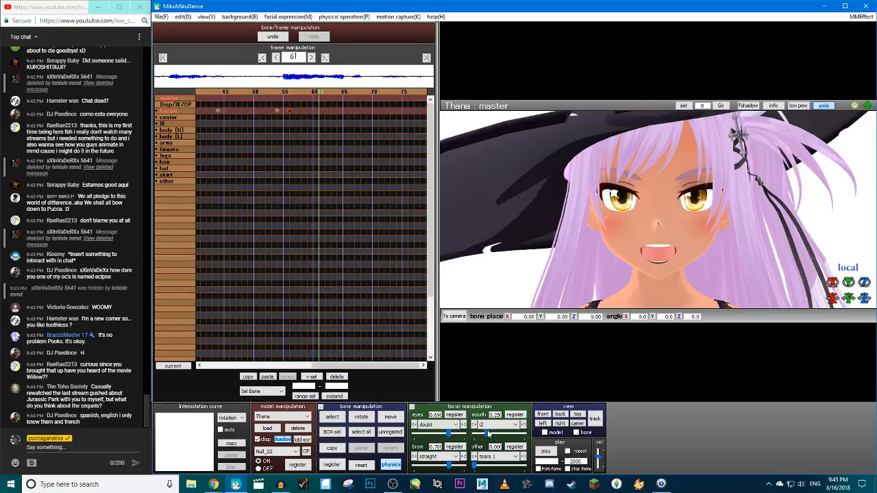
left_click(492, 426)
left_click(491, 426)
left_click_drag(485, 439, 498, 438)
left_click(517, 416)
Reset the a3 mouth morph to 0 and register it at frame 61
left_click(515, 424)
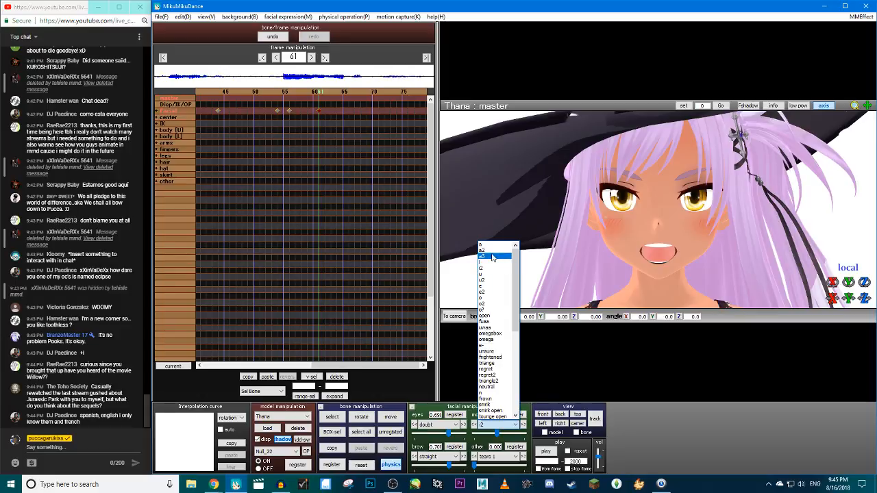
left_click(493, 256)
left_click_drag(523, 434, 474, 436)
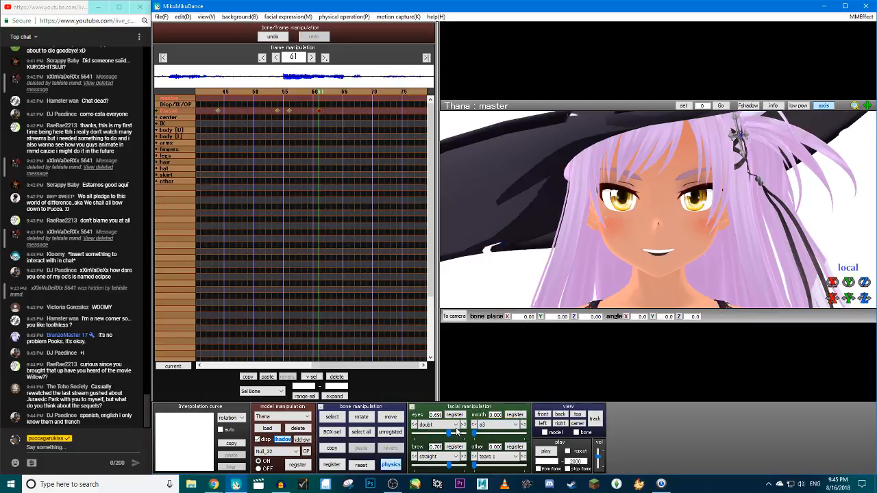
Step back and forth through the frames around frame 61 to examine how the mouth closes
key("Left")
key("Left")
key("Left")
key("Left")
key("Left")
key("Left")
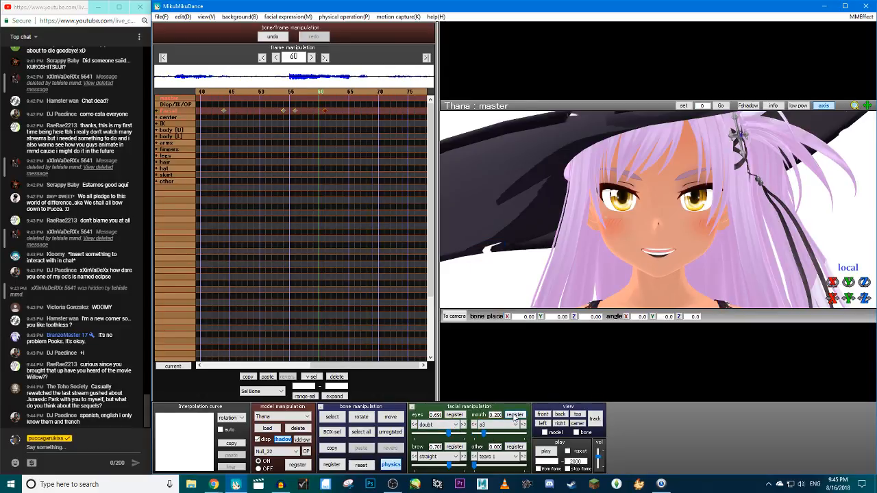
key("Right")
key("Right")
key("Right")
key("Right")
key("Right")
key("Right")
key("Right")
key("Right")
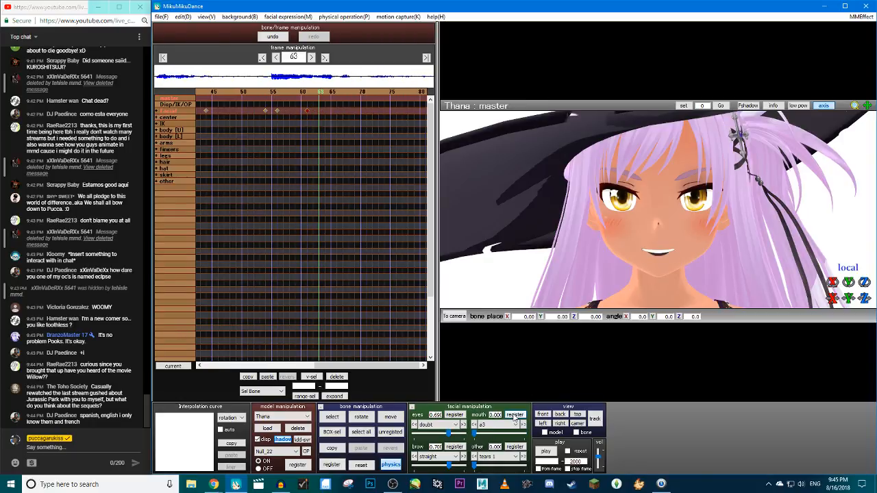
Set the i2 mouth morph to 0.570 at frame 61 and register it
key("Left")
key("Left")
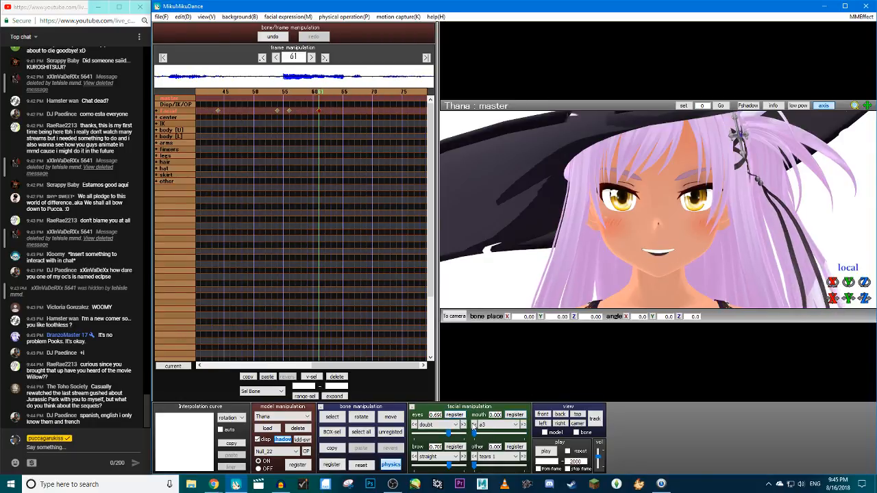
left_click(522, 424)
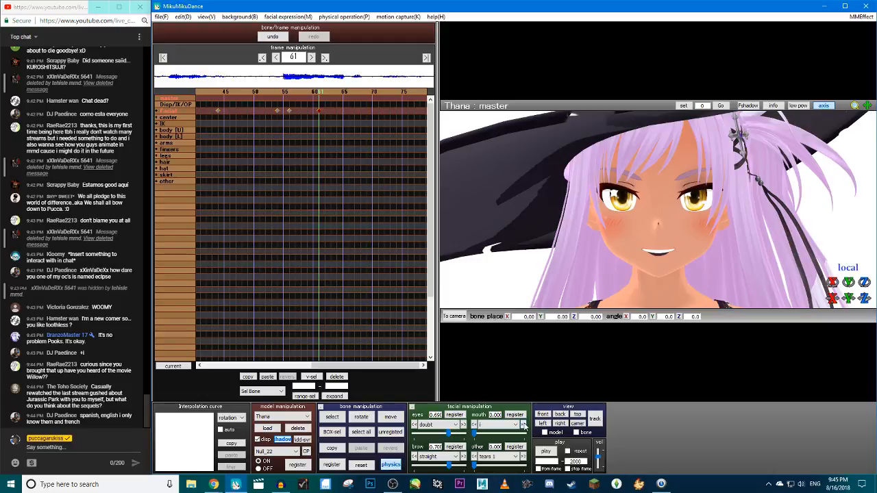
left_click_drag(487, 436, 510, 436)
left_click(513, 415)
Step back and forth through the frames around frame 61 to examine the mouth shape with the i2 morph
key("Left")
key("Left")
key("Left")
key("Left")
key("Left")
key("Left")
key("Left")
key("Left")
key("Left")
key("Left")
key("Left")
key("Left")
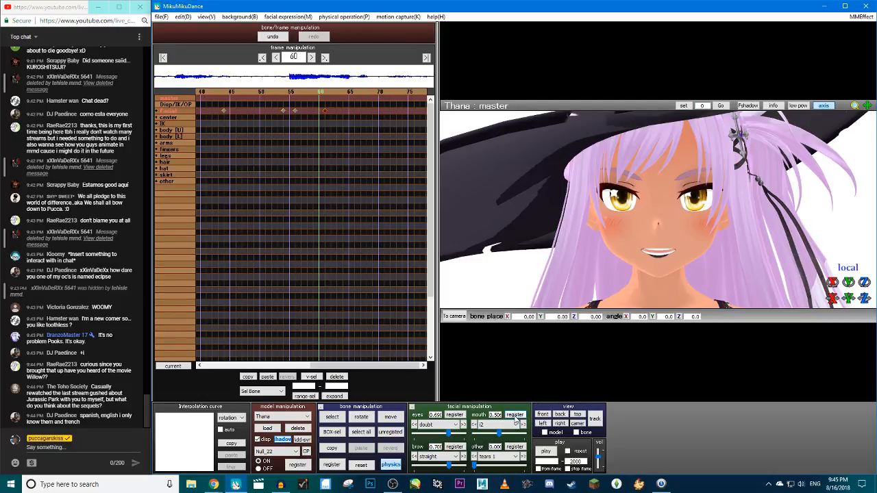
key("Right")
key("Right")
key("Right")
key("Right")
key("Right")
key("Right")
key("Right")
key("Right")
key("Right")
key("Right")
key("Right")
key("Right")
key("Right")
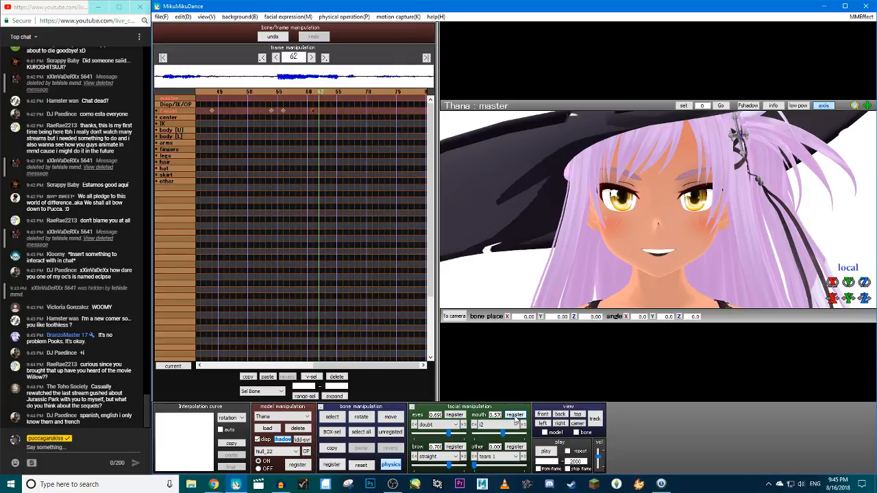
Try the i mouth morph at 0.650 on frame 61, and reset the i2 morph to 0 and register it
mouse_move(503, 434)
left_mouse_down()
mouse_move(466, 434)
mouse_move(519, 434)
mouse_move(506, 436)
left_mouse_up()
left_click(475, 425)
key("Left")
key("Left")
key("Left")
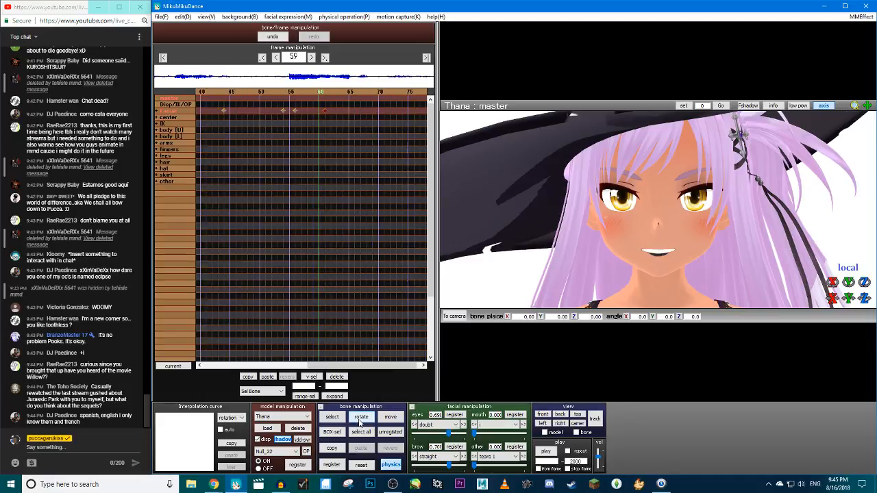
key("Right")
key("Right")
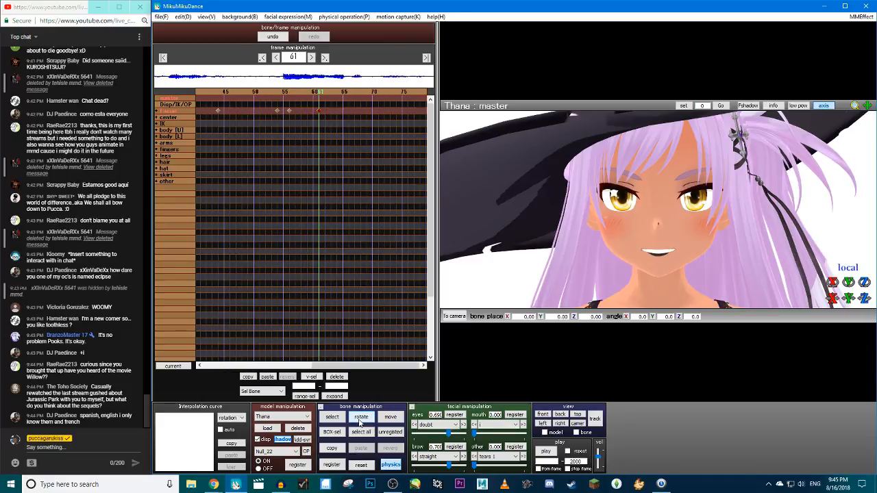
left_click_drag(473, 434, 507, 434)
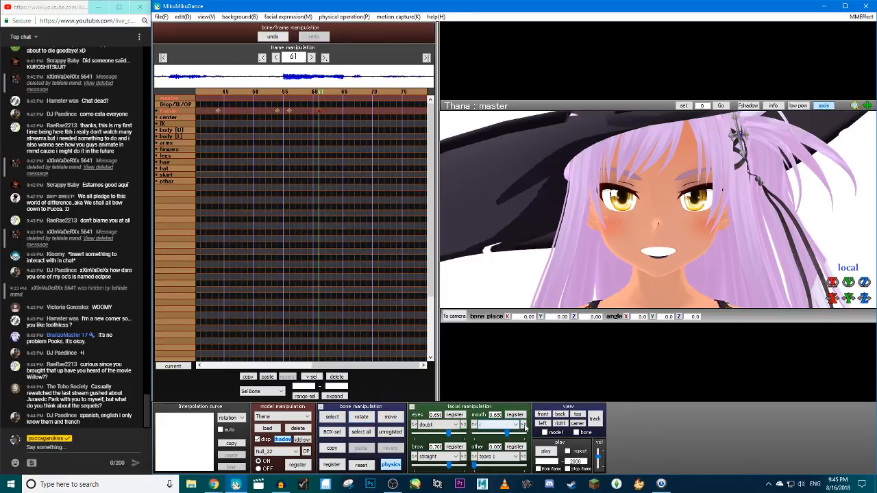
left_click(524, 425)
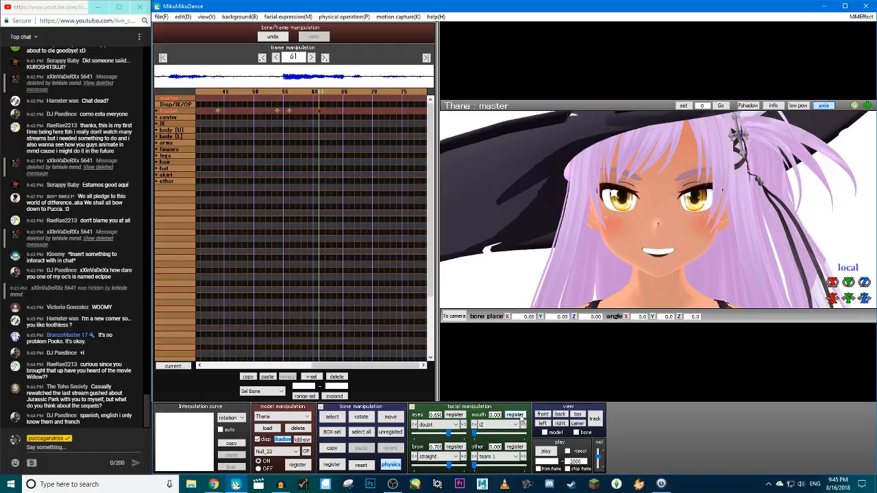
Register the i mouth morph at 0 on frame 56
key("Left")
key("Left")
key("Left")
key("Left")
key("Left")
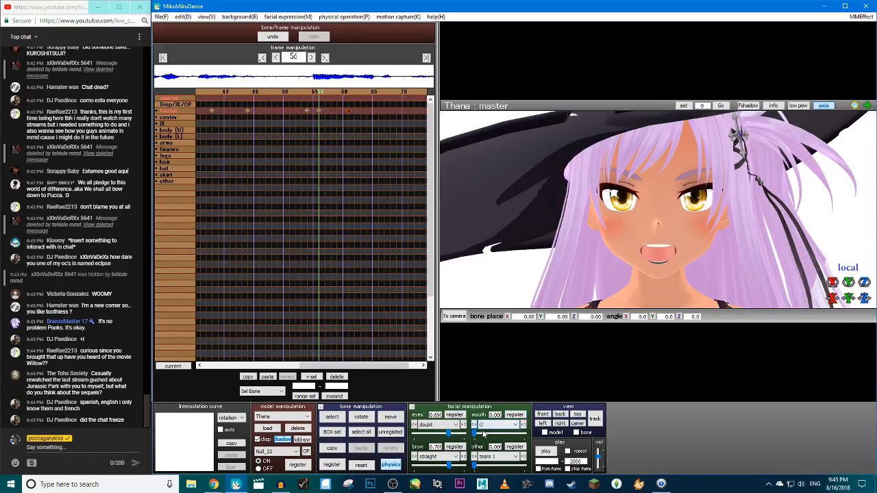
left_click(474, 425)
left_click(514, 415)
Step forward from frame 56 to frame 65 to examine how the mouth closes
key("Right")
key("Right")
key("Right")
key("Right")
key("Right")
key("Right")
key("Right")
key("Right")
key("Right")
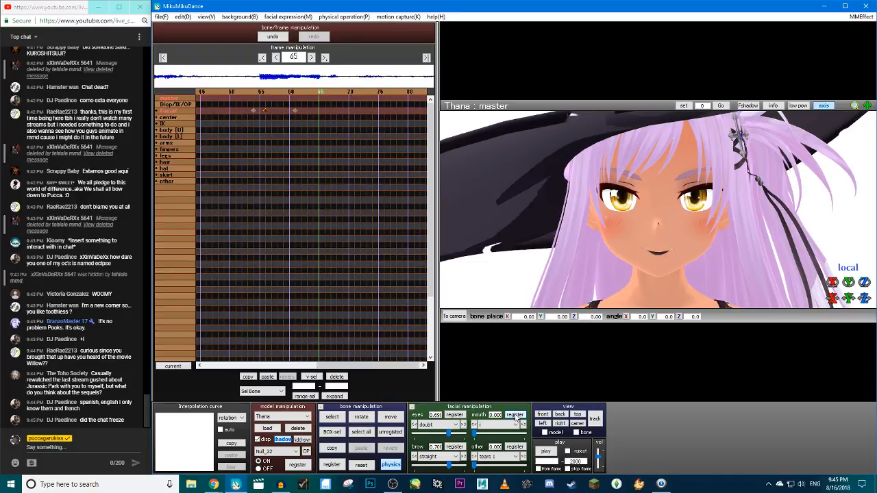
Set the i mouth morph to 0.720 at frame 61 and register it
key("Left")
key("Left")
key("Left")
key("Left")
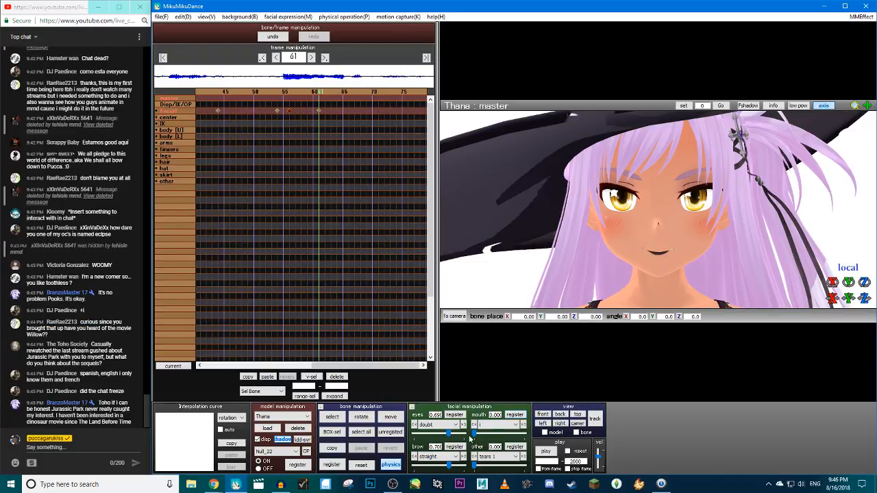
left_click_drag(470, 438, 479, 437)
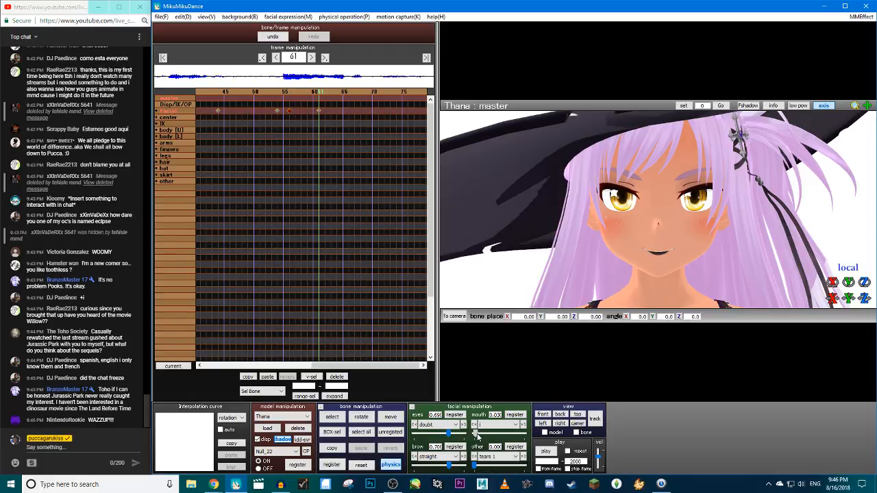
left_click_drag(477, 437, 512, 438)
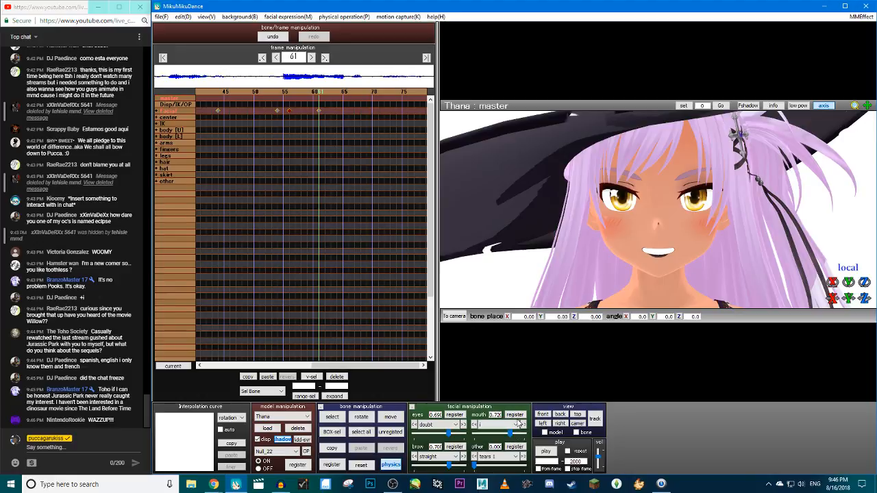
left_click(520, 419)
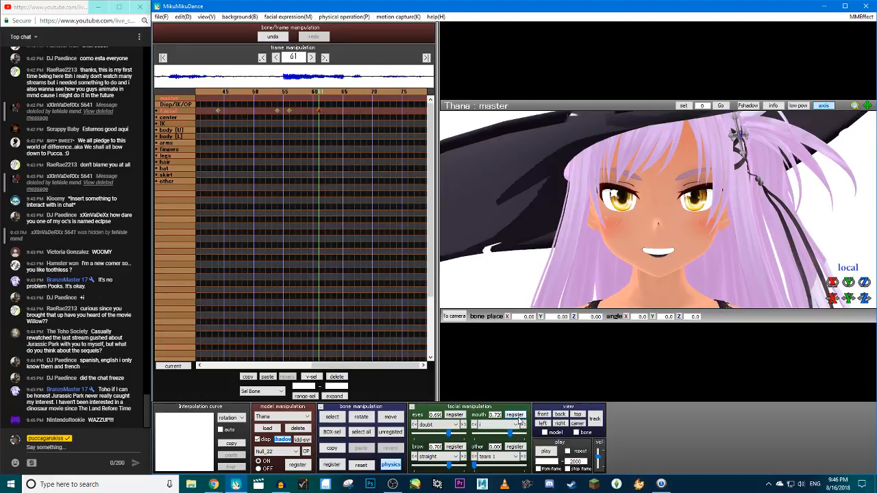
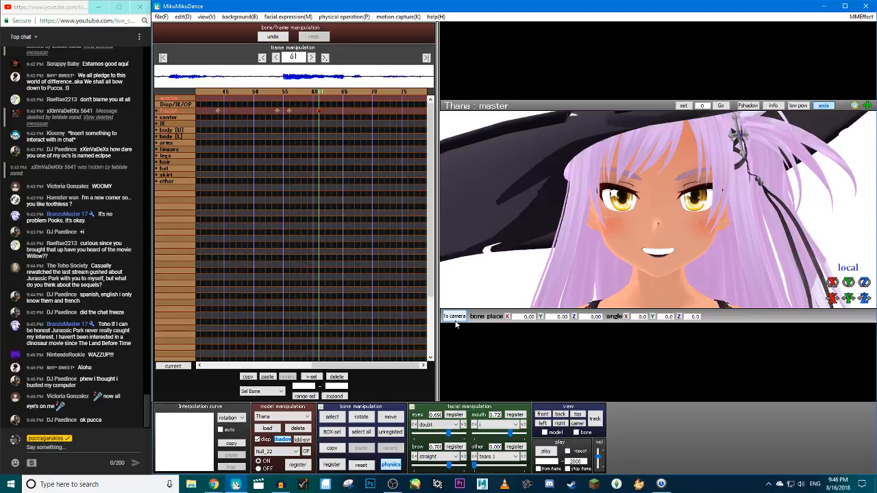
Play the animation briefly, and register the a2 mouth morph at 0 on frame 63
left_click(544, 452)
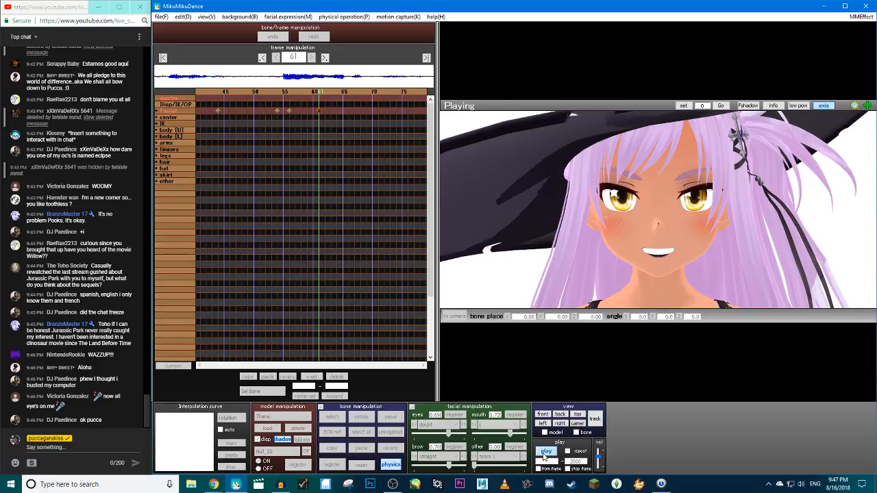
left_click(544, 453)
key("Right")
key("Right")
key("Right")
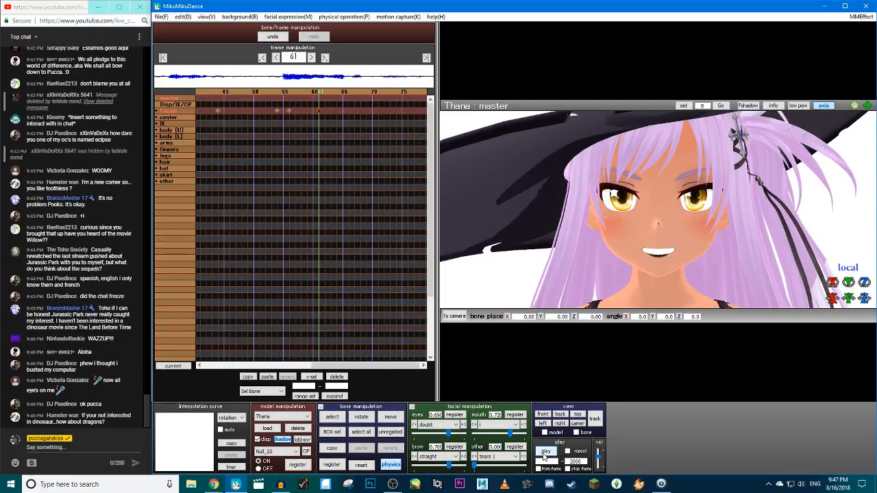
key("Right")
key("Right")
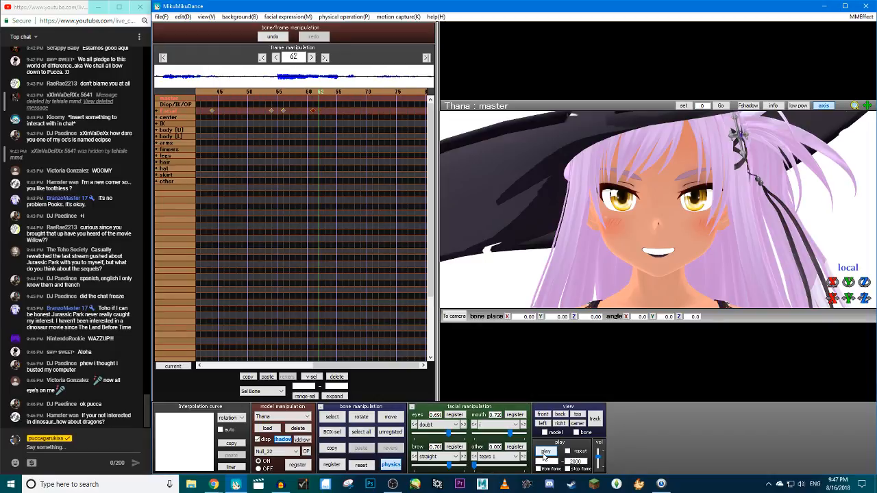
left_click(513, 425)
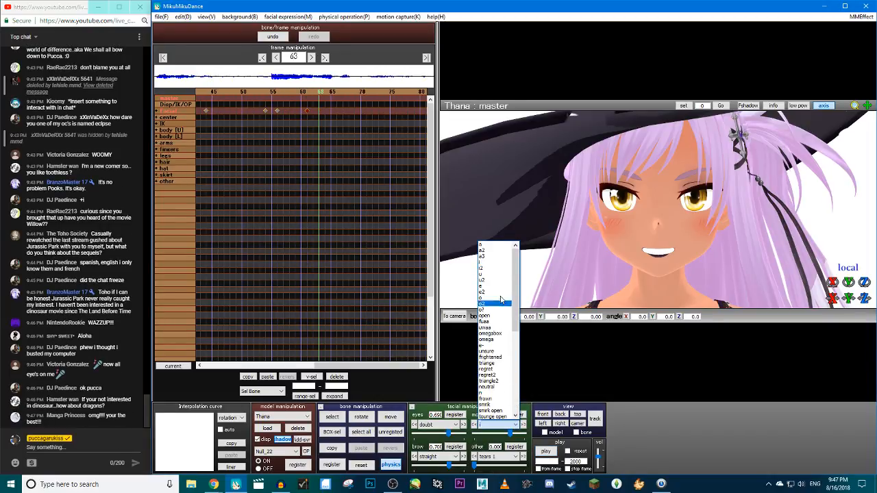
left_click(495, 255)
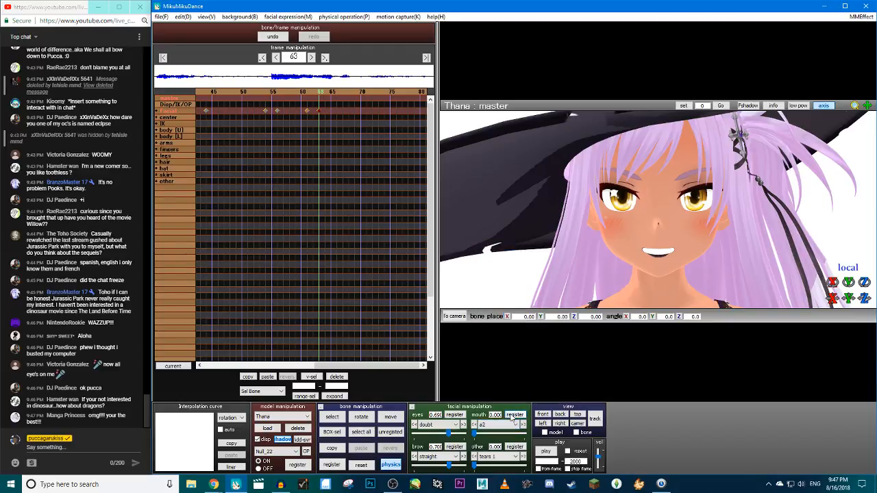
mouse_move(475, 434)
left_mouse_down()
mouse_move(505, 432)
mouse_move(471, 433)
left_mouse_up()
Step back and forth between frames 54 and 65 to examine the mouth movement against the audio waveform
key("Right")
key("Right")
key("Right")
key("Left")
key("Left")
key("Left")
key("Left")
key("Right")
key("Right")
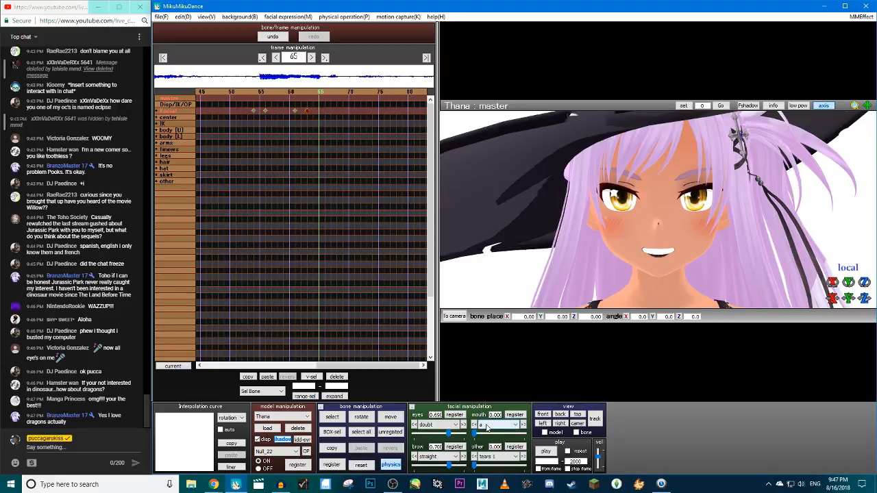
key("Left")
key("Left")
key("Left")
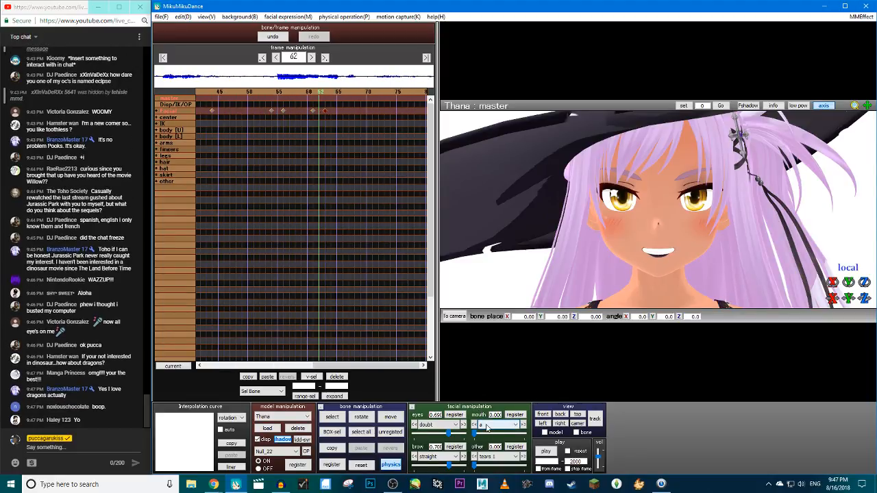
key("Left")
key("Left")
key("Right")
key("Right")
key("Right")
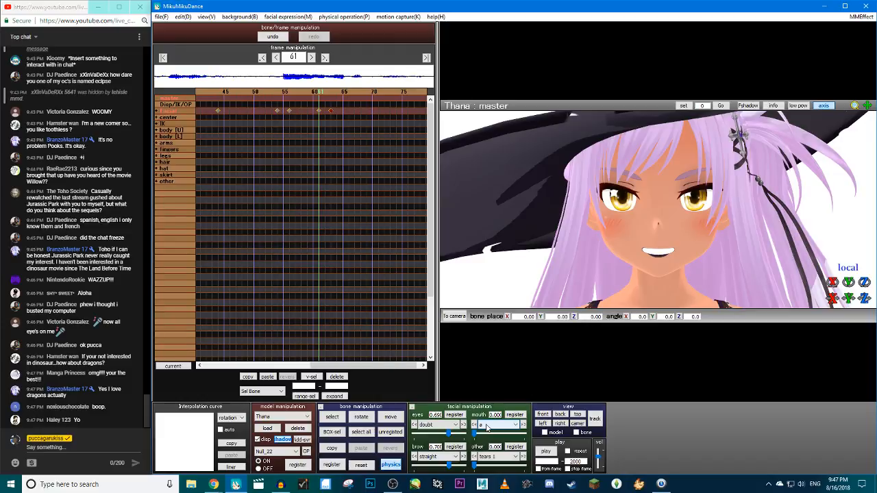
key("Left")
key("Left")
key("Left")
key("Left")
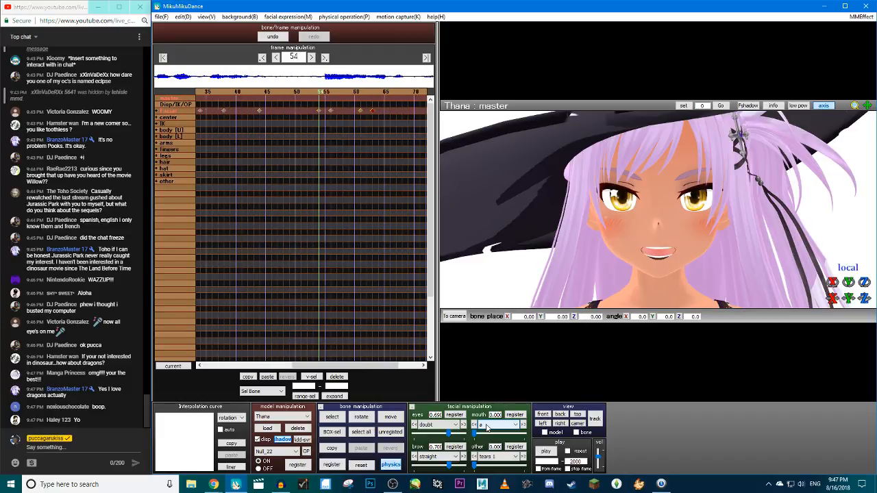
key("Right")
key("Right")
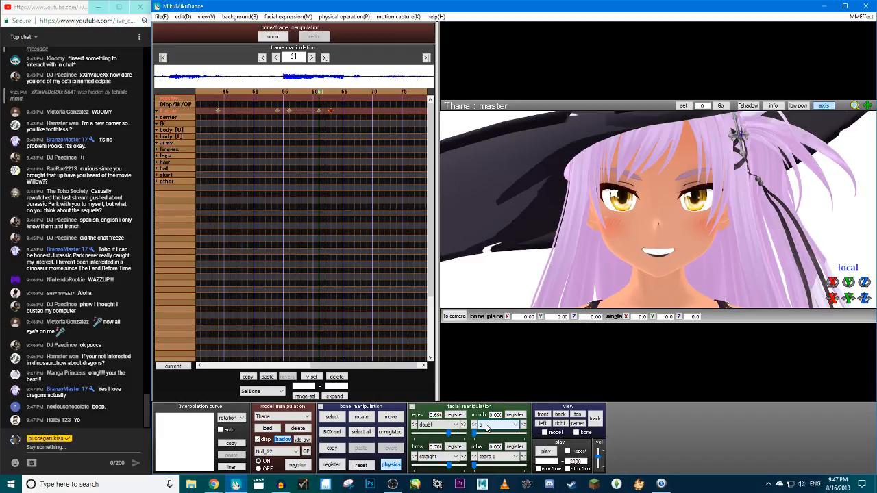
Raise the a mouth morph to 0.420 and lower the i morph at frame 65, registering both
key("Right")
key("Right")
key("Right")
key("Right")
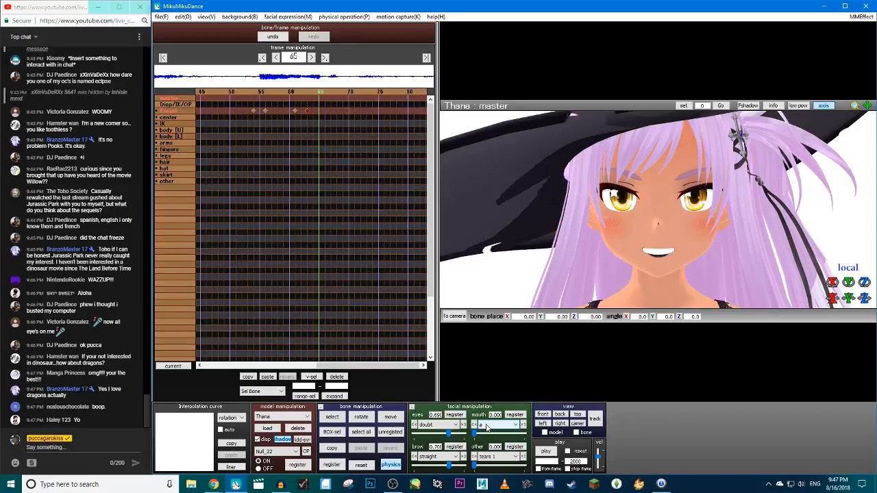
mouse_move(474, 434)
left_mouse_down()
mouse_move(504, 434)
mouse_move(453, 433)
mouse_move(485, 434)
left_mouse_up()
left_click(515, 415)
left_click(521, 425)
left_click(513, 416)
left_click(514, 415)
Step back and forth through frames 60 to 65 to examine how the mouth opens toward frame 65
key("Left")
key("Left")
key("Left")
key("Left")
key("Left")
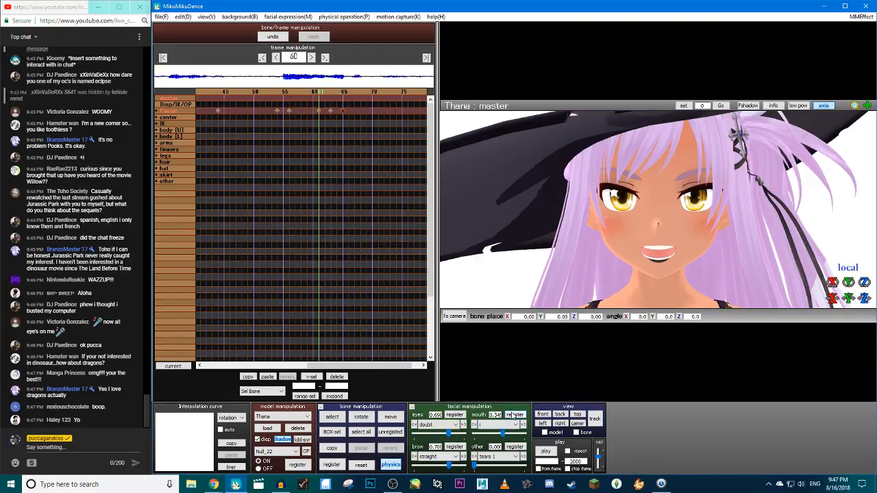
key("Right")
key("Right")
key("Right")
key("Left")
key("Left")
key("Left")
key("Right")
key("Right")
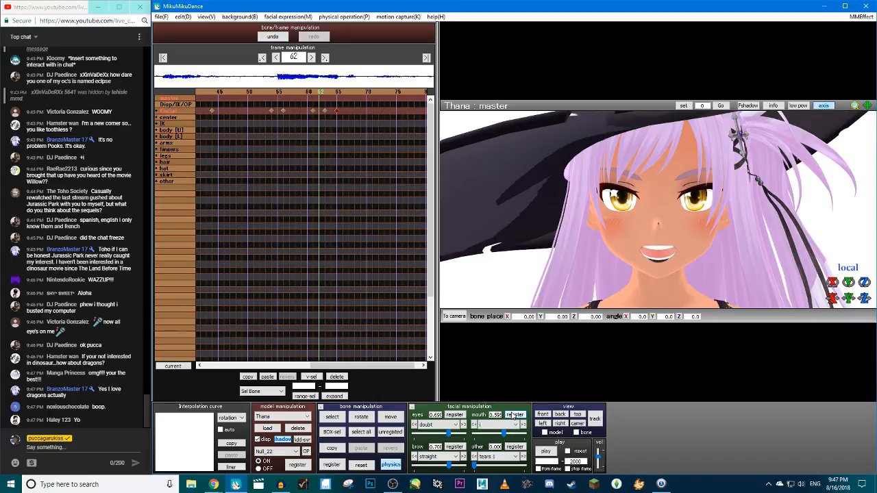
Register the a mouth morph at 0 on frame 63
key("Right")
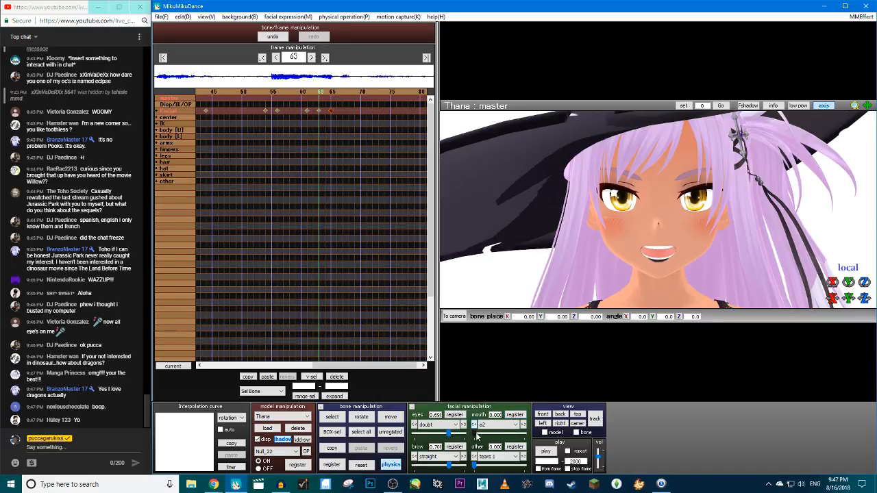
left_click_drag(478, 431, 472, 434)
left_click(514, 415)
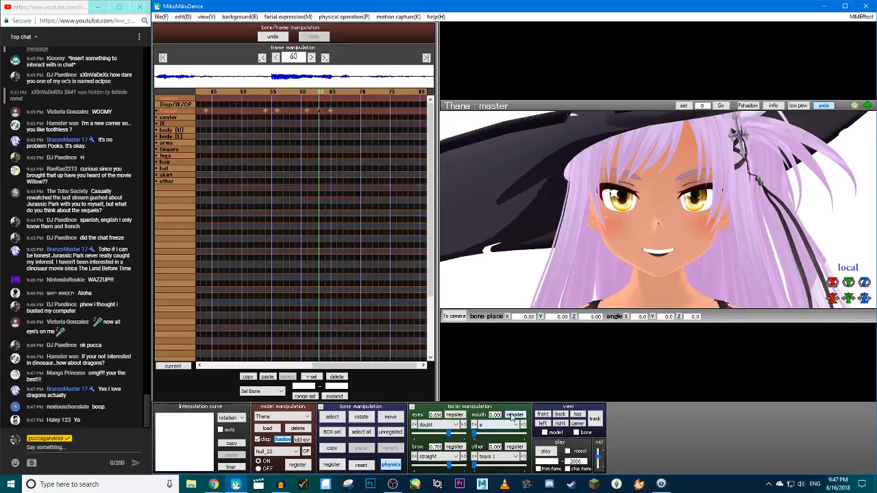
Reset the a mouth morph to 0 at frame 68 and register it
key("Left")
key("Right")
key("Right")
key("Right")
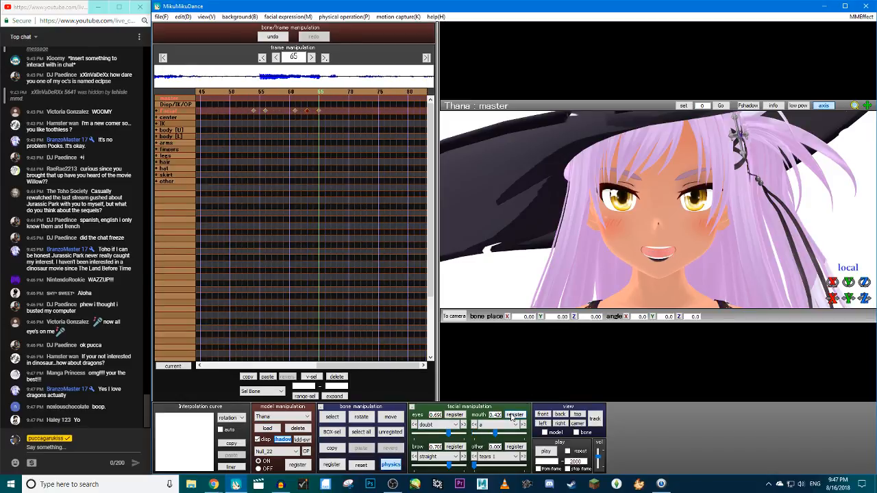
key("Right")
key("Right")
key("Right")
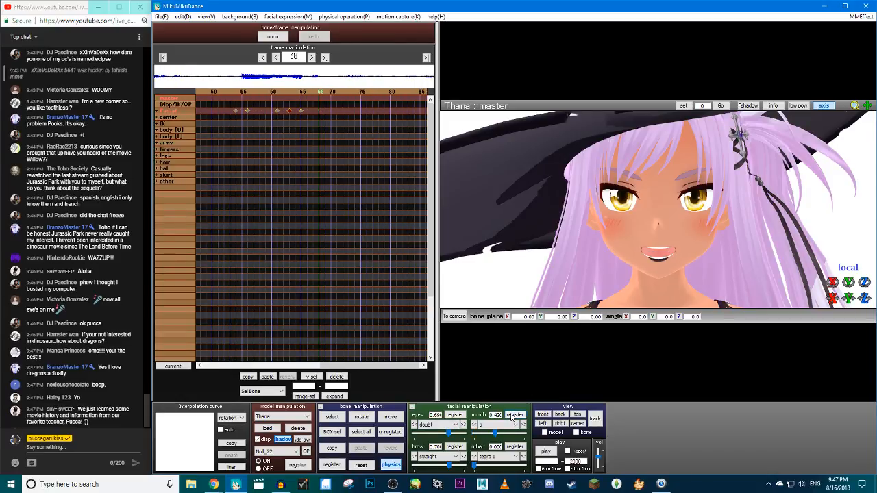
left_click_drag(494, 433, 474, 432)
left_click(514, 415)
Raise the u mouth morph to 0.800 at frame 68 and register it at 0 on frame 65
left_click(514, 425)
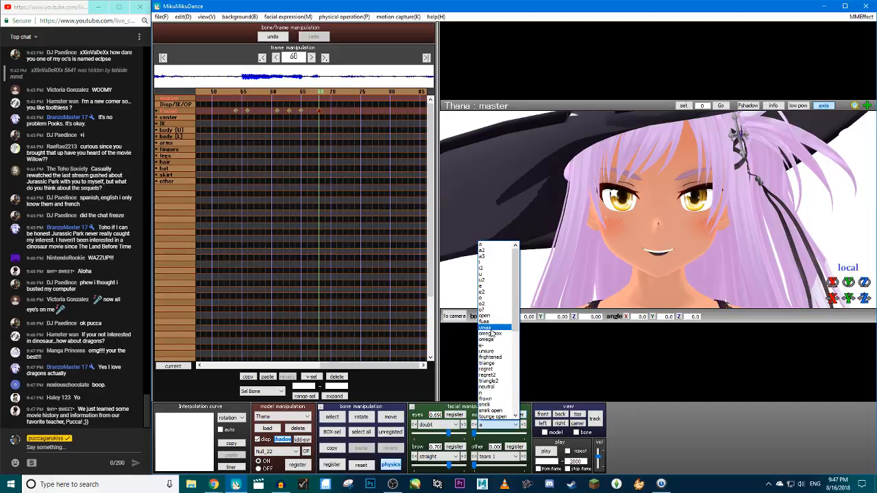
left_click(483, 274)
left_click_drag(478, 433, 515, 433)
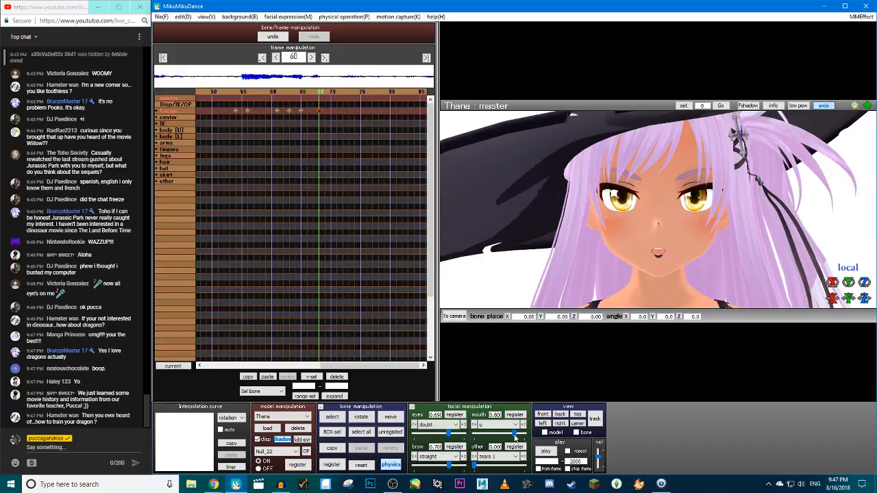
key("Left")
key("Left")
key("Left")
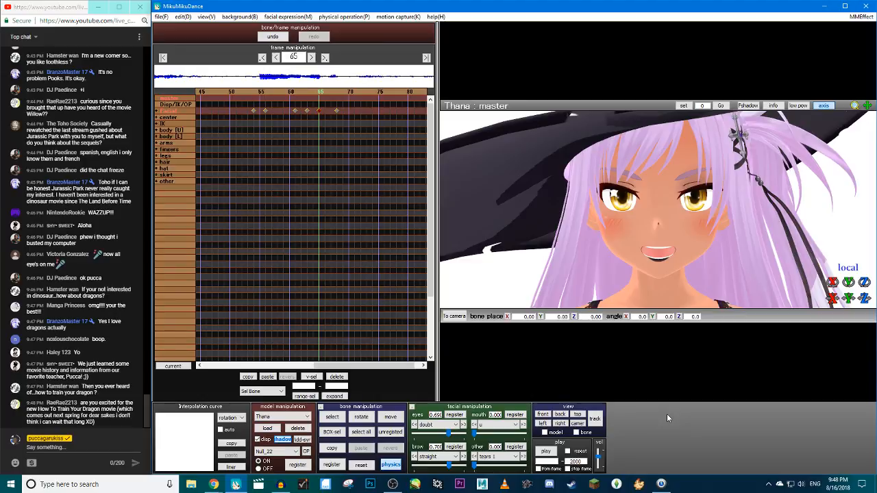
Play back the voice clip and move the facial keyframe from frame 65 to frame 64
left_click(545, 451)
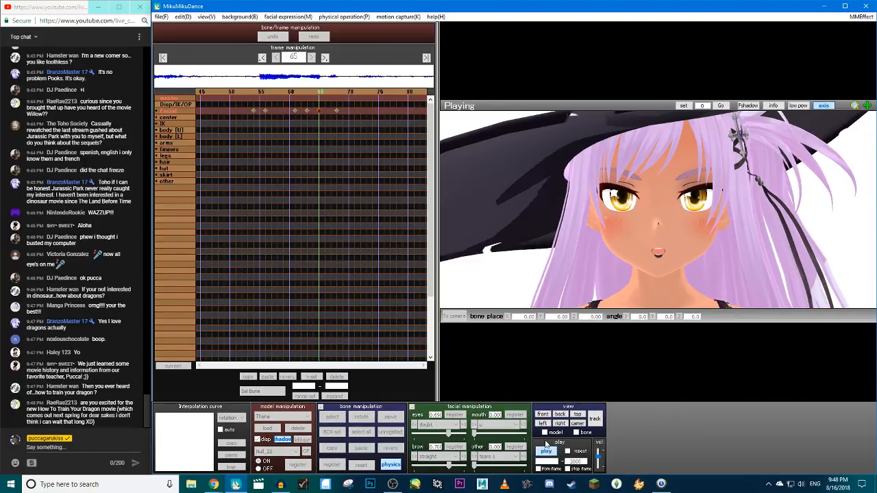
left_click(546, 452)
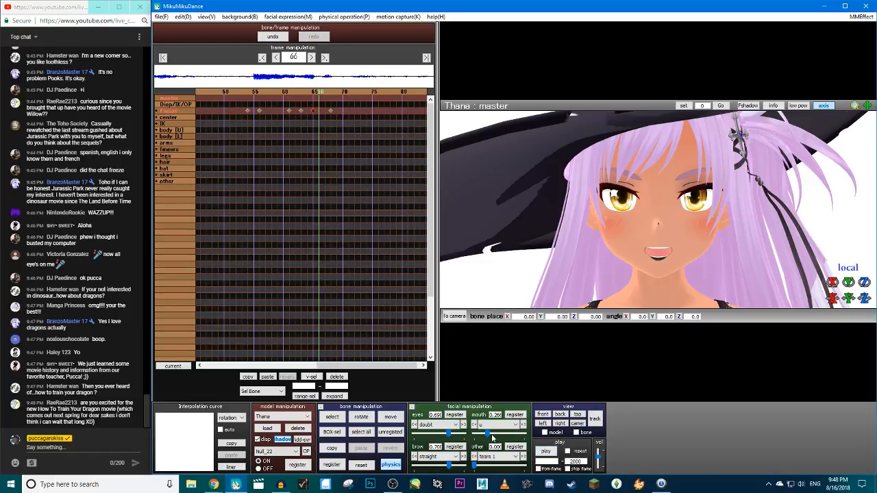
left_click_drag(489, 433, 456, 433)
mouse_move(301, 106)
left_mouse_down()
mouse_move(312, 111)
mouse_move(306, 115)
left_mouse_up()
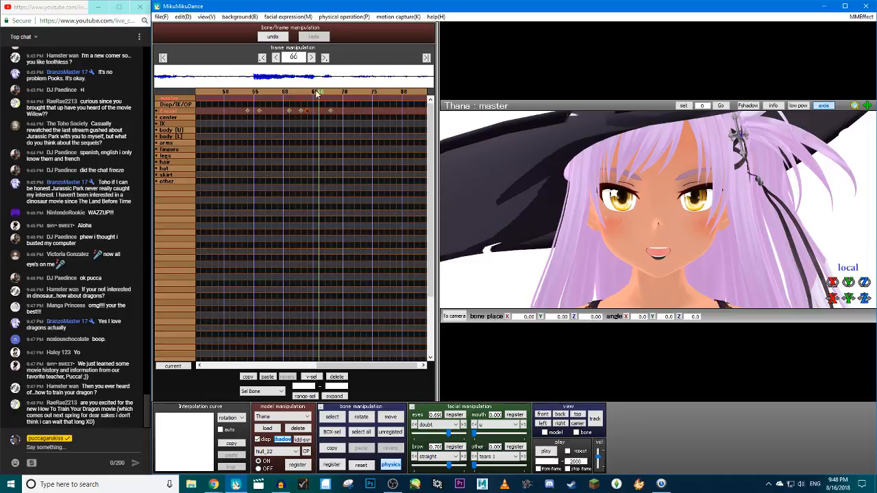
Reset the u mouth morph to 0 at frame 66 and register it
key("Left")
key("Left")
key("Right")
key("Right")
left_click_drag(493, 432, 471, 433)
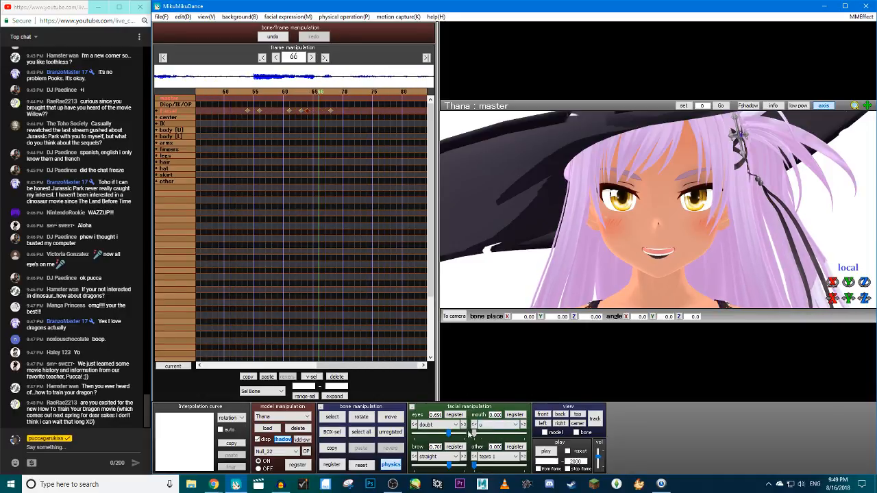
Select the a mouth morph and reset it to 0 at frame 66
left_click(497, 424)
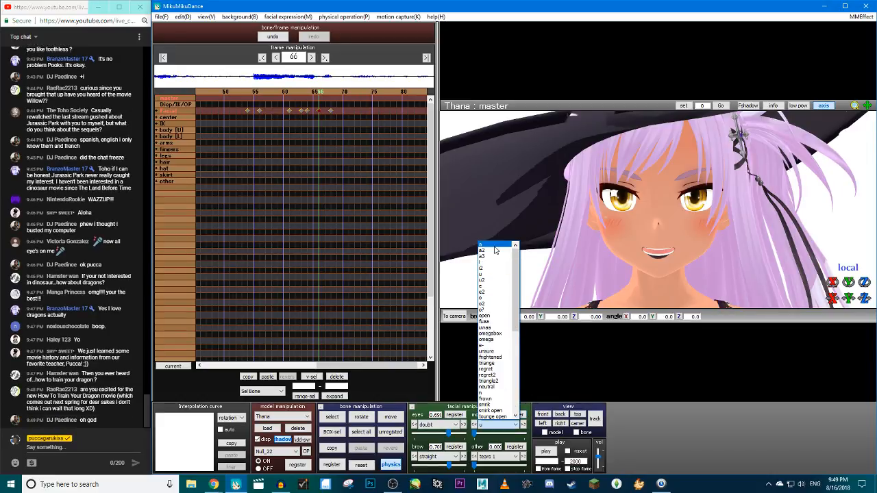
left_click(495, 250)
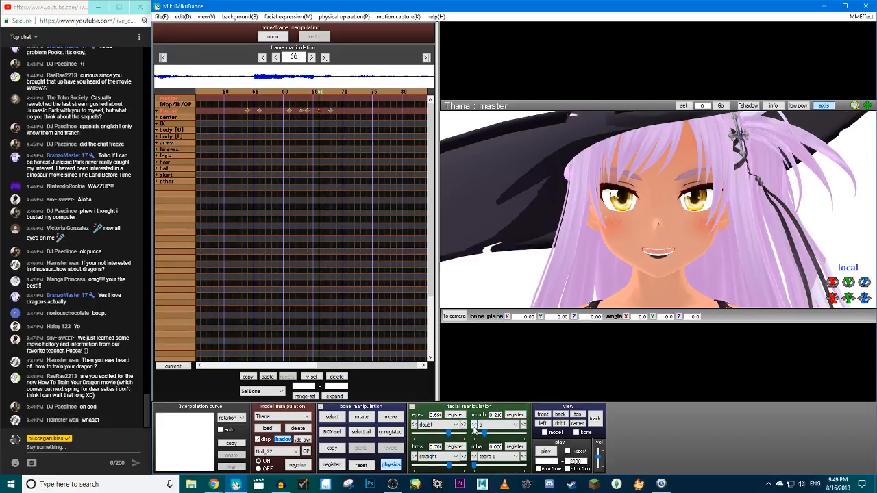
left_click(473, 424)
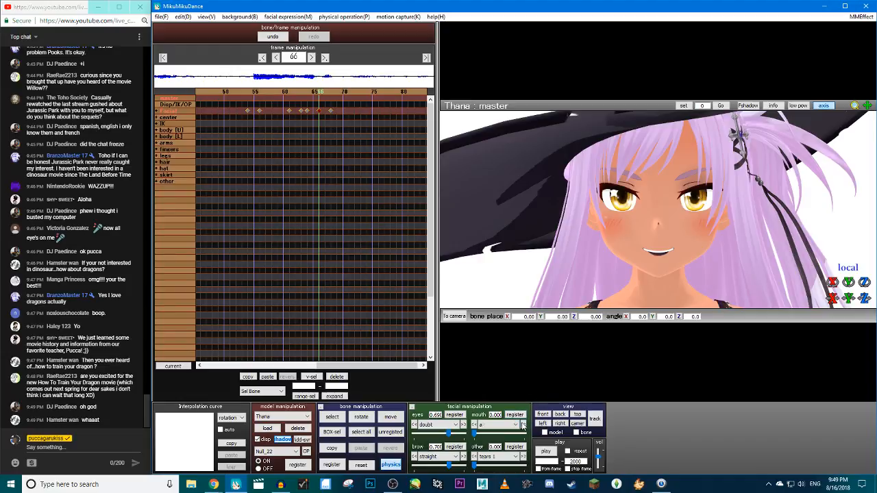
Raise the i mouth morph to 0.540 at frame 66, register it and check the neighbouring frames up to 68
left_click_drag(491, 436, 502, 436)
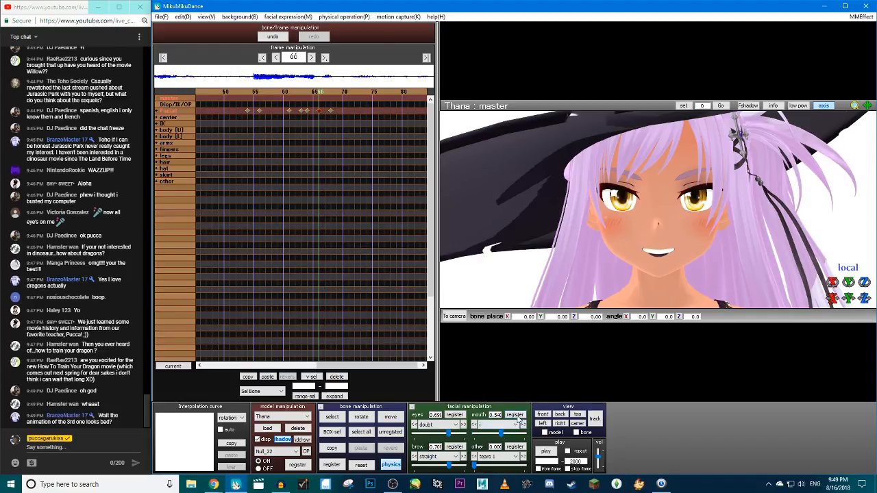
key("Left")
key("Left")
key("Left")
key("Right")
key("Right")
key("Right")
key("Right")
key("Right")
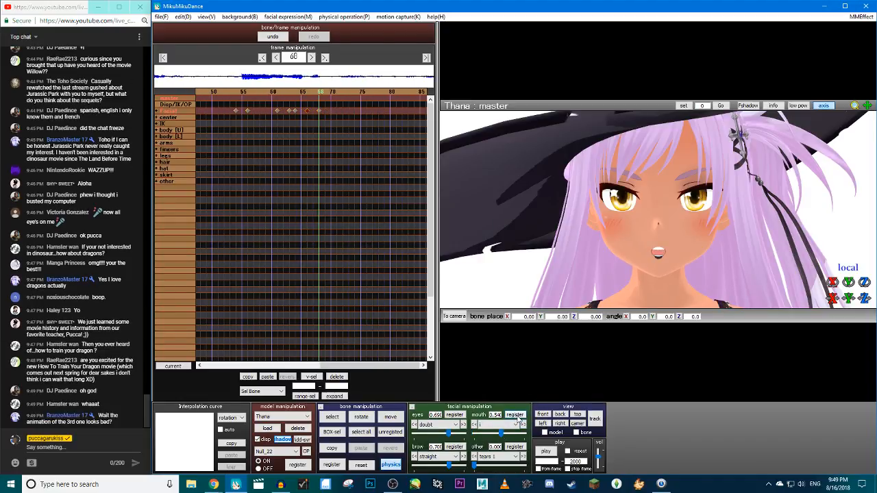
Reset the i mouth morph to 0 at frame 68 and register it
left_click_drag(501, 434, 474, 433)
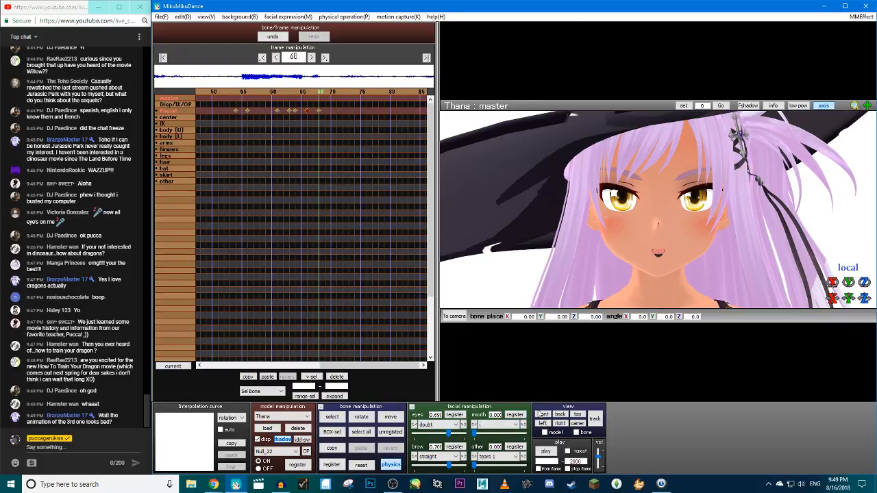
left_click(517, 416)
key("Right")
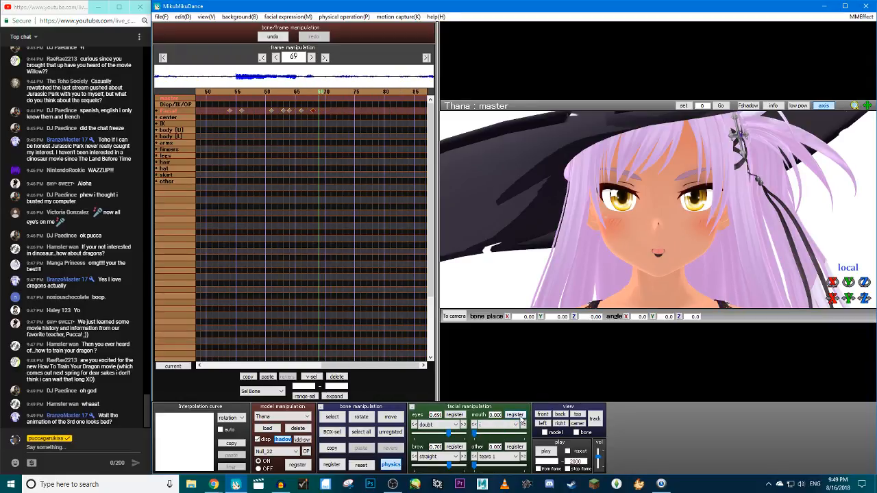
Play the animation with the audio and step through the frames around 68 to examine the mouth timing
left_click(546, 451)
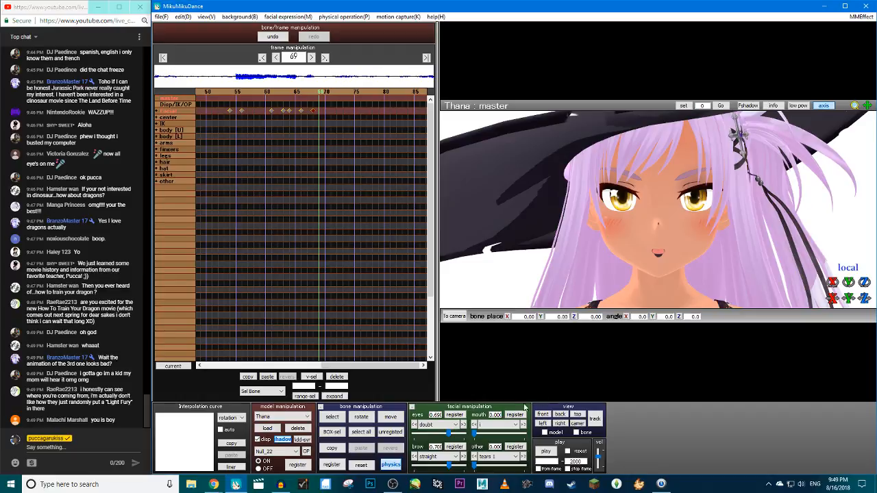
left_click(543, 451)
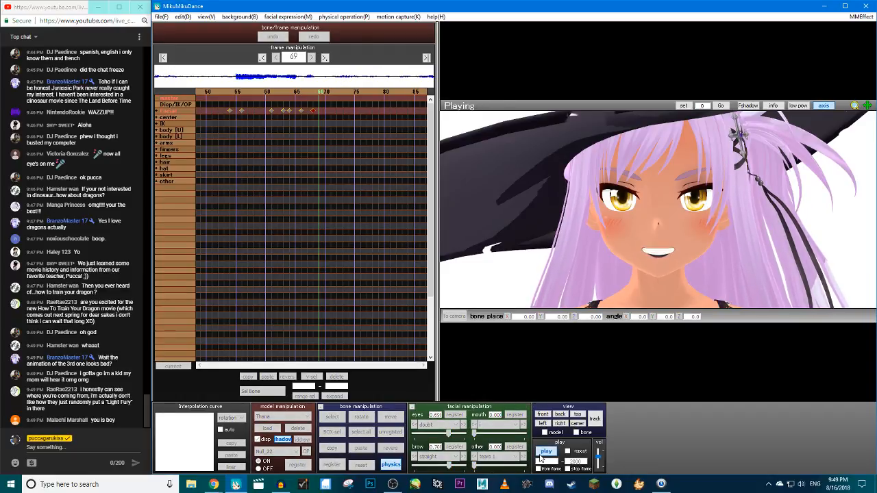
left_click(540, 455)
key("Left")
key("Left")
key("Left")
key("Left")
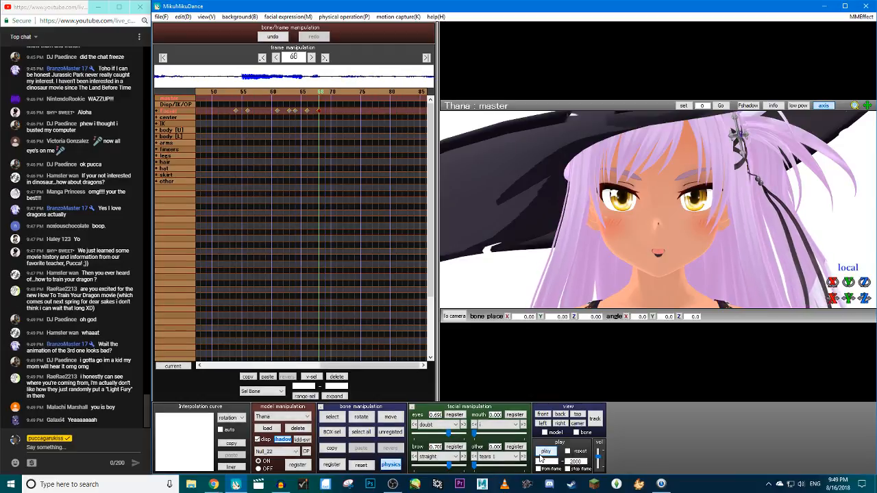
key("Right")
key("Right")
key("Right")
key("Right")
key("Right")
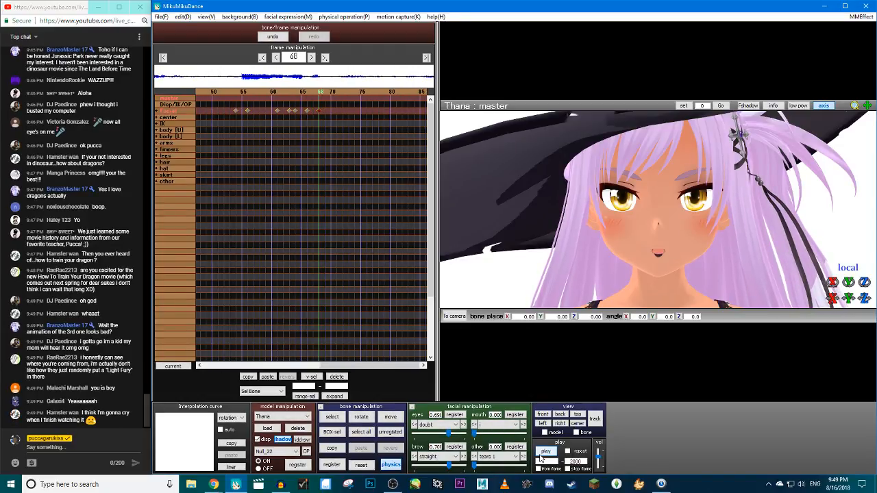
Register the u mouth morph at 0.800 on frame 70 and at 0 on frame 73
left_click(487, 426)
left_click(486, 425)
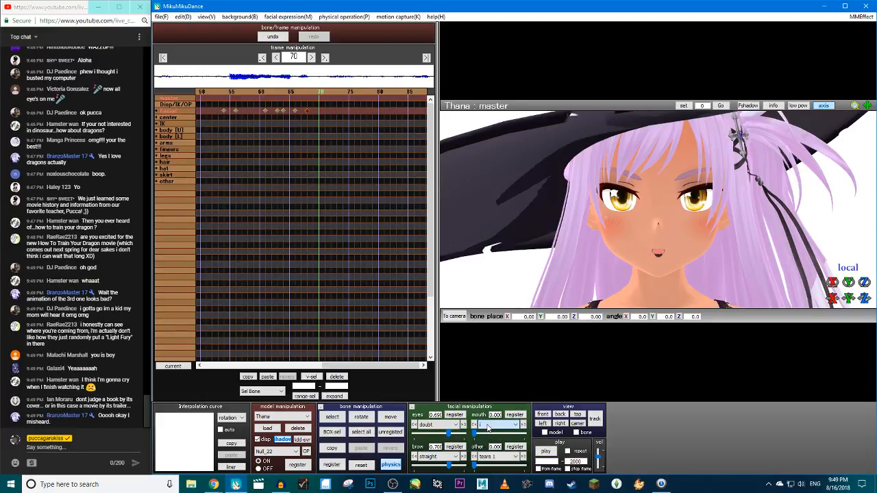
left_click(524, 425)
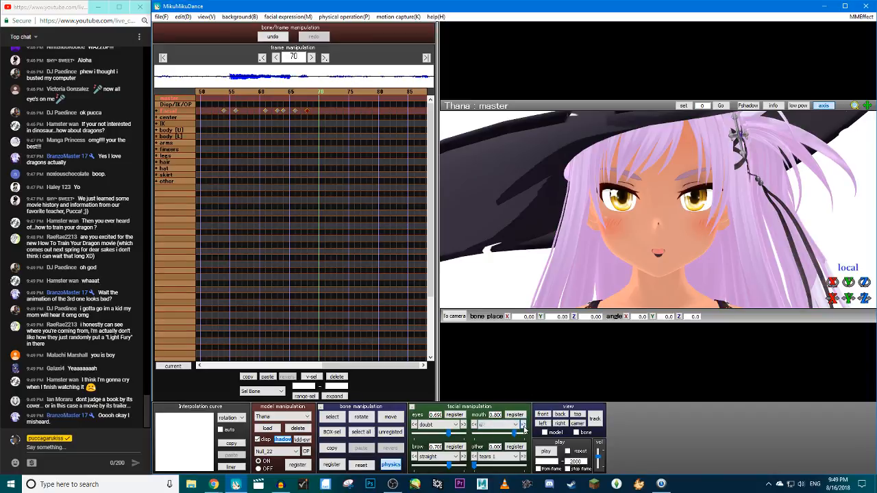
left_click(474, 425)
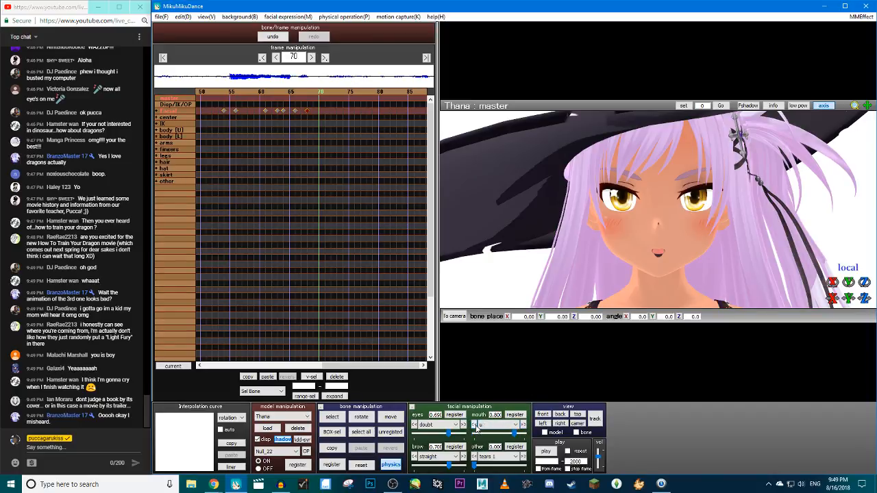
left_click(515, 425)
left_click(515, 425)
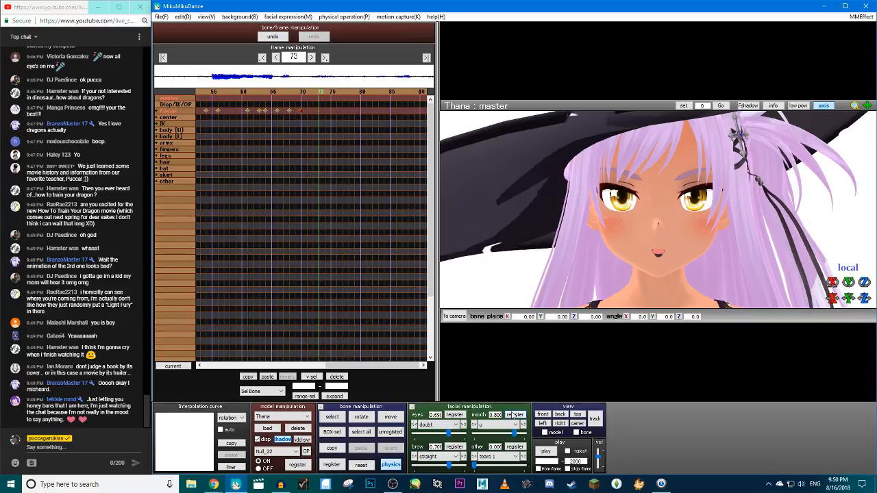
left_click_drag(514, 433, 448, 429)
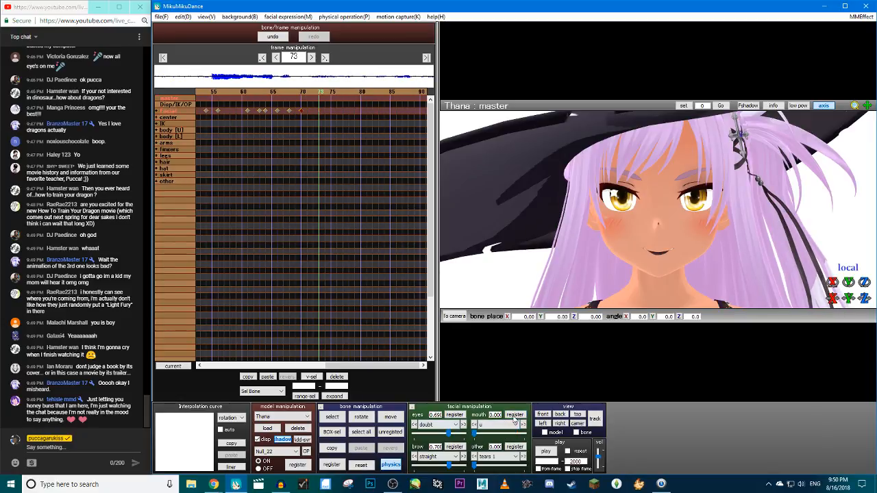
Raise the o mouth morph to 0.660 at frame 73 and register it
left_click(514, 425)
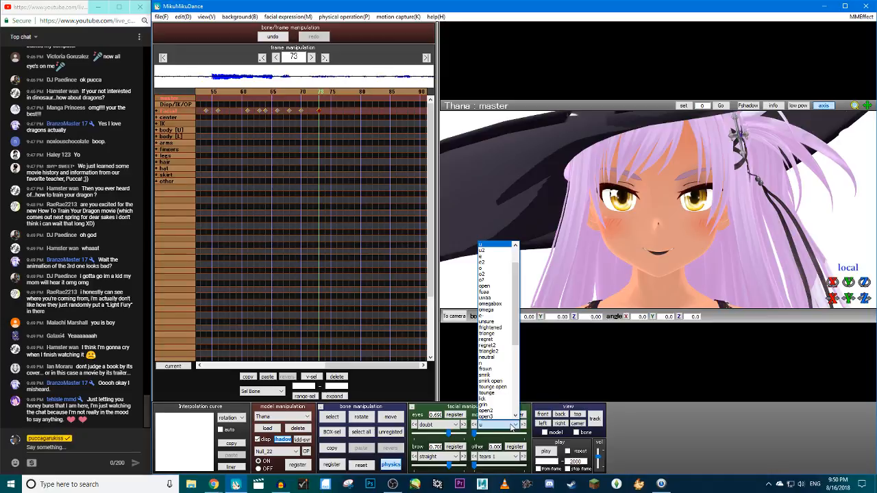
scroll(490, 274, "up", 2)
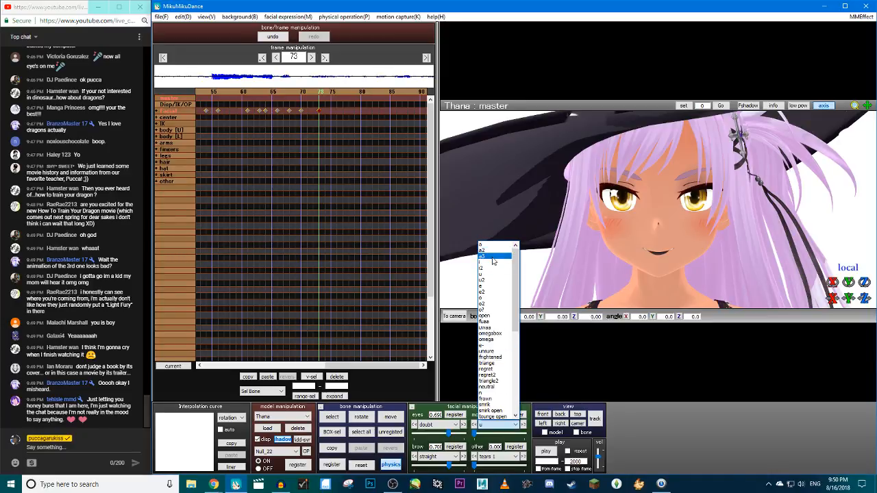
left_click(482, 297)
left_click_drag(474, 433, 512, 430)
left_click(524, 413)
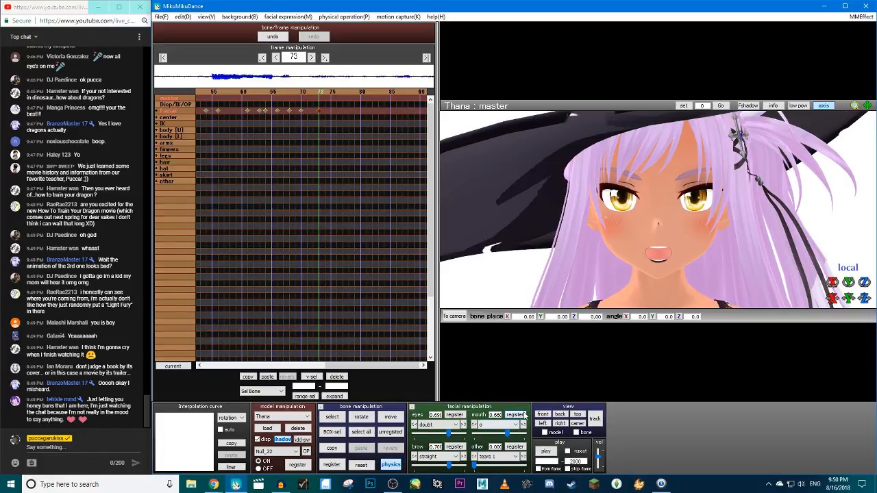
Reset the o mouth morph to 0 at frame 70 and register it
key("Left")
key("Left")
key("Left")
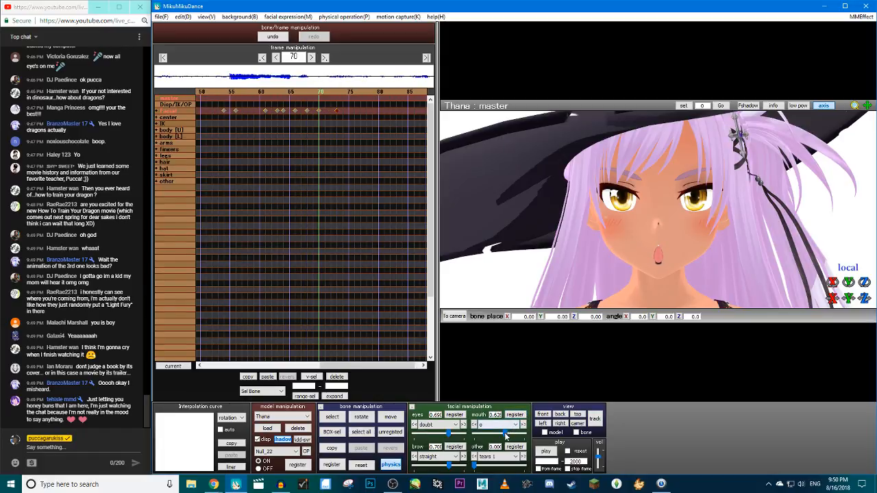
left_click_drag(505, 432, 443, 432)
left_click(514, 416)
Reset the o mouth morph to 0 at frame 77 and register it
key("Right")
key("Right")
key("Right")
key("Right")
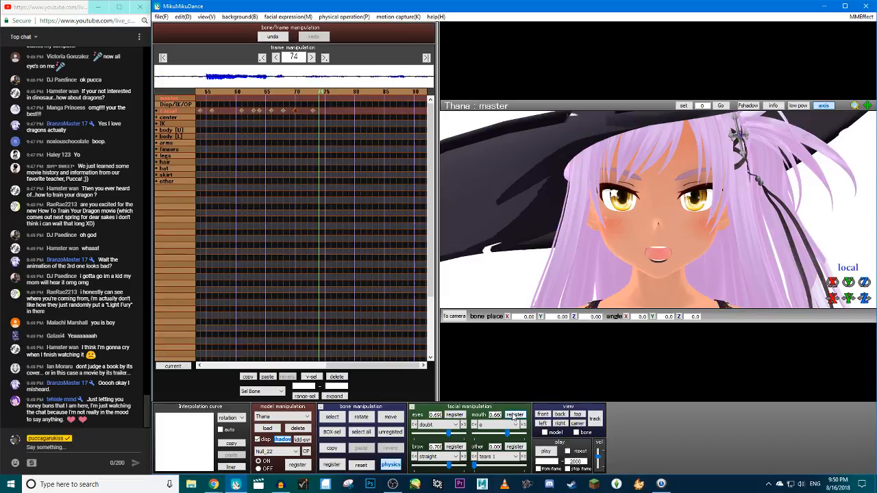
key("Right")
key("Right")
key("Right")
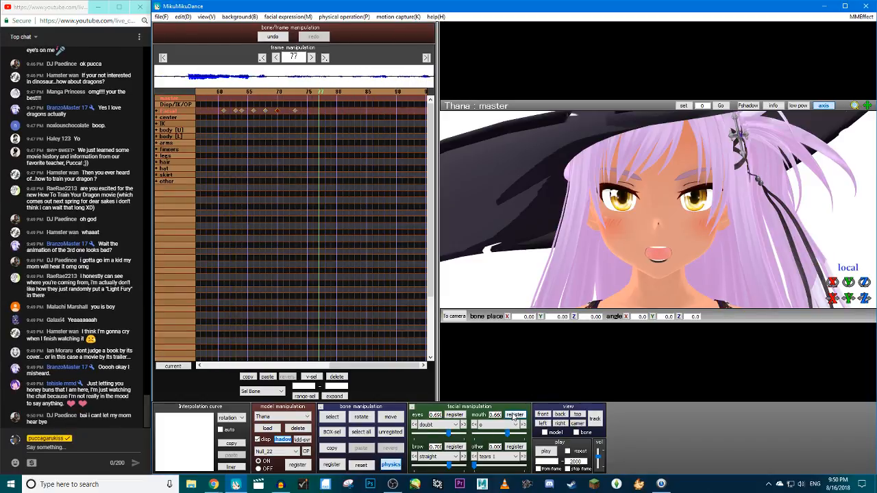
left_click_drag(502, 434, 471, 433)
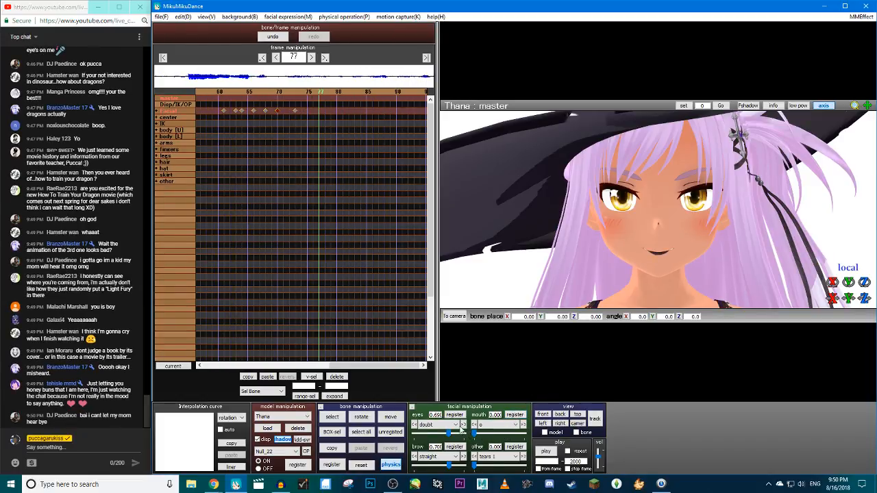
left_click(515, 416)
Play the animation and step back and forth through frames 70 to 76 to examine how the mouth closes
left_click(545, 452)
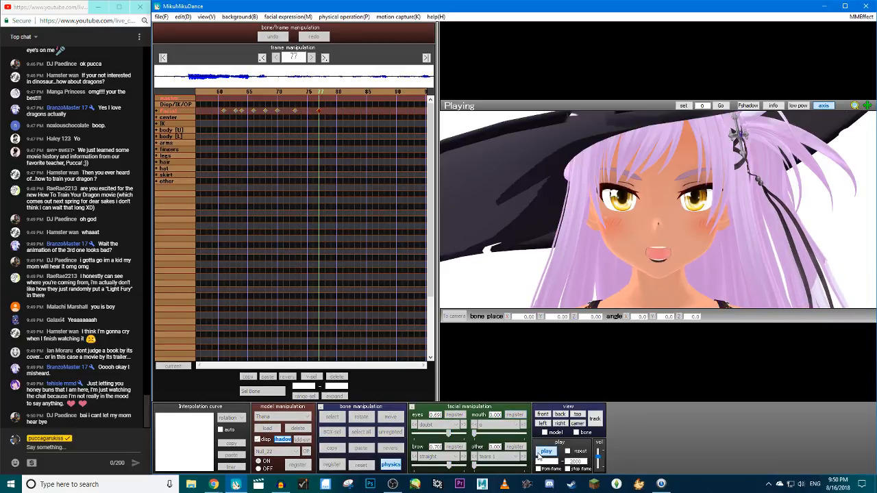
key("Left")
key("Left")
key("Left")
key("Left")
key("Left")
key("Left")
key("Left")
key("Right")
key("Right")
key("Right")
key("Right")
key("Right")
key("Right")
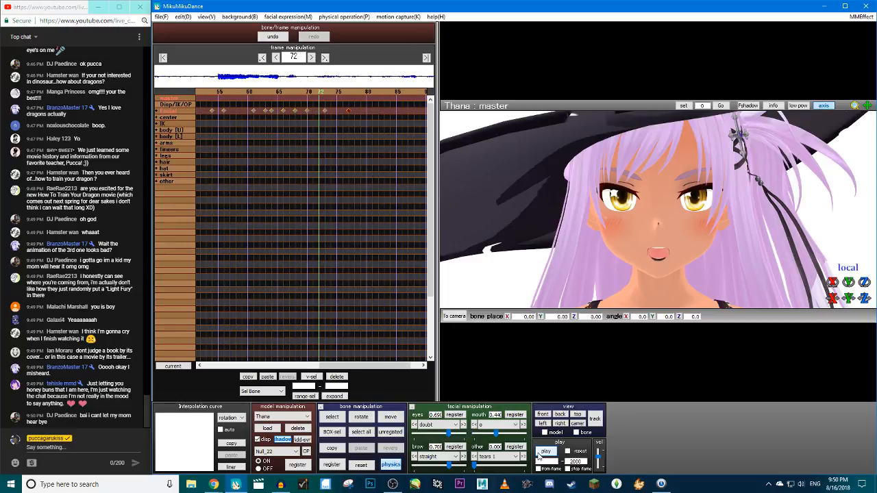
key("Right")
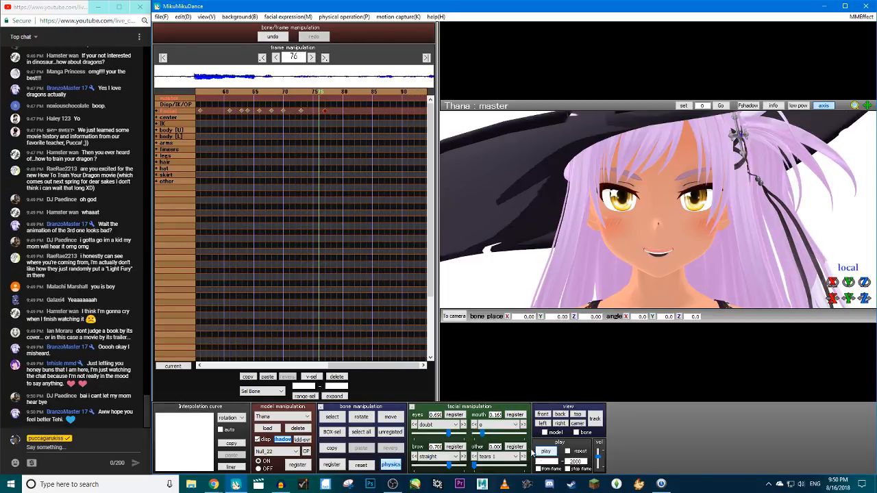
Raise the i2 mouth morph to 0.650 at frame 76 and register it
left_click(513, 425)
left_click(493, 267)
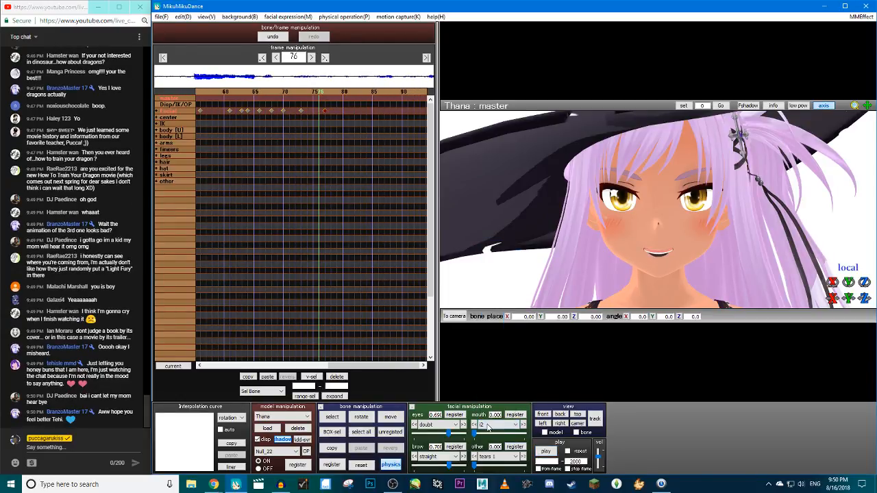
left_click_drag(475, 434, 508, 436)
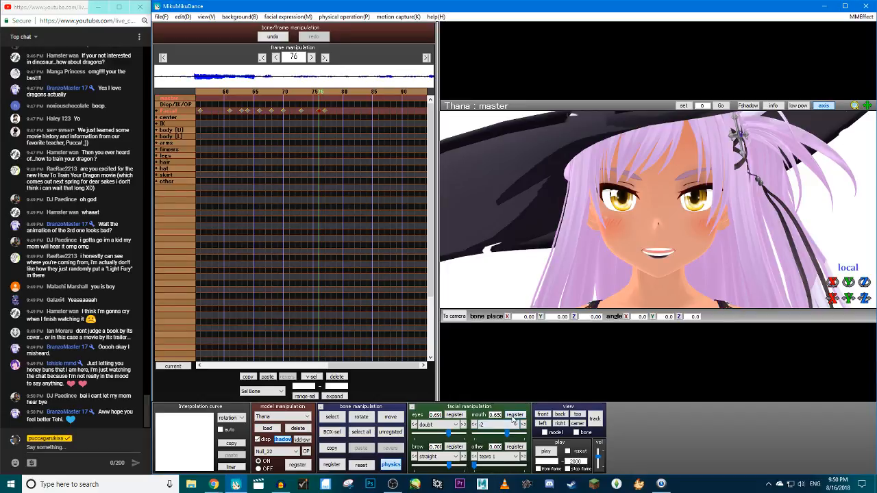
Reset the i2 mouth morph to 0 at frame 73 and move the facial keyframe from frame 76 to frame 77
key("Right")
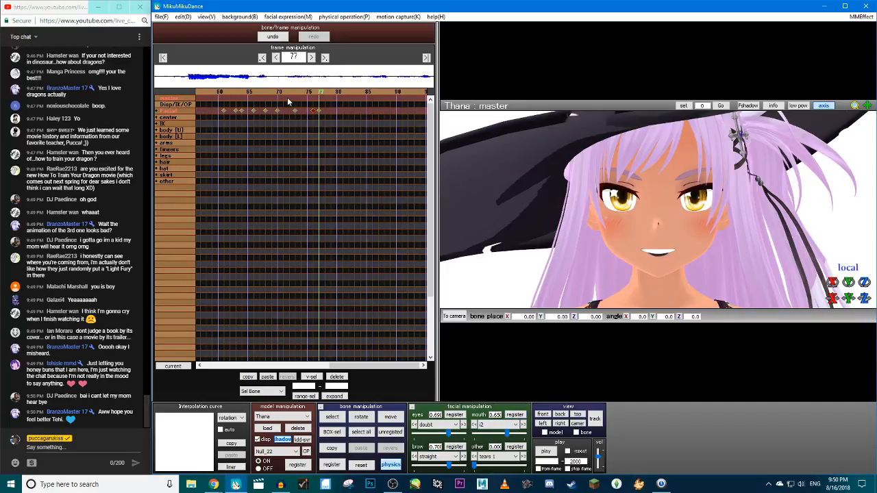
key("Right")
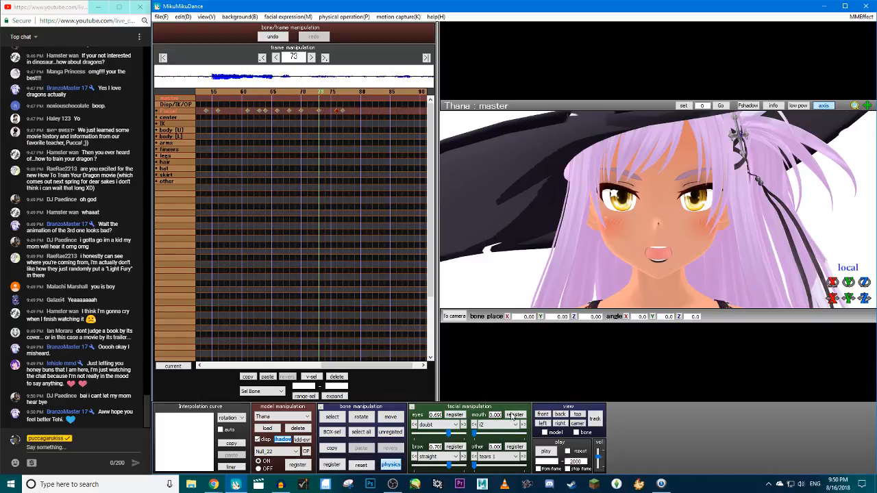
left_click(336, 111)
key("Right")
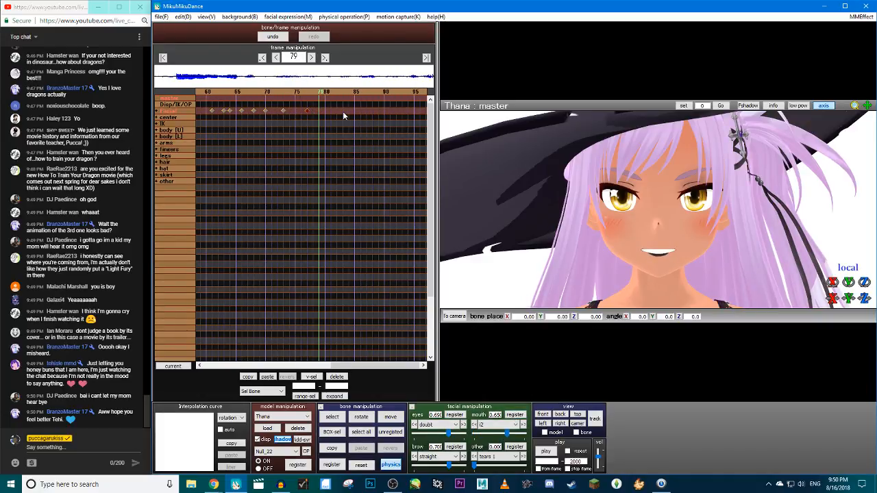
Set the a mouth morph to 0.250 at frame 80 and register it
key("Right")
left_click(496, 425)
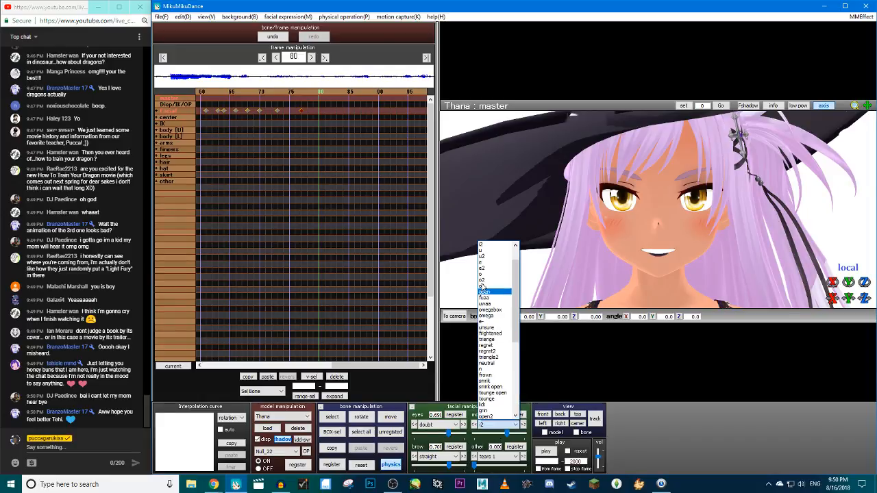
left_click(487, 265)
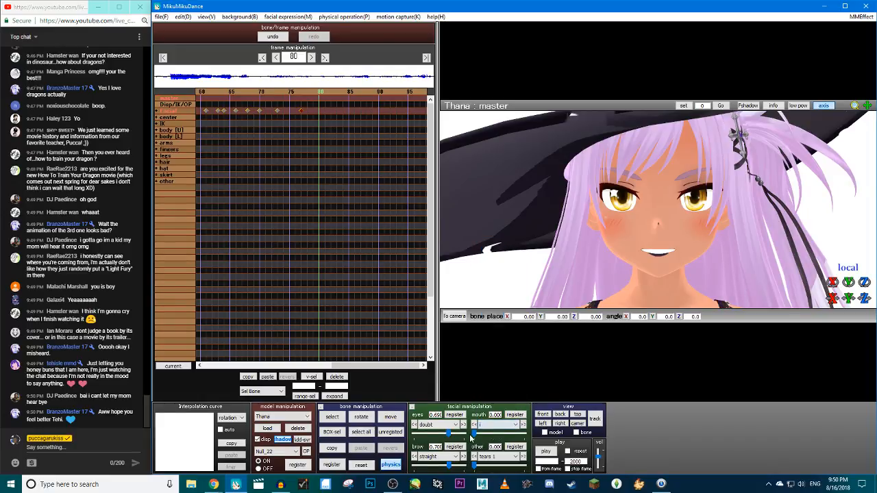
left_click(488, 424)
left_click(493, 249)
left_click(487, 435)
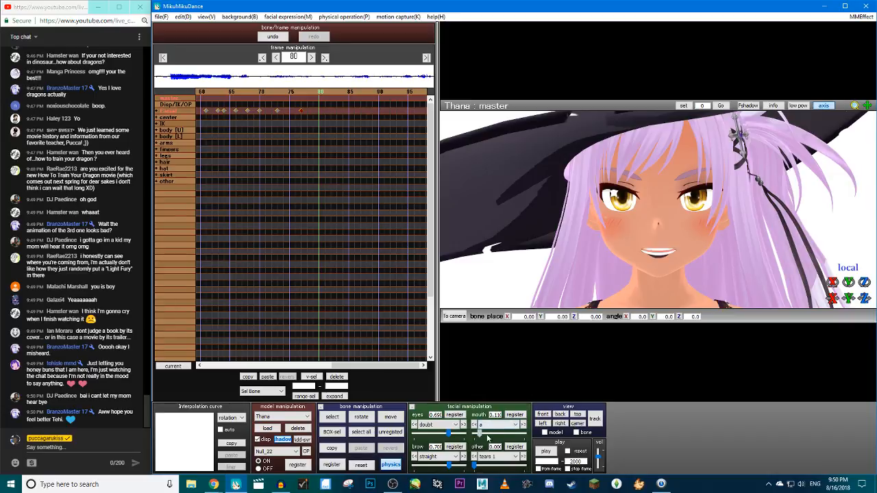
left_click_drag(487, 438, 488, 436)
left_click(509, 416)
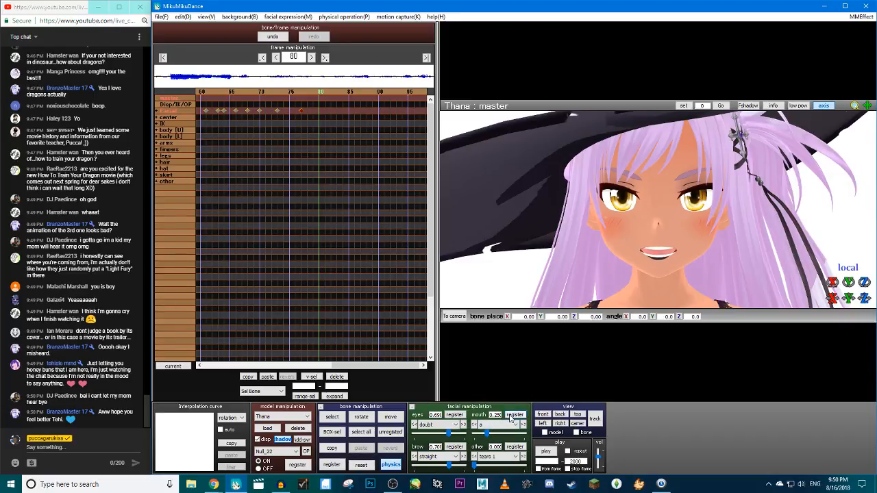
Move the facial keyframes from frame 77 to 76 and frame 80 to 78, and register the a mouth morph at 0 on frame 76
key("Left")
key("Left")
key("Left")
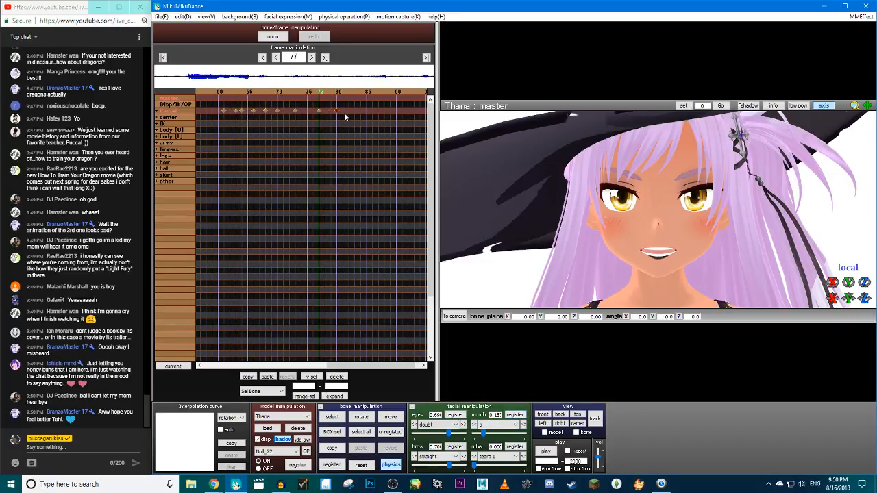
left_click_drag(344, 114, 313, 111)
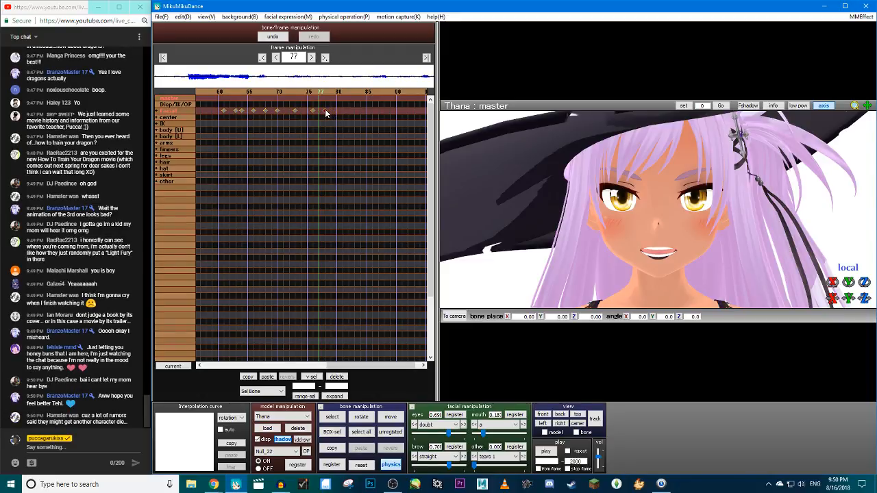
left_click(313, 95)
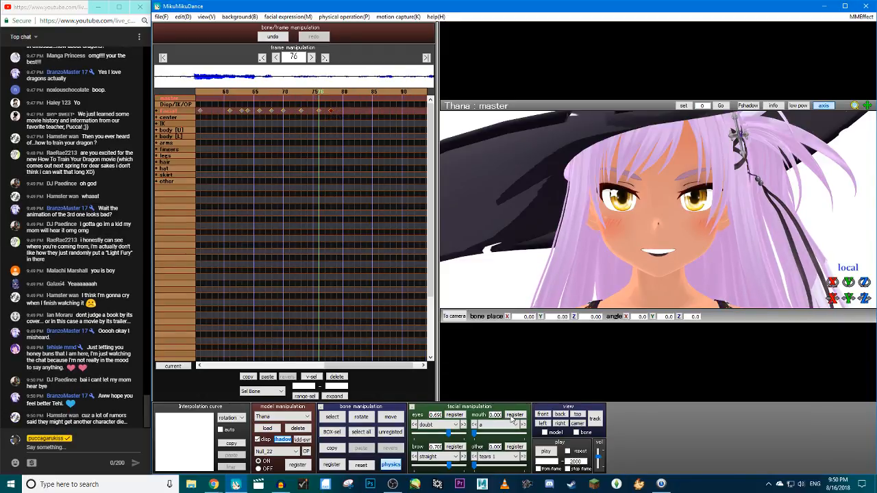
Lower the i2 mouth morph to 0.350 at frame 78, register it and check the surrounding frames
key("Right")
key("Right")
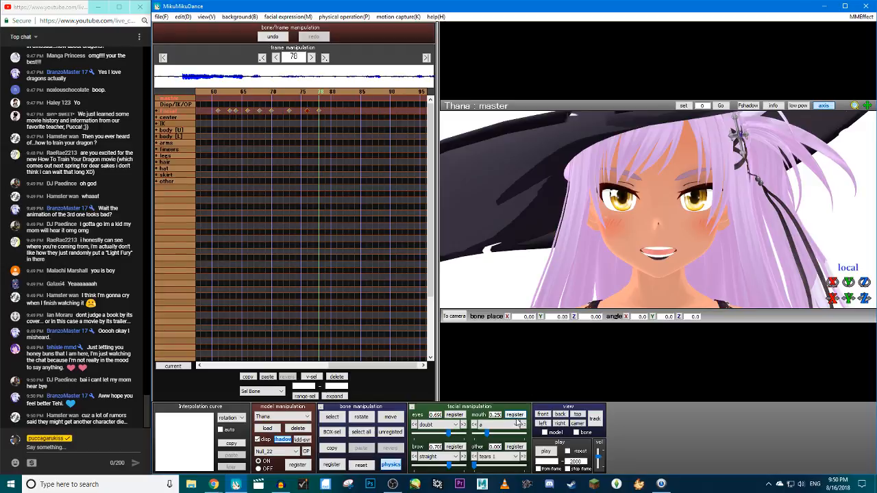
left_click(523, 425)
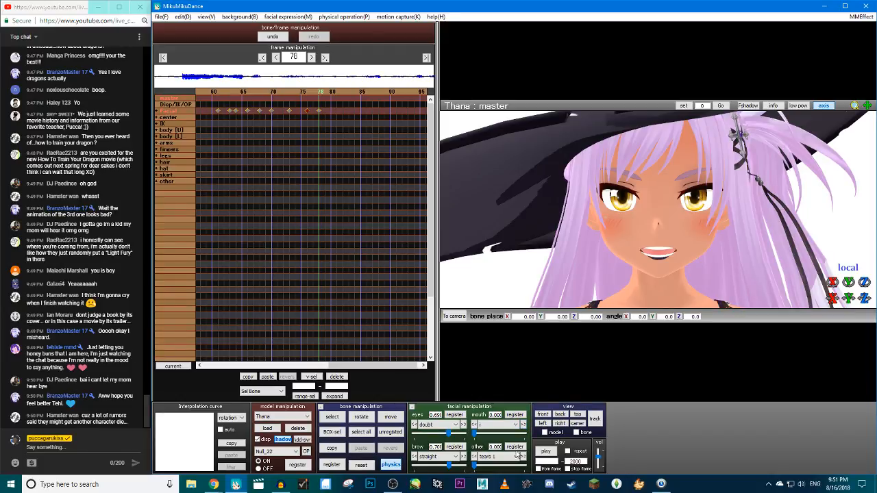
left_click(524, 425)
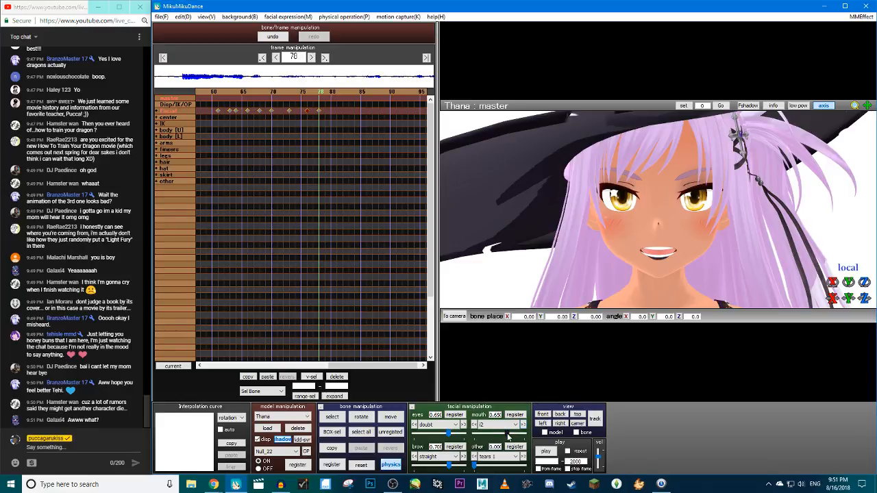
left_click_drag(476, 436, 497, 434)
left_click(516, 415)
key("Left")
key("Left")
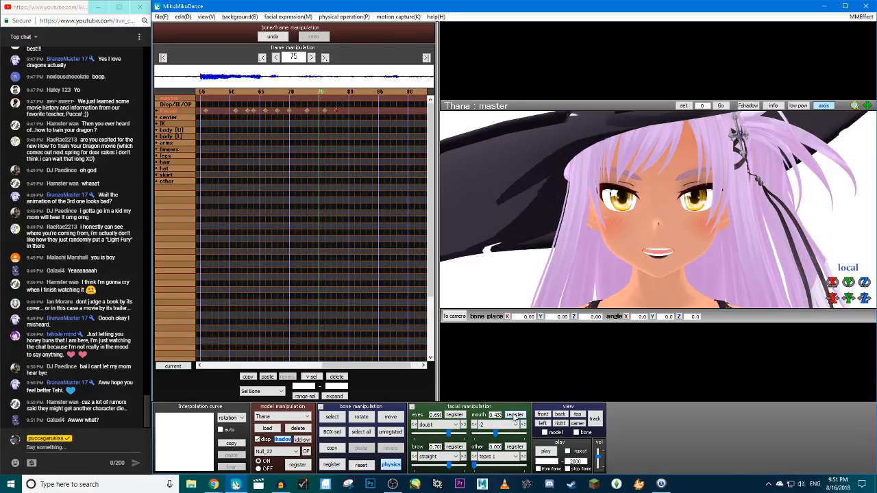
key("Right")
key("Right")
key("Right")
key("Right")
key("Left")
key("Right")
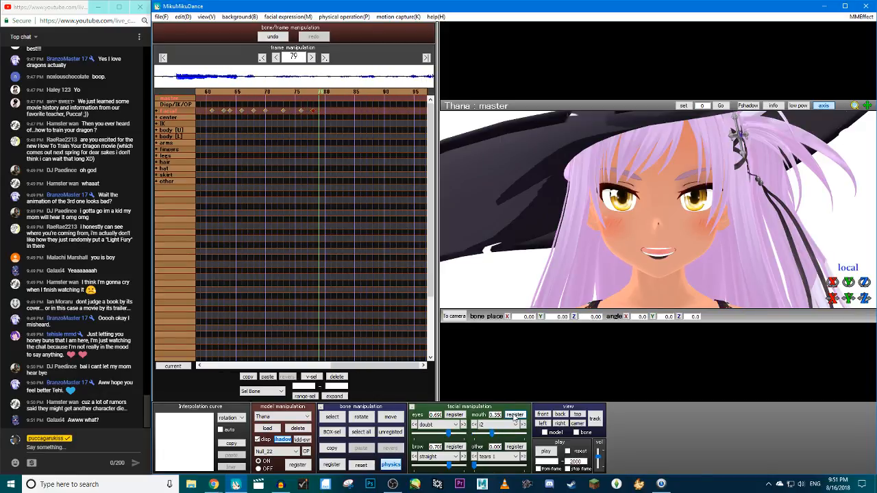
Register the i2 mouth morph at 0.350 on frame 80, and reset the a mouth morph to 0 there
key("Right")
left_click(515, 415)
left_click(507, 425)
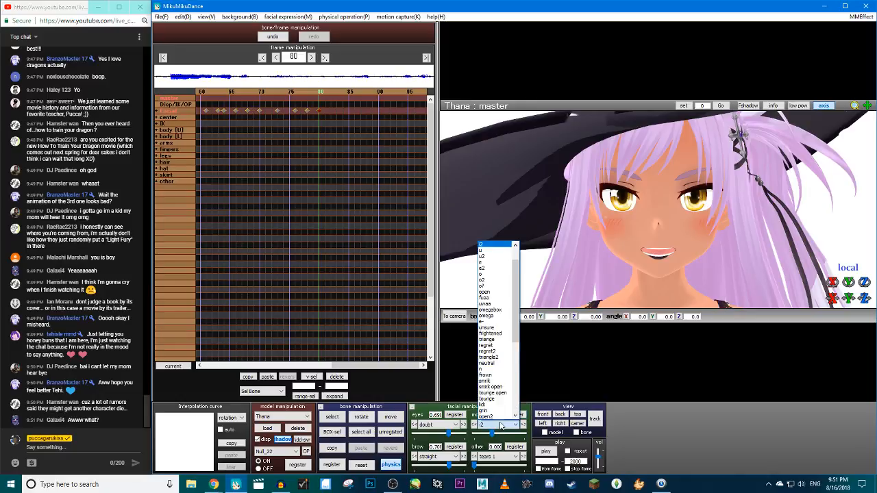
left_click(494, 250)
left_click_drag(486, 433, 448, 411)
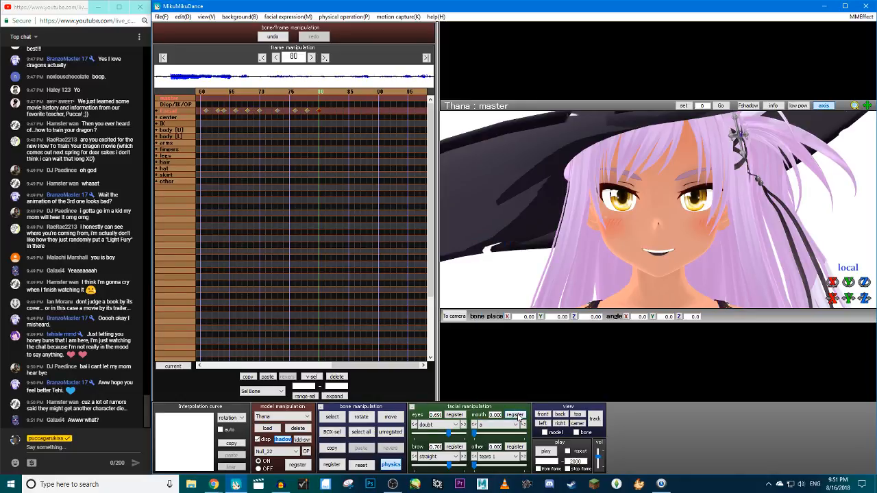
Step back to frame 65 and play the animation to check the mouth movement against the audio
key("Left")
key("Left")
key("Left")
key("Left")
key("Left")
key("Left")
key("Left")
key("Left")
key("Left")
key("Left")
key("Left")
key("Left")
key("Left")
key("Left")
key("Left")
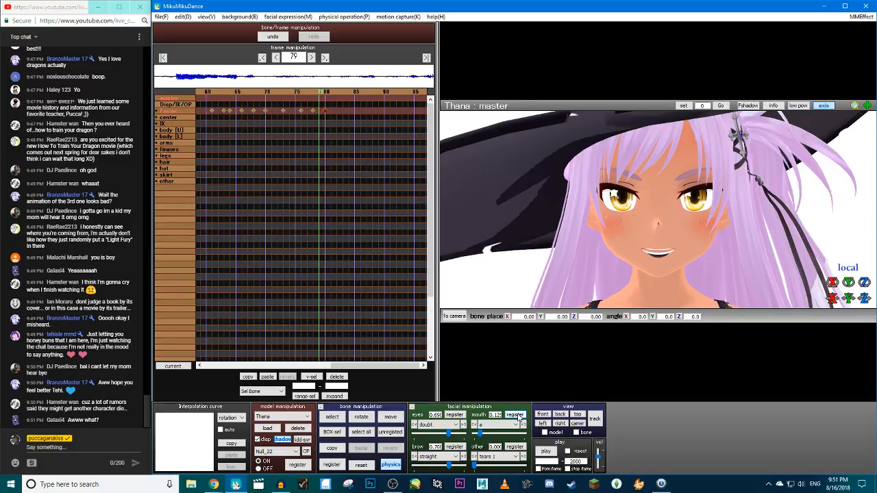
left_click(546, 452)
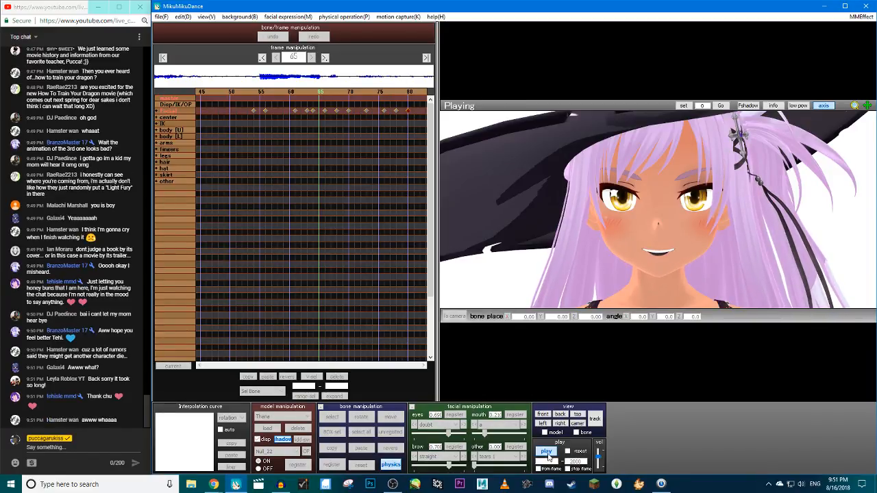
left_click(548, 455)
Step back and forth through frames 56 to 71 to examine the mouth shapes
key("Left")
key("Left")
key("Left")
key("Left")
key("Left")
key("Left")
key("Left")
key("Left")
key("Left")
key("Left")
key("Left")
key("Left")
key("Left")
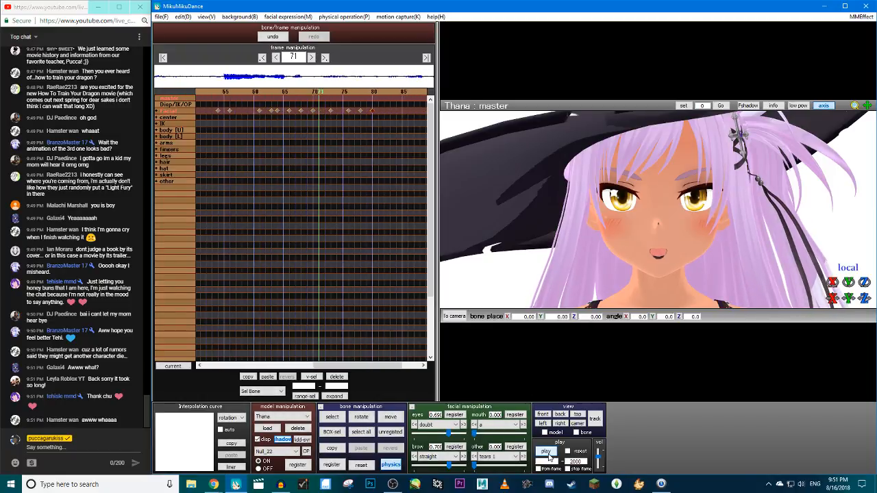
key("Right")
key("Right")
key("Right")
key("Right")
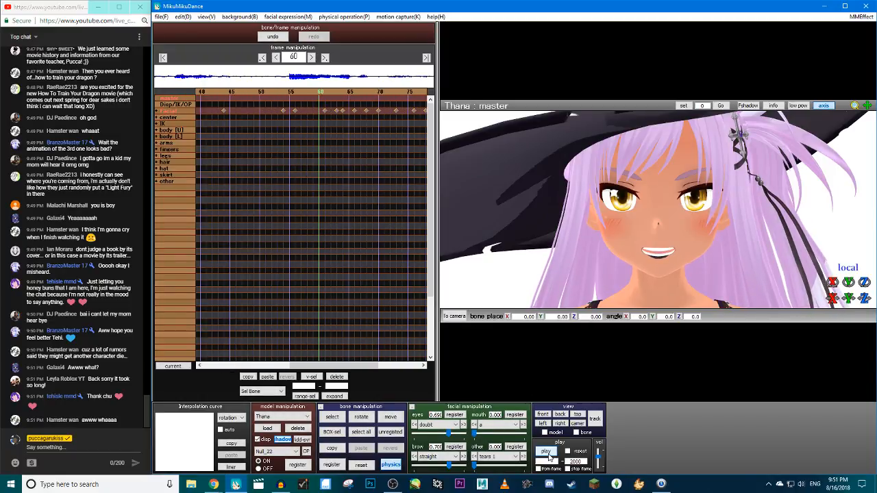
key("Left")
key("Left")
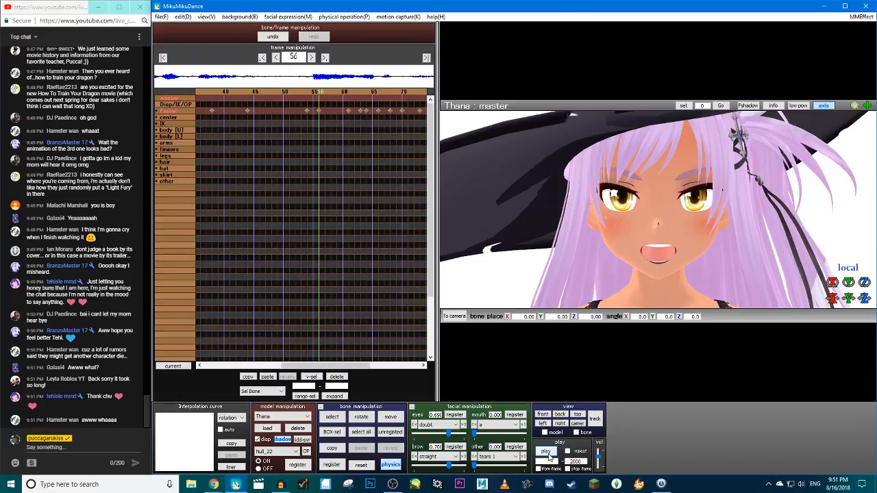
Raise the a3 mouth morph to 1.000 at frame 58 and register it
key("Right")
key("Right")
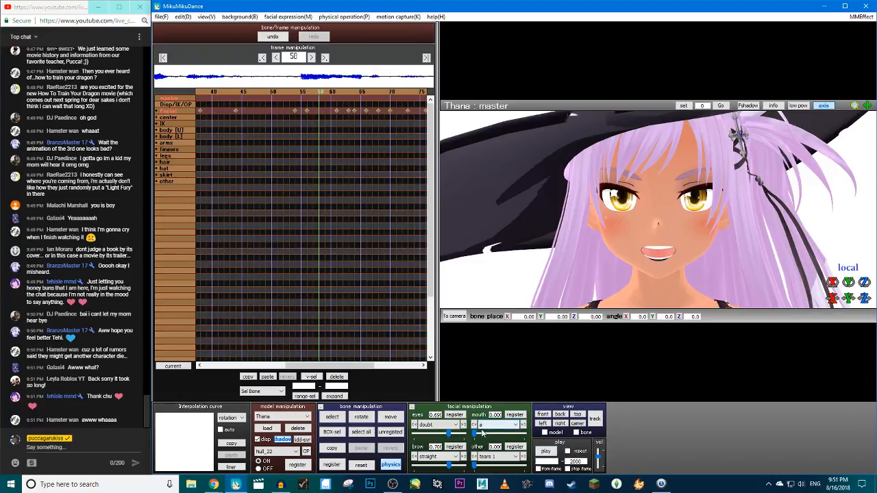
left_click(526, 425)
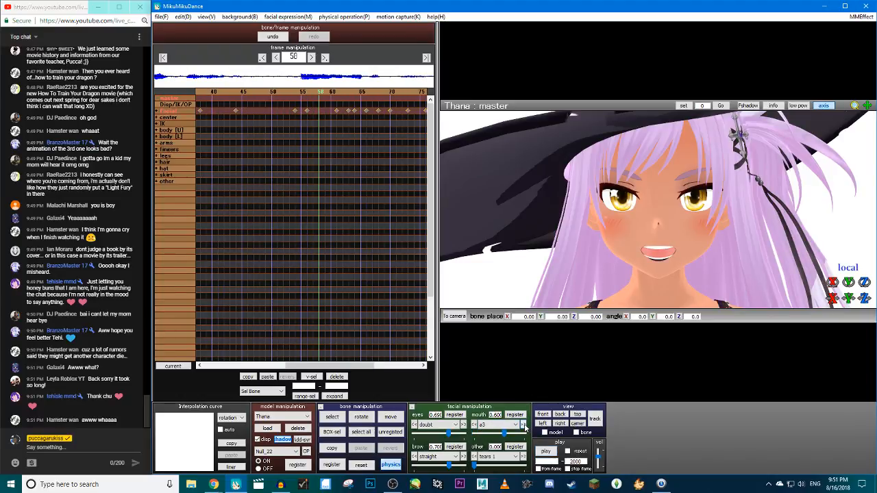
left_click_drag(504, 433, 528, 434)
left_click(519, 416)
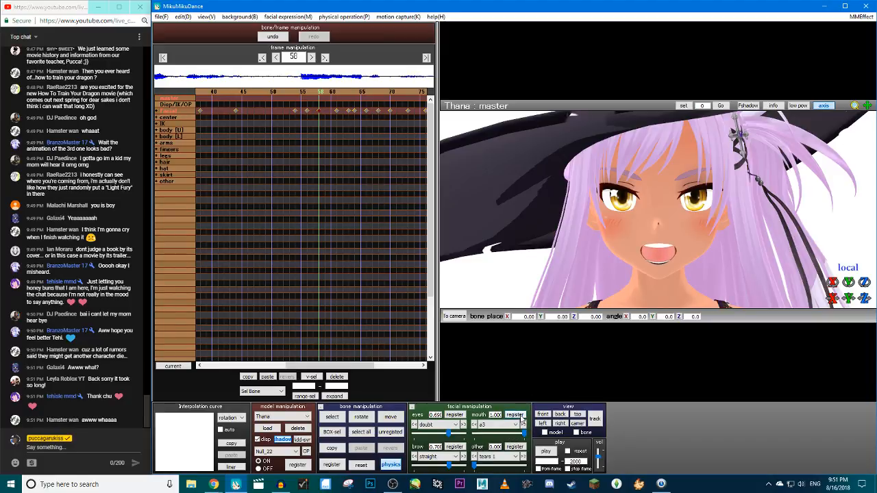
Advance to frame 68 and play the animation to check the wider mouth opening against the audio
key("Right")
key("Right")
key("Right")
key("Right")
key("Right")
key("Right")
key("Right")
key("Right")
key("Right")
key("Right")
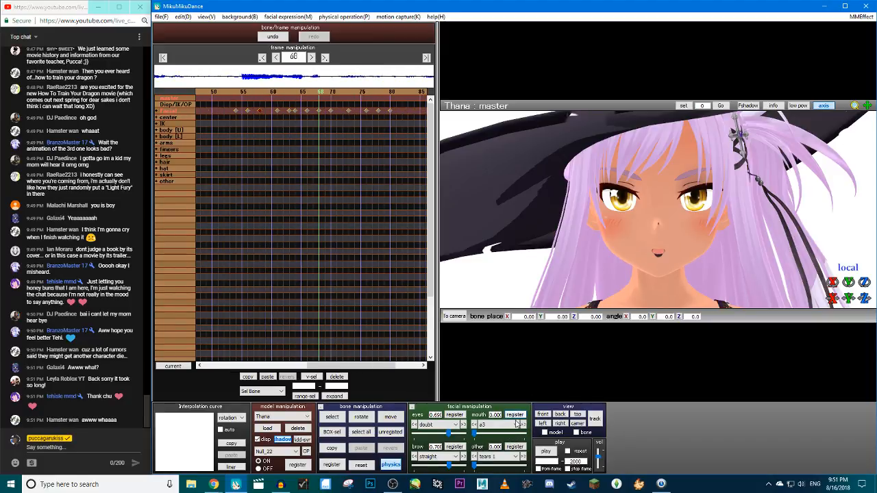
left_click(546, 452)
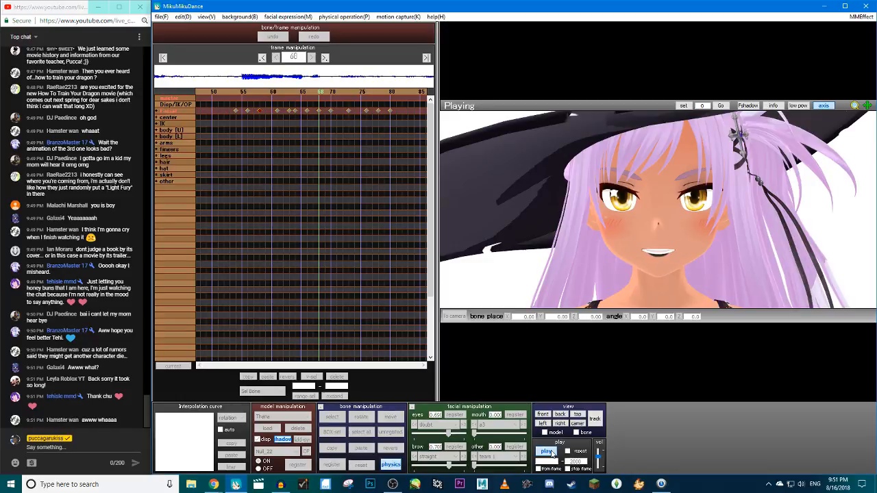
left_click(546, 452)
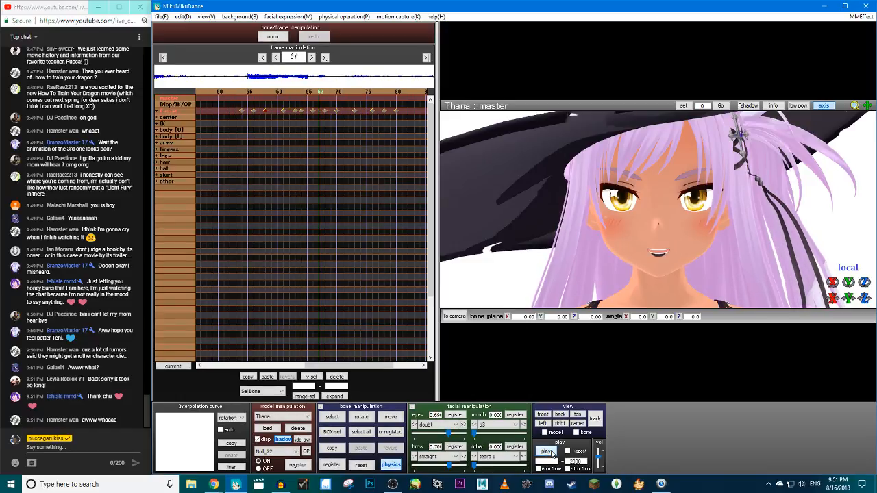
Raise the o mouth morph at frame 72 and register it
key("Right")
key("Right")
key("Right")
key("Right")
key("Right")
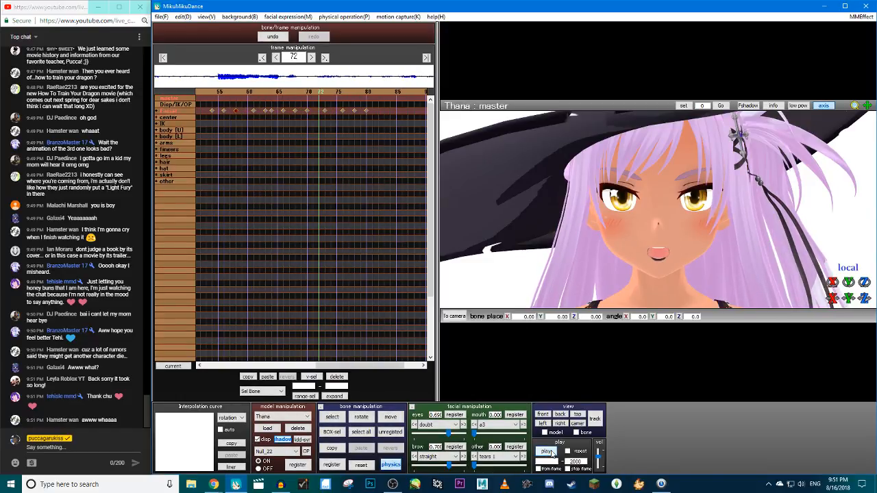
left_click(546, 451)
left_click(507, 424)
left_click(494, 287)
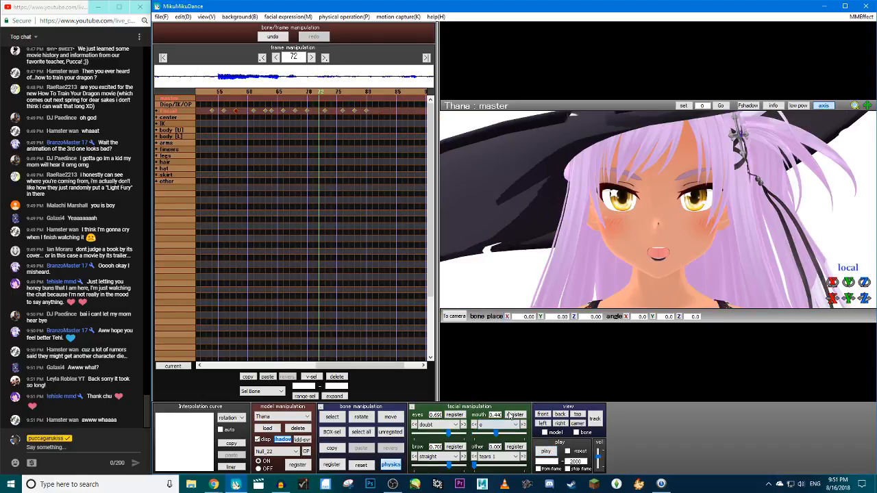
mouse_move(495, 433)
left_mouse_down()
mouse_move(479, 433)
mouse_move(510, 433)
left_mouse_up()
Play the animation and step through frames 70 to 76 to examine the rounded mouth shape
key("Left")
key("Left")
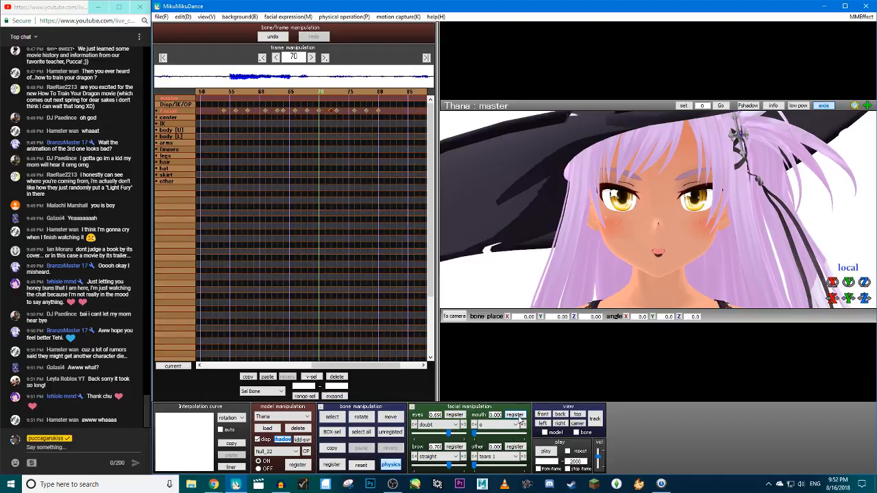
key("Right")
key("Right")
key("Right")
key("Right")
key("Right")
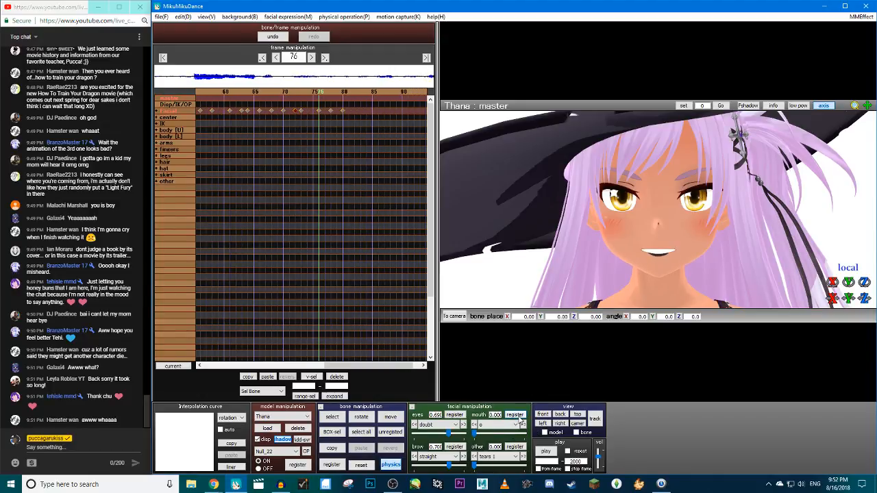
left_click(545, 451)
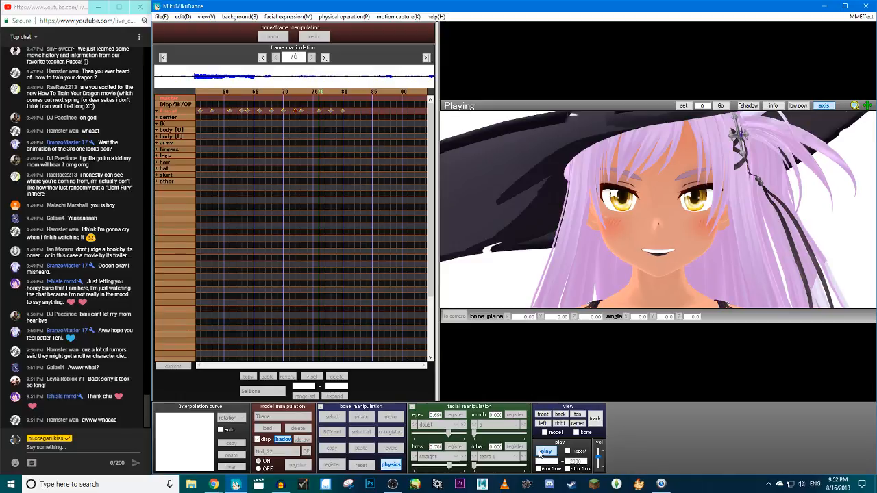
left_click(543, 452)
key("Left")
key("Left")
key("Left")
key("Left")
key("Left")
key("Left")
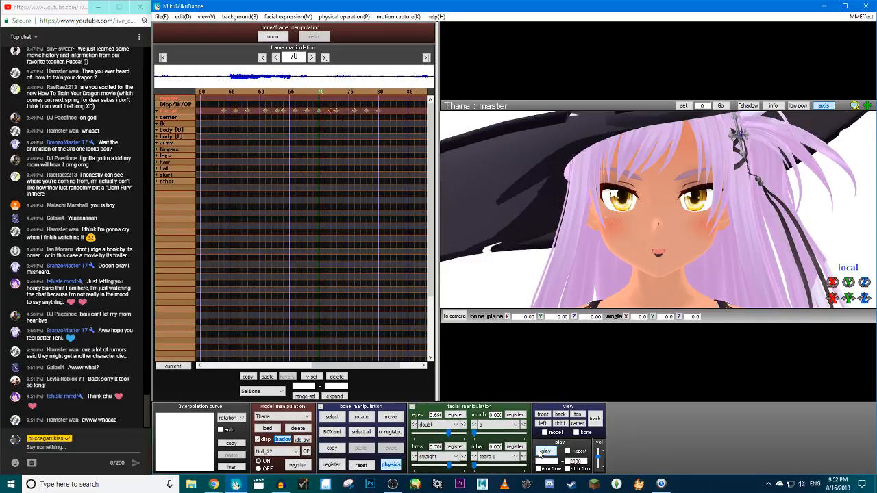
key("Right")
key("Right")
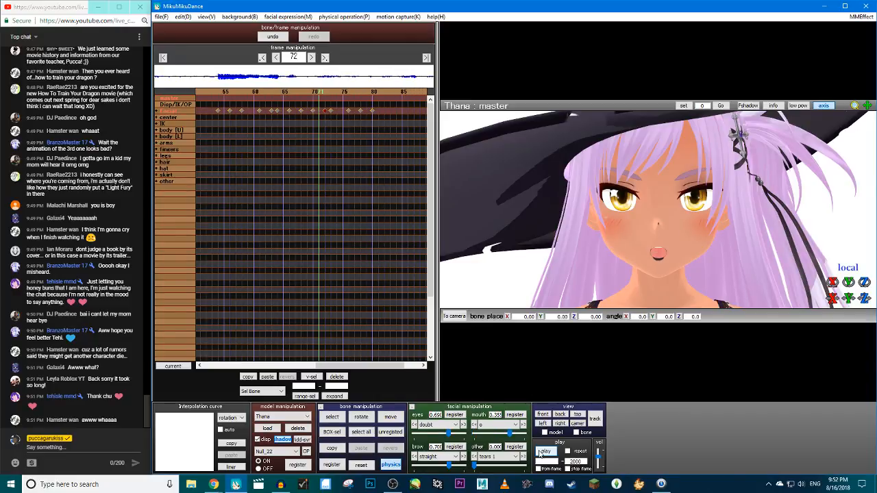
Select the facial keyframes from frame 68 to 80 and try shifting them one to two frames later
left_click_drag(394, 131, 307, 110)
key("Right")
key("Right")
key("Right")
key("Right")
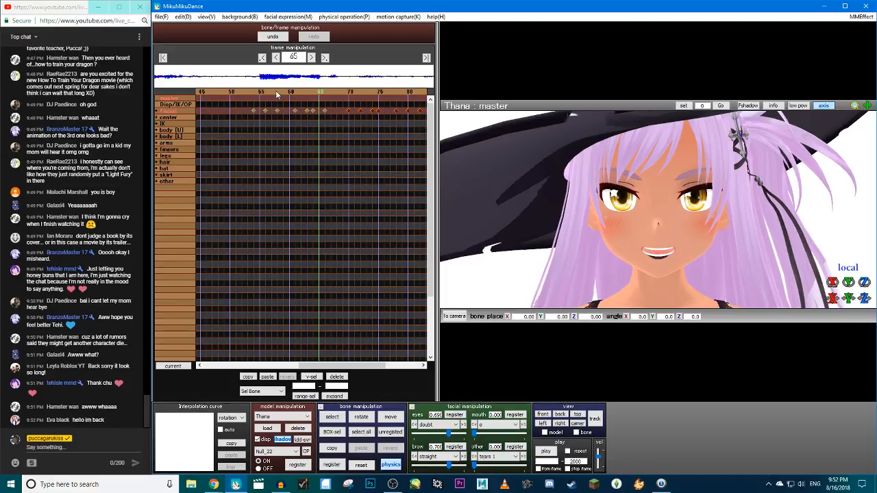
key("Right")
key("Right")
key("Right")
key("Right")
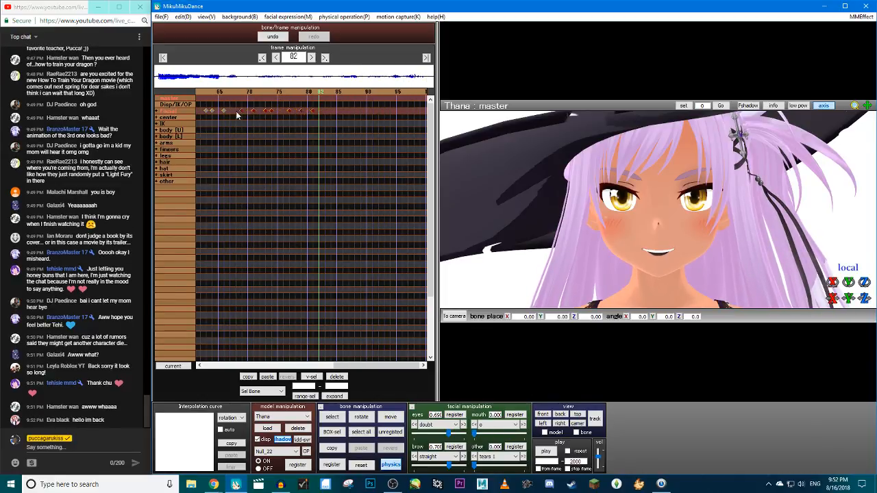
key("Left")
key("Left")
key("Left")
key("Left")
key("Left")
key("Left")
key("Left")
key("Left")
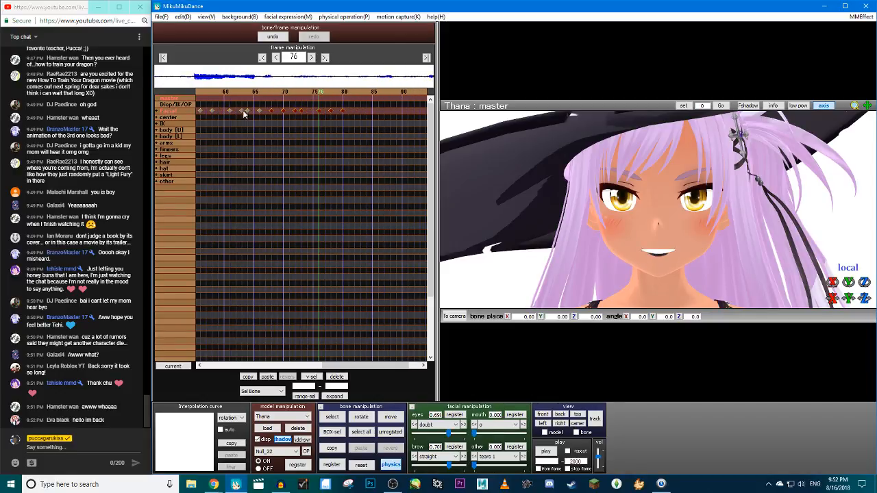
Play the animation from frame 76, then step around frame 81 to find where the next mouth shape belongs
left_click(552, 454)
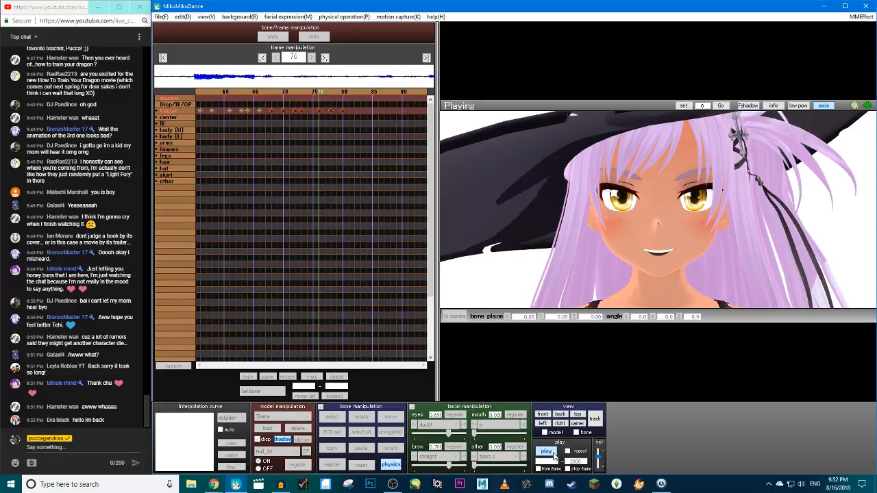
left_click(552, 455)
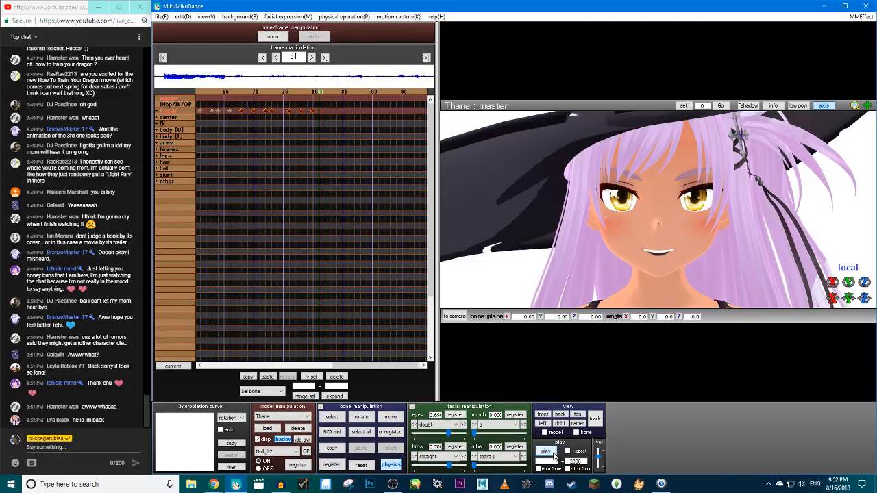
key("Right")
key("Left")
key("Left")
key("Left")
key("Left")
key("Right")
key("Right")
key("Right")
key("Right")
key("Left")
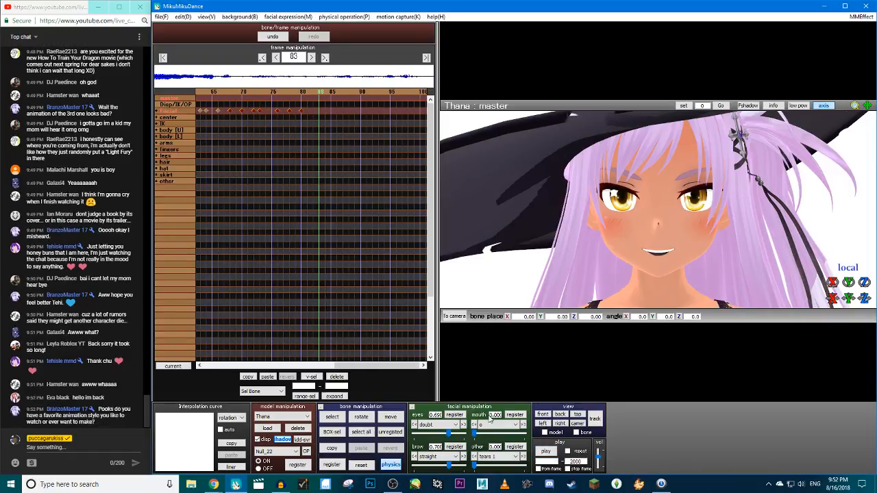
Raise the a3 mouth morph to 0.850 at frame 83 and register it
left_click(488, 425)
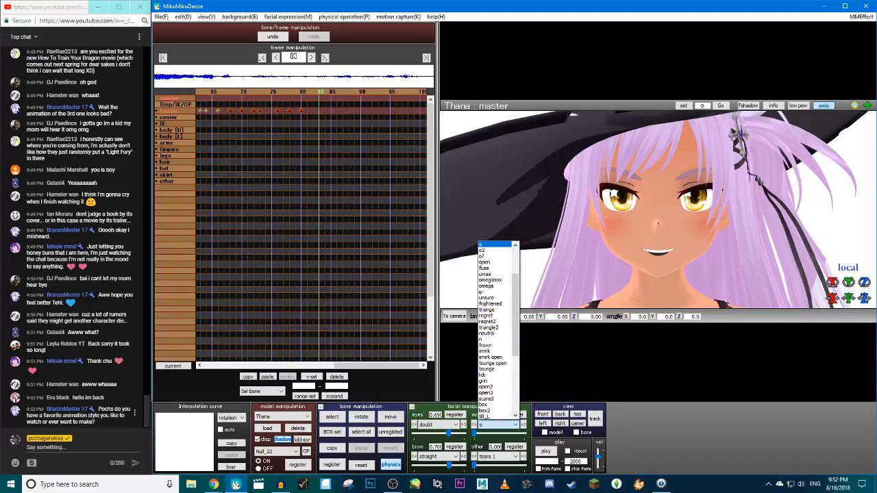
scroll(620, 250, "up", 3)
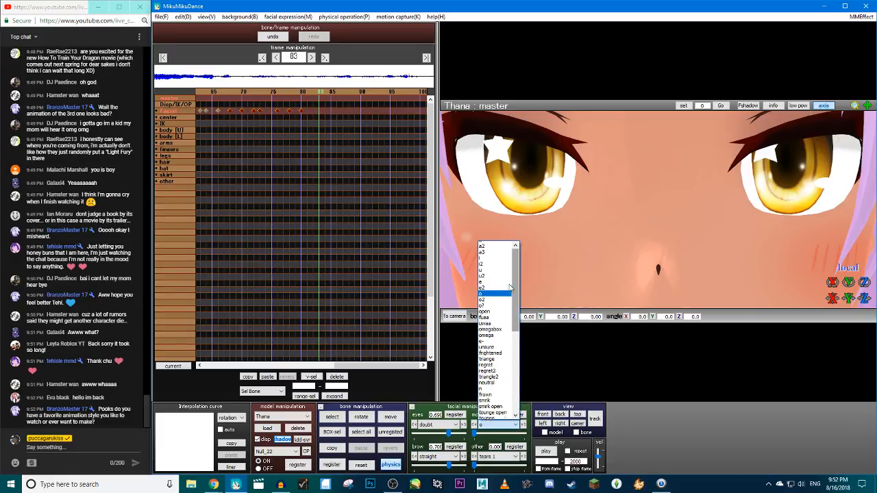
scroll(601, 253, "down", 3)
left_click(486, 256)
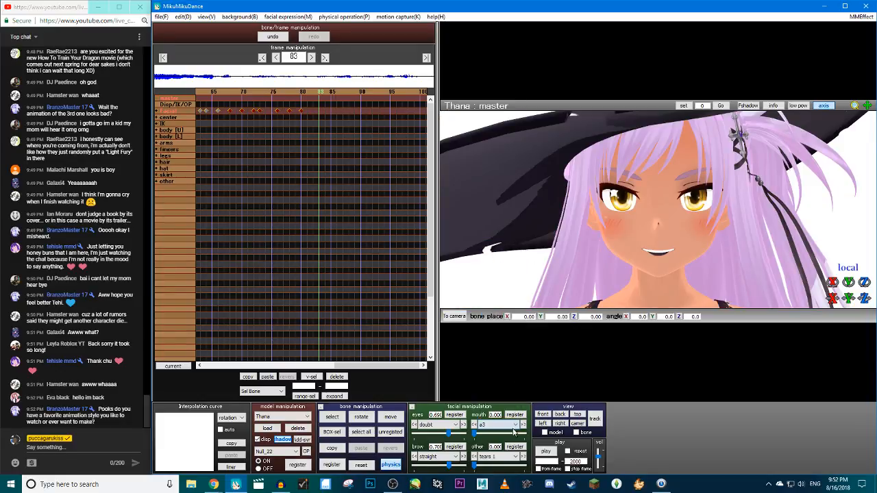
left_click_drag(475, 433, 517, 432)
left_click(515, 415)
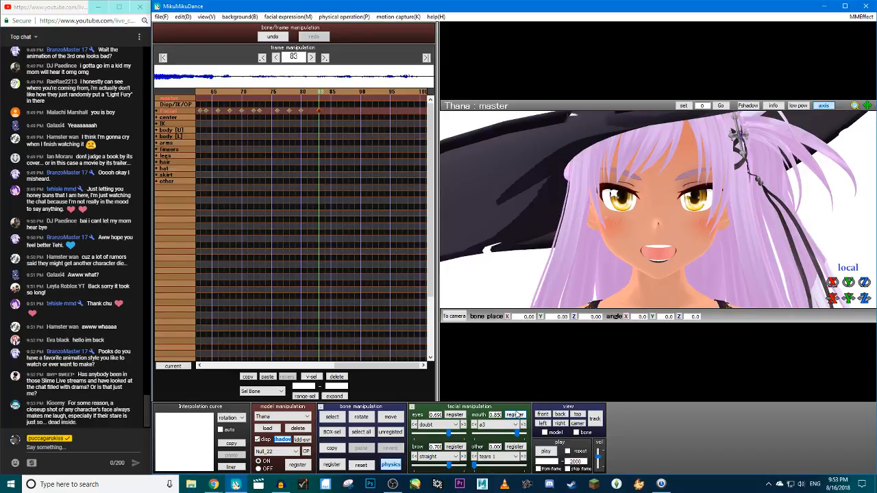
Step back to frame 80 and register the a3 mouth morph at 0 there
key("Left")
key("Left")
key("Left")
key("Left")
key("Left")
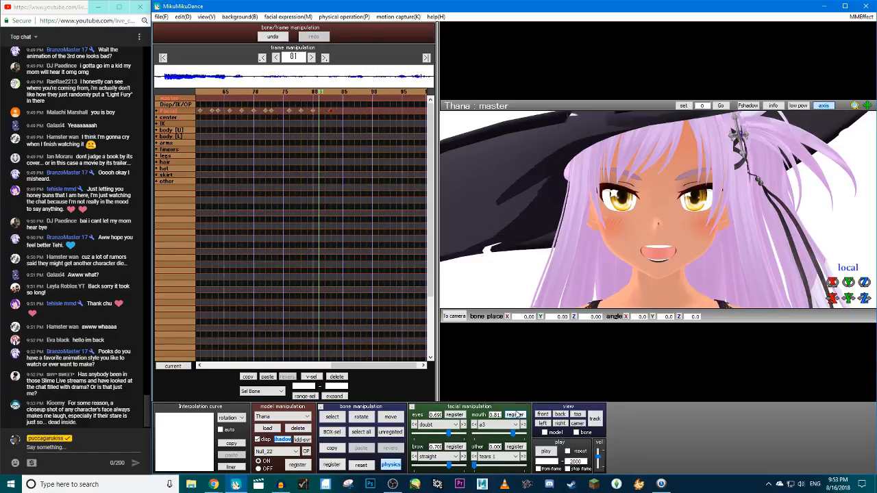
key("Right")
key("Right")
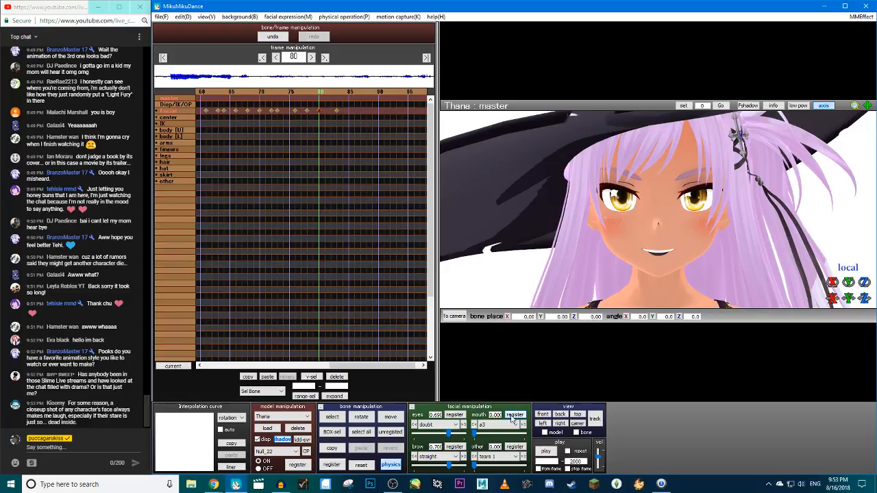
Lower the a3 mouth morph to 0.280 at frame 83, register it, and compare it with the neighbouring frames
key("Right")
key("Right")
key("Right")
key("Right")
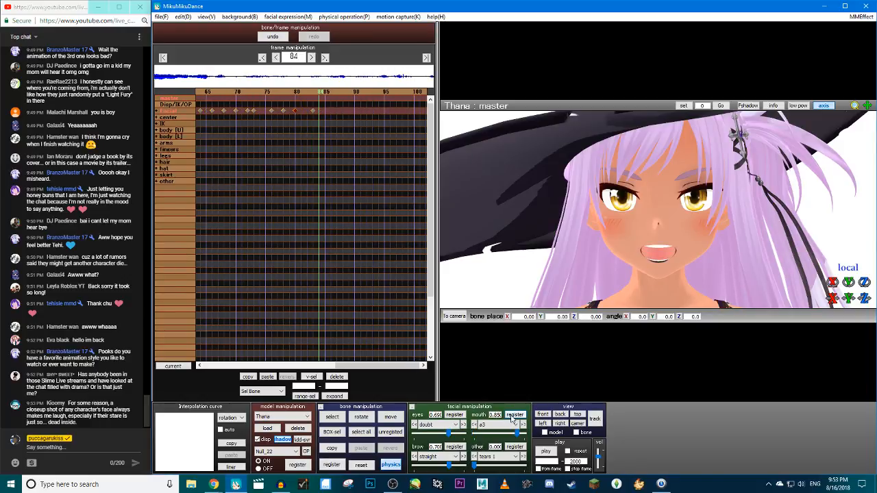
key("Left")
left_click_drag(518, 435, 488, 437)
left_click(510, 416)
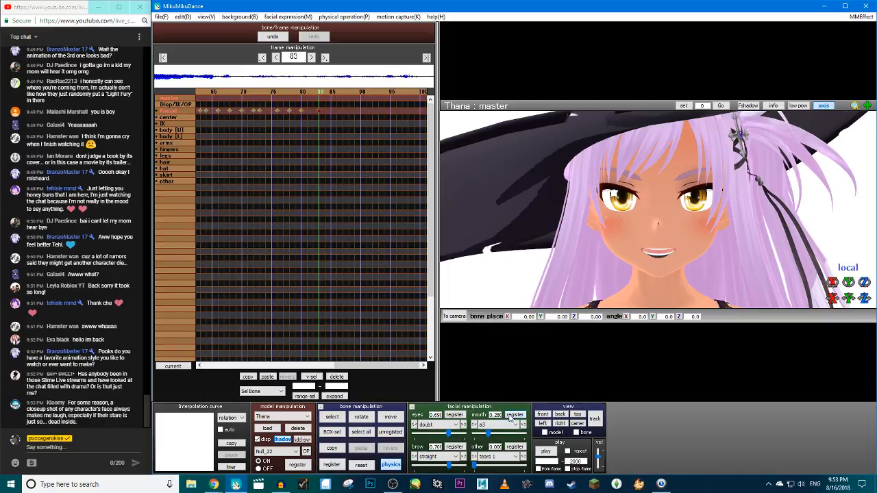
key("Right")
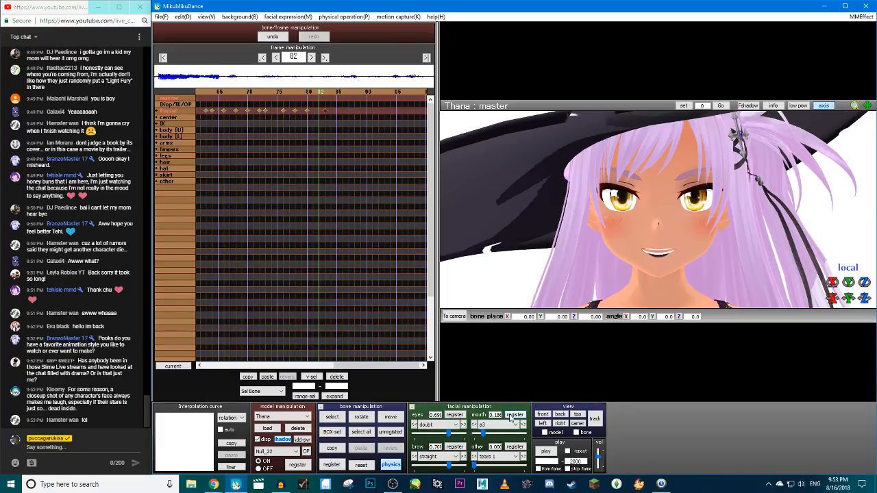
key("Left")
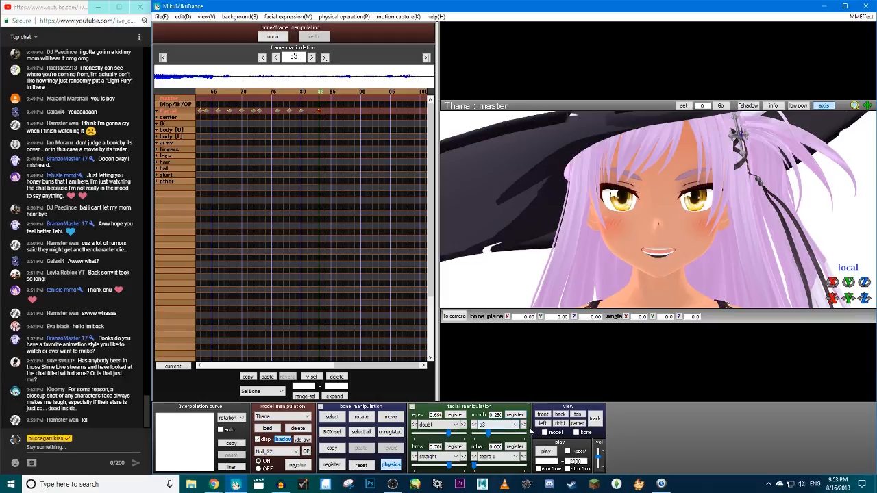
Raise the i2 mouth morph to 0.550 at frame 83 and register it
left_click(522, 425)
left_click(522, 425)
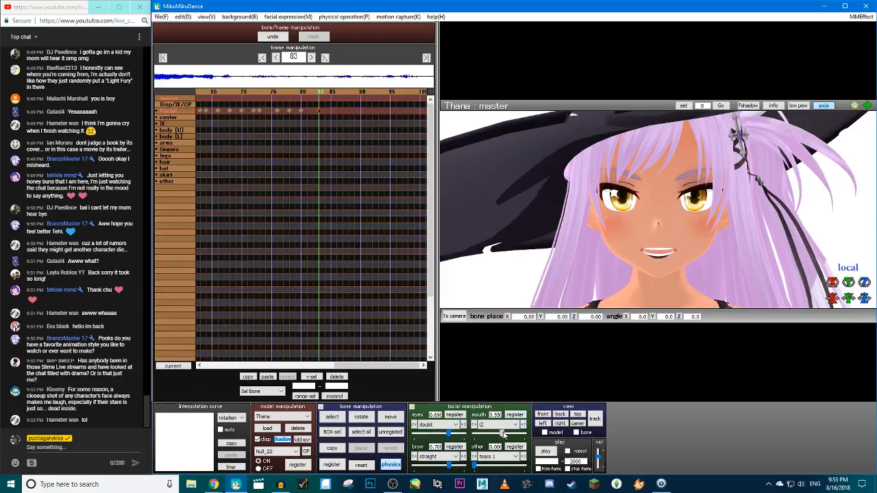
left_click(512, 416)
Step through frames 75 to 85 to examine how the mouth moves into the new shape
key("Left")
key("Left")
key("Left")
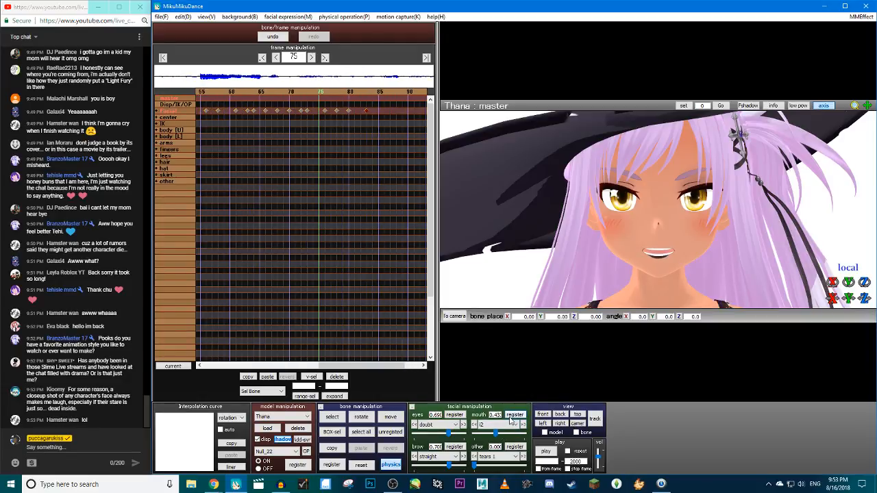
key("Right")
key("Right")
key("Right")
key("Right")
key("Right")
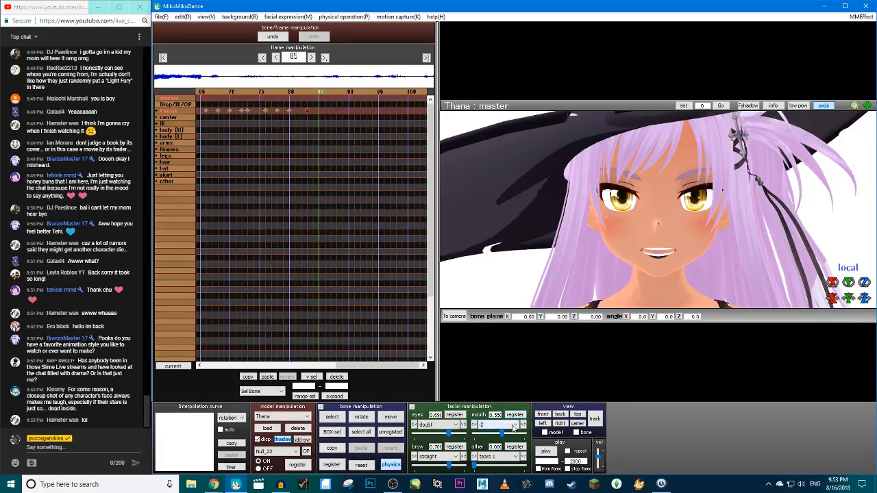
Browse the mouth morphs at frame 85, select e- and try raising it
left_click(514, 425)
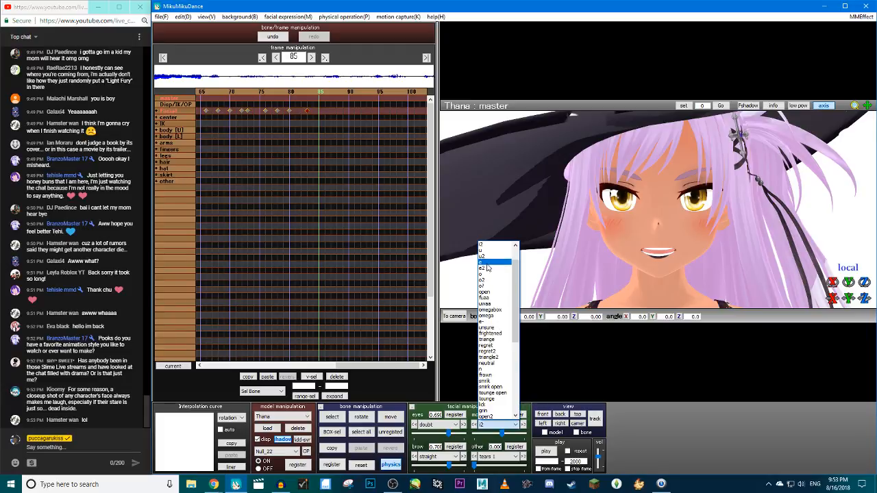
left_click(494, 264)
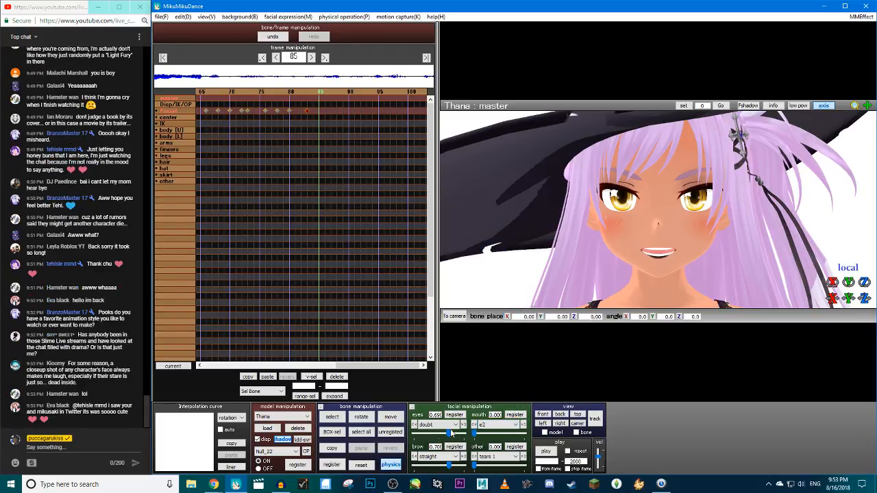
left_click(491, 428)
left_click(492, 426)
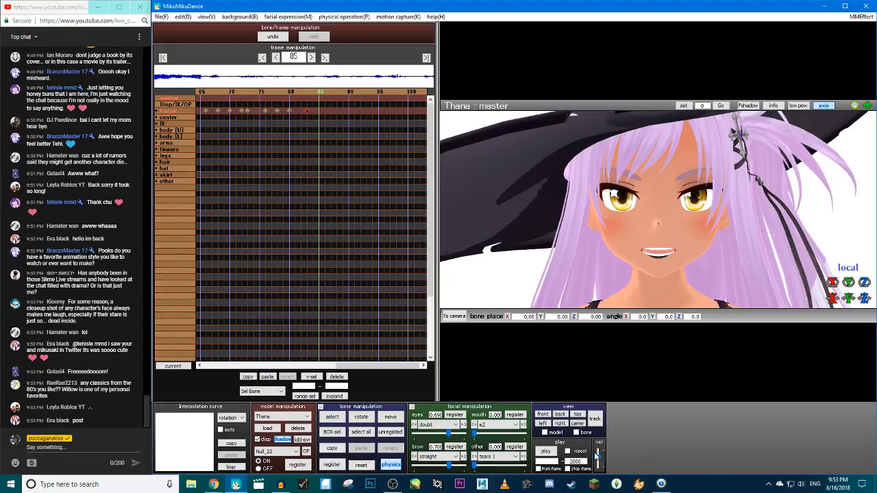
left_click(495, 425)
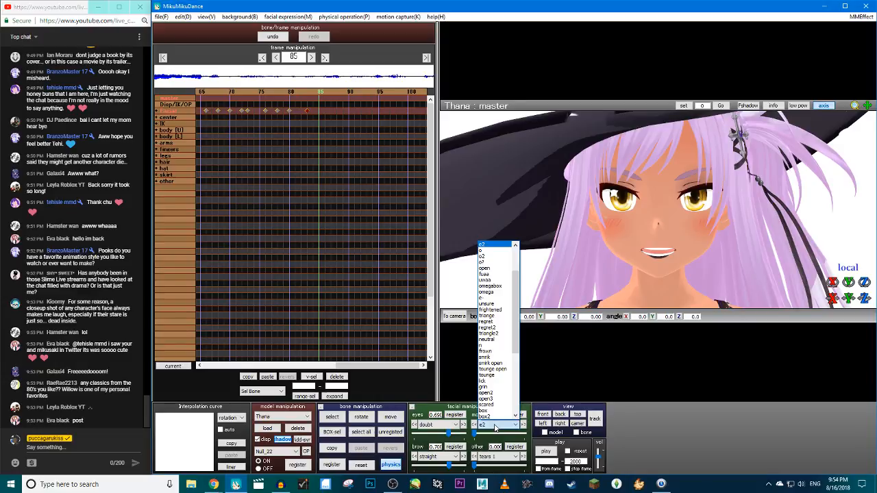
left_click(490, 298)
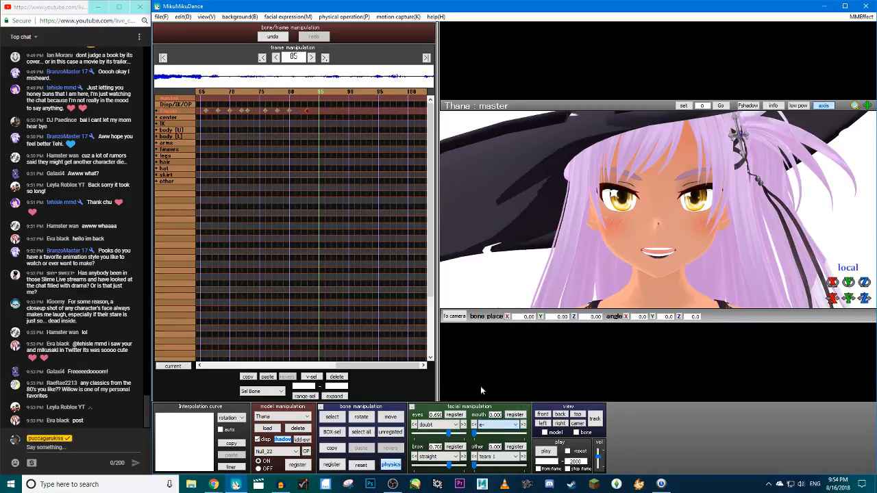
left_click_drag(474, 436, 513, 437)
Return to frame 83 with the e- mouth morph selected to check its keyframe
key("Left")
key("Left")
key("Left")
key("Left")
key("Left")
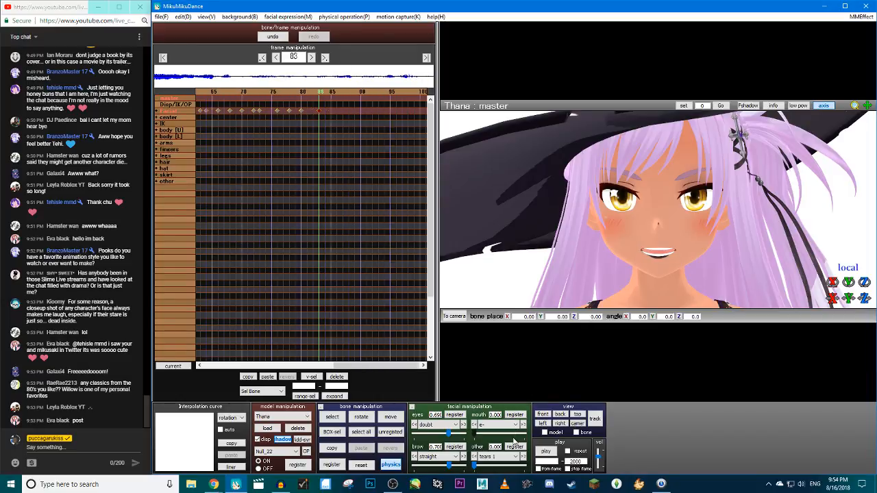
Slightly raise the e- mouth morph at frame 87 and register it as a facial keyframe
key("Left")
key("Left")
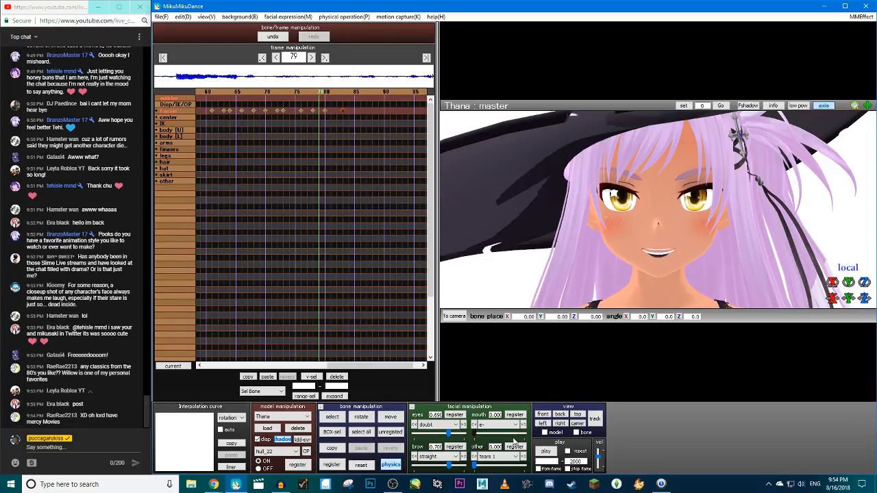
key("Right")
key("Right")
key("Right")
key("Right")
key("Right")
key("Right")
key("Right")
key("Right")
key("Right")
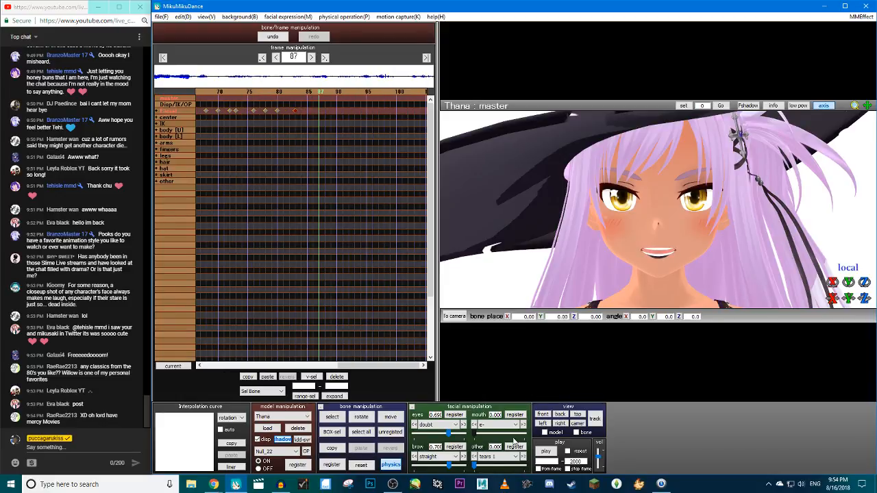
left_click_drag(514, 438, 487, 436)
left_click(515, 415)
Set the e- mouth morph to 0 at frame 83 and register it
key("Left")
key("Left")
key("Left")
key("Left")
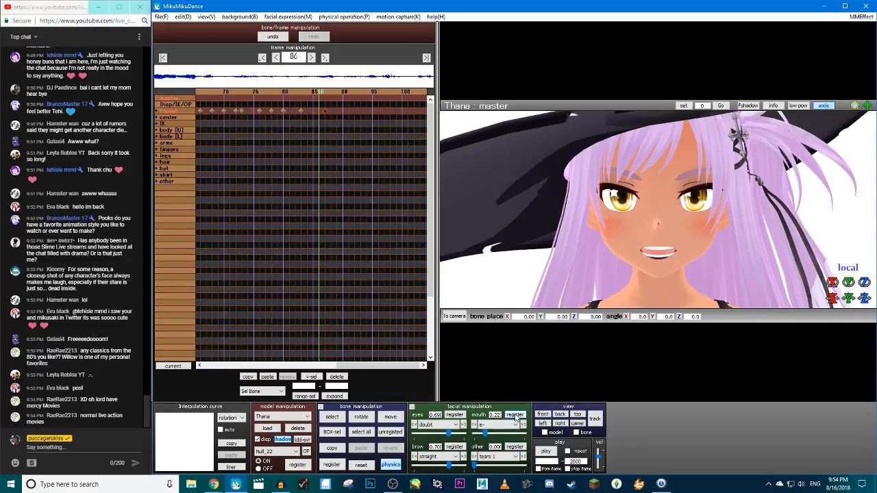
left_click_drag(496, 437, 514, 437)
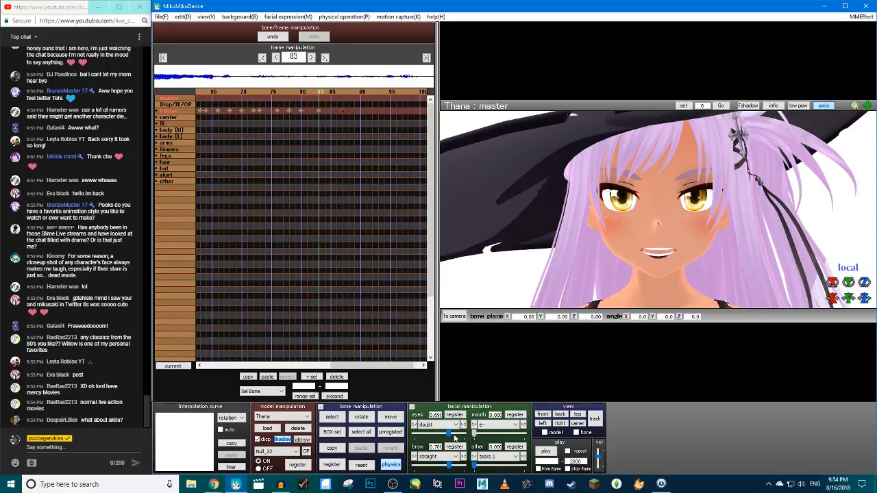
left_click(514, 415)
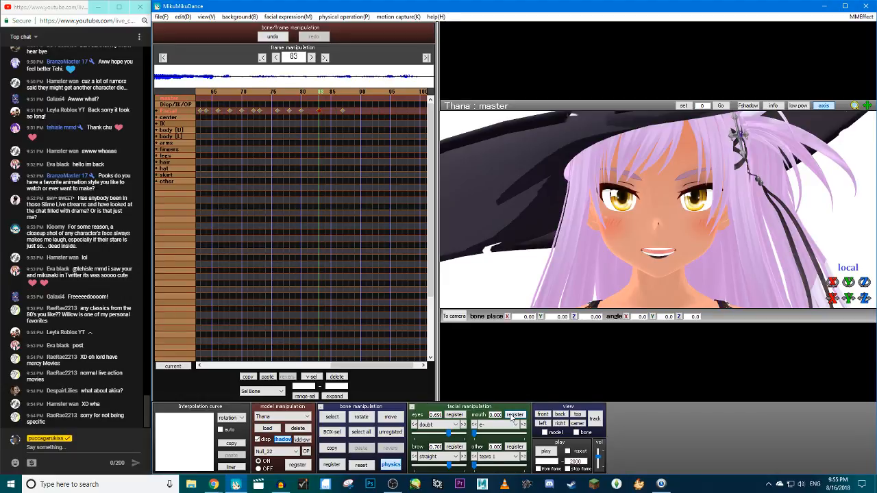
Play back the lip sync from around frame 69 twice to check the mouth timing
key("Left")
key("Left")
key("Left")
key("Left")
key("Left")
key("Left")
key("Left")
key("Left")
key("Left")
key("Left")
key("Left")
key("Left")
key("Left")
key("Left")
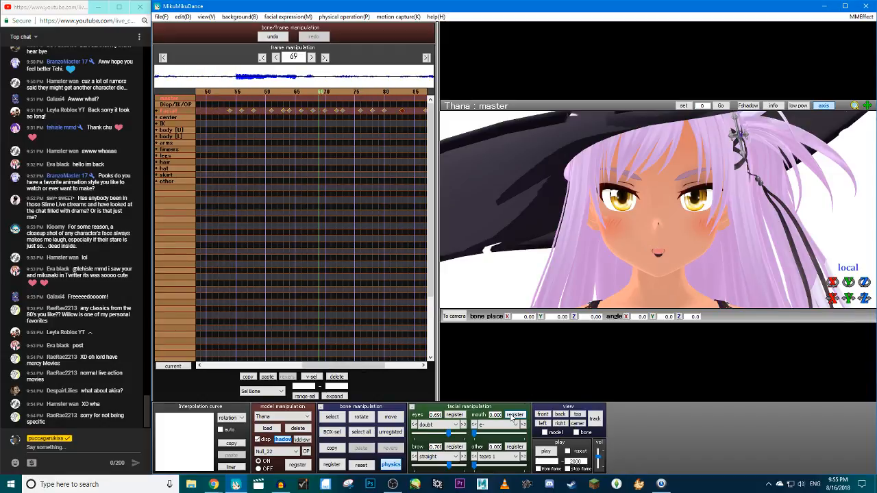
left_click(548, 452)
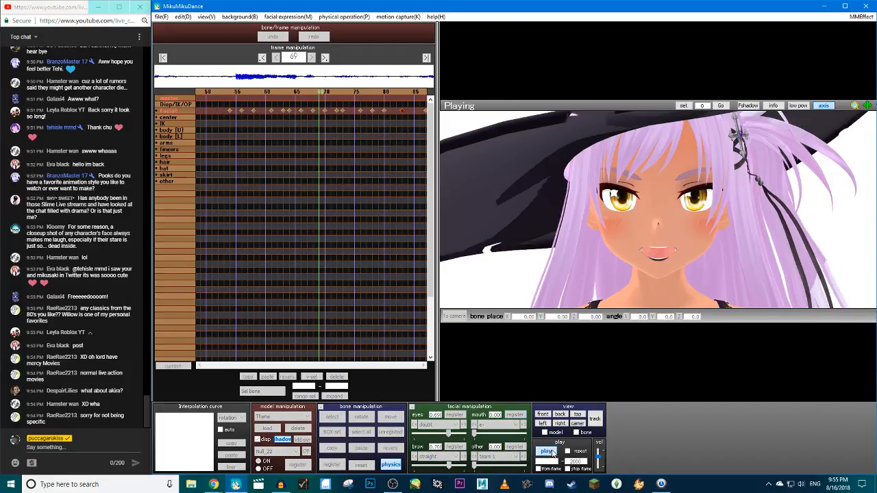
left_click(548, 452)
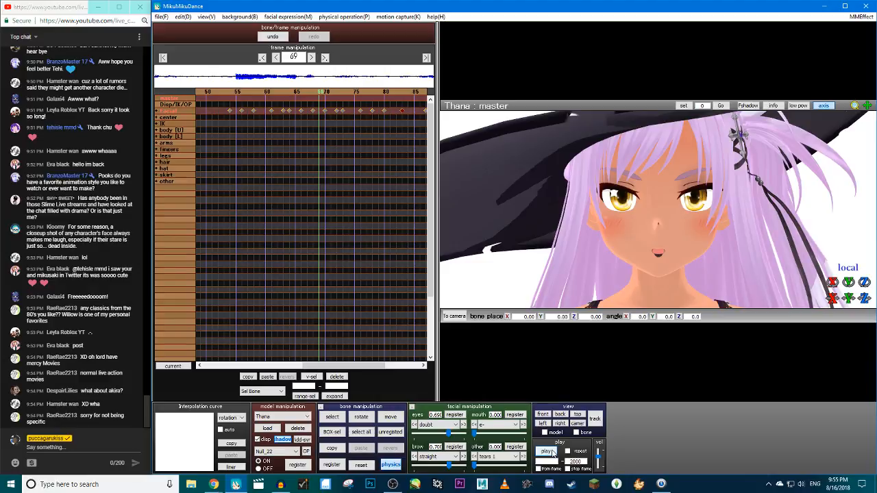
left_click(548, 452)
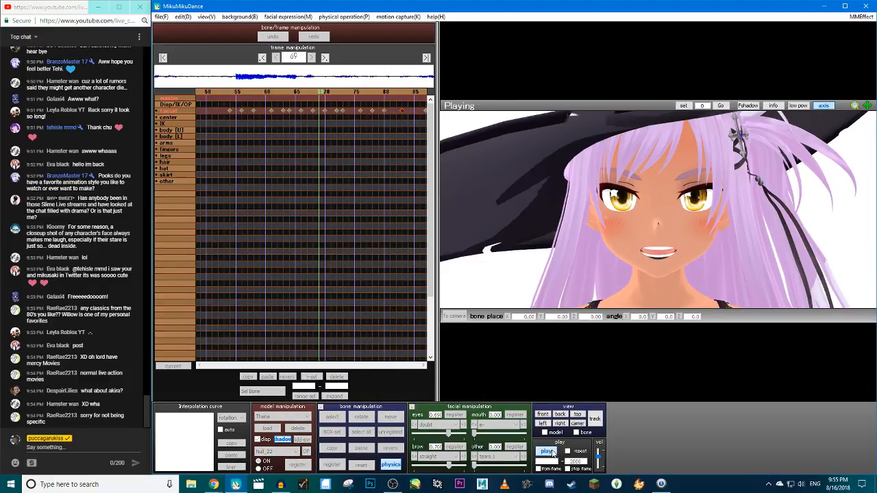
left_click(548, 452)
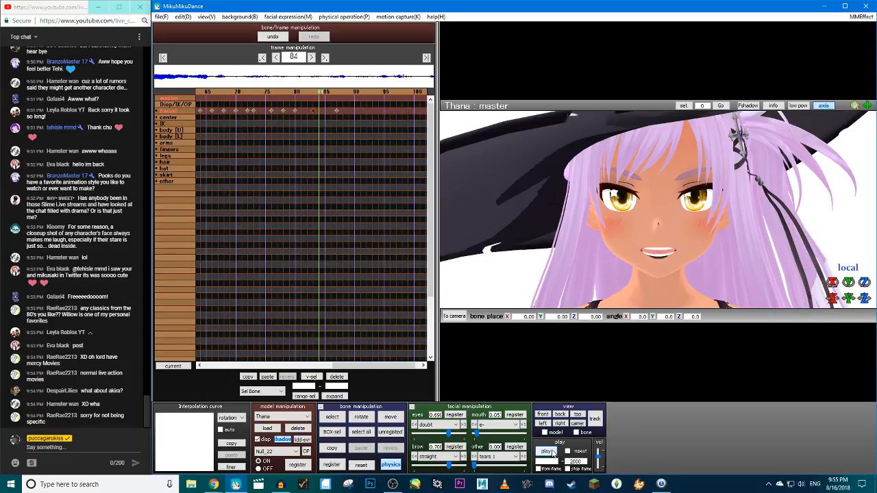
Register a facial keyframe at frame 89 with the e- mouth morph at 0
key("Right")
key("Right")
key("Right")
key("Right")
key("Right")
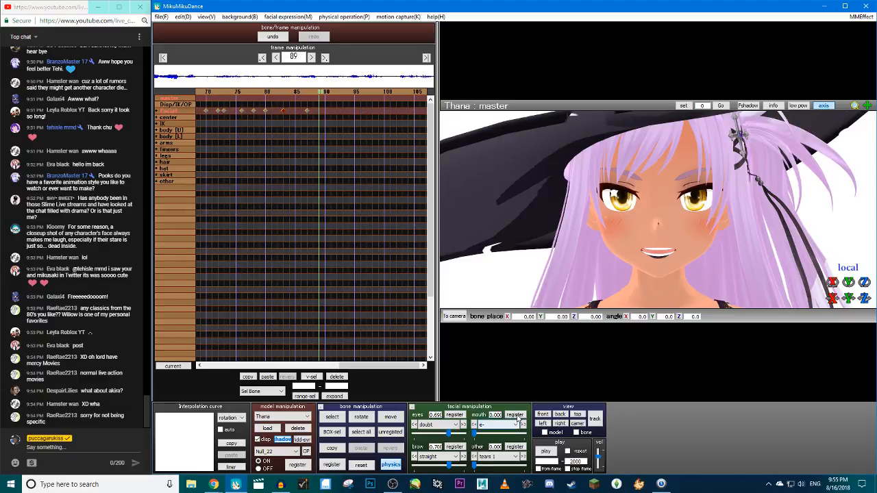
Set the a3 and i2 mouth morphs to 0 at frame 89
left_click(496, 425)
left_click(498, 252)
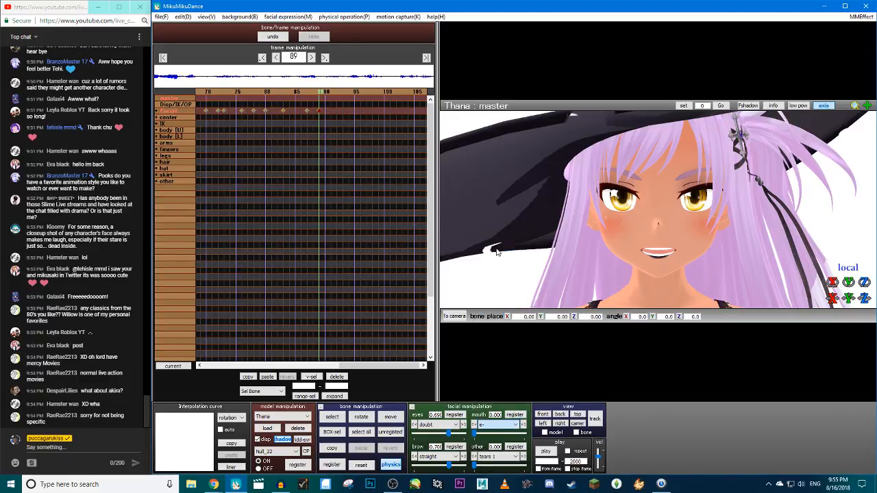
left_click(522, 424)
left_click_drag(492, 435, 472, 435)
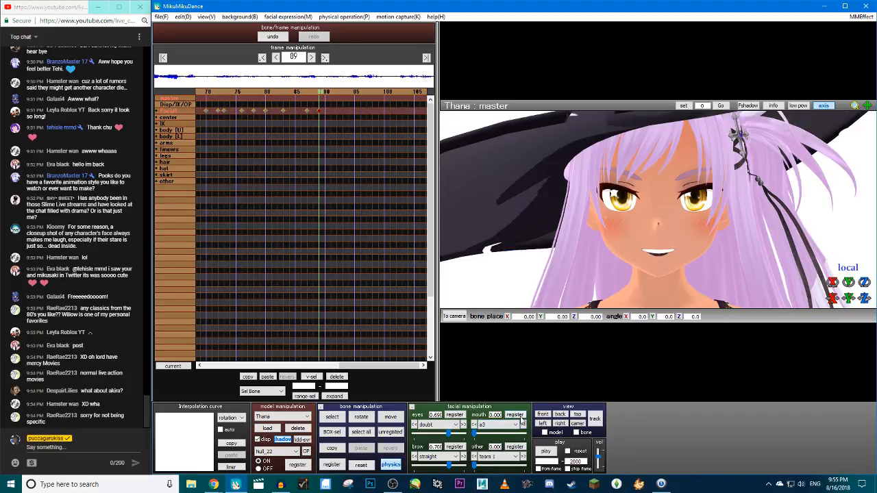
left_click(496, 424)
left_click(498, 267)
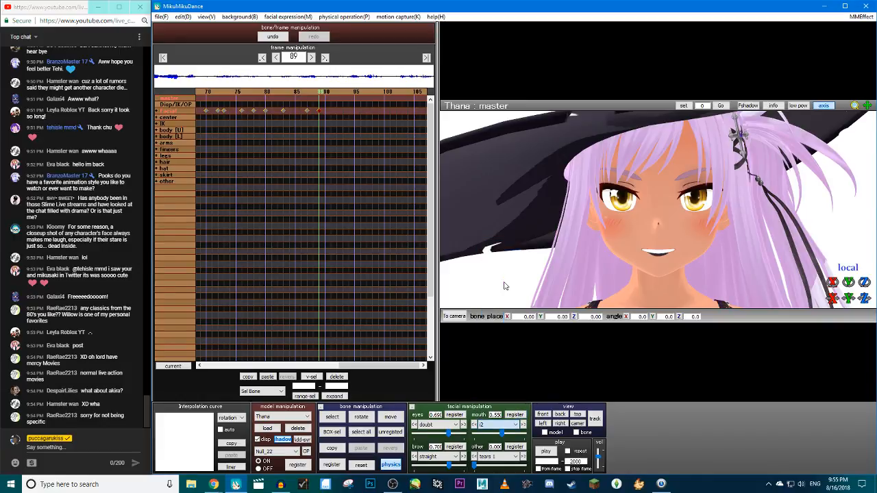
left_click_drag(501, 434, 473, 434)
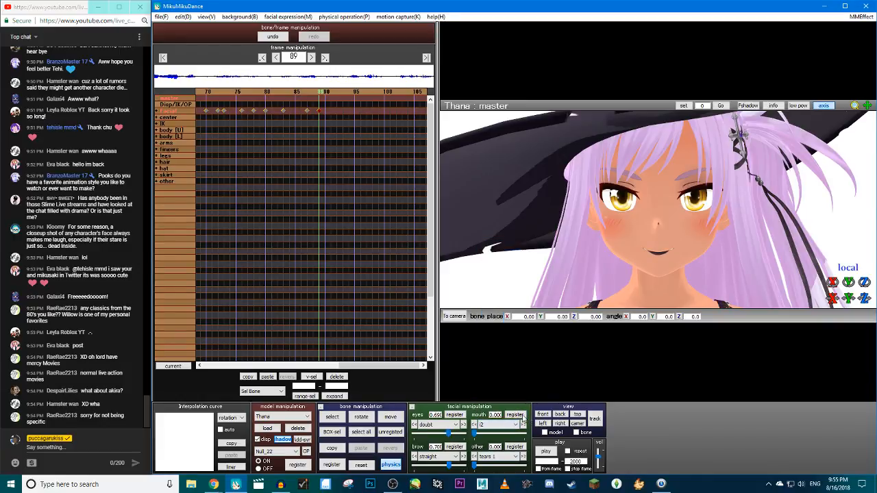
Place an o? mouth keyframe of 0.720 at frame 92, with the o? morph back at 0 on frame 89
left_click(495, 425)
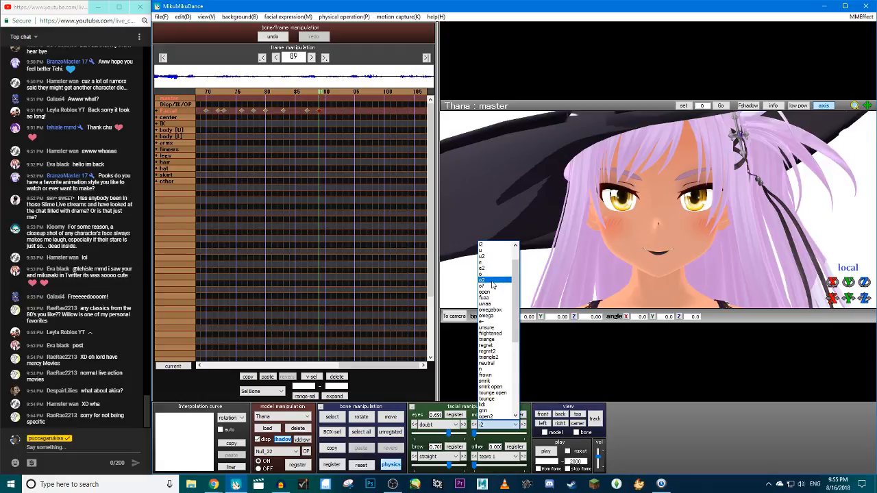
left_click(493, 279)
left_click_drag(474, 434, 510, 434)
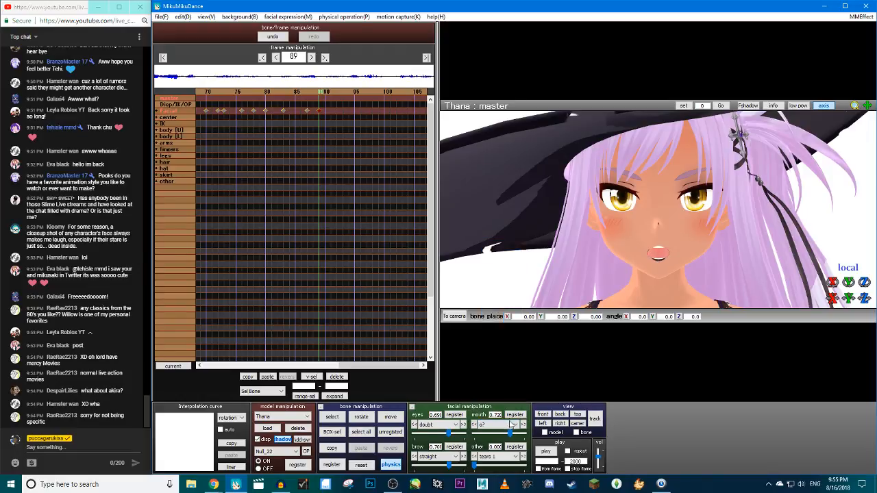
left_click(514, 415)
left_click_drag(319, 111, 338, 111)
left_click_drag(508, 435, 474, 435)
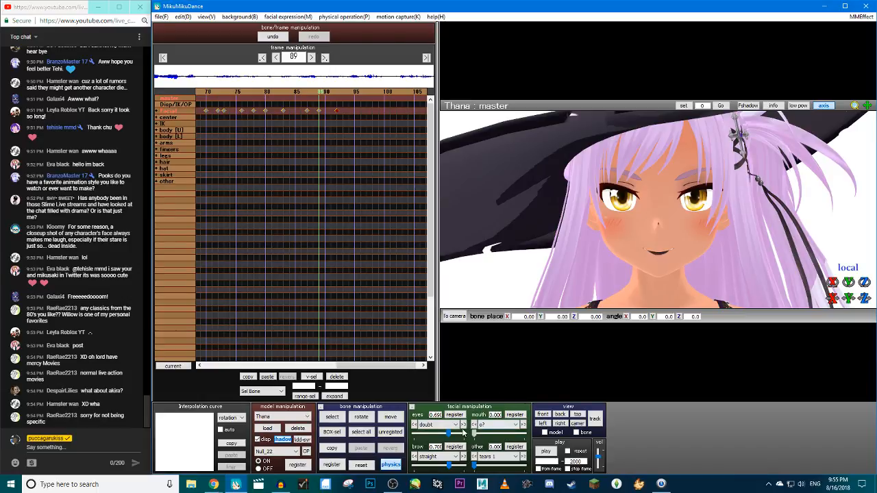
Set the o? mouth morph to 0 and register it as a facial keyframe at frame 95
key("Right")
key("Right")
key("Right")
key("Right")
key("Right")
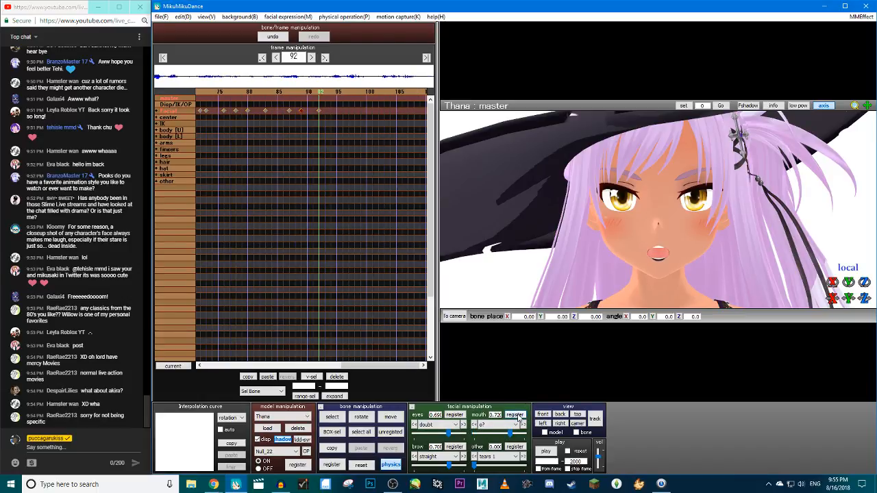
left_click_drag(510, 433, 473, 434)
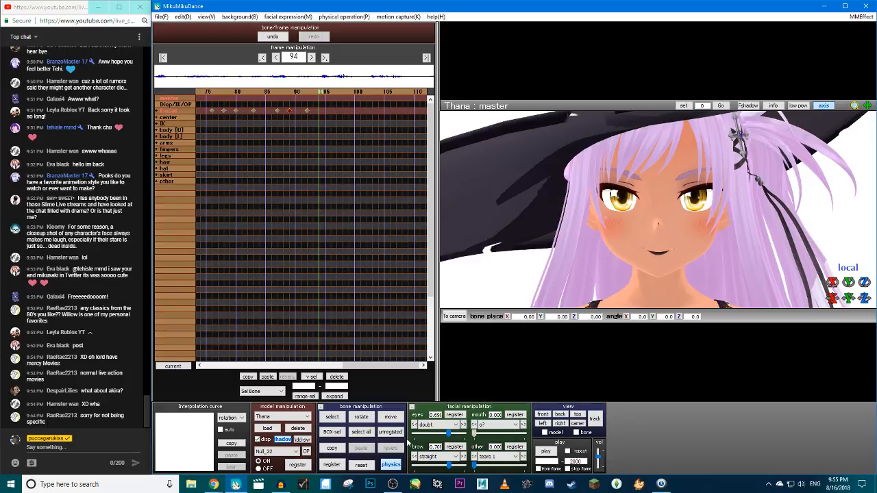
left_click(513, 414)
key("Right")
Set the i mouth morph to 1.000 at frame 95 and register it
left_click(499, 425)
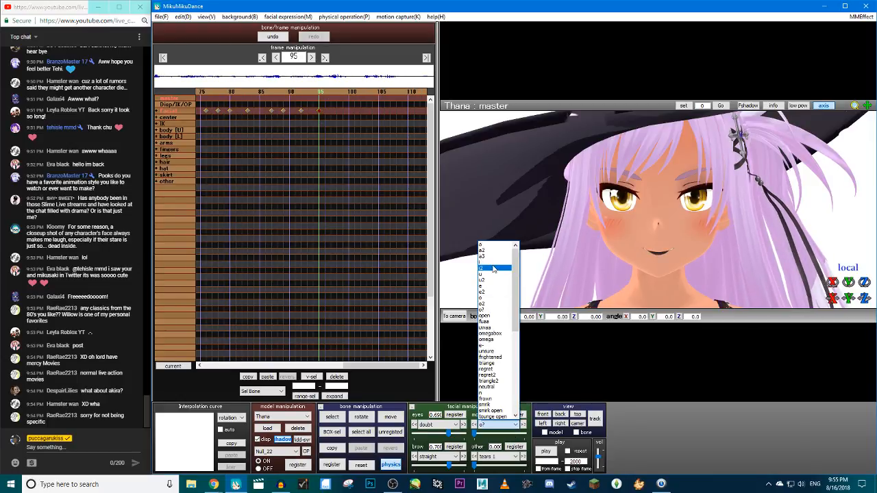
left_click(492, 267)
left_click_drag(473, 439, 525, 432)
left_click(473, 425)
left_click(520, 416)
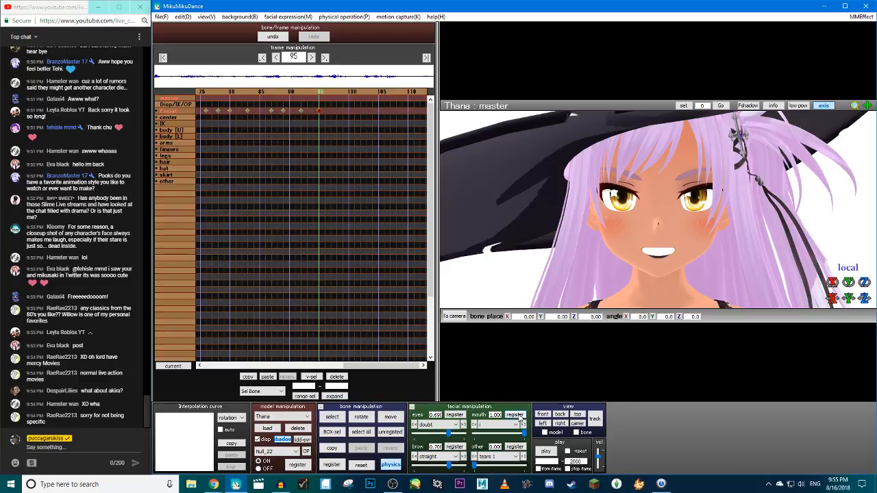
Set the i mouth morph to 0 at frame 94 and register it
key("Left")
key("Left")
key("Left")
key("Right")
key("Right")
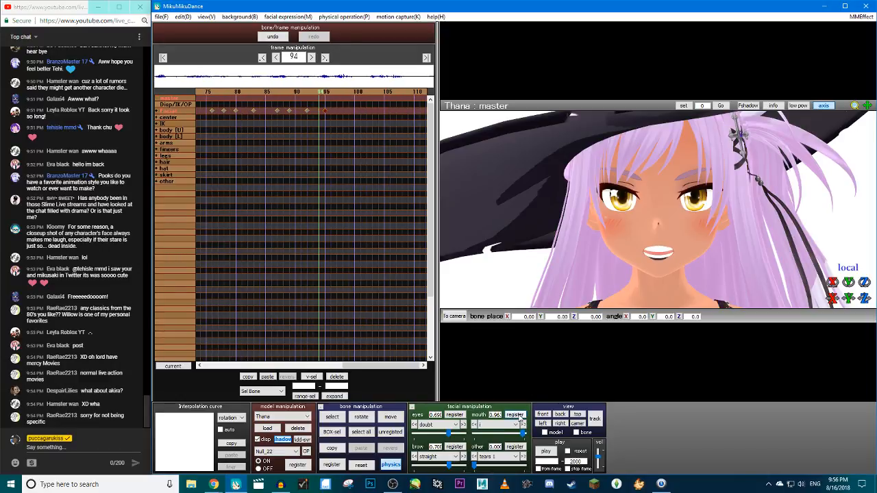
left_click_drag(522, 433, 439, 431)
left_click(514, 415)
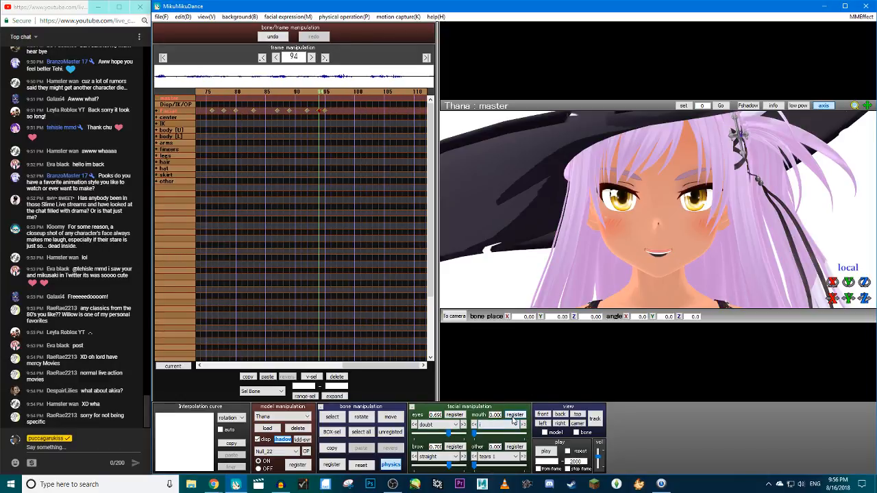
Shift the full i mouth keyframe from frame 95 to frame 96
key("Right")
key("Right")
key("Right")
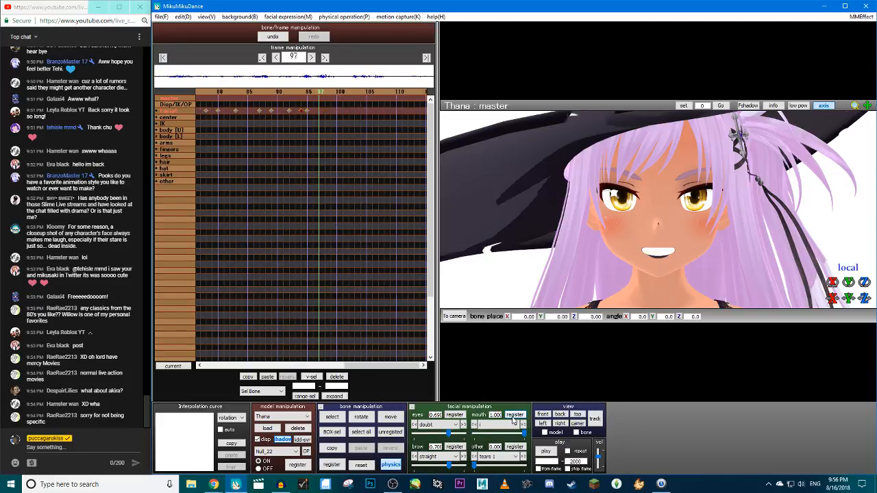
key("Left")
left_click(514, 415)
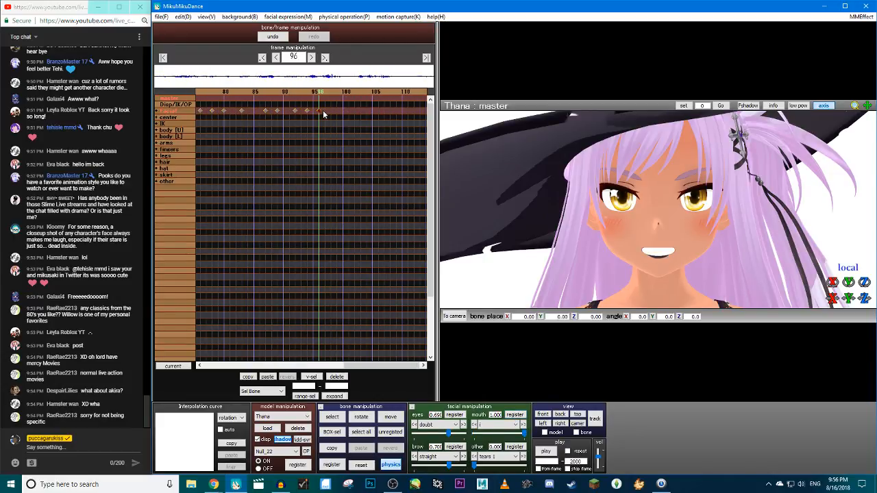
Preview the lip sync, reduce the i mouth morph to 0.740 at frame 96 and register it
left_click(550, 454)
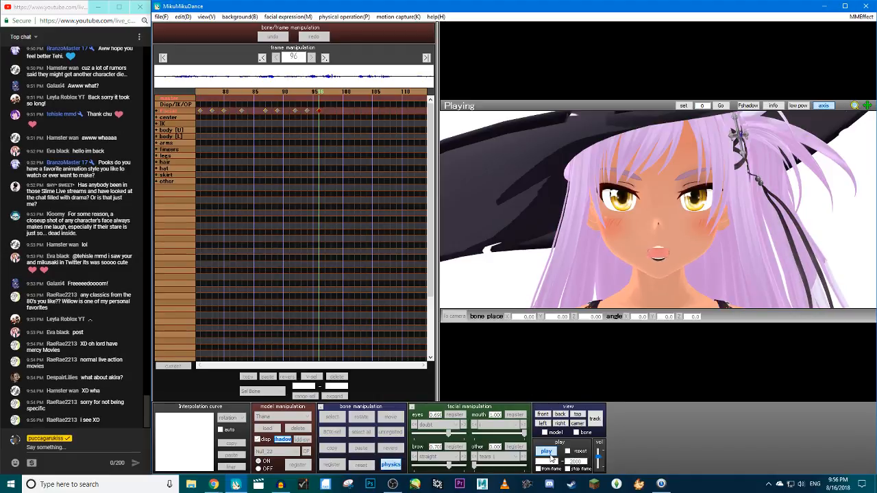
left_click(548, 454)
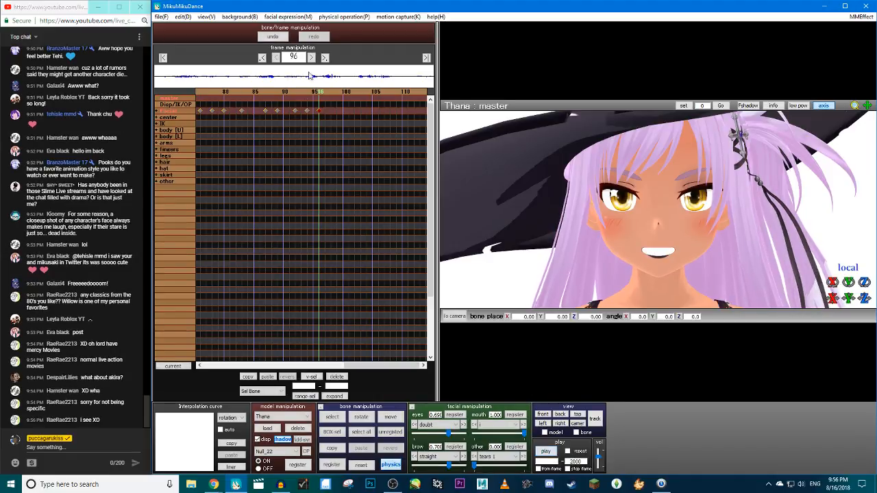
left_click_drag(510, 433, 512, 433)
left_click(518, 417)
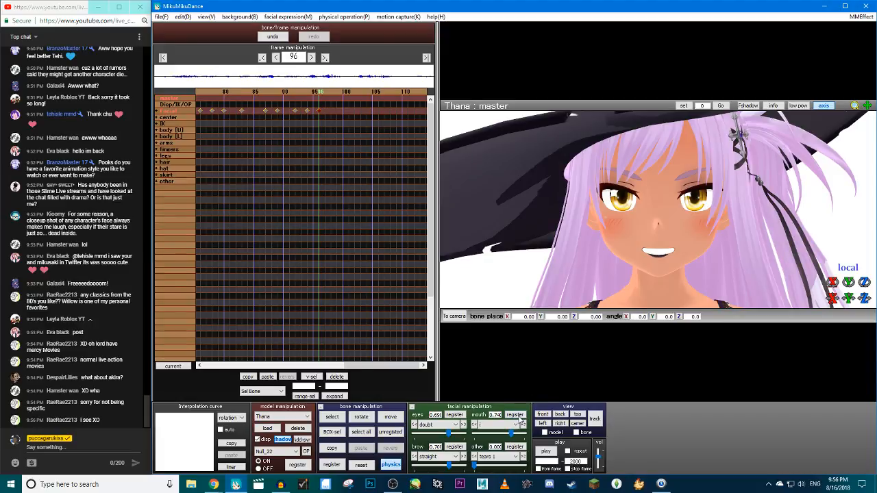
Move the facial keyframes at frames 92, 94 and 96 one frame earlier, to 91, 93 and 95
key("Left")
key("Left")
key("Left")
key("Left")
key("Left")
key("Left")
key("Left")
key("Left")
key("Right")
key("Right")
key("Right")
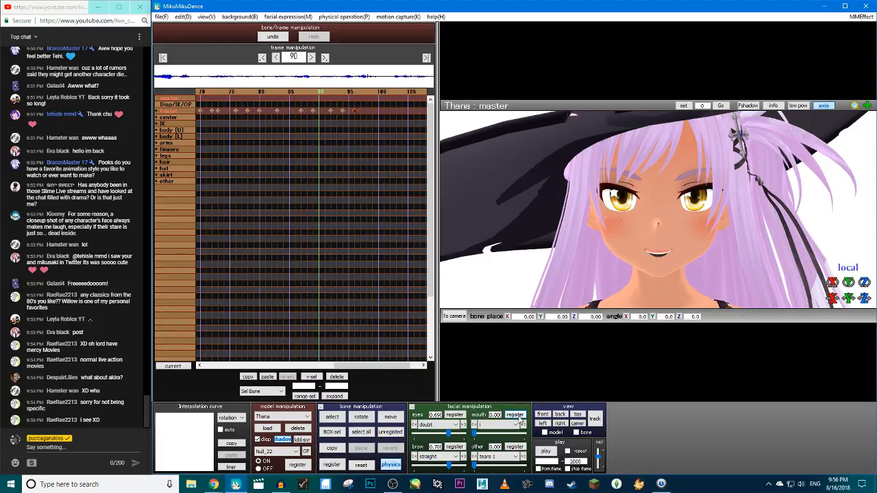
left_click(515, 415)
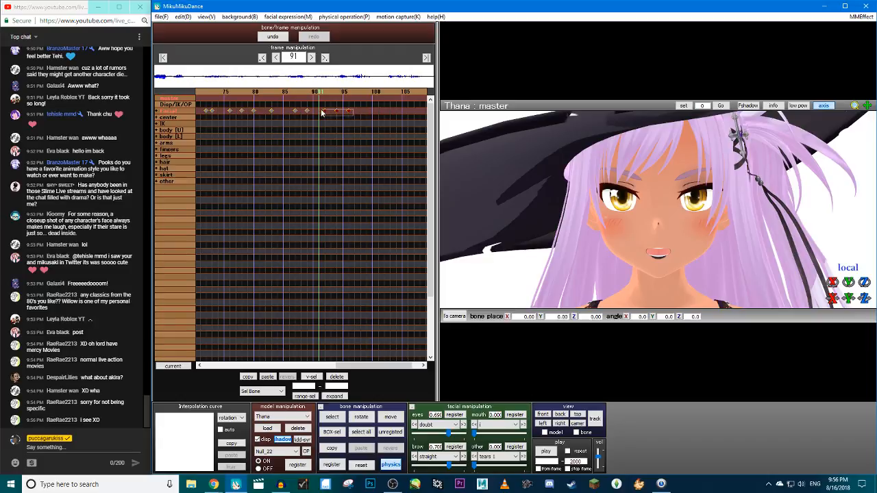
key("Right")
key("Right")
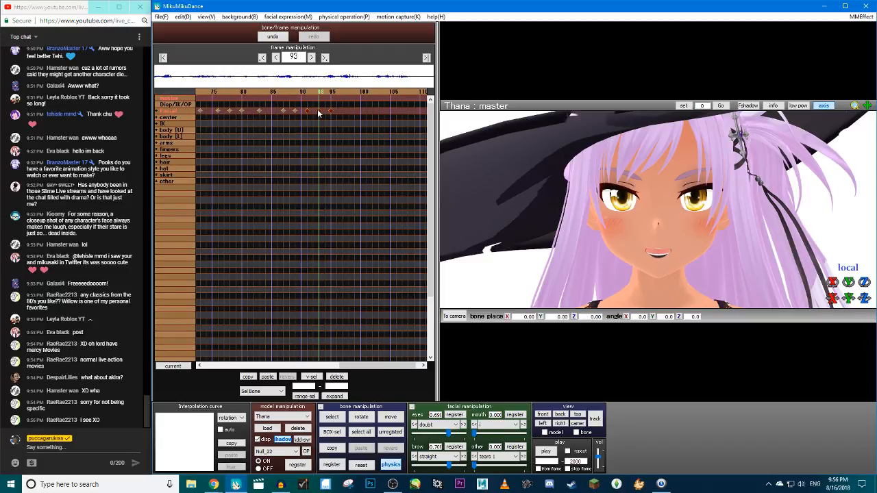
Step through the shifted mouth keyframes and play back the lip sync to check their timing
key("Right")
key("Right")
key("Right")
key("Right")
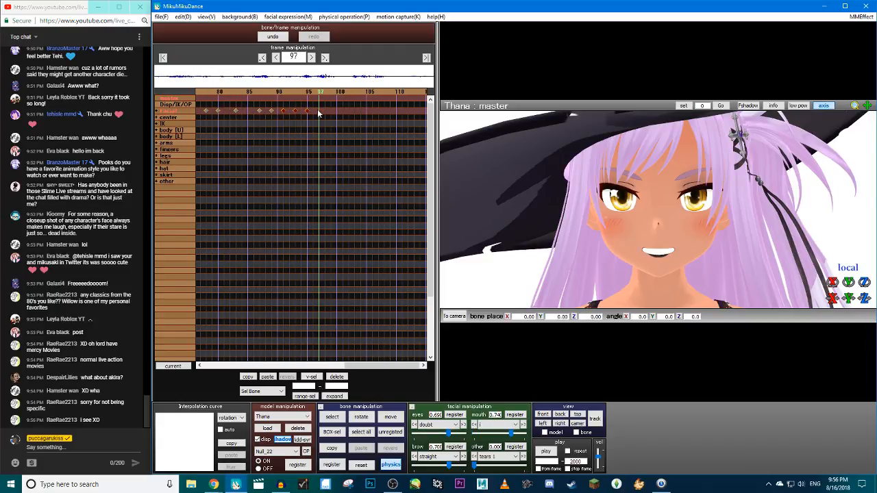
left_click(551, 451)
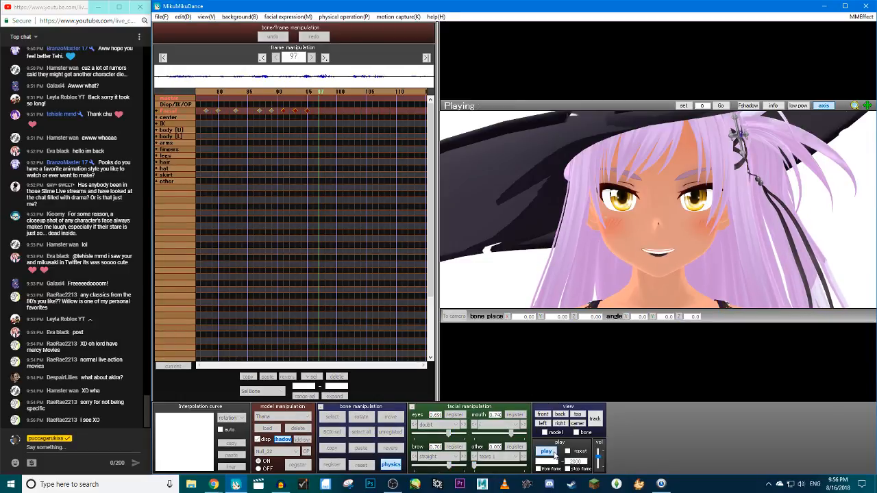
left_click(546, 453)
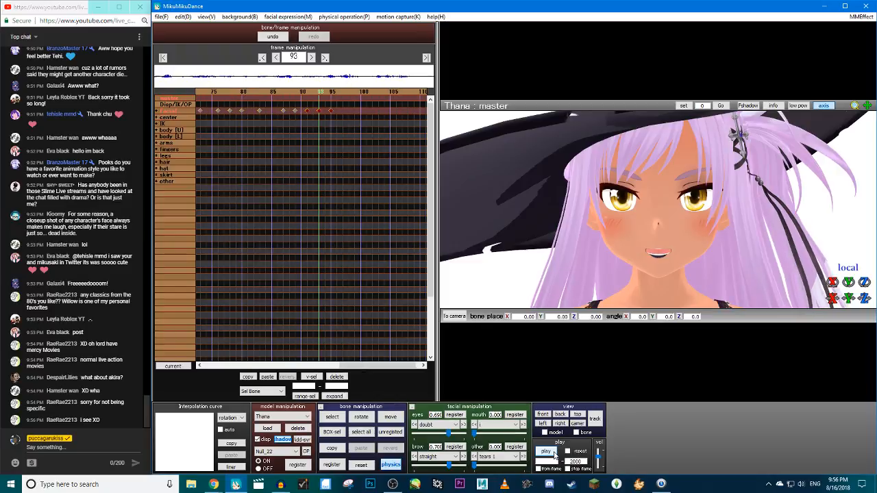
Step back and forth through the facial keyframes between frames 85 and 95 to check the mouth shapes
key("Right")
key("Right")
key("Right")
key("Right")
key("Right")
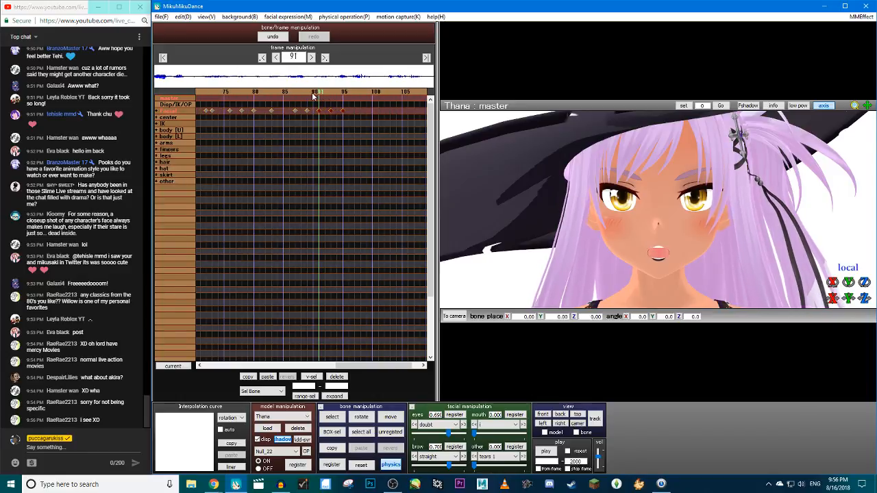
key("Left")
key("Left")
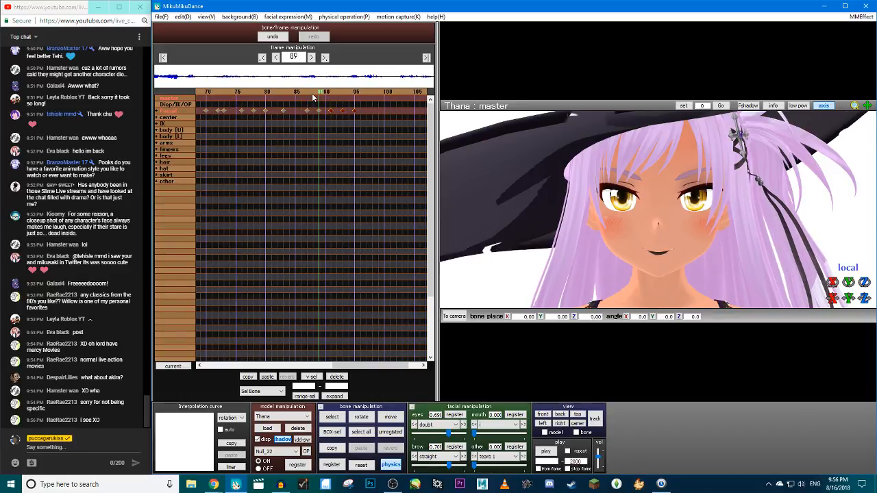
key("Right")
key("Right")
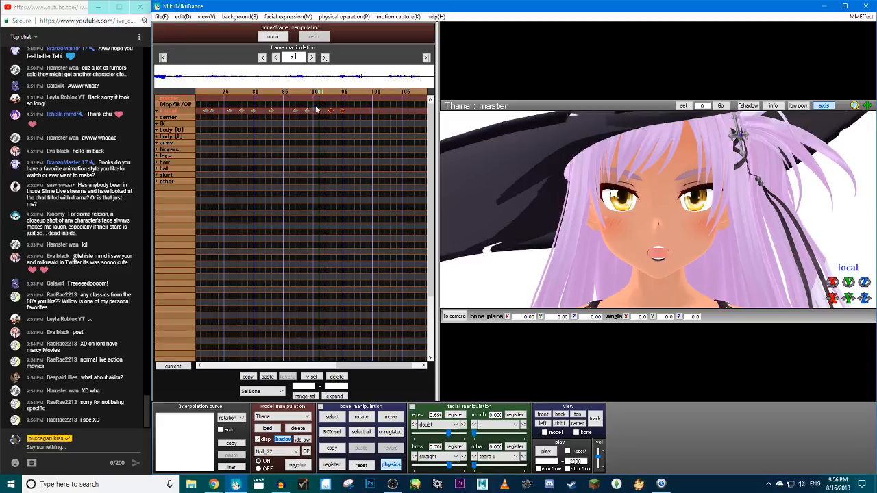
key("Left")
key("Left")
key("Left")
key("Left")
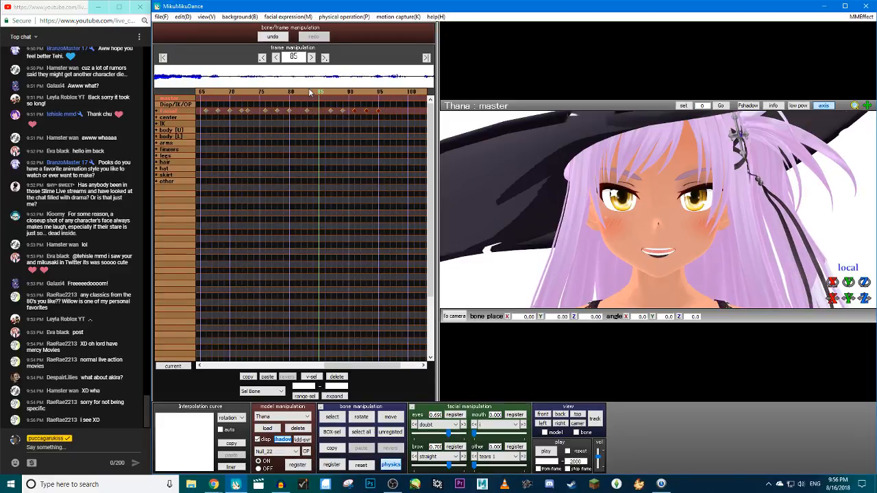
key("Right")
key("Right")
key("Right")
key("Right")
key("Right")
key("Right")
key("Right")
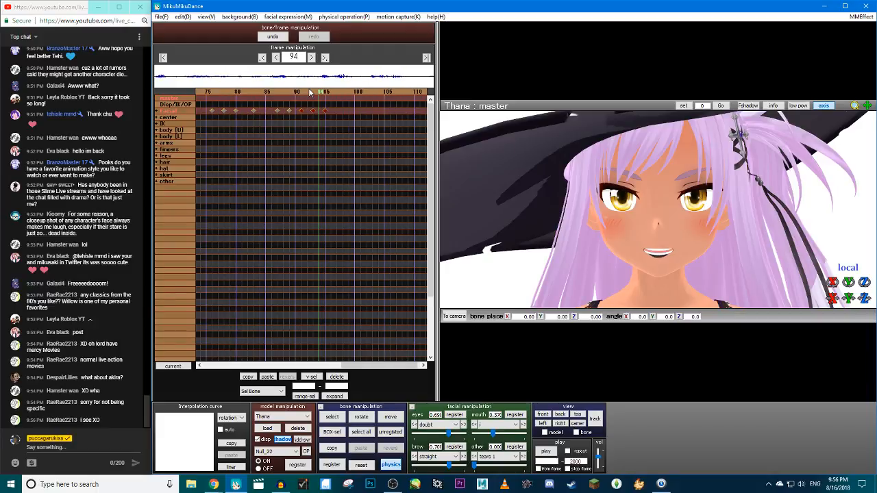
Move the i mouth keyframe from frame 95 to frame 94 and play back the lip sync
left_click_drag(325, 111, 304, 111)
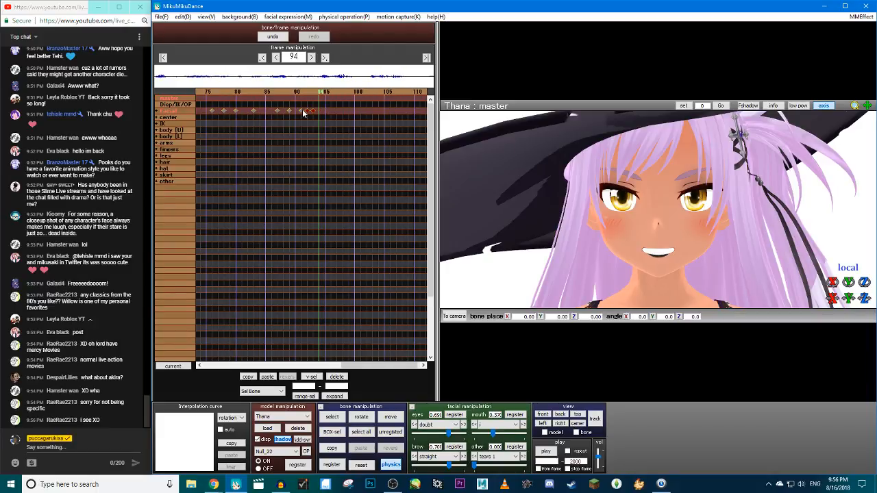
left_click(542, 452)
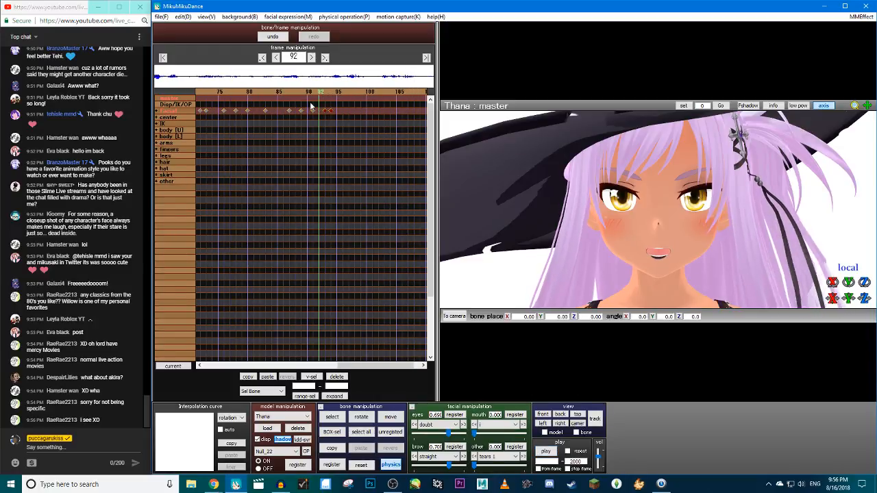
Copy a mouth keyframe, paste it at frame 92 and preview the lip sync
left_click(250, 379)
left_click(270, 380)
key("Right")
key("Right")
key("Right")
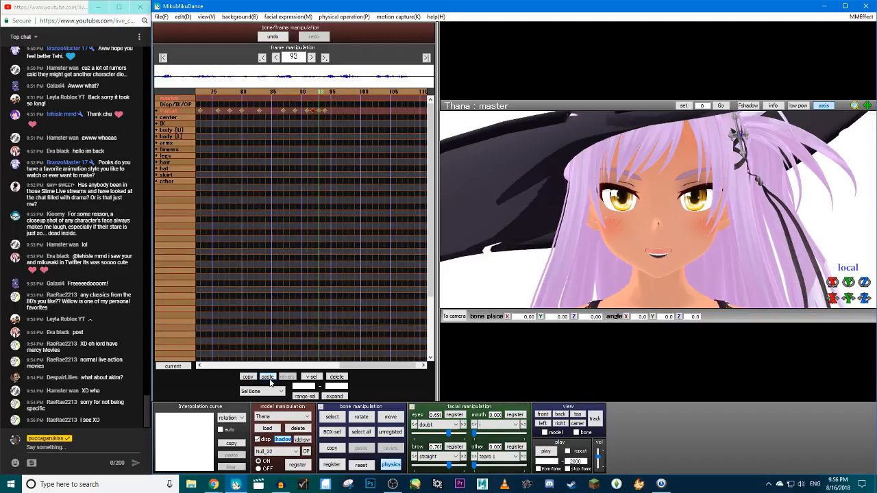
left_click(544, 452)
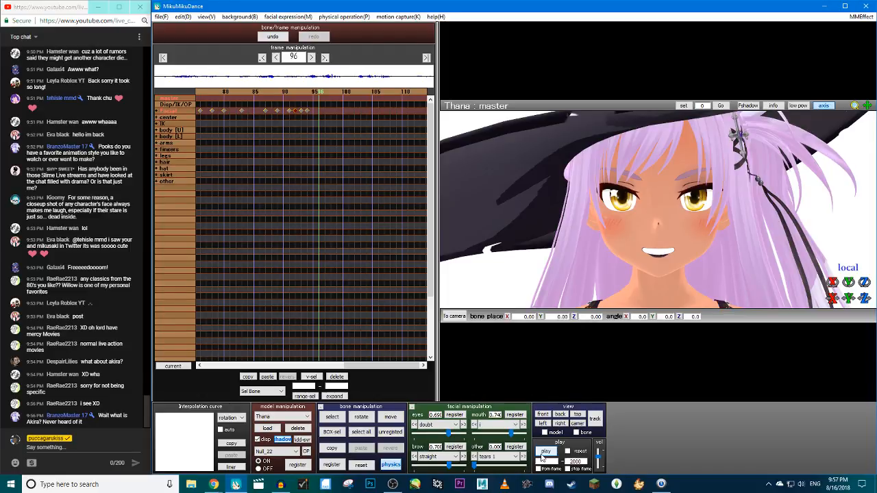
Step backward and forward through the mouth keyframes up to frame 96 to examine the transitions
key("Left")
key("Left")
key("Left")
key("Left")
key("Left")
key("Left")
key("Left")
key("Left")
key("Left")
key("Left")
key("Left")
key("Left")
key("Left")
key("Left")
key("Left")
key("Left")
key("Left")
key("Left")
key("Left")
key("Left")
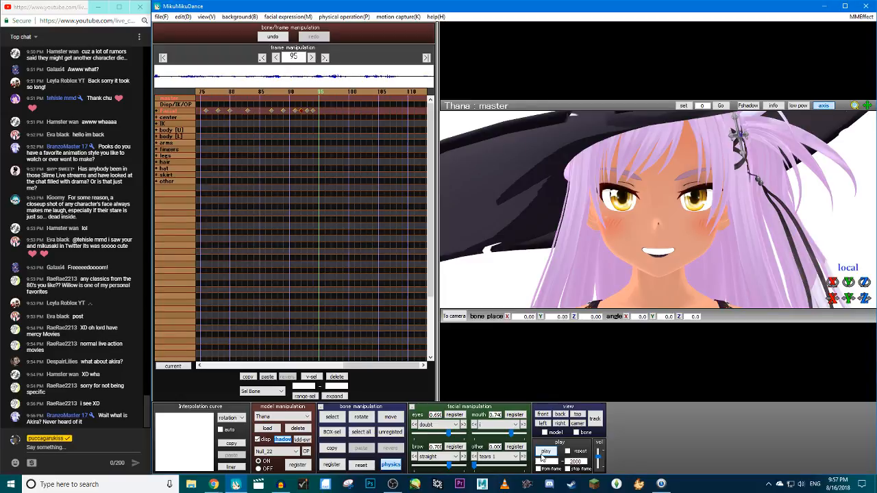
key("Right")
key("Right")
key("Right")
key("Right")
key("Right")
key("Right")
key("Right")
key("Right")
key("Right")
key("Right")
key("Right")
key("Right")
key("Right")
key("Right")
key("Right")
key("Right")
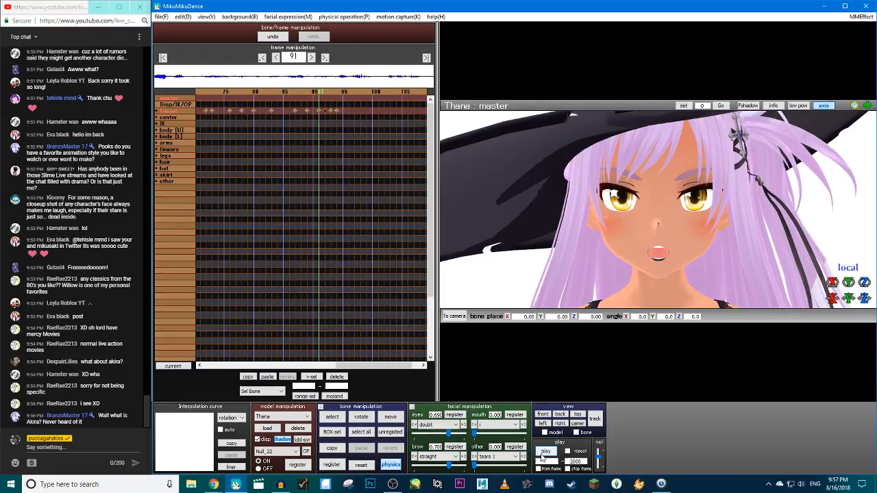
key("Right")
key("Right")
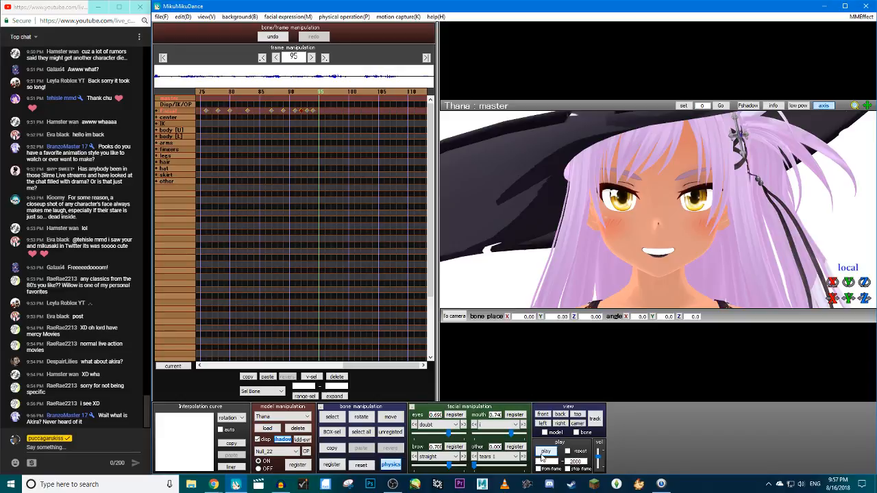
key("Right")
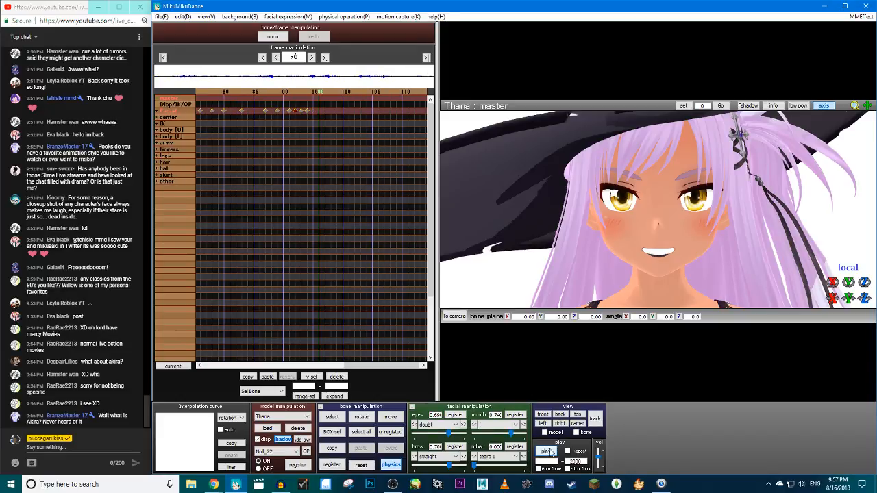
At frame 96, register the a mouth morph at 0.560 and the i mouth morph at 0.000
left_click_drag(511, 433, 502, 437)
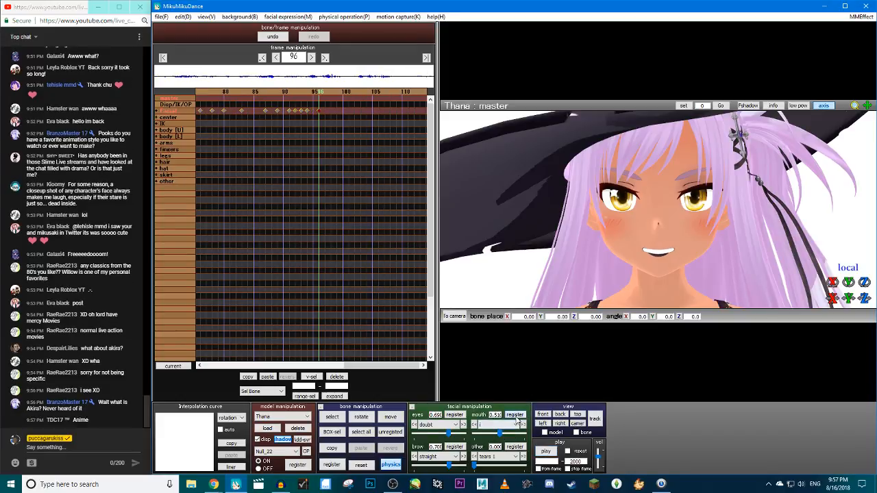
left_click(496, 425)
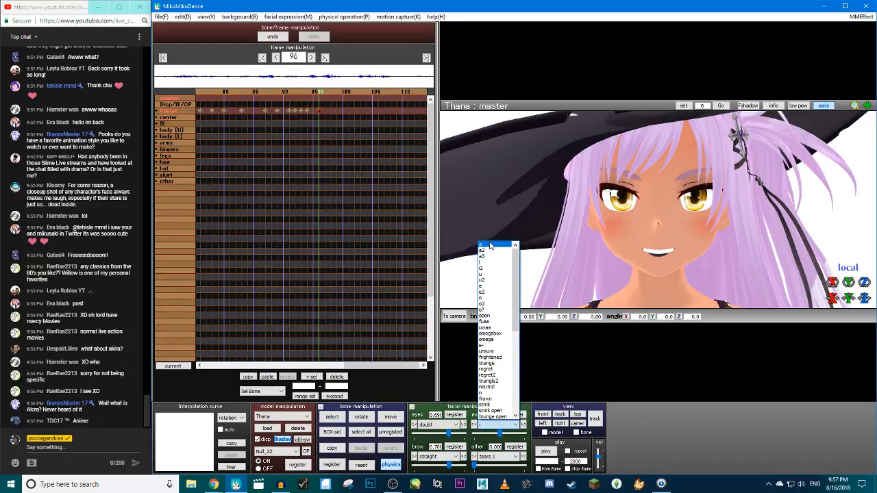
left_click(484, 245)
left_click_drag(473, 433, 442, 437)
left_click(518, 415)
left_click(522, 424)
left_click(522, 424)
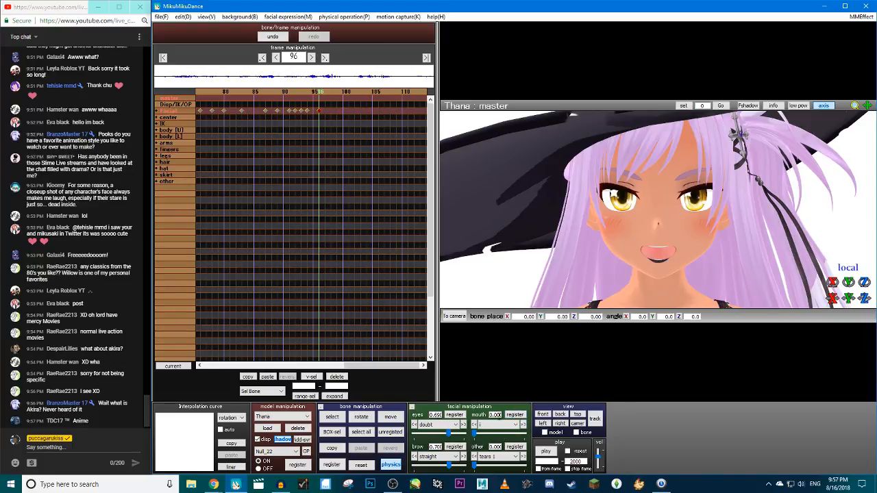
left_click(514, 416)
Register the a mouth morph at 0.000 on frame 94
left_click(306, 106)
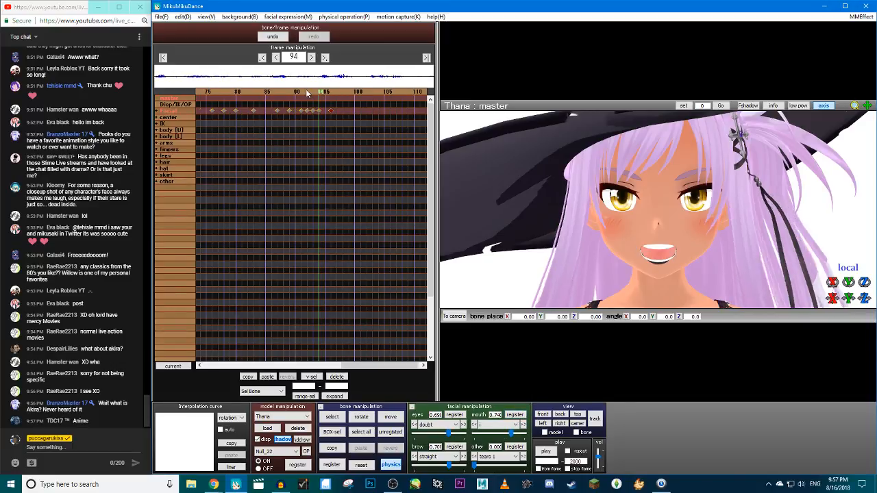
left_click(495, 425)
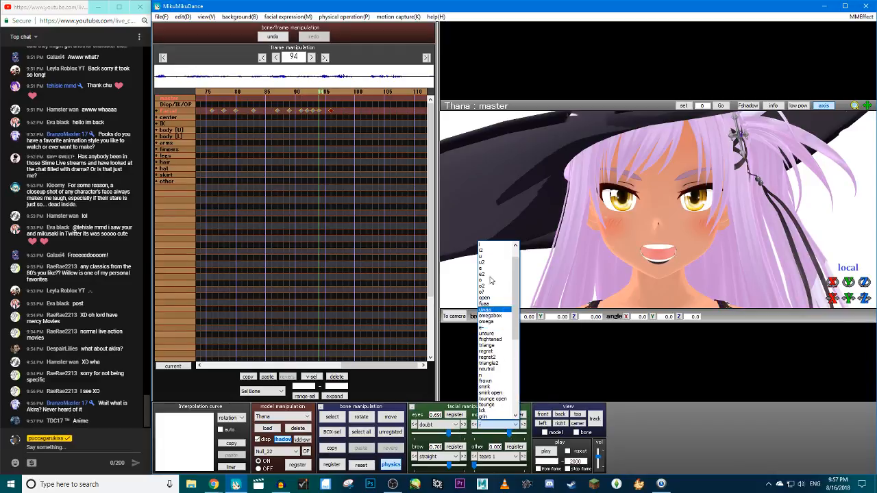
left_click(486, 245)
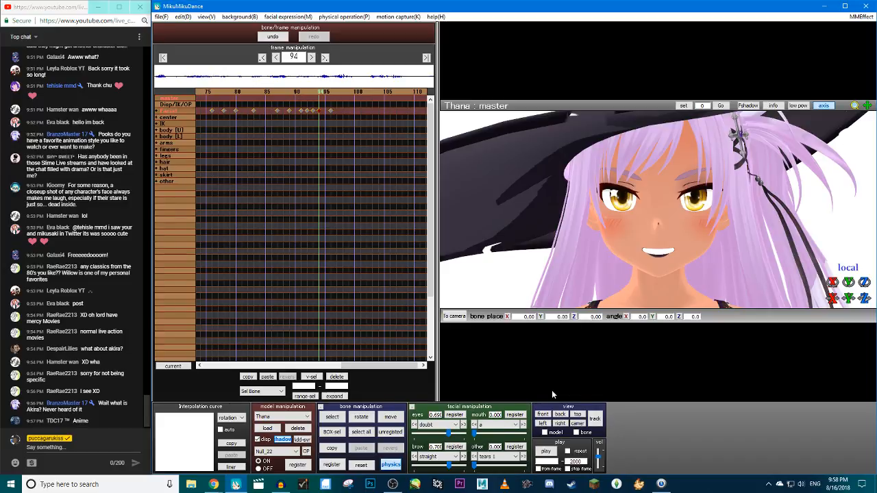
Play back the lip sync repeatedly to check the new a mouth shape against the audio
left_click(545, 453)
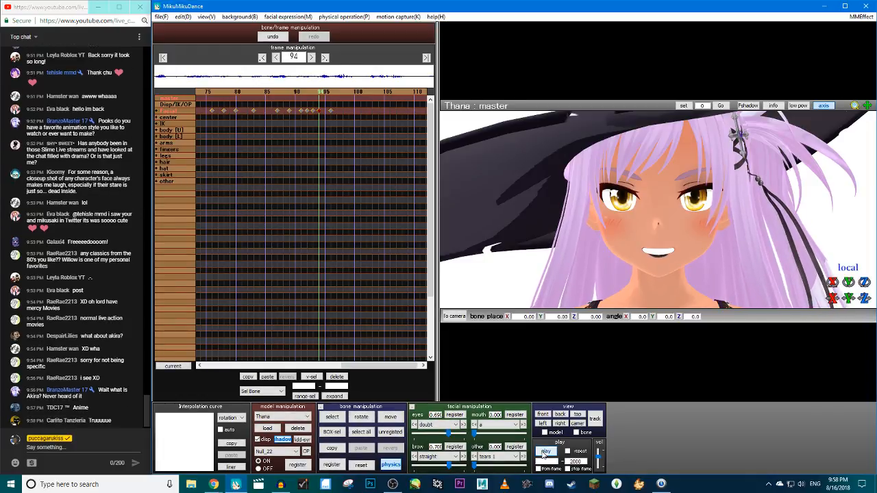
left_click(545, 453)
left_click(545, 453)
left_click(544, 453)
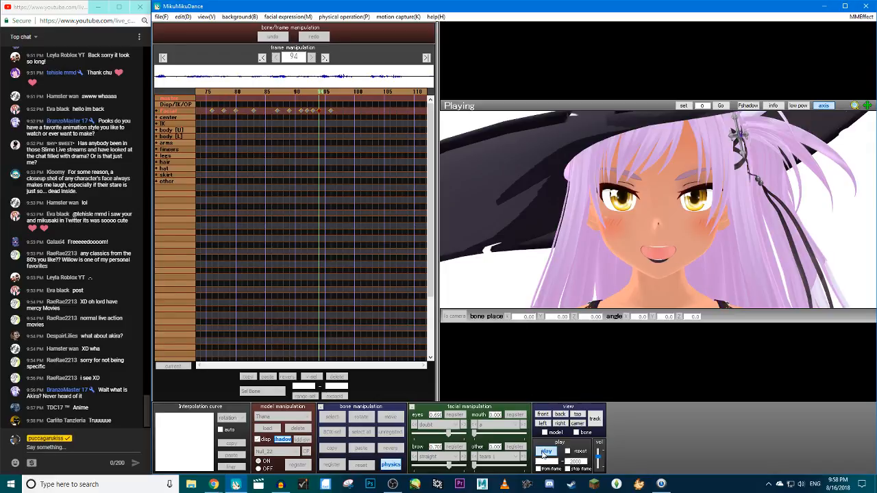
left_click(543, 455)
Increase the a mouth morph to 0.640 at frame 99 and register it
key("Right")
key("Right")
key("Right")
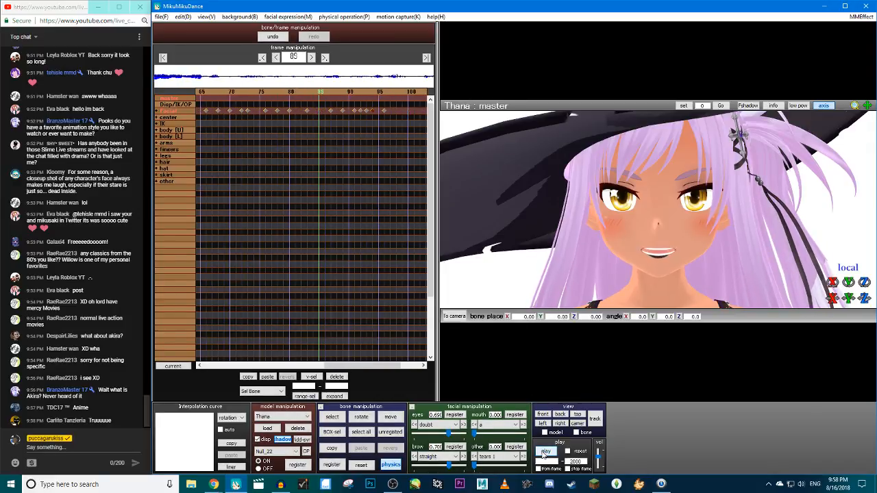
key("Right")
key("Right")
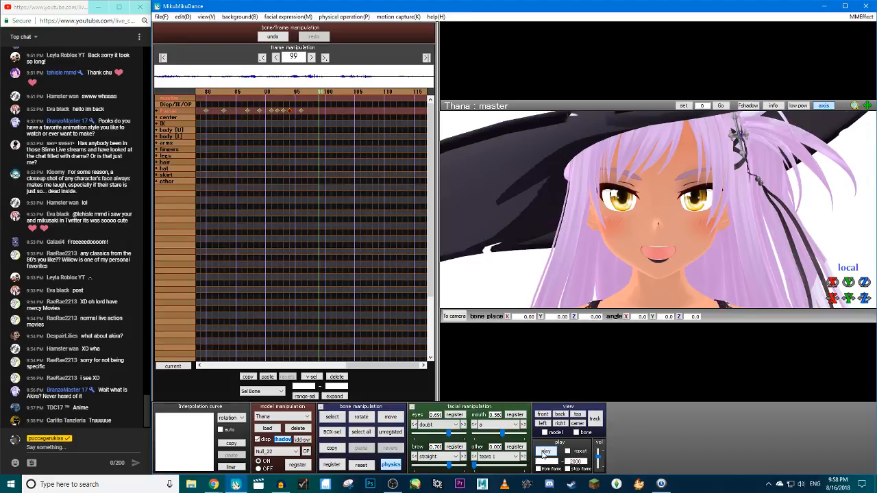
left_click_drag(502, 433, 506, 433)
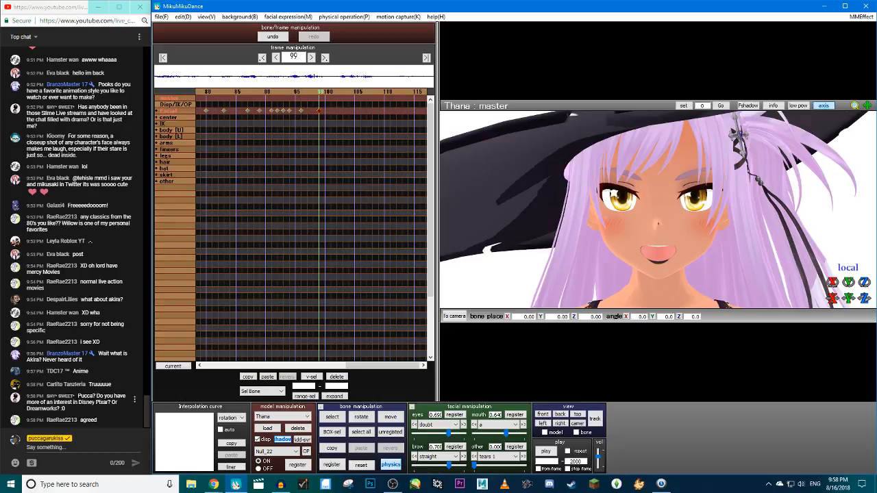
left_click_drag(78, 402, 108, 402)
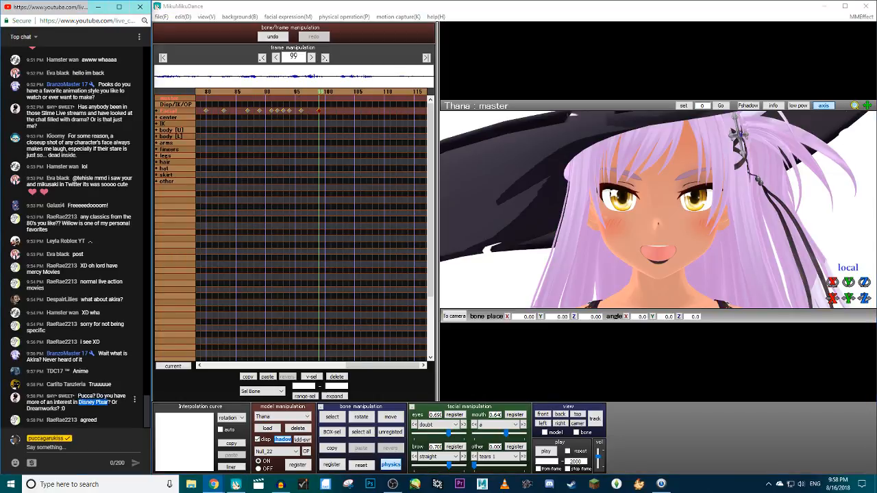
left_click(107, 402)
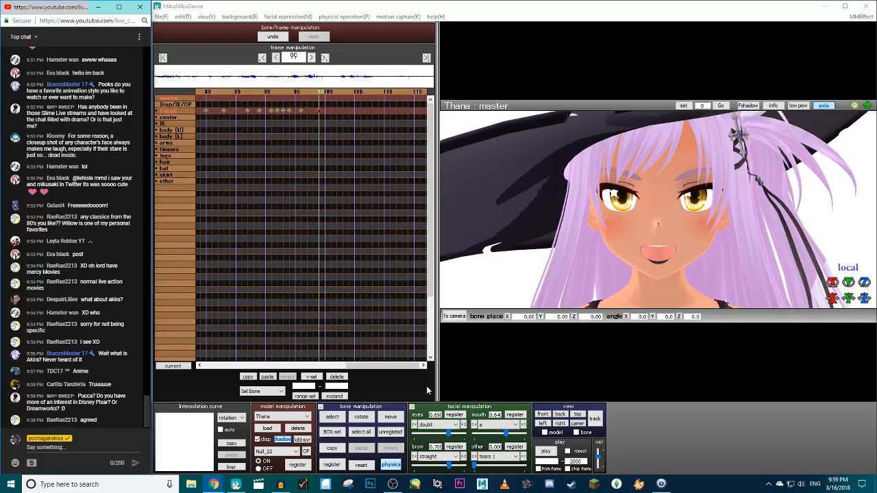
Play back the animation several times to check the lip sync up to frame 99
left_click(546, 453)
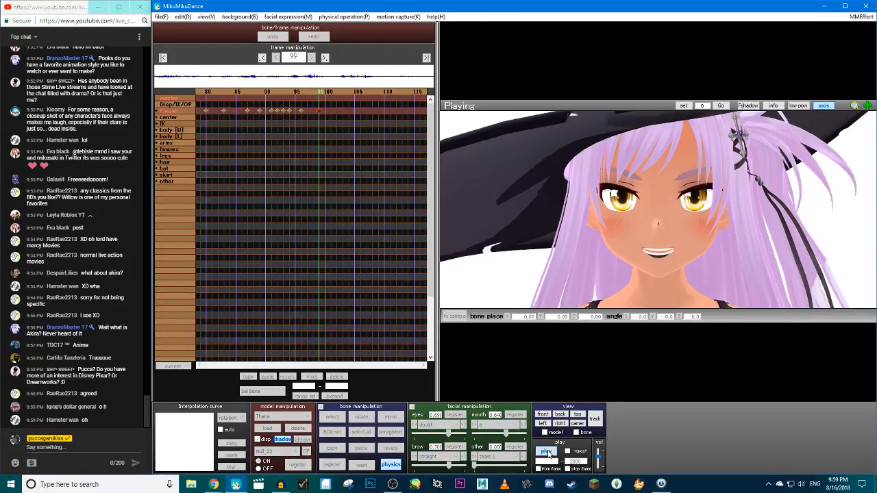
left_click(546, 453)
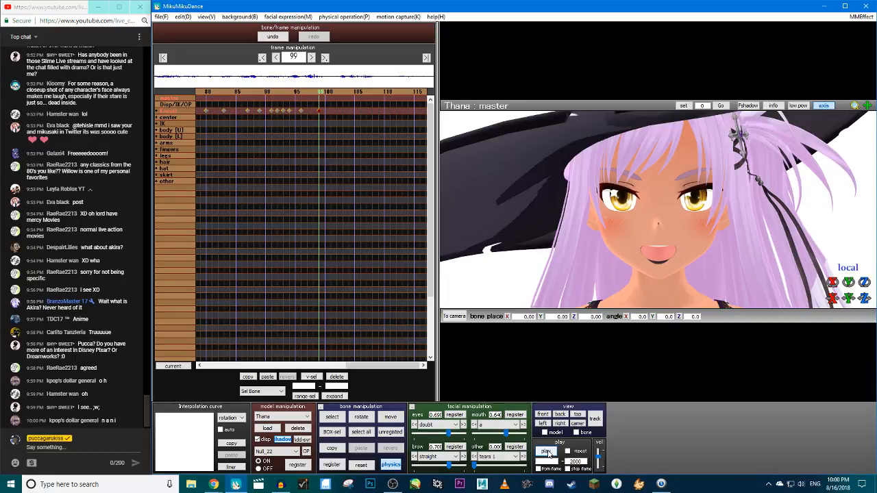
left_click(546, 453)
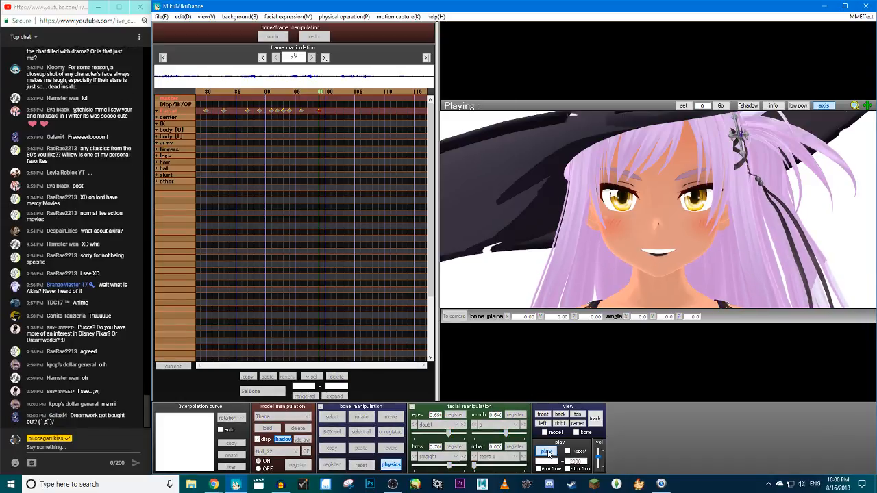
left_click(548, 454)
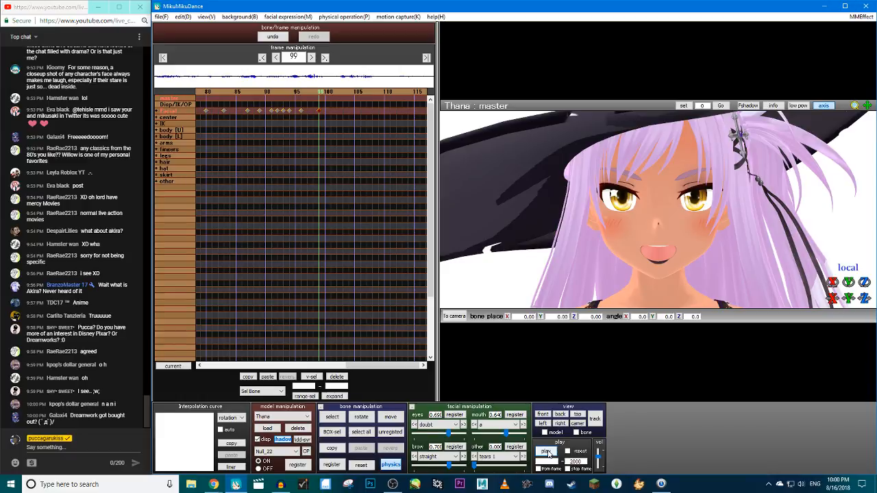
left_click(546, 452)
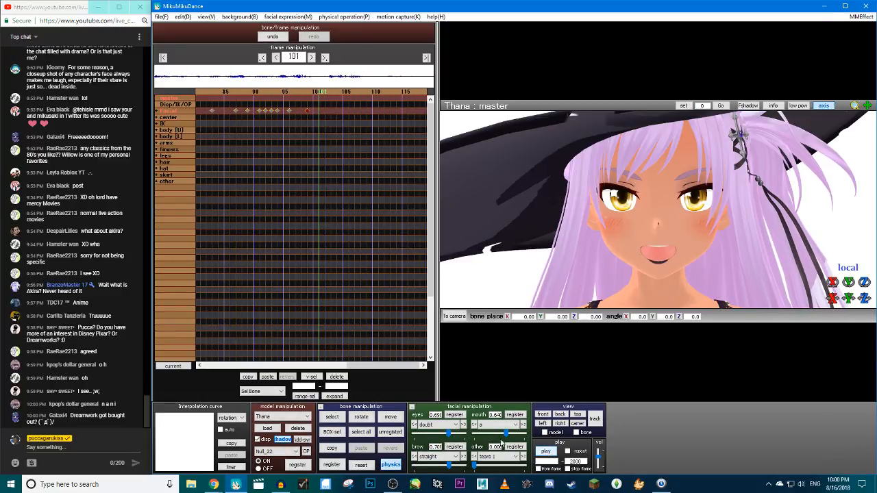
Register the a mouth morph at 0.000 on frame 101 and preview the lip sync
left_click_drag(506, 433, 471, 434)
left_click(514, 415)
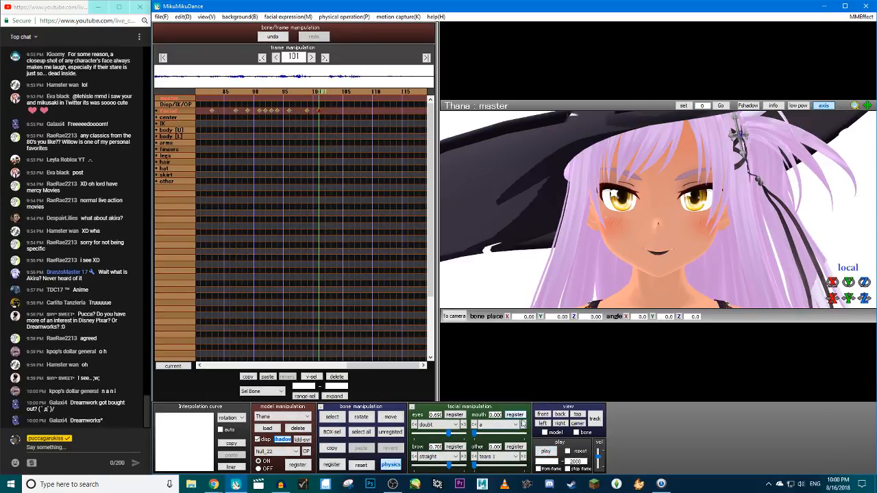
left_click(543, 452)
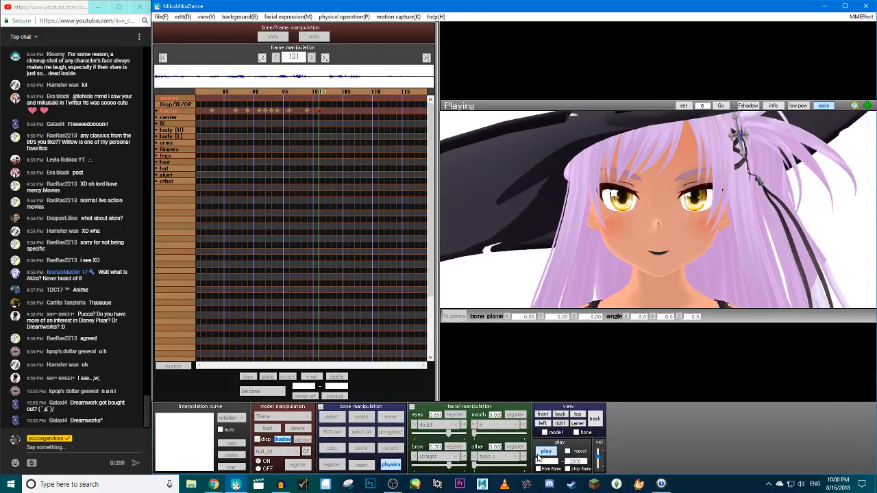
left_click(538, 456)
Move the facial keyframes at frames 99 and 101 one frame earlier, to 98 and 100
key("Left")
key("Left")
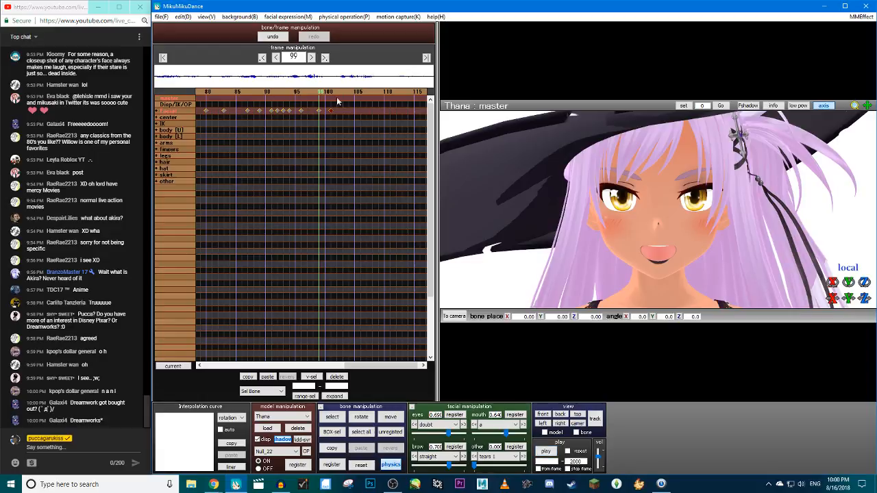
key("Left")
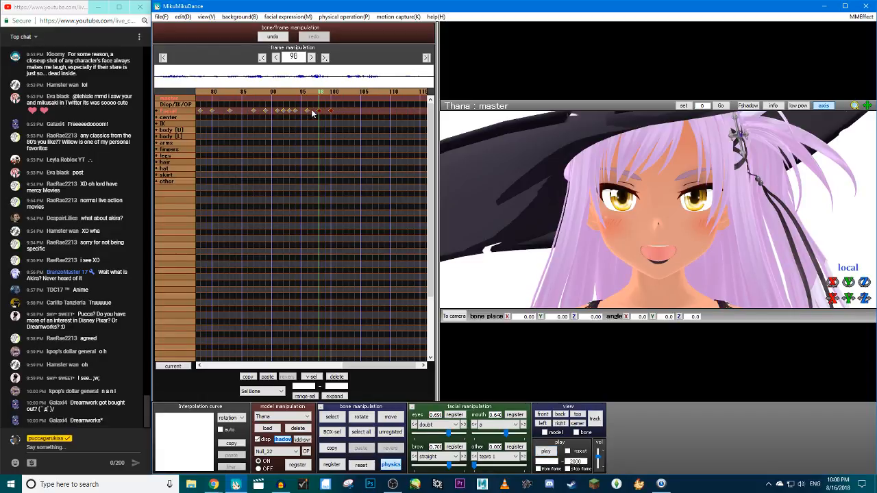
Register the a mouth morph at 0.000 on frame 103
key("Right")
key("Right")
key("Right")
key("Right")
key("Right")
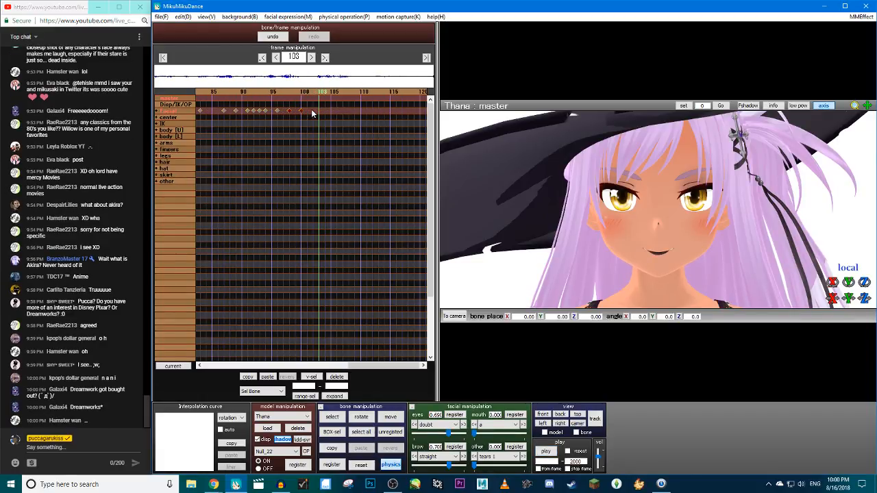
left_click(515, 414)
Register the i mouth morph at 0.630 on frame 104, and shift the facial keyframes at 103 and 104 one frame earlier
left_click(524, 425)
left_click(523, 425)
key("Right")
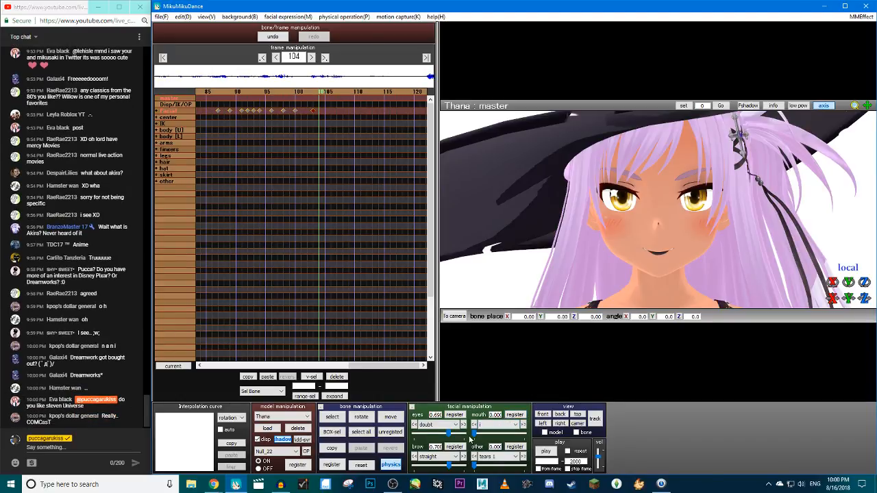
left_click_drag(475, 434, 505, 433)
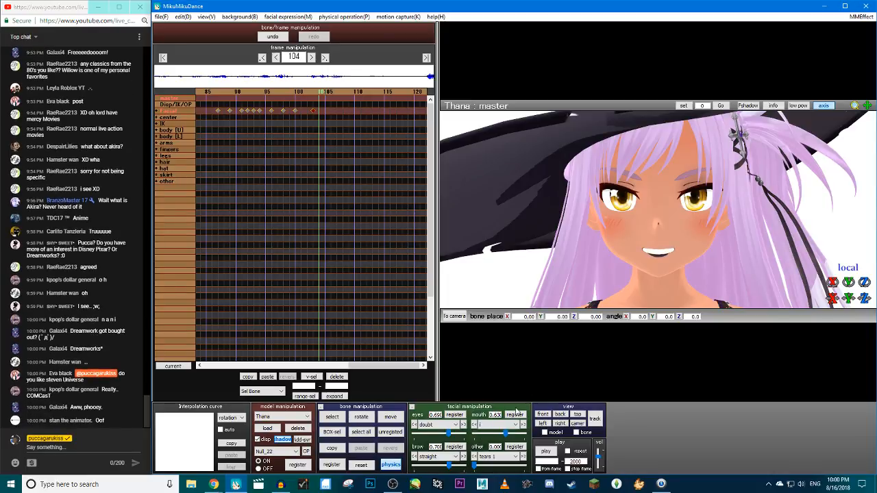
left_click(514, 414)
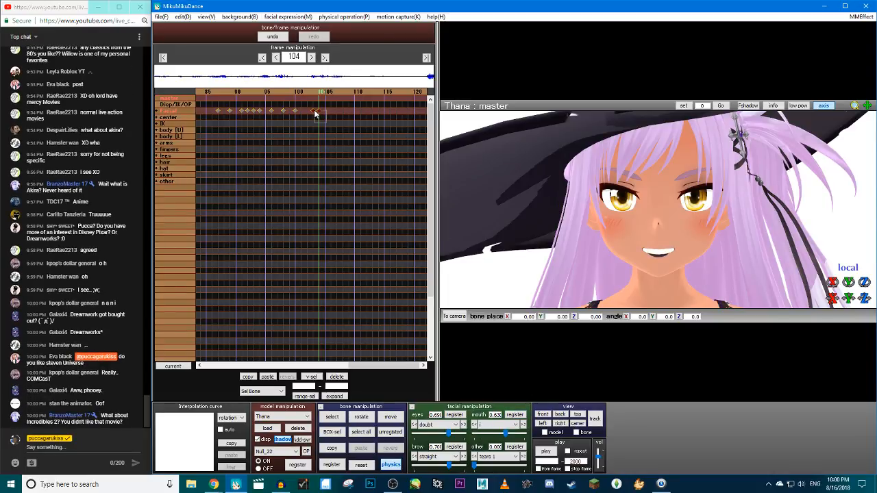
left_click_drag(311, 111, 306, 112)
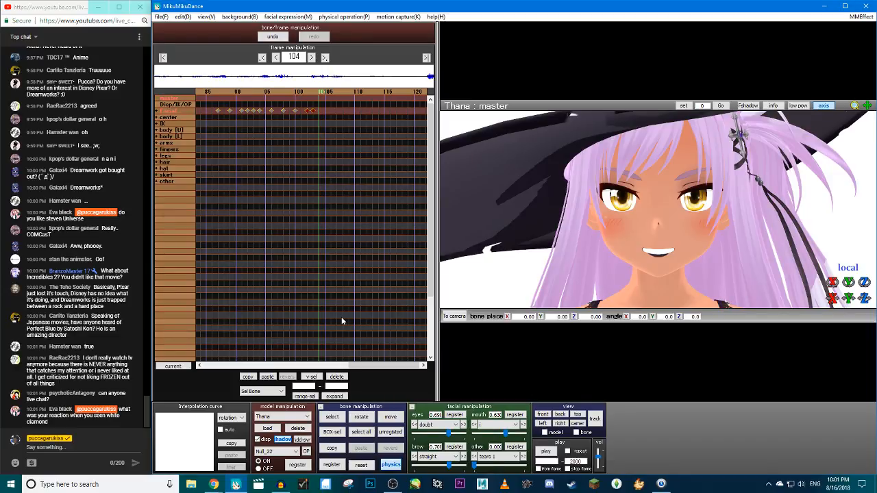
Save the project in the UserFile folder as hbtgkjegkdgwkbjasdfjkdvSVS
left_click(157, 17)
left_click(173, 50)
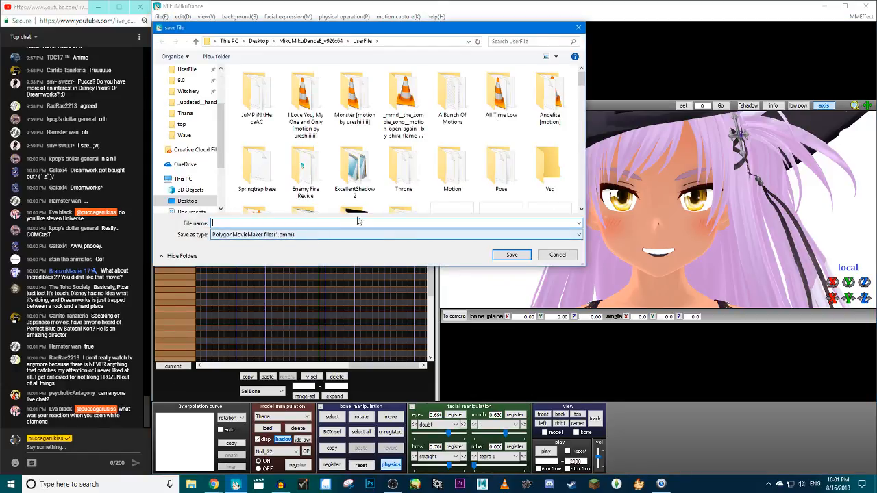
type("hbtgkjegkdgwkbjasdfjkdvSVS")
key("Return")
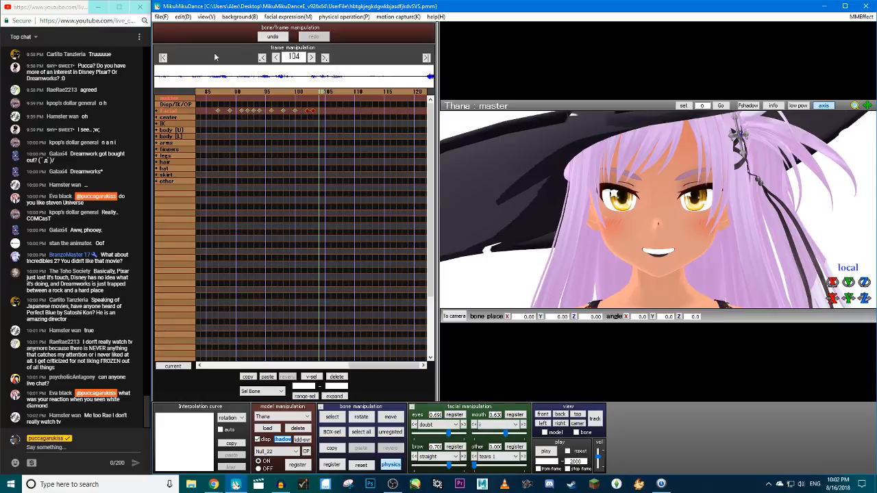
left_click(161, 16)
left_click(174, 49)
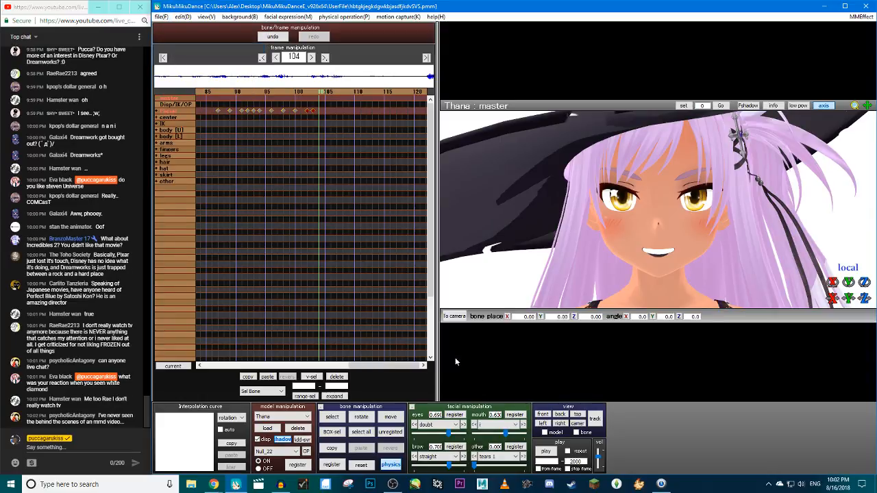
Play back the animation twice to check the i mouth shape against the audio
left_click(553, 451)
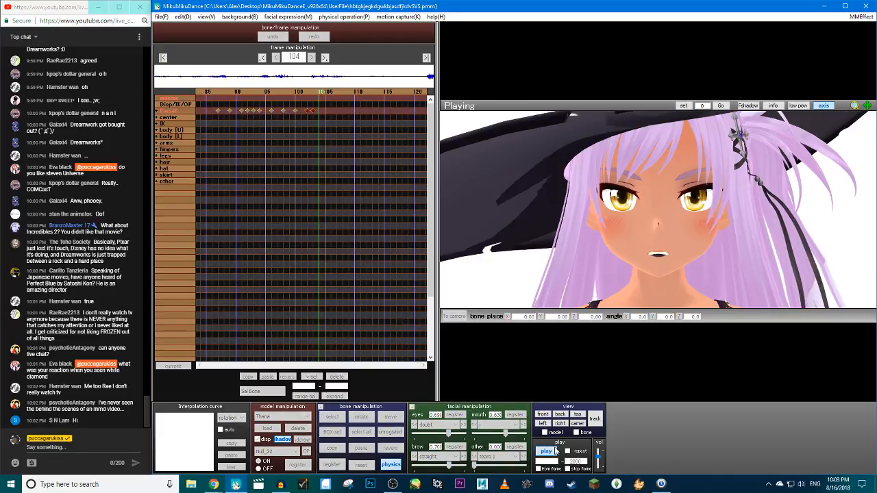
left_click(554, 451)
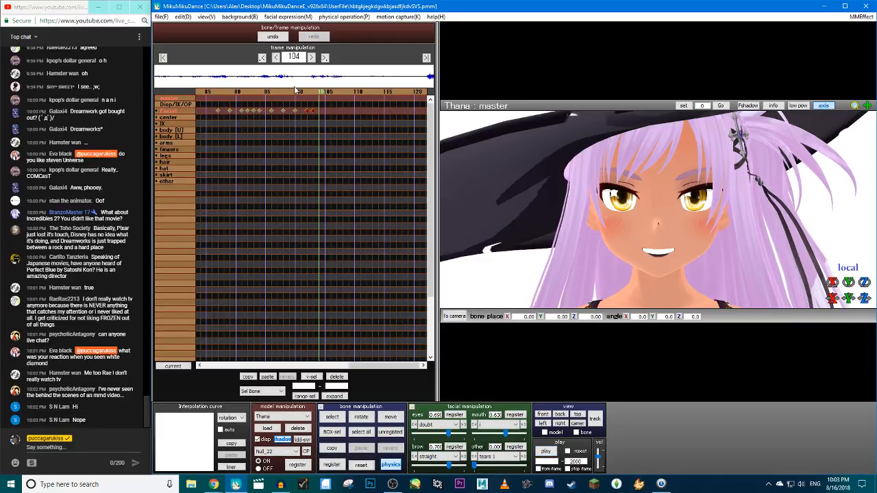
left_click(545, 452)
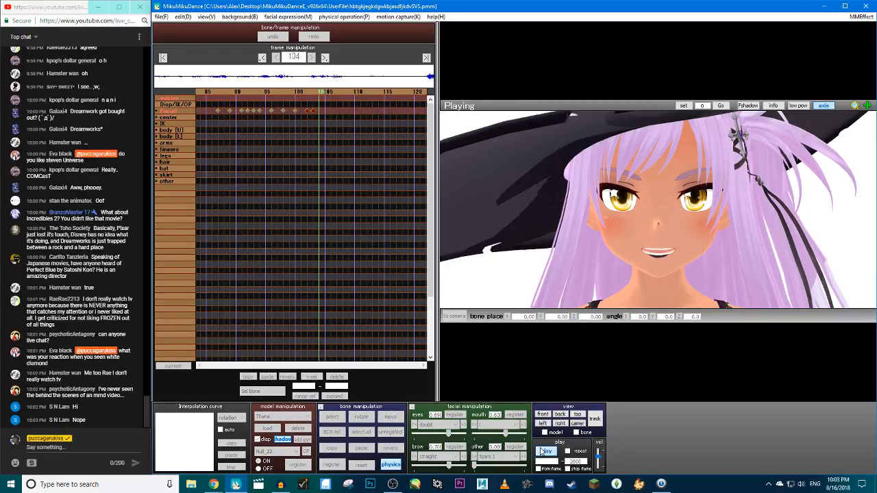
left_click(541, 452)
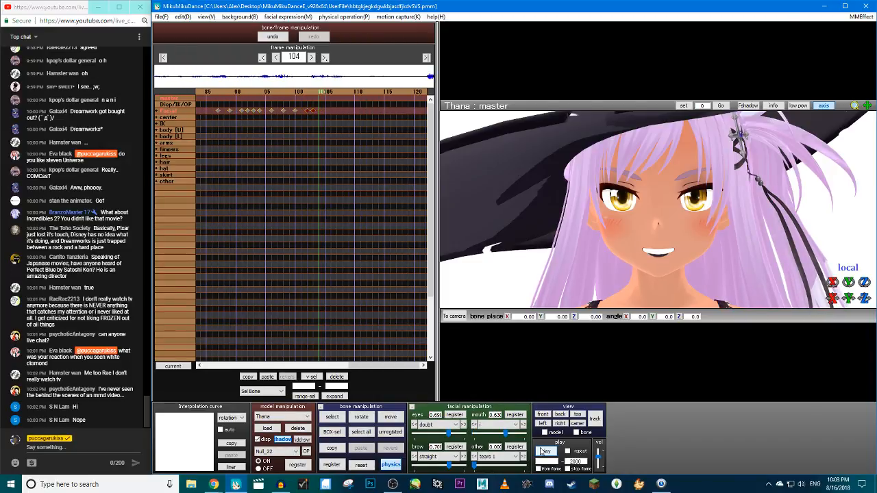
Set the i mouth morph to 0.000 on frame 106 and register it
key("Right")
key("Right")
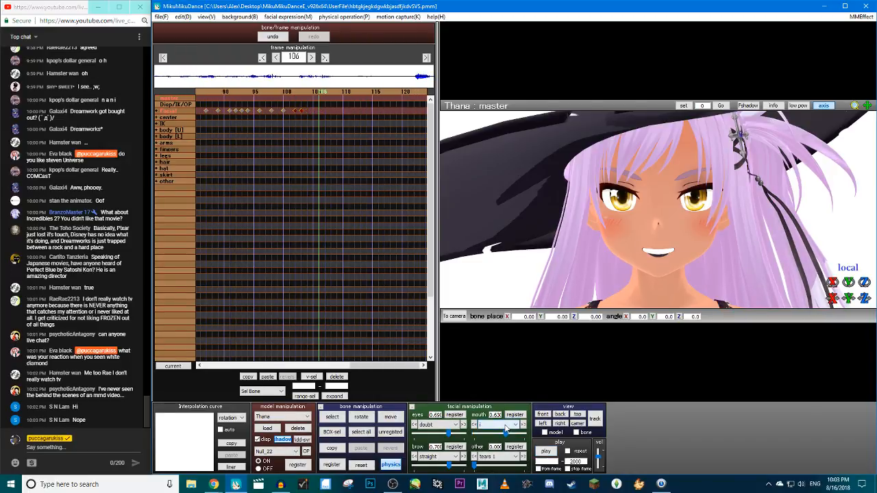
left_click_drag(505, 434, 474, 434)
left_click(514, 415)
Set the u mouth morph to 0.730 on frame 106 and register it
left_click(522, 424)
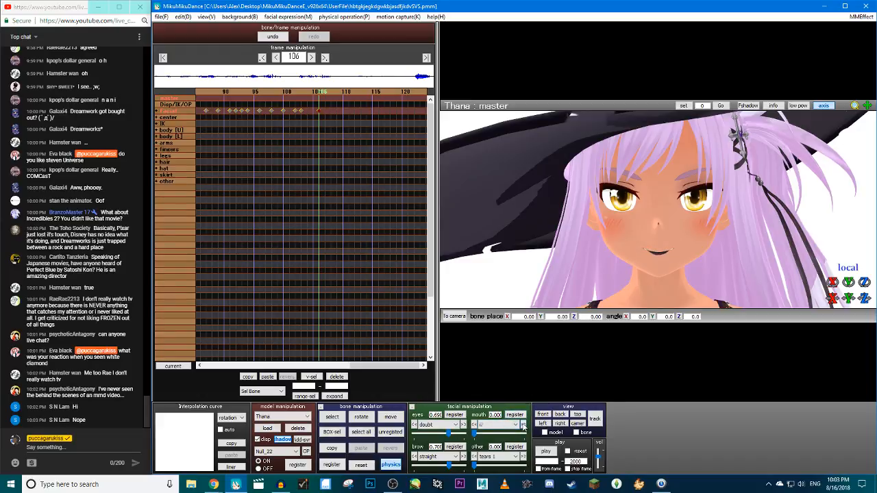
left_click(523, 425)
left_click_drag(474, 433, 511, 433)
left_click(474, 424)
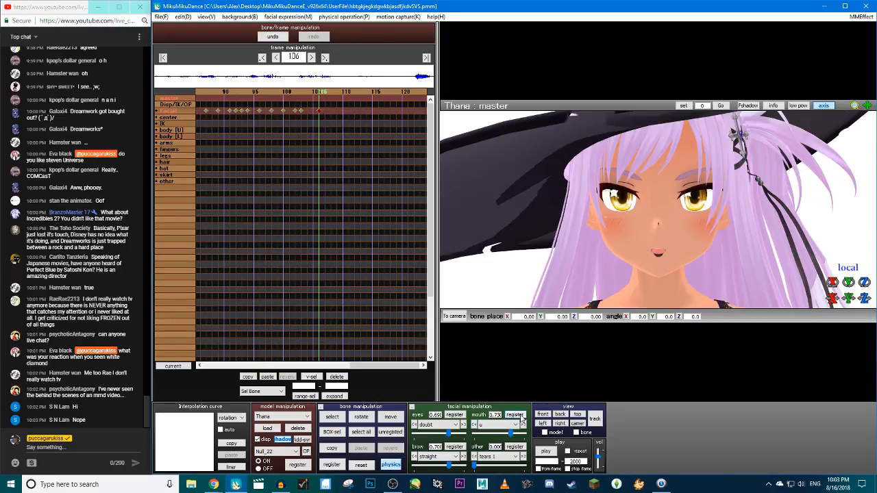
Register the u mouth morph at 0.000 on frame 103 and preview the lip sync
left_click(304, 92)
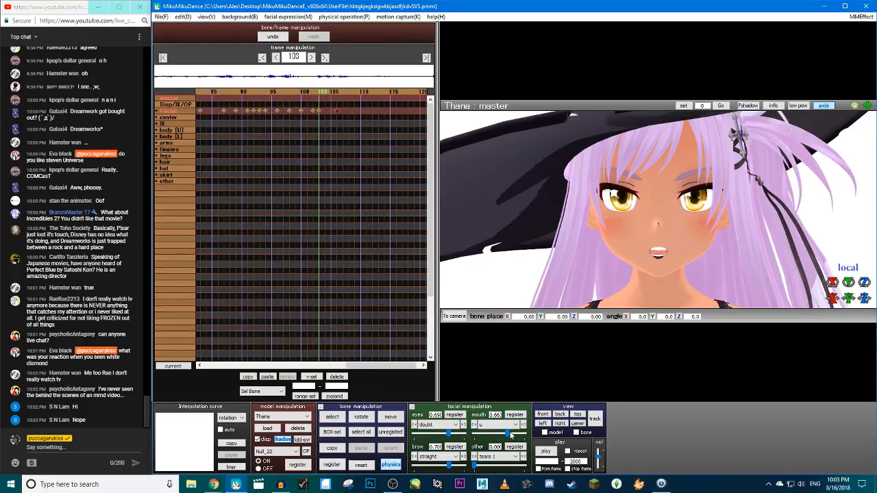
left_click(546, 452)
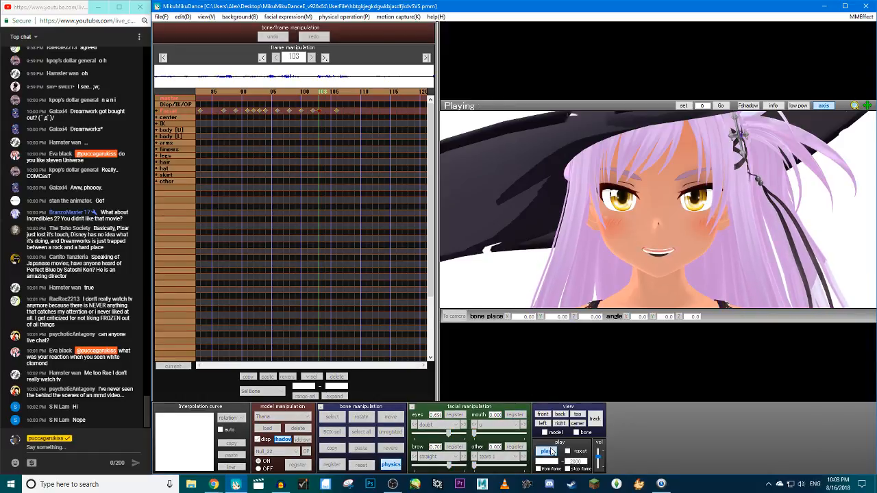
left_click(552, 451)
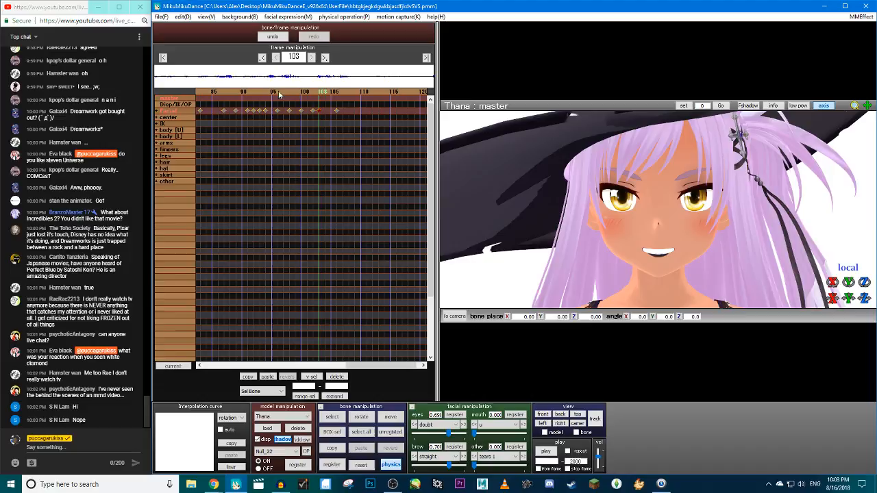
Set the u mouth morph to 0.000 on frame 110 and register it
left_click(335, 90)
left_click(343, 91)
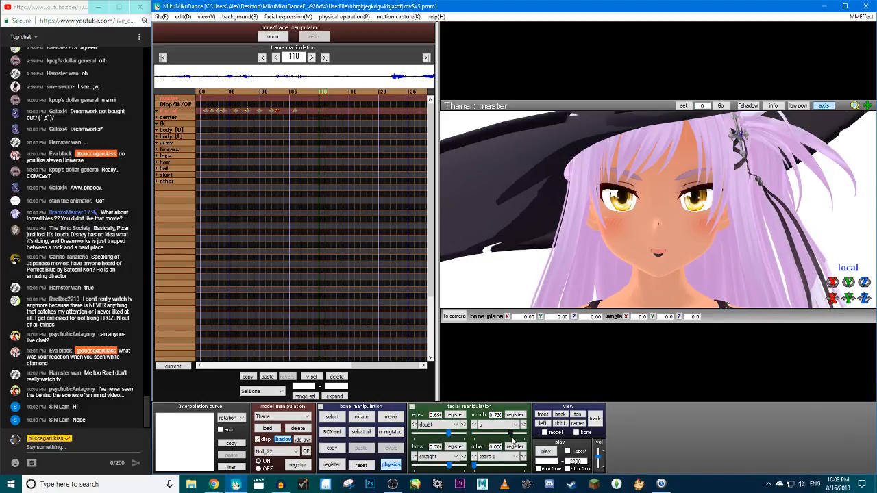
left_click_drag(511, 435, 446, 438)
left_click(522, 415)
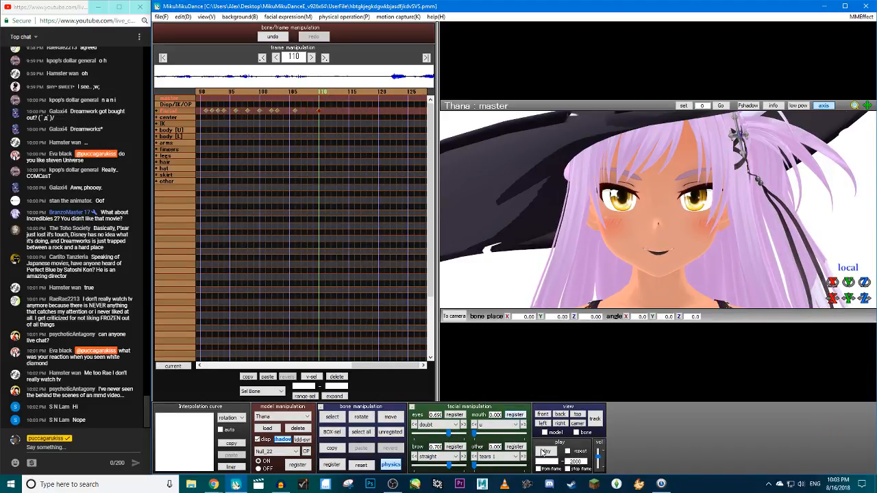
Play back the lip sync up to frame 110 and save the project under its existing name
left_click(545, 451)
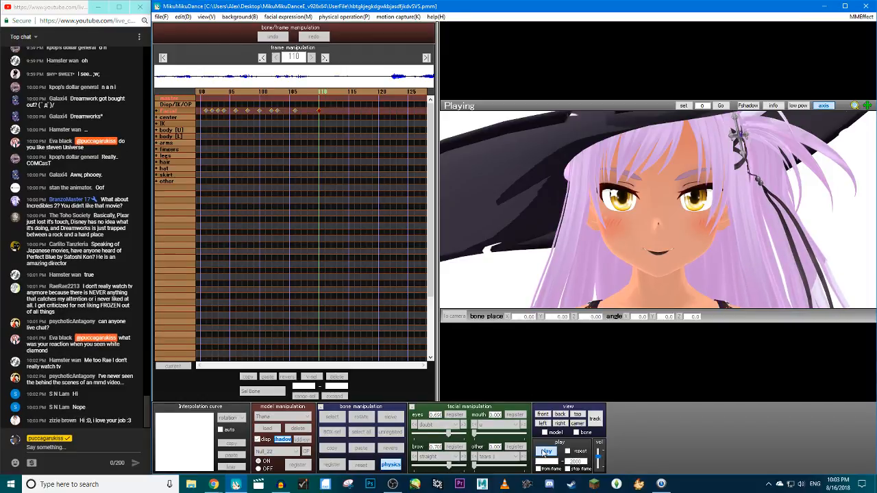
left_click(545, 451)
left_click(161, 15)
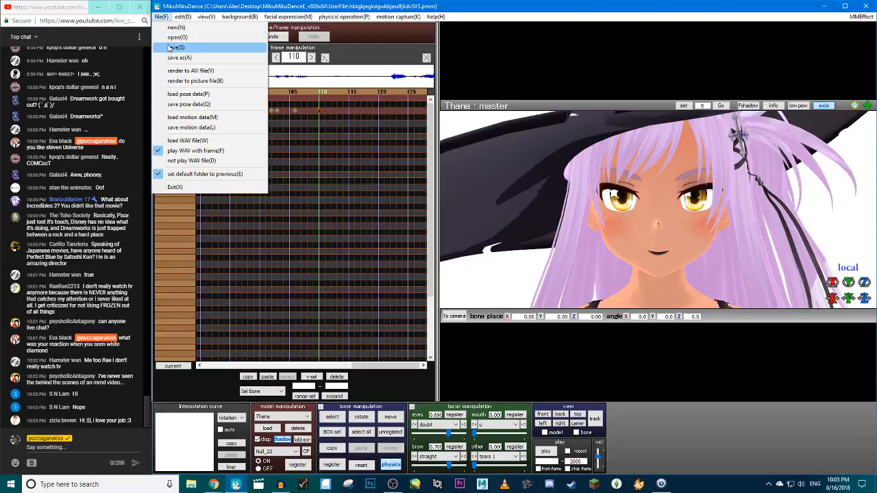
left_click(168, 47)
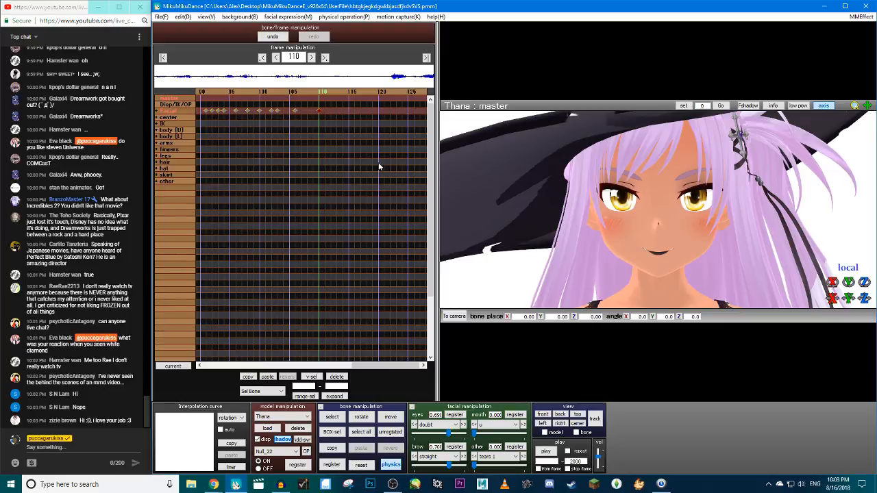
double_click(122, 216)
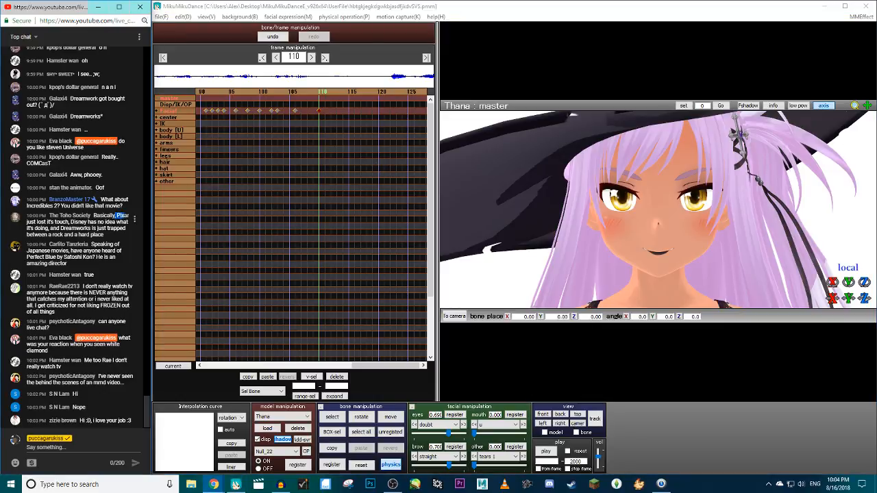
left_click_drag(124, 217, 65, 223)
left_click_drag(68, 223, 49, 220)
left_click_drag(49, 220, 65, 222)
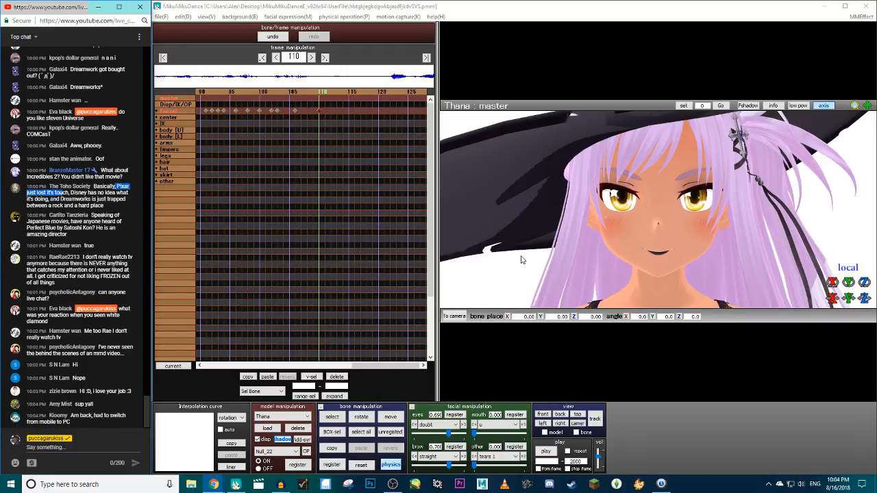
scroll(520, 259, "down", 1)
scroll(520, 259, "up", 1)
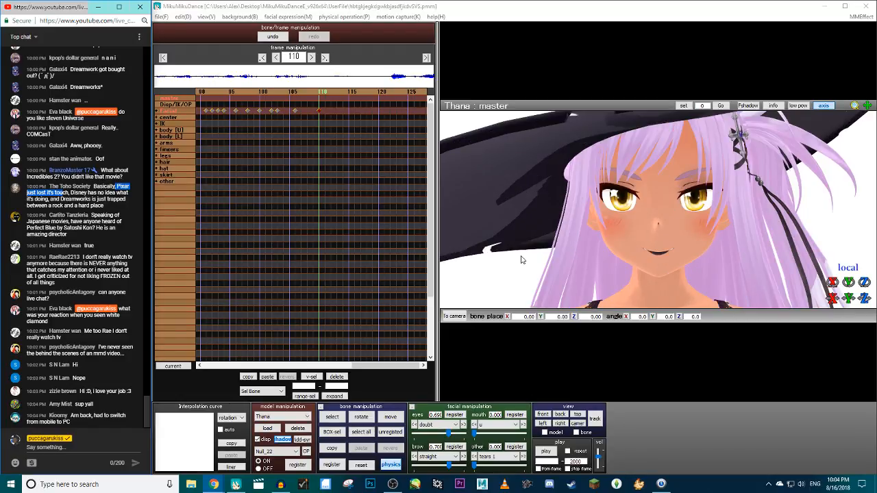
scroll(520, 259, "down", 1)
scroll(520, 259, "up", 1)
scroll(520, 260, "up", 1)
scroll(520, 260, "down", 1)
scroll(520, 260, "down", 1)
scroll(519, 259, "up", 1)
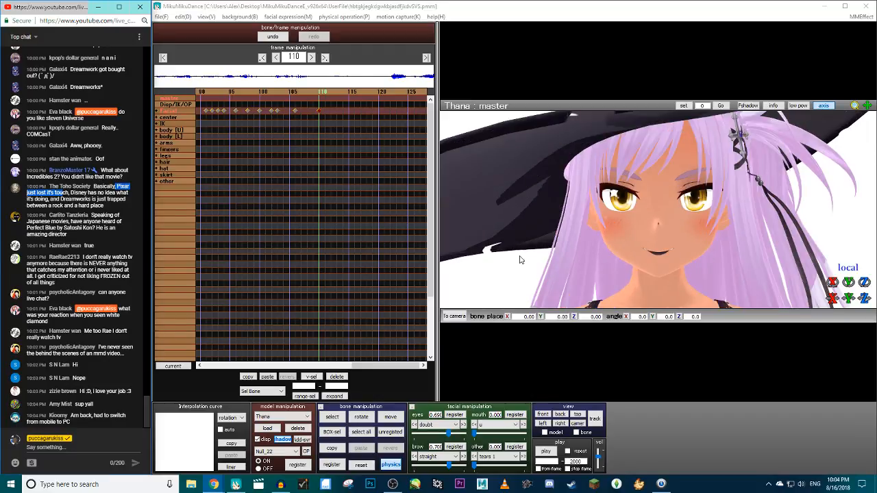
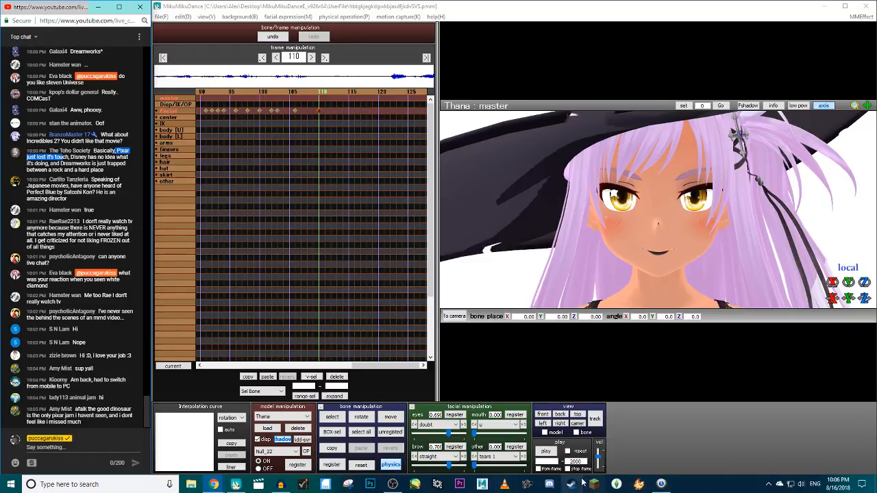
Play back the animation twice to review the lip sync and hear the next sound after frame 110
left_click(546, 451)
left_click(546, 451)
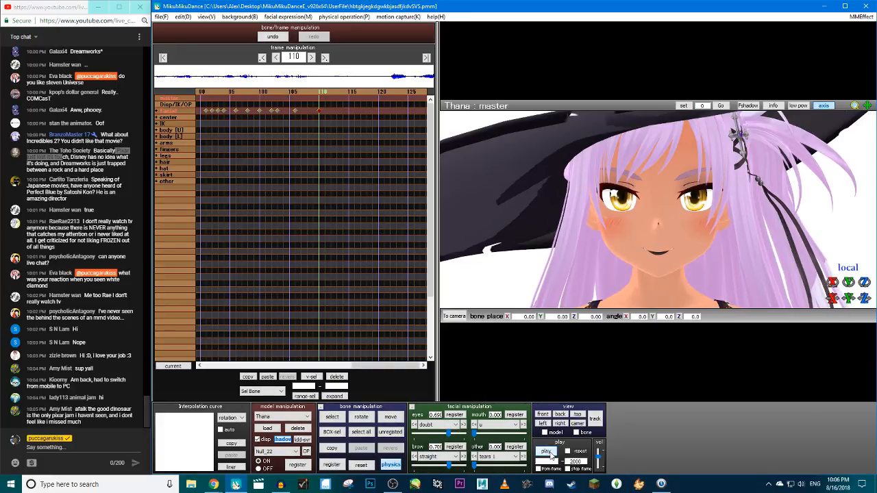
left_click(547, 452)
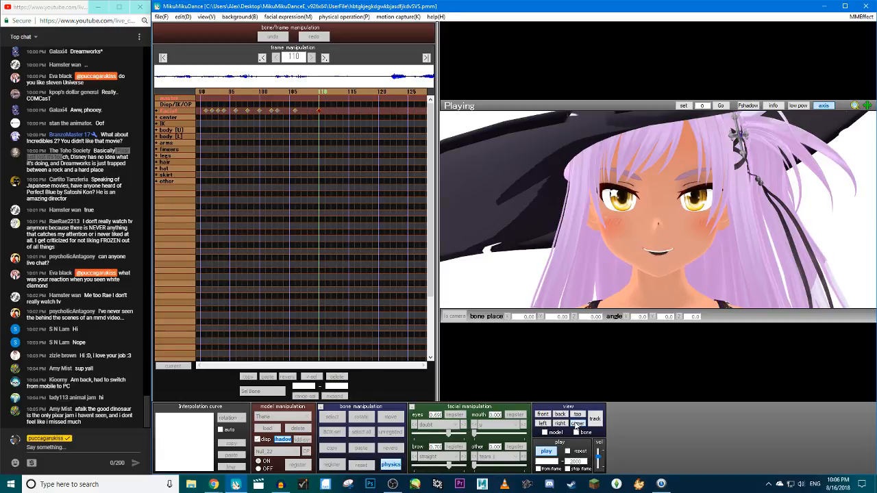
left_click(546, 451)
Choose the a mouth morph and register it at 0.000 on frame 121
key("Right")
key("Right")
key("Right")
key("Right")
key("Right")
key("Right")
key("Right")
key("Right")
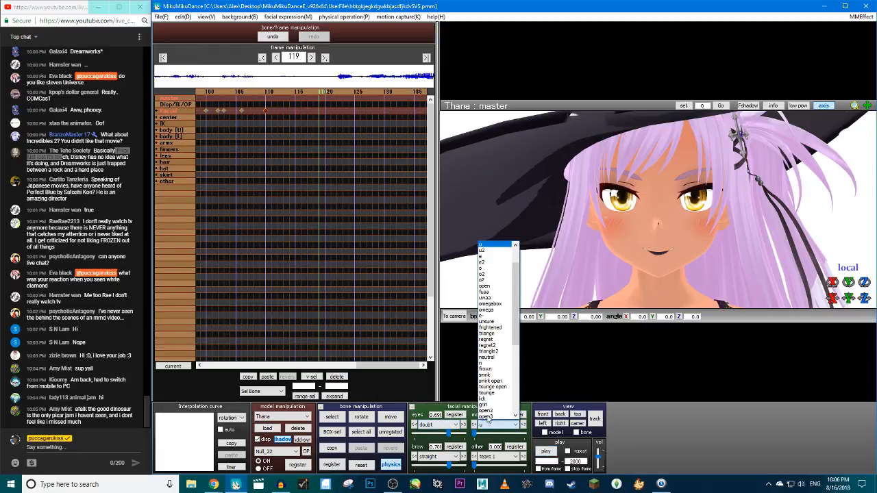
left_click(496, 424)
scroll(483, 244, "up", 3)
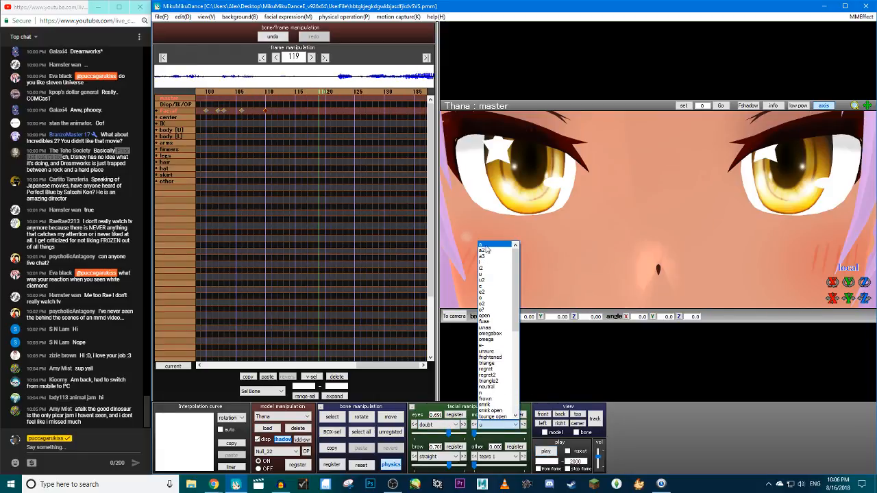
left_click(485, 247)
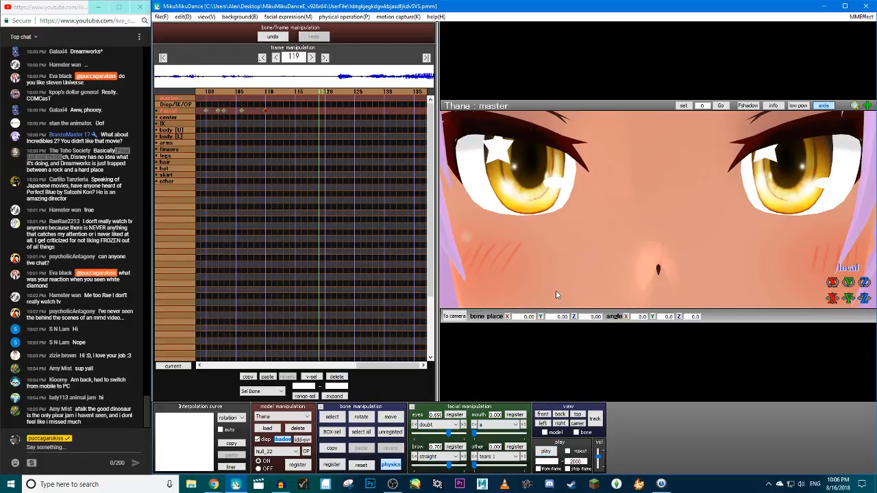
scroll(556, 291, "down", 5)
key("Right")
key("Right")
Set the a mouth morph to 0.750 on frame 123 and register it
key("Right")
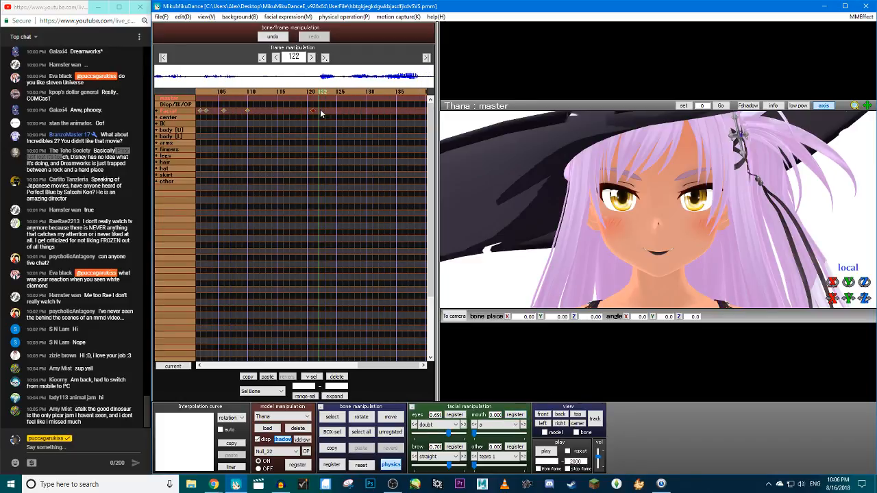
key("Right")
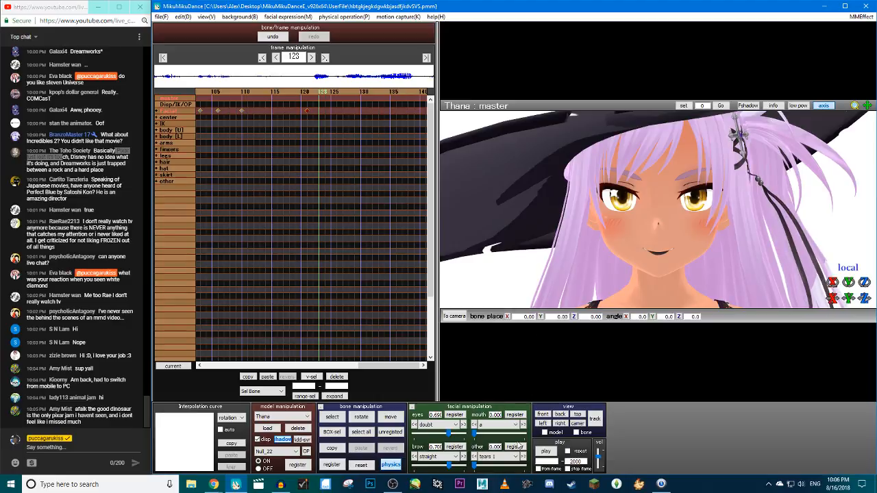
left_click_drag(477, 433, 511, 437)
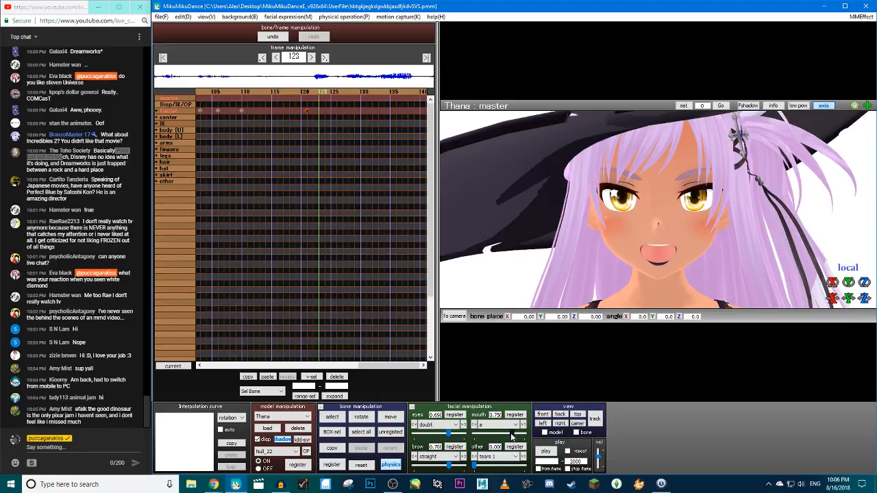
left_click(515, 415)
Register the a mouth morph at 0.000 on frame 125
key("Right")
key("Right")
key("Right")
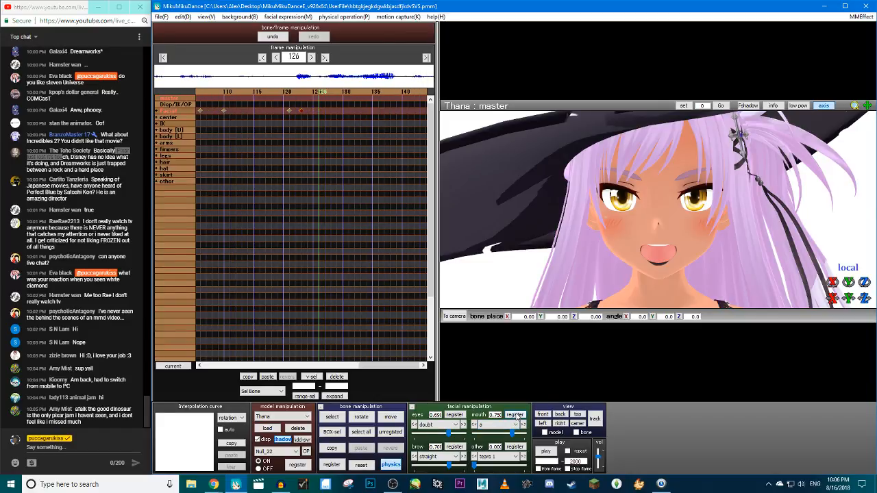
key("Left")
left_click(516, 424)
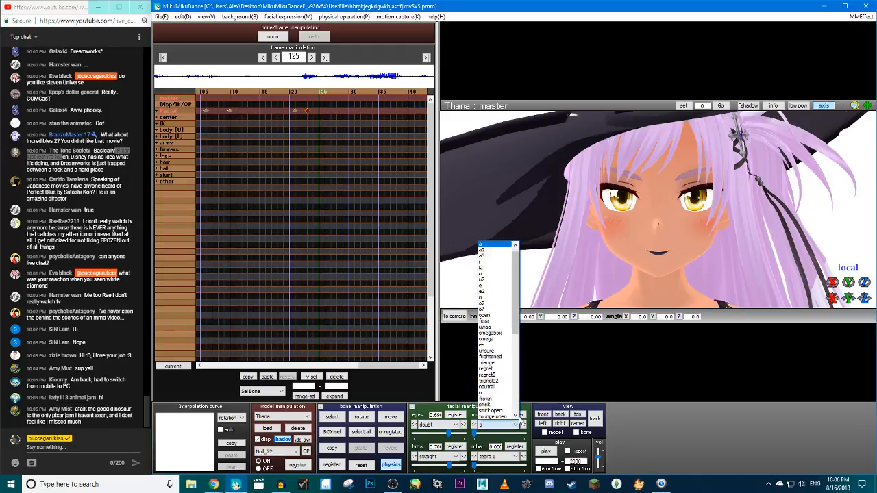
left_click(521, 418)
Try the i mouth morph at 1.000, switch to i2 instead and register it at 0.630 on frame 125
left_click(522, 425)
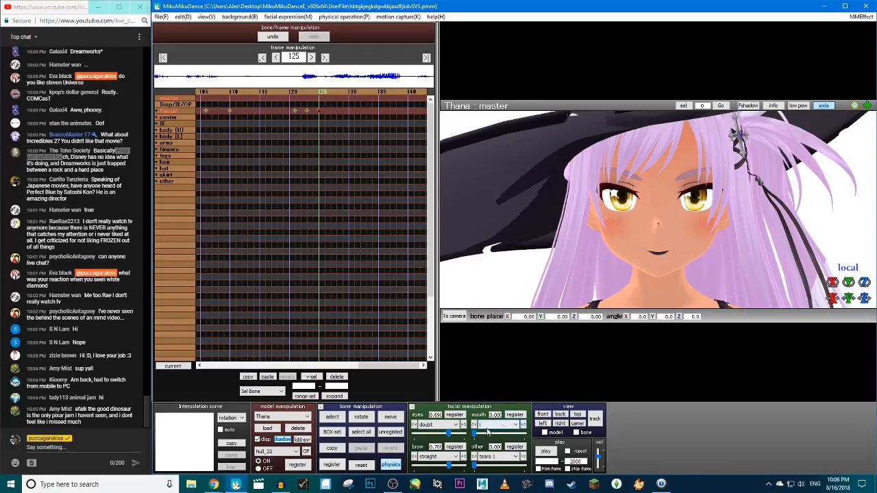
left_click_drag(474, 433, 522, 435)
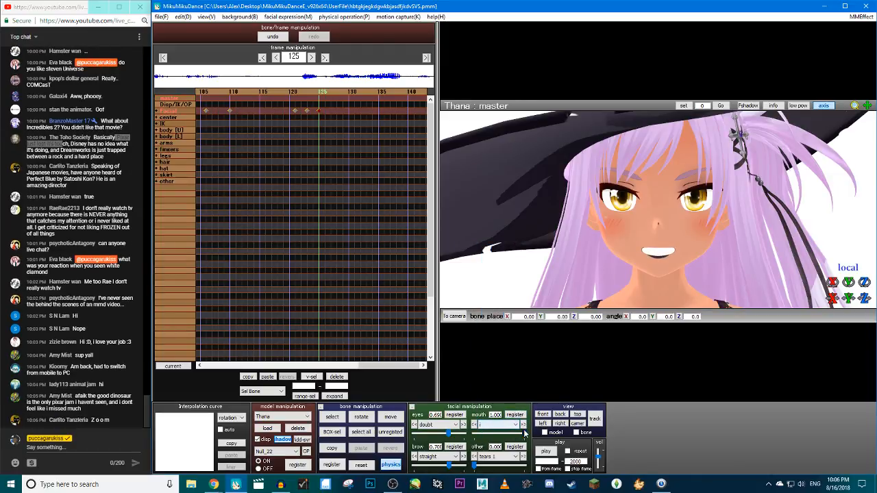
left_click(523, 425)
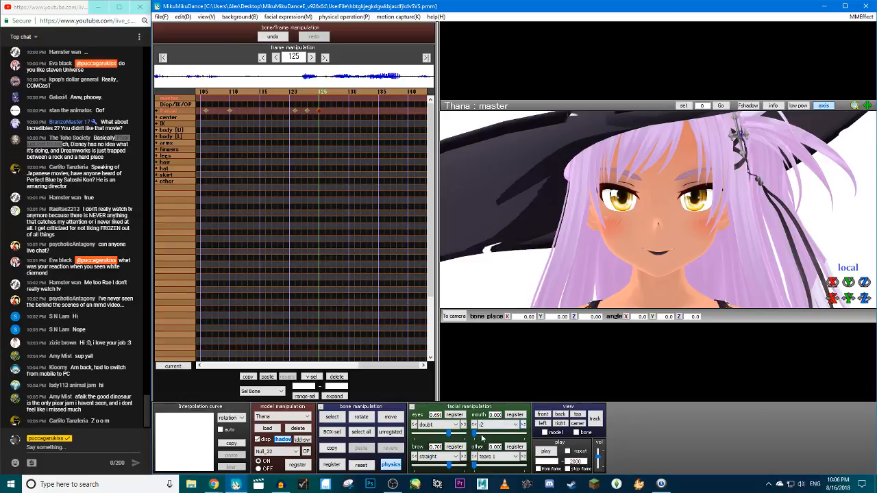
left_click_drag(475, 435, 507, 434)
left_click(515, 415)
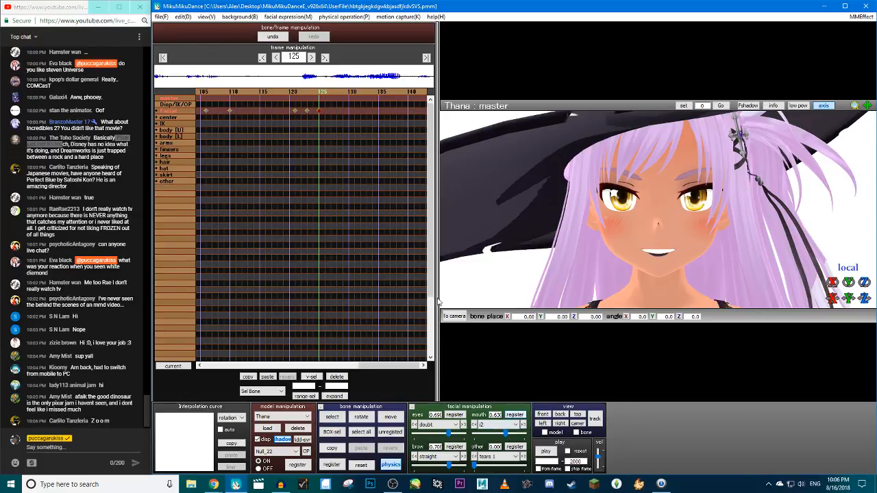
Register the i2 mouth morph at 0.000 on frame 123 and play back the lip sync
left_click(307, 92)
left_click_drag(504, 434, 463, 432)
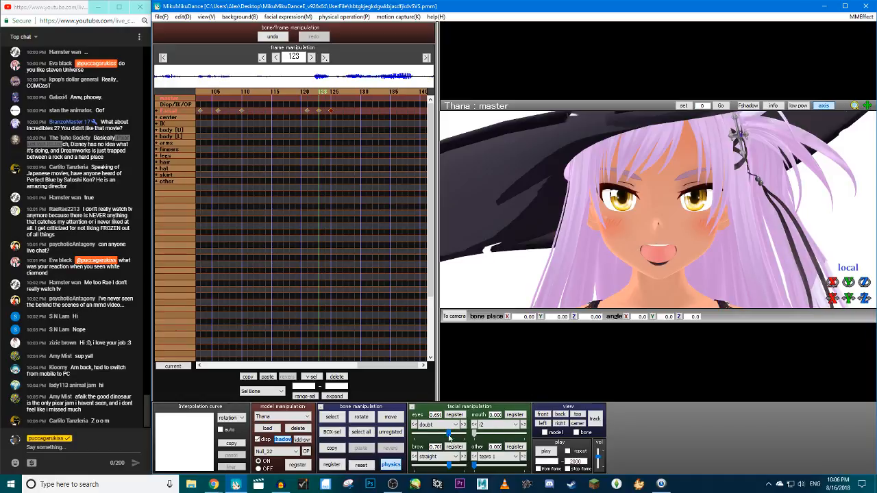
left_click(515, 415)
left_click(544, 452)
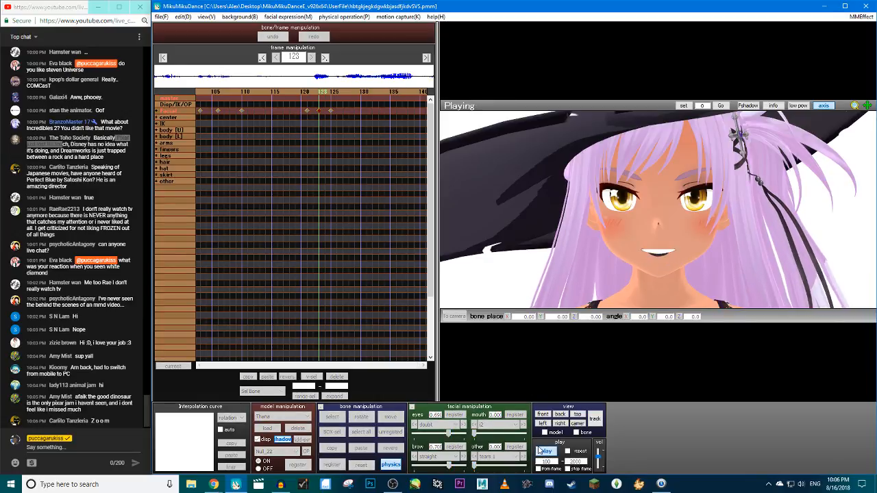
left_click(542, 452)
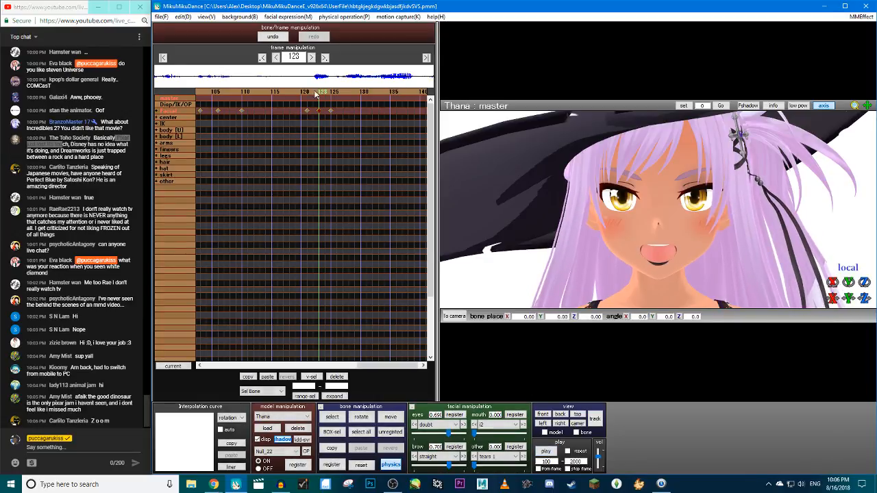
Move the facial keyframe on frame 125 to frame 126 and register the a mouth morph at 0.590 on frame 125
left_click(331, 117)
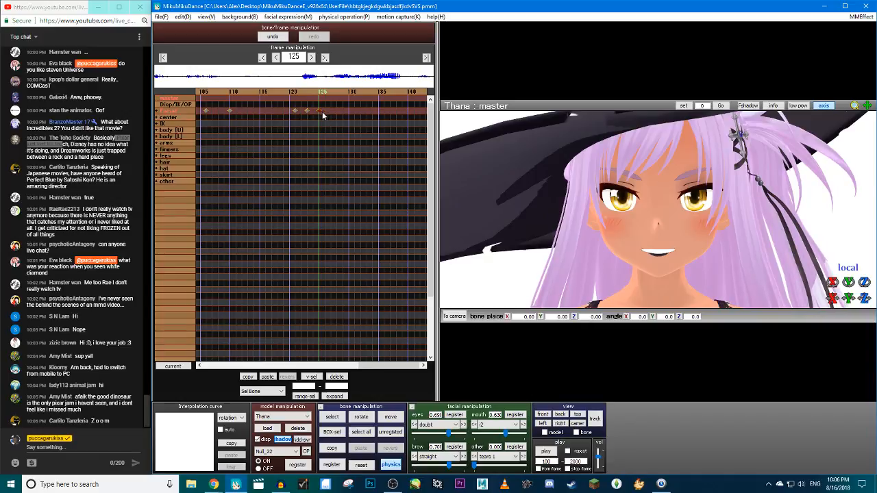
left_click(314, 112)
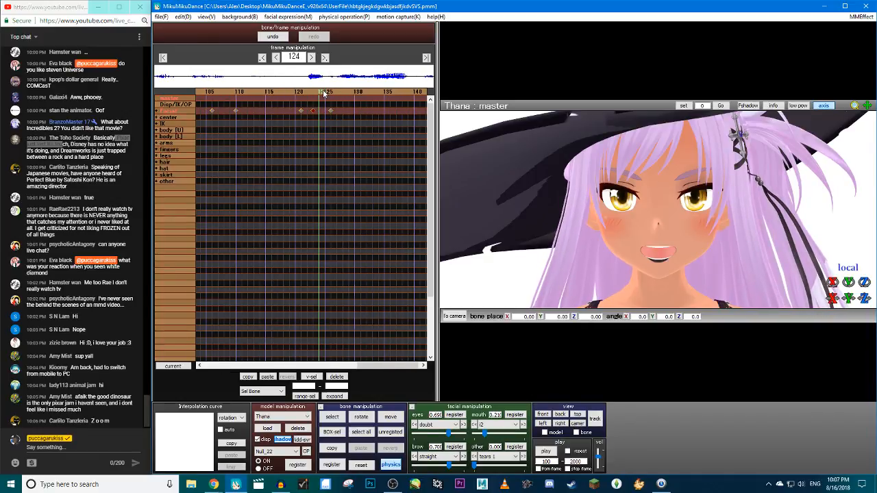
key("Right")
left_click(497, 424)
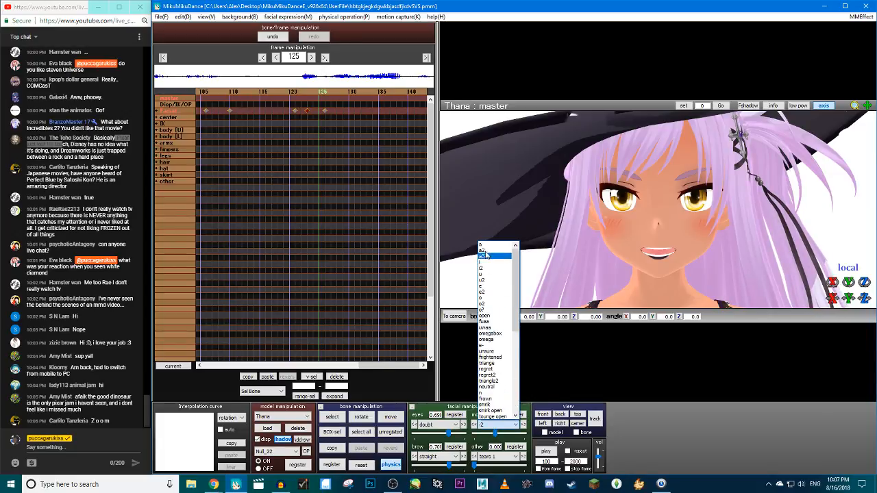
left_click(486, 251)
left_click_drag(487, 433, 503, 433)
left_click(515, 415)
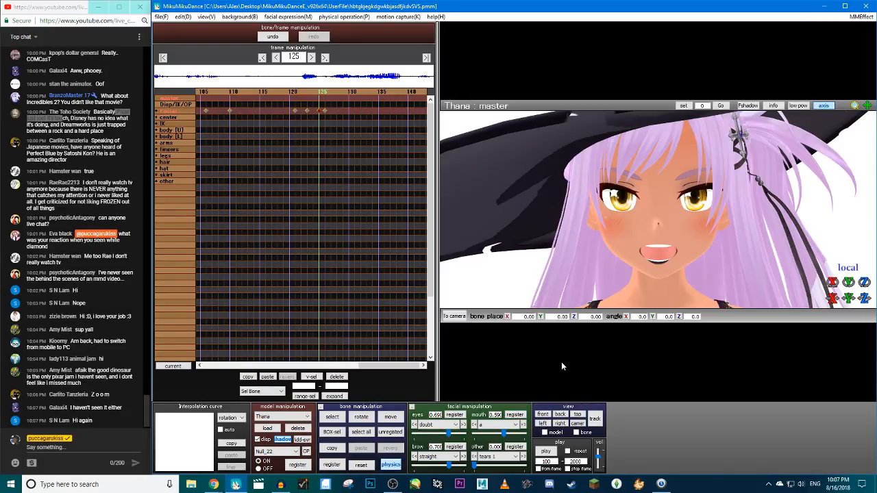
Step through the mouth shapes around frames 121 to 128 and play back the lip sync to check its timing
key("Left")
key("Left")
key("Left")
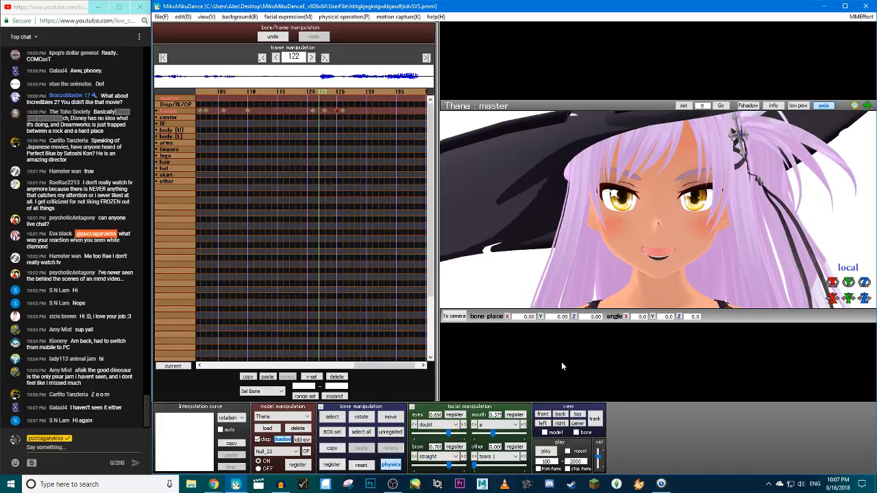
key("Left")
key("Left")
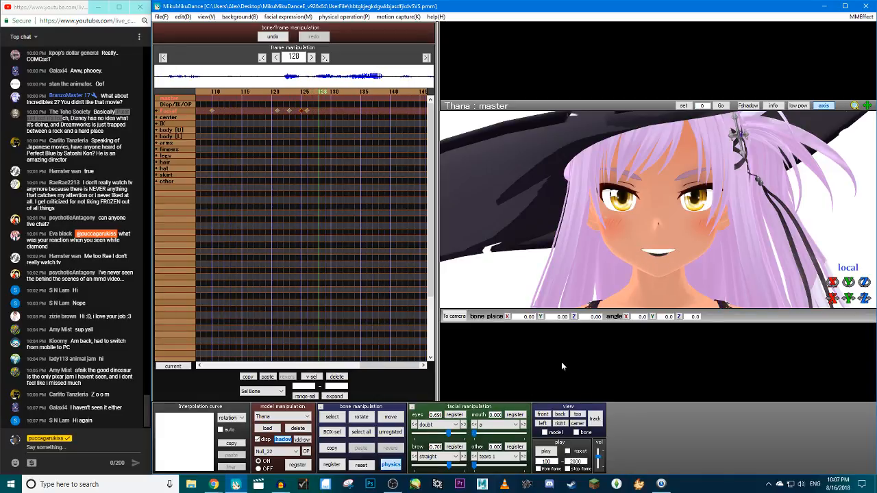
key("Left")
key("Left")
key("Left")
key("Left")
key("Left")
key("Left")
key("Left")
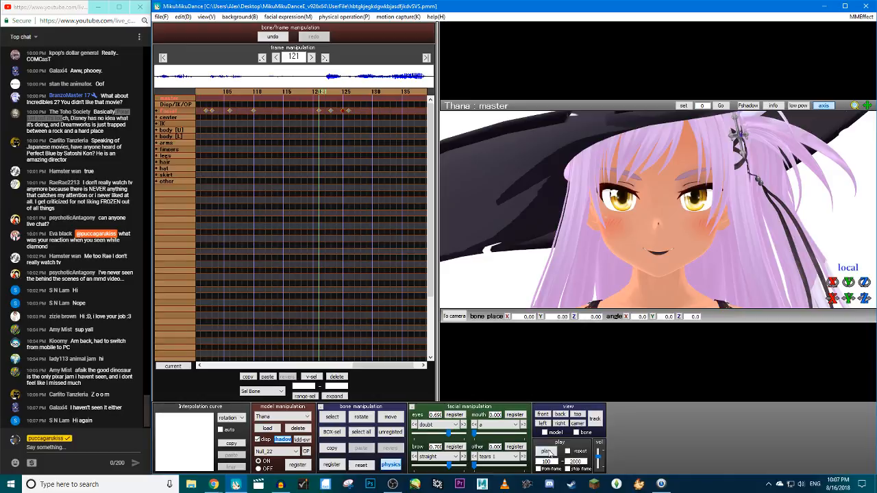
left_click(545, 452)
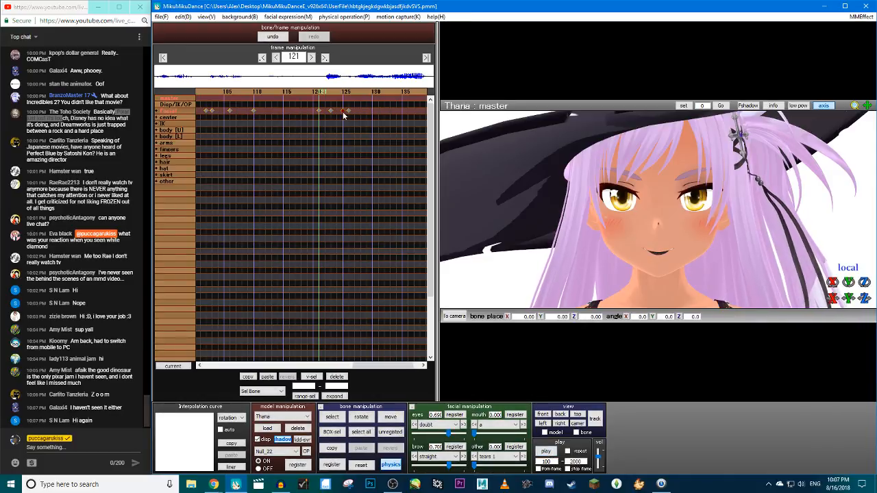
Move the facial keyframe on frame 125 to frame 124 and register the i2 mouth morph at 0.630 on frame 127
left_click_drag(343, 111, 335, 111)
key("Right")
key("Right")
key("Right")
key("Right")
key("Right")
key("Right")
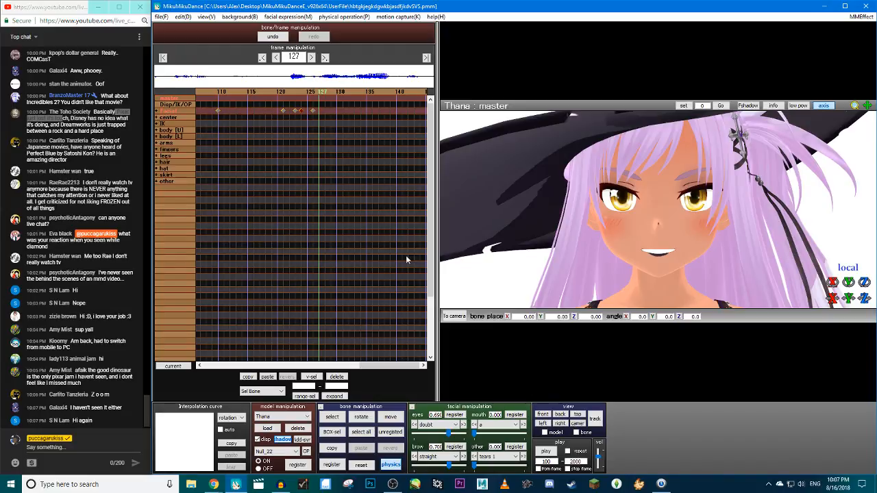
left_click(501, 425)
left_click(483, 268)
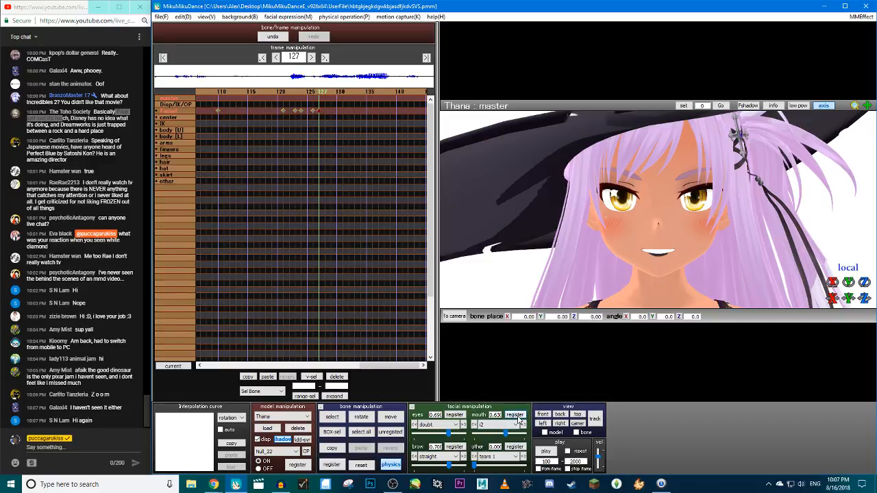
Register the i2 mouth morph at 0.000 and the u mouth morph at 0.650 on frame 129
key("Right")
key("Right")
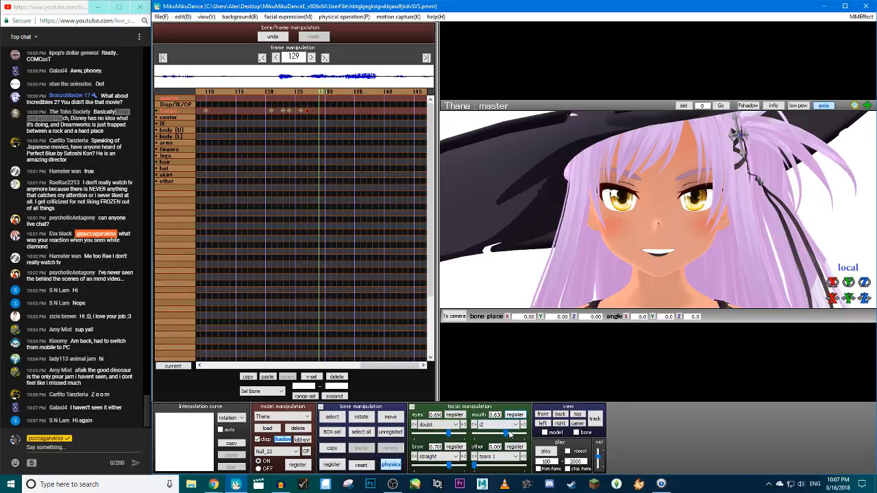
mouse_move(505, 433)
left_mouse_down()
mouse_move(474, 433)
mouse_move(506, 433)
left_mouse_up()
left_click(521, 416)
left_click(522, 424)
left_click(513, 414)
Delete the facial keyframe on frame 127 and move the one on frame 129 to frame 128
key("Right")
key("Right")
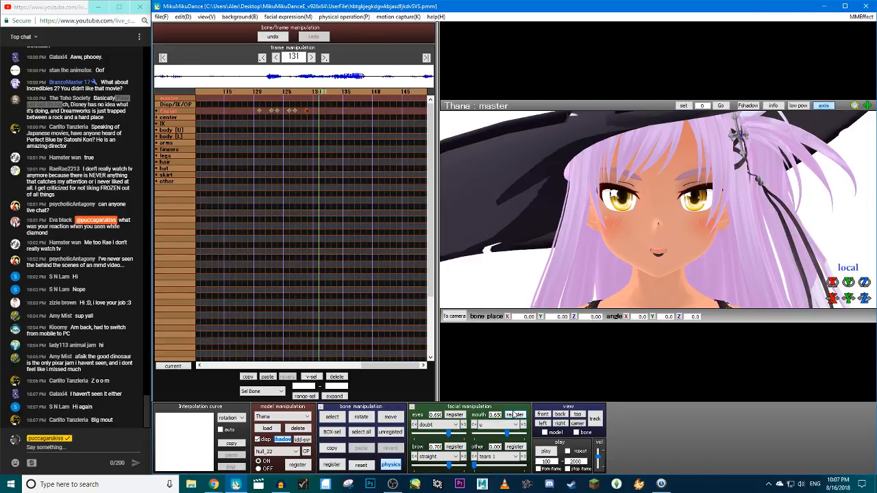
key("Left")
key("Left")
key("Left")
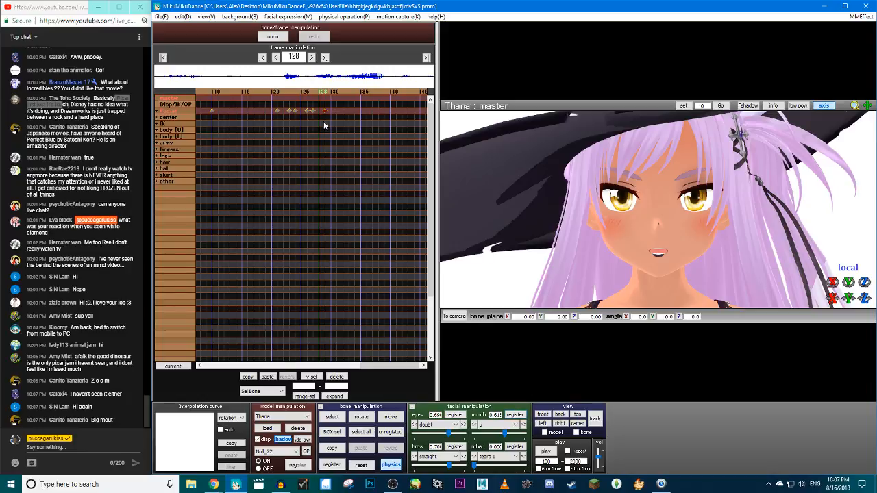
left_click(313, 111)
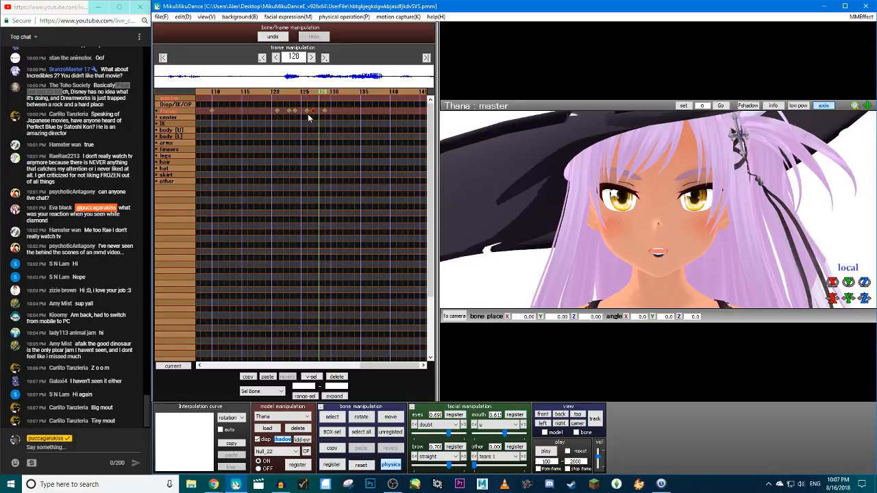
left_click(342, 376)
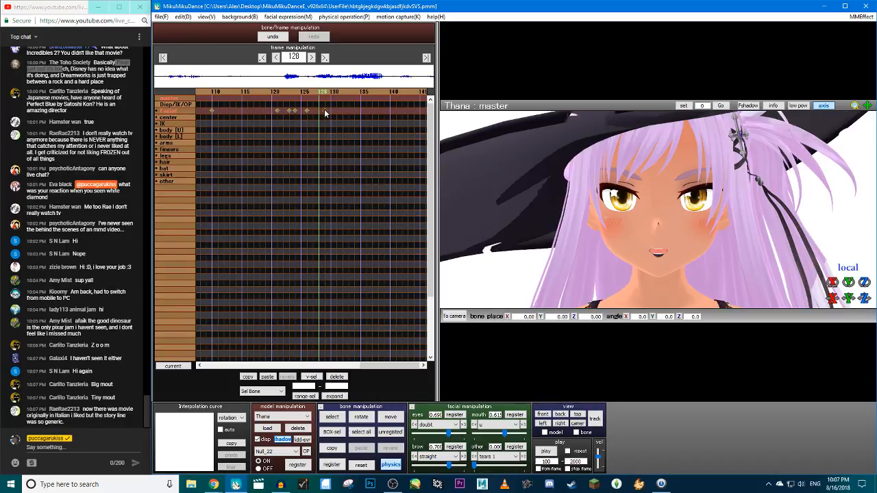
left_click(326, 111)
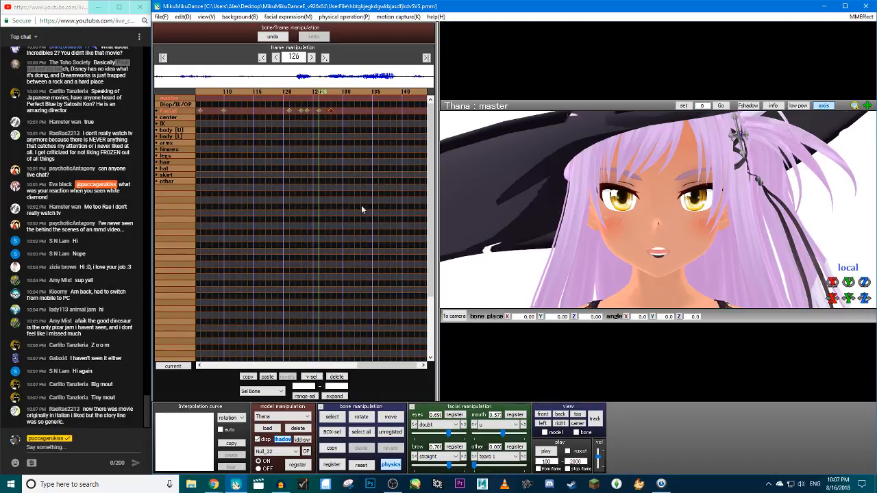
Register the u mouth morph at 0.000 on frames 126 and 130
left_click_drag(504, 433, 445, 432)
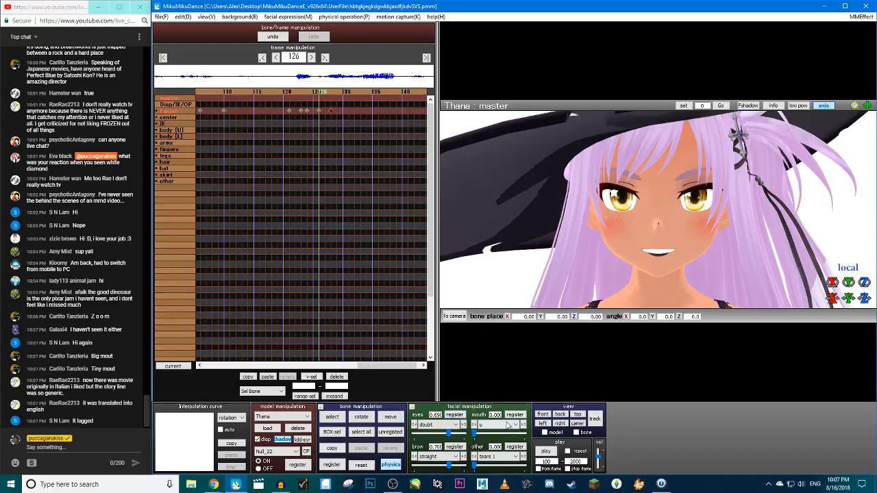
key("Right")
key("Right")
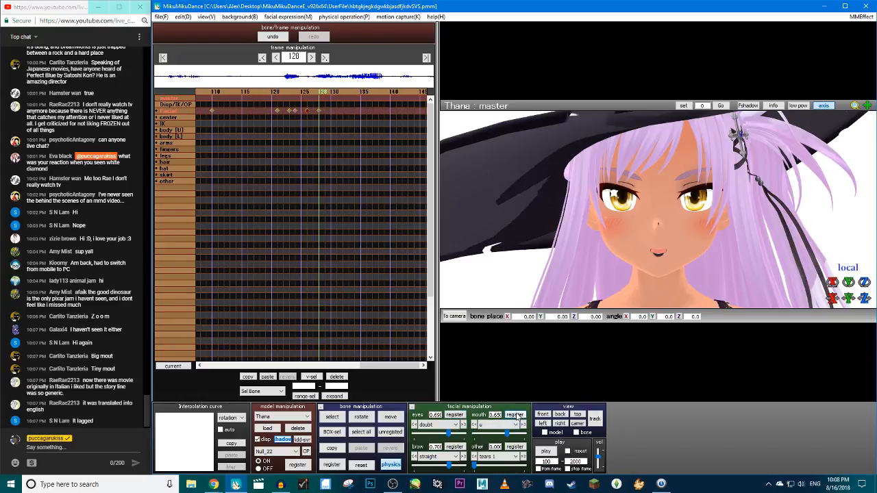
key("Right")
key("Right")
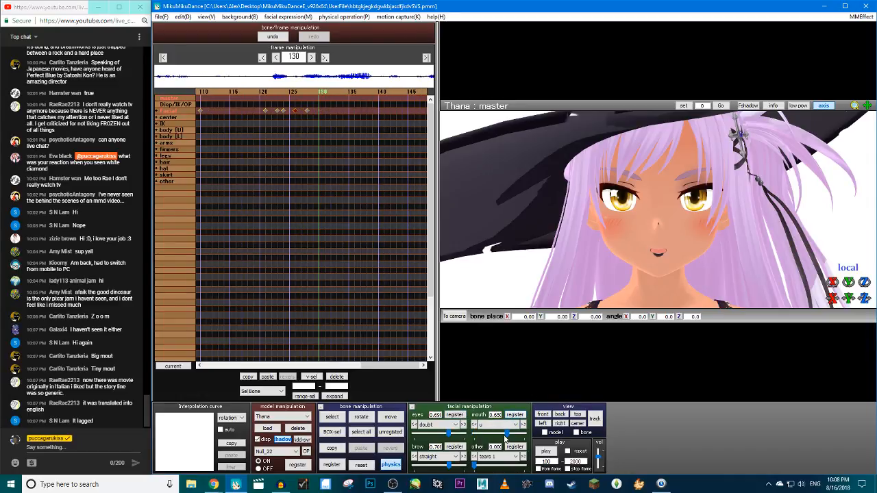
left_click(515, 415)
Choose the a2 mouth morph and register it at 0.840 on frame 130
left_click(495, 425)
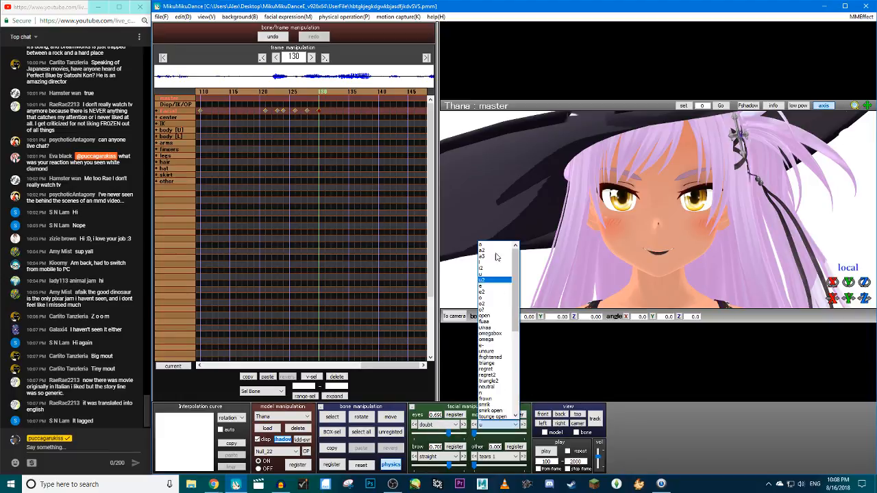
left_click(494, 248)
left_click_drag(473, 433, 516, 432)
left_click(516, 415)
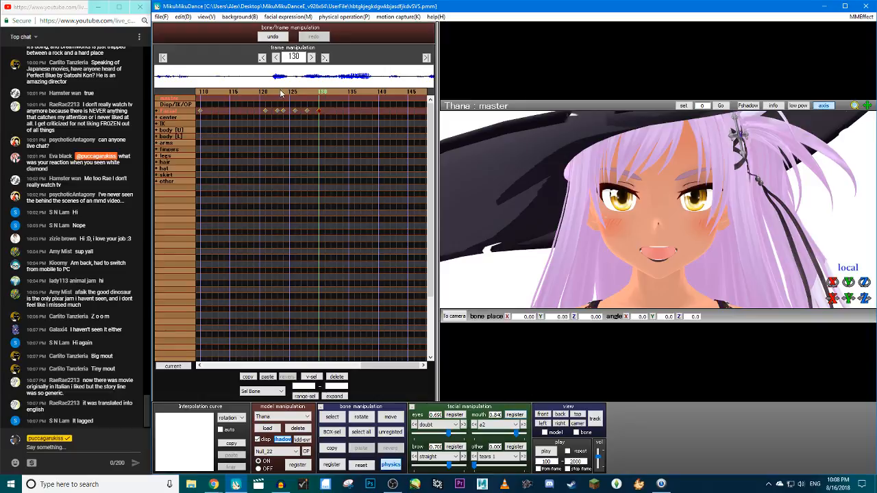
Register the a2 mouth morph at 0.000 on frame 128 and step through to frame 130 to check the transition
left_click(310, 97)
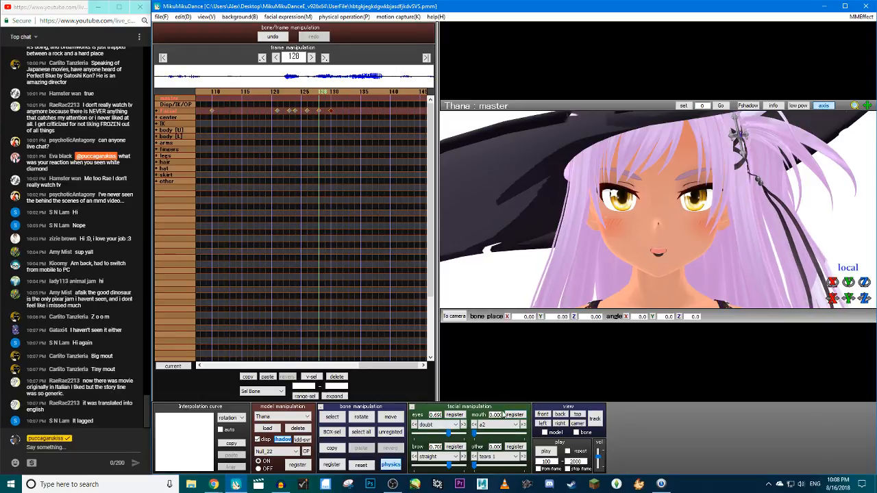
key("Left")
key("Left")
key("Right")
key("Right")
key("Right")
key("Right")
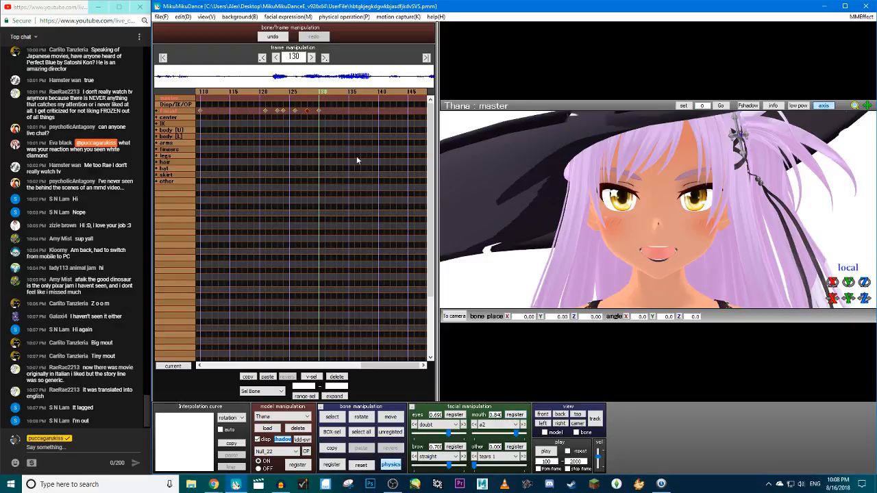
Move the facial keyframes on frames 128 and 130 one frame earlier and register a lowered a2 mouth morph on frame 131
left_click_drag(335, 130, 299, 113)
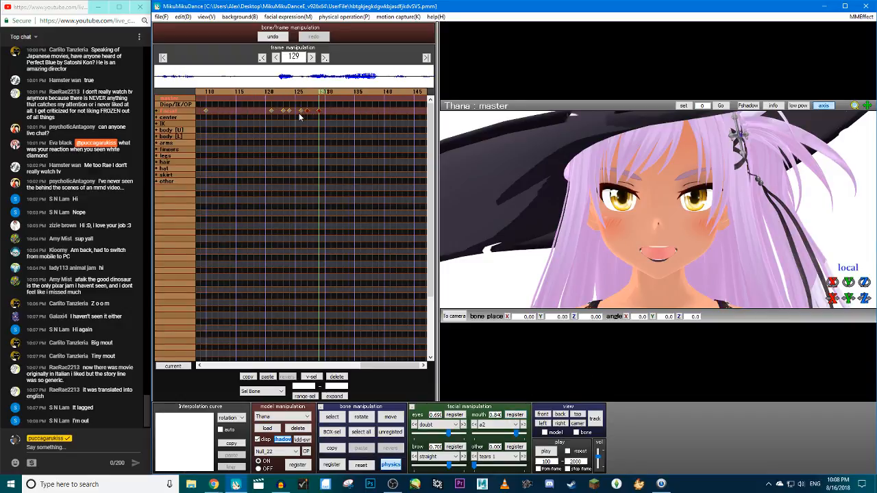
key("Right")
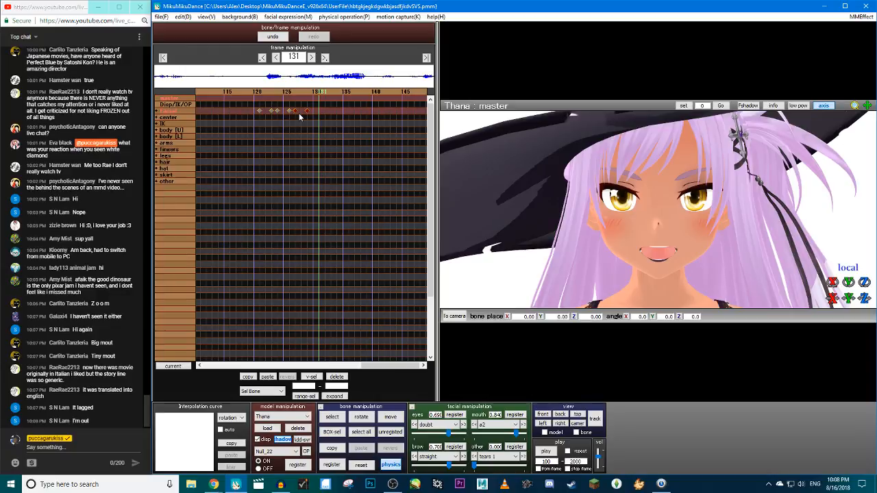
left_click_drag(517, 434, 496, 438)
left_click(515, 415)
Register the i2 mouth morph at 0.510 on frame 131 and step back to frame 127 to check the transition
left_click(509, 424)
left_click(495, 280)
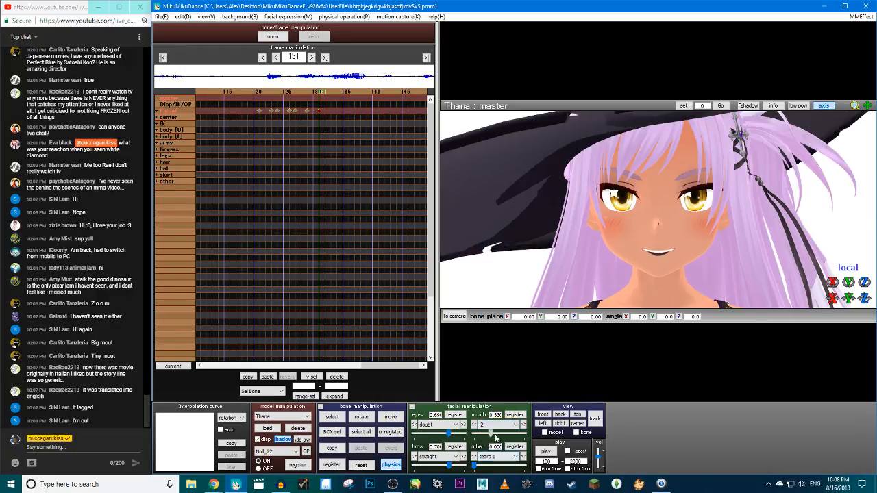
left_click(515, 415)
key("Left")
key("Left")
key("Left")
key("Left")
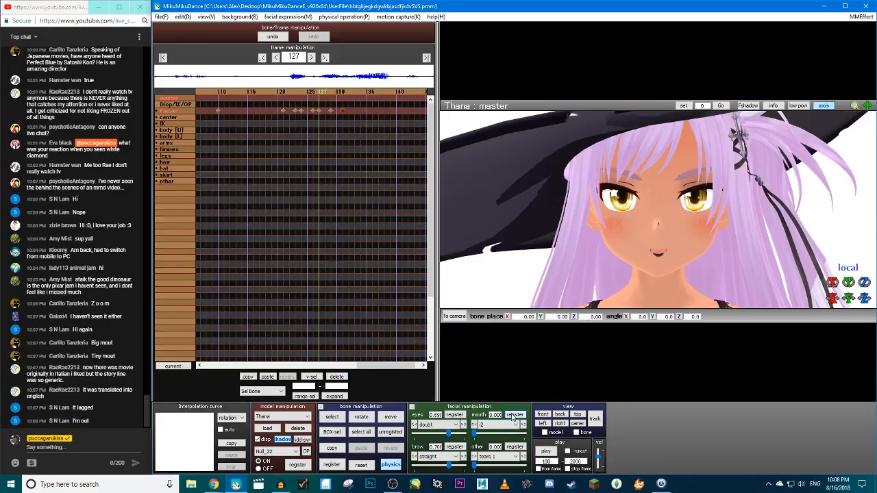
Register the i2 mouth morph at 0.740 on frame 133
key("Right")
key("Right")
key("Right")
key("Right")
key("Right")
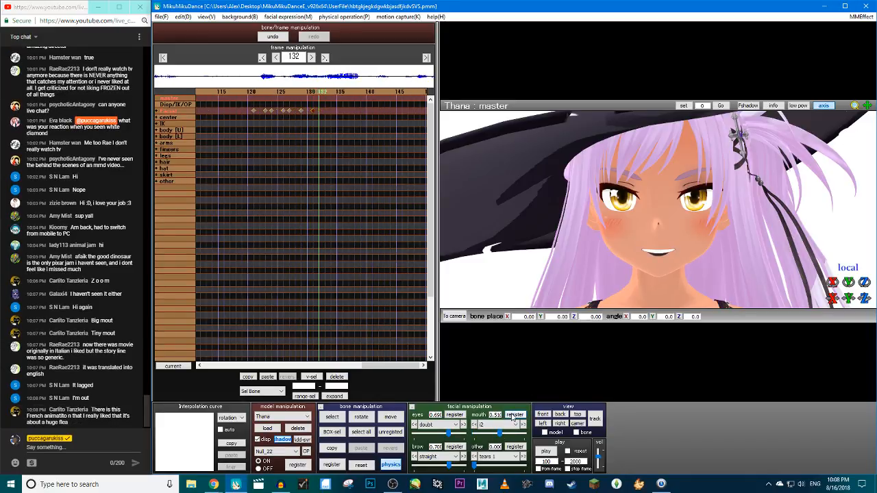
key("Right")
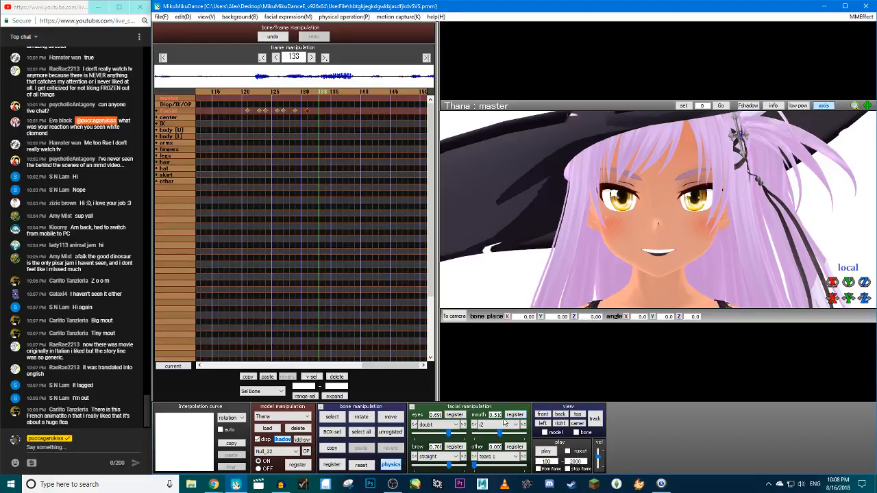
left_click_drag(500, 435, 511, 436)
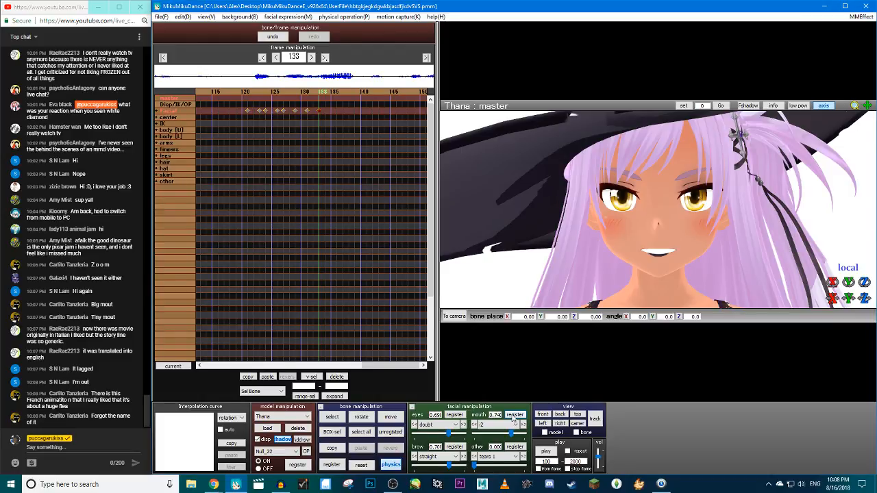
Play the animation with the audio to check the lip-sync up to frame 133
left_click(161, 17)
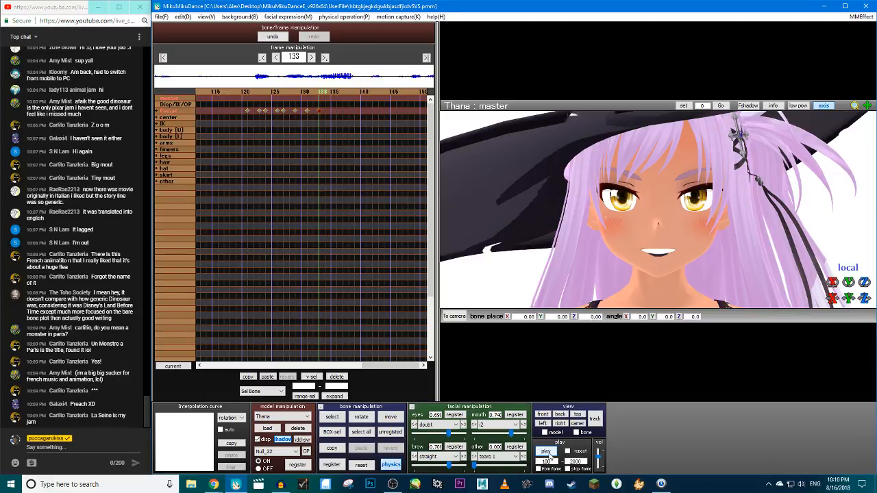
left_click(546, 453)
left_click(546, 453)
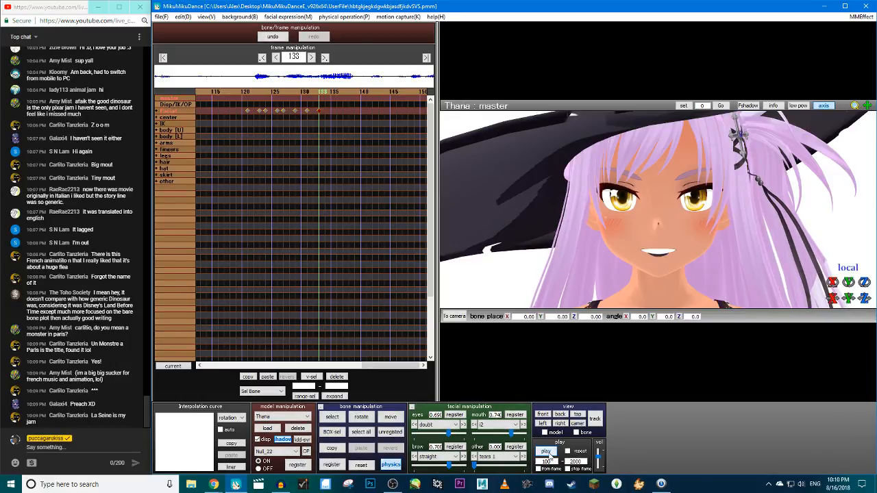
left_click(546, 453)
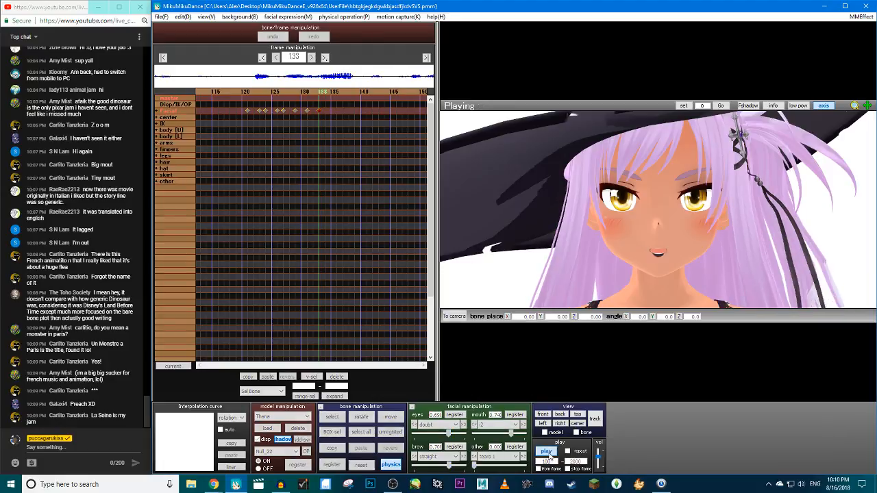
left_click(546, 454)
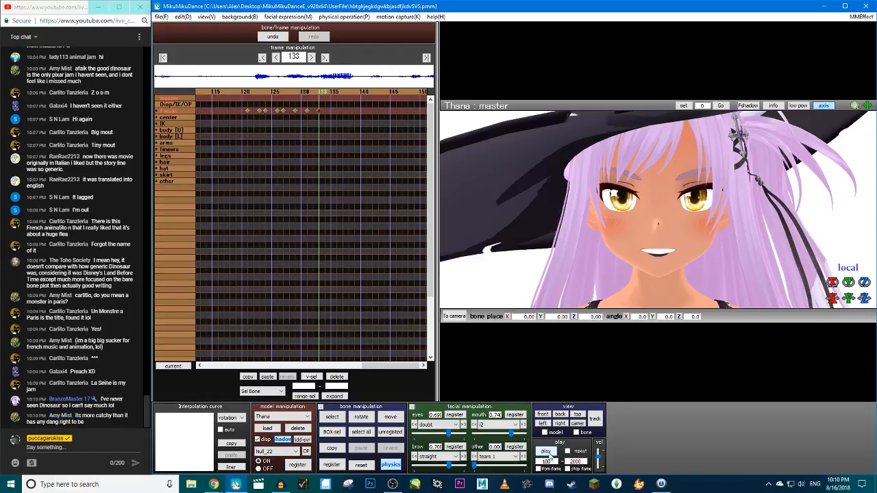
Step back and forth through the frames leading up to frame 133 to examine the mouth transitions
key("Left")
key("Left")
key("Left")
key("Left")
key("Left")
key("Left")
key("Right")
key("Right")
key("Right")
key("Right")
key("Right")
key("Right")
key("Right")
key("Right")
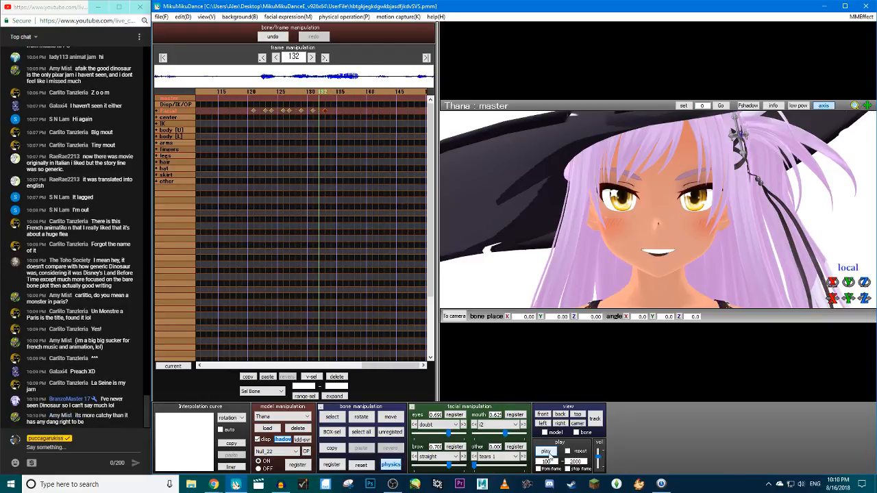
Zero the i2 mouth morph on frame 137 and register the o2 mouth morph there at 1.000
key("Right")
key("Right")
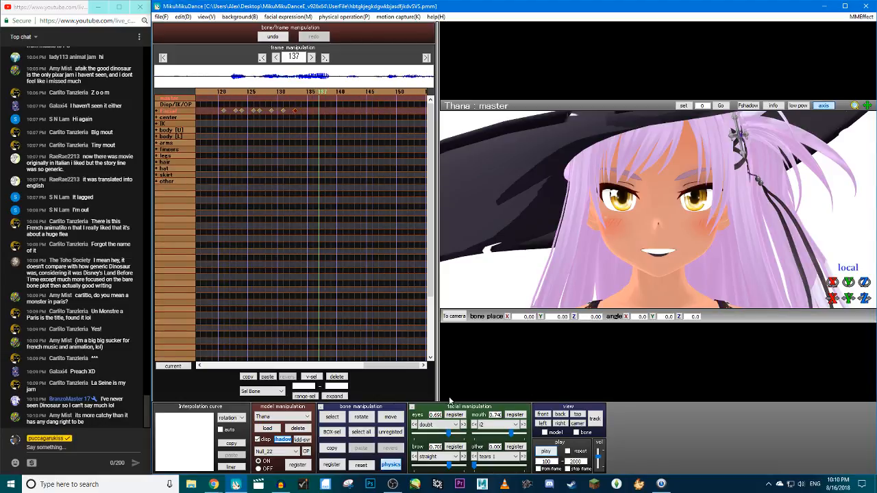
left_click_drag(511, 433, 473, 433)
left_click(514, 424)
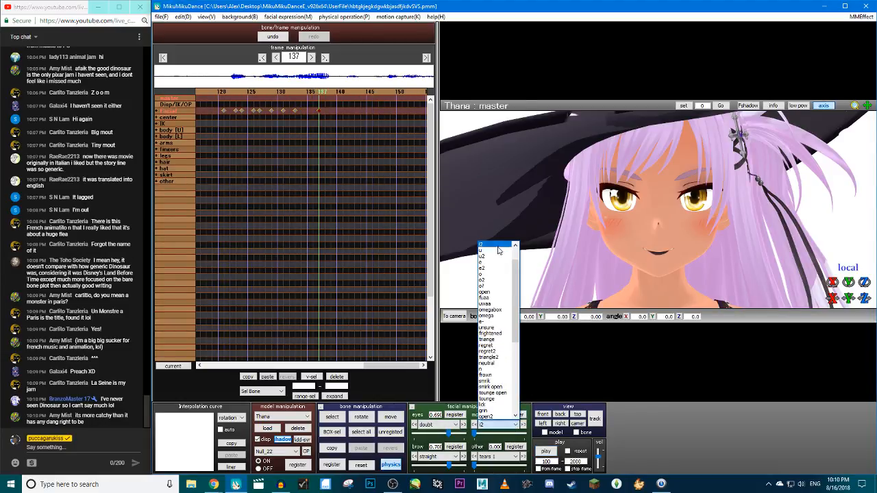
left_click(496, 282)
left_click_drag(475, 434, 525, 433)
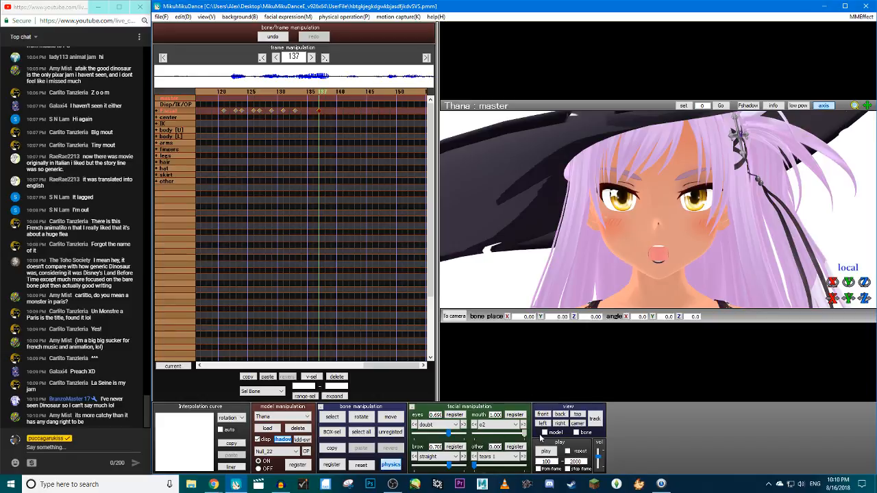
Move the facial keyframe on frame 137 to frame 135
left_click(293, 92)
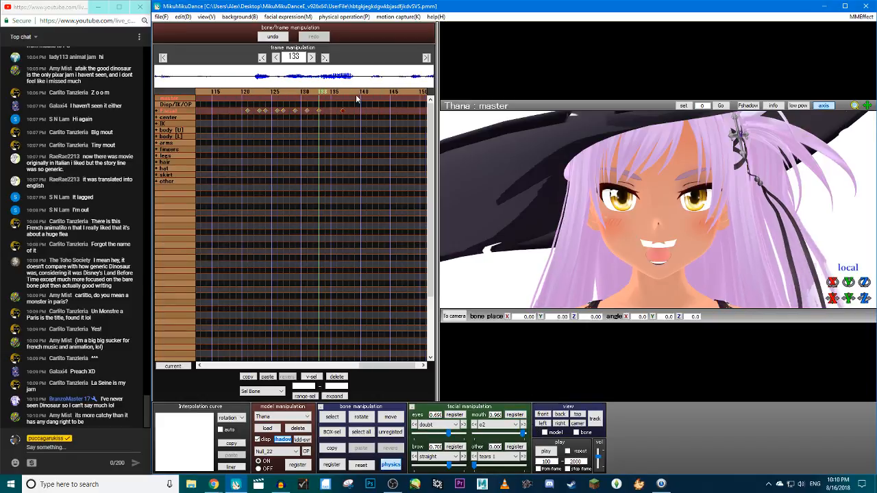
left_click(330, 94)
left_click(318, 111)
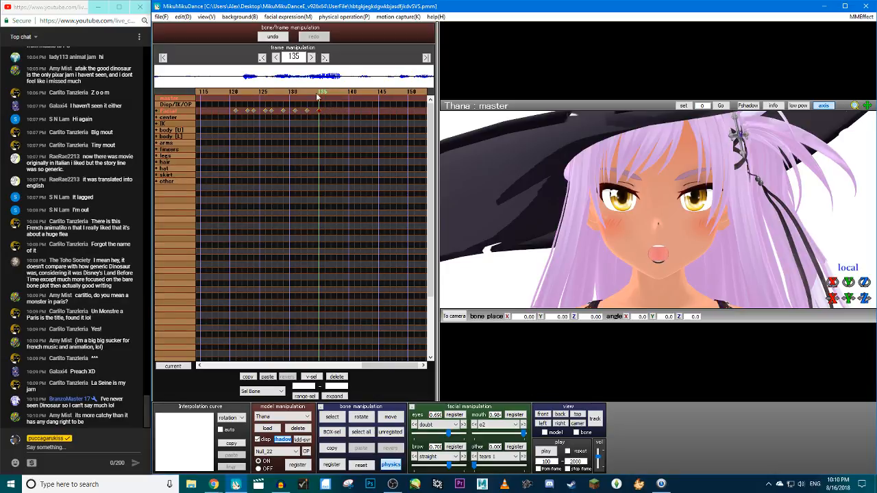
Register the o2 mouth morph at 0.000 on frame 133
left_click(310, 95)
key("Left")
key("Left")
key("Right")
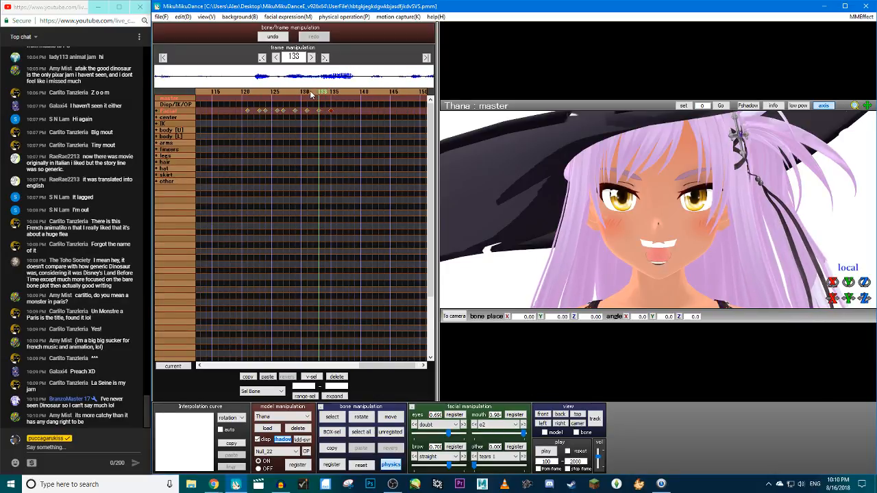
left_click_drag(523, 433, 524, 433)
left_click(515, 415)
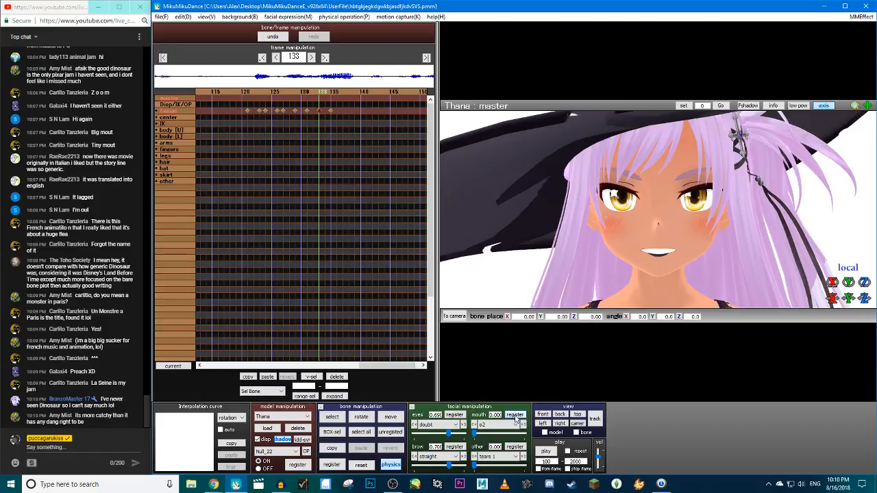
Lower the o2 mouth morph to 0.820 and register it on frame 139
key("Right")
key("Right")
key("Right")
key("Right")
key("Right")
key("Right")
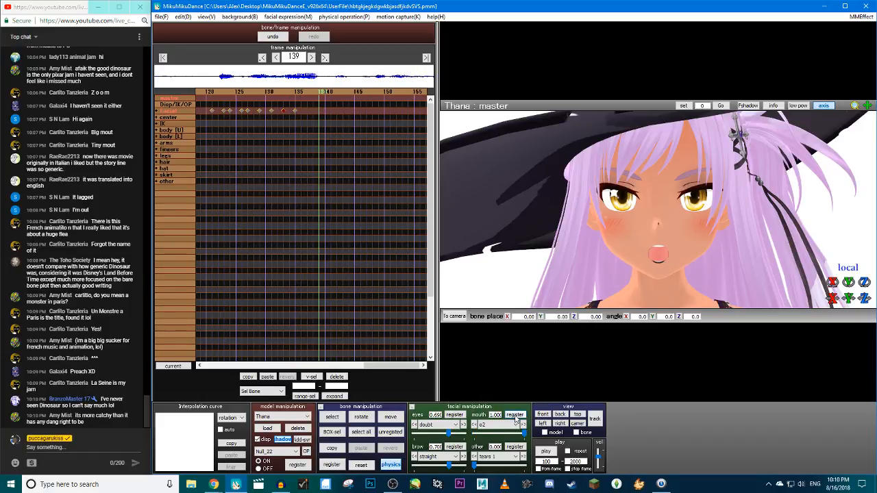
left_click_drag(523, 434, 515, 435)
left_click(522, 417)
Zero the o2 mouth morph and register it on frame 141
key("Right")
key("Right")
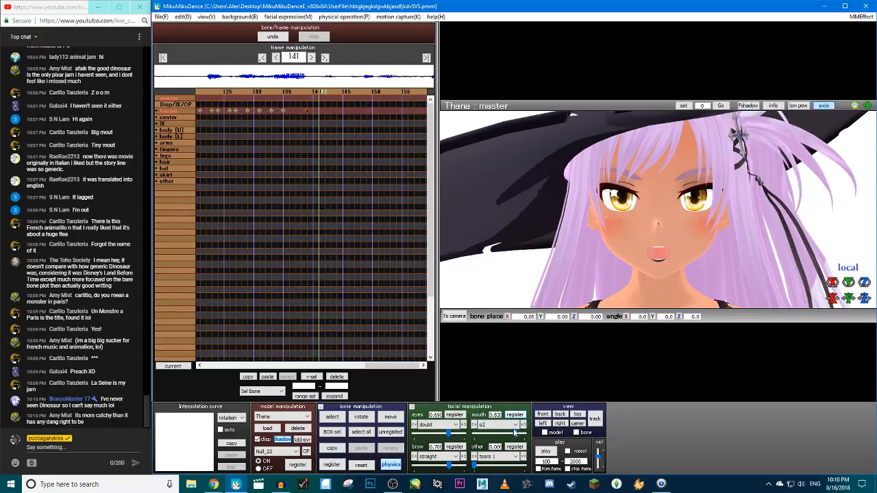
left_click_drag(514, 432, 471, 433)
left_click(514, 415)
Choose the e- mouth morph and register it at 0.650 on frame 141
left_click(507, 424)
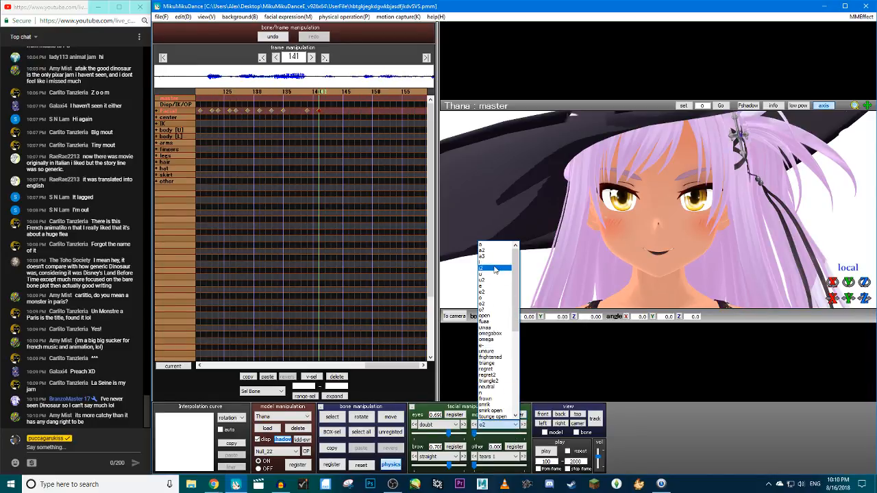
left_click(491, 291)
left_click_drag(472, 434, 405, 438)
left_click(474, 424)
left_click(498, 425)
left_click(502, 305)
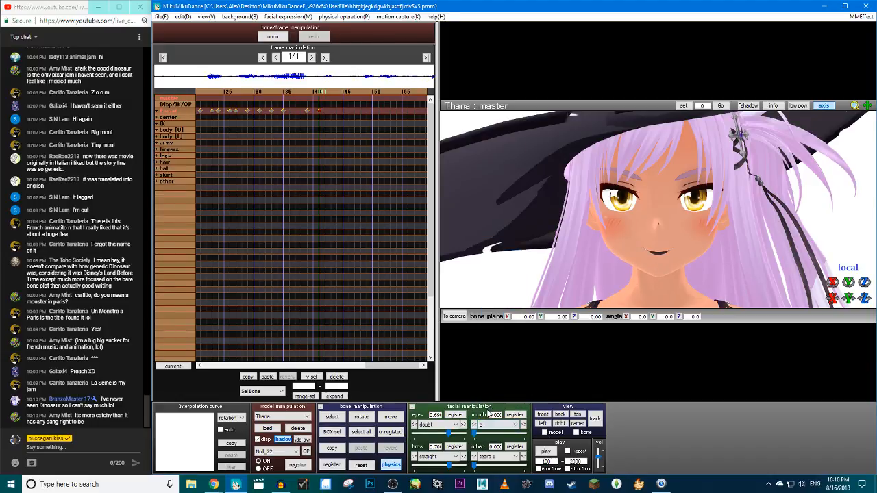
left_click_drag(473, 434, 508, 438)
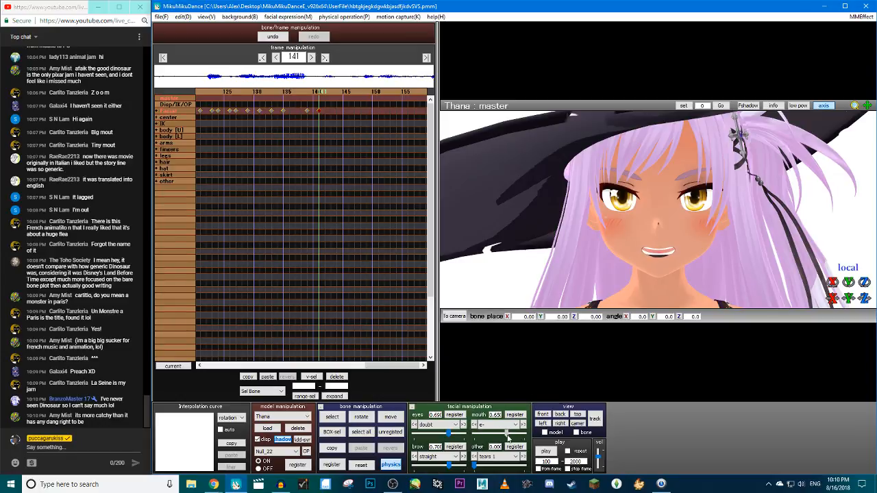
left_click(520, 416)
Register the e- mouth morph at 0.000 on frames 139 and 140
key("Left")
key("Left")
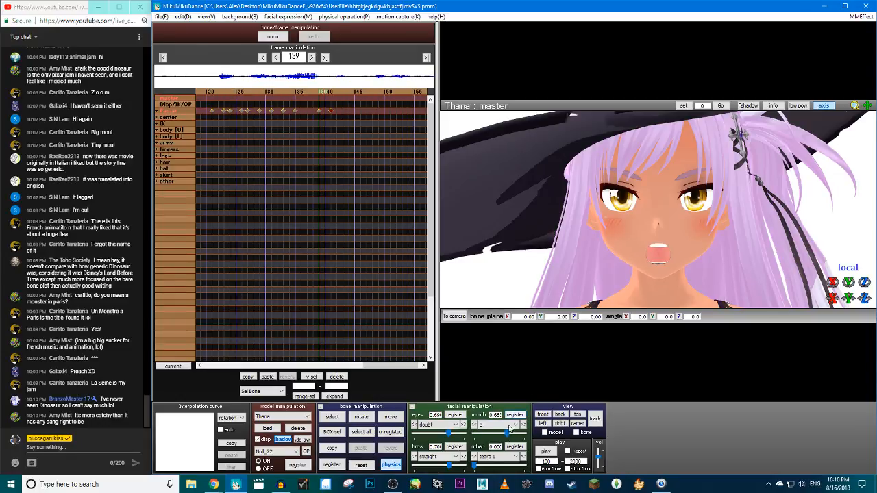
left_click_drag(508, 434, 443, 437)
left_click(515, 416)
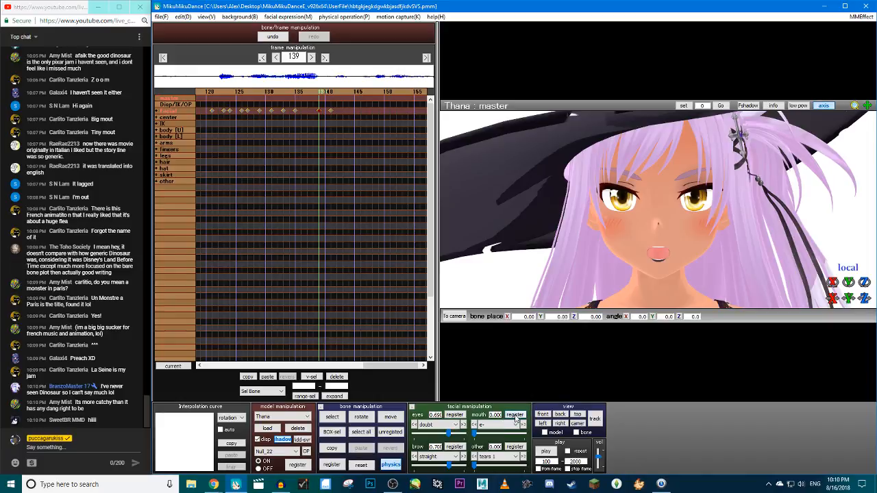
key("Right")
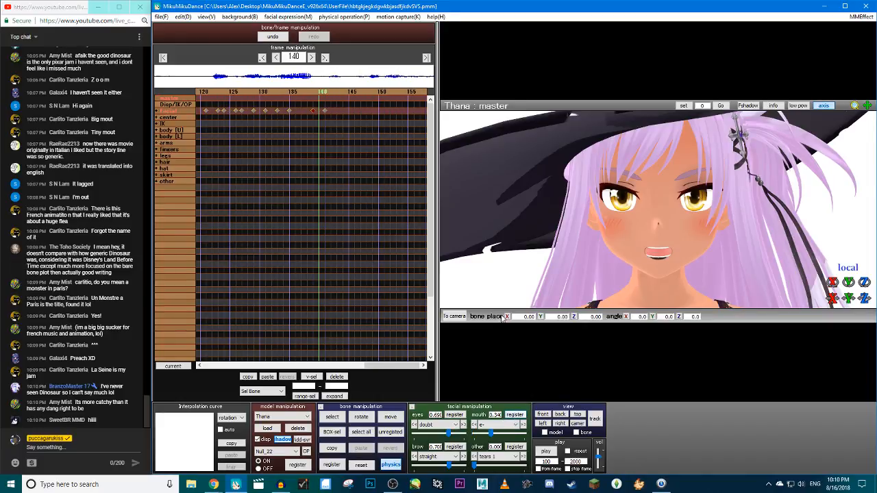
left_click_drag(491, 433, 436, 435)
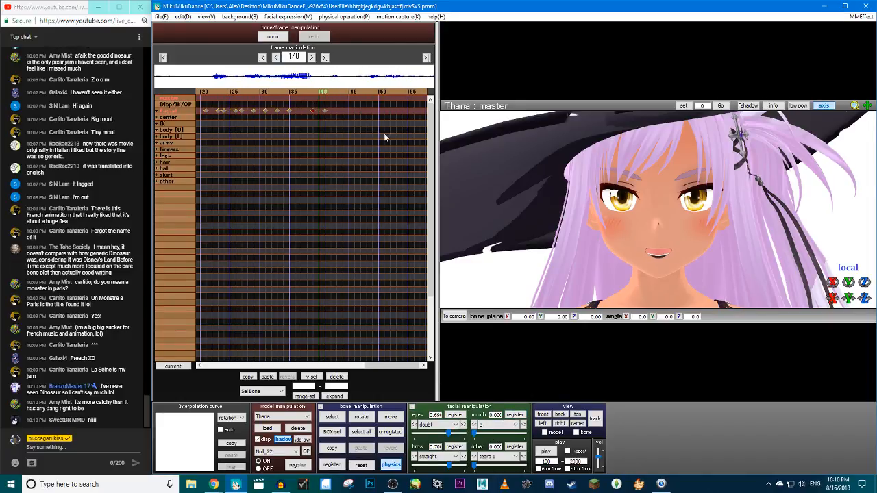
left_click(514, 414)
Switch back to the o2 mouth morph and register it at 0.000 on frame 140
left_click(495, 425)
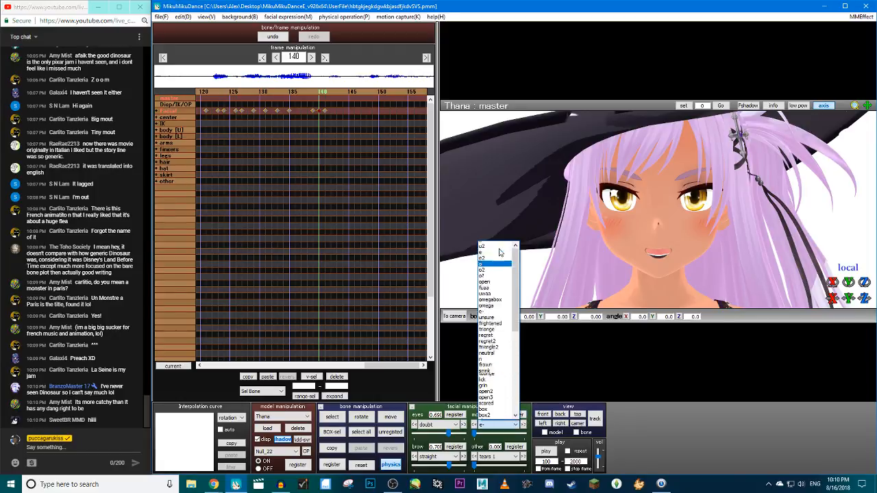
left_click(501, 379)
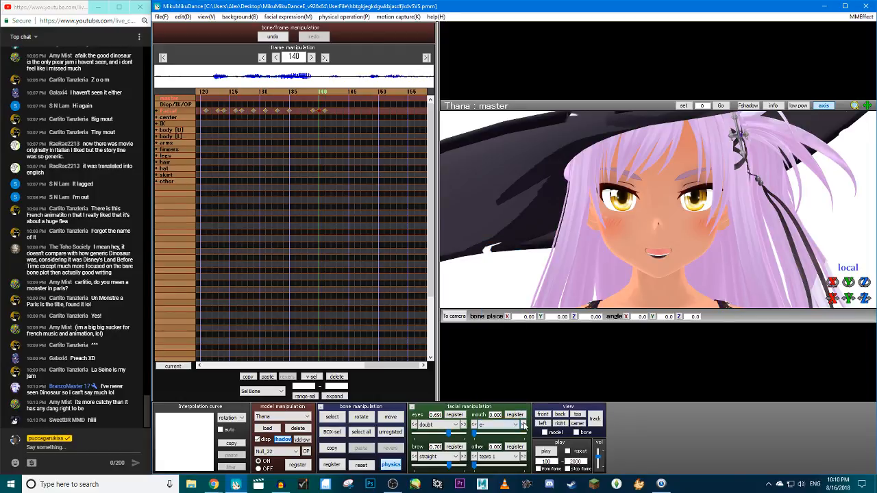
left_click(473, 425)
left_click(473, 424)
left_click(473, 425)
left_click(473, 425)
left_click(474, 424)
mouse_move(474, 433)
left_mouse_down()
mouse_move(512, 435)
mouse_move(476, 436)
left_mouse_up()
key("Left")
key("Right")
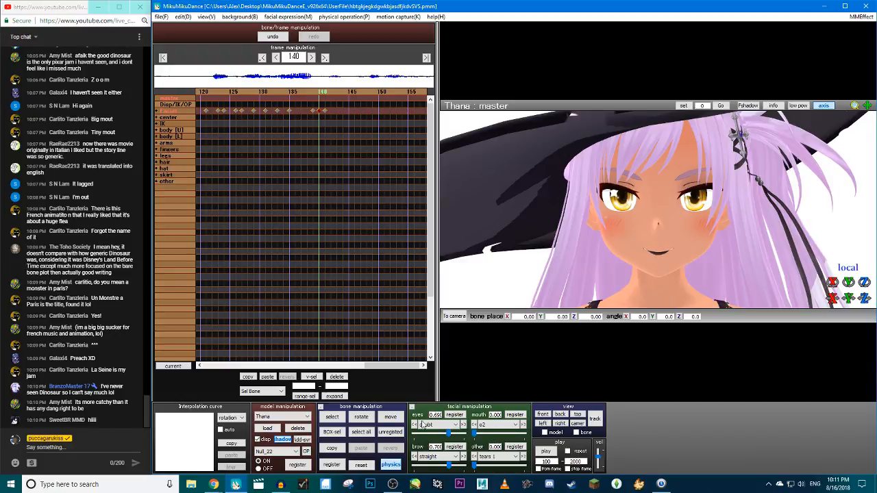
left_click(515, 415)
Move the facial keyframe on frame 141 to frame 142 and play the animation to check the timing
key("Right")
key("Right")
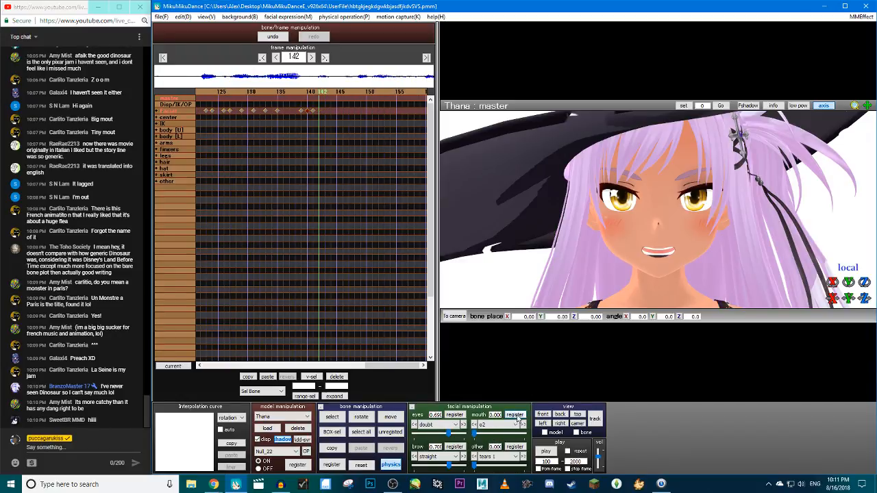
left_click(545, 452)
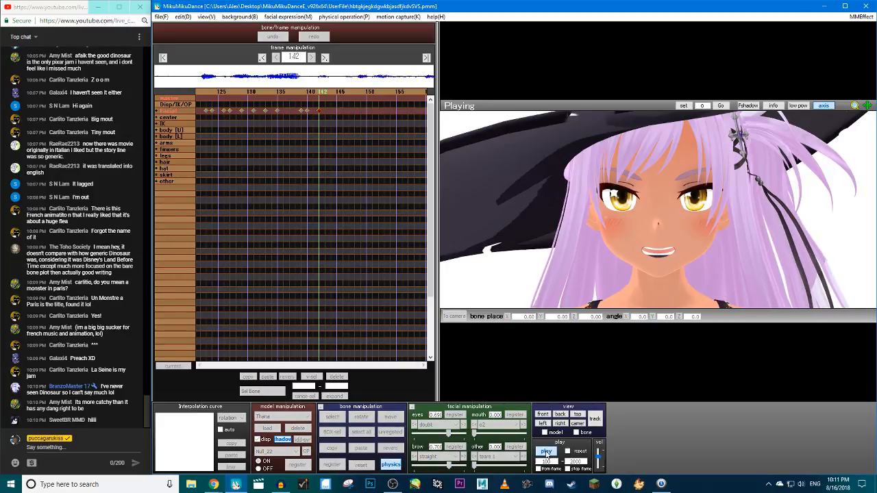
left_click(546, 453)
Rework the facial keyframes at frames 139 and 140 so they occupy frames 138, 139 and 140, and play the animation
key("Left")
key("Left")
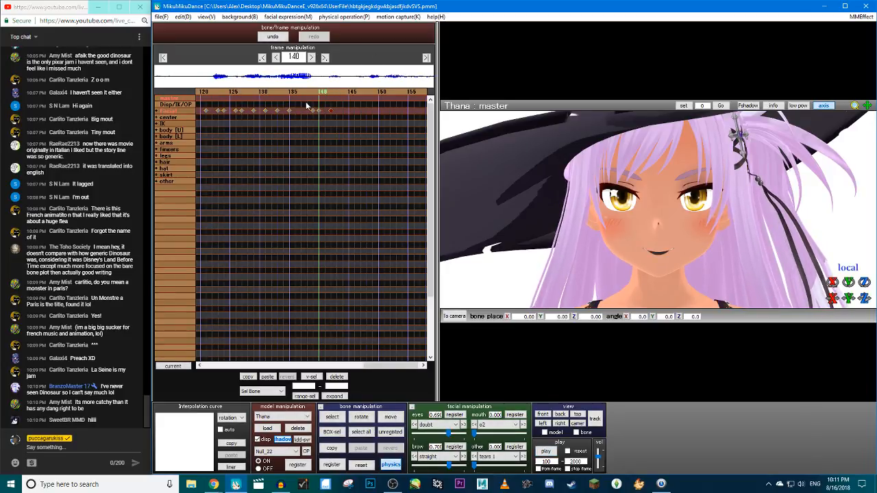
left_click(313, 111)
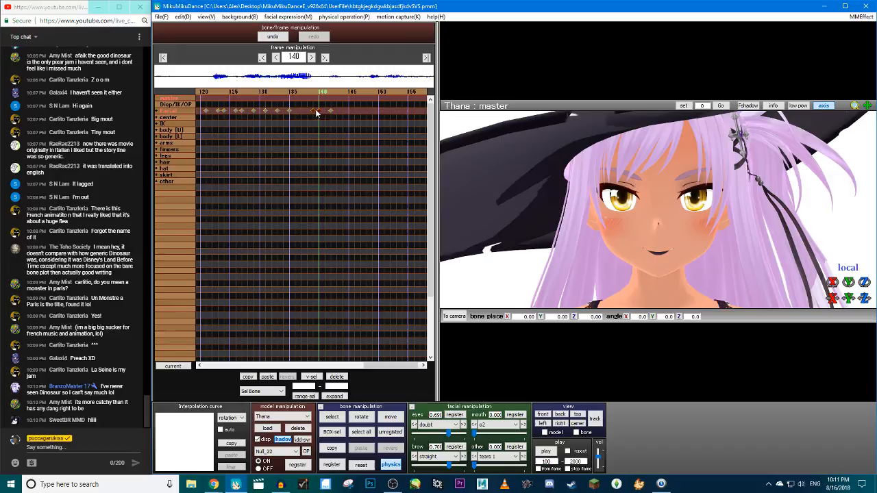
left_click(257, 379)
left_click(547, 452)
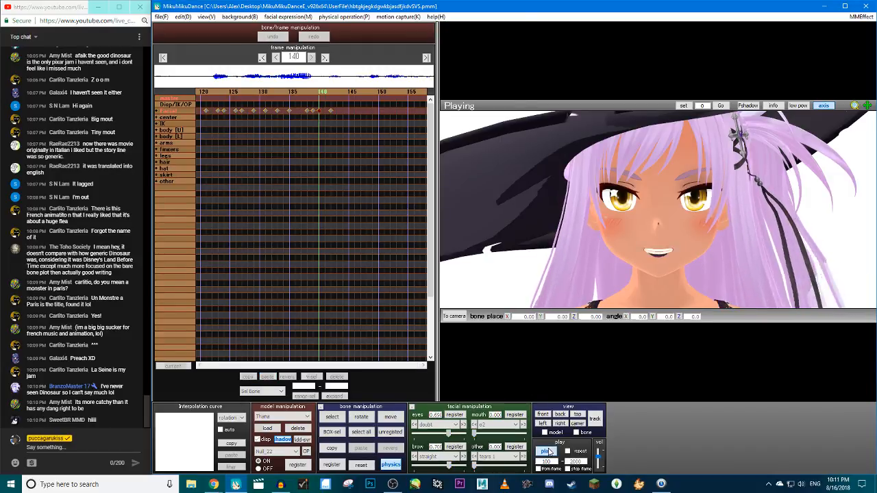
left_click(548, 453)
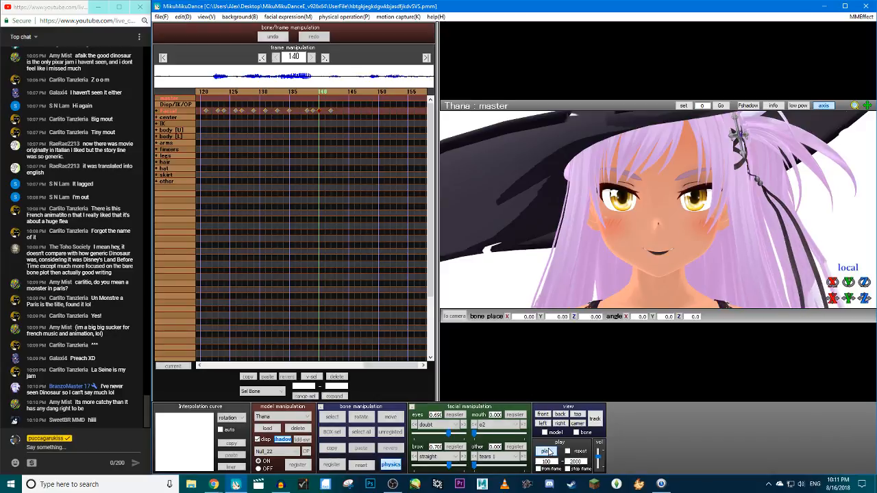
Choose the e- mouth morph and register it at 0.000 on frame 145
key("Right")
key("Right")
key("Right")
key("Right")
key("Right")
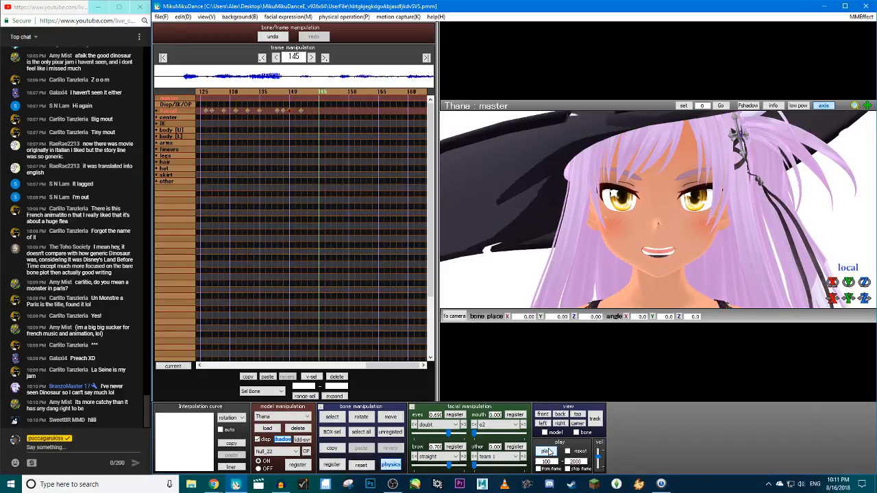
left_click(524, 426)
left_click(524, 426)
left_click(524, 426)
left_click(509, 425)
scroll(498, 343, "up", 5)
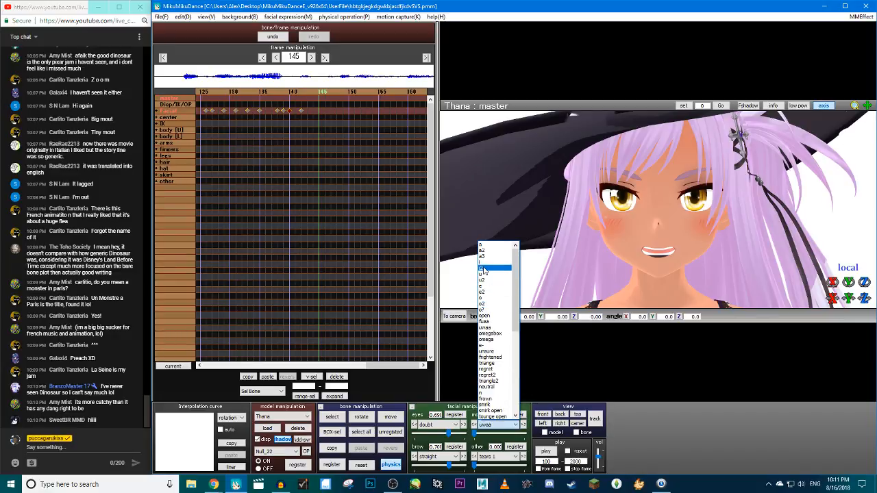
left_click(488, 345)
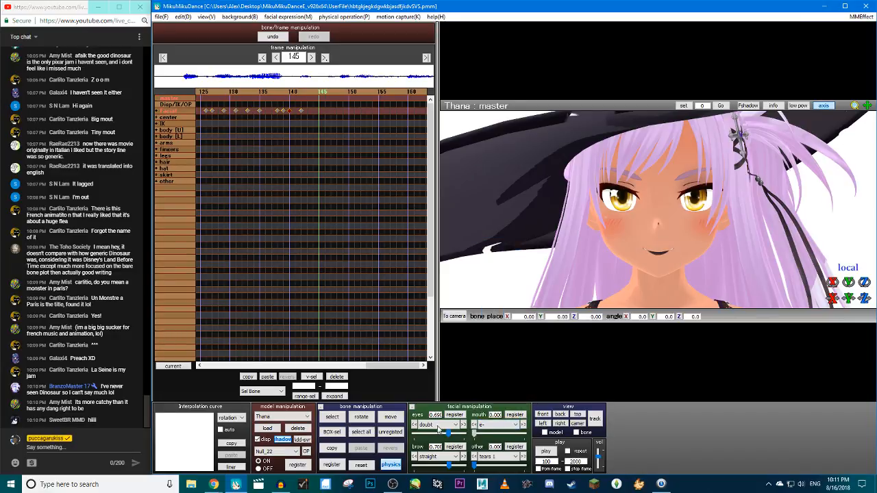
Choose the o? mouth morph and set up its facial keyframe at 0.860 on frame 148
left_click(496, 424)
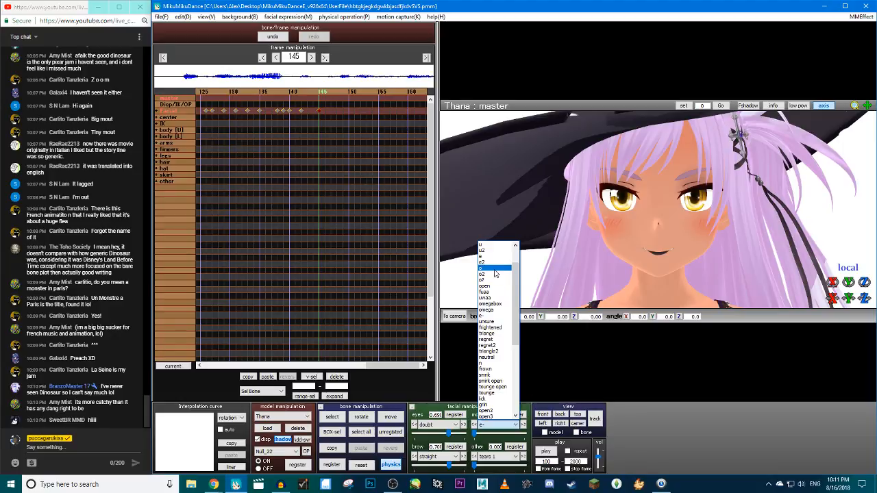
left_click(491, 267)
mouse_move(522, 436)
left_mouse_down()
mouse_move(472, 434)
mouse_move(535, 436)
mouse_move(462, 436)
mouse_move(518, 435)
left_mouse_up()
left_click(523, 425)
left_click(523, 425)
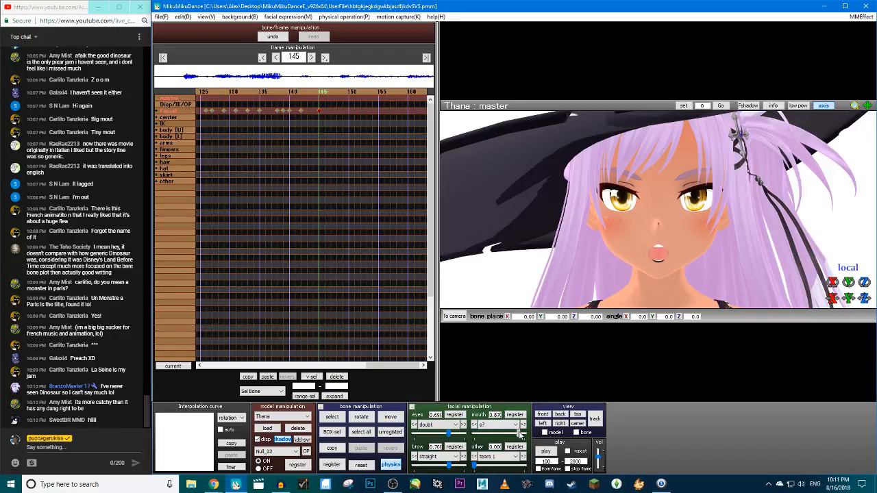
key("Right")
key("Right")
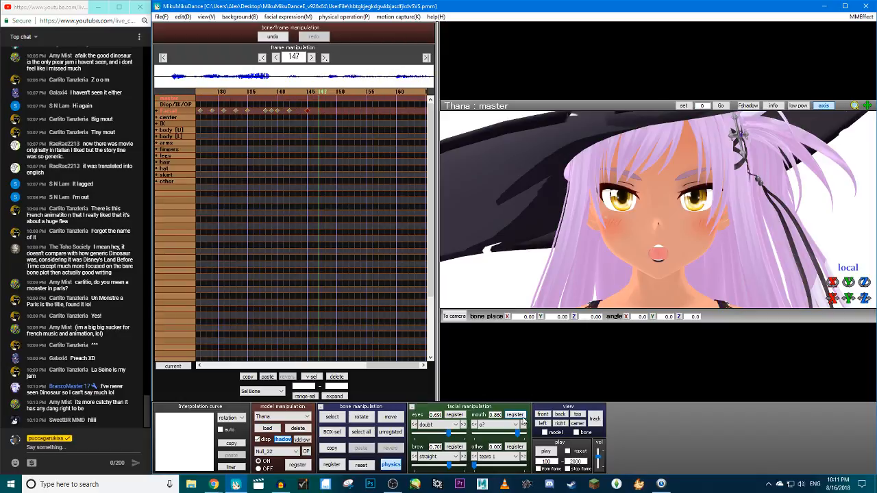
left_click(326, 112)
Register the o? mouth morph at 0.000 on frames 145 and 150
left_click(307, 91)
left_click_drag(517, 433, 474, 434)
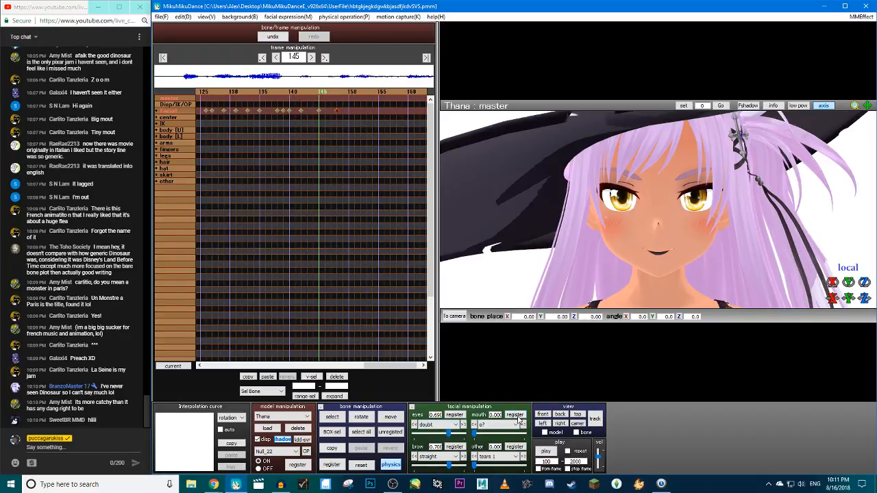
left_click(515, 415)
key("Right")
key("Right")
key("Right")
key("Right")
key("Right")
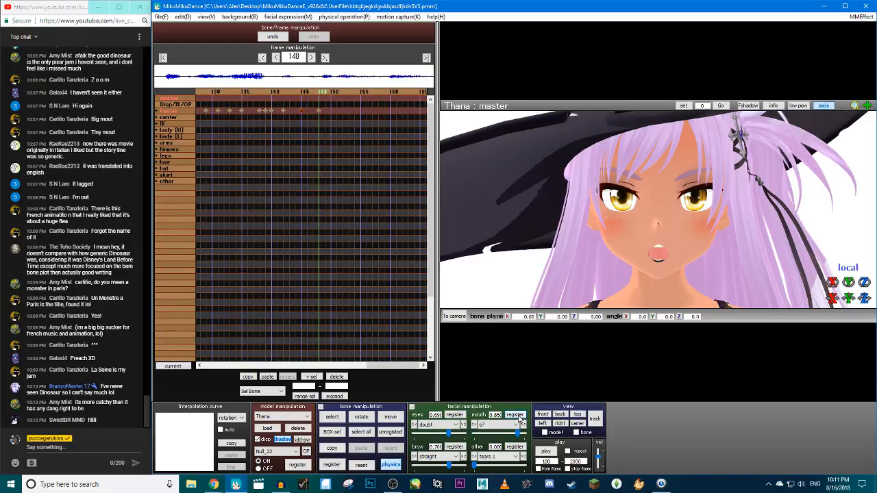
left_click_drag(517, 433, 474, 433)
left_click(515, 415)
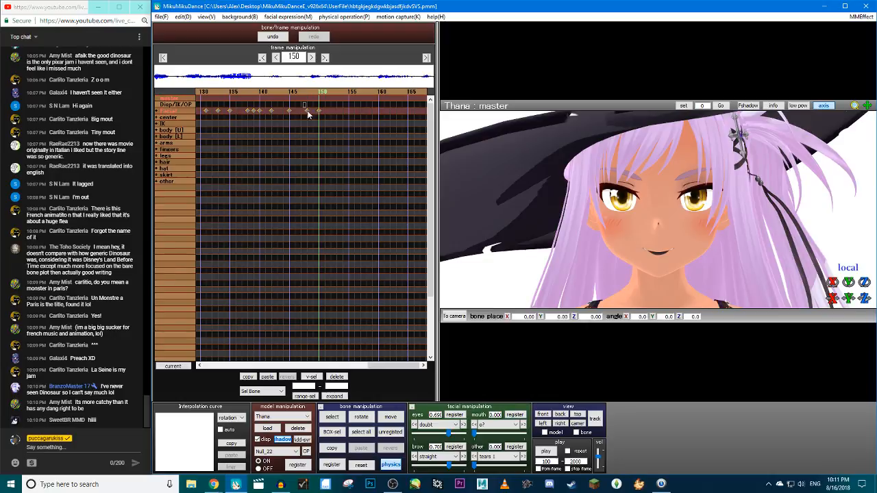
Move the facial keyframe on frame 148 to frame 147, play the animation, and step through the frames up to 151
left_click(549, 453)
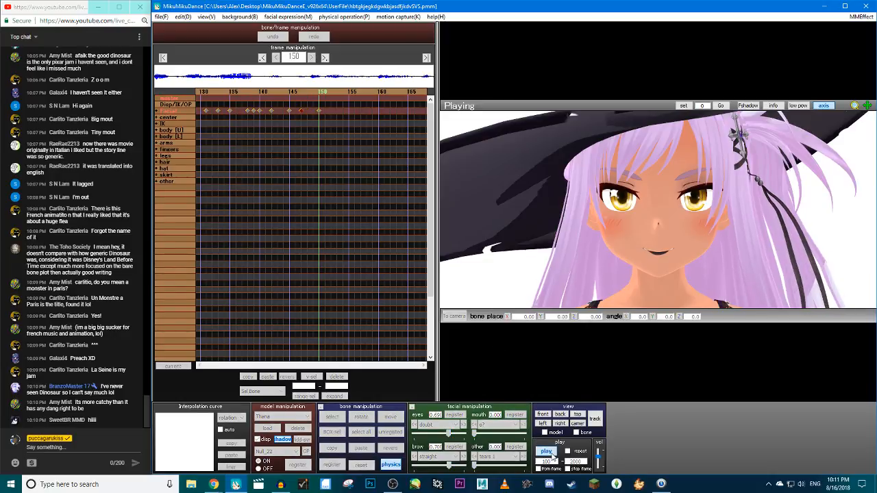
left_click(550, 453)
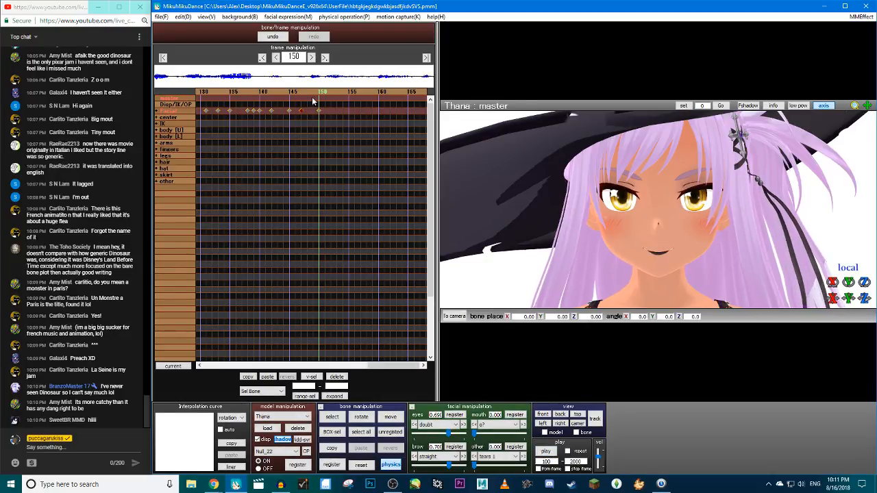
left_click(304, 94)
key("Left")
key("Right")
key("Right")
key("Right")
key("Right")
key("Right")
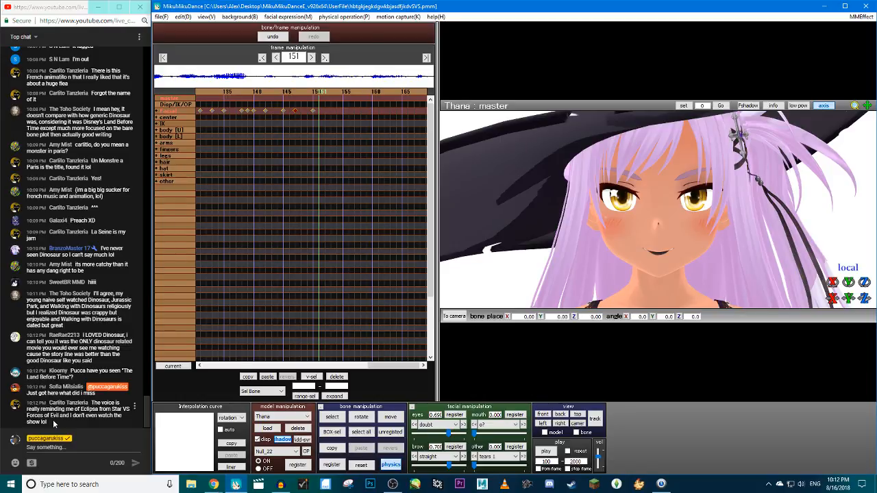
left_click_drag(53, 424, 28, 408)
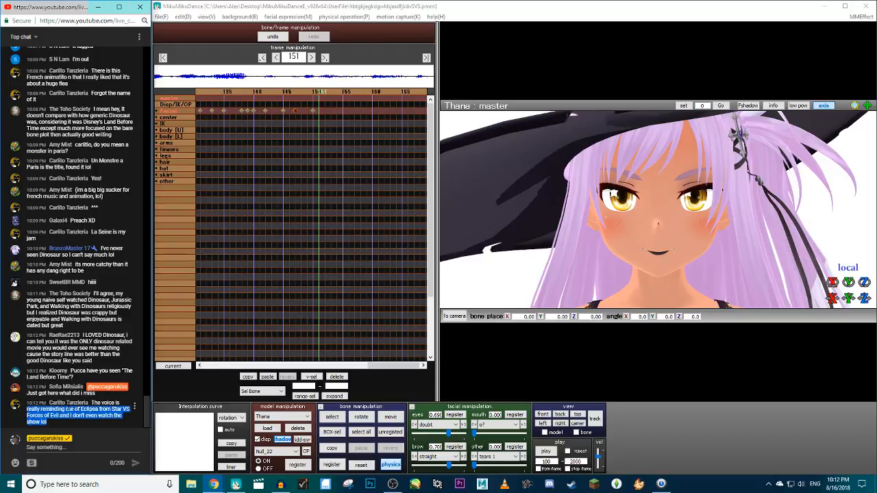
left_click(67, 425)
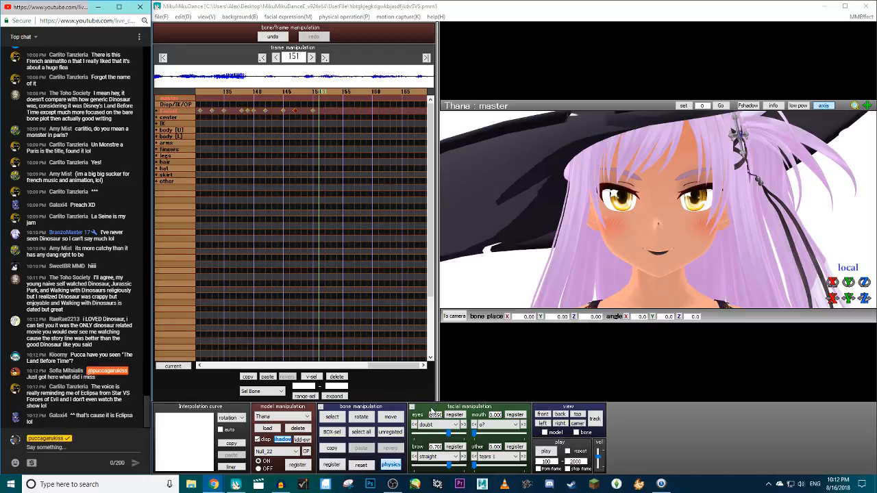
Play the animation to check the mouth timing around frame 150
left_click(555, 442)
left_click(548, 450)
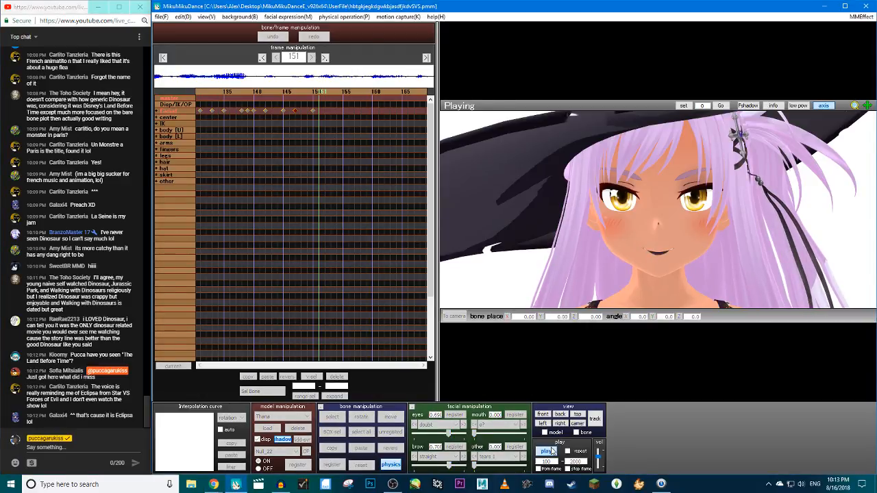
left_click(548, 451)
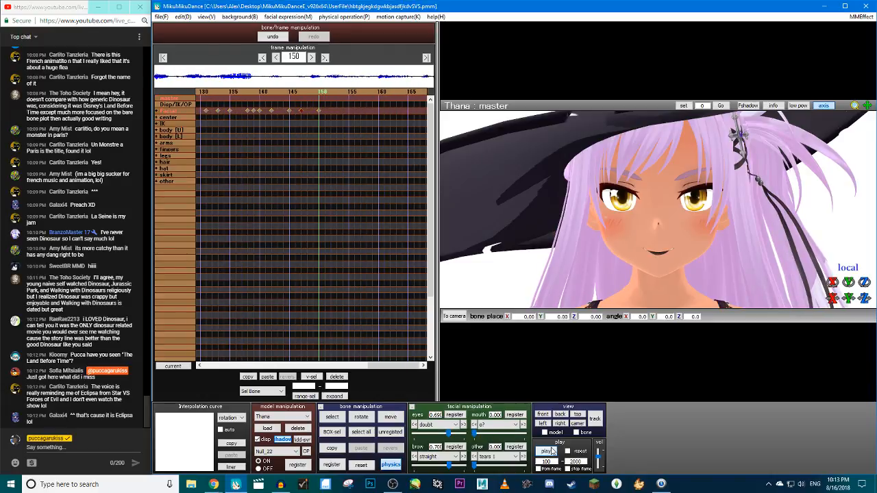
Choose the i2 mouth morph and register it at 0.490 on frame 150
left_click(505, 423)
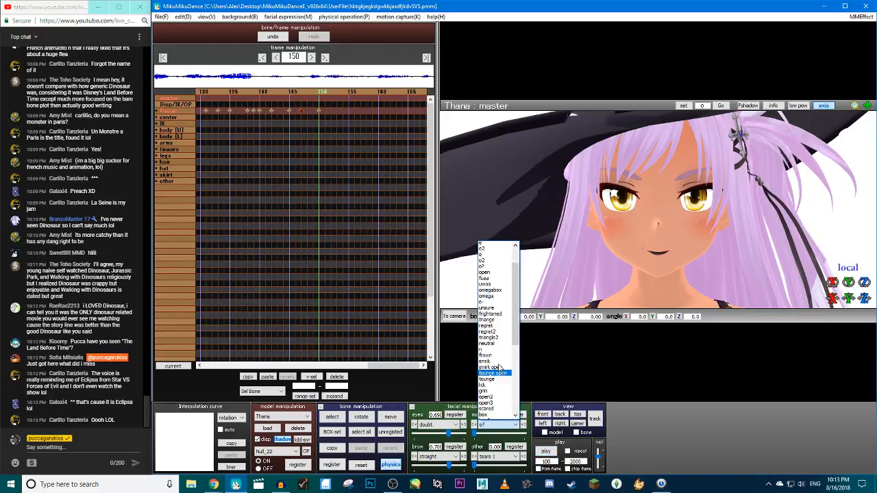
left_click(507, 272)
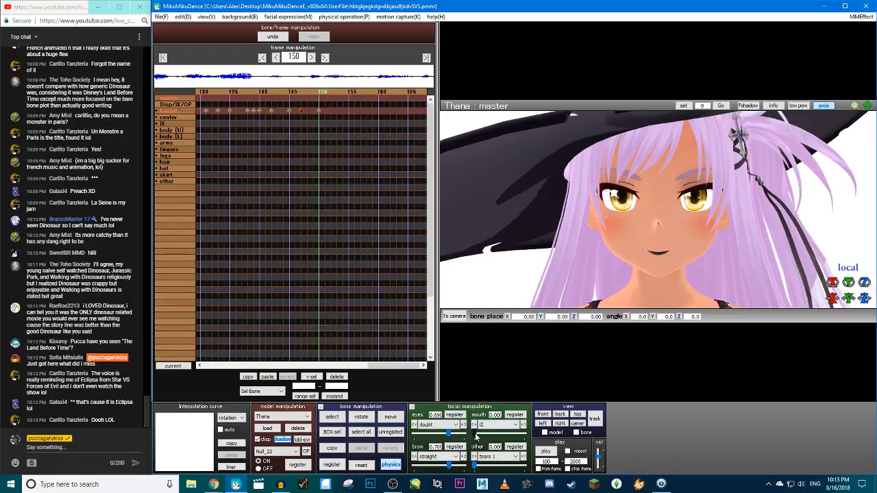
left_click_drag(474, 432, 499, 438)
left_click(514, 416)
Register the i2 mouth morph at 0.000 on frames 152 and 147
key("Right")
key("Right")
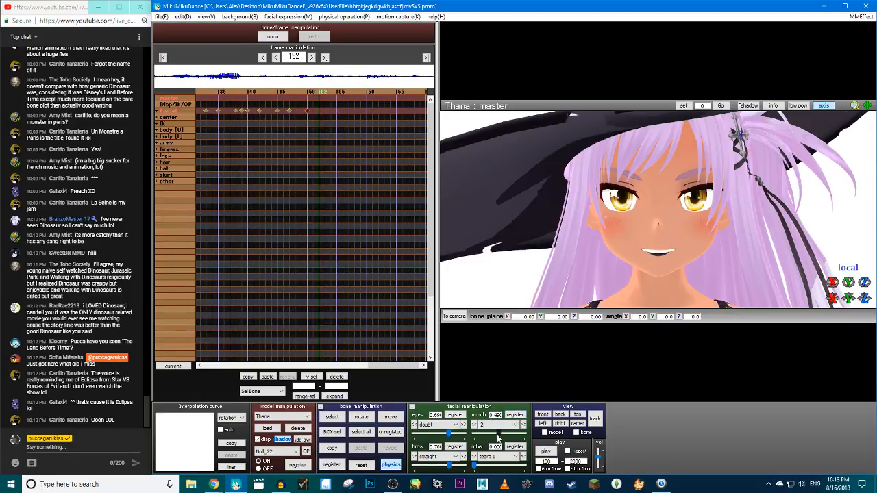
left_click_drag(499, 432, 496, 433)
left_click(520, 416)
key("Left")
key("Left")
key("Left")
key("Left")
key("Left")
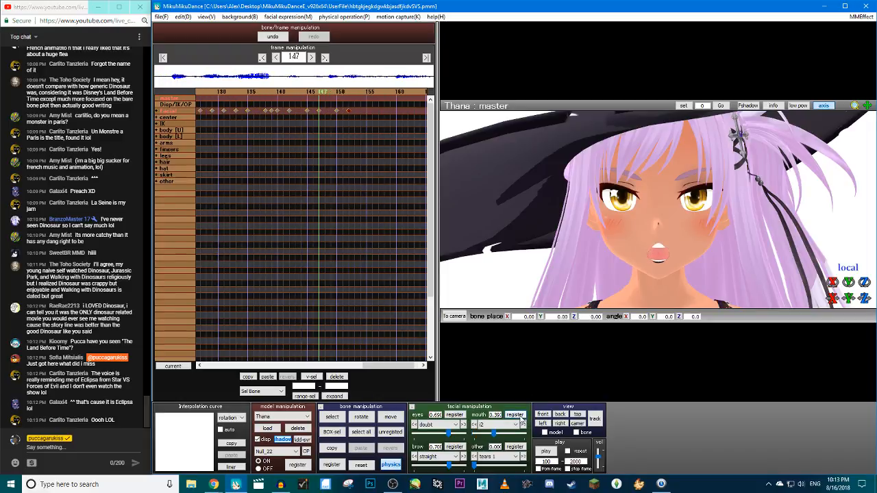
left_click_drag(494, 433, 473, 432)
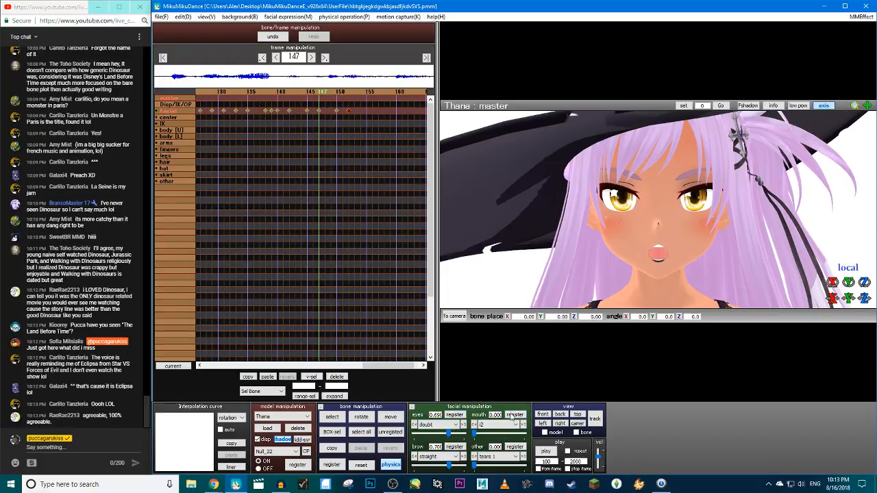
left_click(519, 416)
Play the animation twice to check the timing and move the facial keyframes on frames 150 and 152 to 149 and 151
left_click(548, 452)
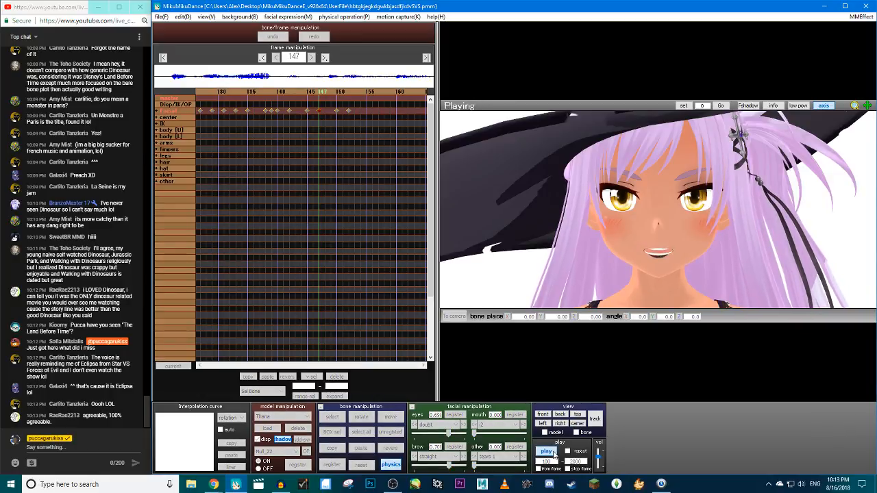
left_click(553, 453)
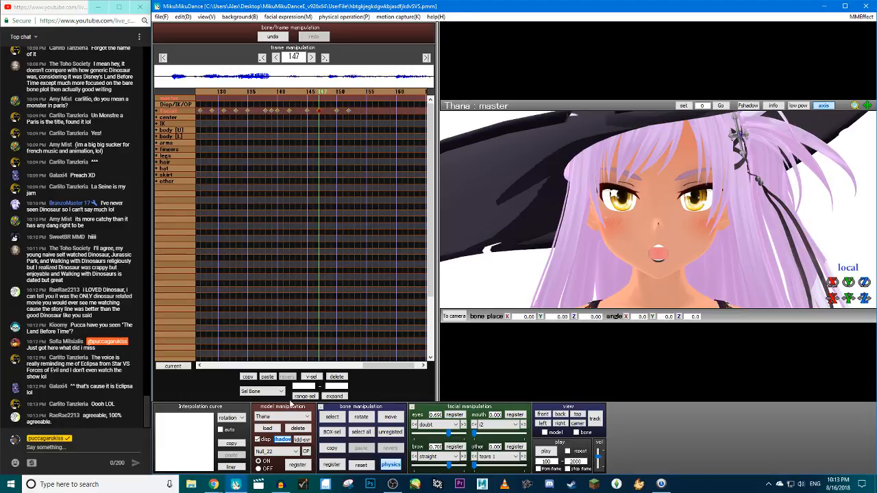
left_click(546, 452)
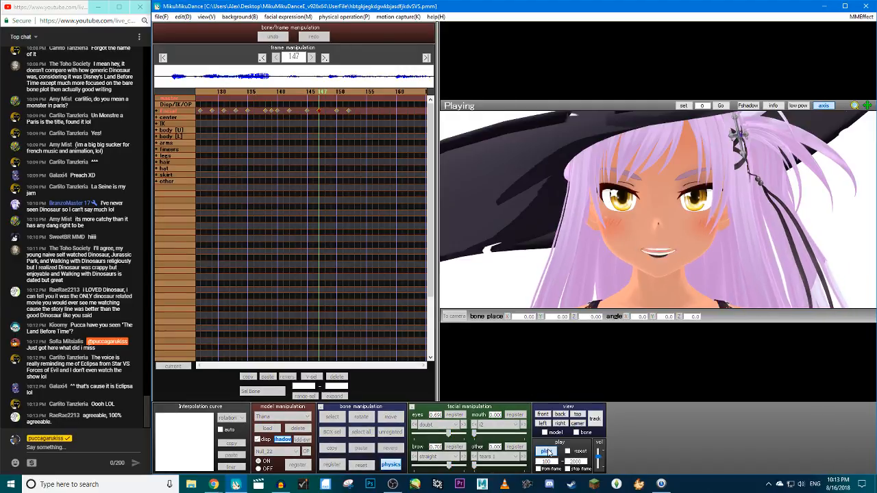
left_click(547, 451)
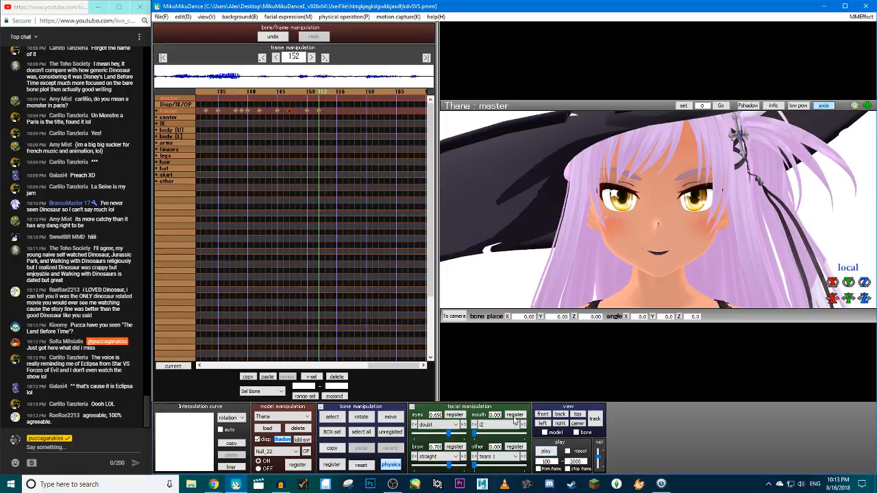
key("Left")
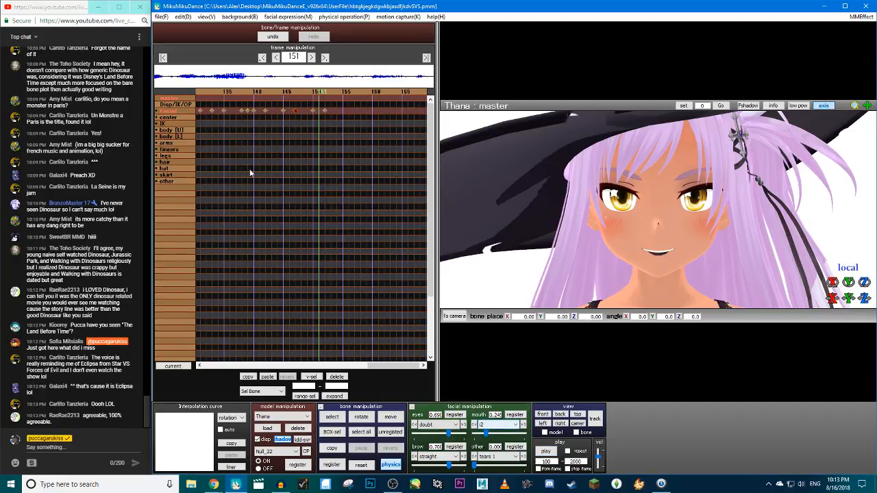
left_click_drag(349, 120, 305, 111)
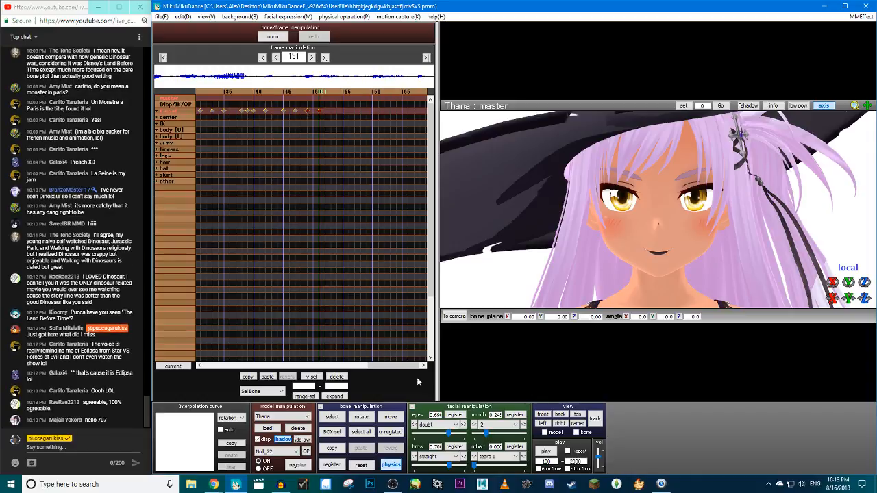
Choose the a mouth morph and register it at 0.000 on frame 151
left_click(515, 424)
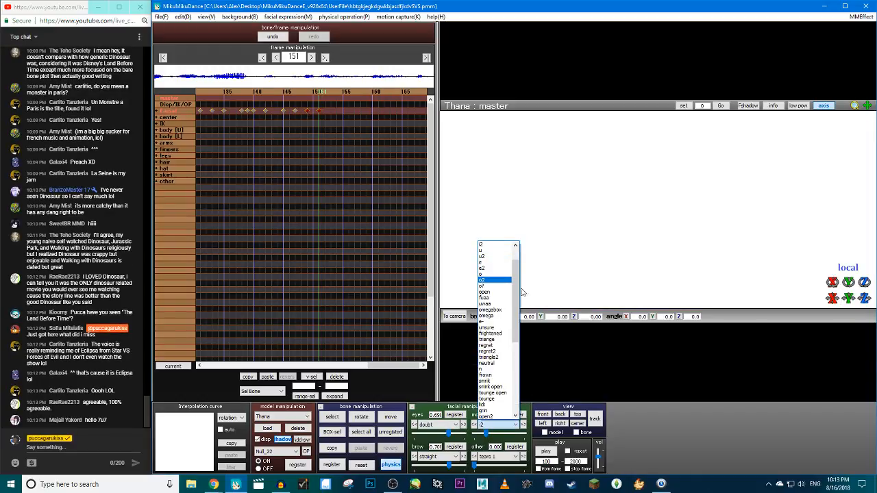
scroll(492, 252, "up", 1)
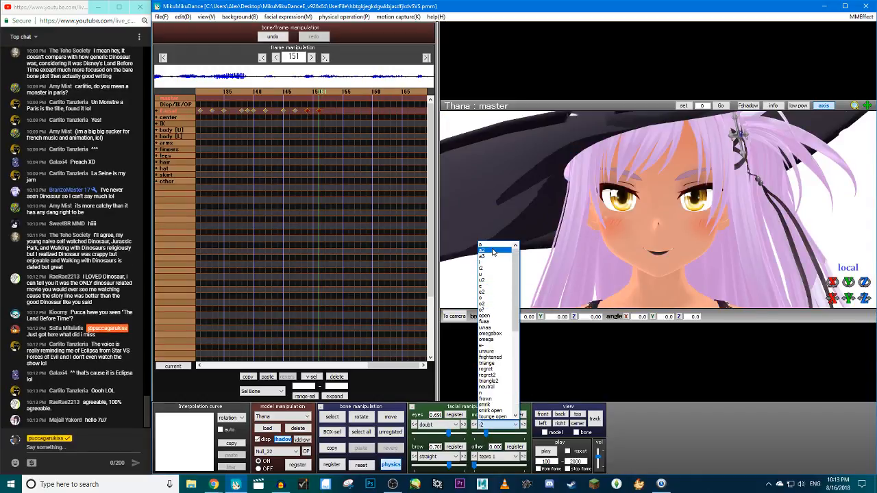
left_click(487, 245)
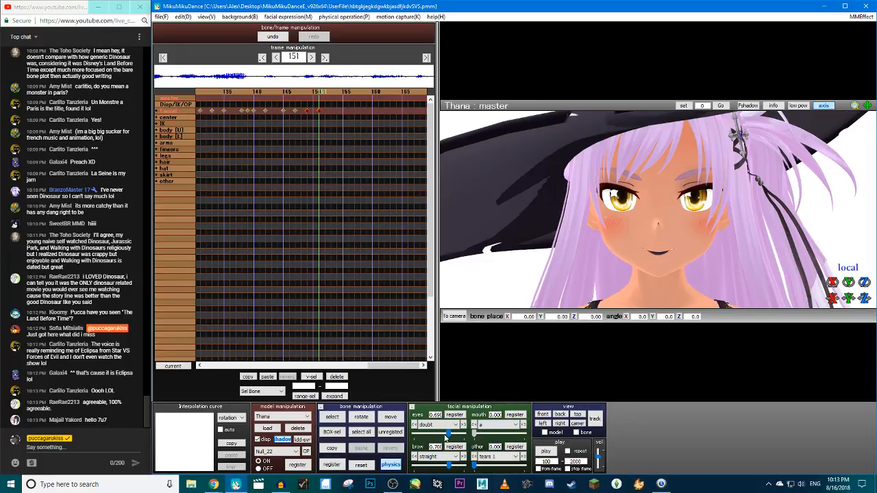
left_click(514, 415)
Register an open a mouth morph on frame 153 and the same morph at 0.000 on frame 156
key("Right")
key("Right")
key("Right")
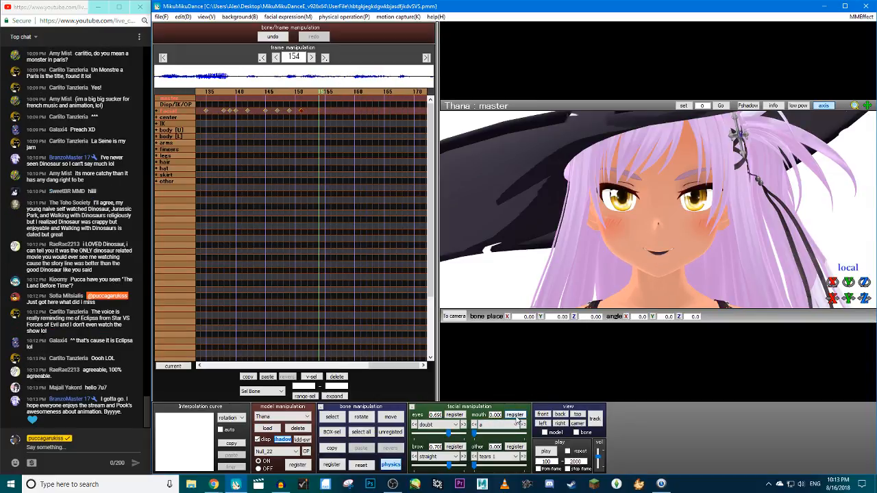
key("Left")
mouse_move(473, 433)
left_mouse_down()
mouse_move(511, 433)
mouse_move(480, 432)
left_mouse_up()
left_click(514, 416)
key("Right")
key("Right")
key("Right")
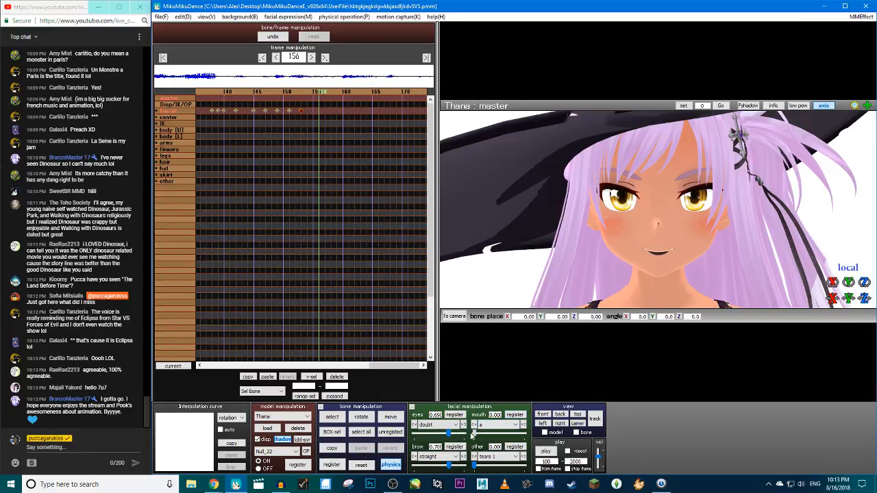
left_click(515, 416)
Play the animation to check the timing and register the a mouth morph at 0.800 on frame 154
left_click(546, 452)
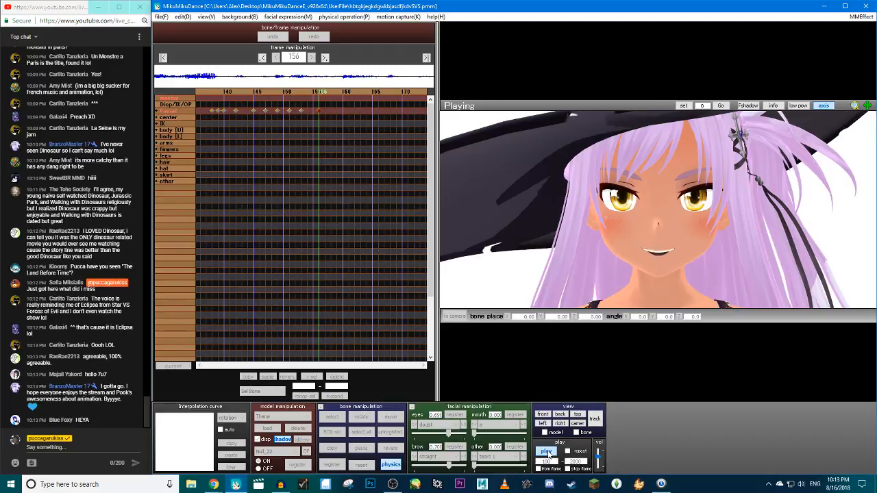
left_click(546, 451)
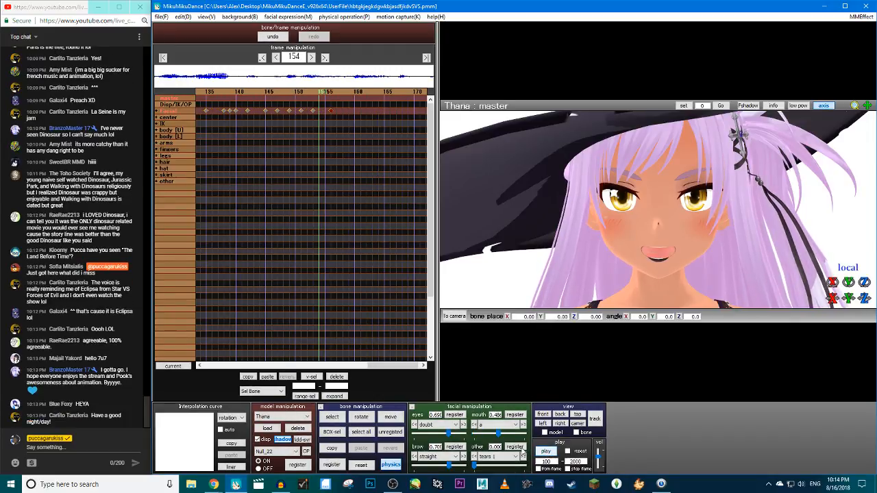
left_click_drag(498, 434, 513, 435)
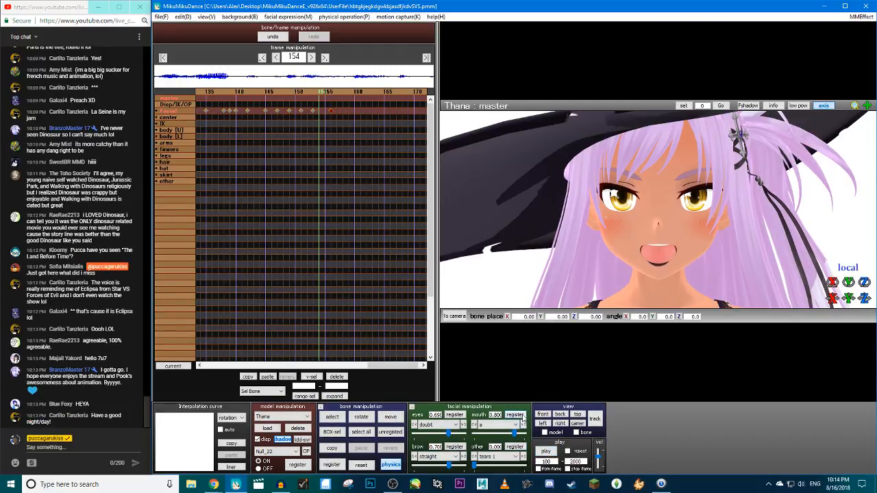
Replay the animation and move the facial keyframe on frame 156 to frame 157
left_click(546, 452)
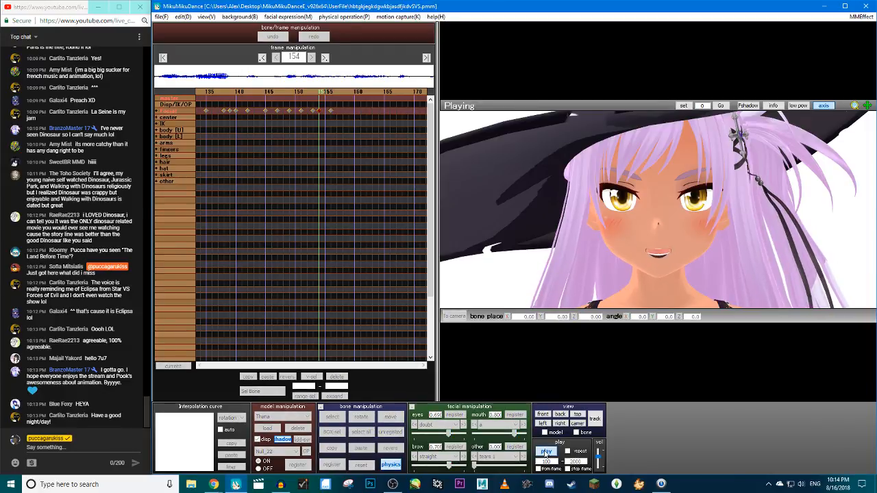
left_click(546, 451)
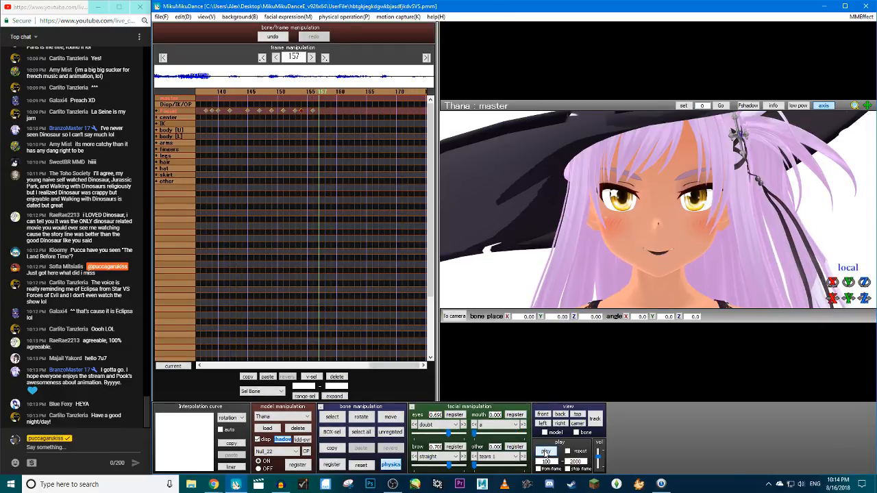
left_click(320, 112)
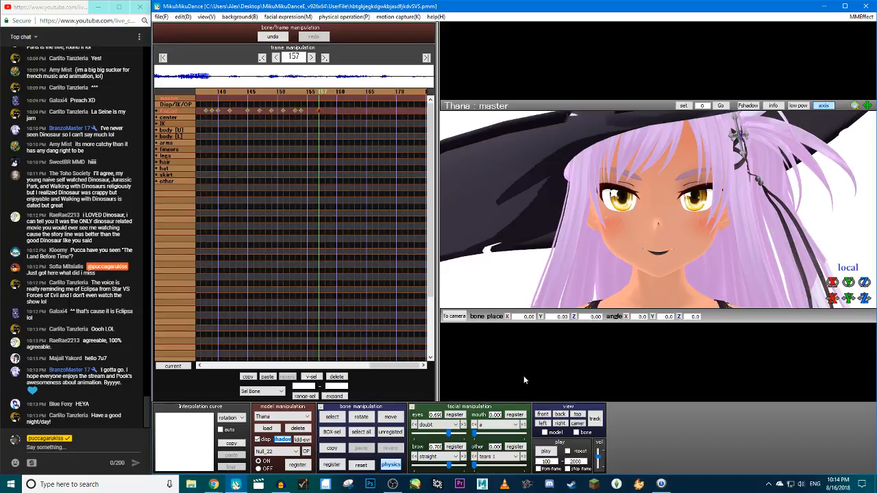
Choose the o mouth morph and register it at 0.000 on frame 157
left_click(516, 424)
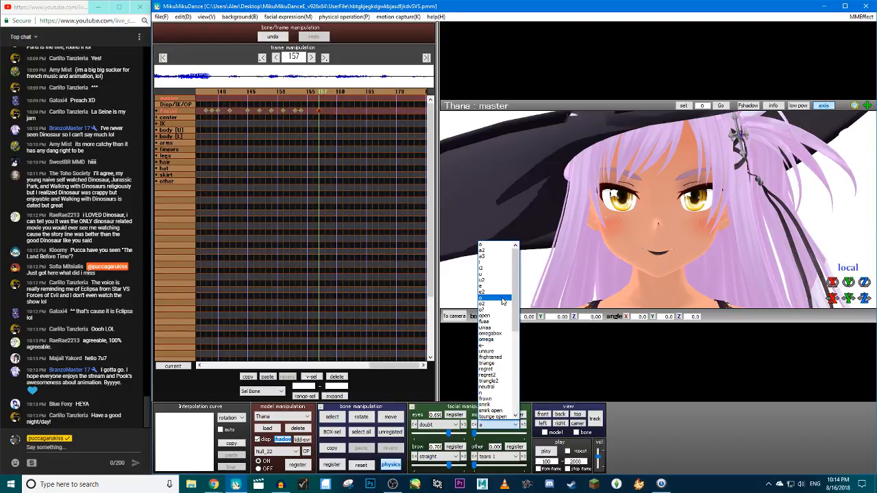
left_click(503, 299)
mouse_move(474, 433)
left_mouse_down()
mouse_move(525, 433)
mouse_move(472, 434)
left_mouse_up()
left_click(514, 415)
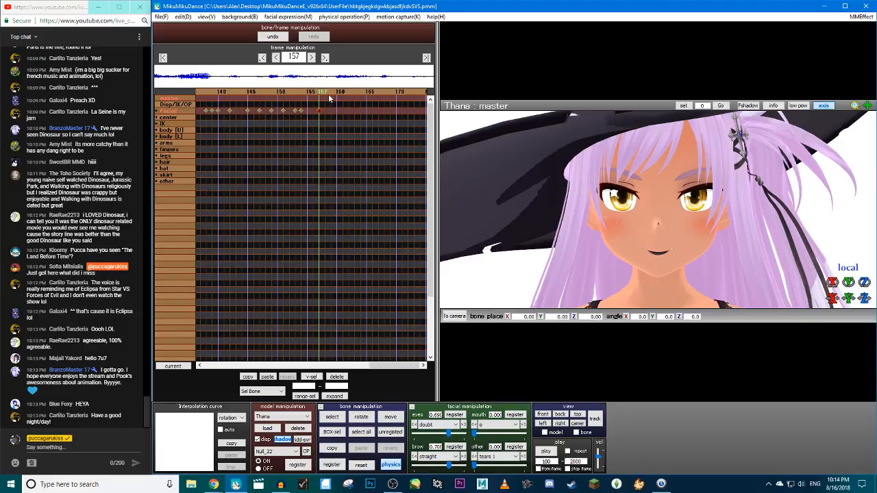
Register the o mouth morph at 0.750 on frame 161
key("Right")
key("Right")
key("Right")
key("Right")
left_click_drag(474, 434, 510, 433)
left_click(515, 414)
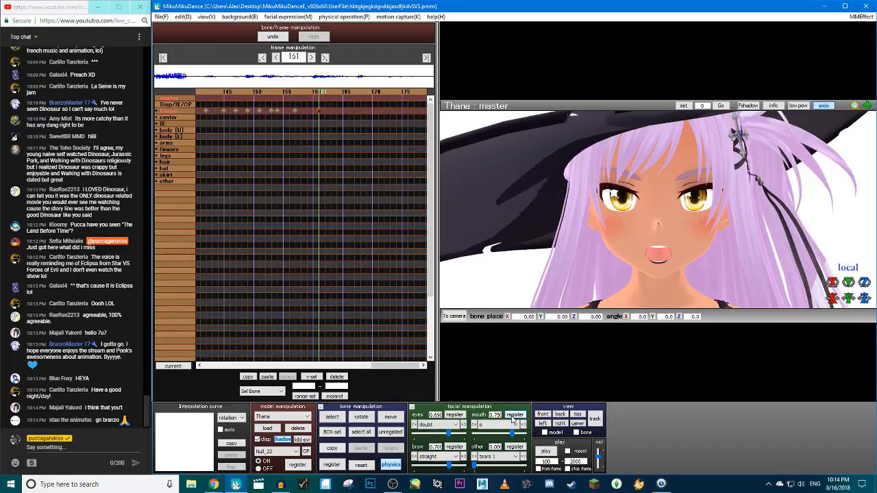
Register the o mouth morph at 0.000 on frame 165
key("Right")
key("Right")
key("Right")
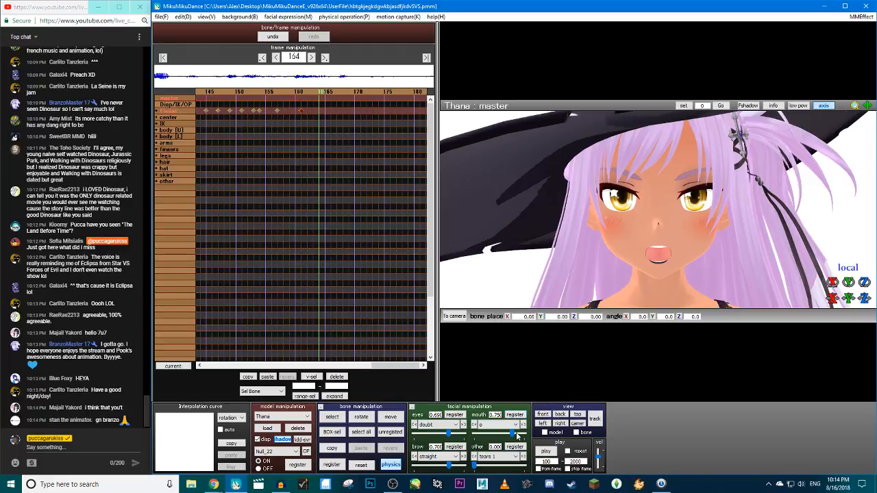
key("Right")
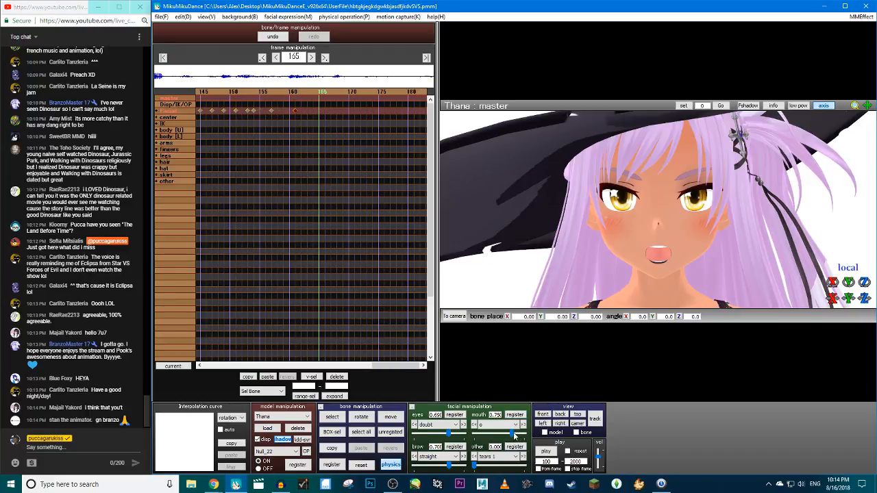
left_click_drag(513, 436, 473, 436)
Choose the e- mouth morph and register it at 0.550 on frame 165 and at 0.000 on frame 163
left_click(495, 425)
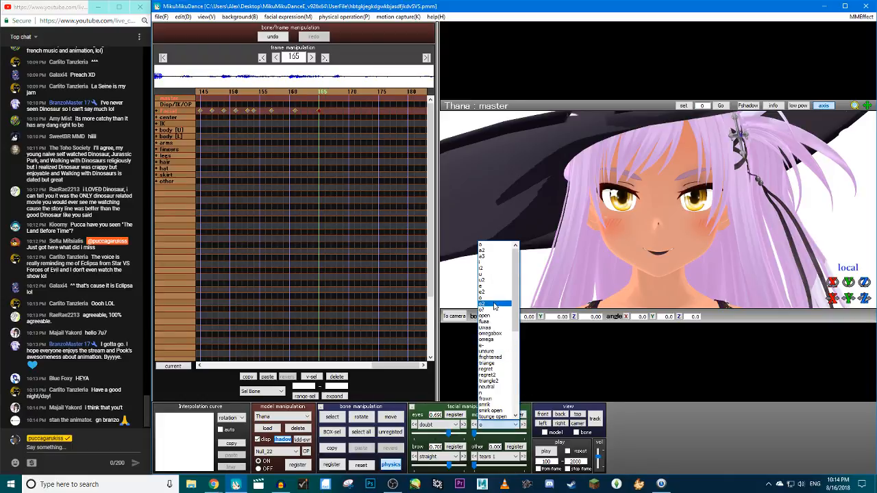
left_click(486, 346)
left_click_drag(474, 436, 504, 436)
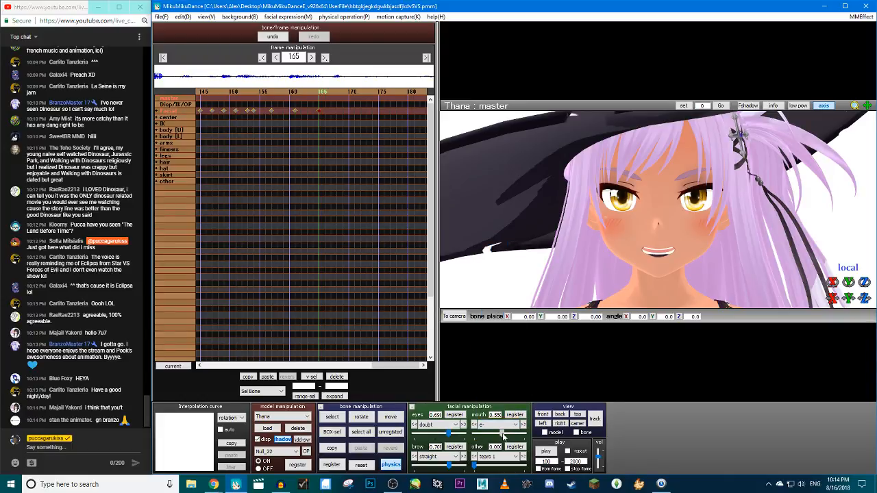
left_click(307, 93)
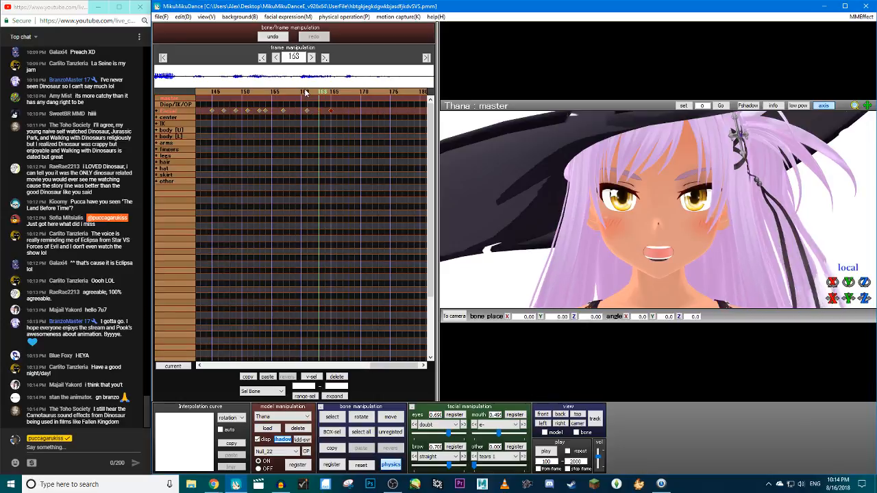
left_click_drag(498, 436, 473, 435)
left_click(514, 416)
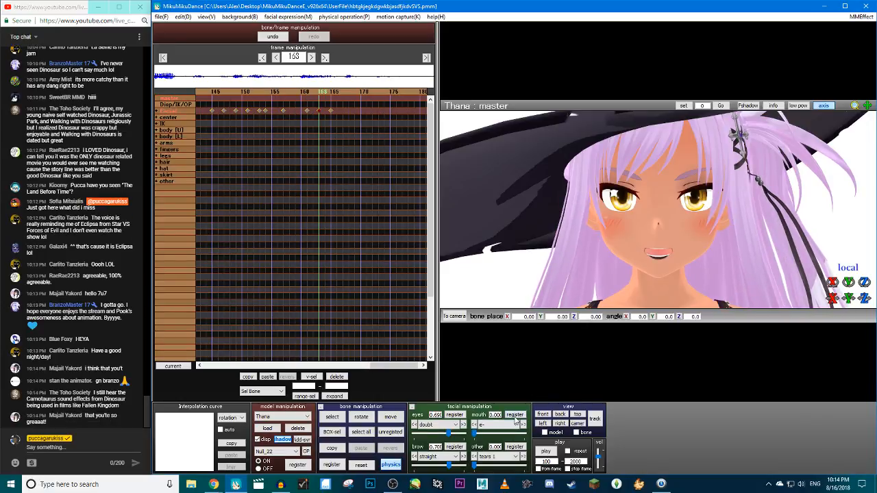
Register the e- mouth morph at 0.000 on frame 168
key("Left")
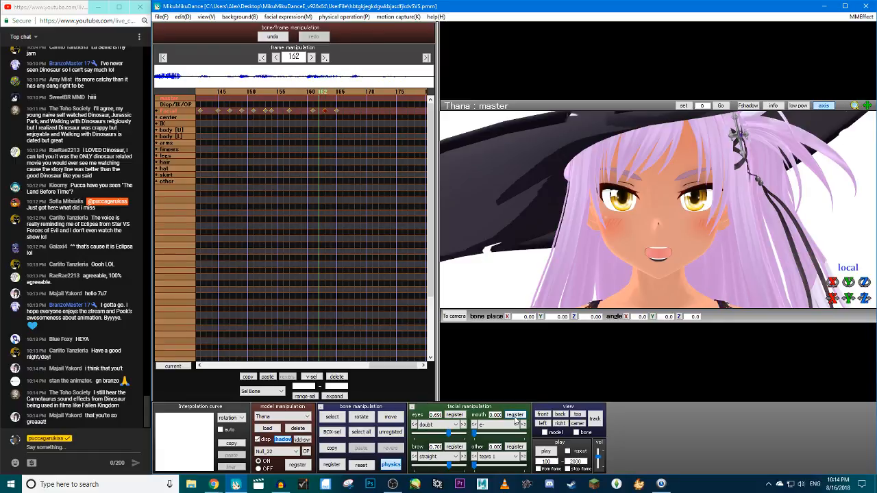
key("Right")
key("Right")
key("Right")
key("Right")
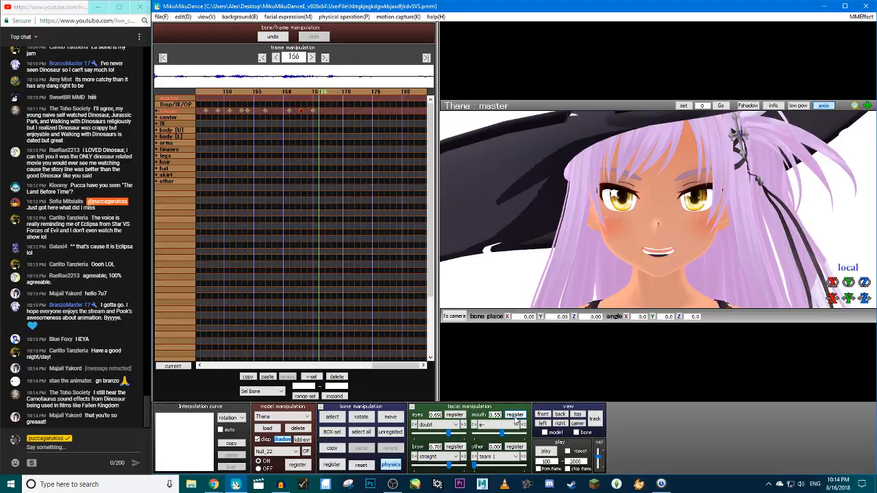
key("Right")
key("Right")
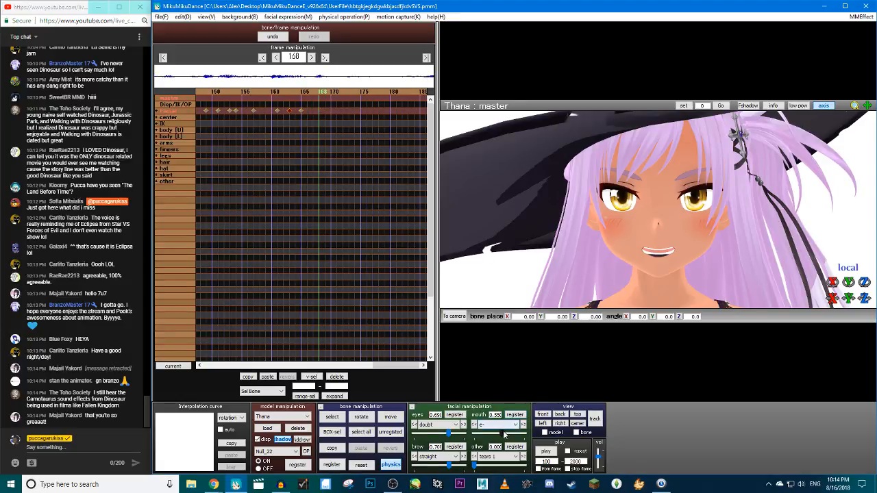
left_click_drag(501, 433, 438, 433)
left_click(513, 415)
Choose the i mouth morph and register it at 0.560 on frame 168 and at 0.000 on frame 165
left_click(508, 424)
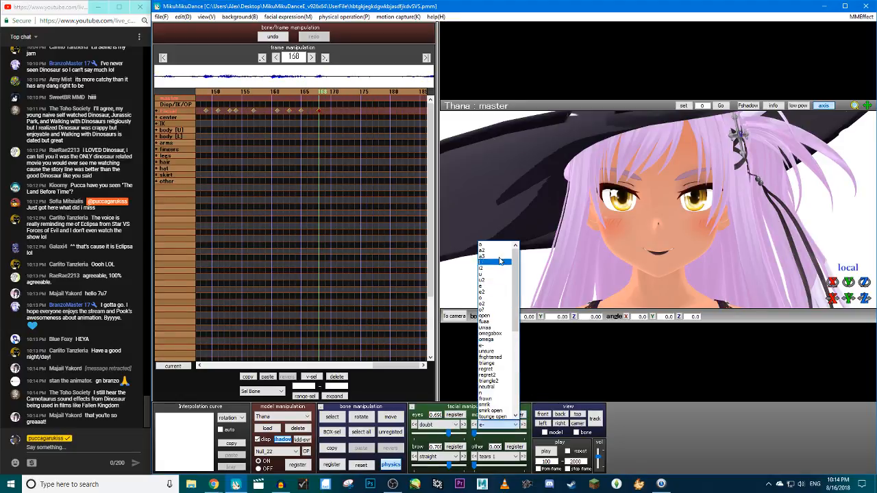
left_click(502, 264)
mouse_move(474, 434)
left_mouse_down()
mouse_move(500, 434)
mouse_move(474, 433)
left_mouse_up()
left_click(514, 415)
key("Left")
key("Left")
key("Left")
left_click(515, 415)
Register the i mouth morph at 0.000 on frame 172
key("Right")
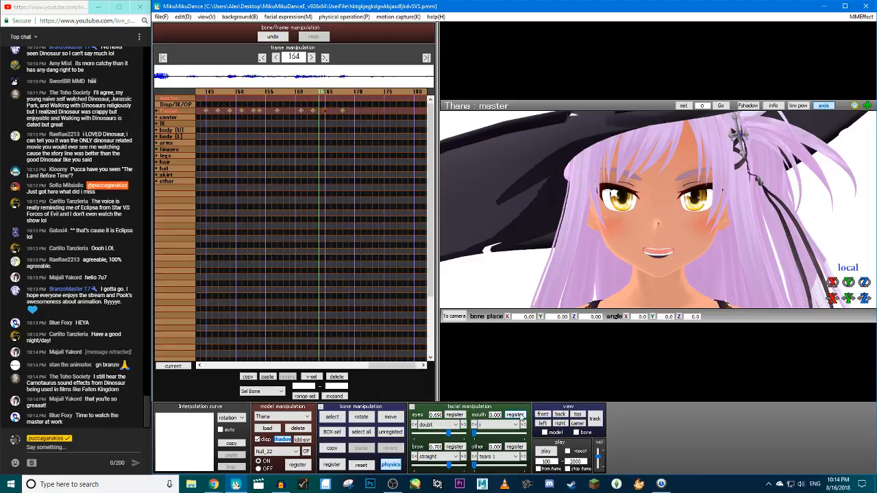
left_click(332, 92)
left_click(329, 91)
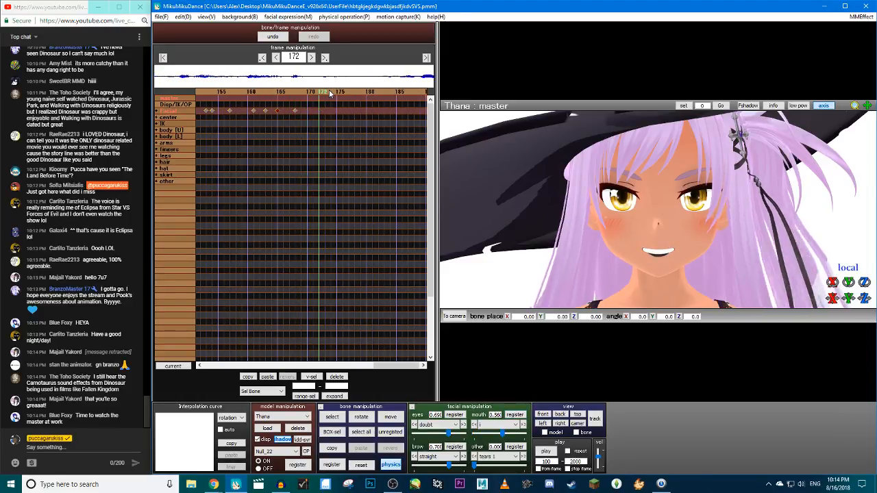
left_click_drag(501, 434, 474, 434)
left_click(515, 416)
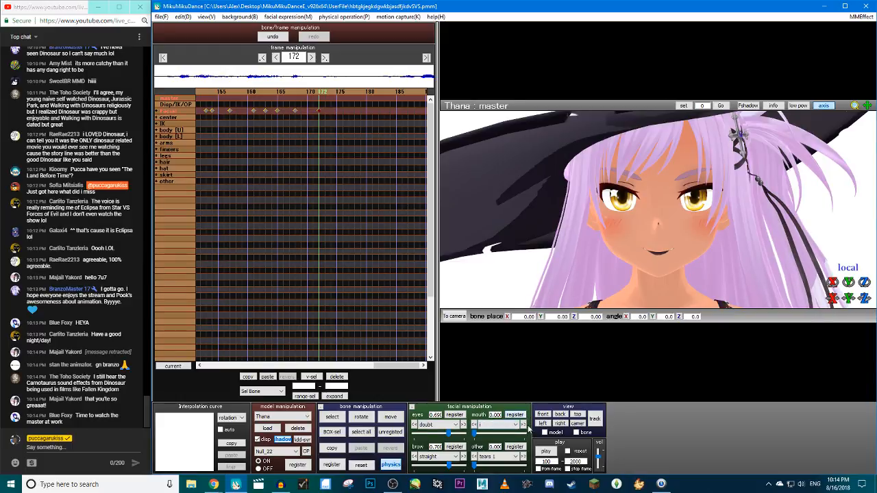
Set the playback start frame to 0 and play the animation from the beginning
left_click(545, 452)
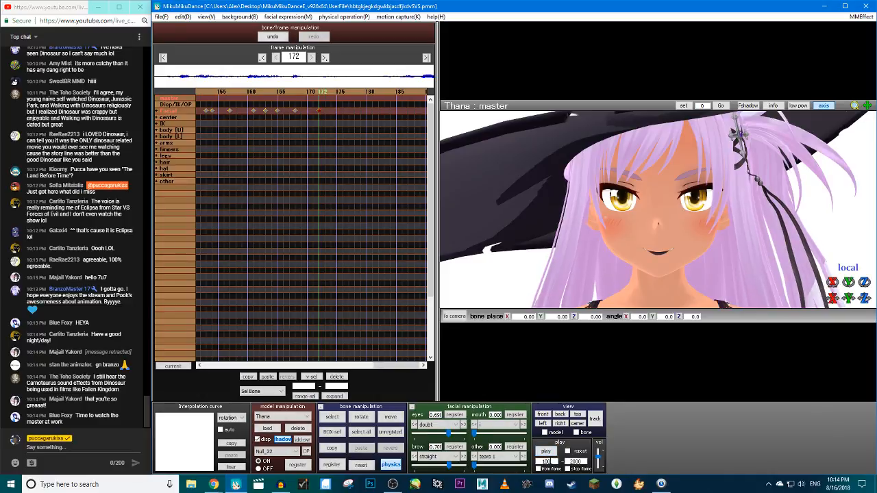
left_click(545, 452)
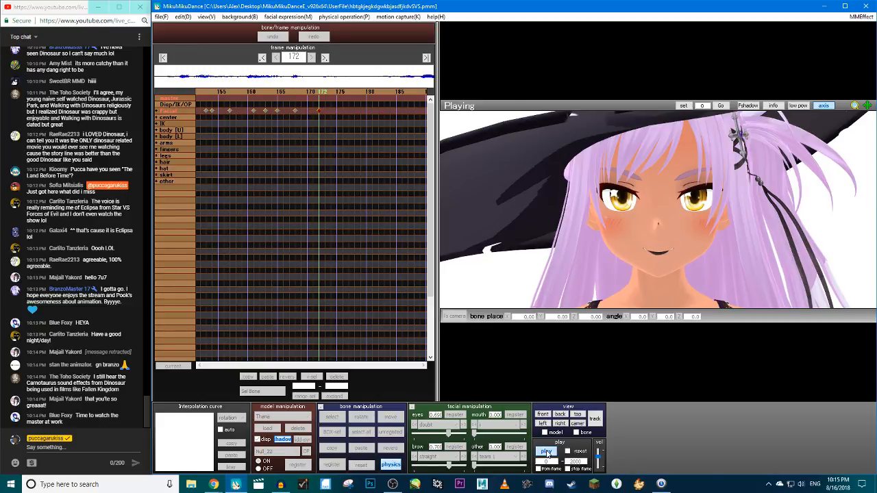
left_click(546, 452)
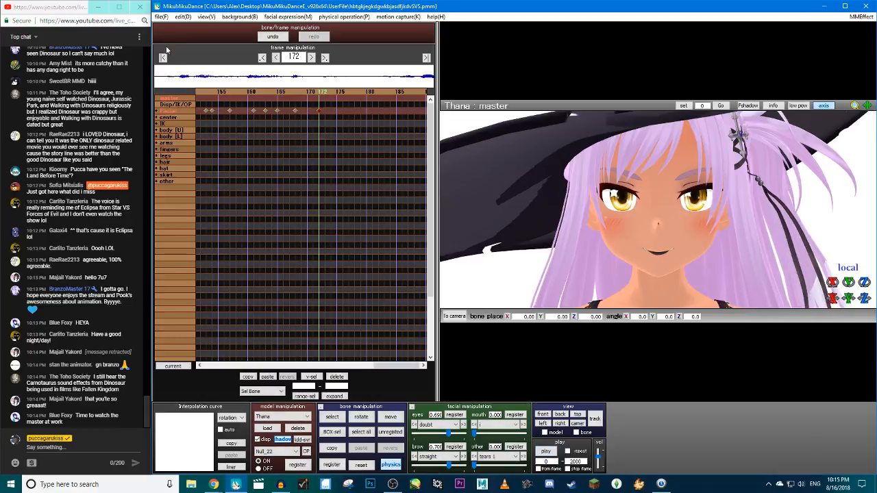
Save the project and play the animation again to review the lip sync so far
left_click(161, 16)
left_click(176, 47)
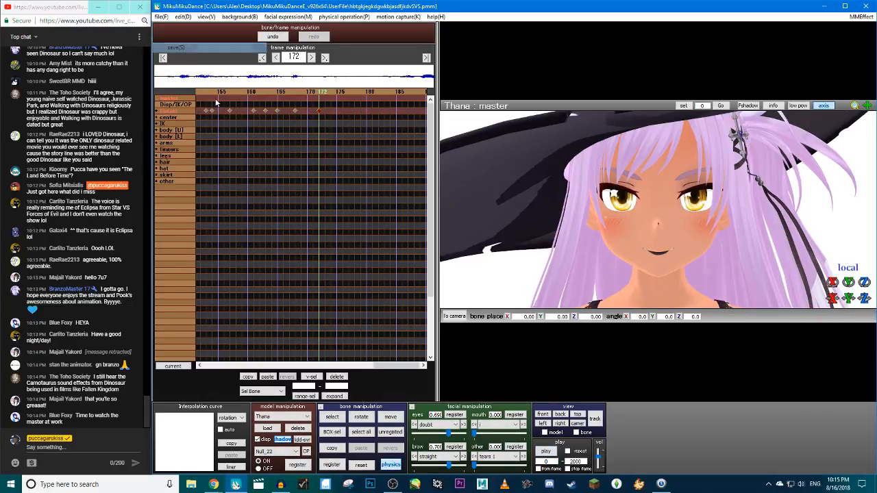
left_click(555, 454)
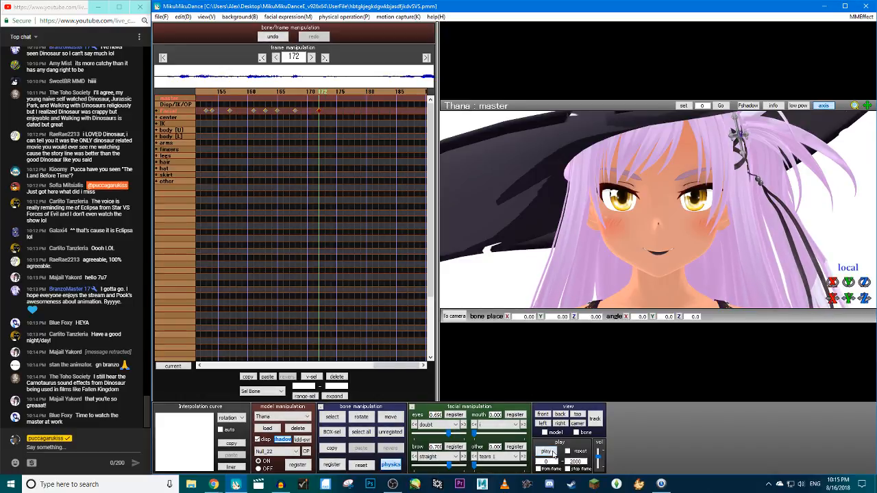
left_click(548, 453)
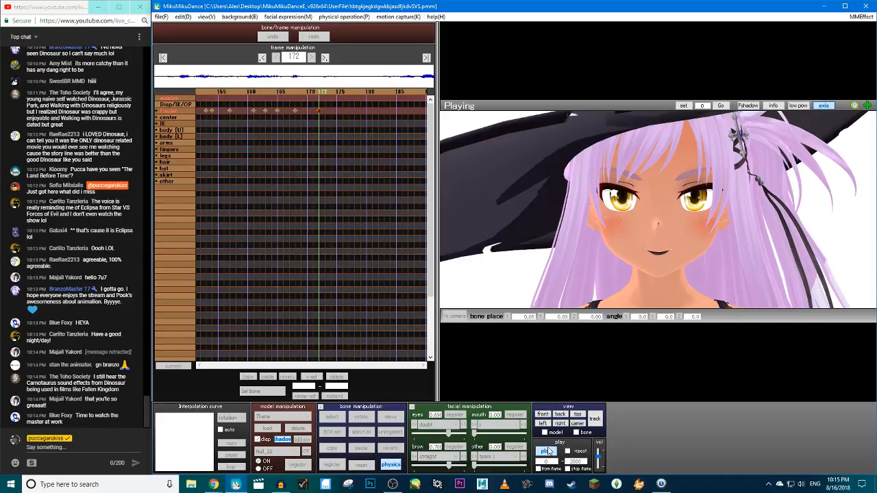
left_click(546, 451)
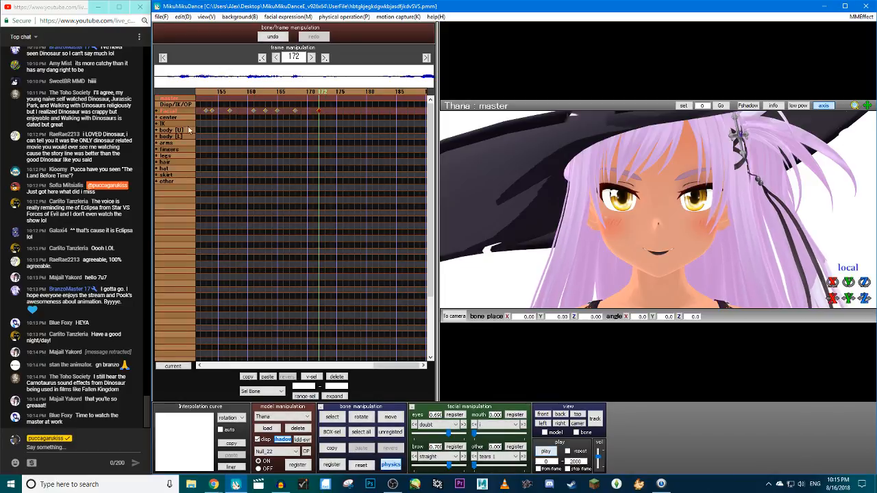
Register the anger brow morph at 0.610 on frame 14 of the facial timeline
left_click(218, 93)
left_click(218, 94)
left_click(218, 93)
left_click(218, 93)
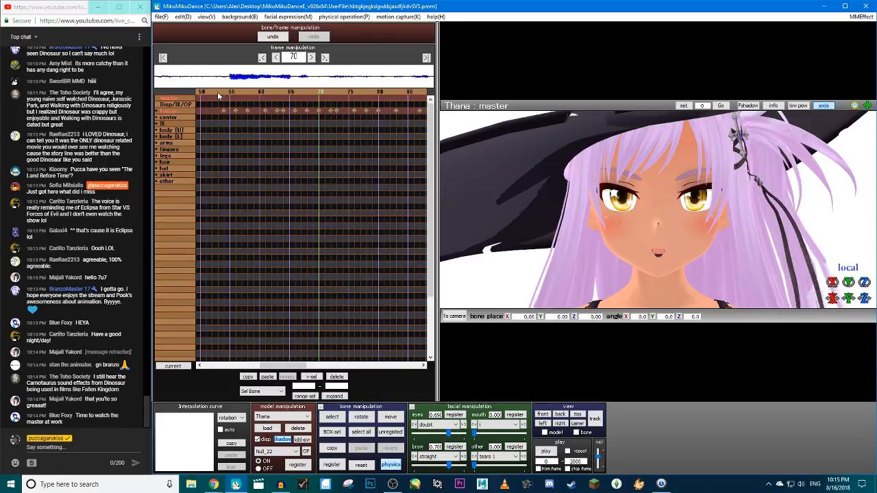
left_click(218, 94)
left_click(218, 94)
left_click(218, 93)
left_click(218, 93)
key("Right")
key("Right")
key("Right")
key("Right")
key("Right")
key("Right")
key("Right")
key("Right")
key("Right")
key("Right")
key("Right")
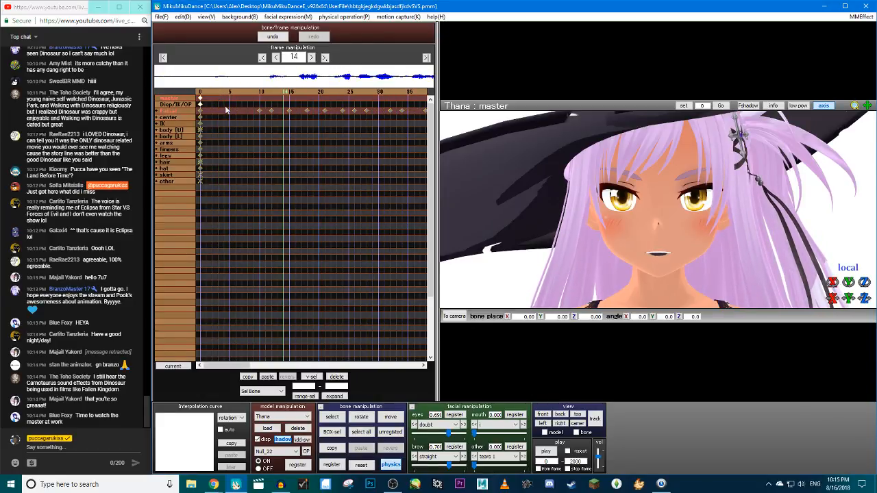
left_click(438, 457)
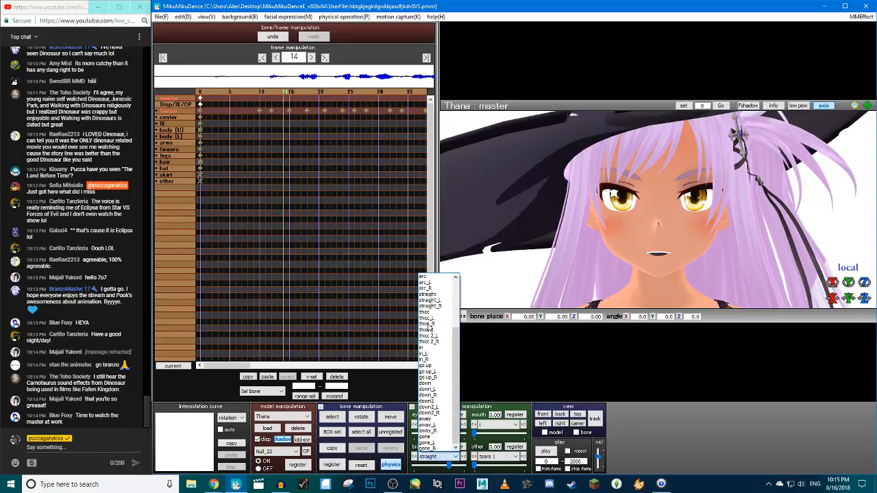
scroll(431, 327, "up", 4)
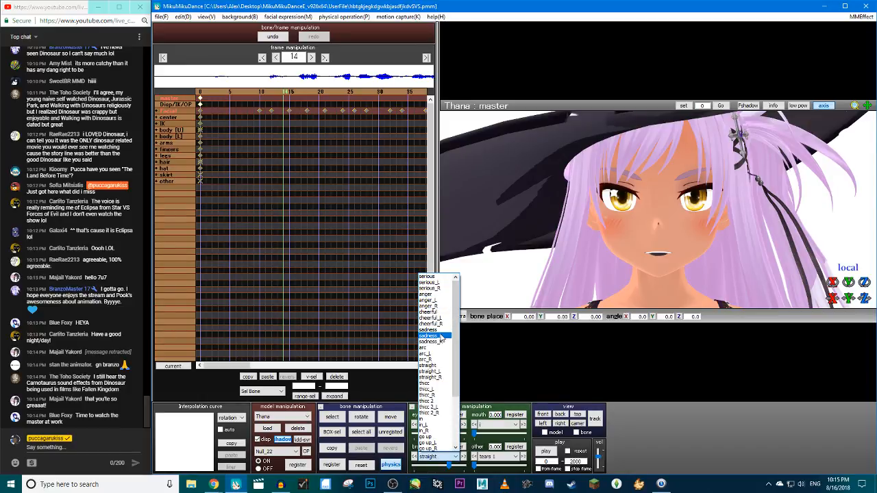
left_click(428, 330)
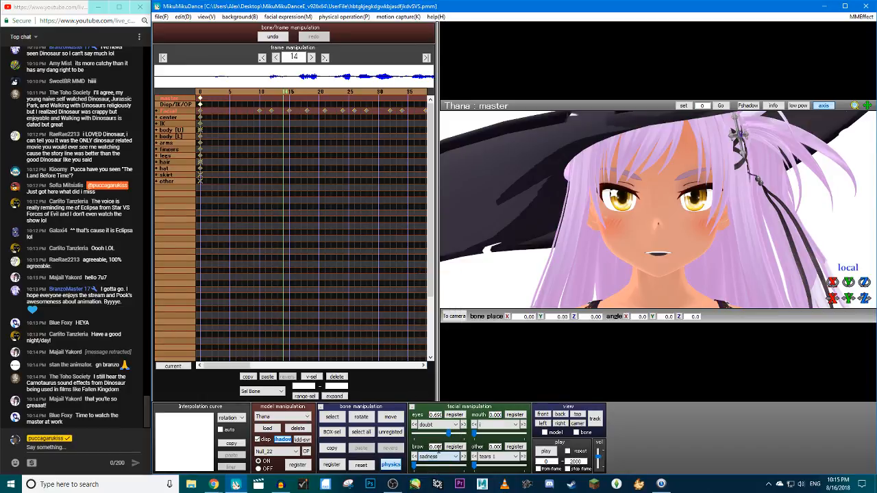
left_click(438, 457)
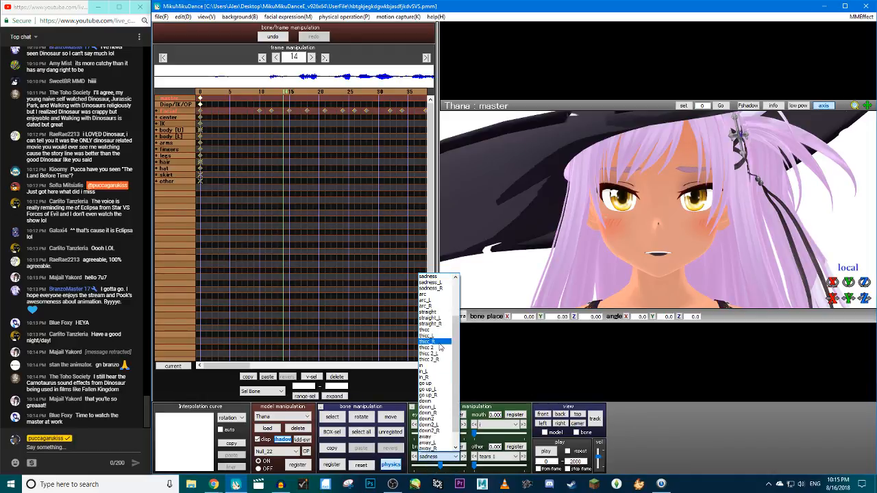
scroll(440, 302, "up", 3)
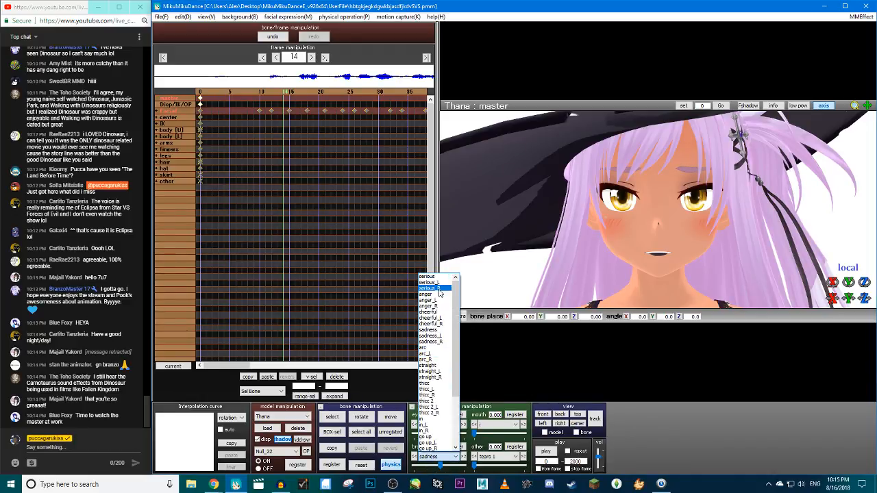
left_click(427, 291)
left_click_drag(443, 470, 447, 472)
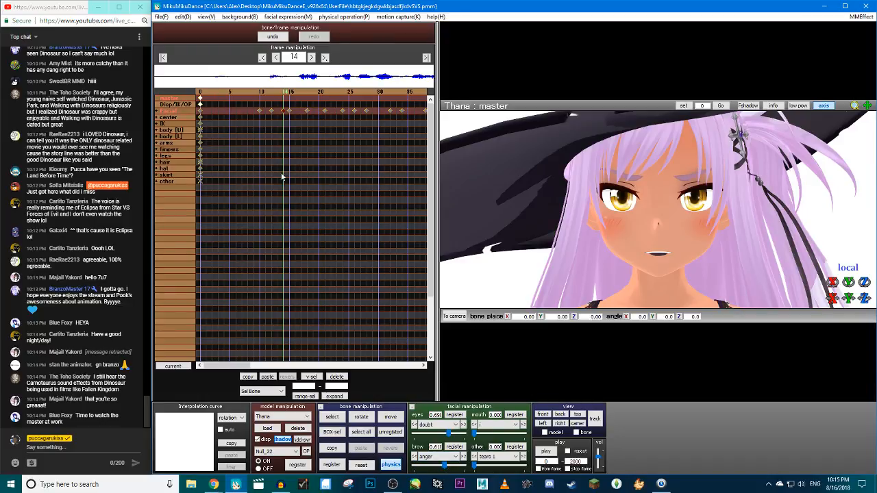
Move the anger brow keyframe from frame 14 to the facial keyframe on frame 10
left_click(337, 376)
left_click(261, 104)
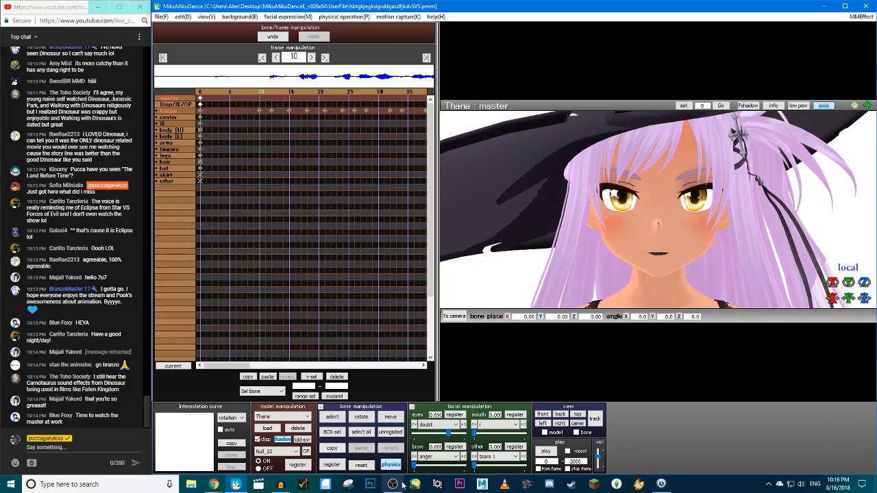
left_click(271, 379)
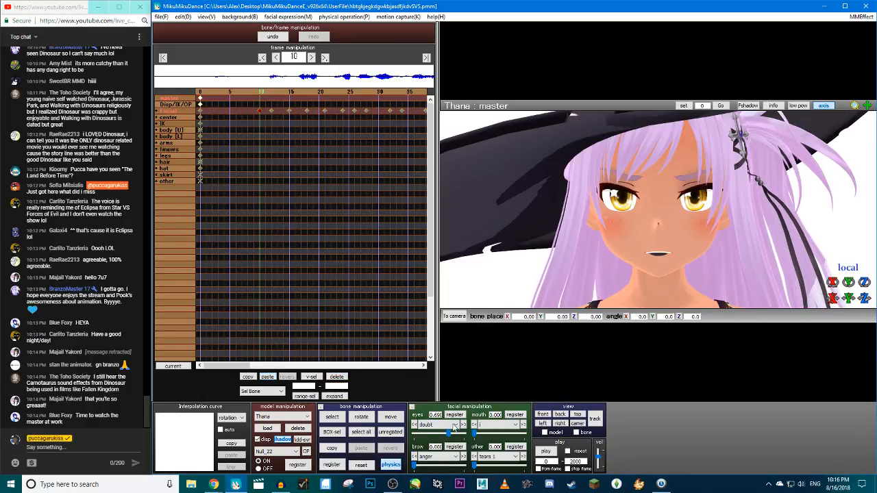
Step through frames 10 to 28 and back to frame 0 to examine the brow change against the mouth shapes
key("Right")
key("Right")
key("Right")
key("Right")
key("Right")
key("Right")
key("Right")
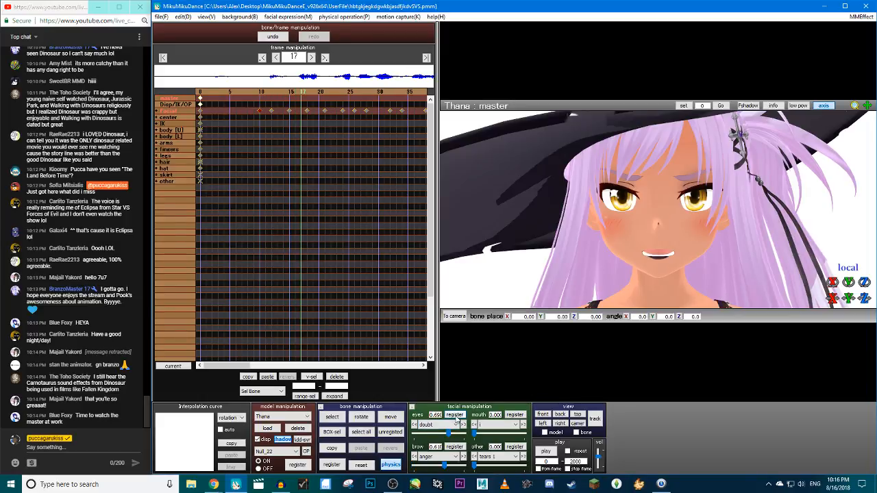
key("Right")
key("Right")
key("Right")
key("Right")
key("Right")
key("Right")
key("Right")
key("Right")
key("Right")
key("Right")
key("Right")
key("Right")
key("Right")
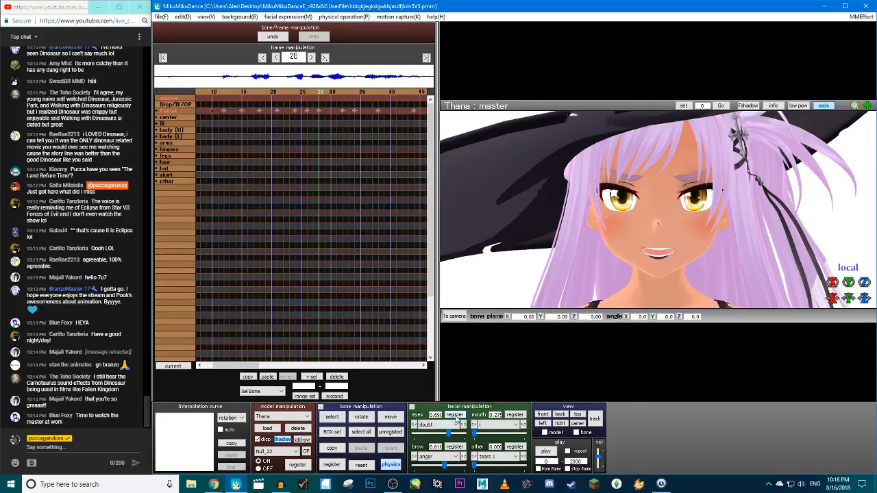
key("Left")
key("Left")
key("Left")
key("Left")
key("Left")
key("Left")
key("Left")
key("Left")
key("Left")
key("Left")
key("Left")
key("Left")
key("Left")
key("Left")
key("Left")
key("Left")
key("Left")
key("Left")
key("Left")
key("Left")
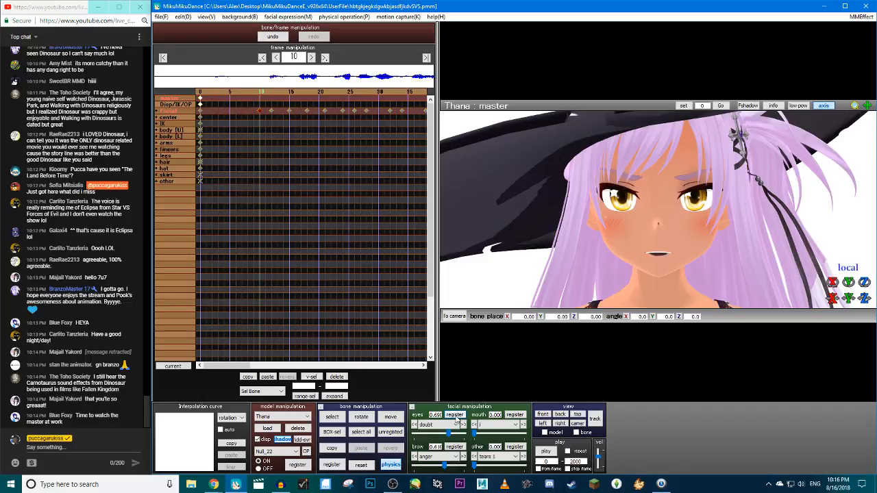
key("Left")
key("Left")
key("Left")
key("Left")
key("Left")
key("Left")
key("Left")
key("Left")
key("Left")
key("Left")
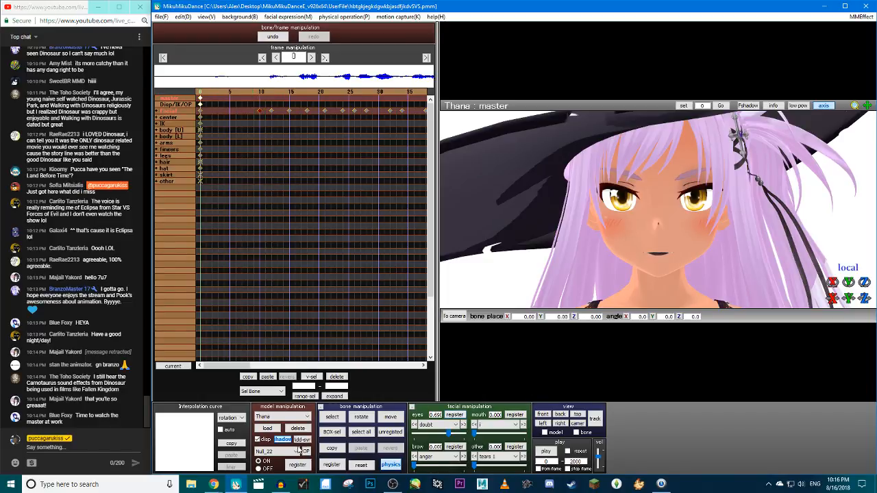
Play the animation from frame 0, stop it, and examine the anger brow around frames 10 to 13
left_click(546, 452)
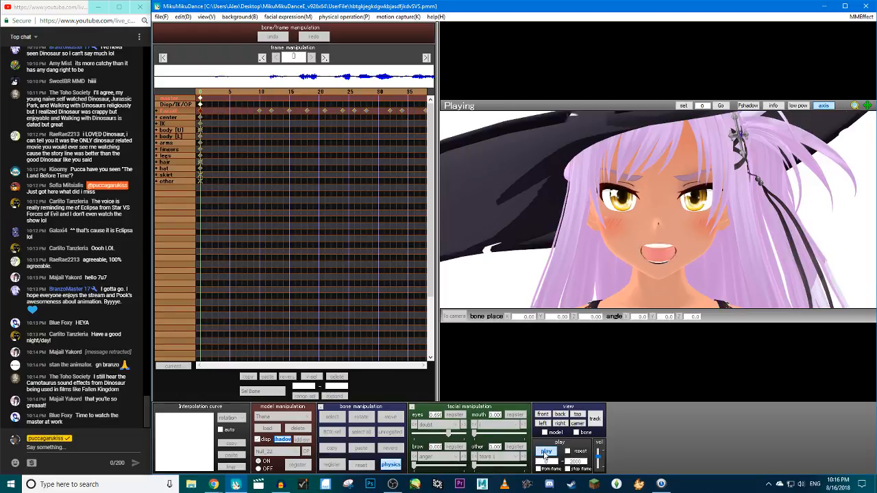
left_click(545, 452)
key("Right")
key("Right")
key("Right")
key("Right")
key("Right")
key("Right")
key("Right")
key("Right")
key("Right")
key("Right")
key("Right")
key("Right")
key("Right")
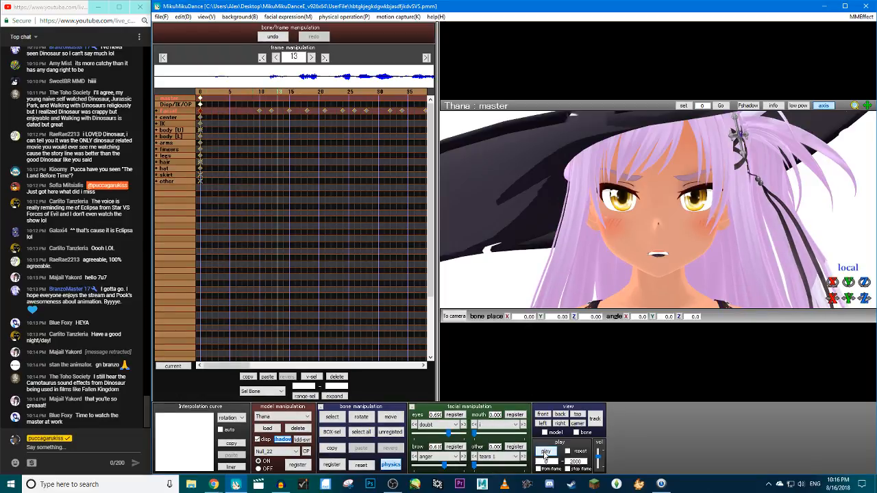
key("Left")
key("Left")
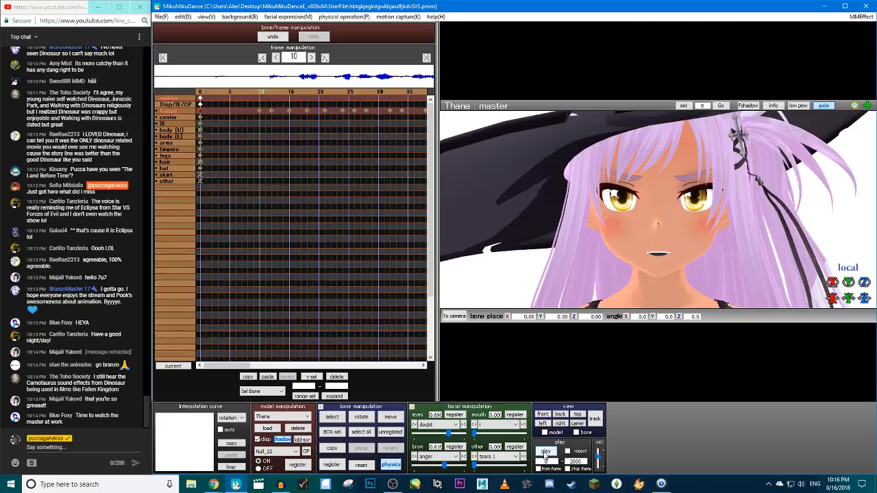
Try the harsh eye morph on frame 16
key("Right")
key("Right")
key("Right")
key("Right")
key("Right")
left_click(455, 425)
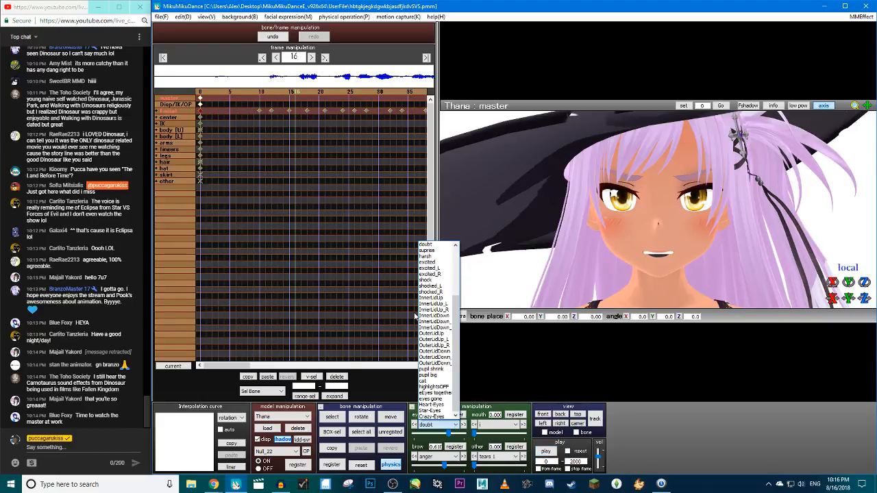
left_click(510, 425)
left_click(510, 425)
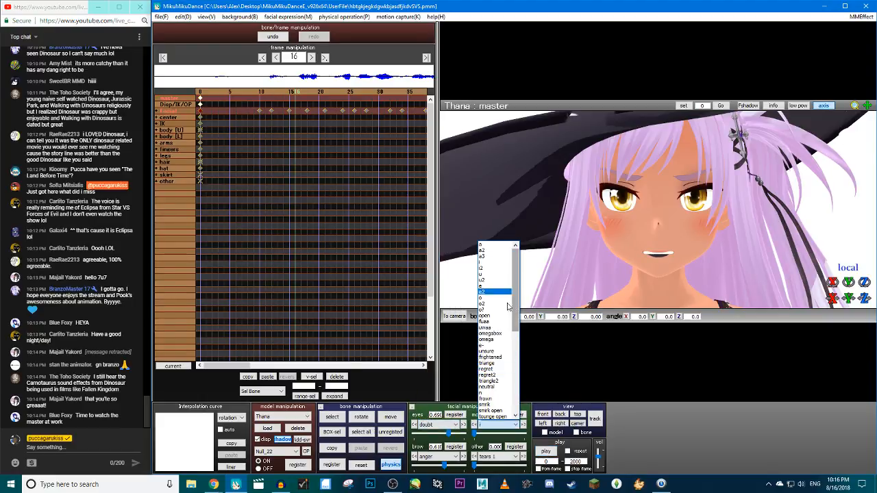
left_click(448, 425)
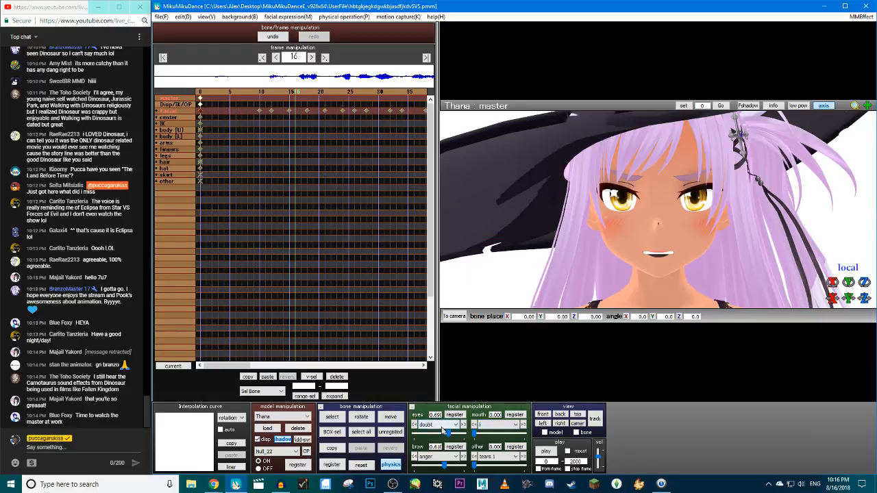
left_click(449, 425)
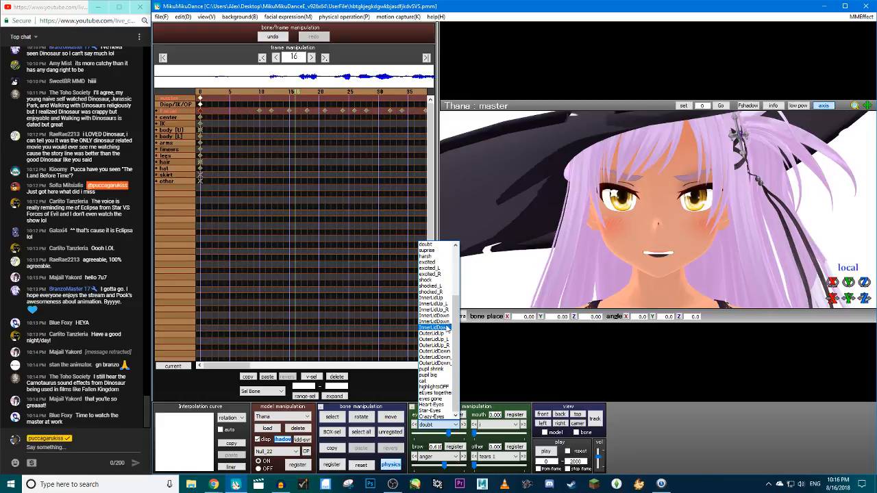
left_click(432, 256)
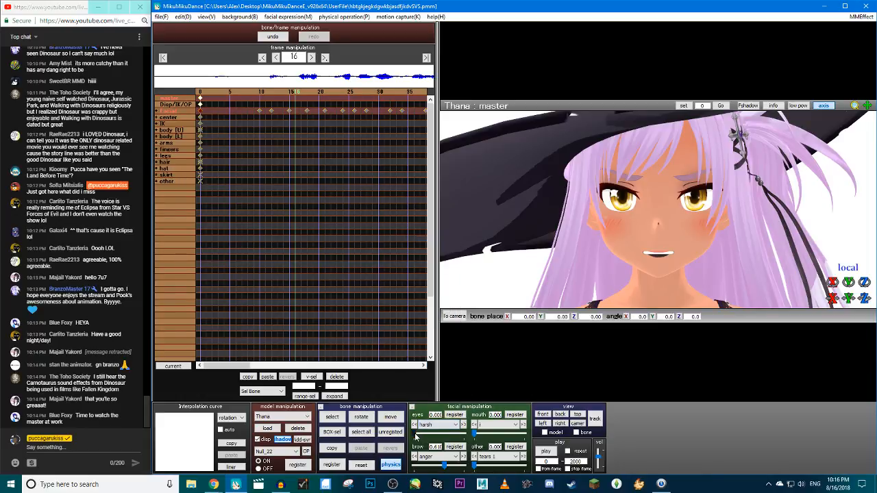
mouse_move(418, 434)
left_mouse_down()
mouse_move(458, 436)
mouse_move(396, 433)
mouse_move(459, 432)
mouse_move(415, 433)
left_mouse_up()
Choose the squint eye morph and register it at 0.080 on frame 17
key("Right")
key("Right")
key("Right")
key("Right")
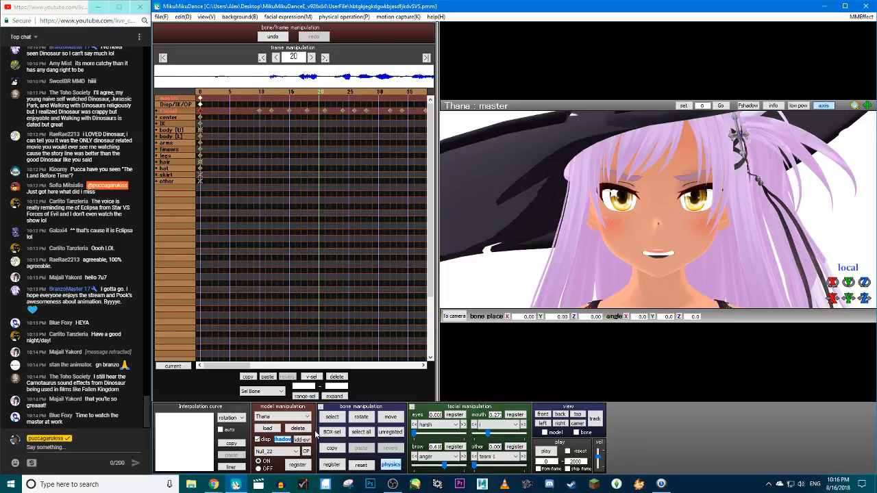
key("Left")
key("Left")
key("Left")
key("Left")
key("Left")
key("Left")
key("Right")
key("Right")
key("Right")
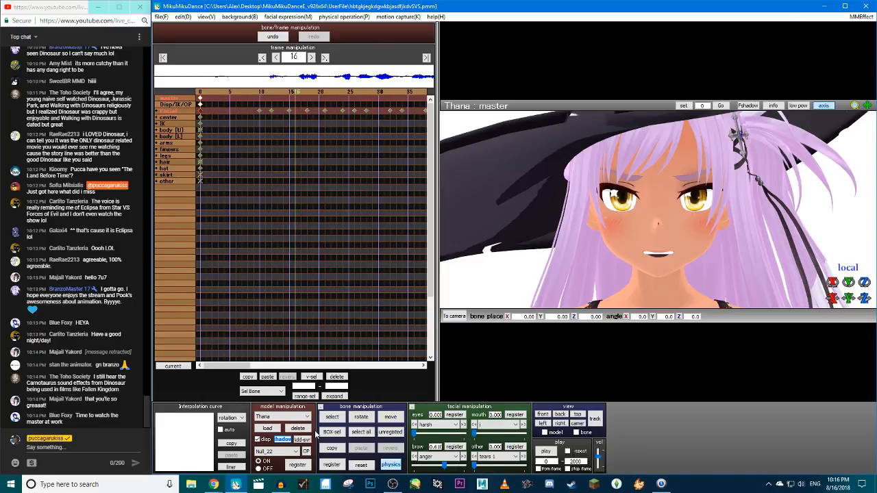
left_click(437, 425)
left_click_drag(455, 370, 453, 280)
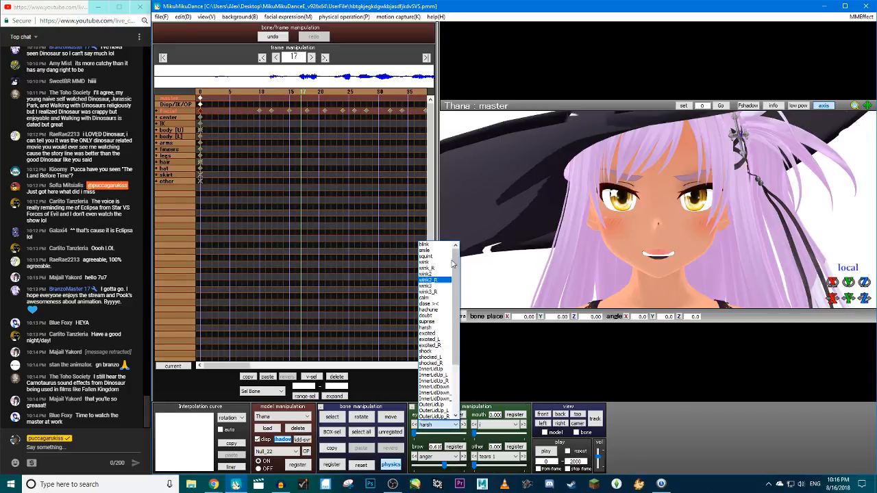
left_click(442, 251)
left_click(466, 424)
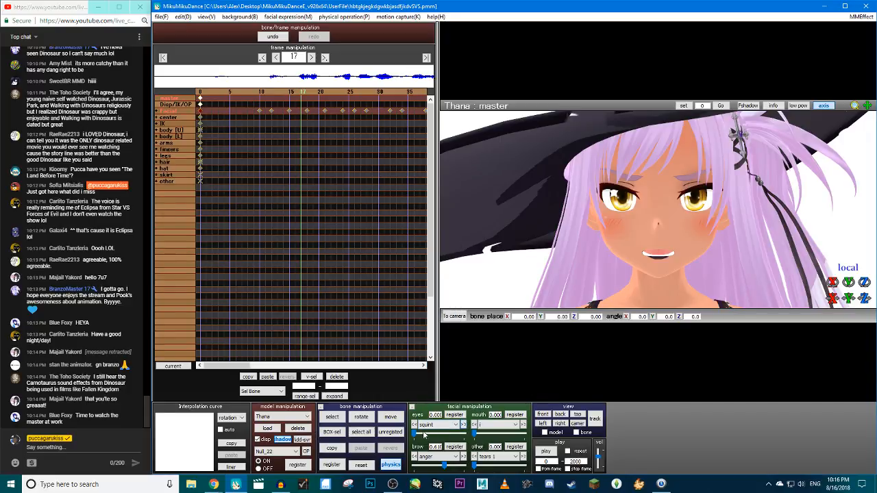
mouse_move(414, 433)
left_mouse_down()
mouse_move(425, 434)
mouse_move(409, 440)
mouse_move(418, 437)
left_mouse_up()
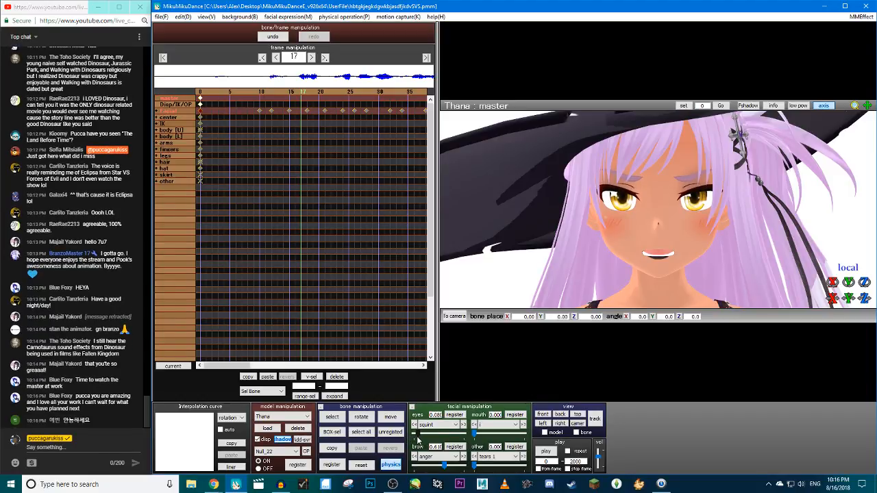
left_click(456, 415)
Step back to frame 10 and forward to frame 20 to examine how the squint builds up
key("Left")
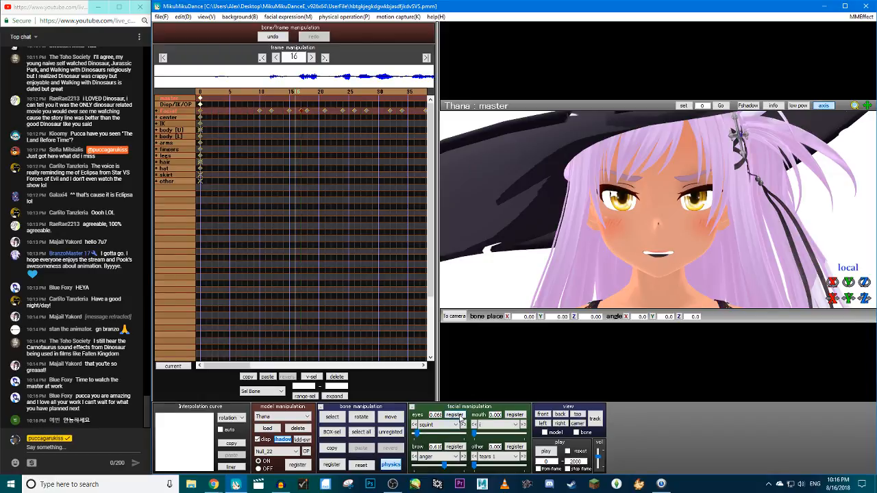
key("Left")
key("Left")
key("Left")
key("Left")
key("Left")
key("Left")
key("Right")
key("Right")
key("Right")
key("Right")
key("Right")
key("Right")
key("Right")
key("Right")
key("Right")
key("Right")
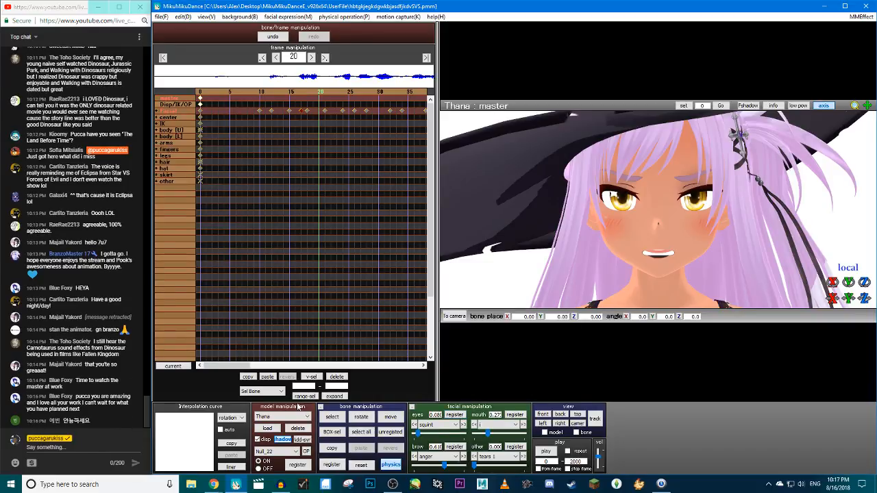
Switch to Chrome to check the YouTube live dashboard, bring back the chat window, and return to MikuMikuDance
left_click(213, 484)
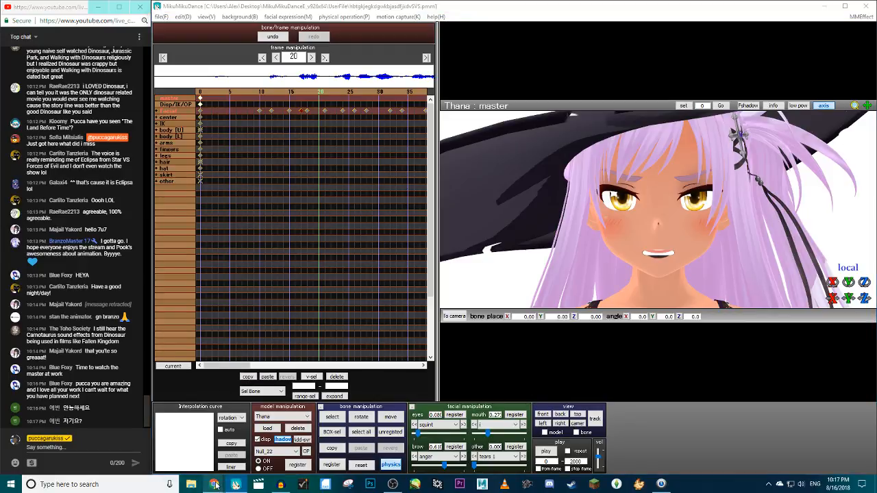
left_click(185, 444)
left_click(605, 5)
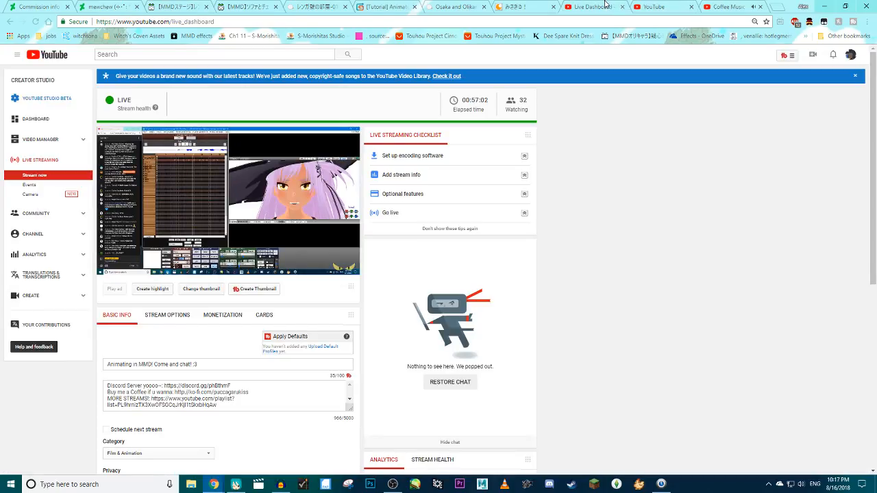
left_click(214, 485)
left_click(254, 461)
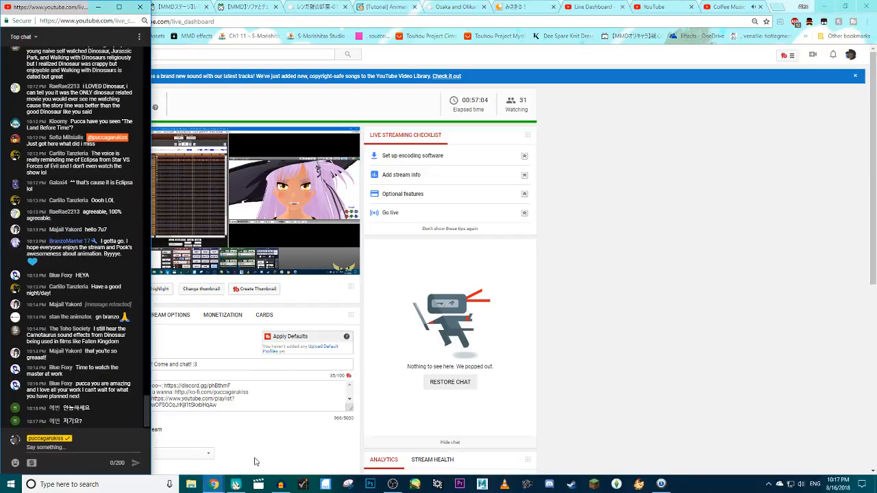
left_click(235, 484)
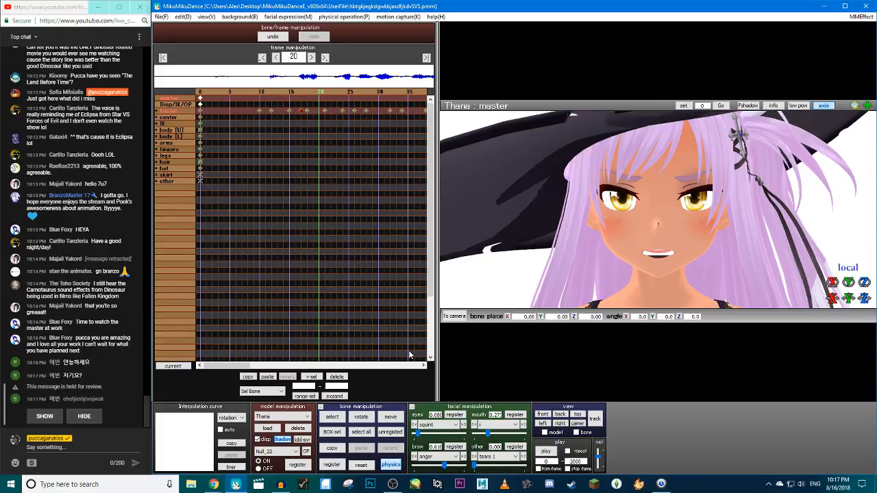
Hide the chat message held for review and hide the sender's messages from the live chat
left_click(84, 416)
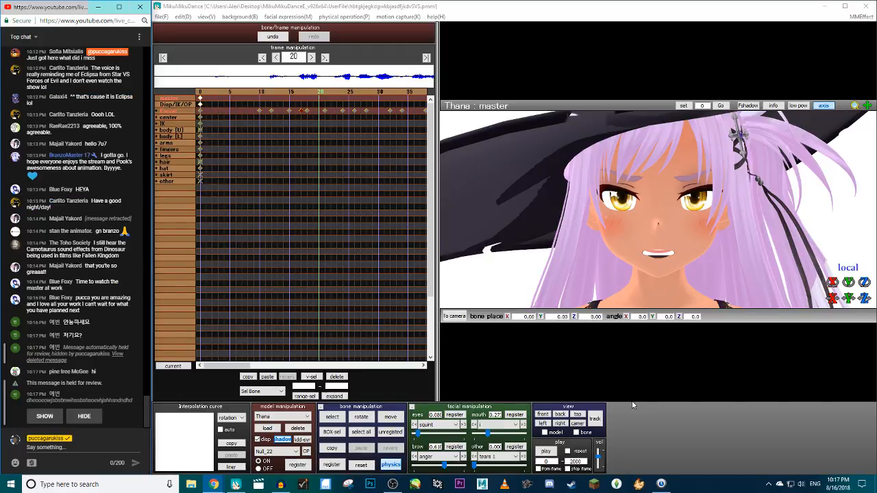
left_click(136, 402)
left_click(129, 379)
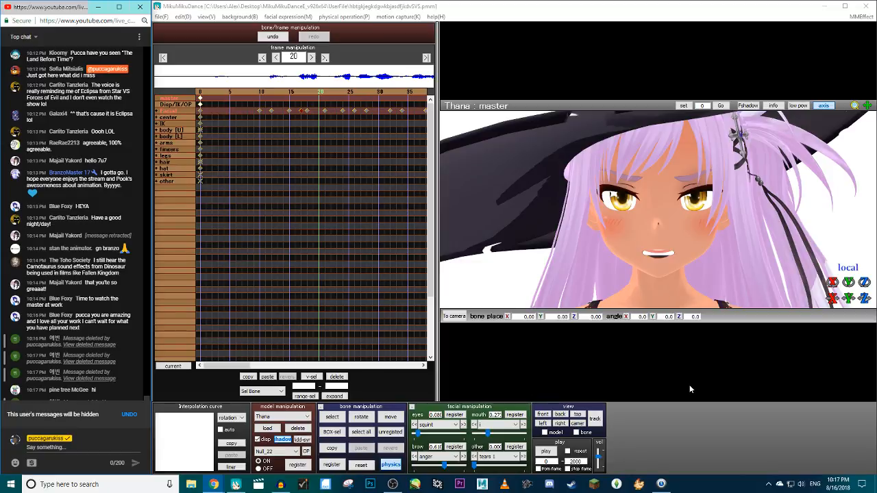
Play back the animation from frame 20 to check the squint, and save the project
left_click(555, 451)
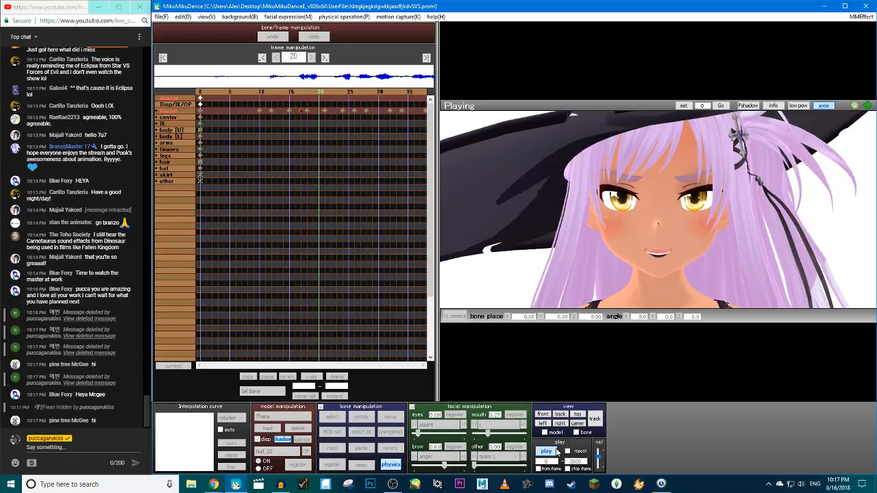
left_click(556, 453)
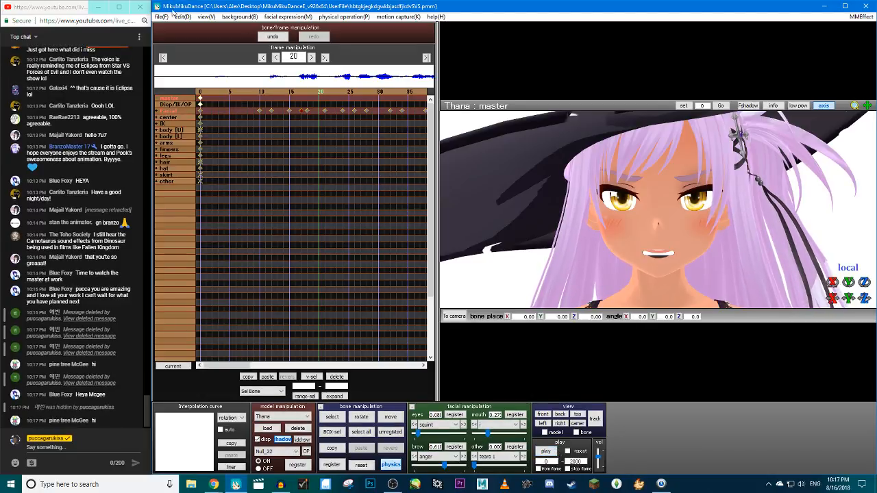
left_click(162, 17)
left_click(178, 47)
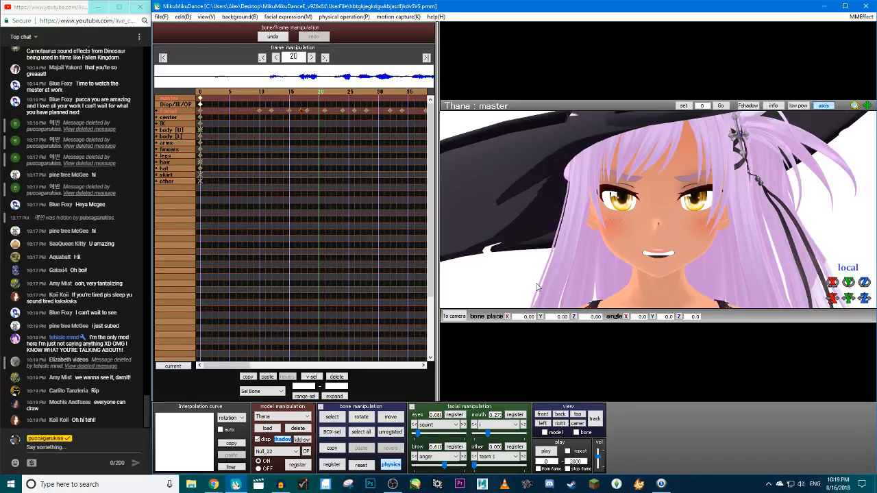
Play the animation back several times to review the lip-sync and expression between frames 20 and 55
left_click(545, 450)
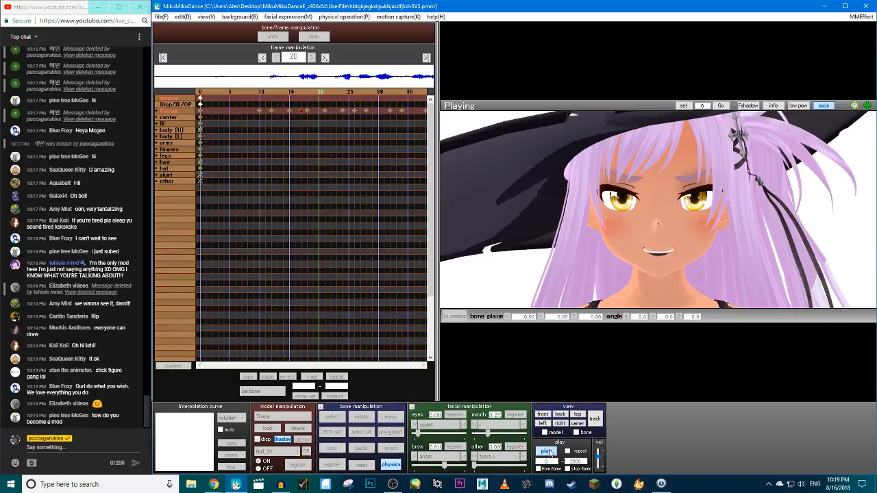
left_click(546, 451)
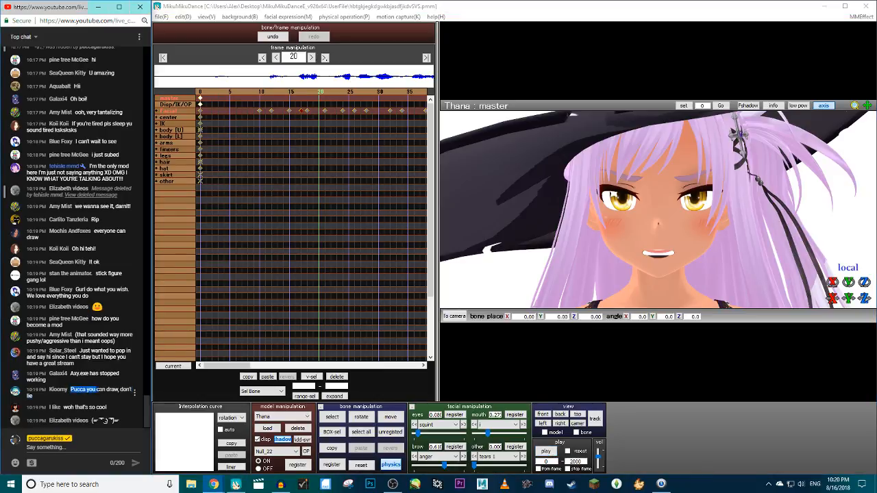
triple_click(108, 394)
left_click(72, 402)
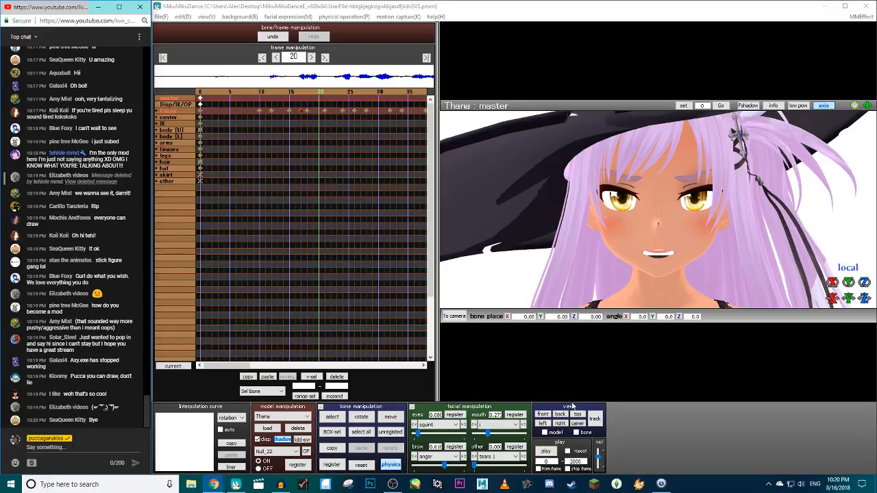
left_click(546, 452)
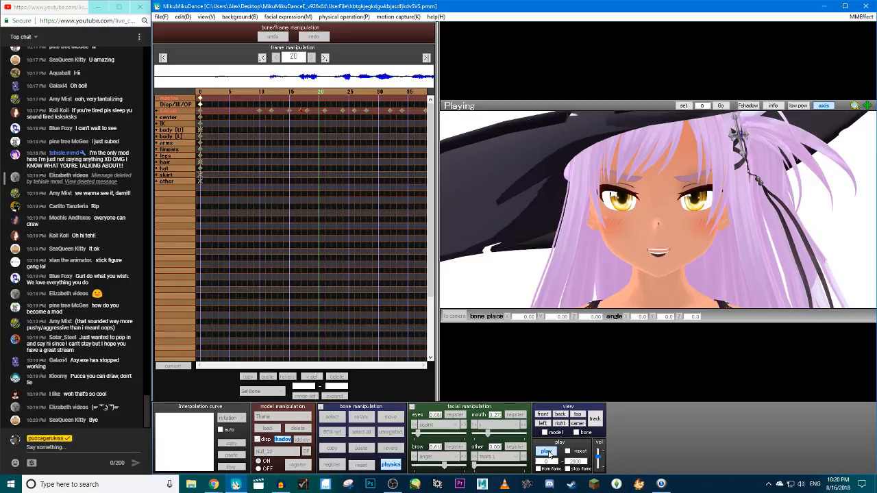
left_click(546, 452)
left_click(546, 452)
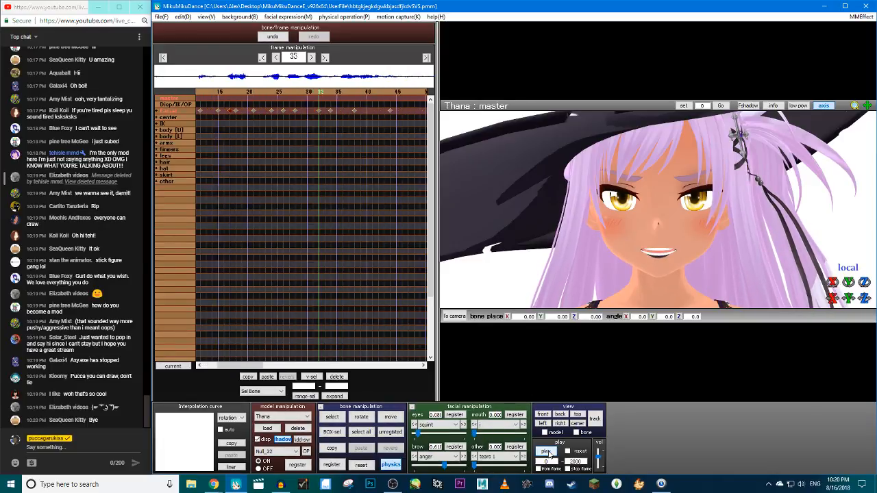
left_click(546, 451)
left_click(546, 451)
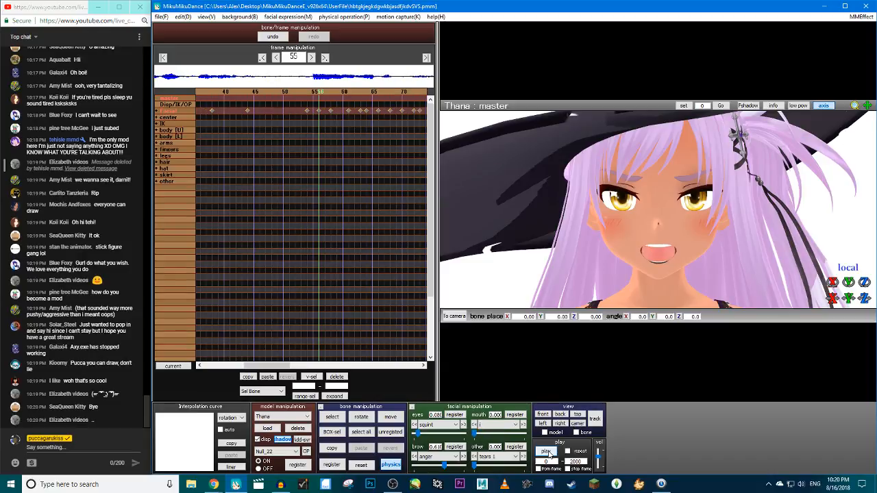
left_click(546, 452)
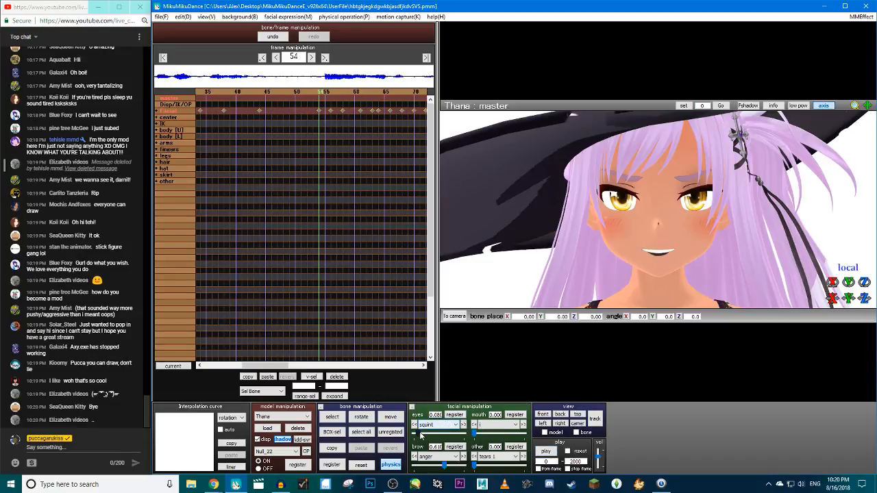
Register the squint eye morph at 0.080 on frame 54 and clear it on frame 58
left_click(455, 416)
key("Right")
key("Right")
key("Right")
key("Right")
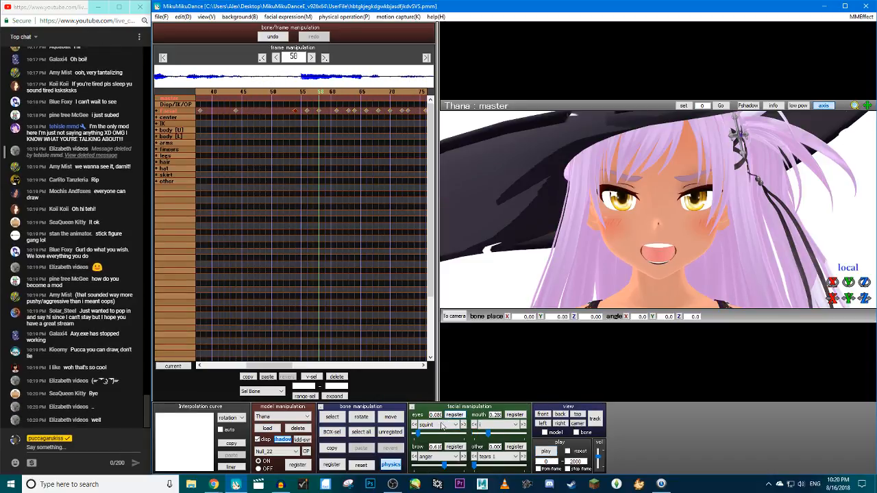
Choose the suprise eye morph and register it at 1.000 on frame 58
left_click(452, 425)
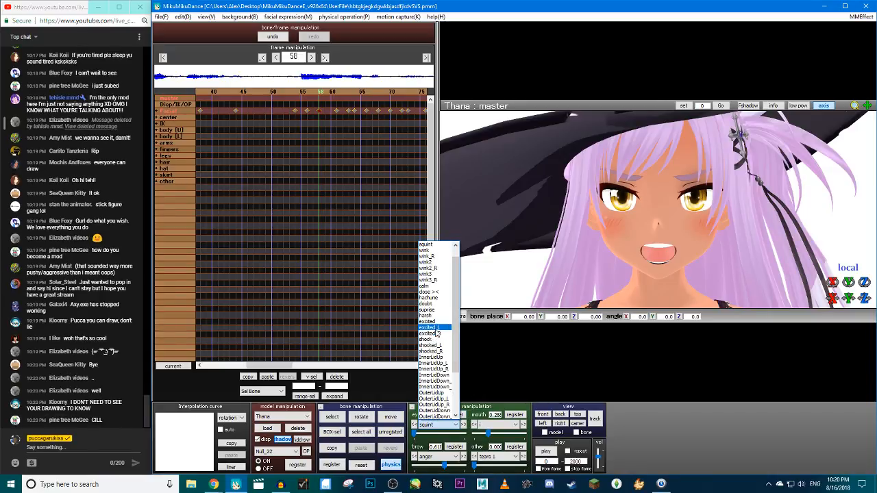
left_click(428, 322)
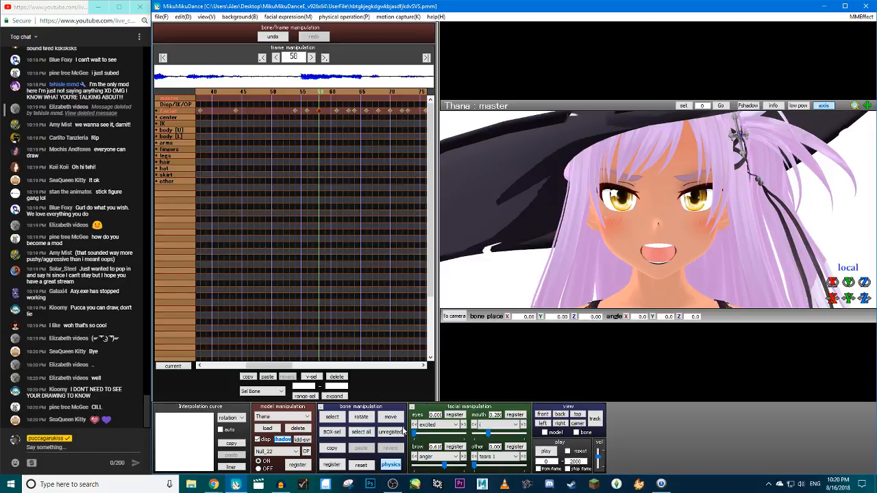
left_click(445, 424)
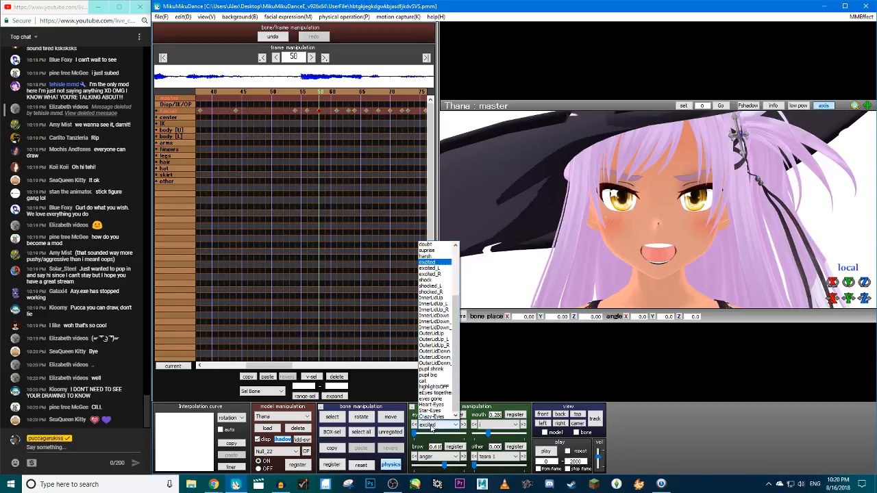
scroll(435, 290, "up", 2)
left_click(434, 290)
left_click_drag(415, 433, 464, 432)
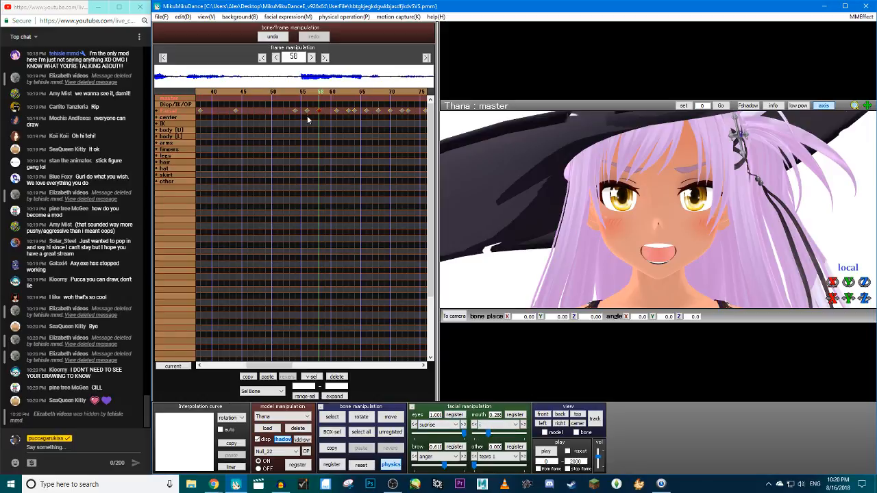
Register the suprise eye morph at 0 on frame 54 and step forward to frame 59 to check the transition
left_click(300, 91)
left_click_drag(459, 433, 379, 431)
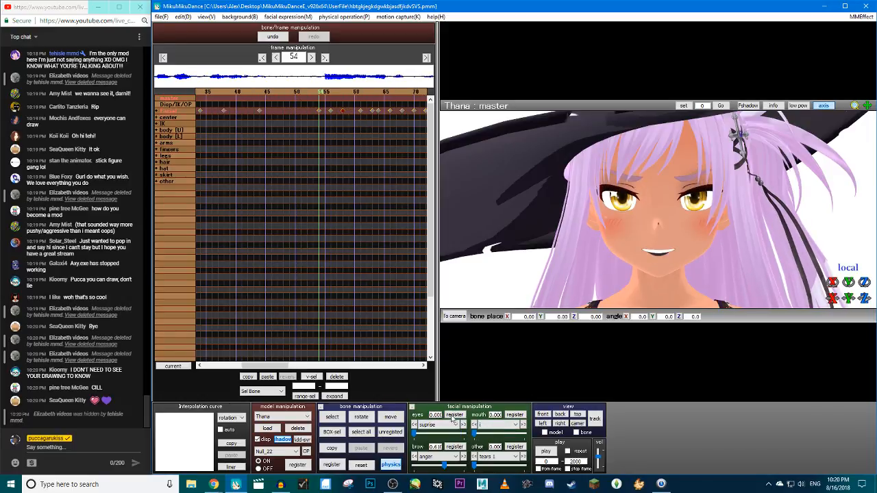
key("Right")
key("Right")
key("Right")
key("Right")
key("Right")
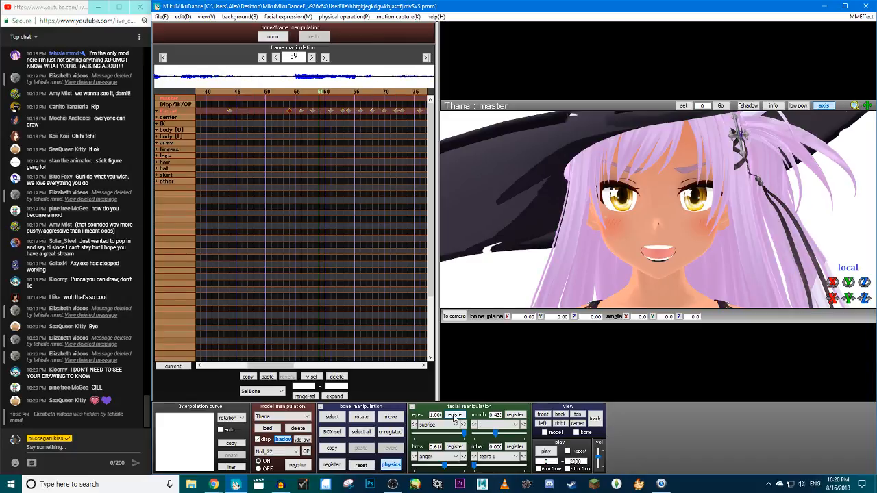
Raise the suprise eye morph to 1.300 on frame 58 and register it
key("Right")
key("Left")
key("Left")
key("Left")
key("Right")
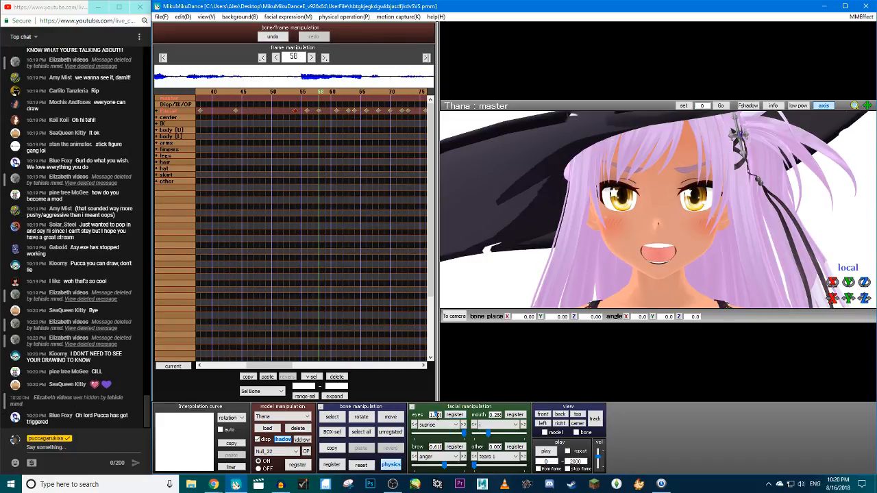
type("3")
key("Return")
left_click(450, 416)
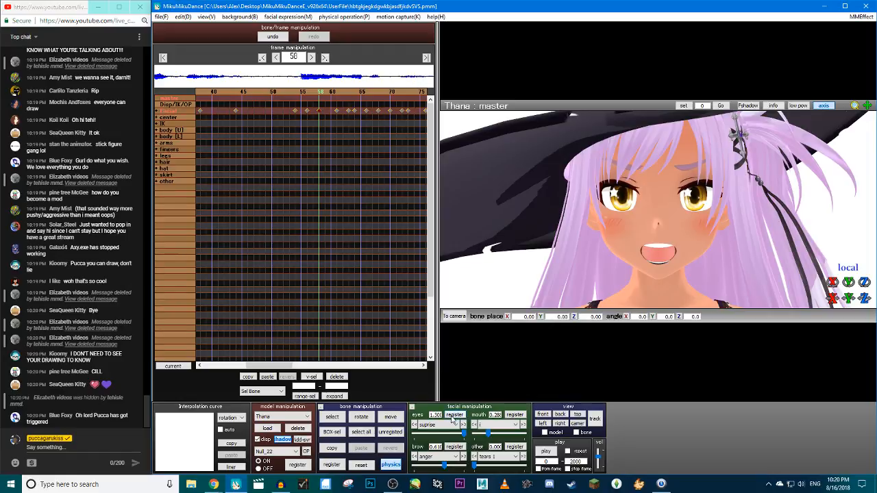
Set the suprise eye morph to 1.000 on frame 62 and register it
key("Right")
key("Right")
key("Right")
key("Right")
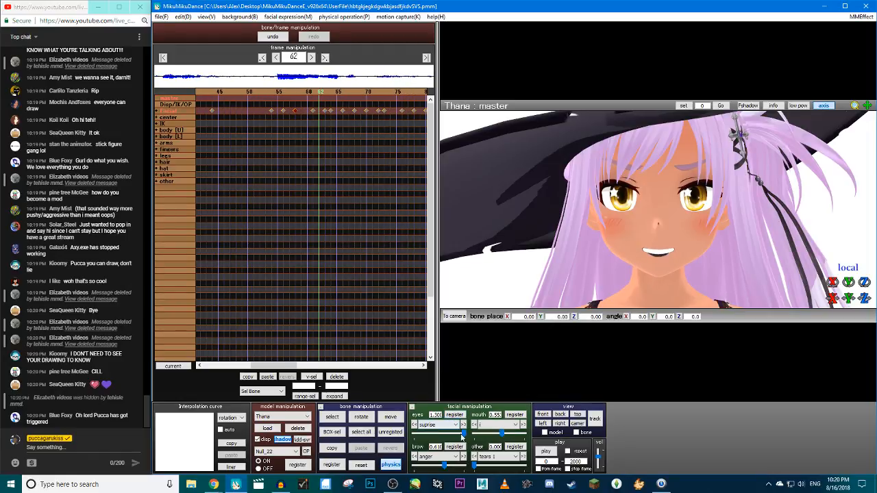
left_click(464, 433)
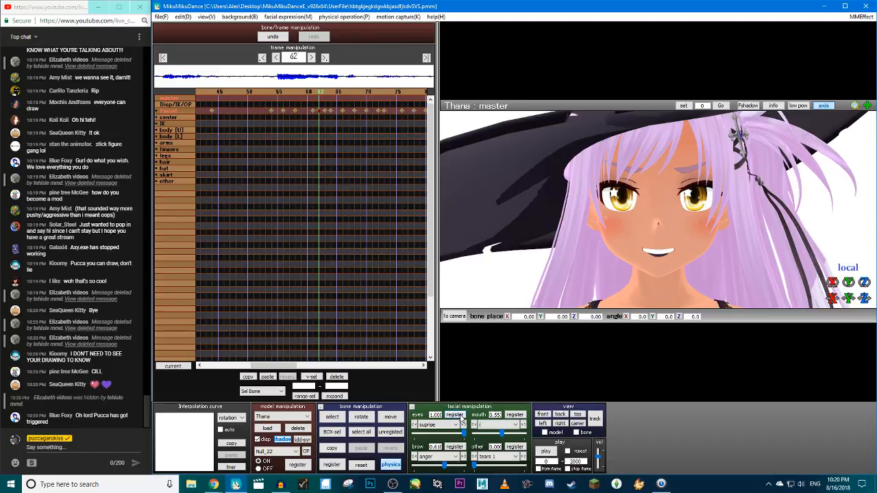
Step forward to frame 94 and play back the animation to review the widened eyes
key("Right")
key("Right")
key("Right")
key("Right")
key("Right")
key("Right")
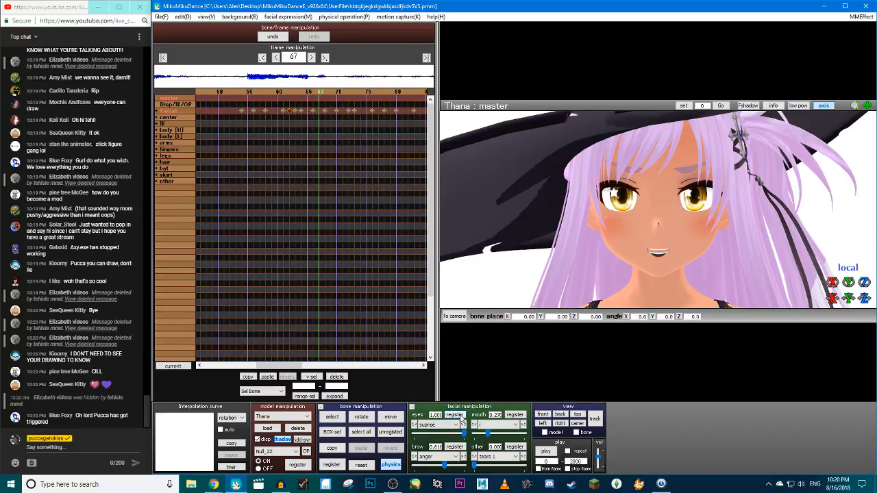
key("Right")
key("Right")
key("Right")
key("Right")
key("Right")
key("Right")
key("Right")
key("Right")
key("Right")
key("Right")
key("Right")
key("Right")
key("Right")
key("Right")
key("Right")
key("Right")
key("Right")
key("Right")
key("Right")
key("Right")
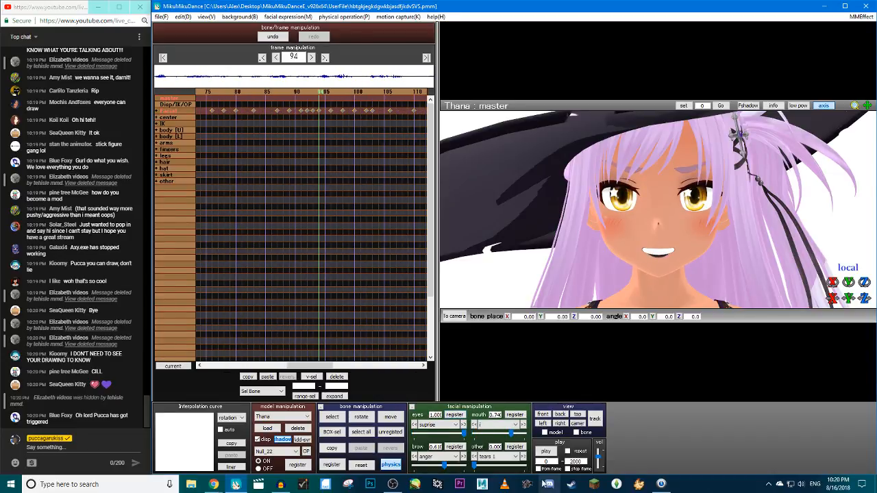
left_click(546, 452)
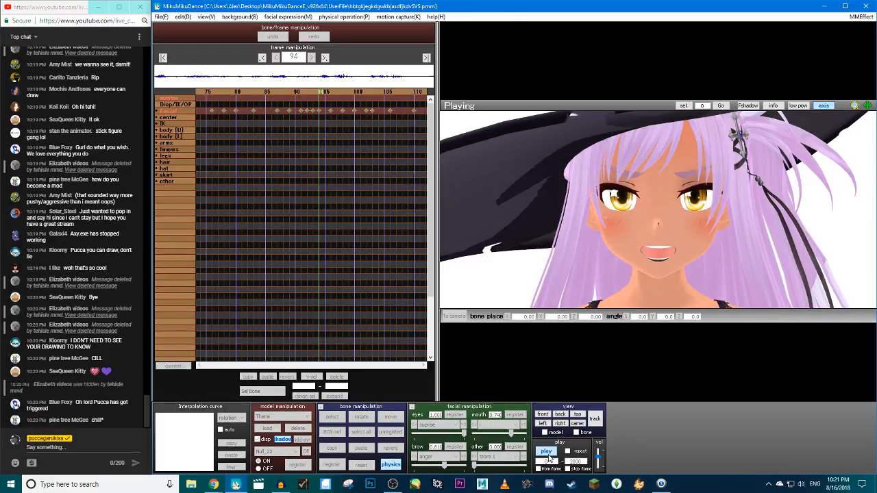
left_click(548, 454)
Go back to about frame 50 and step around frame 54 to examine where the surprised look starts
key("Left")
key("Left")
key("Left")
key("Left")
key("Left")
key("Left")
key("Left")
key("Left")
key("Left")
key("Left")
key("Left")
key("Left")
key("Left")
key("Left")
key("Left")
key("Left")
key("Left")
key("Left")
key("Left")
key("Left")
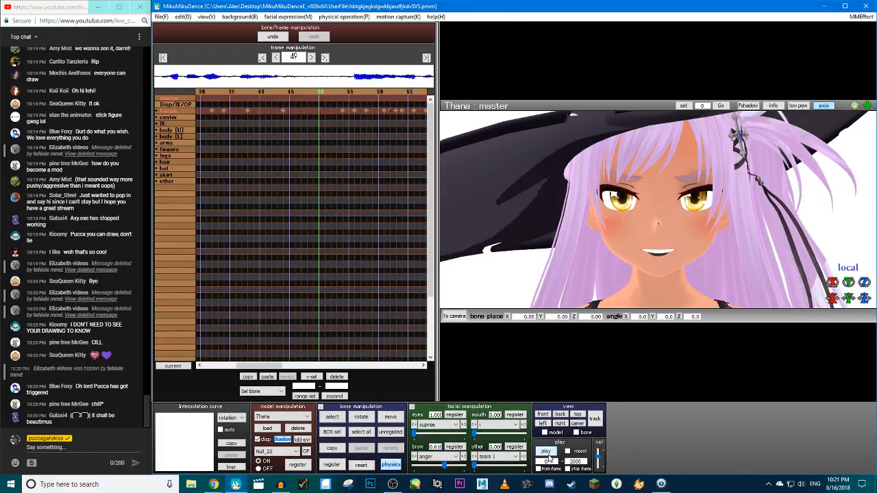
key("Right")
key("Right")
key("Right")
key("Right")
key("Right")
key("Right")
key("Right")
key("Left")
key("Left")
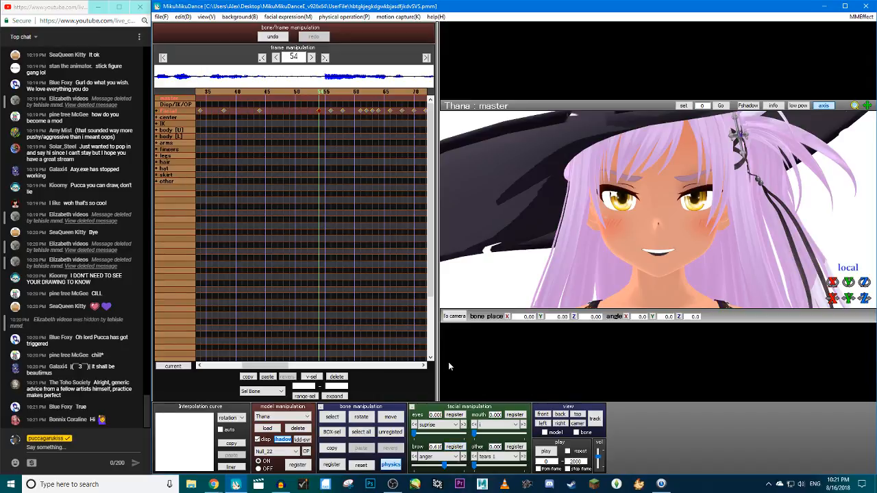
Set the anger brow morph to 0 on frame 58 and register it
key("Right")
key("Right")
key("Right")
key("Right")
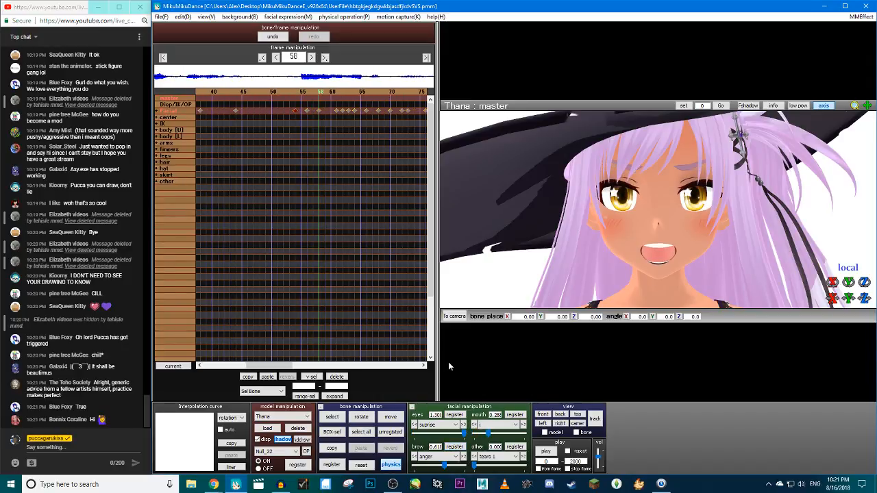
left_click_drag(445, 466, 400, 466)
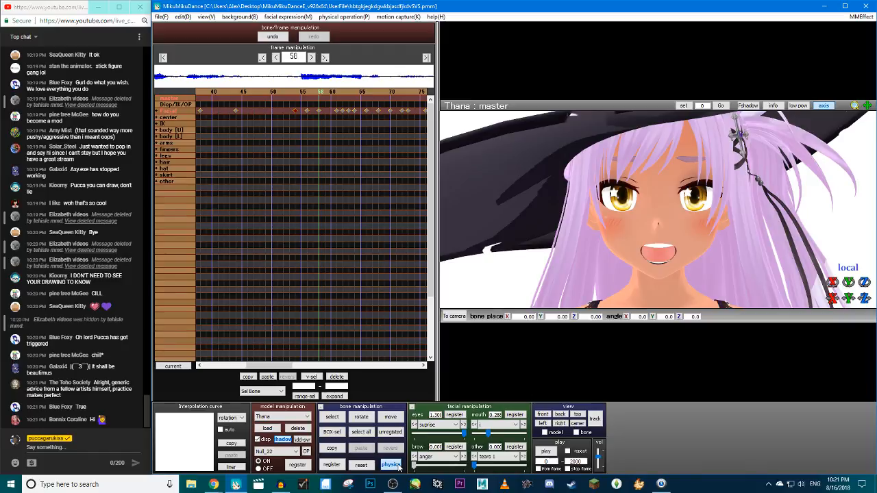
Choose the sadness brow morph and register it at about 0.170 on frame 58
left_click(454, 456)
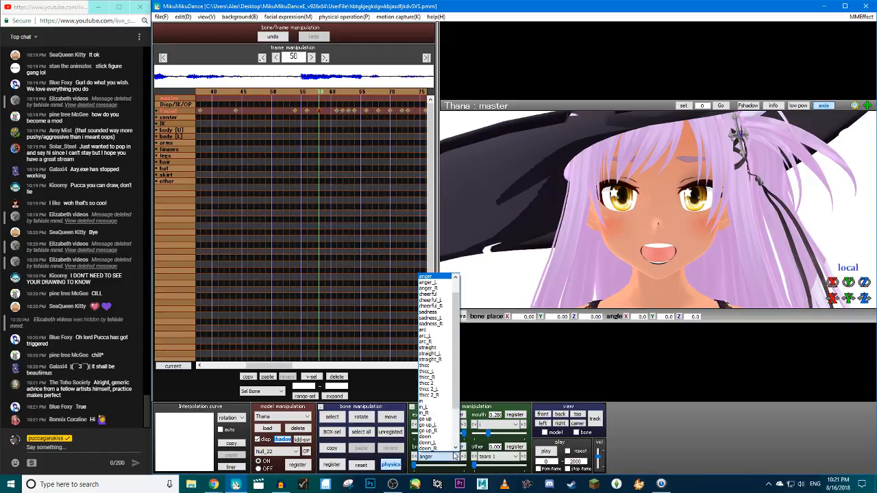
left_click(430, 311)
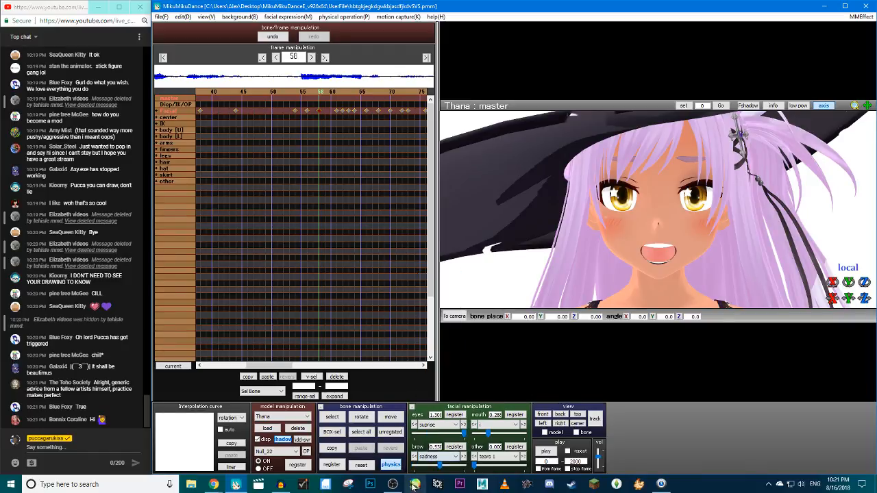
left_click_drag(440, 466, 422, 466)
left_click(455, 450)
Step back and forth between frames 50 and 59 and play the animation to examine the brow change
key("Left")
key("Left")
key("Left")
key("Left")
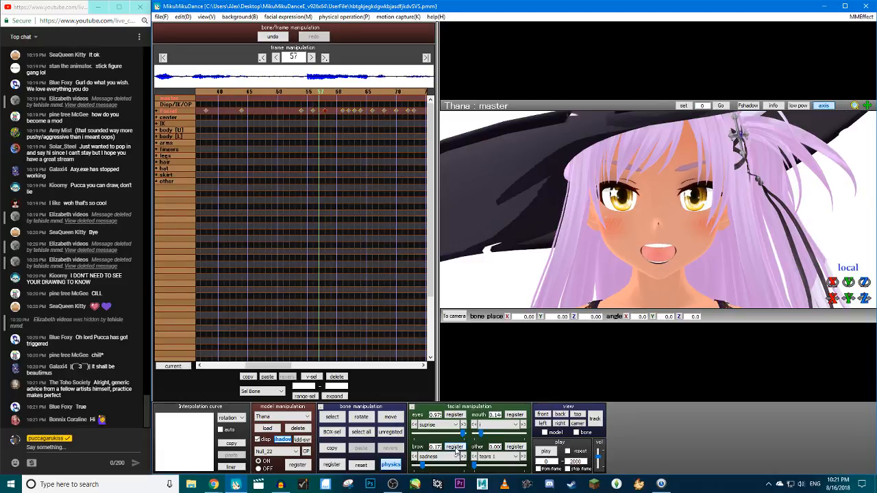
key("Right")
key("Left")
key("Left")
key("Left")
key("Left")
key("Left")
key("Left")
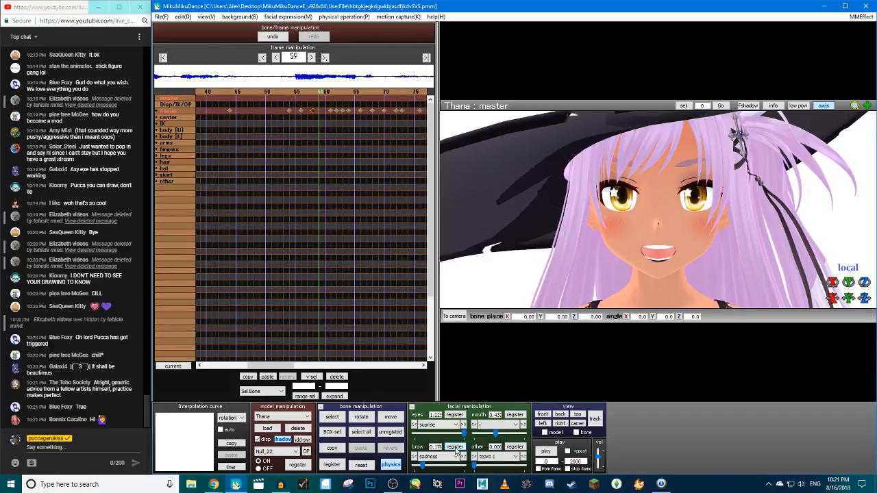
key("Right")
key("Right")
key("Right")
key("Right")
key("Right")
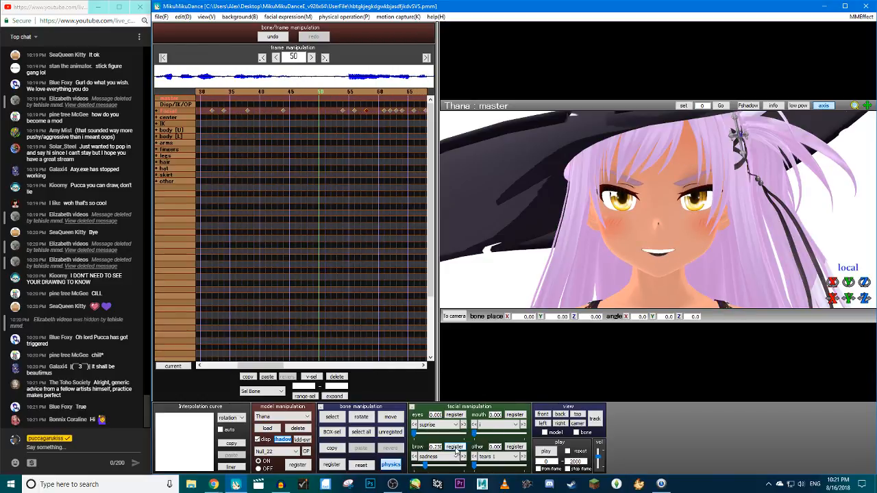
left_click(546, 452)
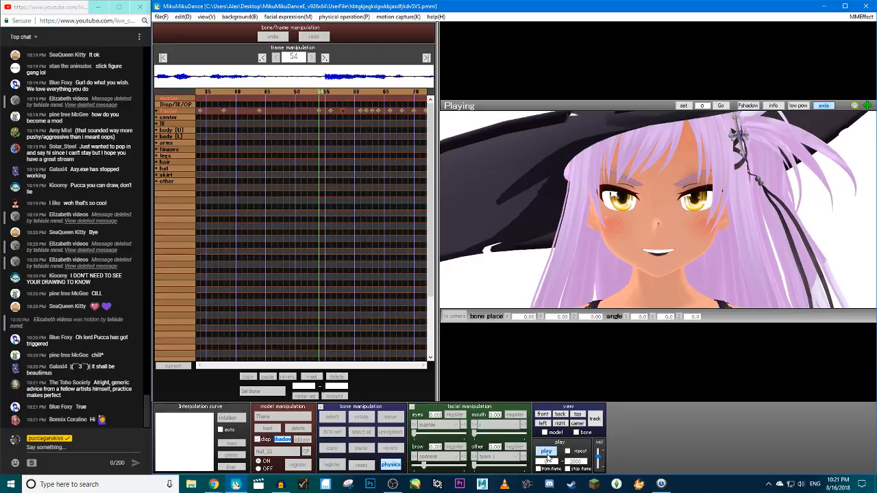
Choose the anger brow morph and register it at about 0.465 on frame 54
left_click(415, 457)
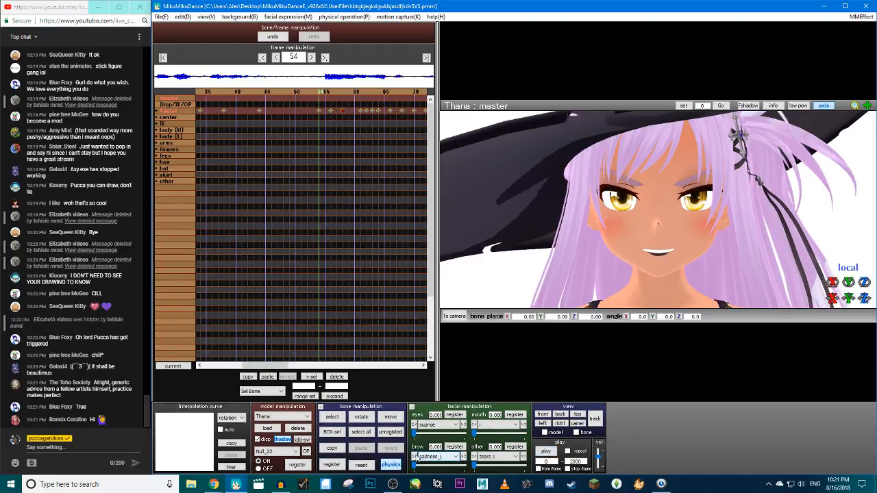
left_click(429, 456)
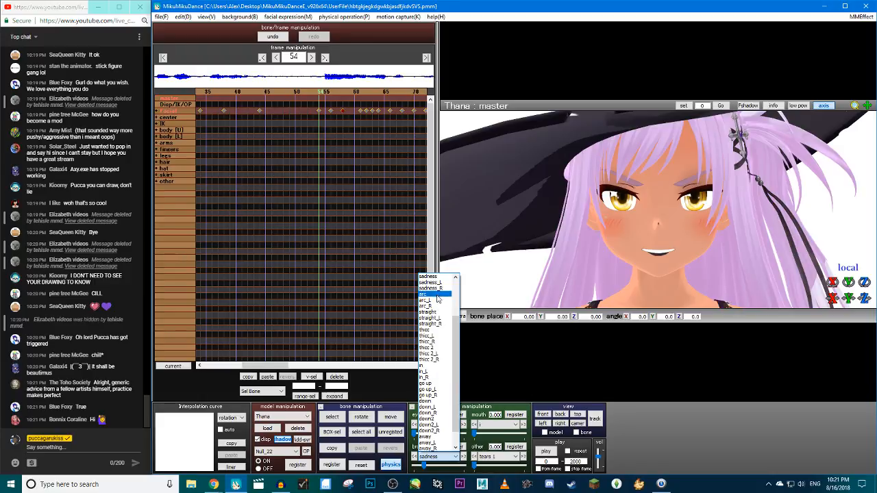
scroll(434, 324, "up", 3)
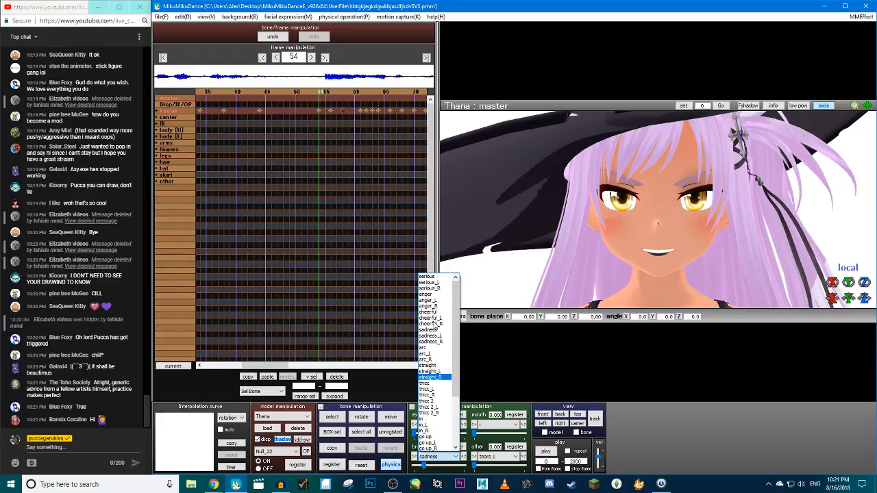
left_click(431, 294)
left_click_drag(433, 470, 437, 470)
Go back to frame 10 and register the anger brow morph there at 0.610
key("Left")
key("Left")
key("Left")
key("Left")
key("Left")
key("Left")
key("Left")
key("Left")
key("Left")
key("Left")
key("Left")
key("Left")
key("Left")
key("Left")
key("Left")
key("Left")
key("Left")
key("Left")
key("Left")
key("Left")
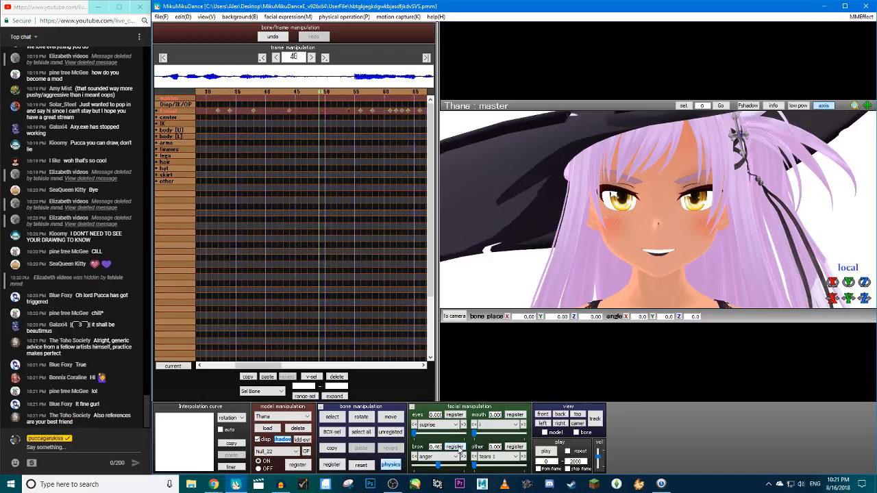
key("Right")
key("Right")
key("Right")
key("Right")
key("Right")
key("Right")
key("Right")
key("Right")
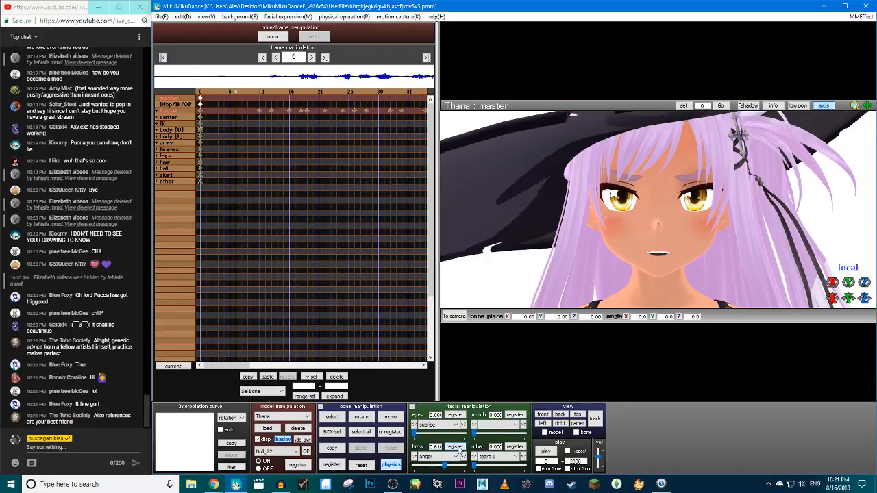
left_click(459, 449)
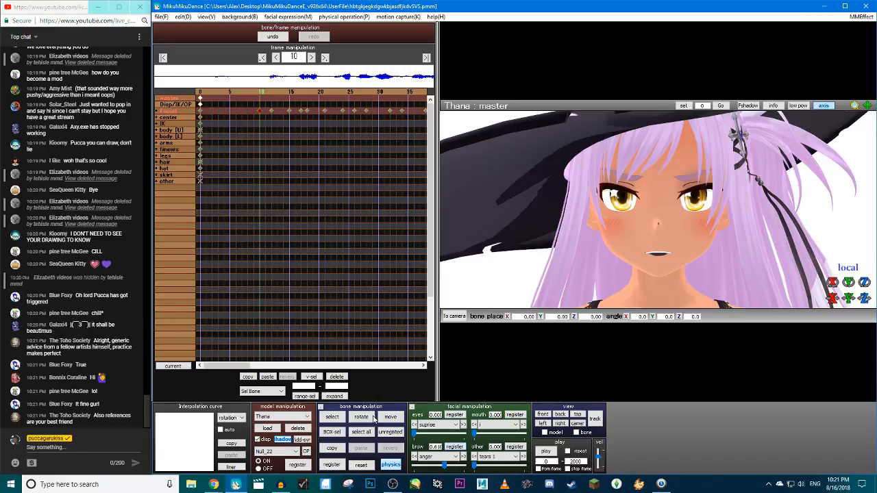
Paste the anger brow keyframe from frame 10 onto frame 54 and play the animation
left_click(324, 58)
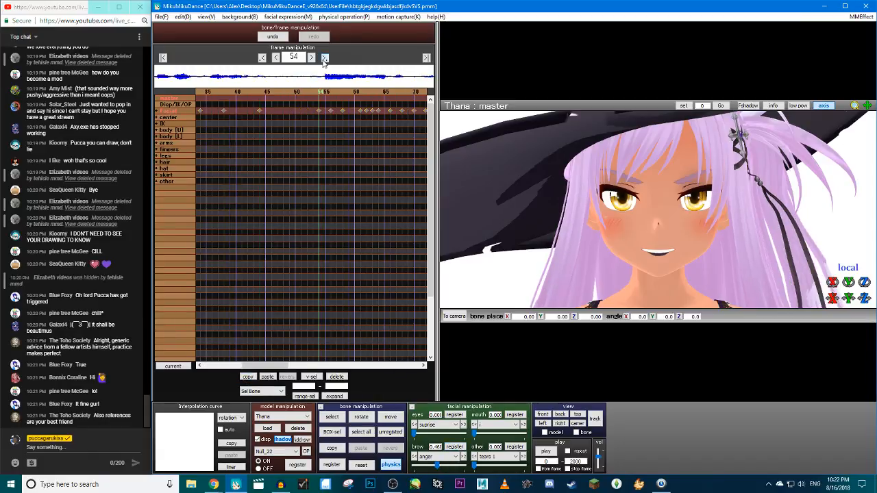
left_click(270, 375)
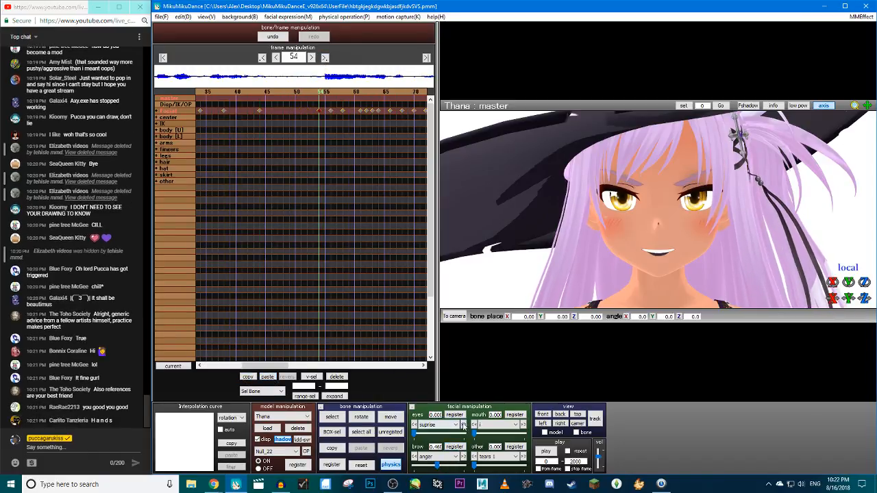
left_click(545, 451)
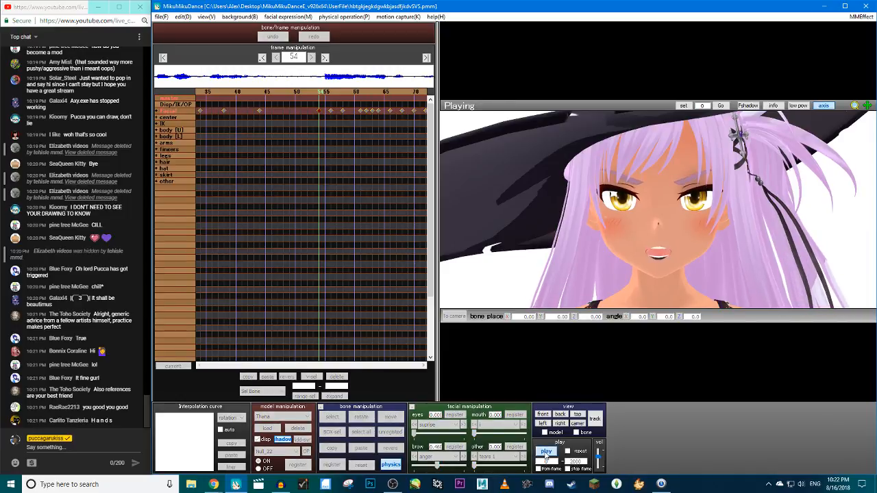
Select the cheerful brow morph, step ahead to frame 64 and play the animation to examine the brow change
left_click(431, 456)
scroll(435, 341, "up", 2)
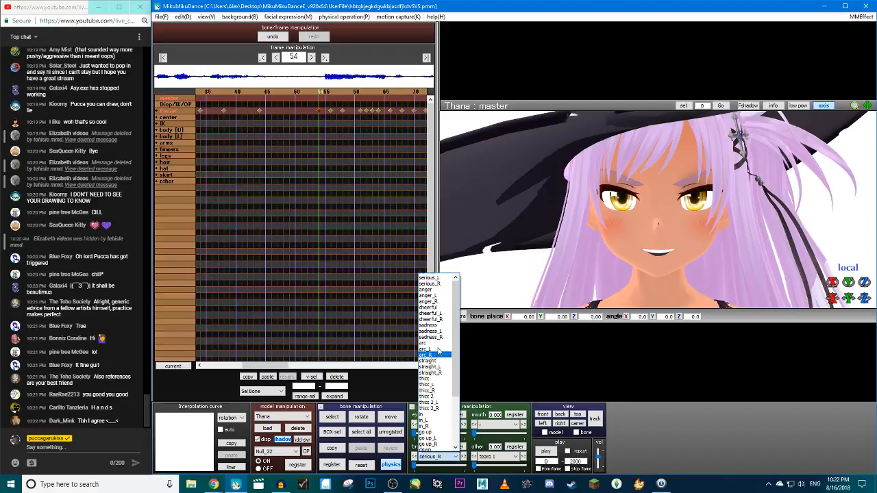
left_click(439, 314)
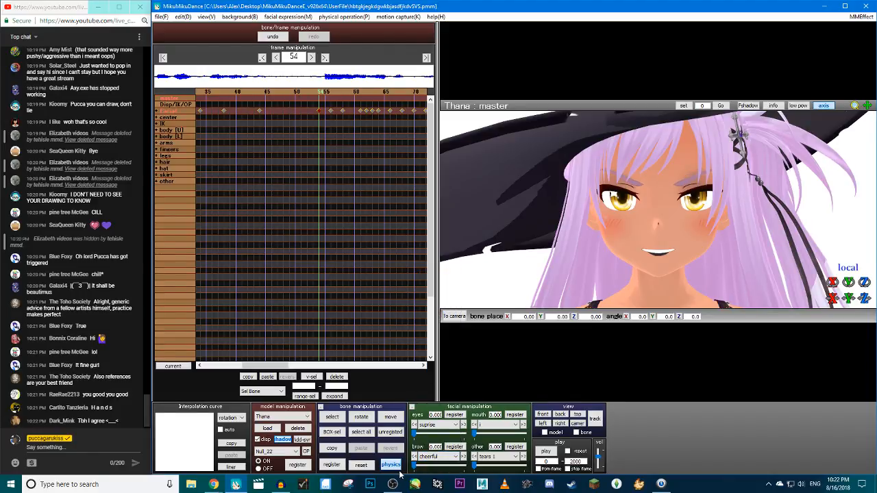
key("Right")
key("Right")
key("Right")
key("Right")
key("Right")
key("Right")
key("Right")
key("Right")
key("Right")
key("Right")
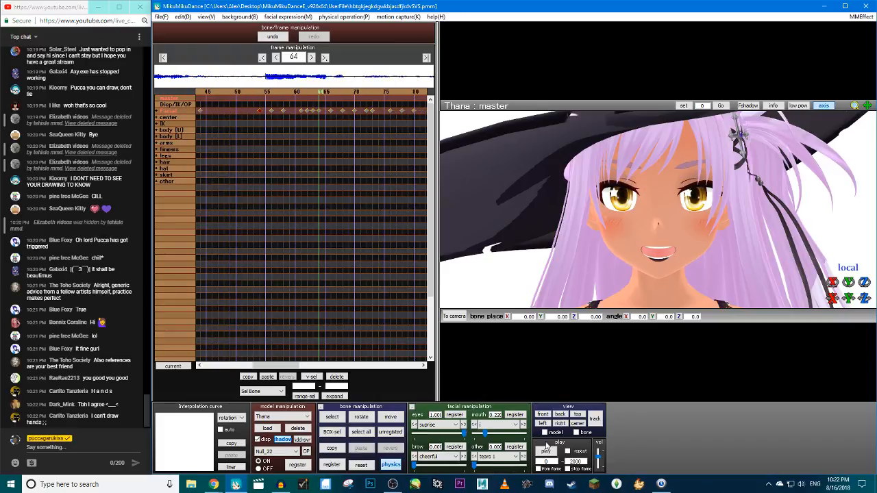
left_click(546, 451)
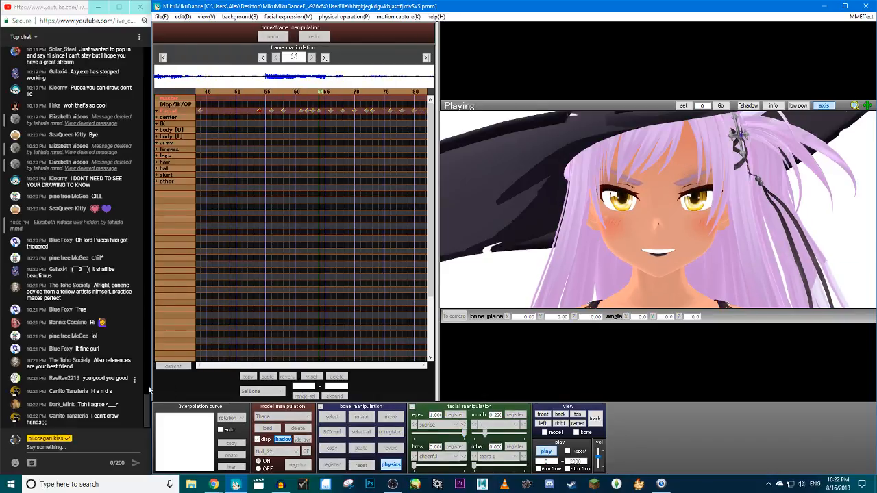
left_click(546, 452)
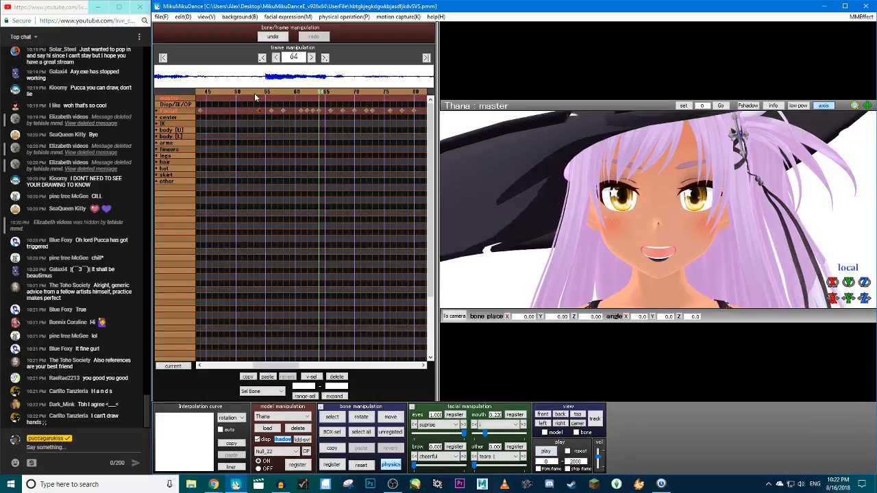
Copy the sadness brow keyframe from frame 10 onto frame 54 and play the animation to check it
left_click(162, 112)
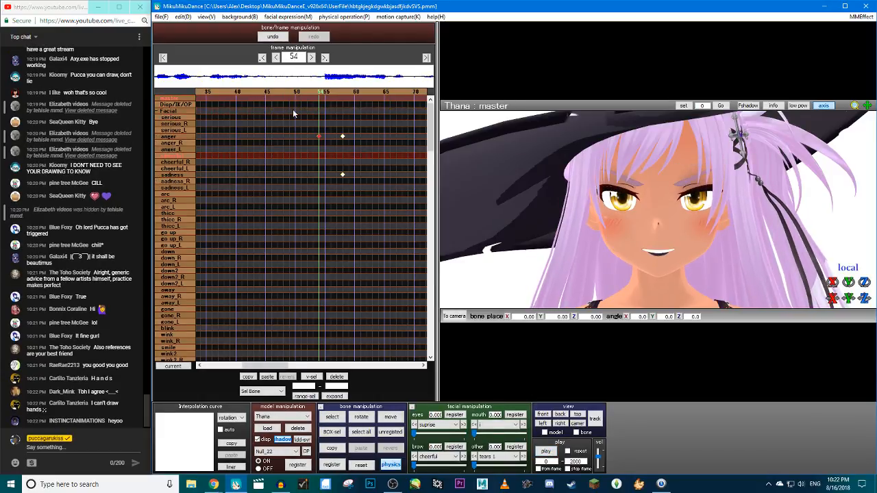
left_click(183, 176)
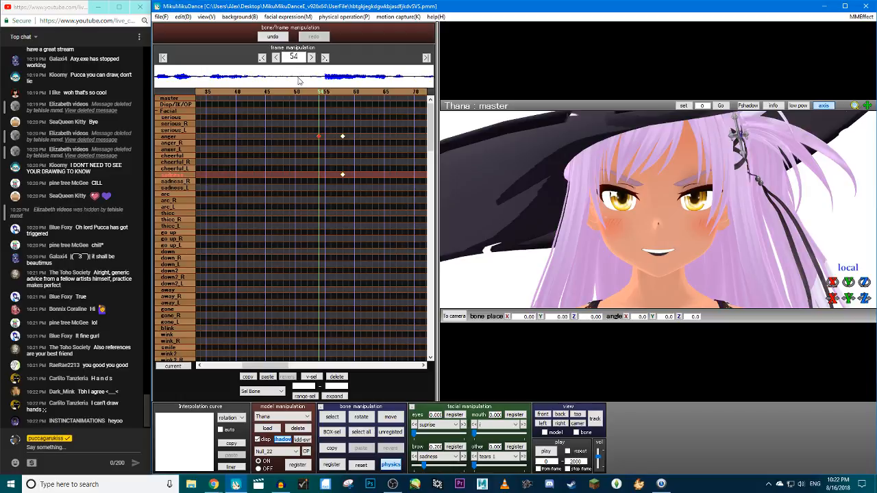
left_click(262, 57)
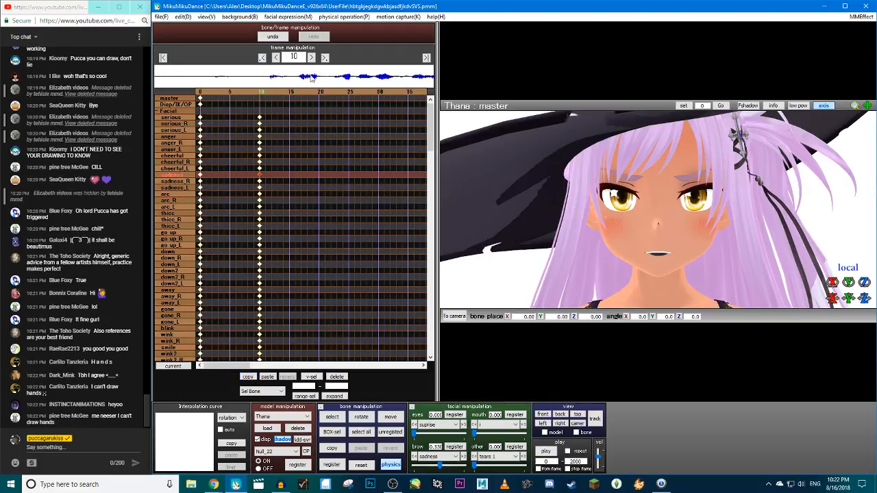
left_click(324, 58)
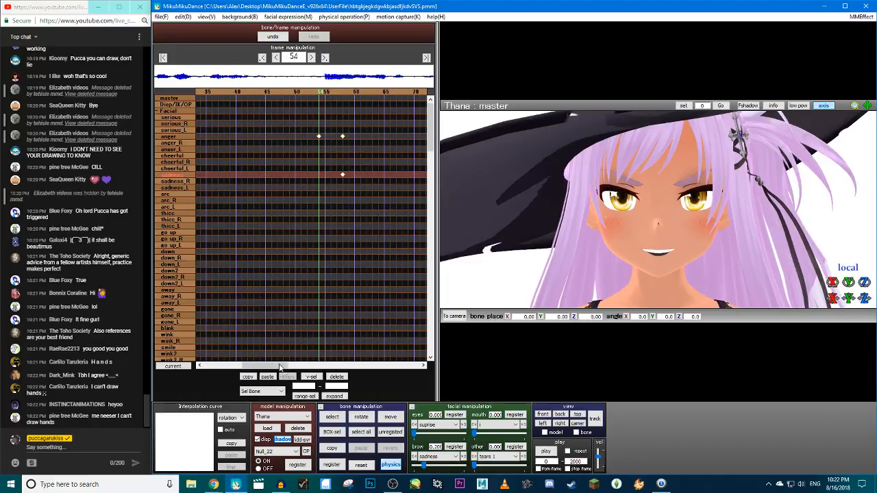
left_click(158, 110)
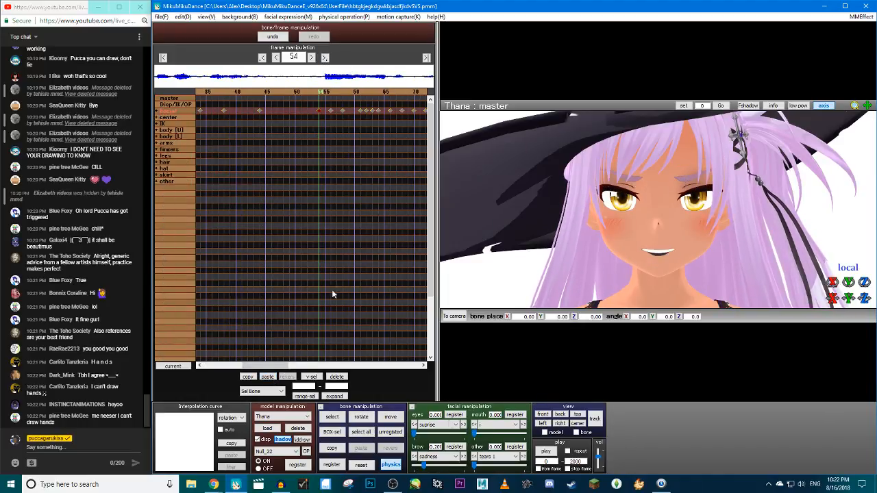
left_click(546, 452)
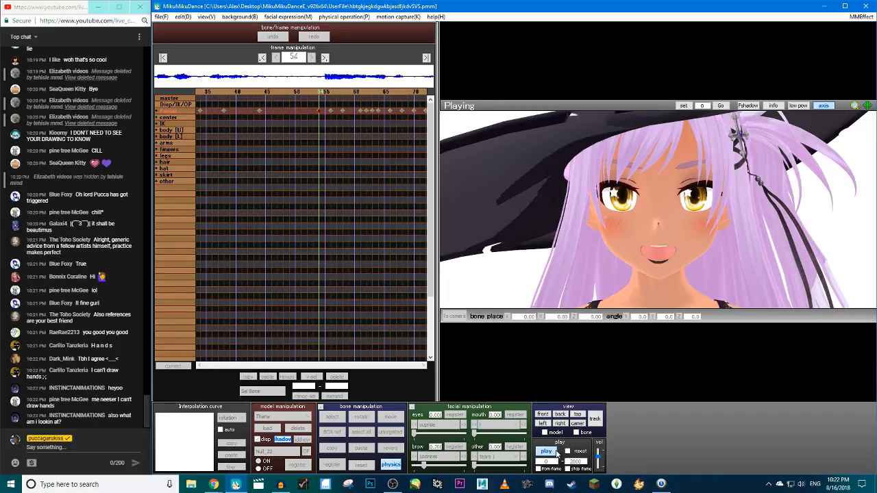
left_click(557, 453)
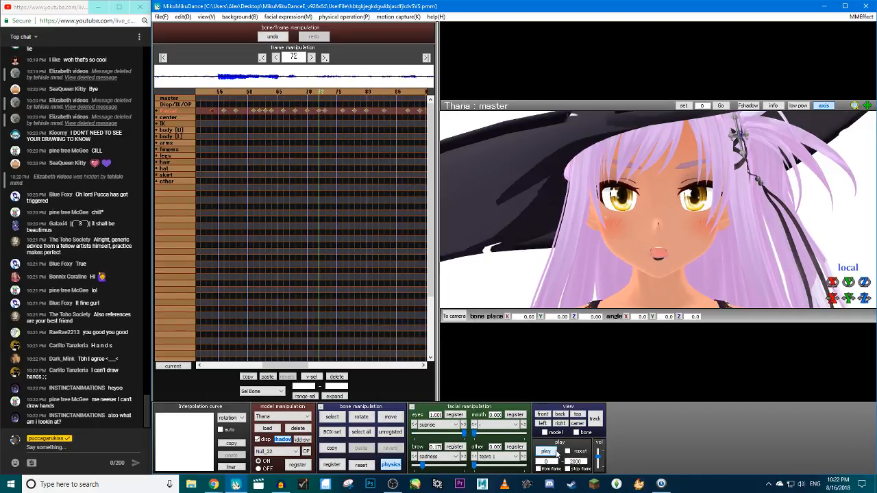
Choose the straight brow morph and register it at 0.700 on frame 120
key("Right")
key("Right")
key("Right")
key("Right")
key("Right")
key("Right")
key("Right")
key("Right")
key("Right")
key("Right")
key("Right")
key("Right")
key("Right")
key("Right")
key("Right")
key("Right")
key("Right")
key("Right")
key("Right")
key("Right")
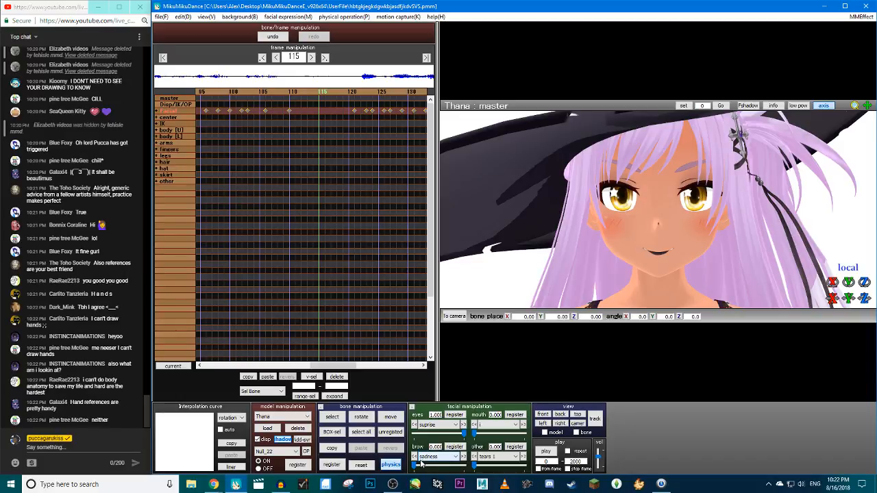
left_click(431, 456)
left_click(433, 313)
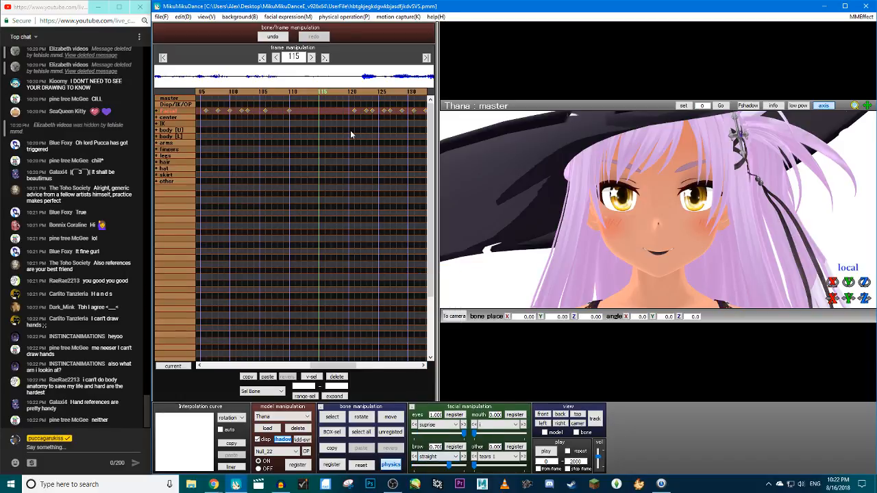
left_click(343, 92)
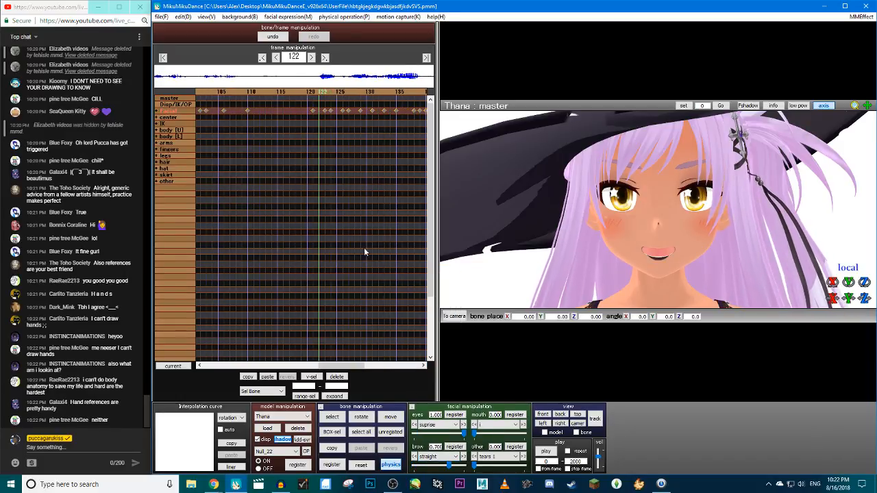
key("Right")
left_click(455, 447)
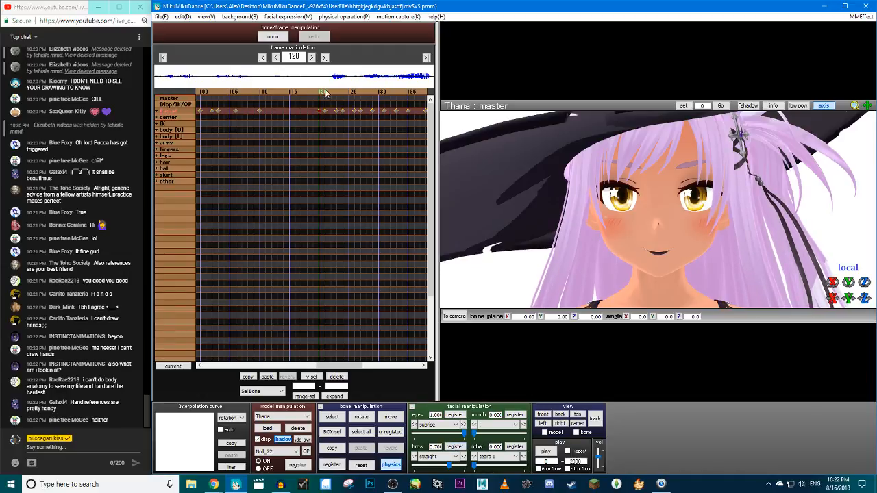
Raise the straight brow morph to 1.000 on frame 126 and register it
left_click(337, 92)
left_click(334, 92)
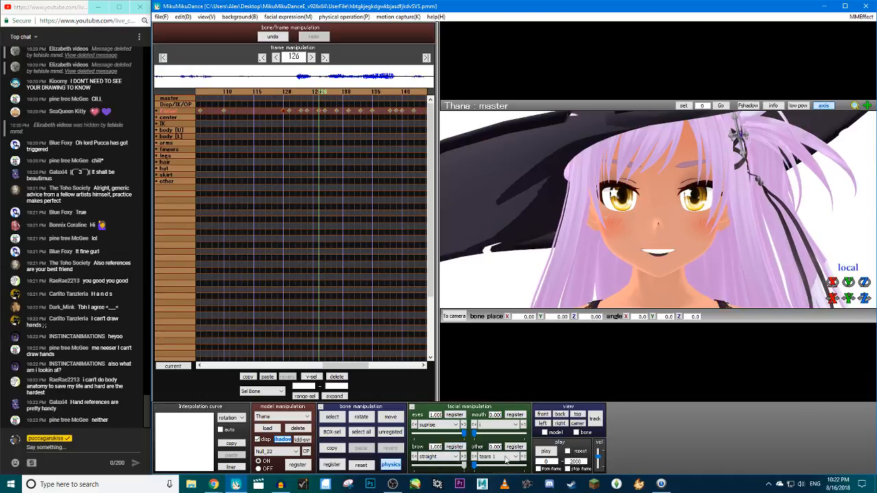
Try the cheerful and serious brow morphs on frame 126
left_click(455, 456)
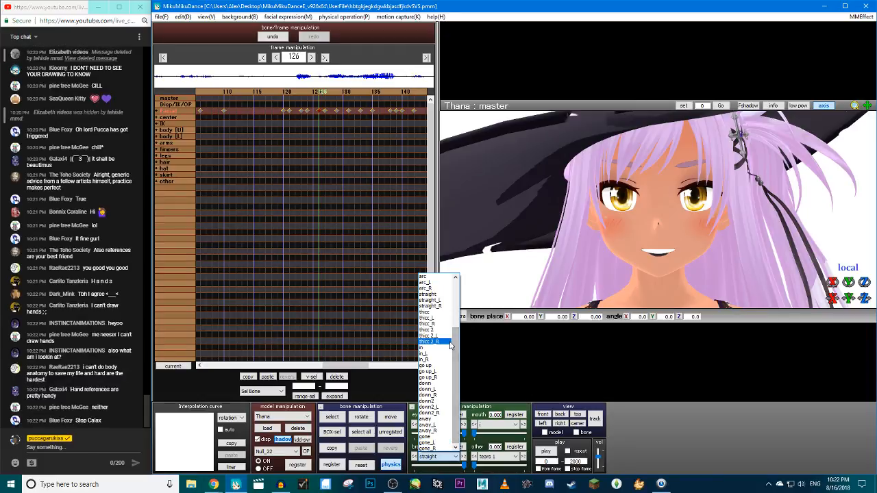
scroll(432, 342, "up", 4)
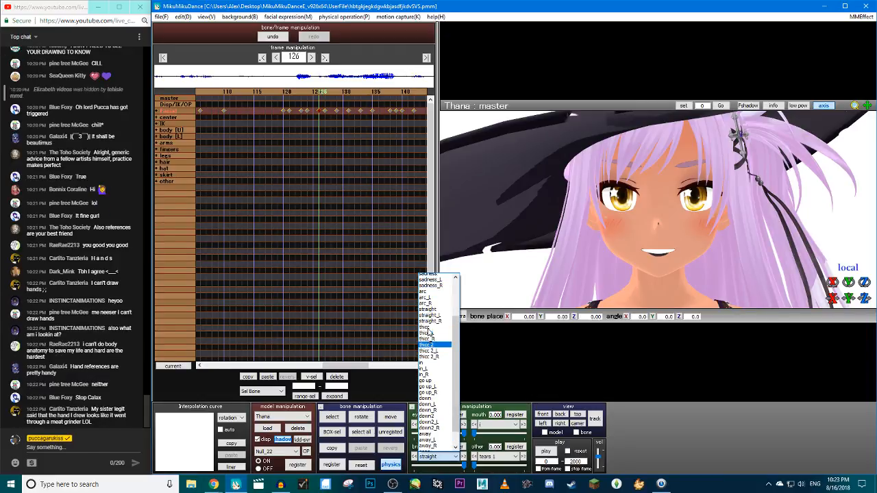
left_click(428, 312)
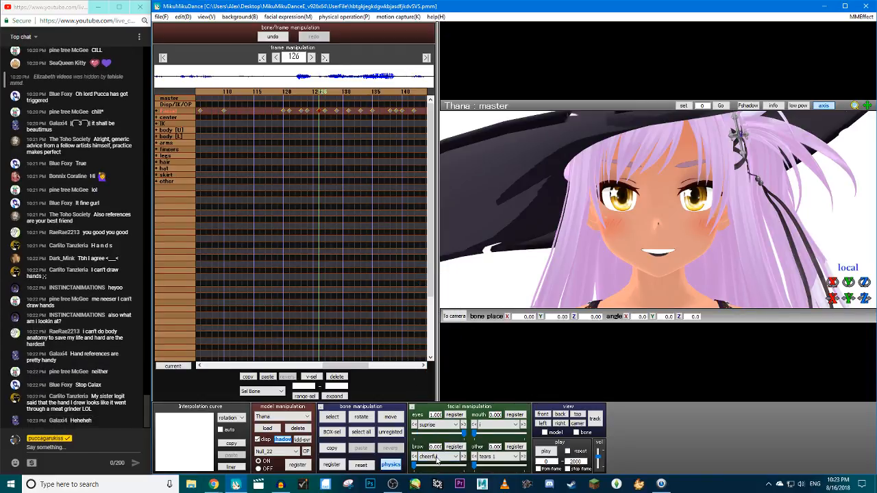
left_click(437, 458)
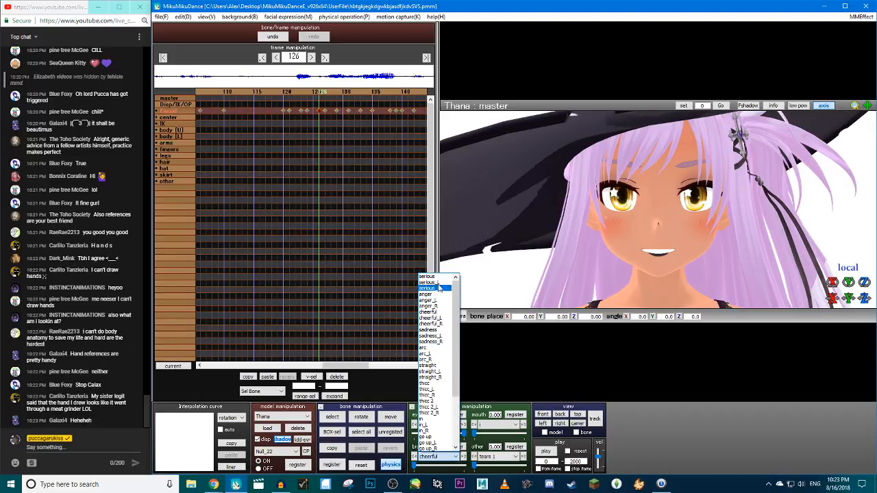
left_click(439, 287)
left_click_drag(465, 465, 425, 466)
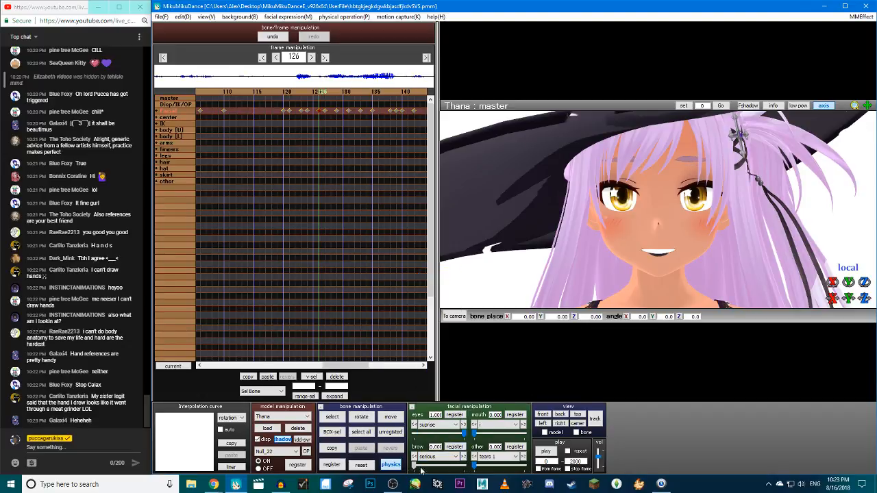
Choose the anger brow morph, raise it slightly on frame 126 and register it
left_click(437, 456)
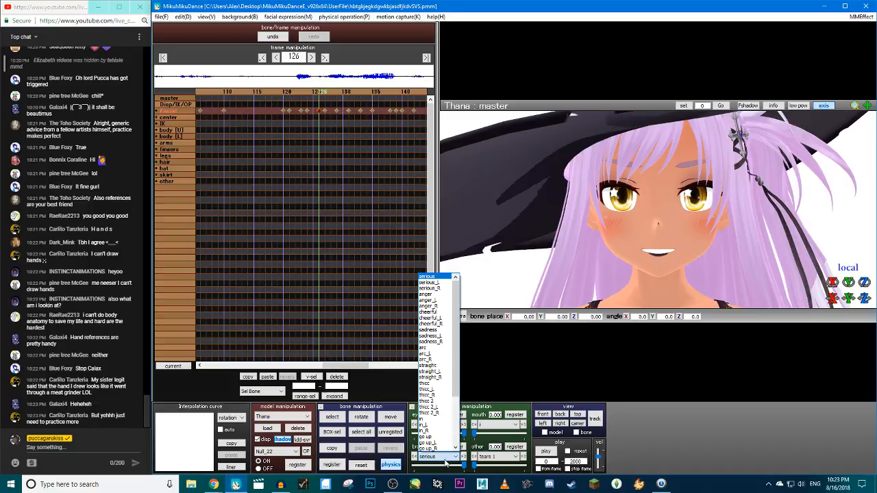
left_click(442, 295)
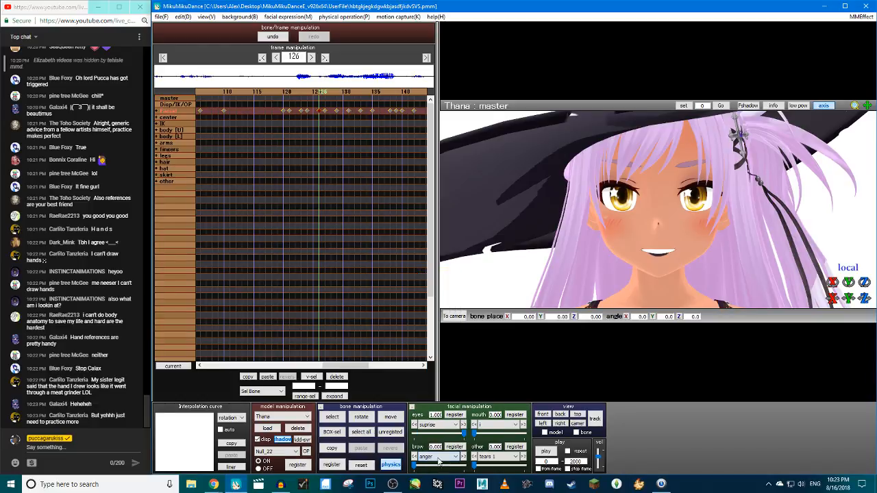
left_click_drag(415, 470, 427, 468)
Register the anger brow morph at 0.000 on frame 120 and switch to the go up brow morph
left_click(286, 93)
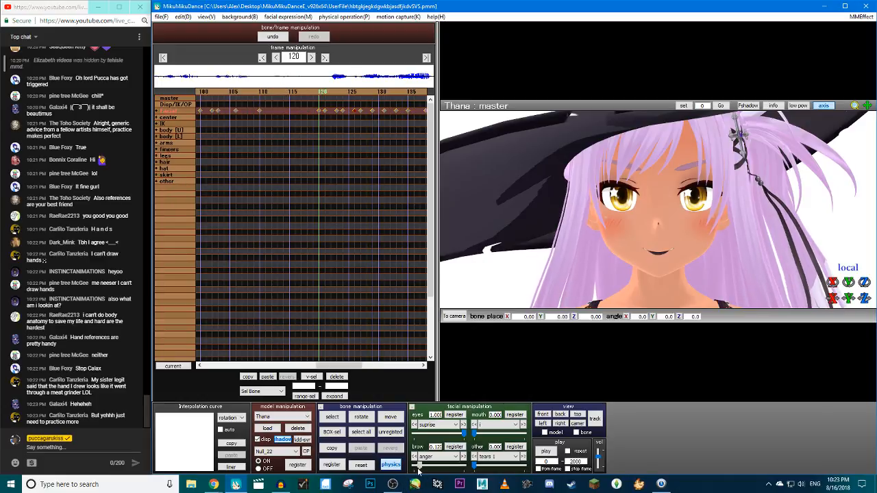
left_click(455, 456)
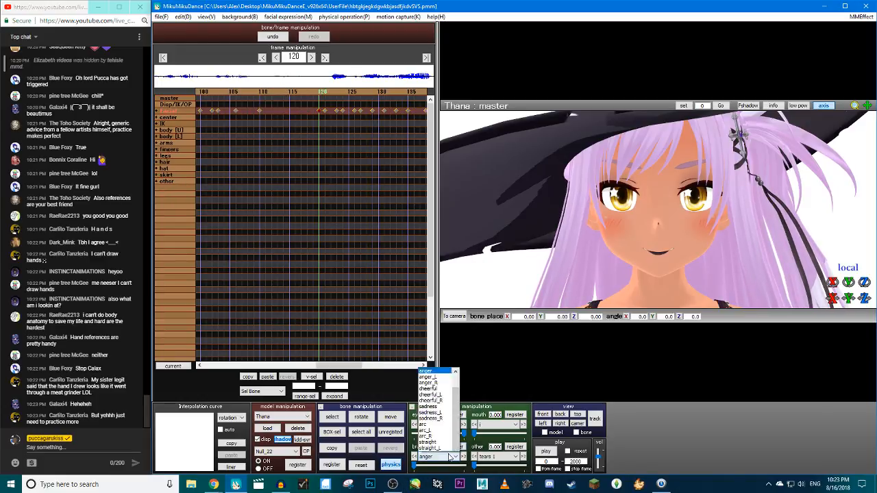
left_click(430, 368)
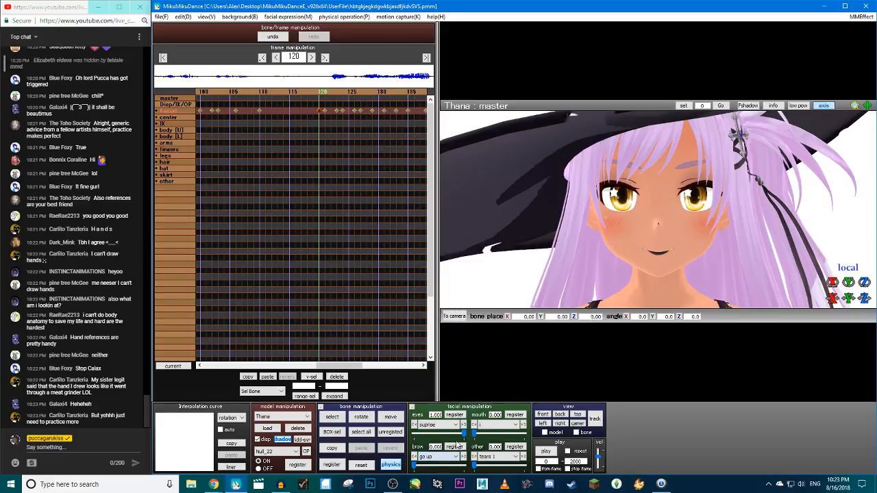
Try the down2 brow morph on frame 120, and instead choose down and register it at about 0.610
left_click(442, 456)
left_click(431, 401)
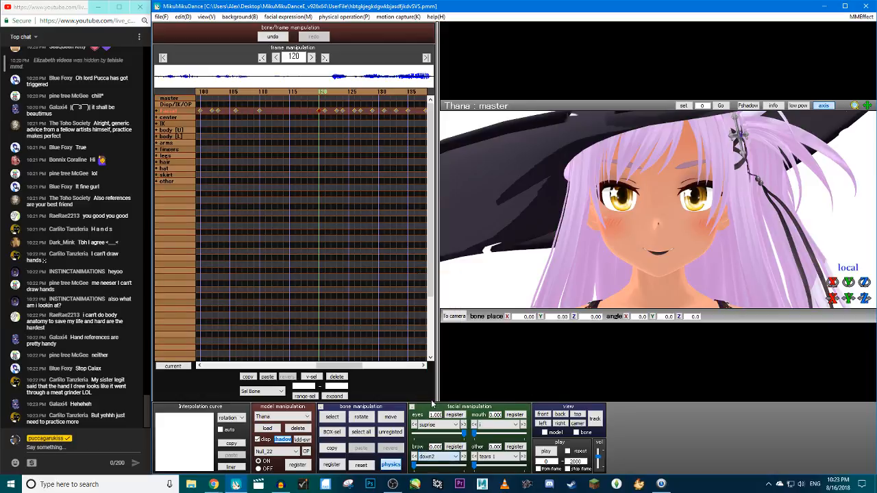
mouse_move(413, 465)
left_mouse_down()
mouse_move(437, 475)
mouse_move(412, 471)
left_mouse_up()
left_click(431, 456)
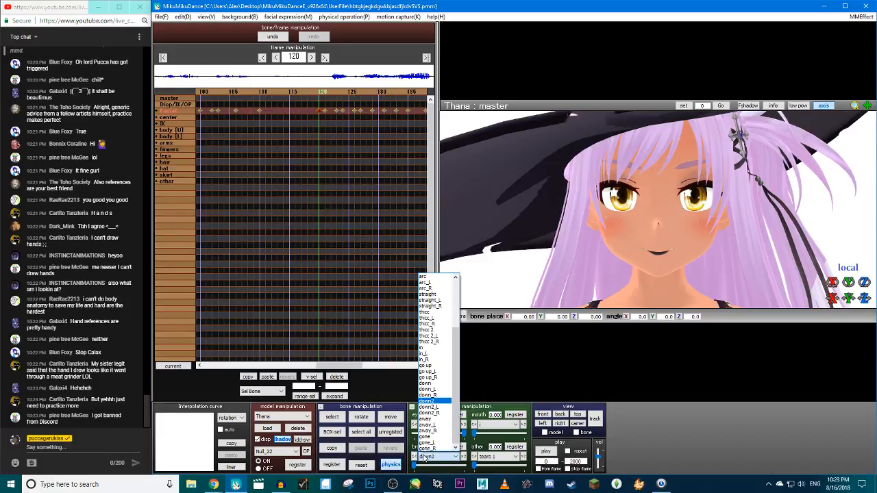
left_click(428, 383)
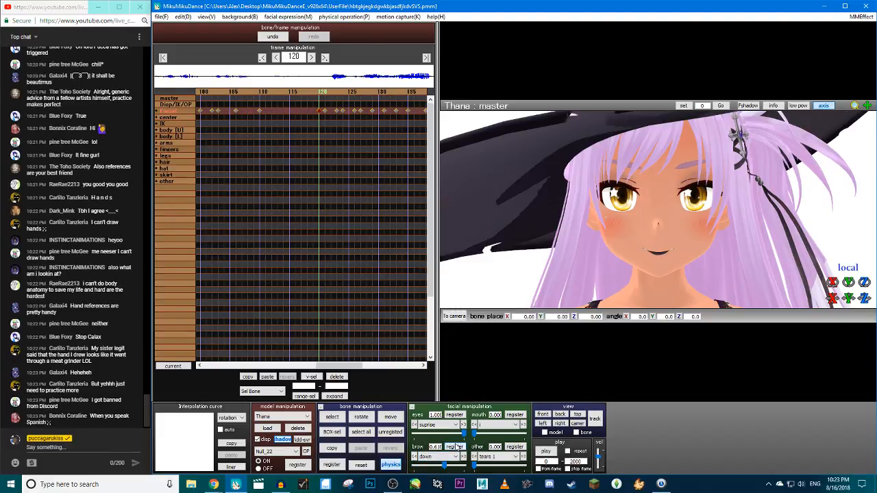
Raise the down brow morph to 1.000 on frame 124 and register it
key("Right")
key("Right")
key("Right")
key("Right")
left_click_drag(439, 466, 479, 468)
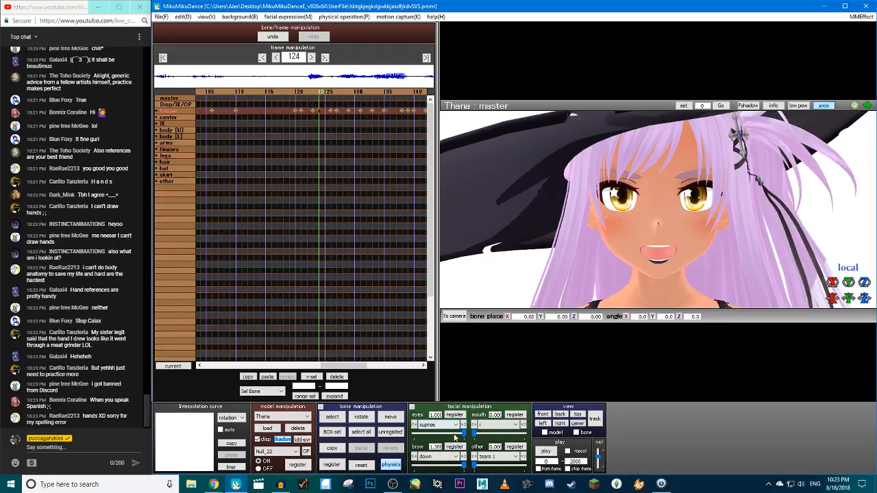
Step through frames 118 to 124 to check the lowering brow movement
key("Right")
key("Right")
key("Right")
key("Right")
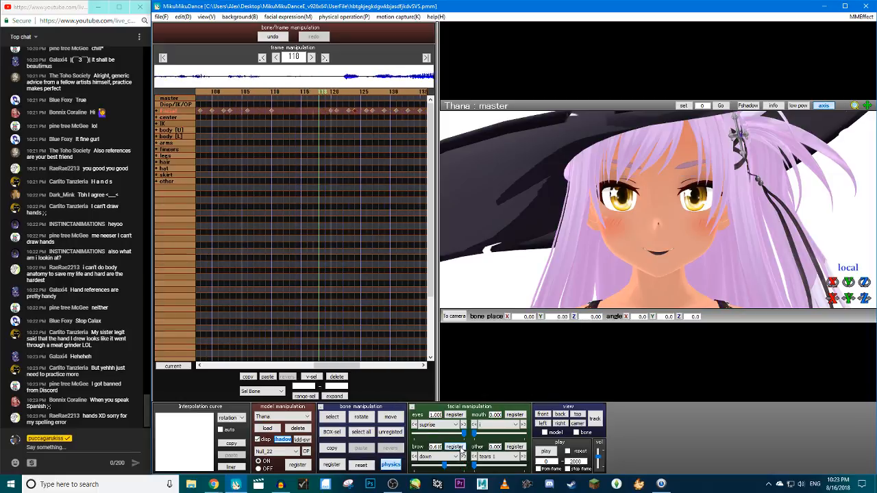
key("Left")
key("Left")
key("Left")
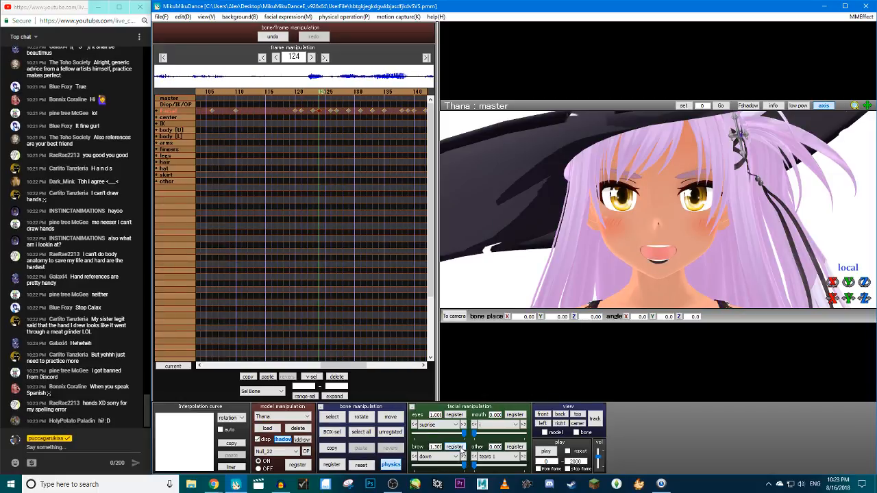
Try the sadness brow morph on frame 124
left_click(454, 456)
scroll(437, 319, "up", 4)
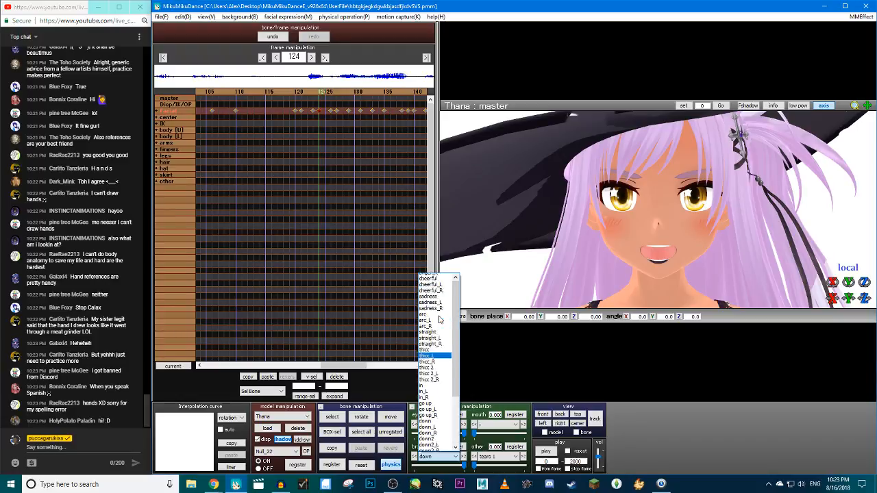
left_click(434, 328)
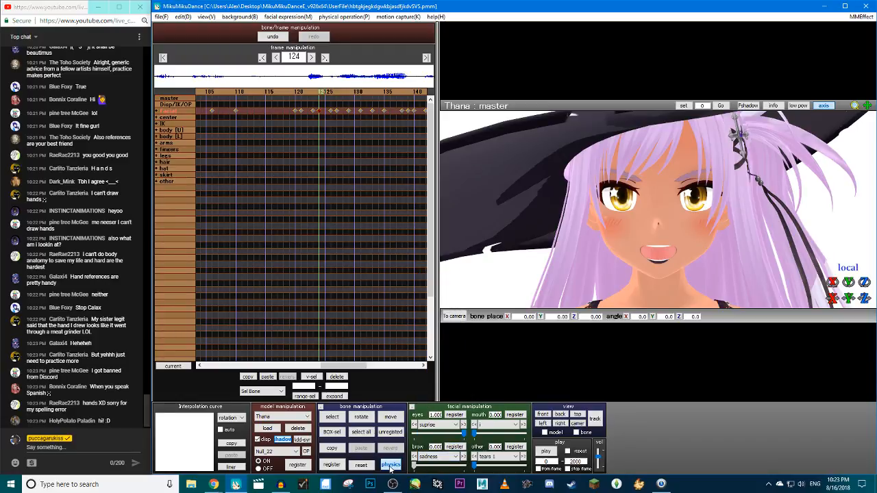
Choose the anger brow morph, raise it to about half strength on frame 124, and open the brow morph choices
left_click(455, 456)
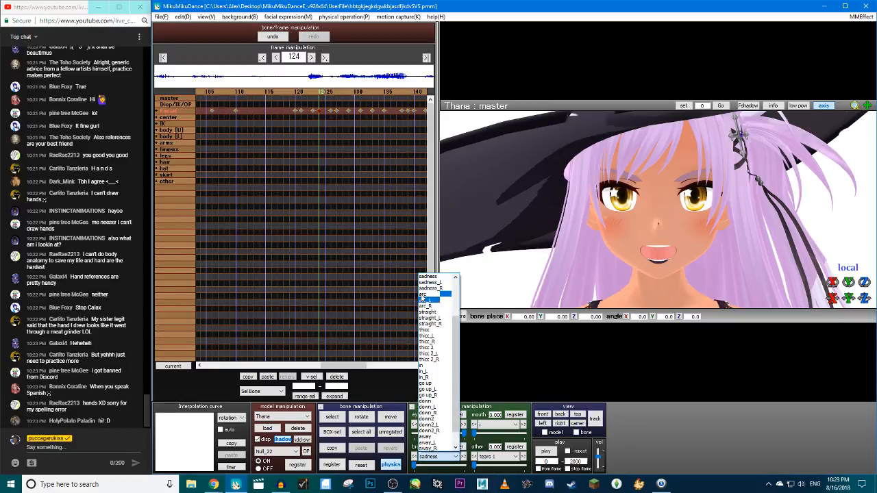
scroll(442, 295, "up", 3)
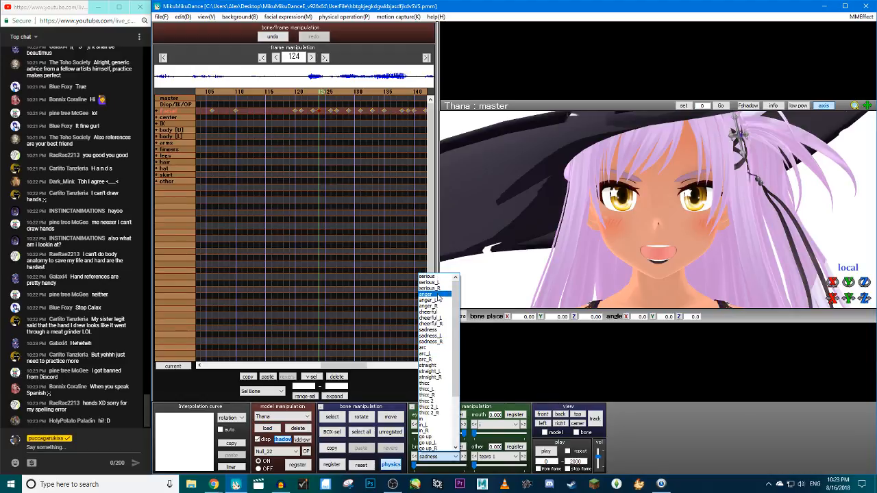
left_click(442, 294)
left_click_drag(420, 468, 432, 468)
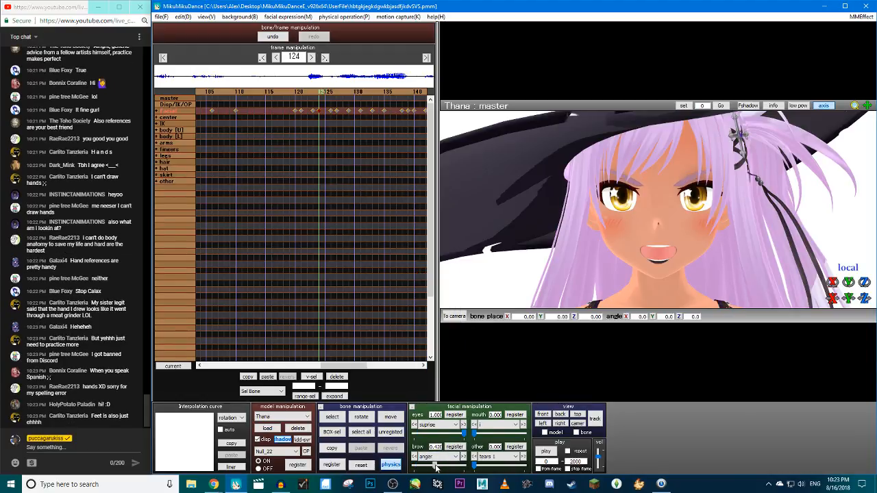
left_click(455, 456)
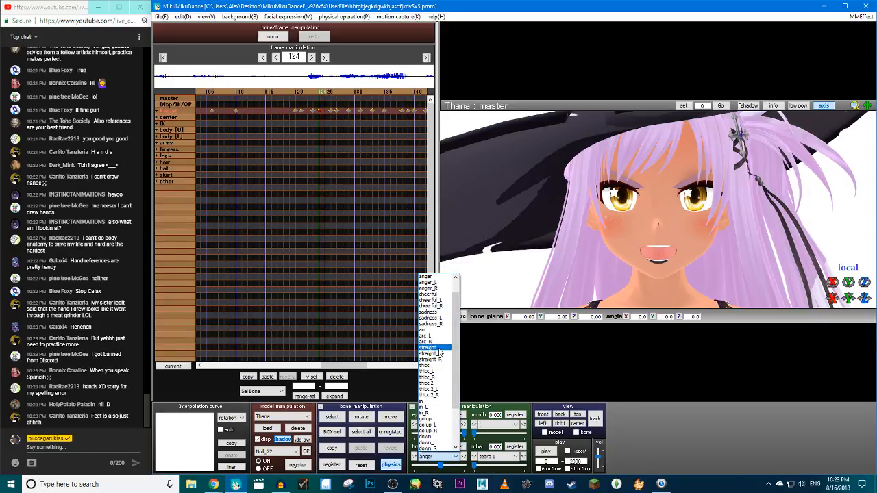
Register the brow morph down at 1.000 on frame 124 and play back the animation
left_click(428, 436)
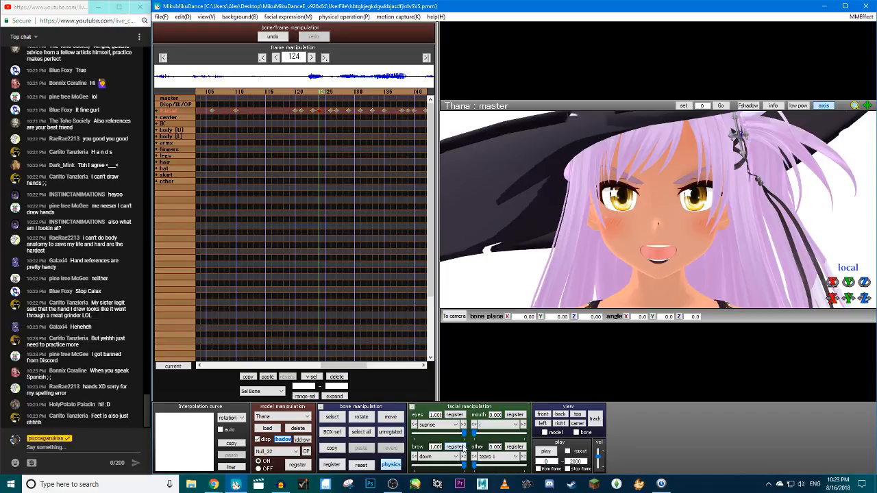
left_click(546, 452)
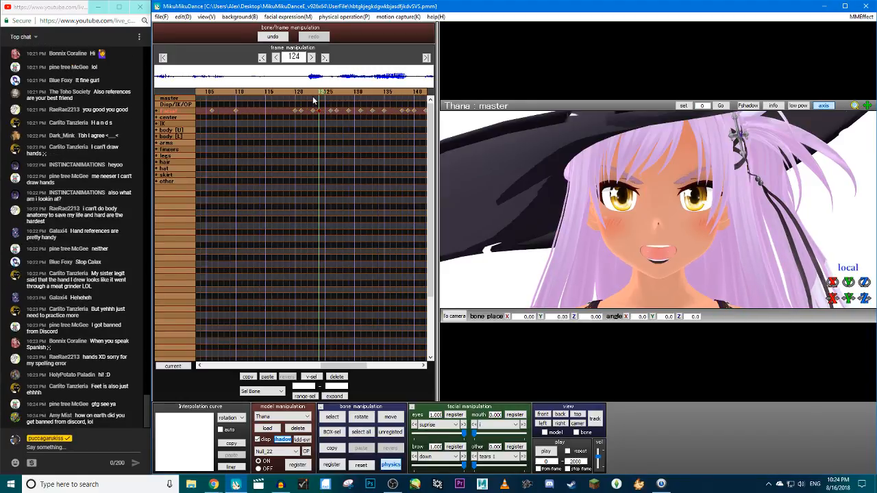
Expand the Facial group and delete the anger keyframe on frame 126
key("Right")
key("Right")
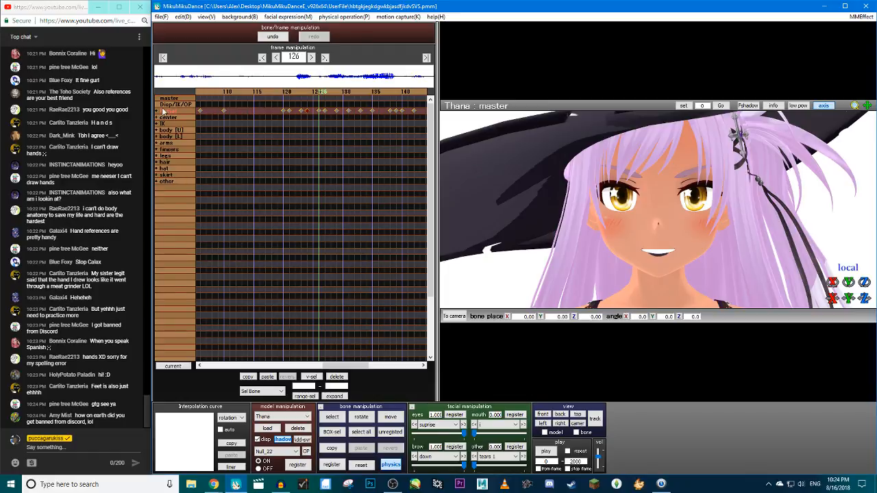
left_click(158, 111)
left_click(320, 136)
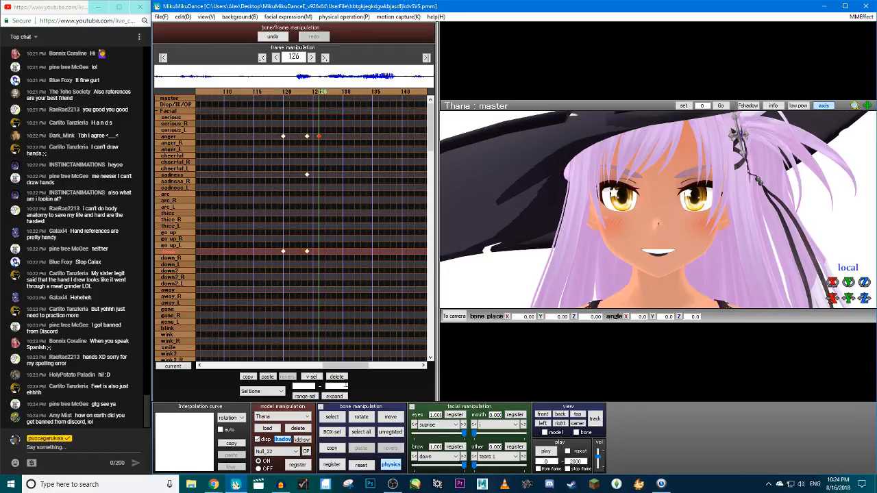
left_click(337, 378)
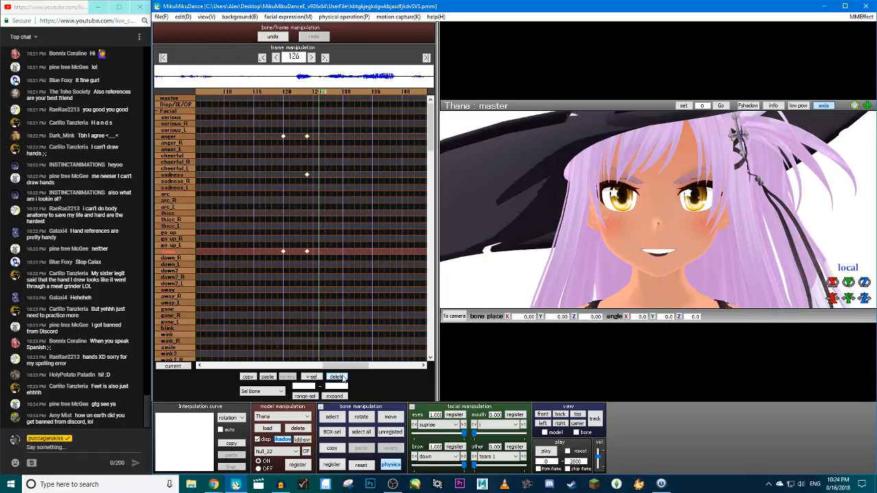
Set the brow morph down to about 0.77 on frame 124, register it, and play back the result
key("Left")
key("Left")
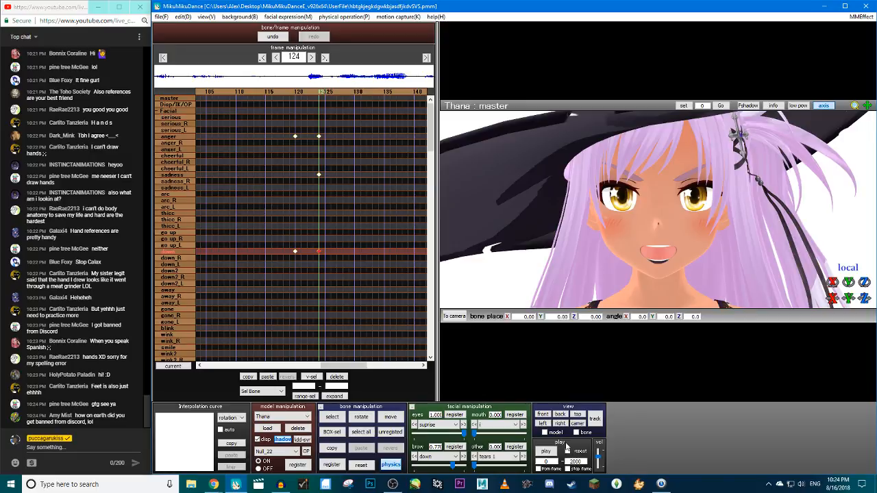
left_click(548, 453)
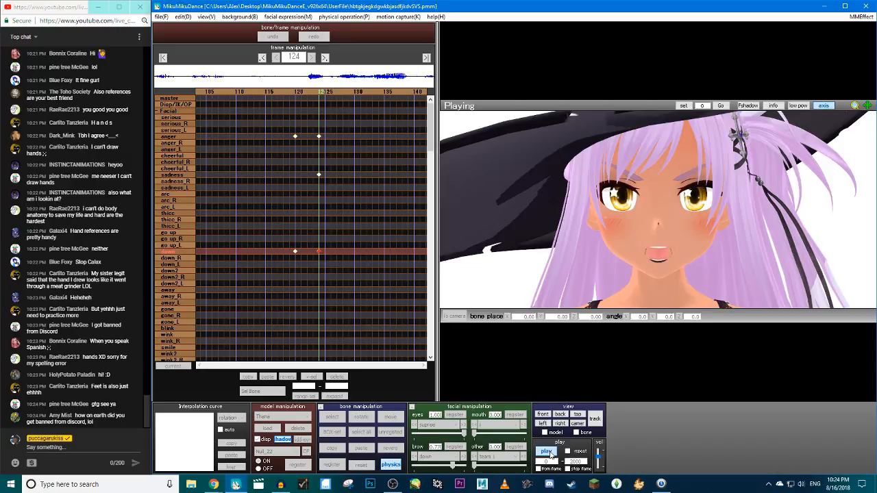
left_click(548, 453)
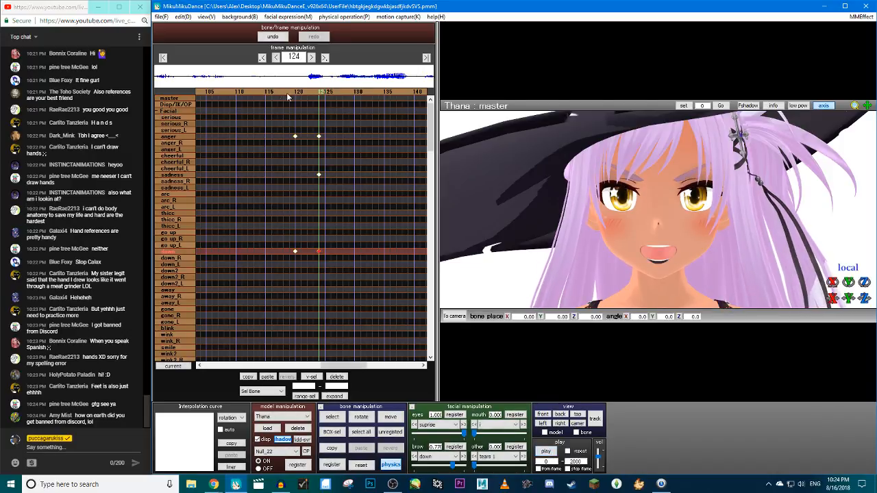
Register the eye morph harsh at 0.000 on frame 120 and raise it to 1.000 on frame 125
left_click(452, 425)
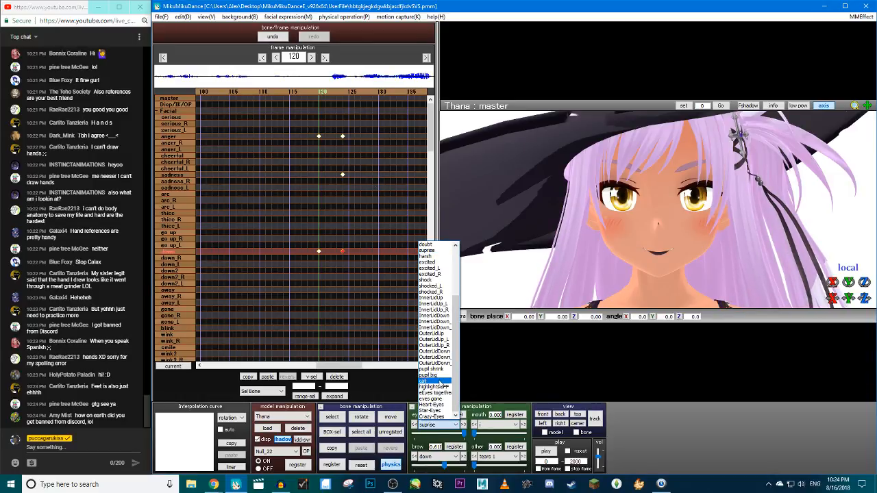
left_click(445, 259)
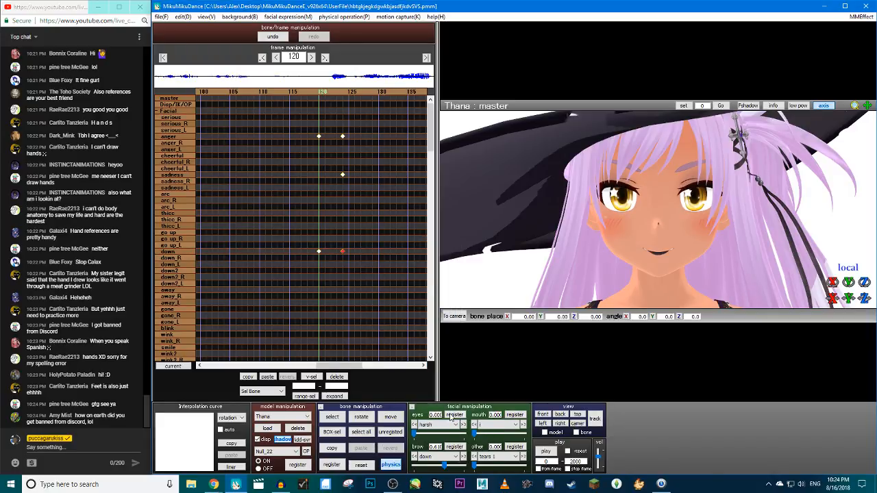
left_click(348, 95)
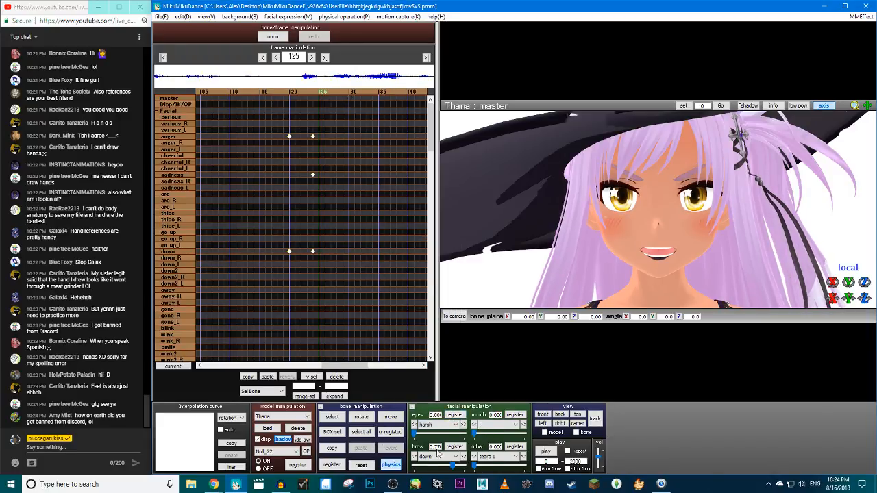
left_click_drag(415, 433, 490, 442)
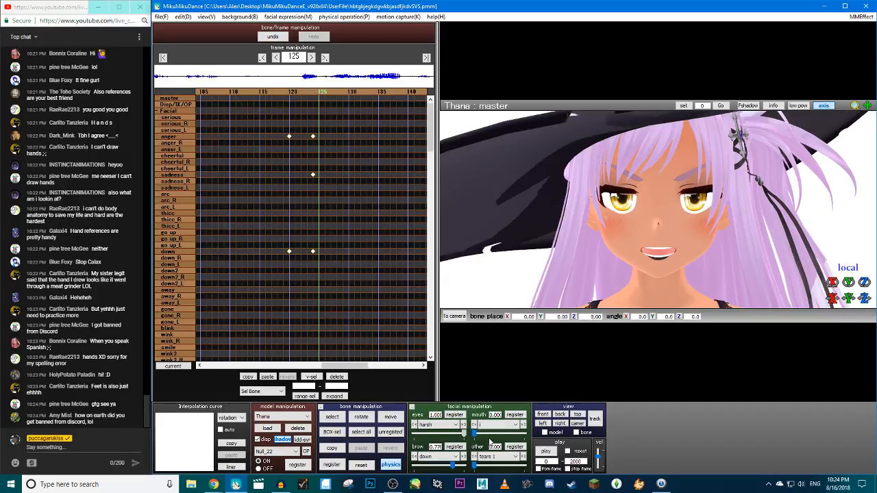
Set the eye morph suprise to 0.000 on frame 125
left_click(456, 425)
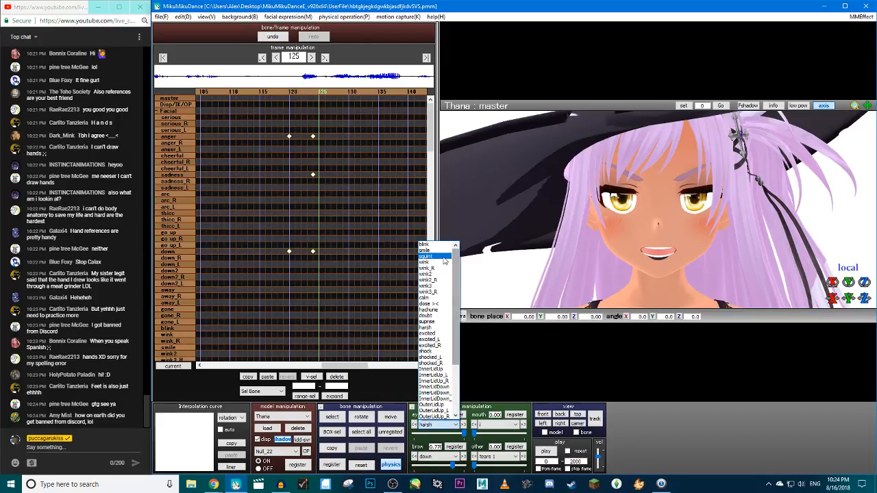
left_click(442, 340)
left_click(456, 425)
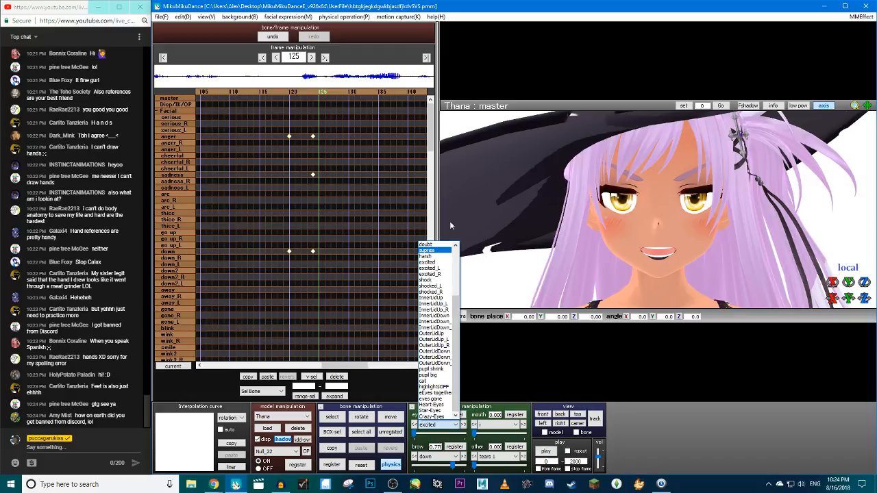
left_click(433, 248)
left_click_drag(462, 435, 394, 446)
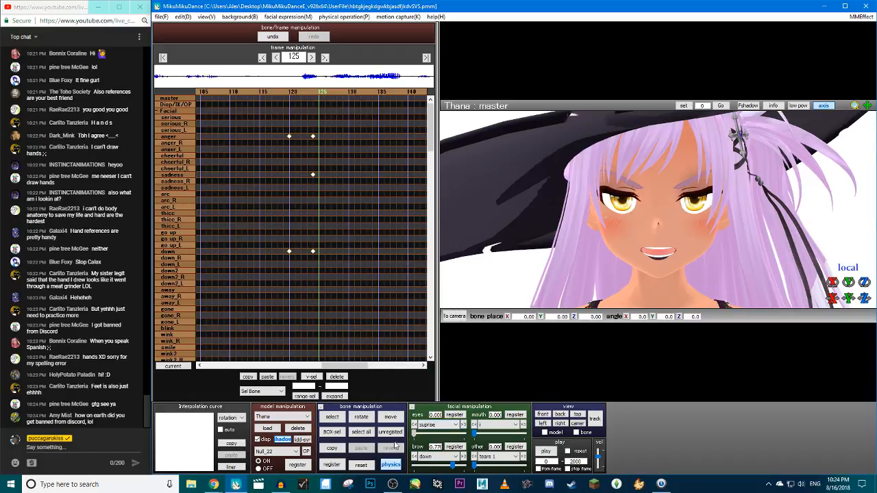
Reduce the eye morph harsh to about 0.61 on frame 125 and register it
left_click(456, 425)
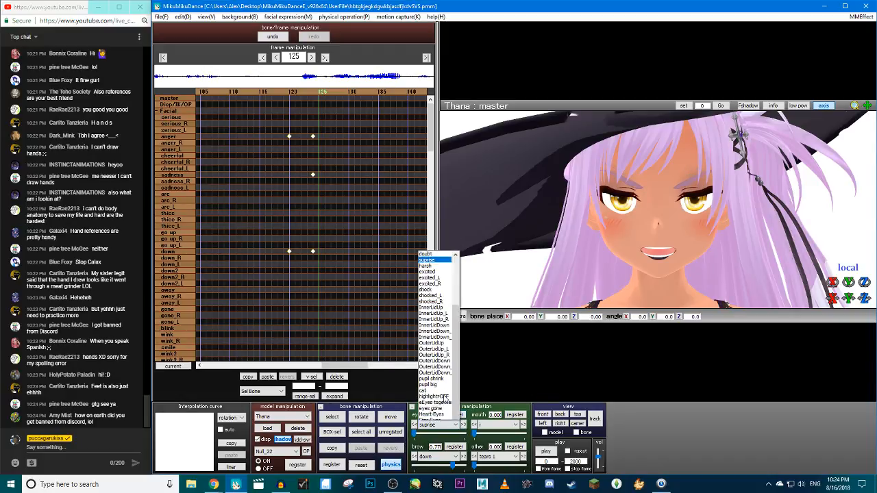
left_click(433, 267)
left_click(433, 425)
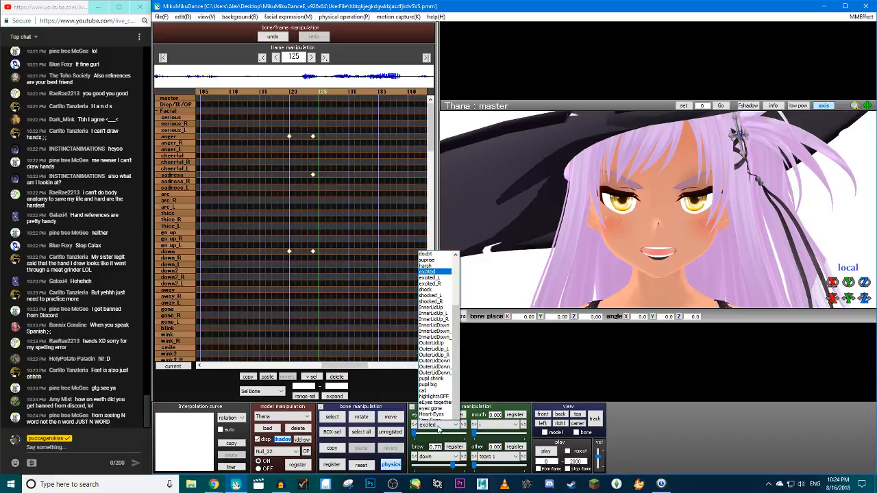
scroll(431, 376, "up", 4)
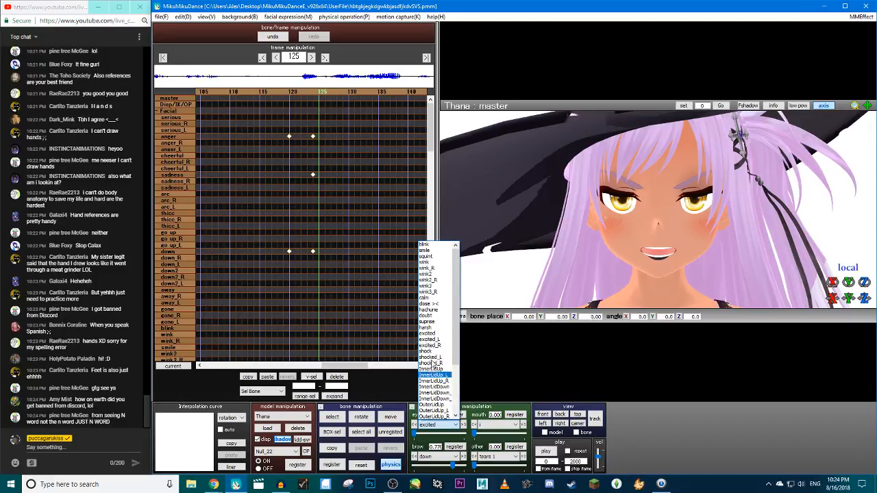
left_click(432, 327)
left_click_drag(464, 437, 447, 440)
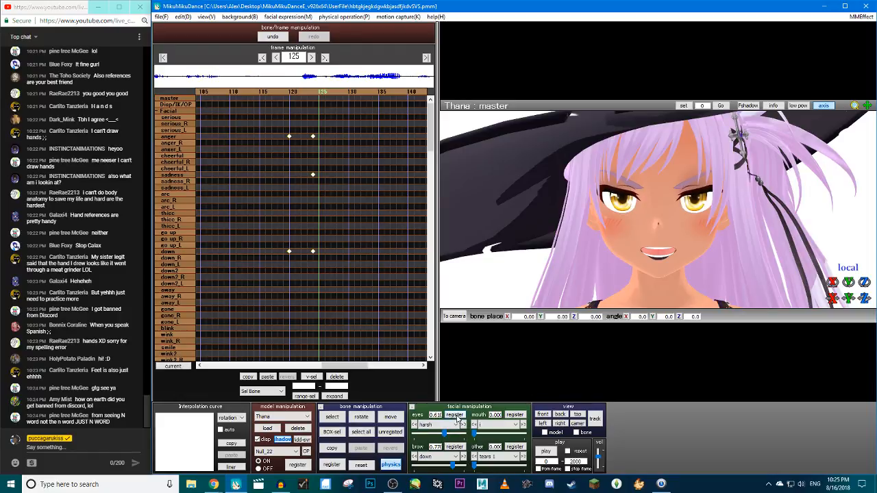
Step through the frames between 118 and 125 and play back the expression change twice to check it
key("Left")
key("Left")
key("Left")
key("Left")
key("Right")
key("Right")
key("Right")
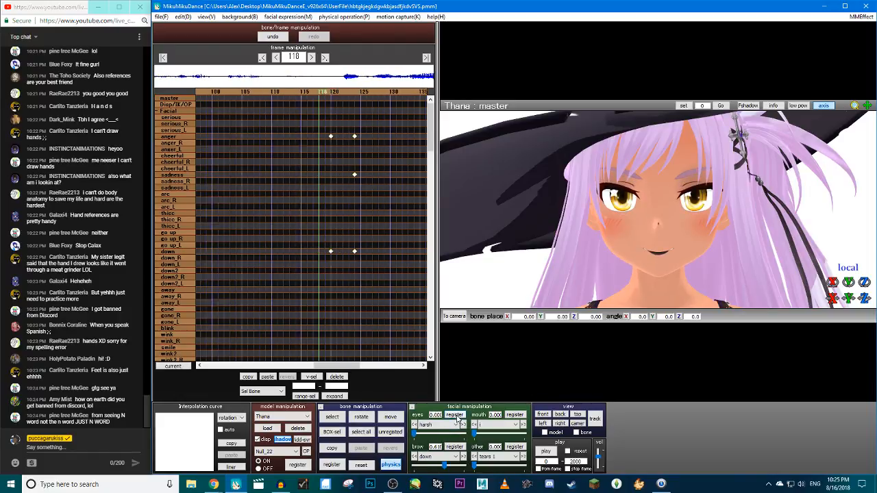
left_click(555, 454)
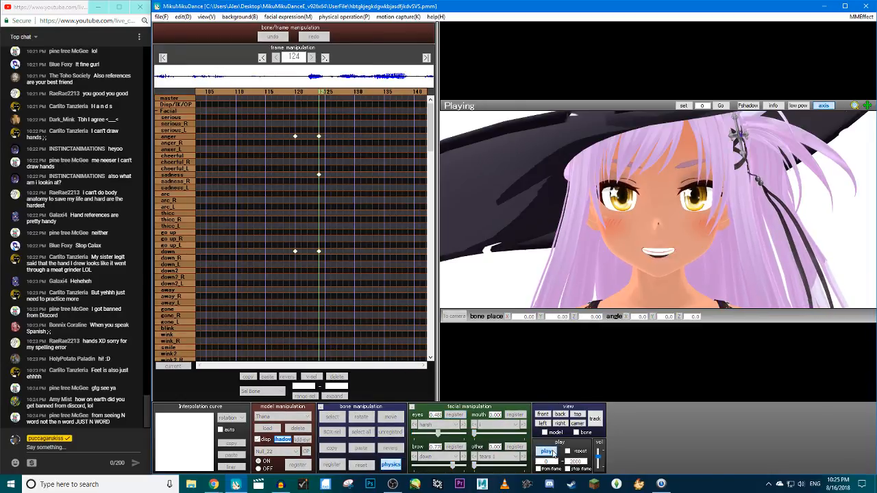
left_click(553, 454)
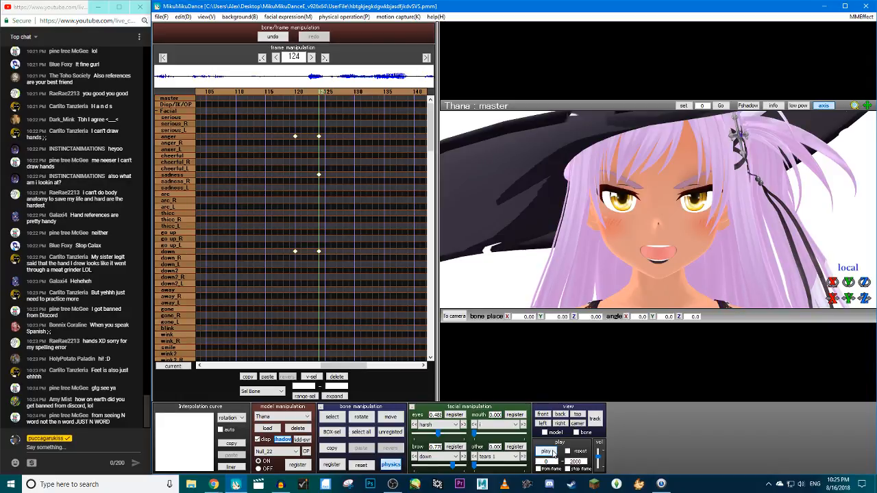
left_click(554, 452)
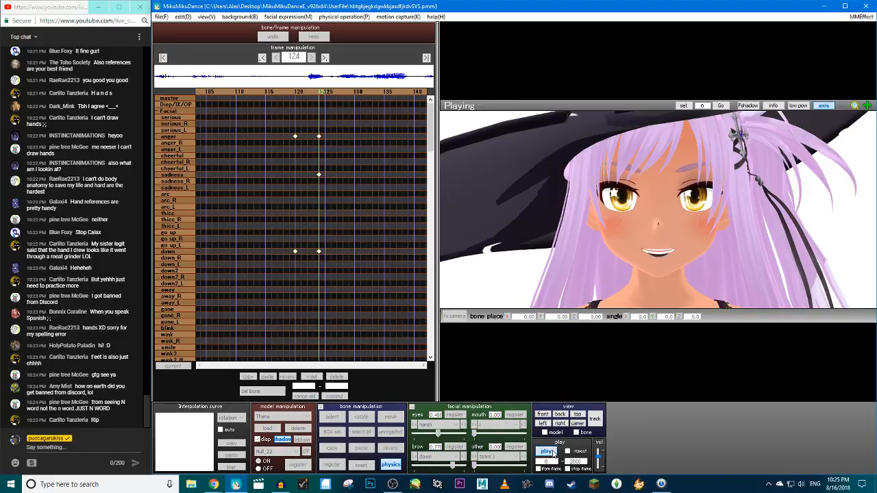
left_click(546, 452)
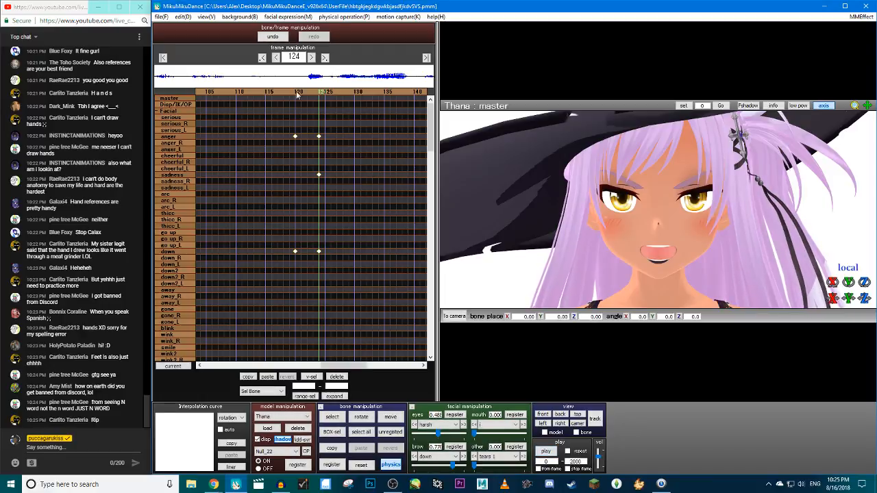
Register the eye morph suprise at 1.000 on frame 120 and play back the animation
left_click(445, 425)
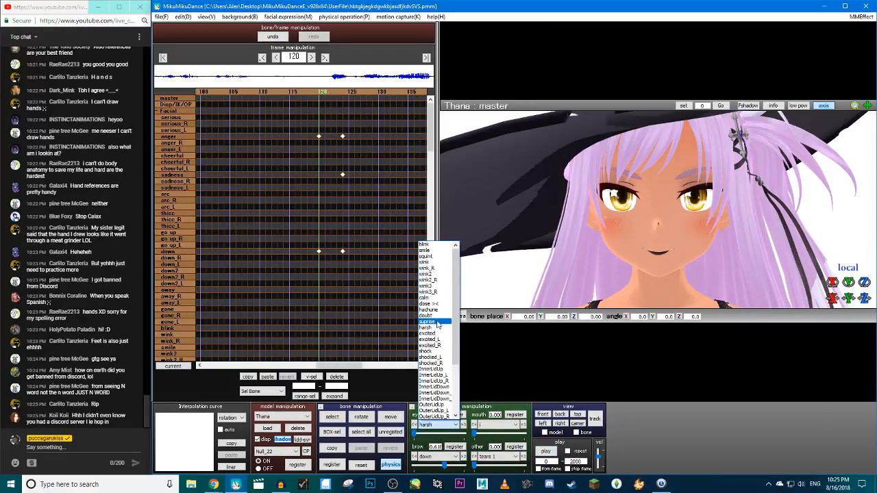
left_click(430, 322)
left_click_drag(466, 438, 469, 438)
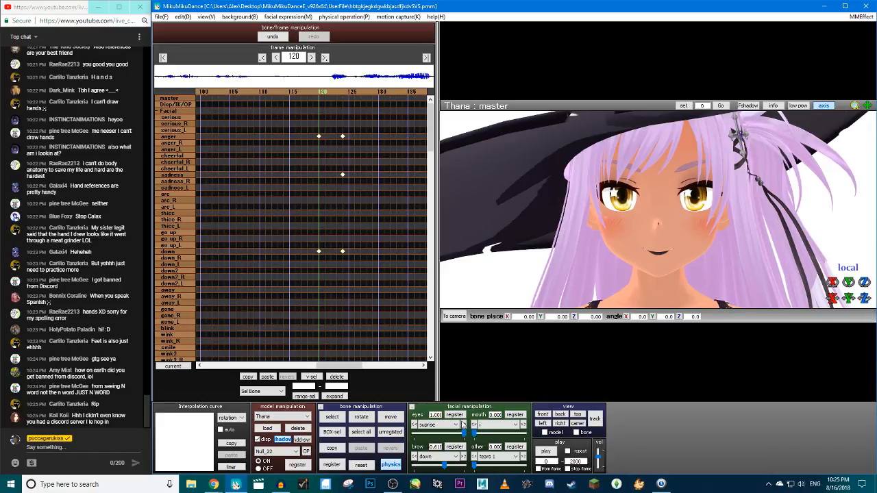
left_click(554, 452)
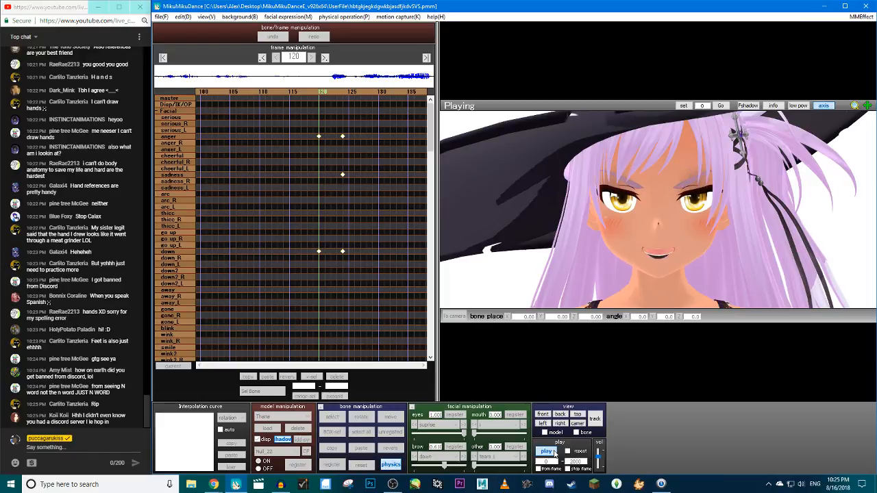
left_click(555, 454)
Save the project and review the facial animation in playback
left_click(159, 17)
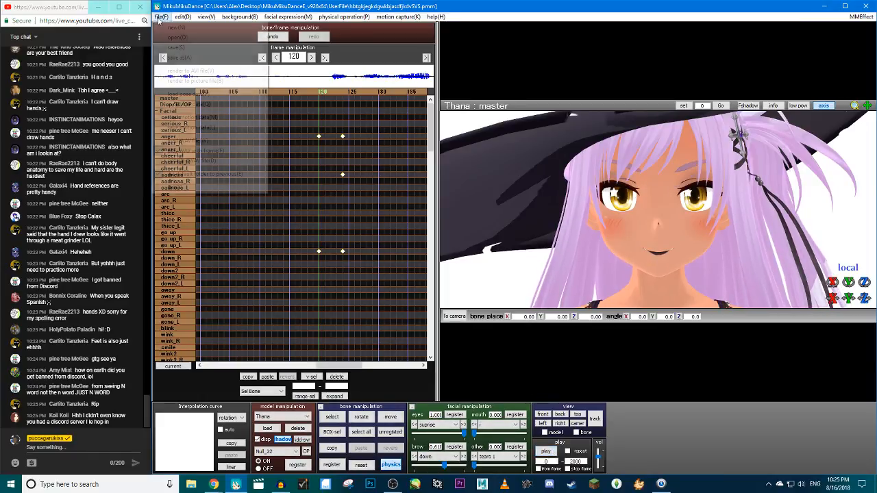
left_click(171, 48)
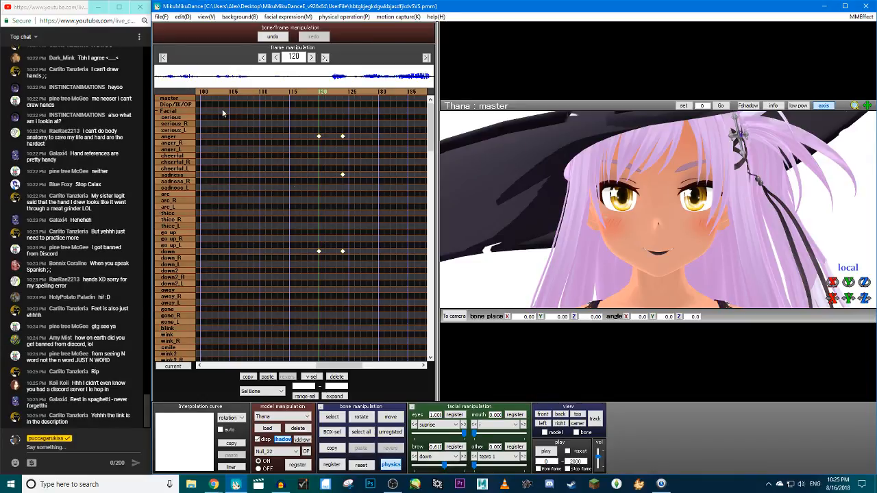
left_click(552, 453)
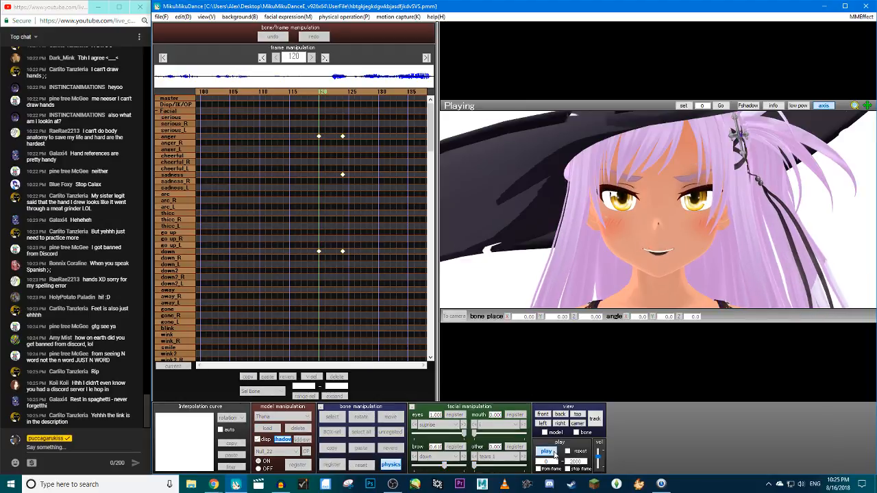
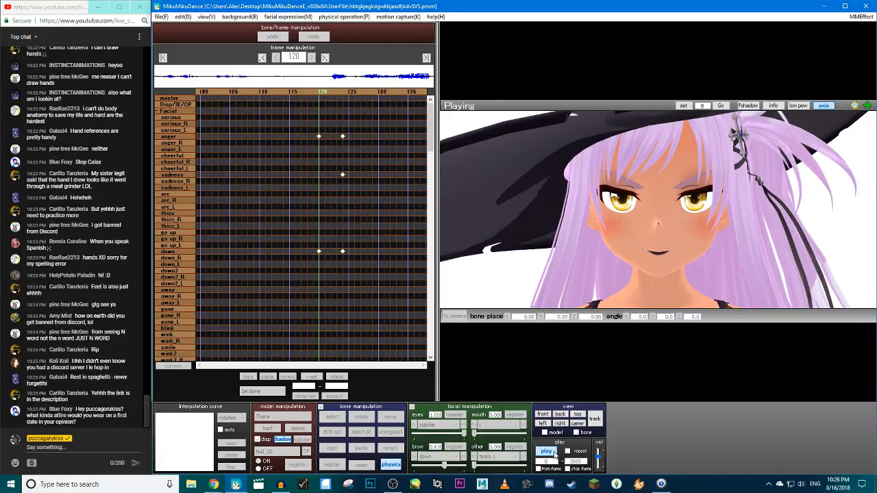
left_click(548, 451)
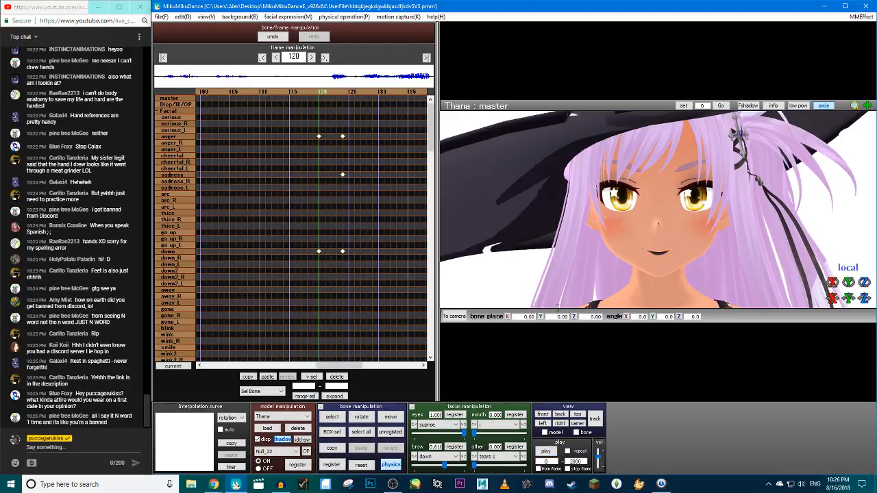
Save the project once more and start playback of the facial animation again
left_click(161, 16)
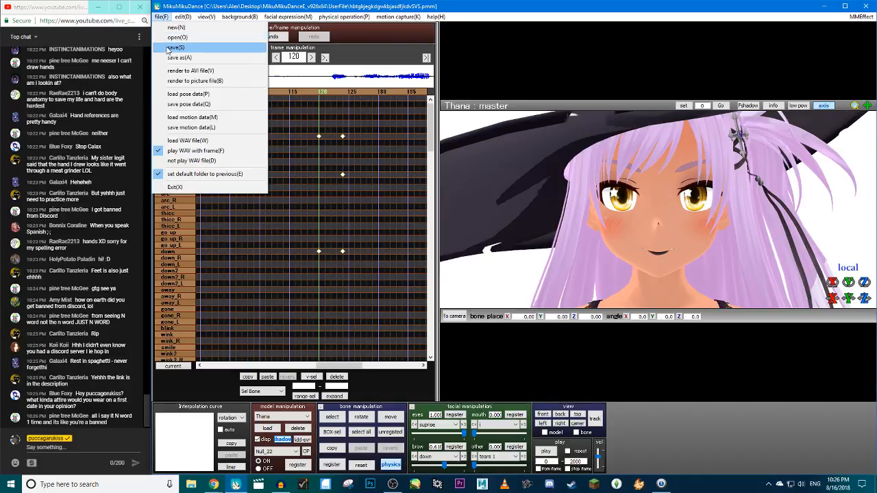
left_click(167, 51)
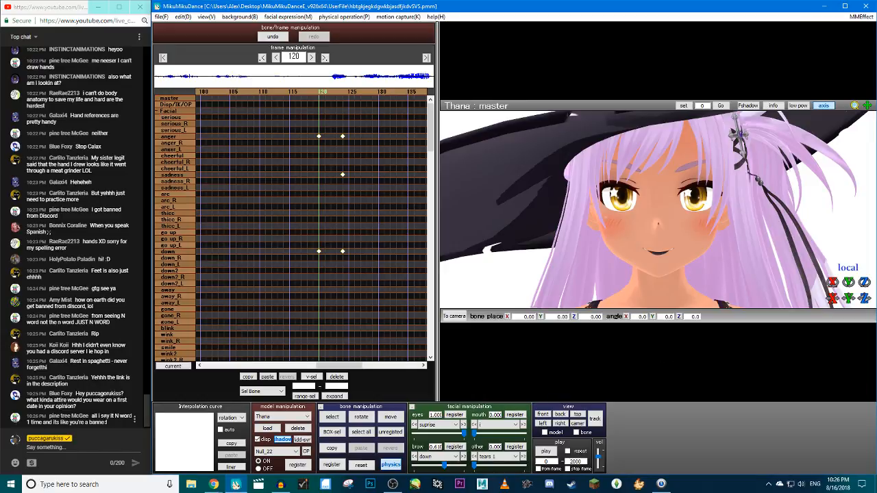
left_click(553, 452)
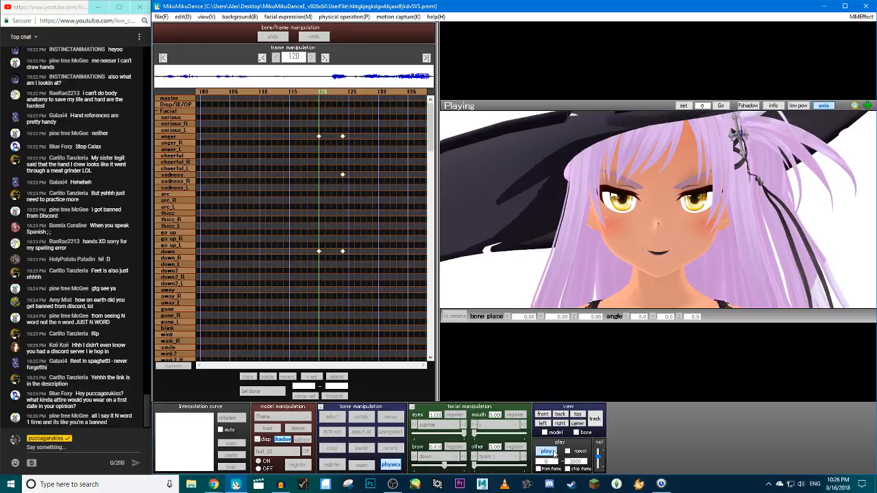
Play back the facial animation once more and stop the playback
left_click(554, 453)
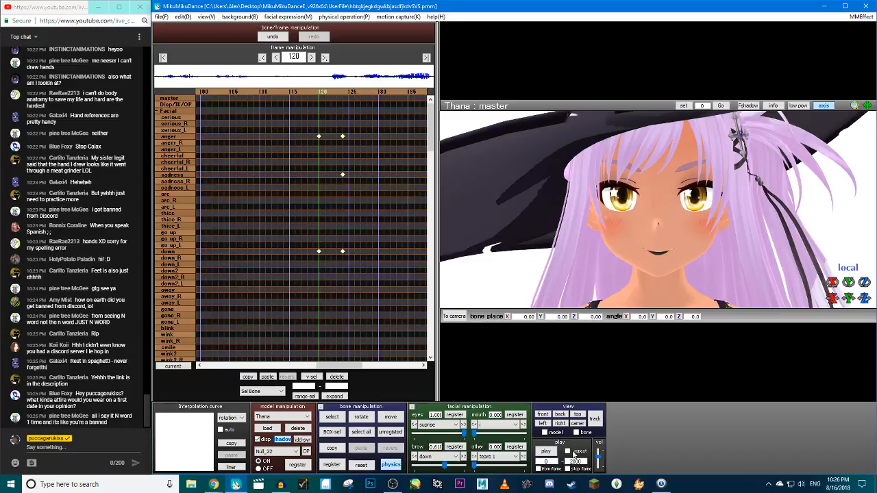
left_click(547, 453)
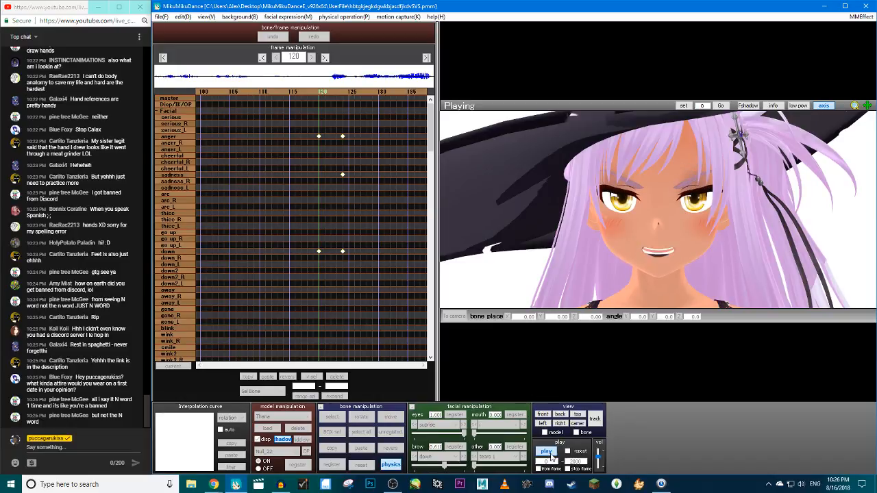
left_click(546, 452)
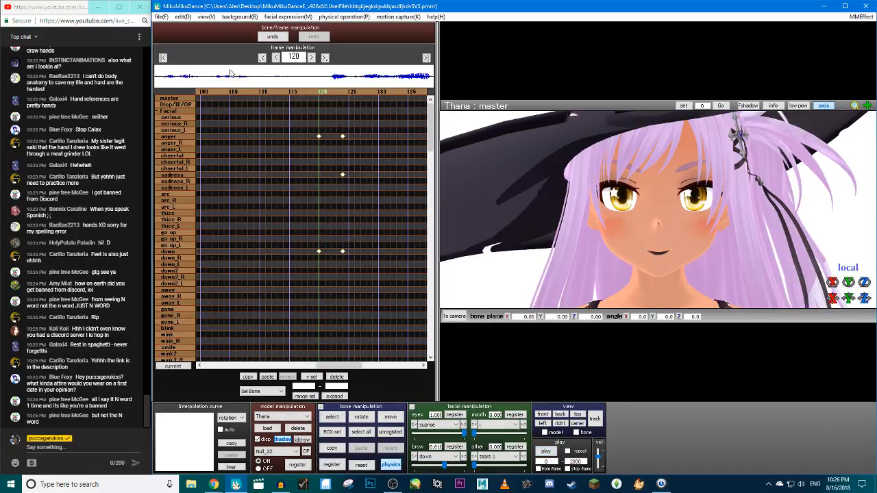
Go back to the beginning of the timeline, advance to frame 34 and register the blink eye morph there at 0.000
left_click(209, 92)
left_click(209, 93)
left_click(211, 93)
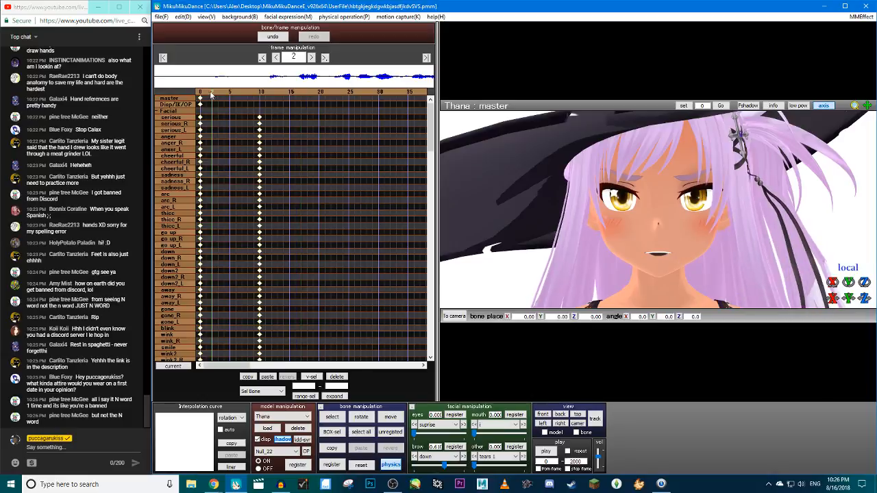
key("Right")
key("Right")
key("Right")
key("Right")
key("Right")
key("Right")
key("Right")
key("Right")
key("Right")
key("Right")
key("Right")
key("Right")
key("Right")
key("Right")
key("Right")
key("Right")
key("Right")
key("Right")
key("Right")
key("Right")
key("Right")
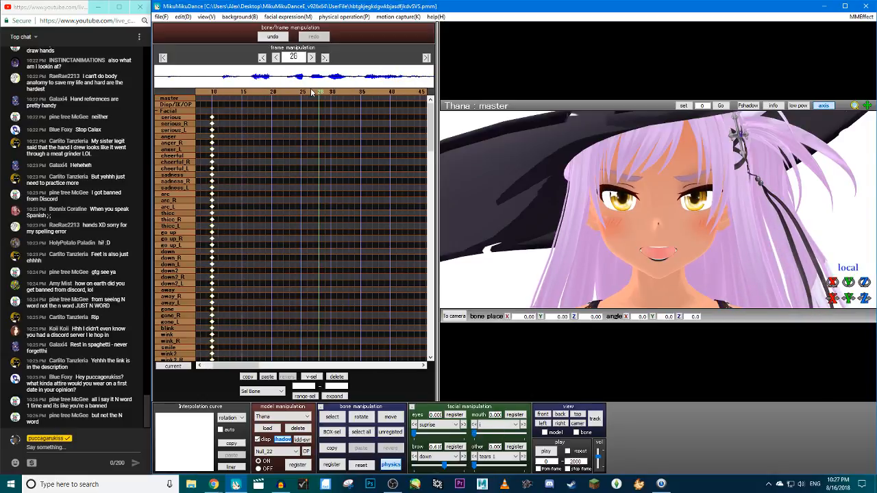
left_click(437, 425)
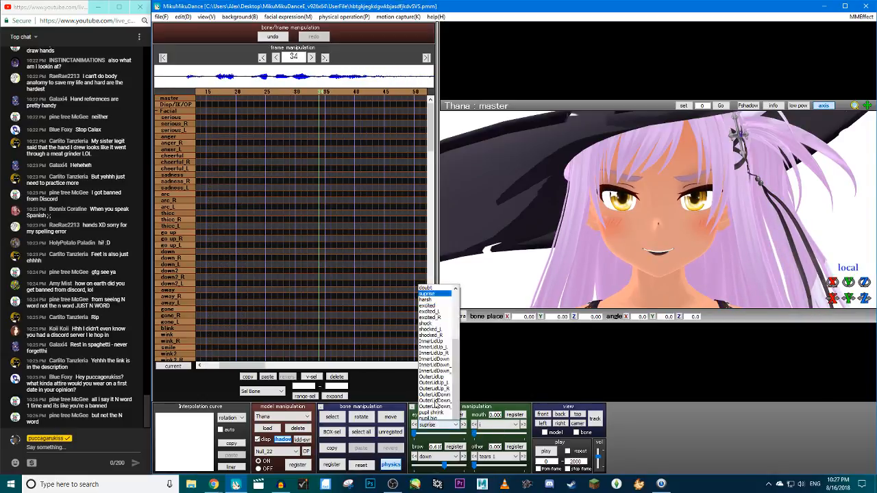
left_click(457, 409)
left_click(461, 414)
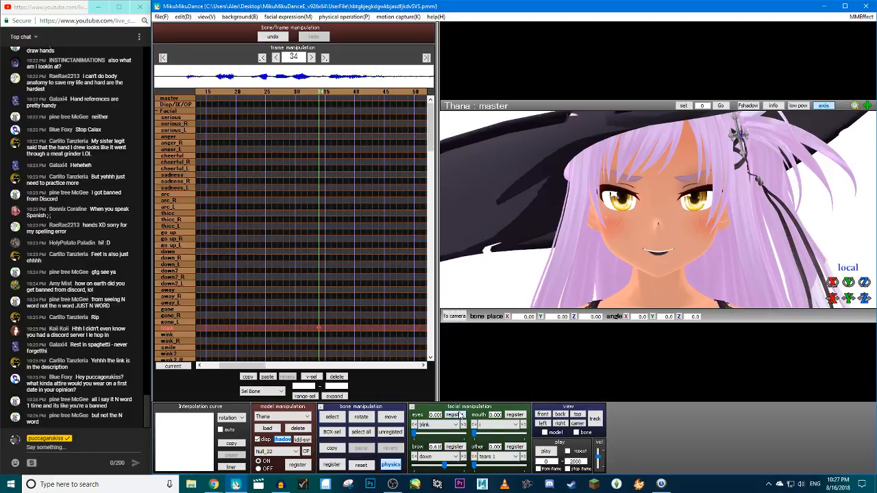
Close the eyes by registering the blink morph at about 0.71 on frames 37 and 38
key("Right")
key("Right")
key("Right")
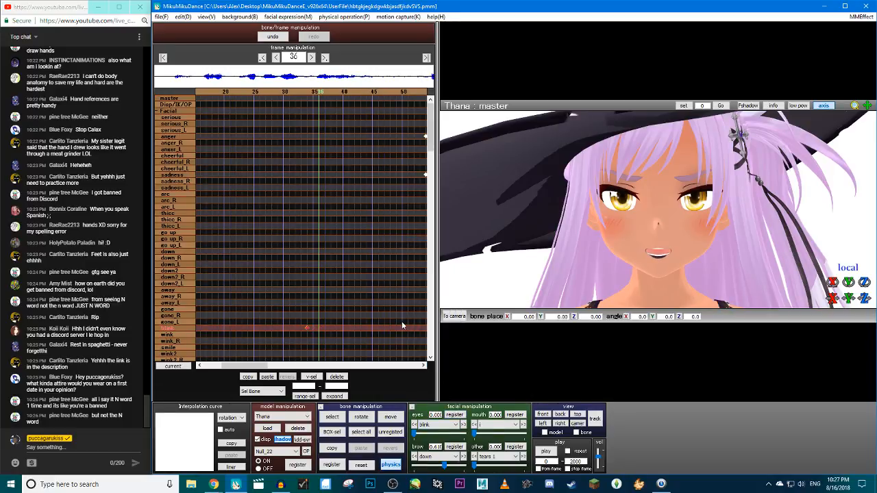
left_click_drag(413, 433, 452, 436)
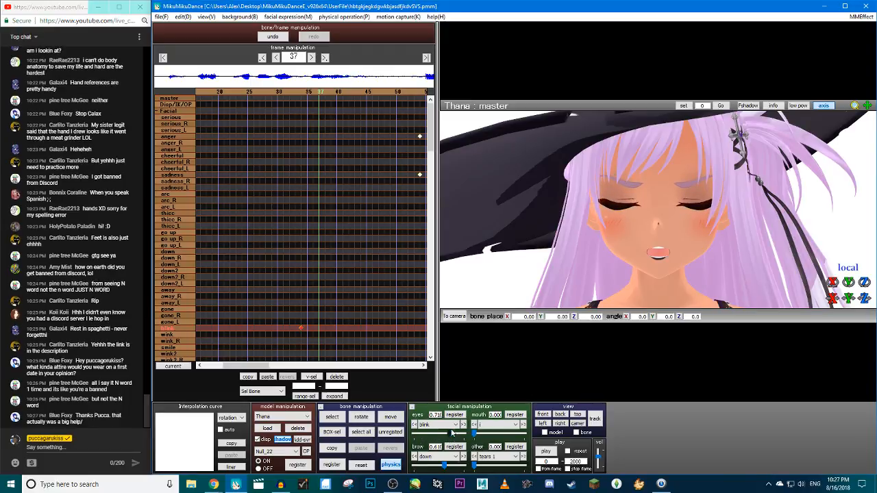
key("Right")
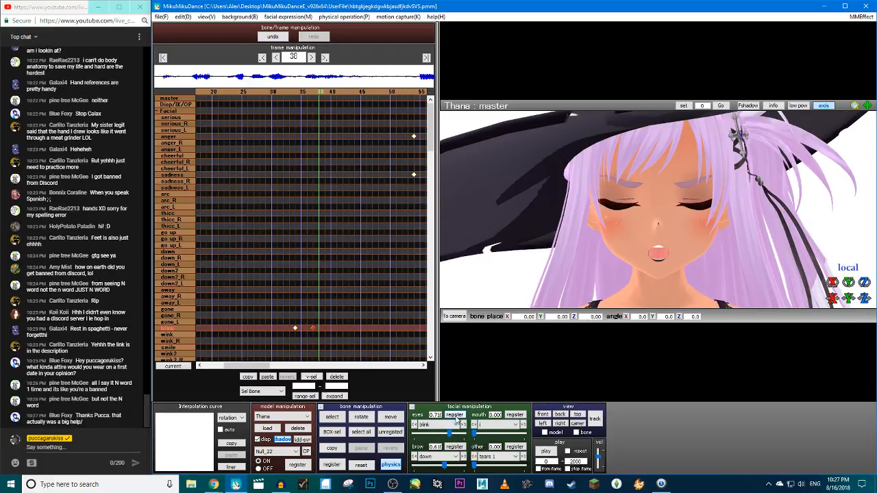
key("Right")
key("Right")
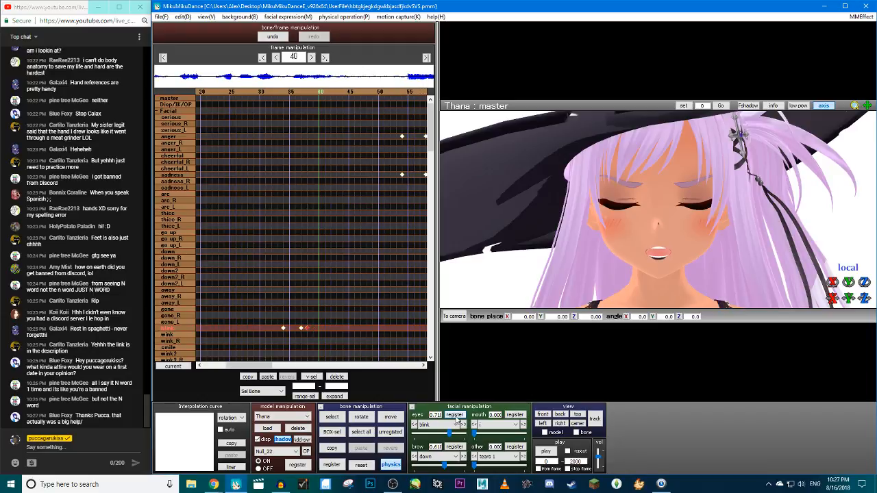
Reopen the eyes by registering the blink morph at 0.000 on frame 41, and play back the animation
key("Right")
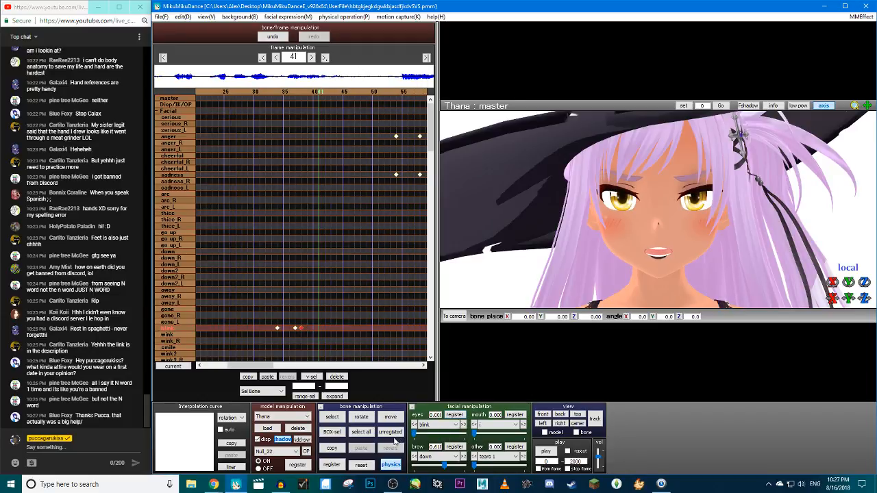
key("Right")
key("Right")
key("Right")
key("Right")
key("Right")
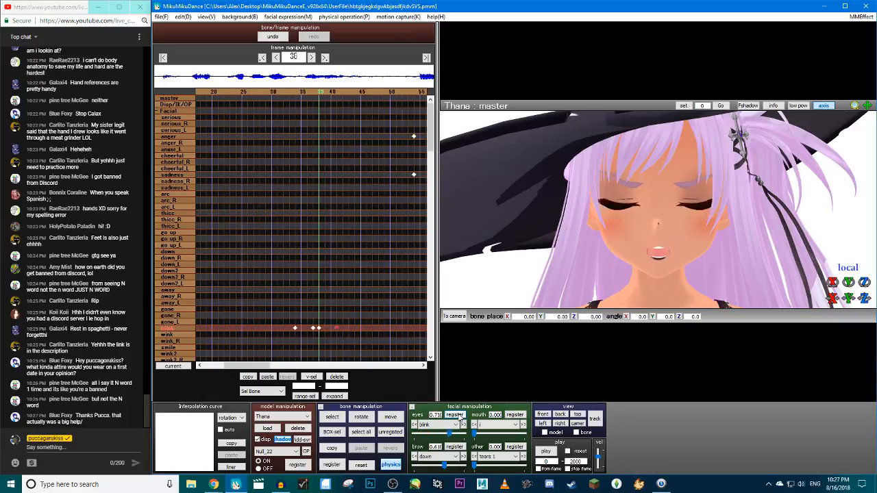
left_click(546, 451)
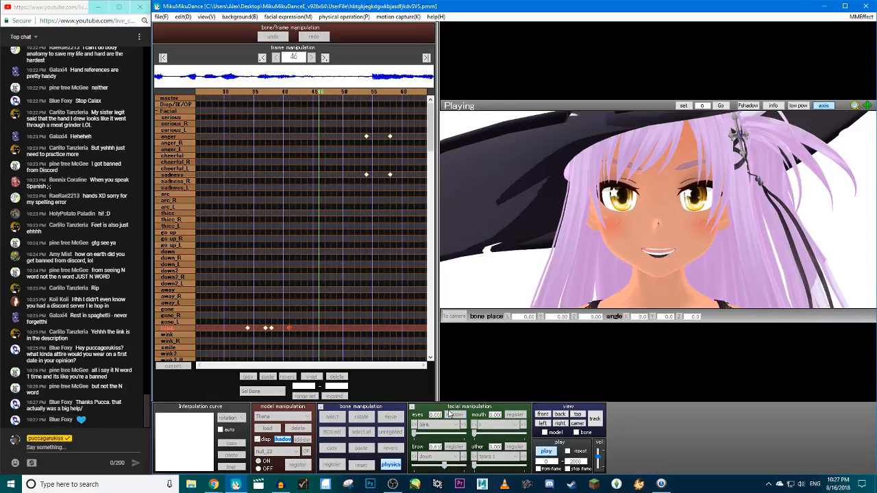
left_click(546, 452)
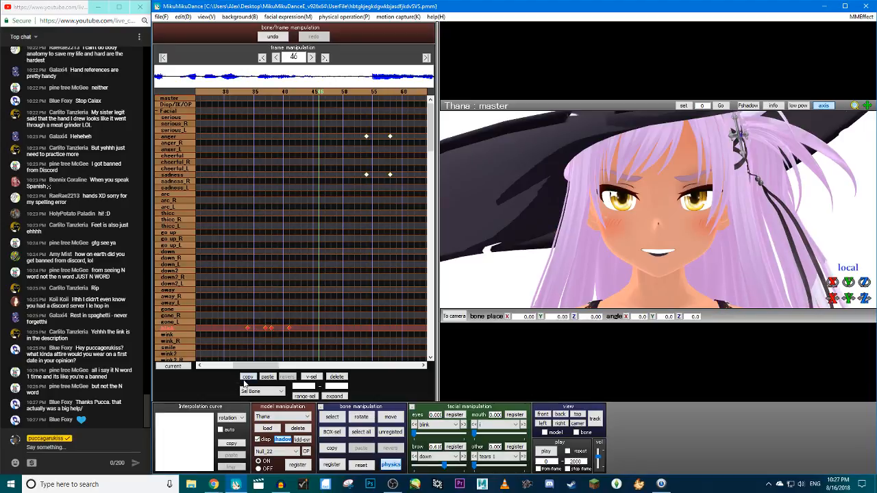
Step back through the blink and register the blink morph at 0.000 on frame 44
key("Left")
key("Left")
key("Left")
key("Left")
key("Left")
key("Right")
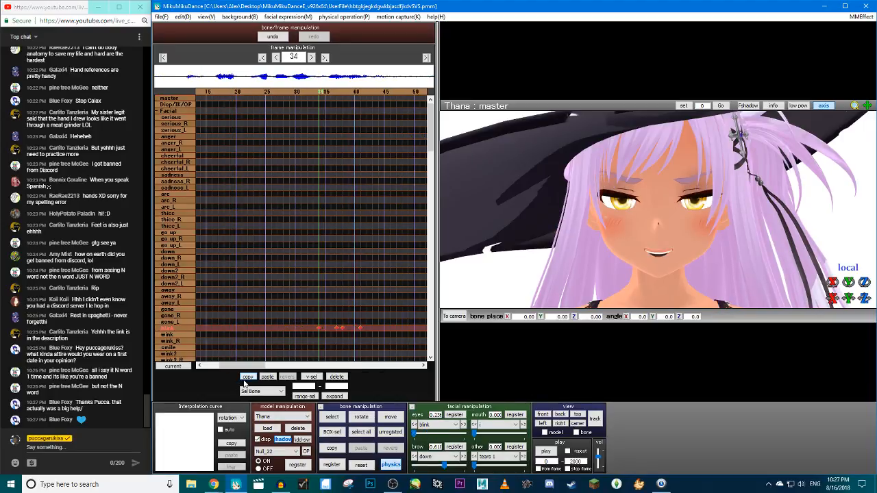
key("Right")
key("Right")
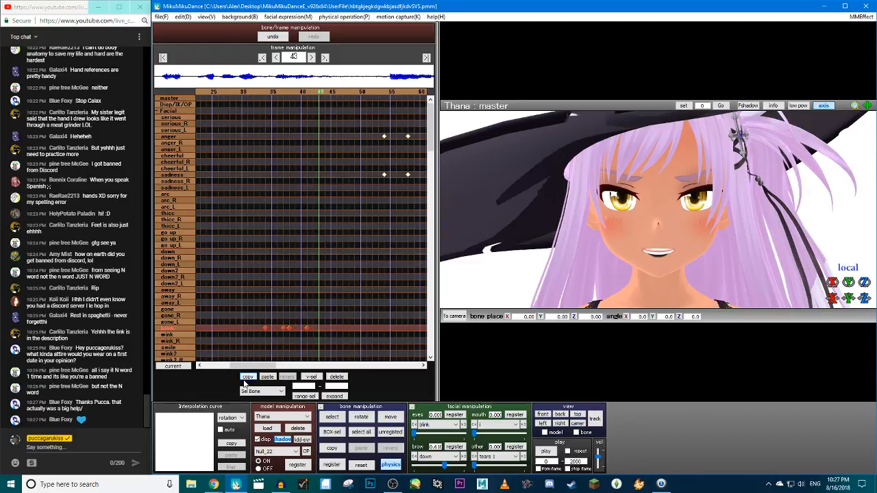
left_click(449, 416)
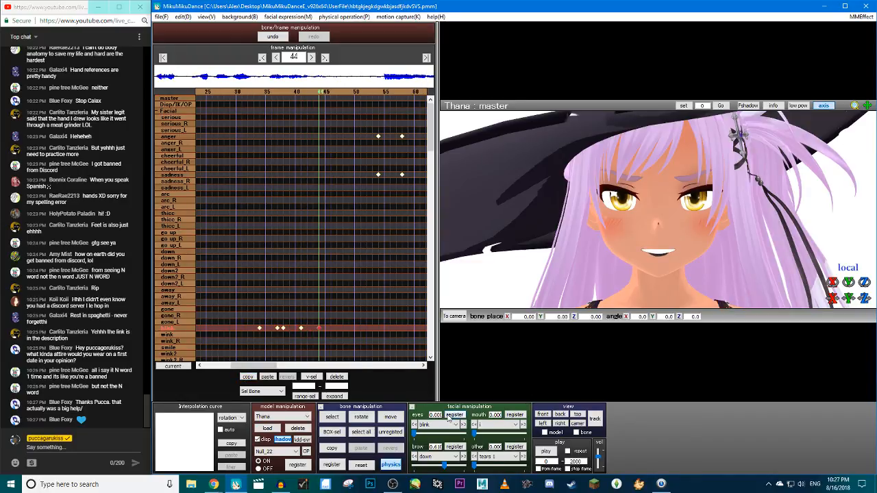
Change the blink morph on frame 41 to -0.10 and register it so the eyes open slightly wider
key("Left")
key("Left")
key("Left")
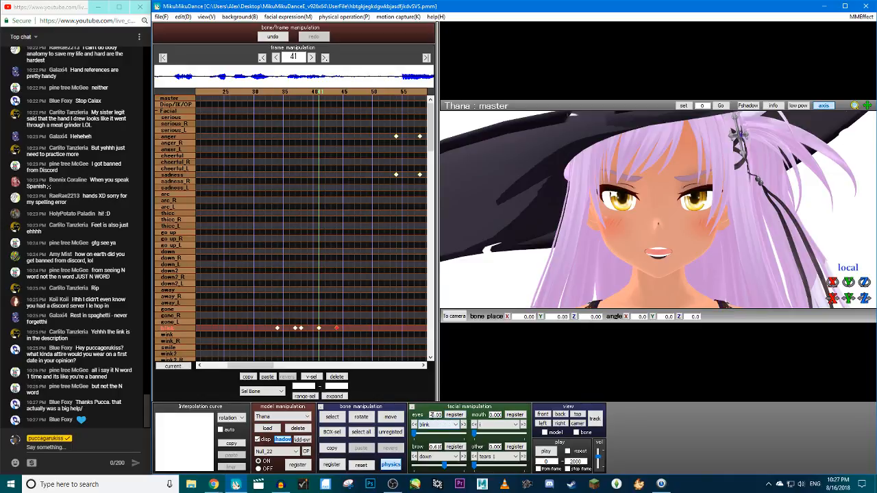
type("2")
key("Return")
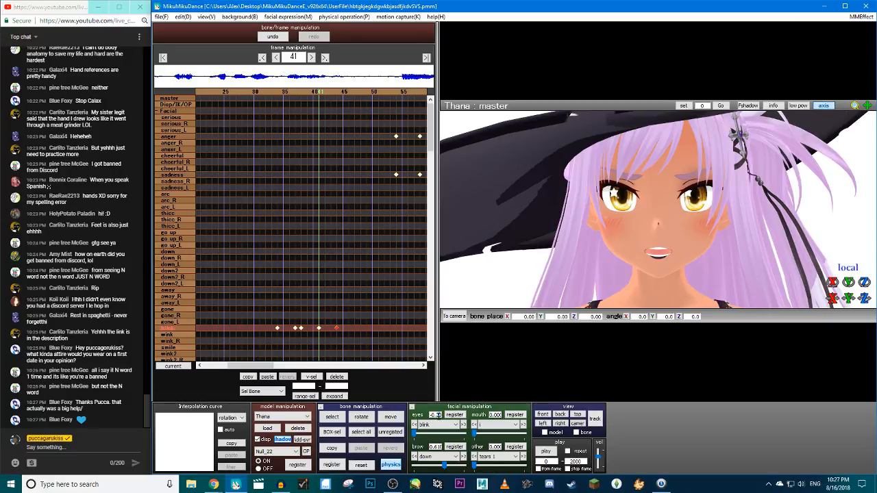
left_click(452, 415)
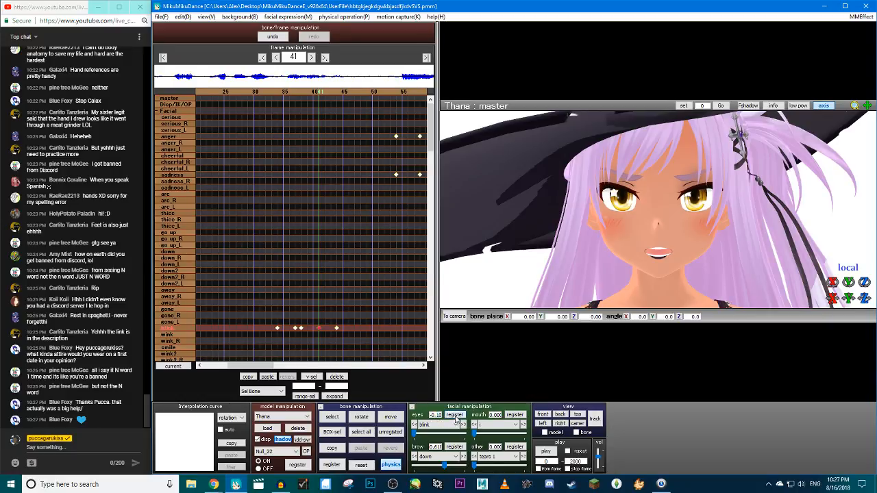
Step through the frames around the blink up to frame 50 and play back the animation to check it
key("Left")
key("Left")
key("Left")
key("Left")
key("Left")
key("Left")
key("Left")
key("Left")
key("Left")
key("Left")
key("Left")
key("Right")
key("Right")
key("Right")
key("Right")
key("Right")
key("Right")
key("Right")
key("Right")
key("Right")
key("Right")
key("Right")
key("Right")
key("Right")
key("Right")
key("Right")
key("Right")
key("Right")
key("Right")
key("Right")
key("Right")
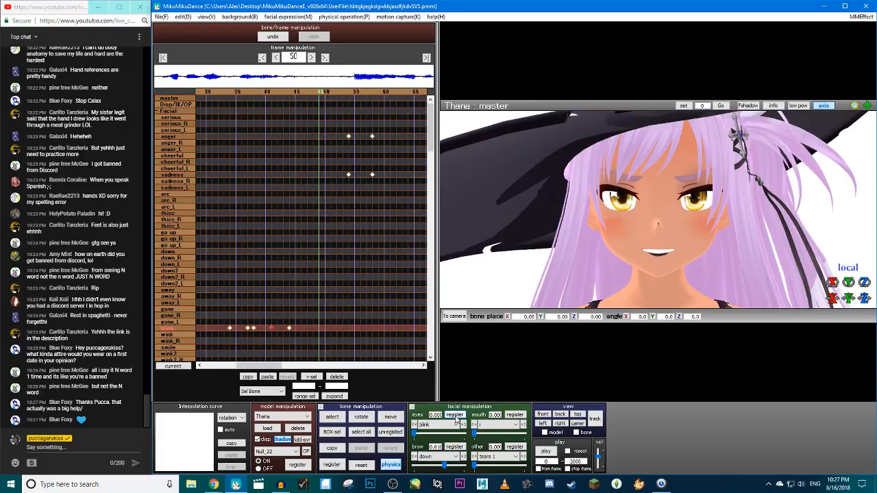
left_click(549, 450)
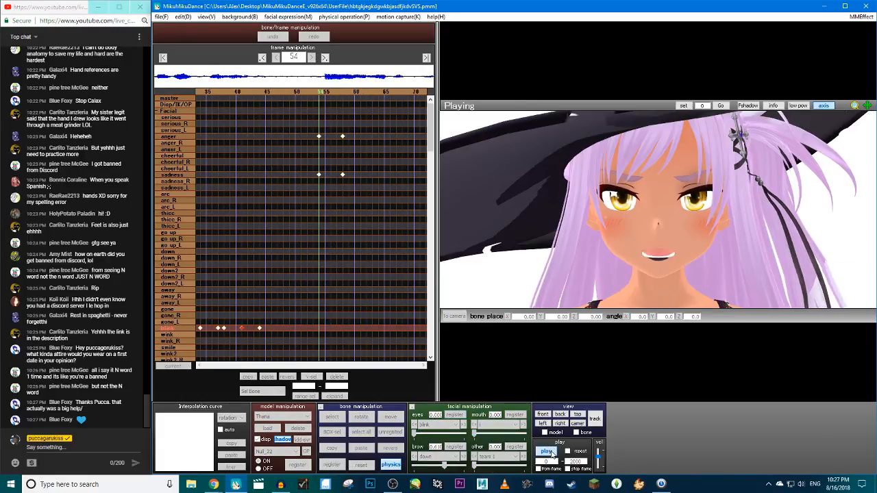
left_click(546, 451)
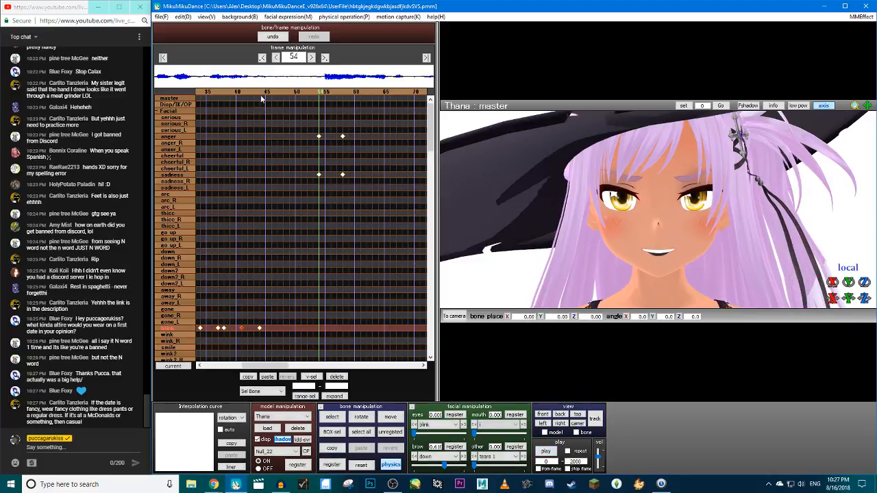
Copy the blink keyframes on frames 34 to 44 and paste them starting at frame 79
left_click(260, 328)
left_click_drag(333, 337, 255, 315)
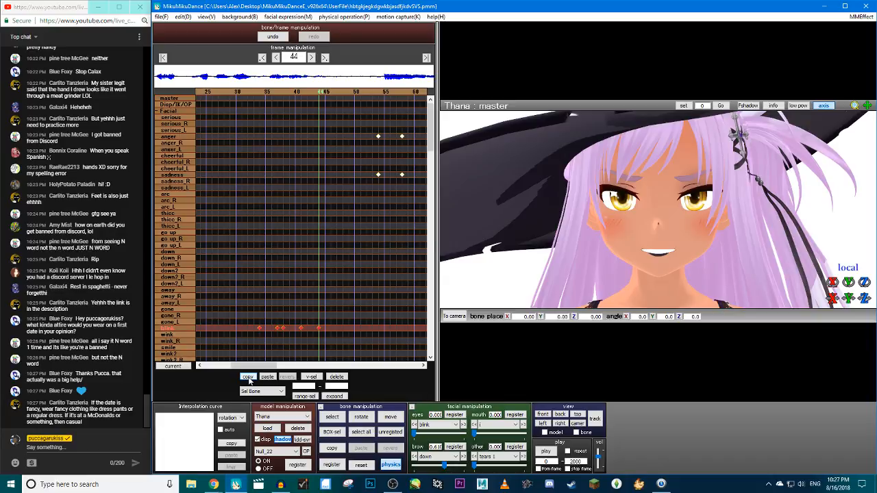
key("Right")
key("Right")
key("Right")
key("Right")
key("Right")
key("Right")
key("Right")
key("Right")
key("Right")
key("Right")
key("Right")
key("Right")
key("Right")
key("Right")
key("Right")
key("Right")
key("Right")
key("Right")
key("Right")
key("Right")
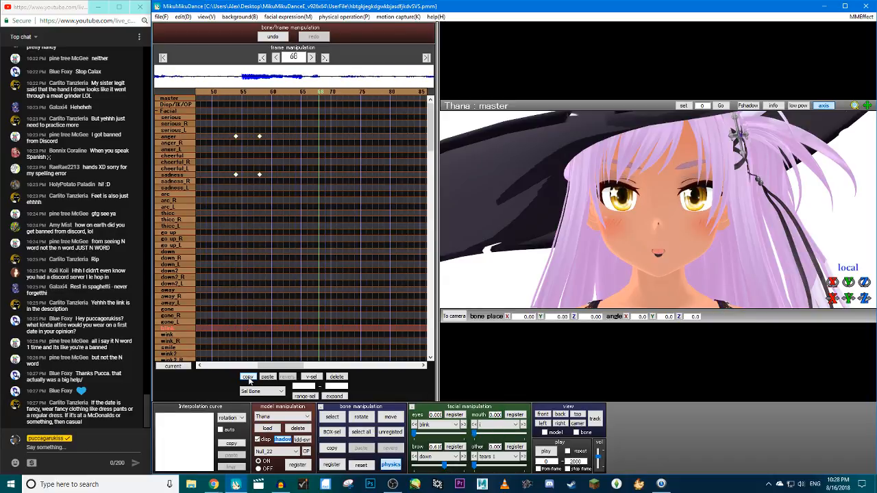
key("Left")
key("Left")
key("Left")
key("Left")
key("Left")
key("Left")
key("Left")
key("Right")
key("Right")
key("Right")
key("Right")
key("Right")
key("Right")
key("Right")
key("Right")
key("Right")
key("Right")
key("Right")
key("Right")
key("Right")
key("Right")
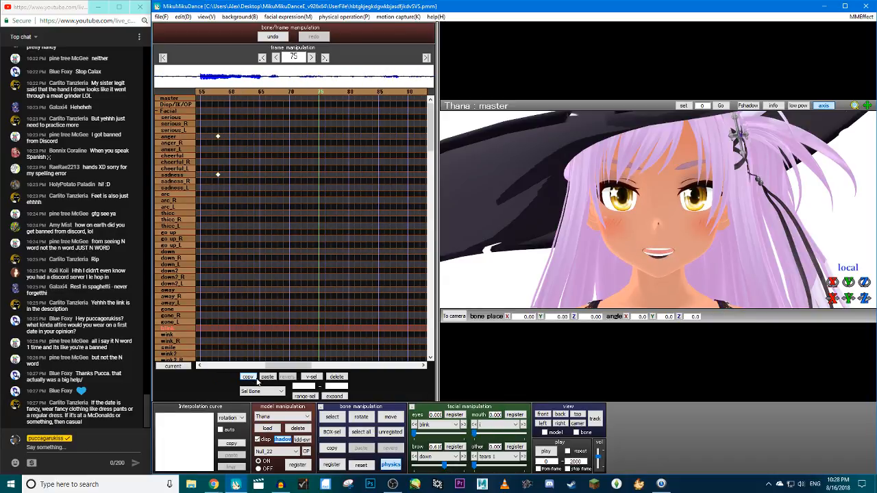
key("Right")
key("Right")
key("Right")
key("Right")
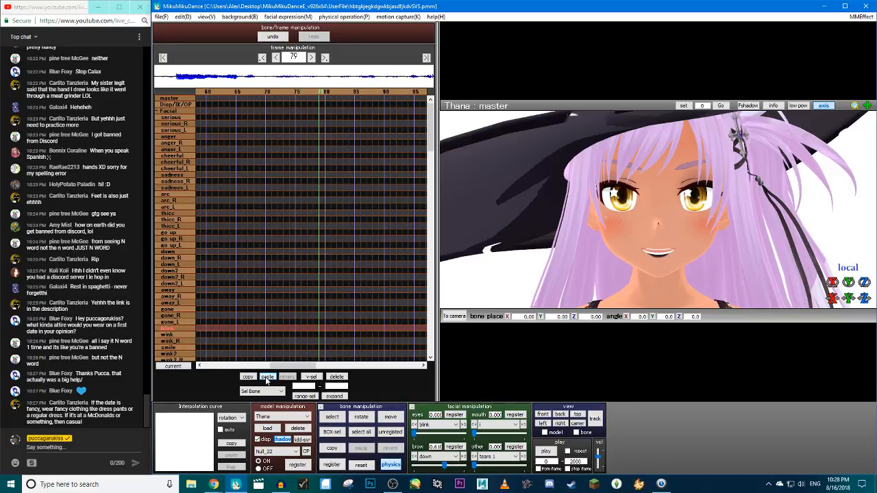
left_click(266, 377)
Close the eyes further in the pasted blink by registering the blink morph at about 0.95 on frame 82 and 0.94 on frame 83
key("Right")
key("Right")
key("Right")
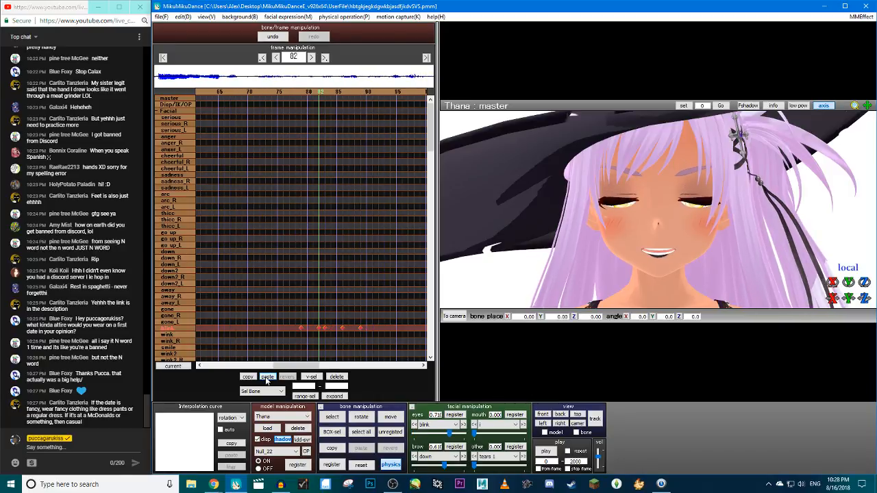
mouse_move(449, 434)
left_mouse_down()
mouse_move(486, 434)
mouse_move(453, 435)
mouse_move(461, 435)
left_mouse_up()
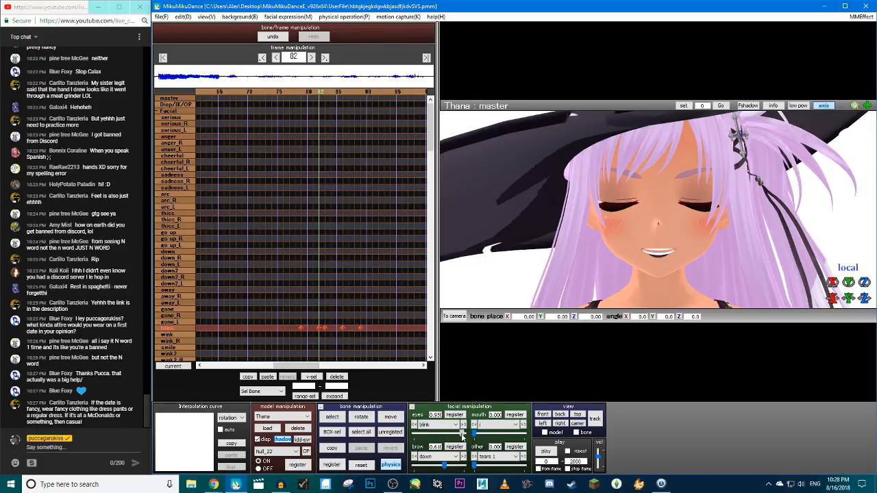
left_click(463, 418)
key("Right")
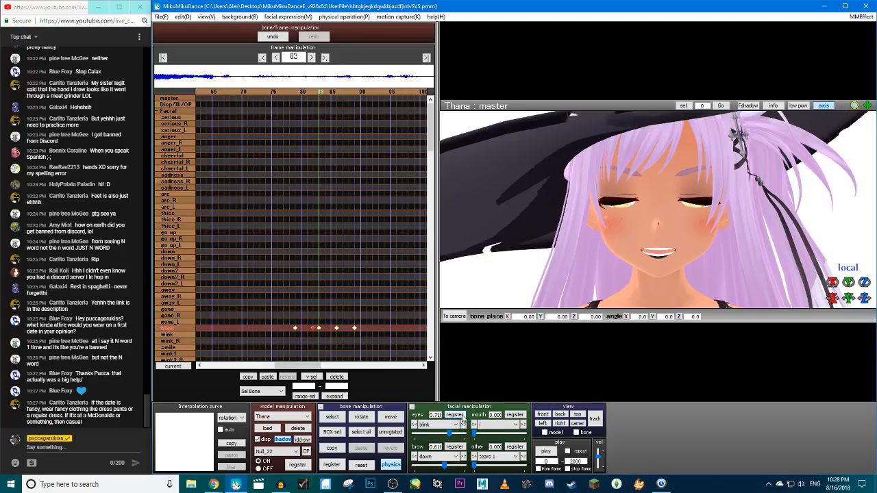
left_click_drag(450, 434, 460, 434)
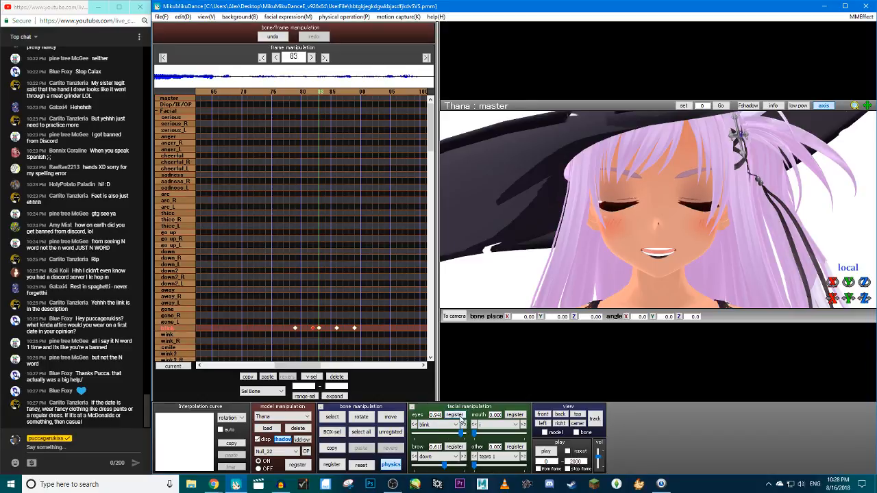
left_click(455, 415)
Step through the second blink to frame 89 and play back the facial animation
key("Right")
key("Right")
key("Right")
key("Right")
key("Right")
key("Right")
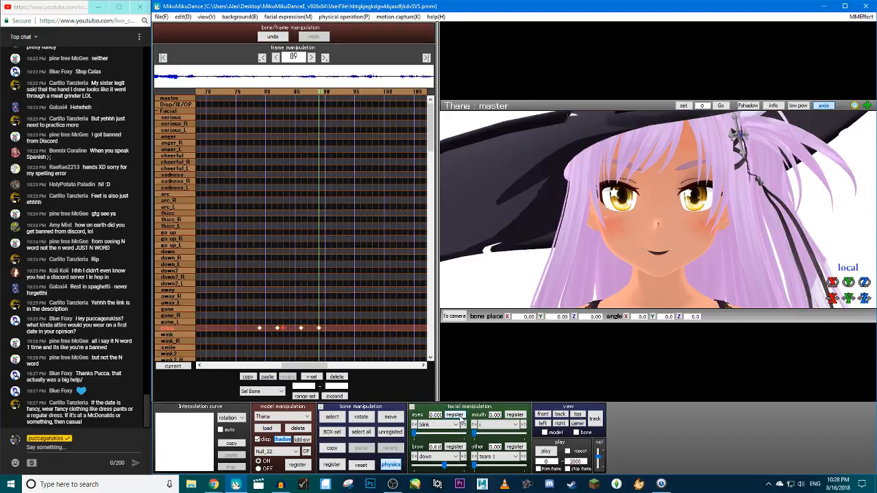
left_click(546, 453)
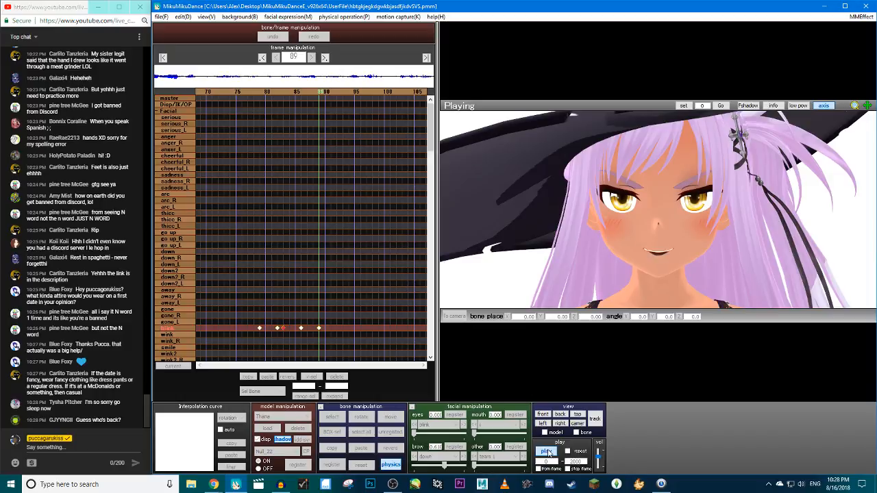
left_click(546, 451)
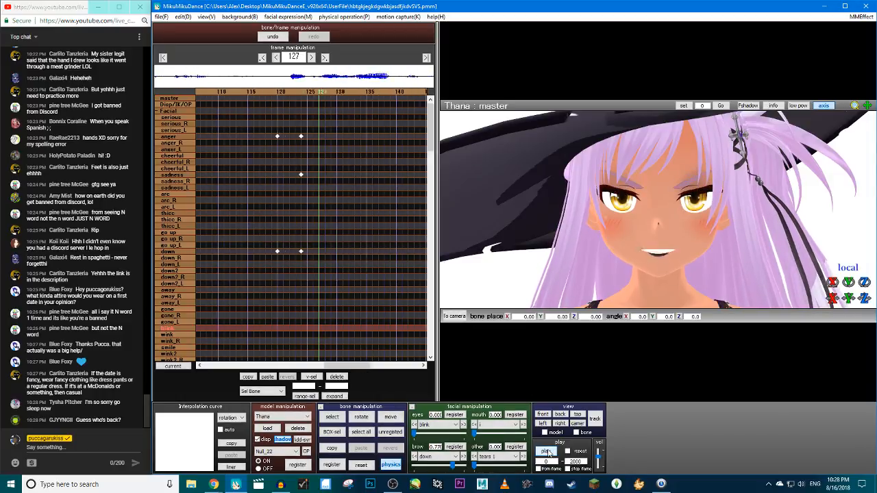
Paste the copied blink keyframes starting at frame 144 and play back the animation to check the third blink
left_click(546, 452)
left_click(546, 451)
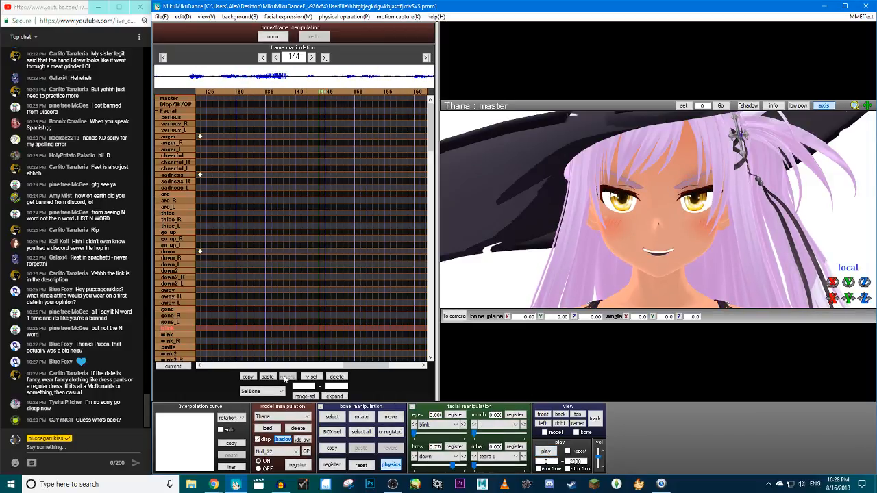
left_click(286, 377)
left_click(546, 452)
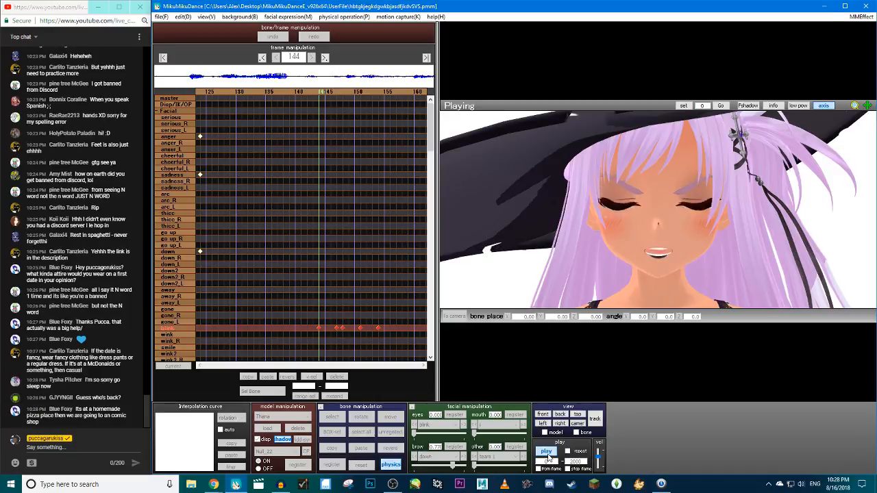
left_click(546, 452)
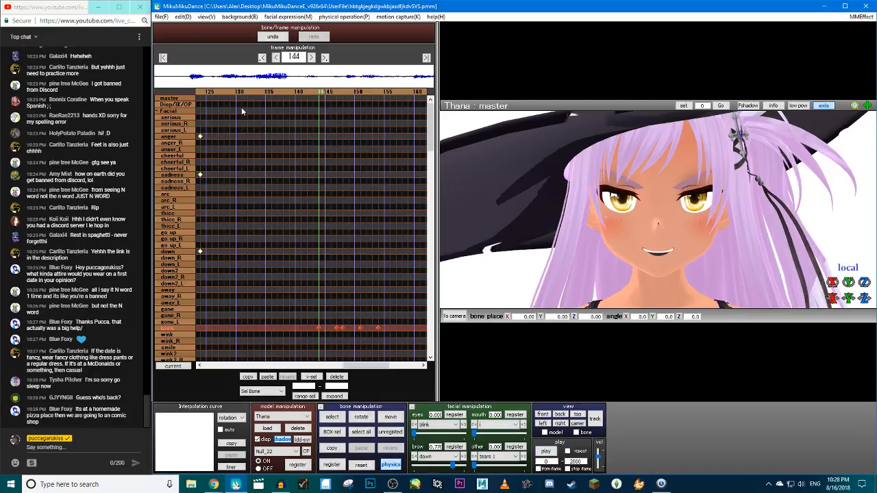
Register the pupil big eye morph at 0 on frame 144 and at about 0.79 on frame 145
left_click(429, 424)
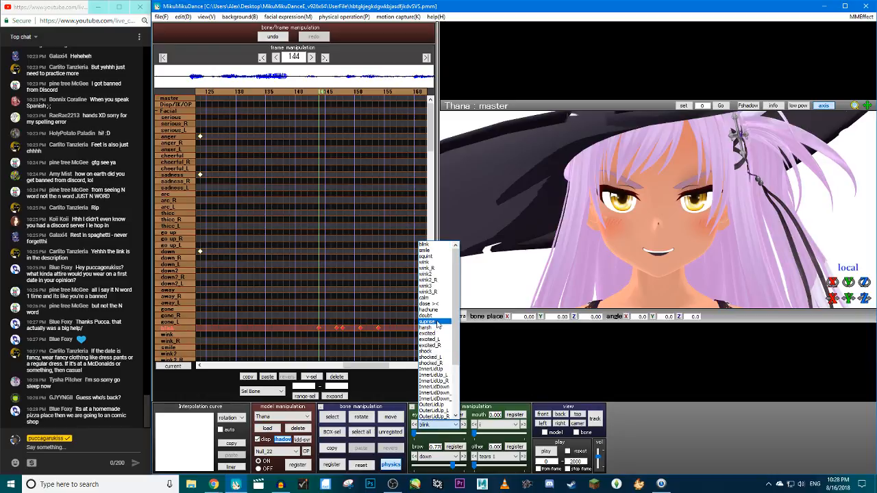
scroll(442, 384, "down", 4)
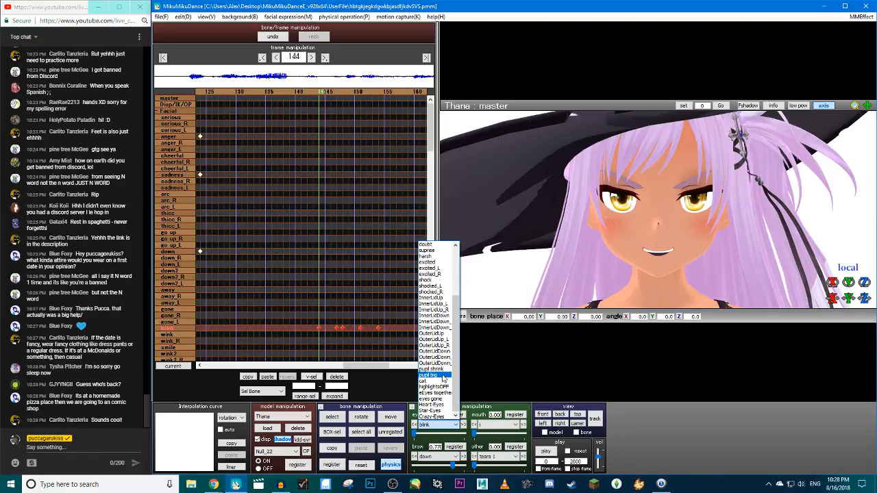
left_click(443, 376)
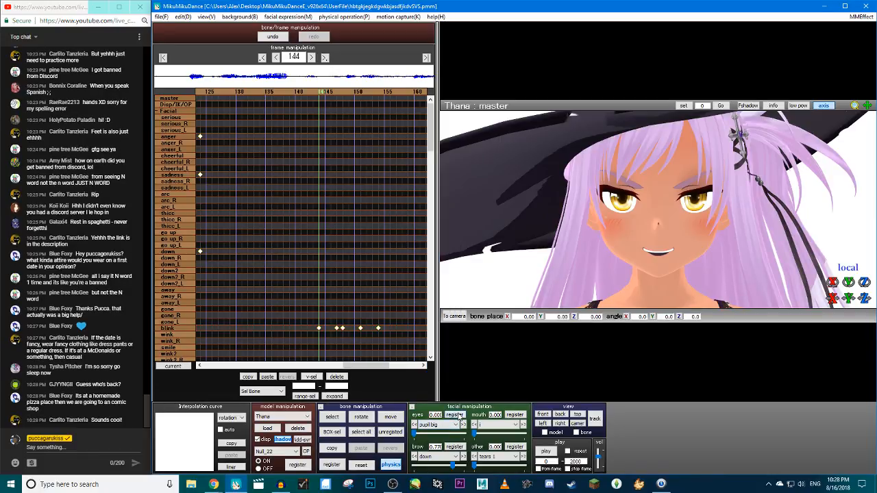
key("Right")
key("Right")
key("Right")
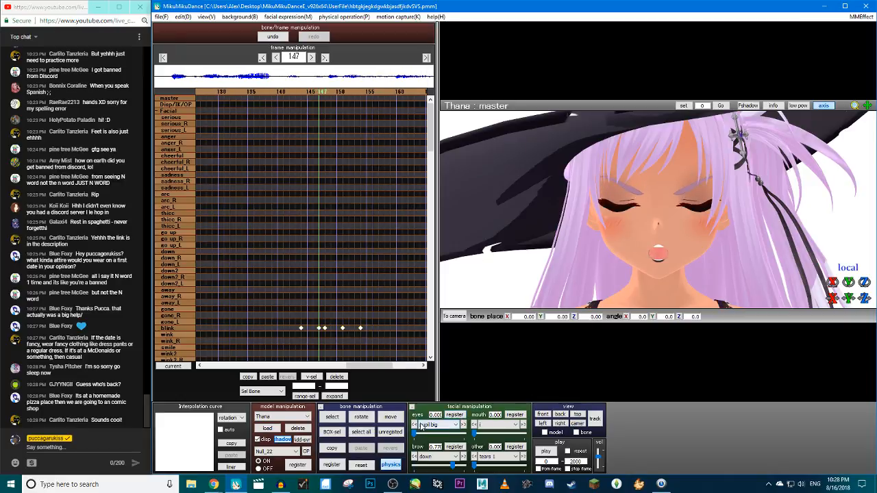
key("Left")
key("Left")
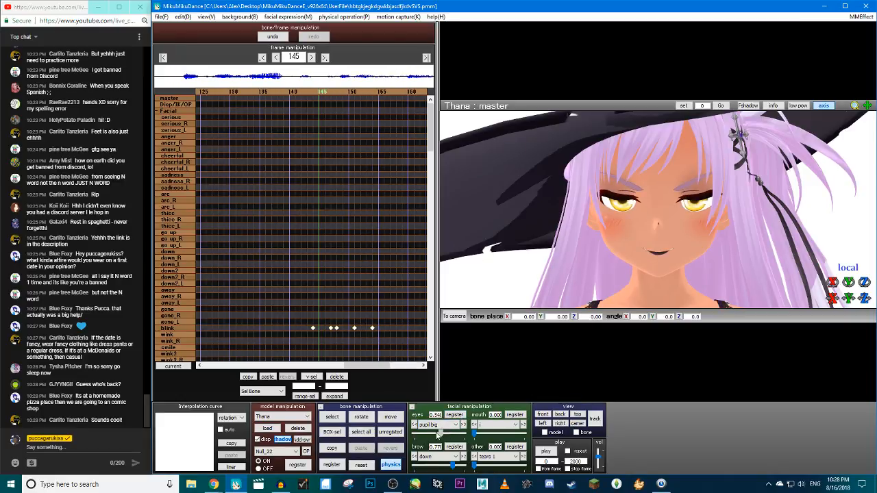
left_click_drag(437, 435, 454, 438)
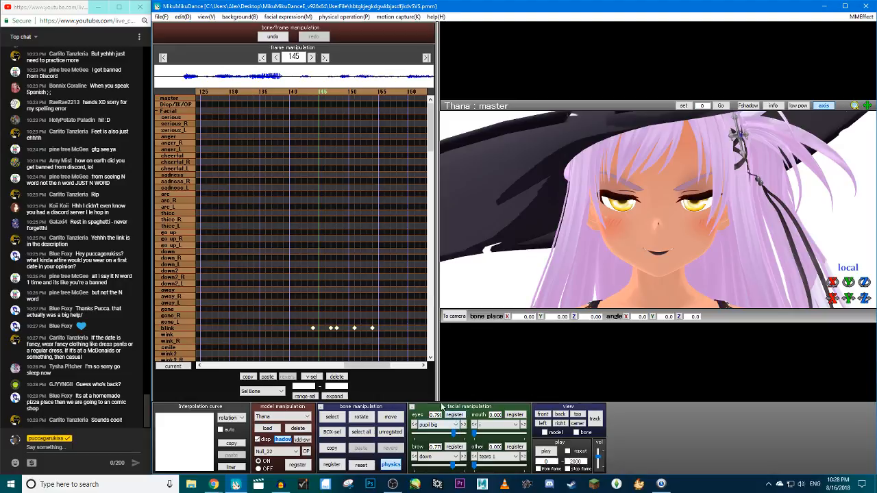
Move the enlarged pupil big keyframe from frame 145 to frame 147 and paste a copy of it on frame 150
scroll(365, 289, "down", 10)
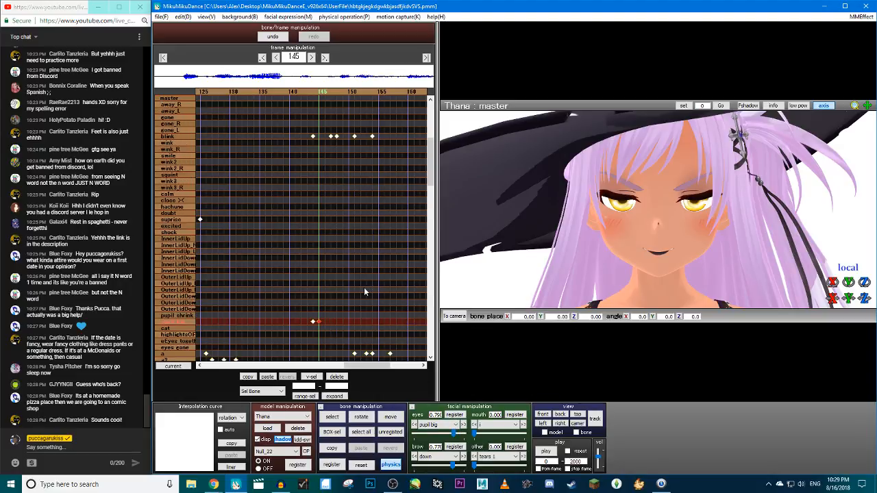
scroll(320, 290, "down", 2)
scroll(272, 284, "up", 2)
key("Right")
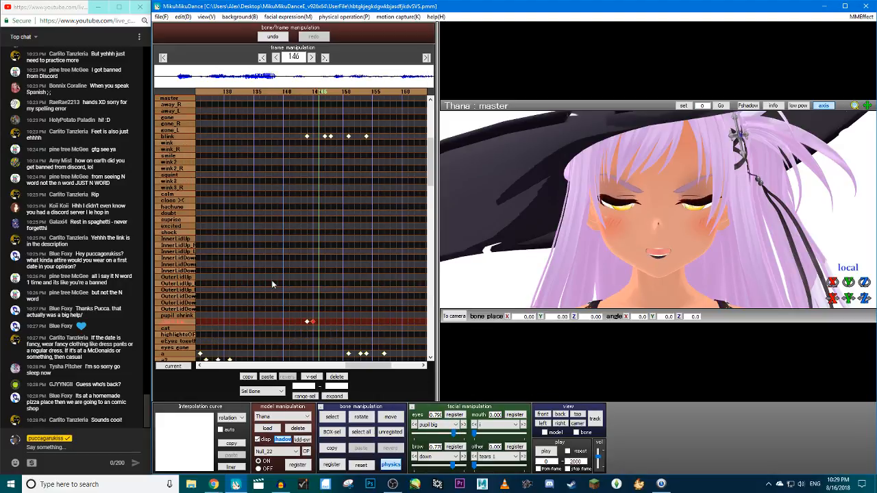
key("Right")
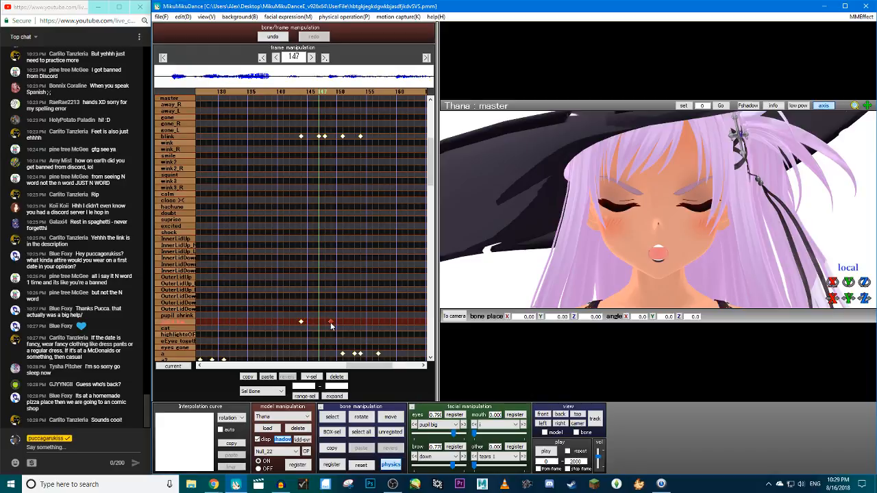
key("Right")
key("Right")
key("Right")
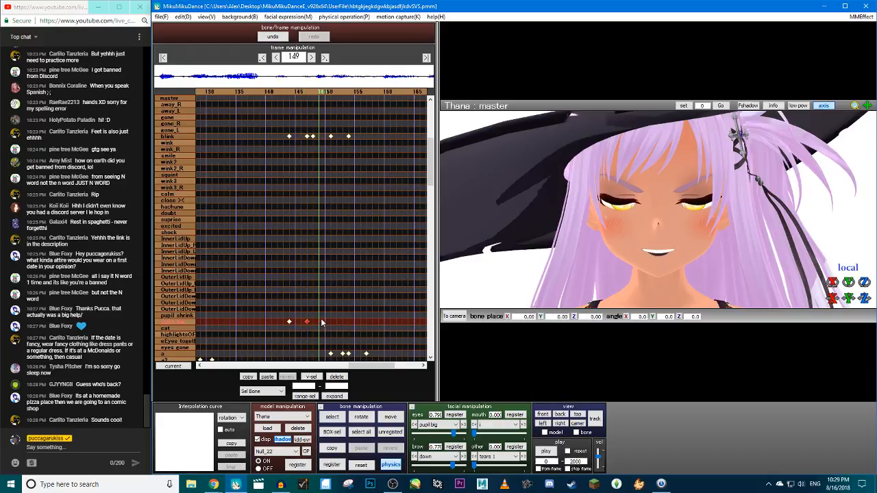
left_click(267, 376)
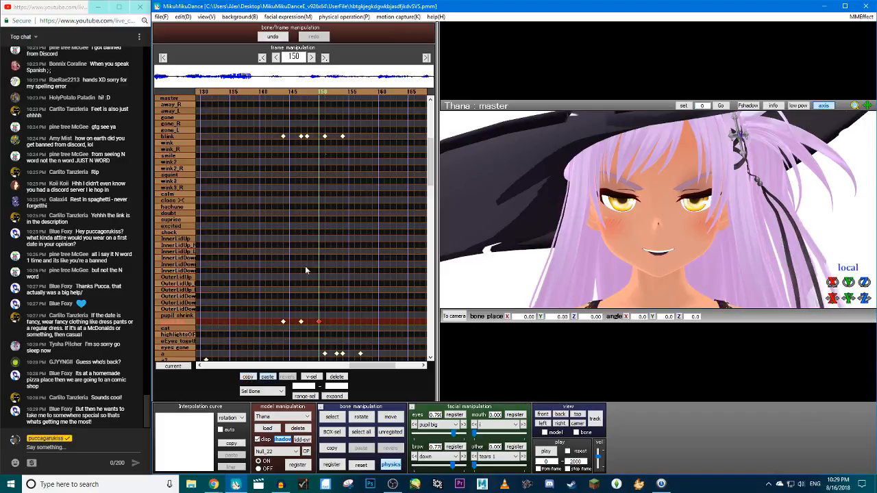
Return the pupils to normal by registering the pupil big morph at 0 on frame 154
key("Right")
key("Right")
key("Right")
key("Right")
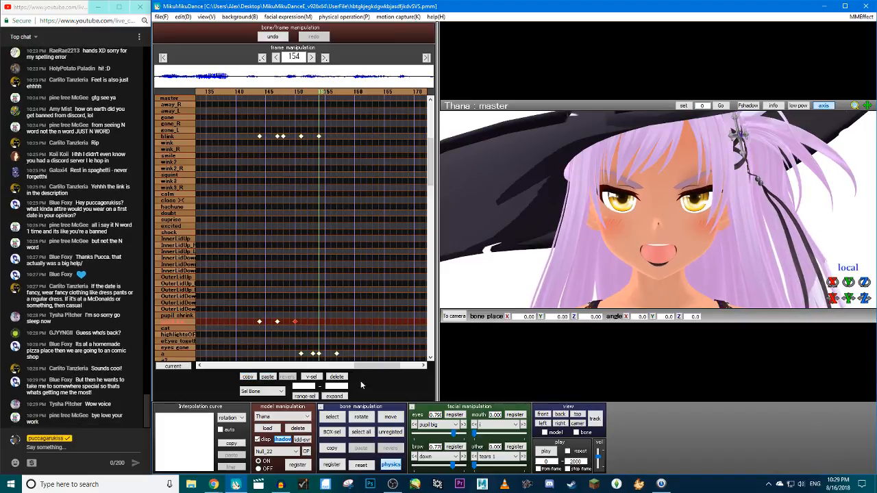
left_click_drag(459, 437, 420, 440)
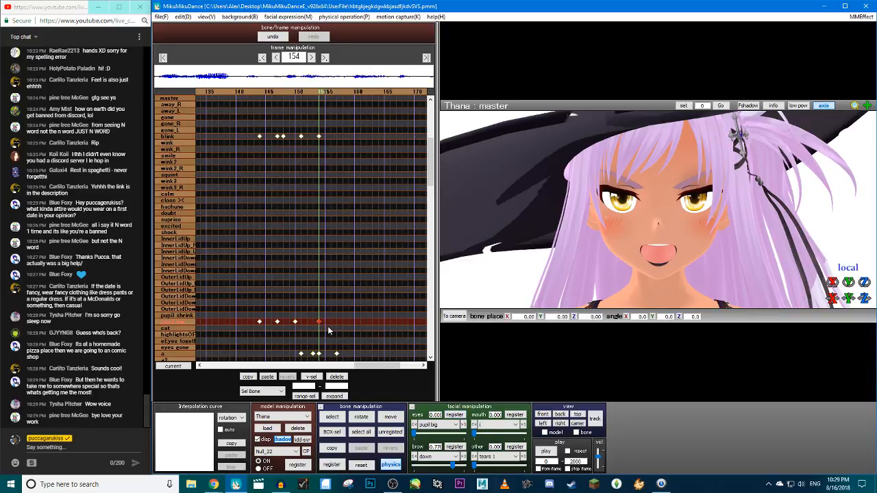
Copy the pupil big keyframes on frames 144 to 154 and paste them at the second blink, starting at frame 79
left_click_drag(328, 331, 216, 136)
left_click_drag(348, 343, 239, 308)
left_click(244, 94)
left_click(243, 94)
left_click(243, 93)
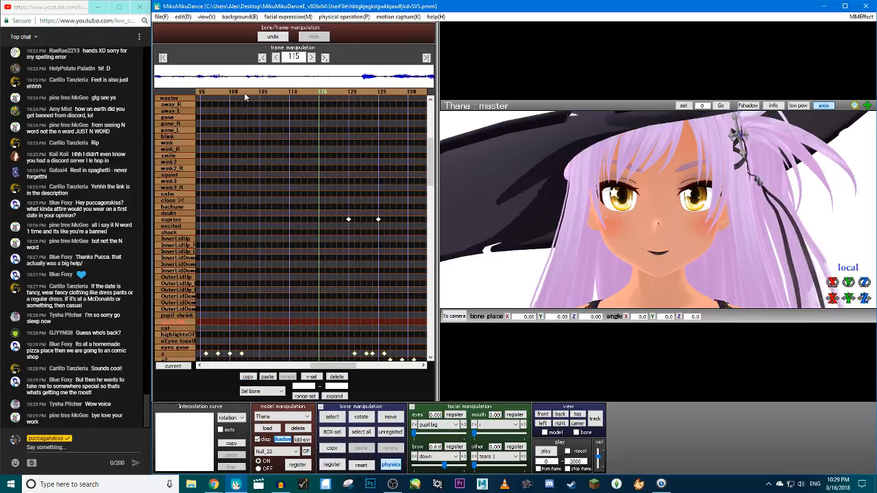
left_click(253, 93)
left_click(254, 93)
left_click(236, 93)
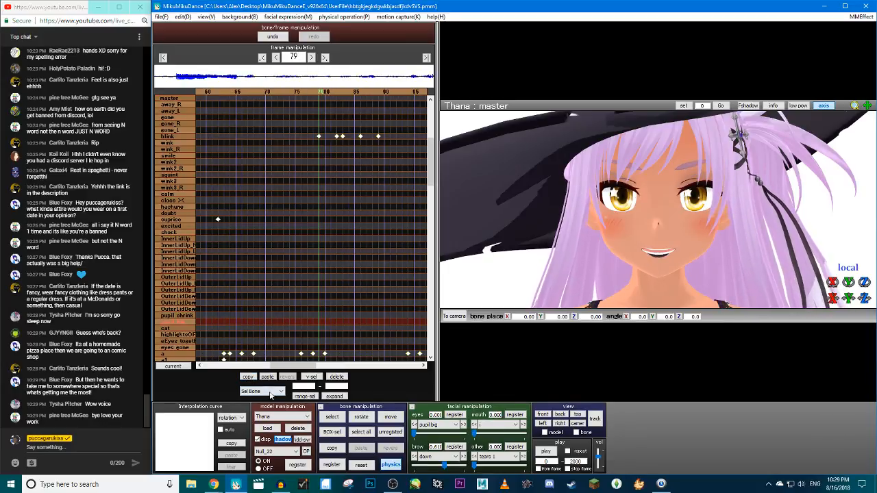
left_click(267, 377)
Paste the same pupil big keyframes at the first blink, starting at frame 34
key("Left")
key("Left")
key("Left")
key("Left")
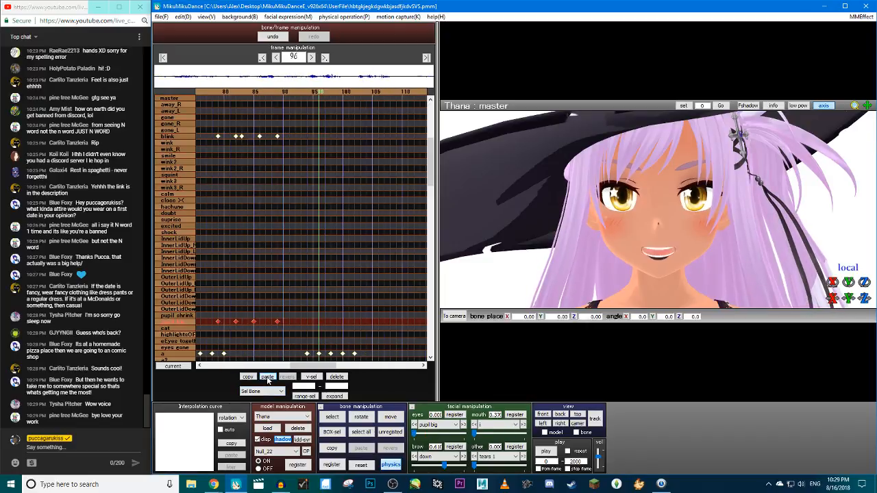
key("Left")
key("Left")
key("Left")
key("Left")
key("Left")
key("Left")
key("Left")
key("Left")
key("Left")
key("Left")
key("Left")
key("Left")
key("Left")
key("Left")
key("Left")
key("Left")
key("Left")
key("Left")
key("Left")
key("Left")
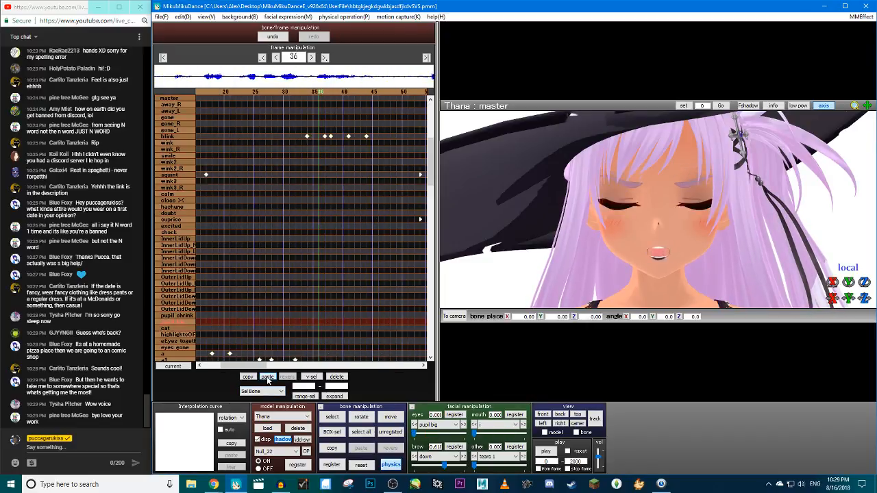
left_click(267, 379)
Step through the frames of the first blink and play back the animation to check the pupil changes
key("Right")
key("Right")
key("Right")
key("Right")
key("Right")
key("Right")
key("Right")
key("Right")
key("Right")
key("Right")
key("Right")
key("Right")
key("Right")
key("Right")
key("Right")
key("Right")
key("Right")
key("Right")
key("Right")
key("Right")
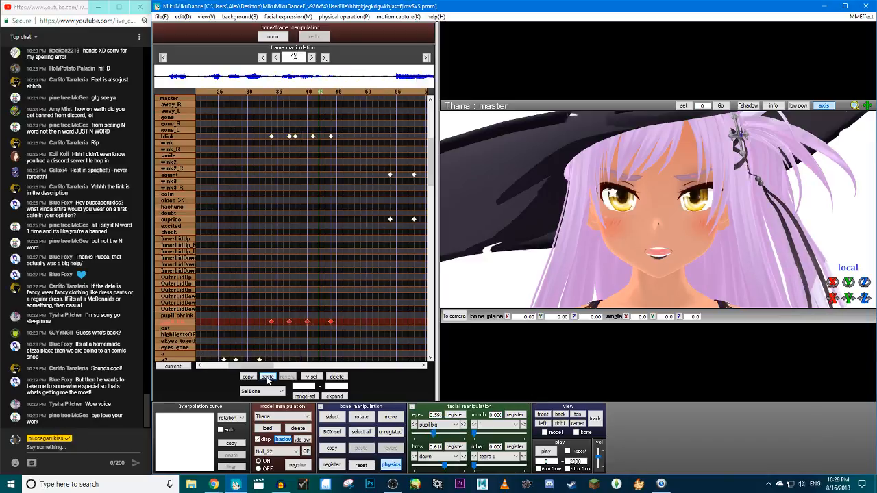
left_click(548, 453)
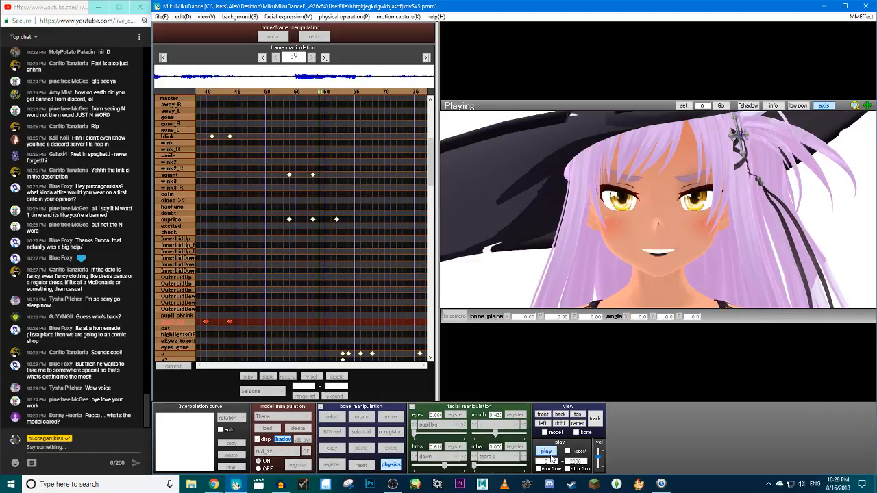
left_click(546, 452)
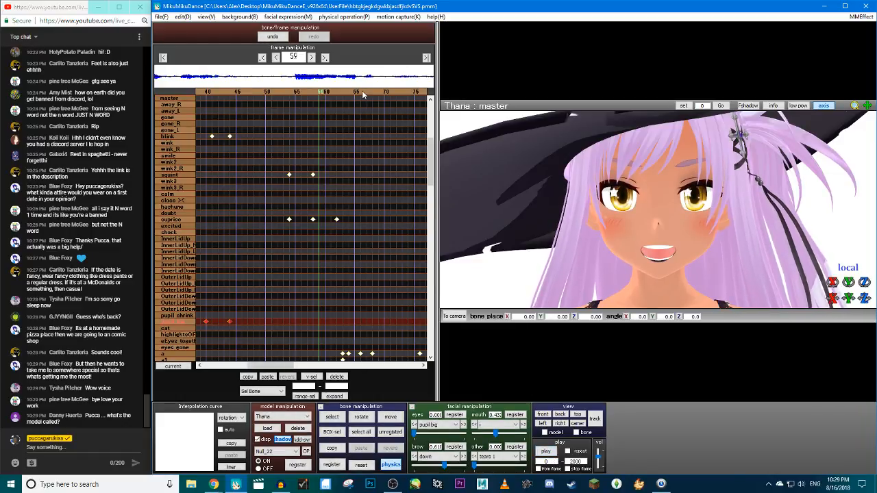
Move the second blink's blink and pupil big keyframes from frame 79 to start at frame 90, and play back the animation
left_click_drag(243, 130, 396, 322)
left_click(546, 452)
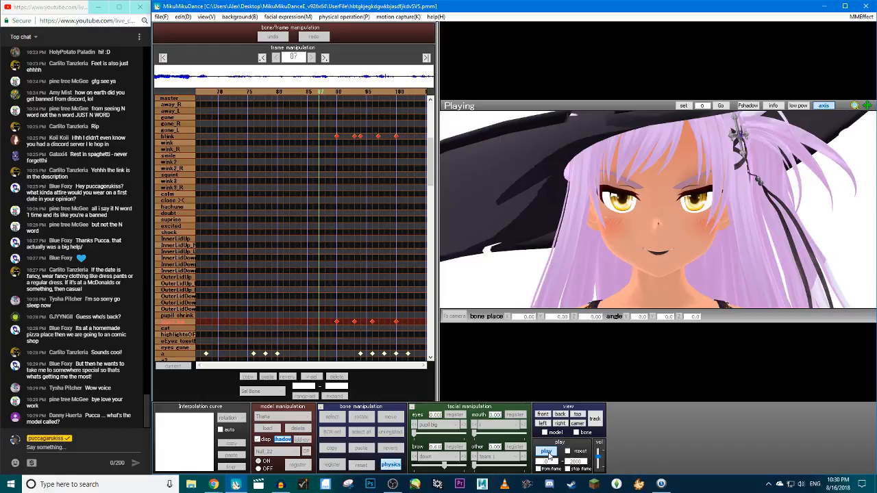
left_click(548, 453)
left_click(548, 453)
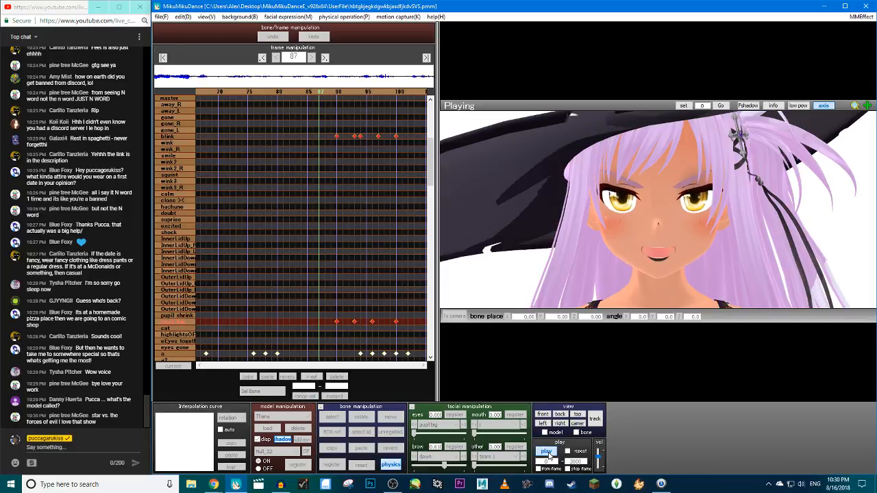
left_click(546, 452)
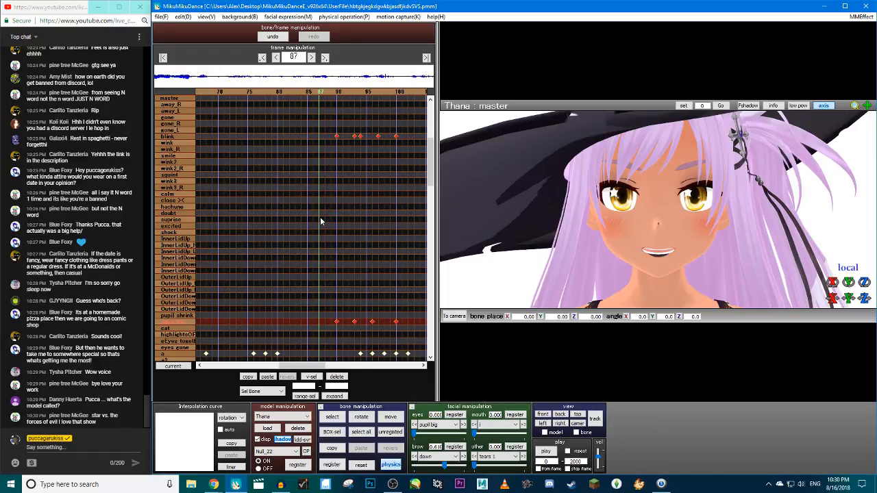
Save the project
left_click(160, 17)
left_click(170, 48)
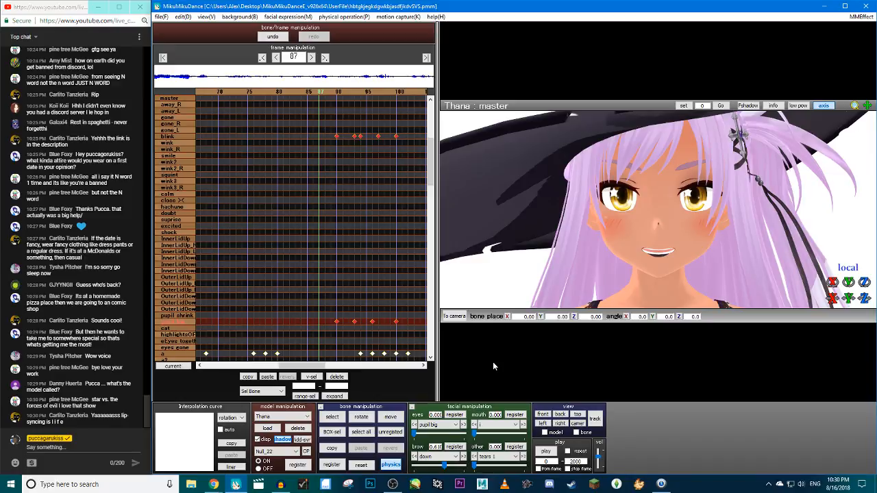
Step back and forth through the frames between the first blink and frame 87 to examine the facial expressions
key("Left")
key("Left")
key("Left")
key("Left")
key("Left")
key("Left")
key("Left")
key("Left")
key("Left")
key("Left")
key("Left")
key("Left")
key("Left")
key("Left")
key("Left")
key("Left")
key("Left")
key("Left")
key("Left")
key("Left")
key("Left")
key("Left")
key("Left")
key("Left")
key("Left")
key("Left")
key("Left")
key("Left")
key("Left")
key("Left")
key("Left")
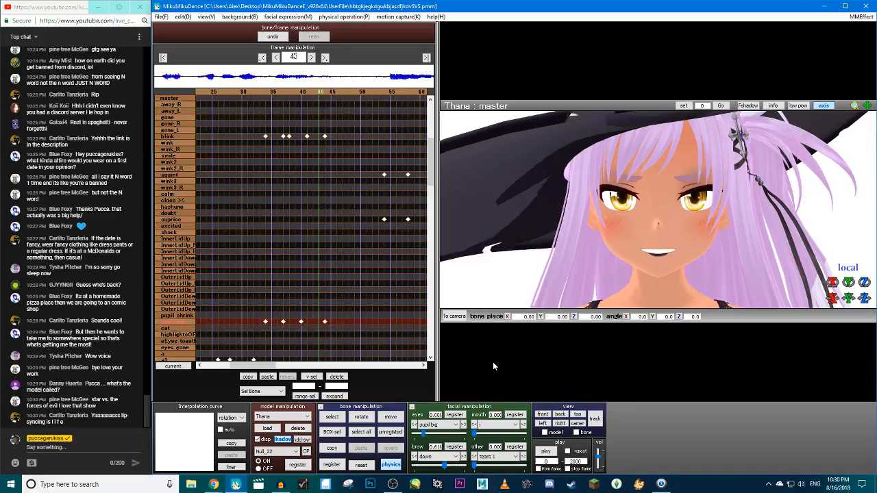
key("Left")
key("Left")
key("Left")
key("Left")
key("Left")
key("Left")
key("Left")
key("Left")
key("Left")
key("Left")
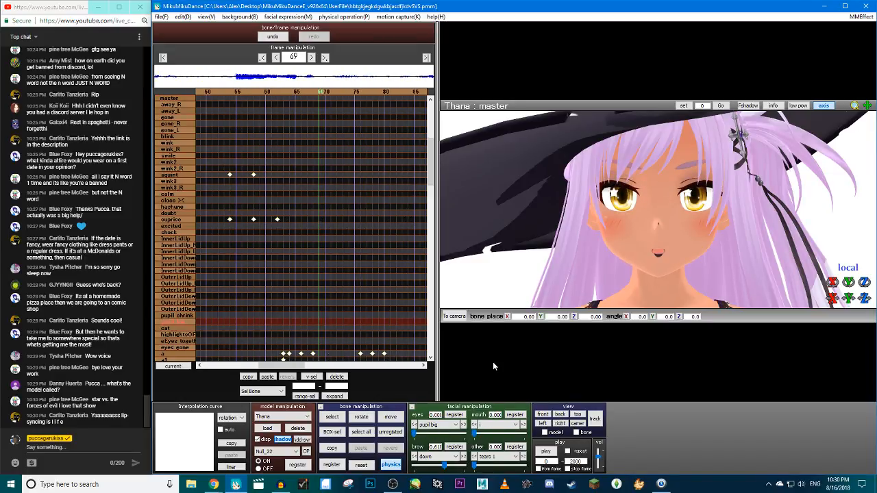
key("Right")
key("Right")
key("Right")
key("Right")
key("Right")
key("Right")
key("Right")
key("Right")
key("Right")
key("Right")
key("Right")
key("Right")
key("Right")
key("Right")
key("Right")
key("Right")
key("Right")
key("Right")
key("Right")
key("Right")
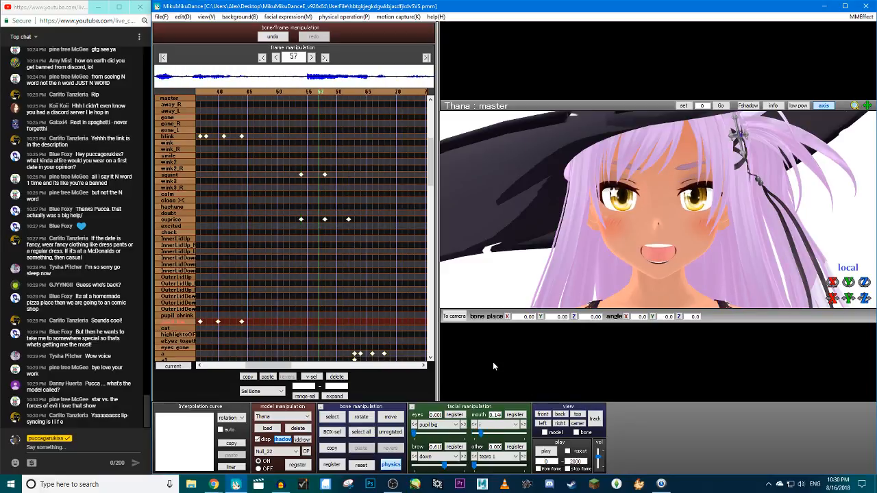
Step forward from frame 57 to frame 76 to examine the mouth shapes
key("Right")
key("Right")
key("Right")
key("Right")
key("Right")
key("Right")
key("Right")
key("Right")
key("Right")
key("Right")
key("Right")
key("Right")
key("Right")
key("Right")
key("Right")
key("Right")
key("Right")
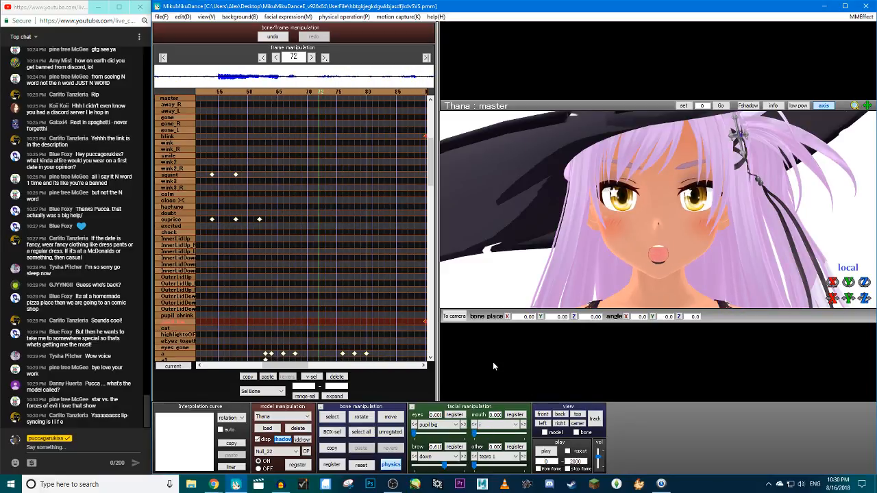
Try the mouth morphs fuaa, open3 and mouth down on frame 76, with mouth down at 1.000
left_click(454, 424)
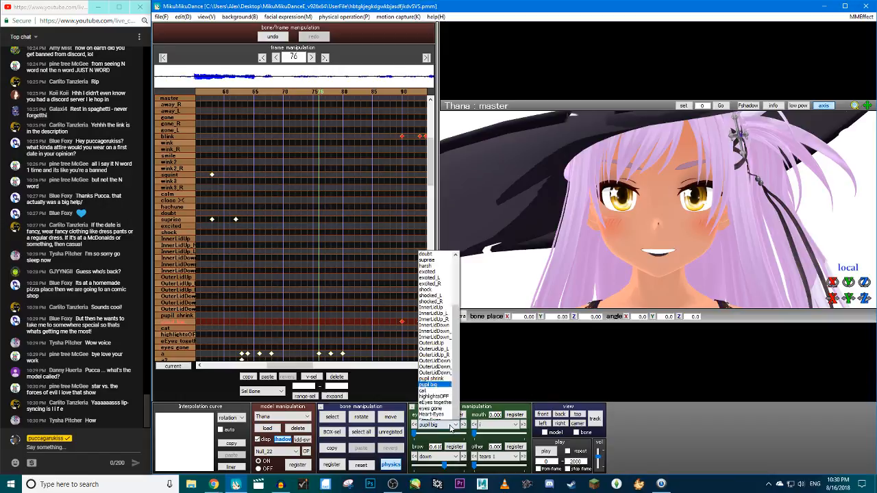
left_click(454, 424)
left_click(498, 425)
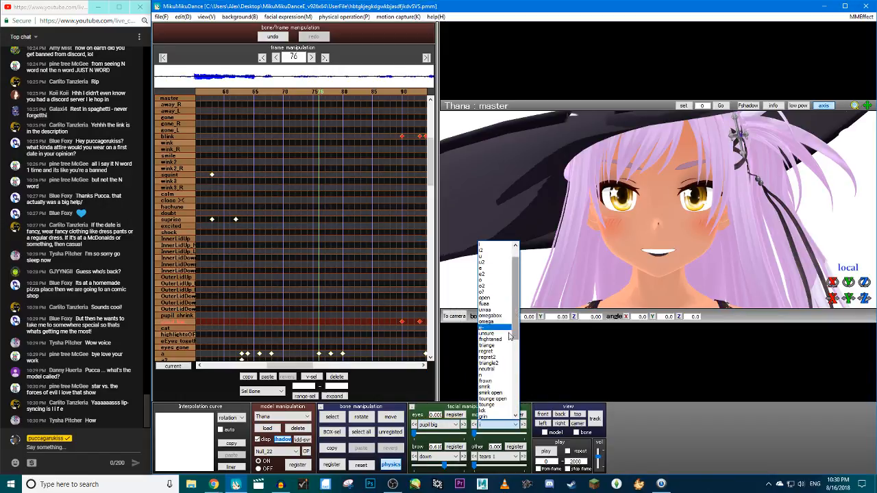
left_click(488, 304)
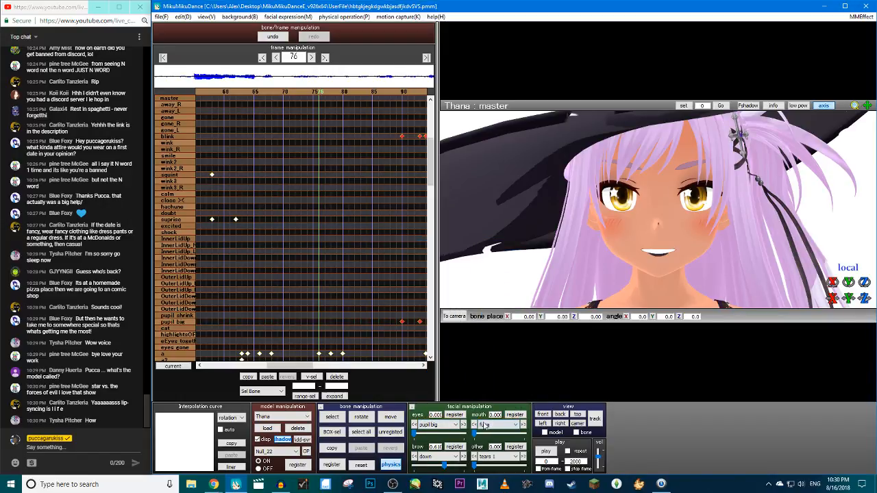
mouse_move(474, 433)
left_mouse_down()
mouse_move(516, 434)
mouse_move(465, 435)
left_mouse_up()
left_click(485, 424)
left_click(489, 364)
left_click(514, 425)
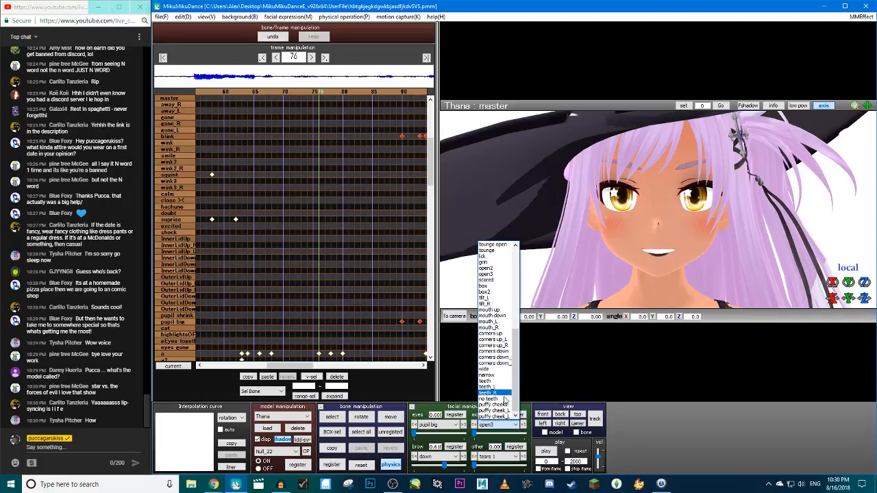
left_click(496, 316)
left_click_drag(475, 434, 545, 433)
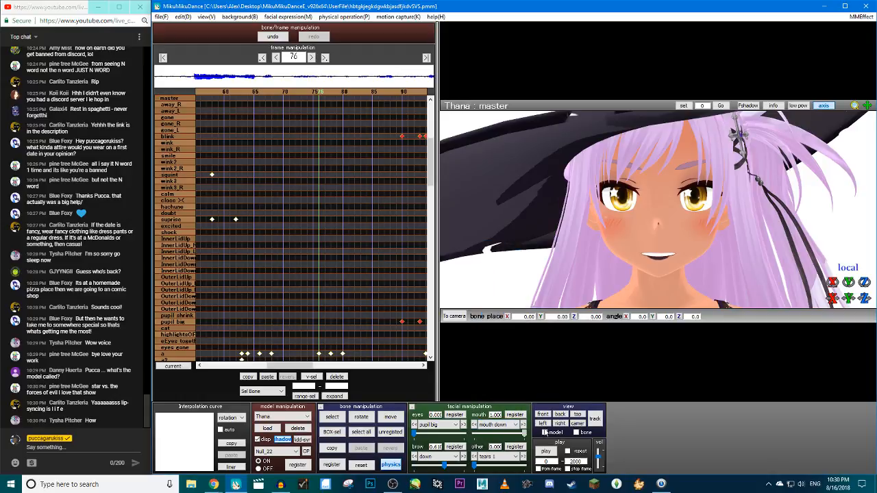
Apply the mouth down morph at 1.000 to the opening keyframes at frames 0 and 10
left_click_drag(278, 91, 220, 92)
left_click(265, 92)
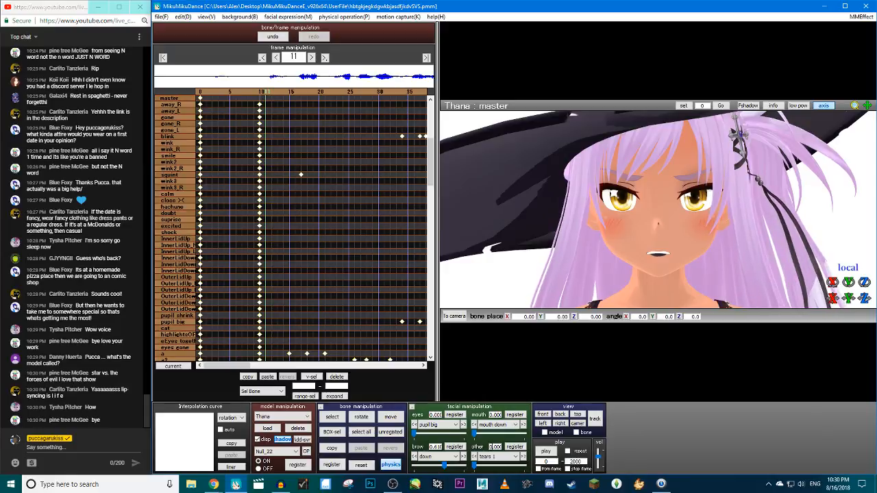
left_click_drag(476, 434, 556, 435)
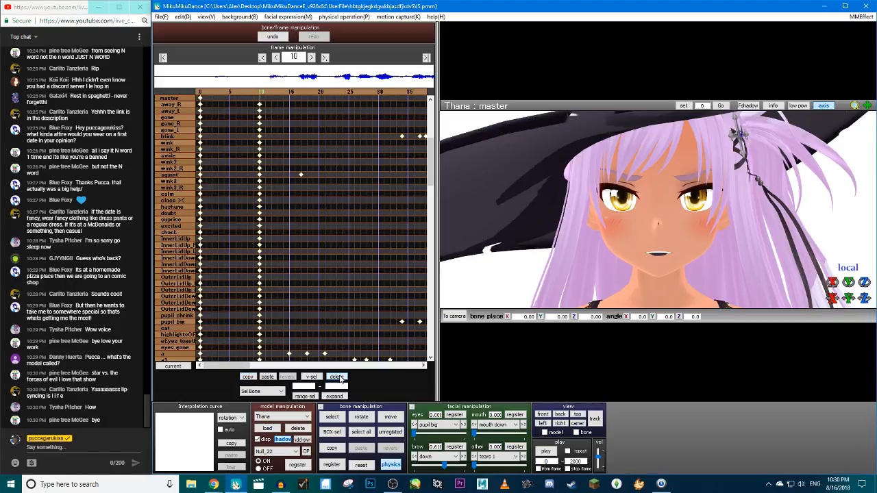
left_click(200, 92)
left_click(206, 91)
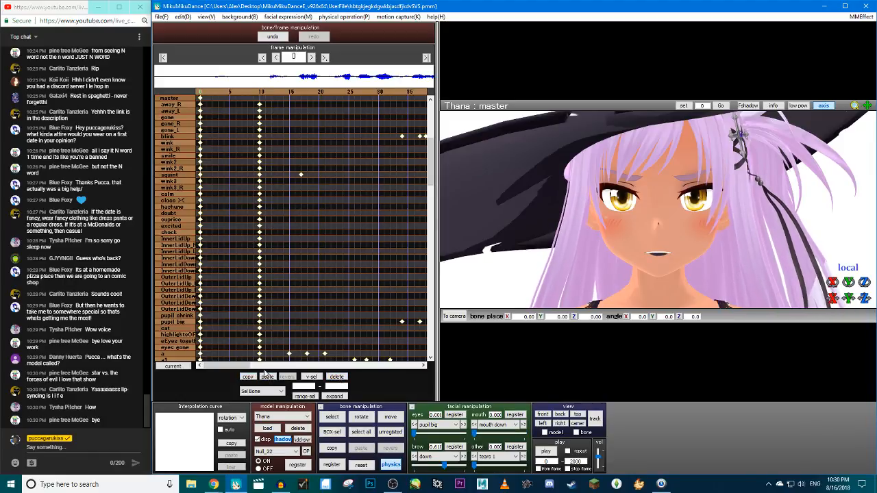
left_click(270, 378)
Register the mouth down morph at 1.000 on frame 51 and check the expression up to frame 56
key("Right")
key("Right")
key("Right")
key("Right")
key("Right")
key("Right")
key("Right")
key("Right")
key("Right")
key("Right")
key("Right")
key("Right")
key("Right")
key("Right")
key("Right")
key("Right")
key("Right")
key("Right")
key("Right")
key("Right")
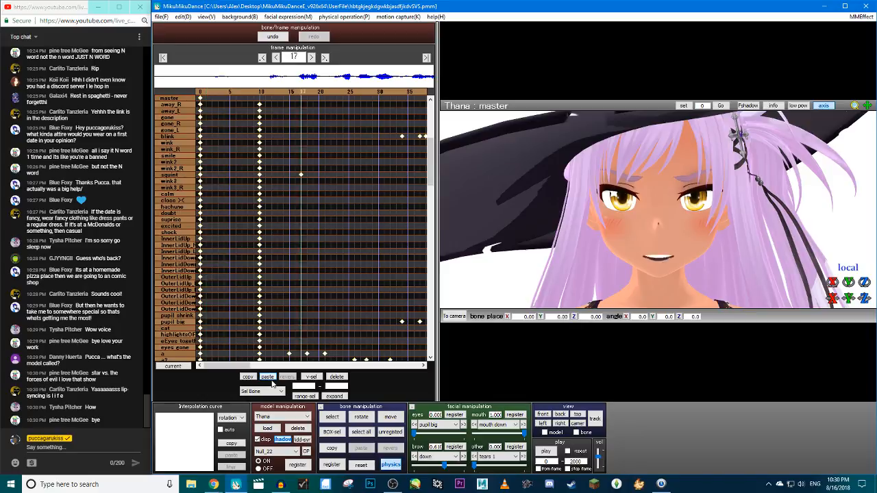
key("Right")
key("Right")
key("Right")
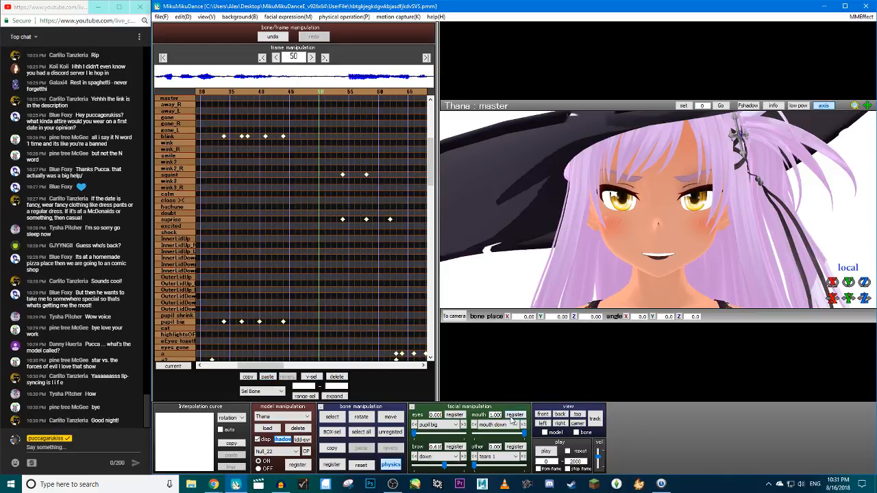
key("Right")
key("Right")
key("Right")
key("Right")
key("Right")
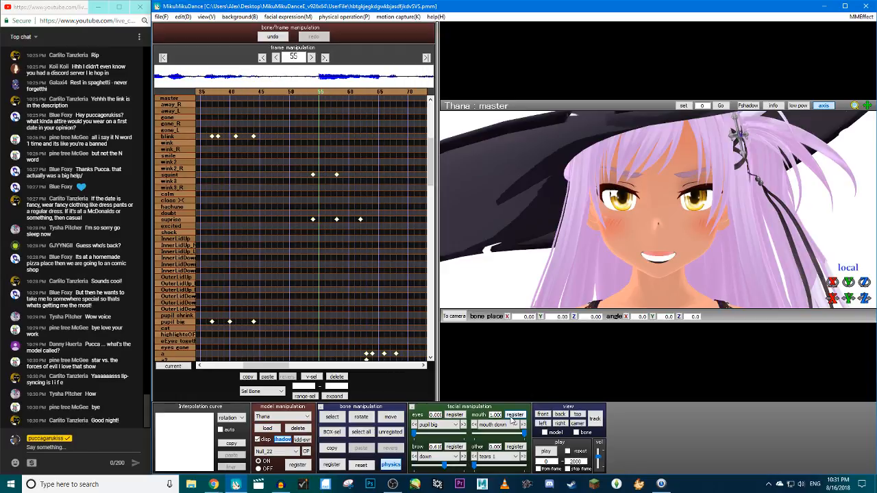
key("Right")
Move the mouth down keyframe from frame 51 to frame 53 and register mouth down at 0.000 on frame 56
scroll(340, 195, "down", 8)
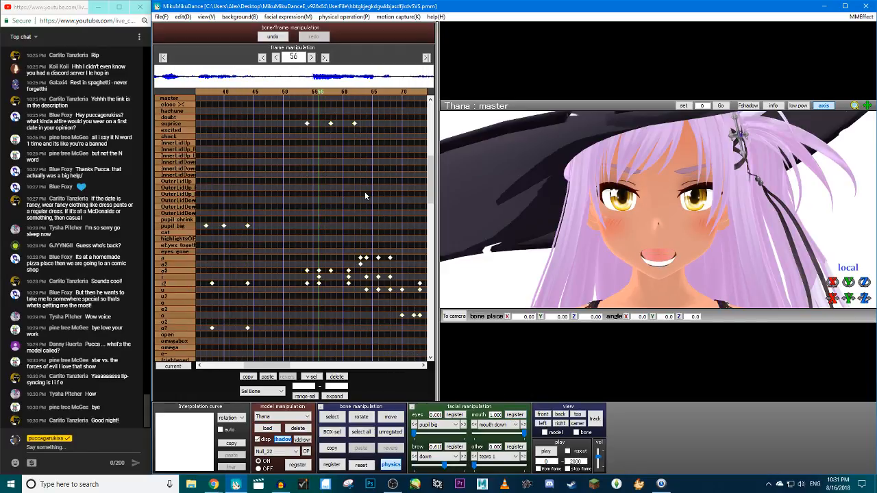
scroll(434, 193, "up", 3)
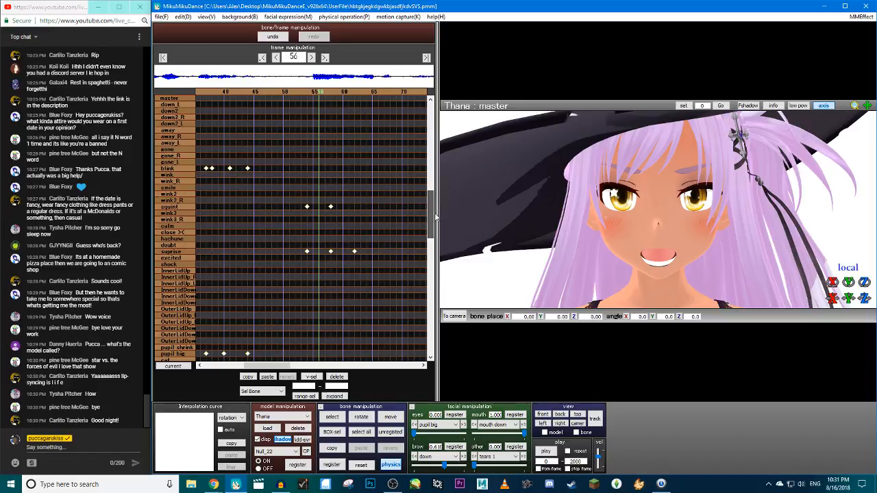
scroll(368, 226, "up", 3)
scroll(367, 224, "down", 12)
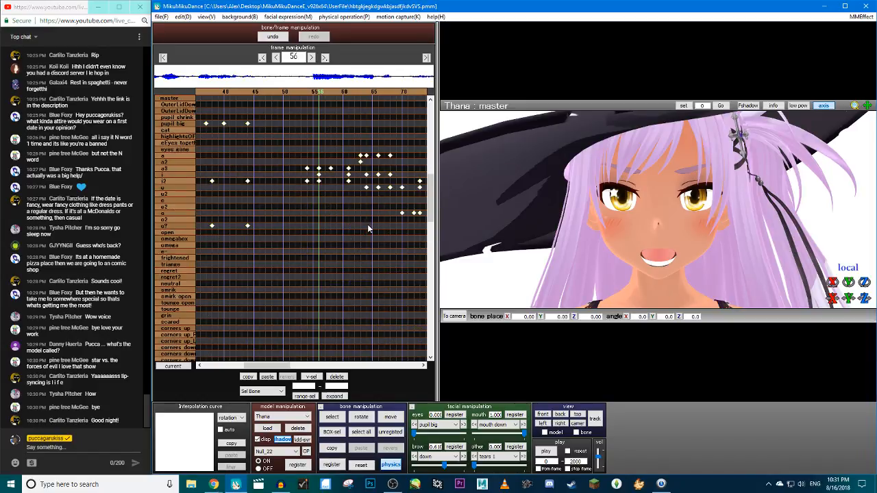
scroll(367, 224, "down", 10)
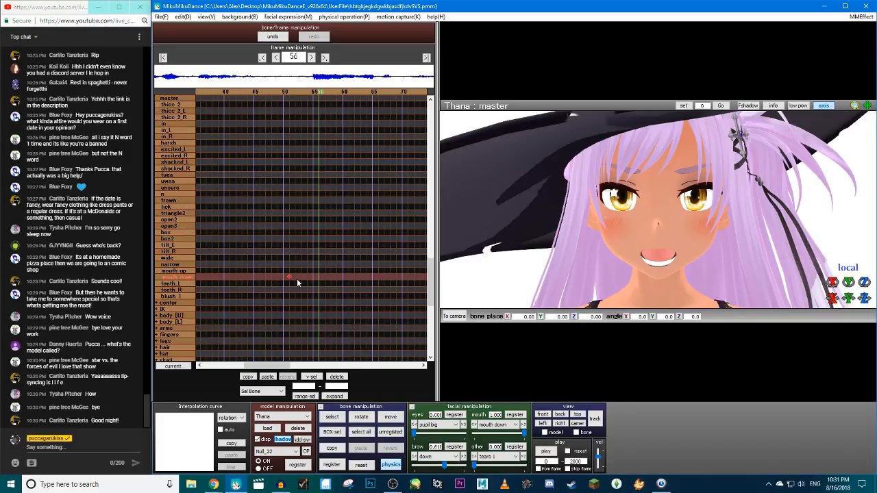
left_click_drag(509, 435, 413, 433)
key("Right")
key("Right")
key("Right")
key("Right")
key("Right")
key("Right")
key("Right")
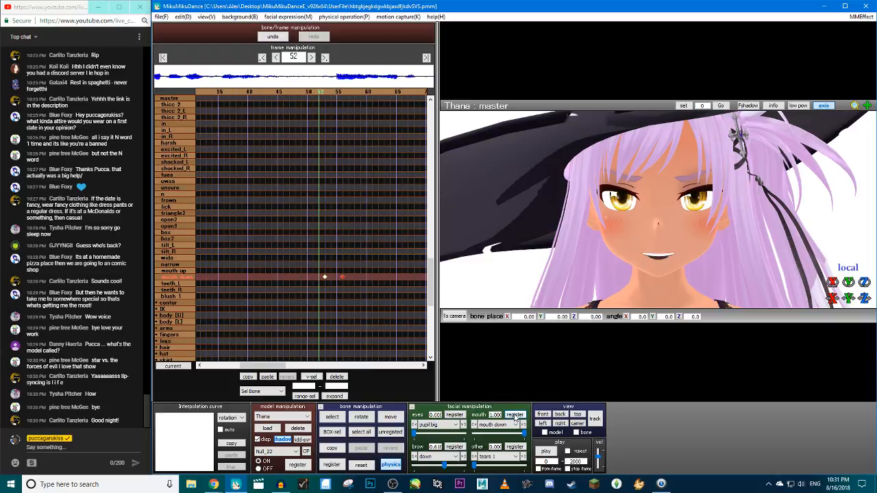
Register the mouth down morph at 0.000 on frame 120
key("Right")
key("Right")
key("Right")
key("Right")
key("Right")
key("Right")
key("Right")
key("Right")
key("Right")
key("Right")
key("Right")
key("Right")
key("Right")
key("Right")
key("Right")
key("Right")
key("Right")
key("Right")
key("Right")
key("Right")
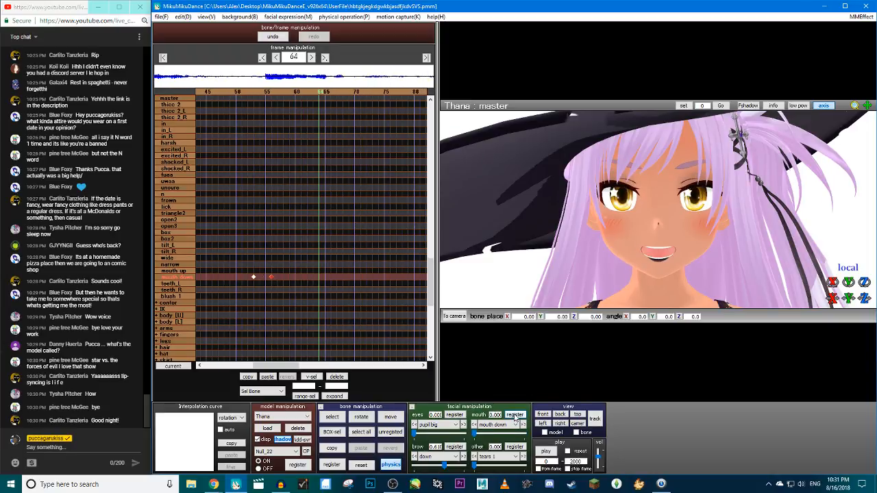
key("Right")
key("Right")
key("Right")
key("Right")
key("Right")
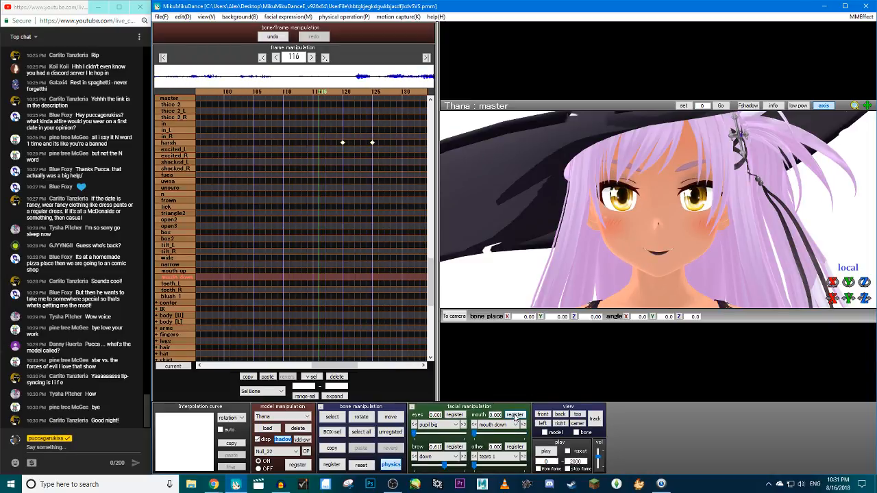
left_click(515, 416)
Set the mouth down morph to 0.360 and register it on frame 125
key("Right")
key("Right")
key("Right")
key("Right")
key("Right")
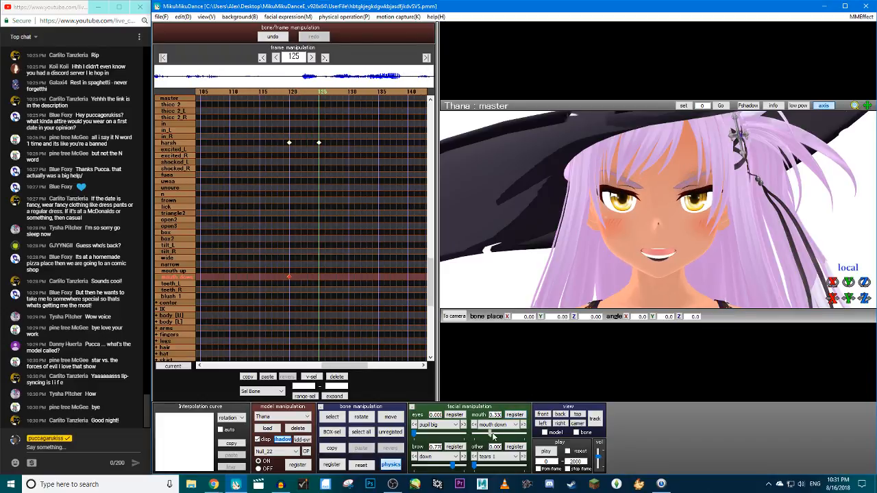
key("Right")
key("Right")
key("Right")
key("Right")
key("Right")
key("Right")
key("Right")
key("Right")
key("Right")
key("Right")
key("Right")
key("Right")
key("Right")
key("Right")
key("Right")
key("Right")
key("Right")
key("Right")
key("Right")
key("Right")
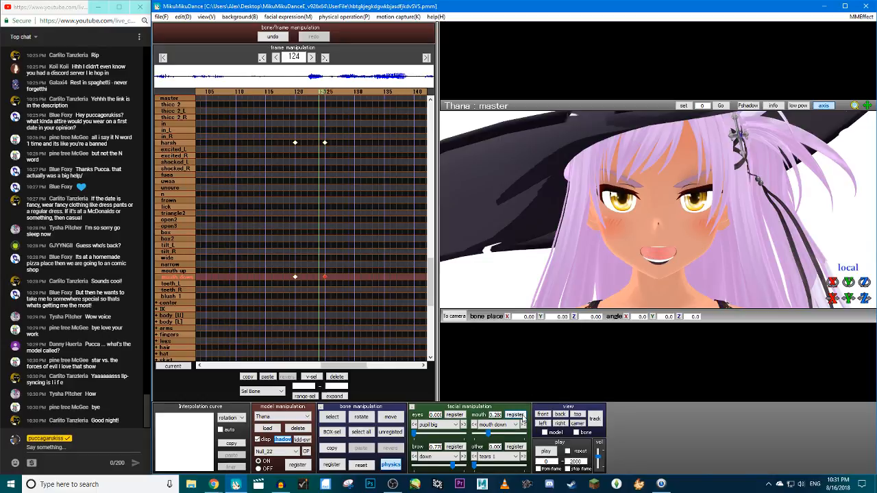
Step forward to frame 169 and play back the animation to check the mouth changes
key("Right")
key("Right")
key("Right")
key("Right")
key("Right")
key("Right")
key("Right")
key("Right")
key("Right")
key("Right")
key("Right")
key("Right")
key("Right")
key("Right")
key("Right")
key("Right")
key("Right")
key("Right")
key("Right")
key("Right")
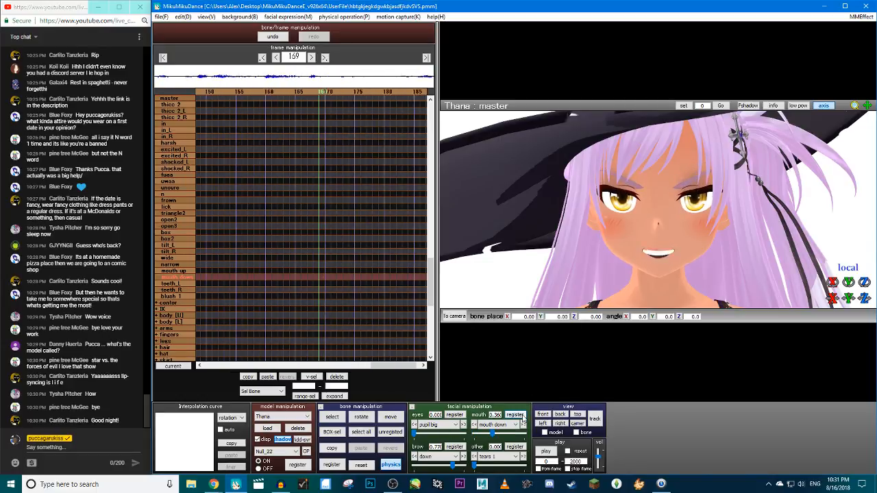
left_click(545, 452)
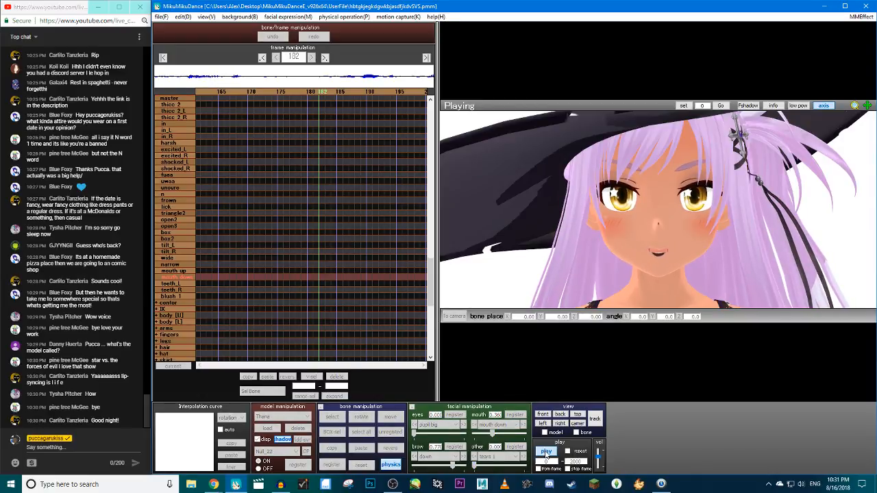
left_click(546, 453)
Try the puffy cheeks mouth morph on frame 0
left_click(490, 425)
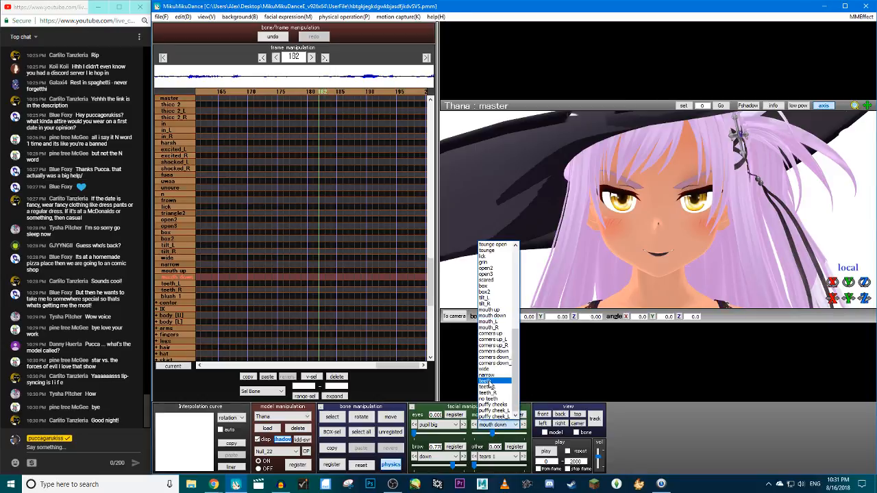
left_click(498, 405)
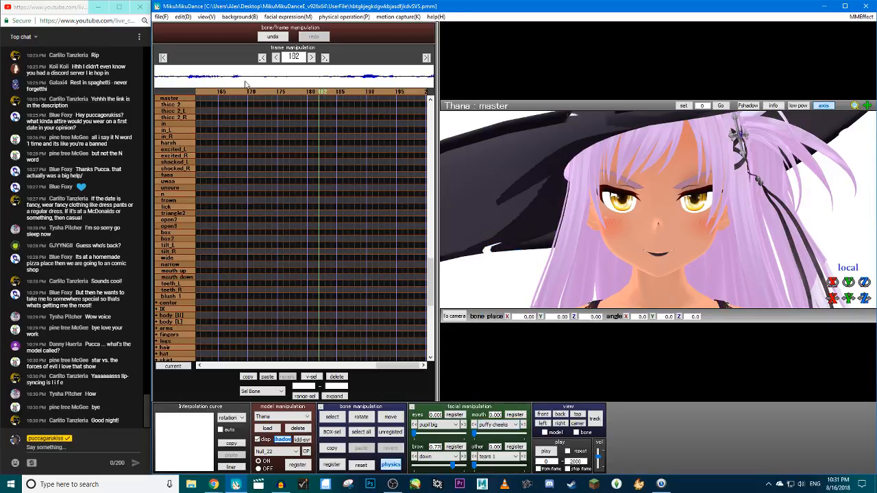
left_click_drag(240, 91, 182, 89)
left_click(163, 58)
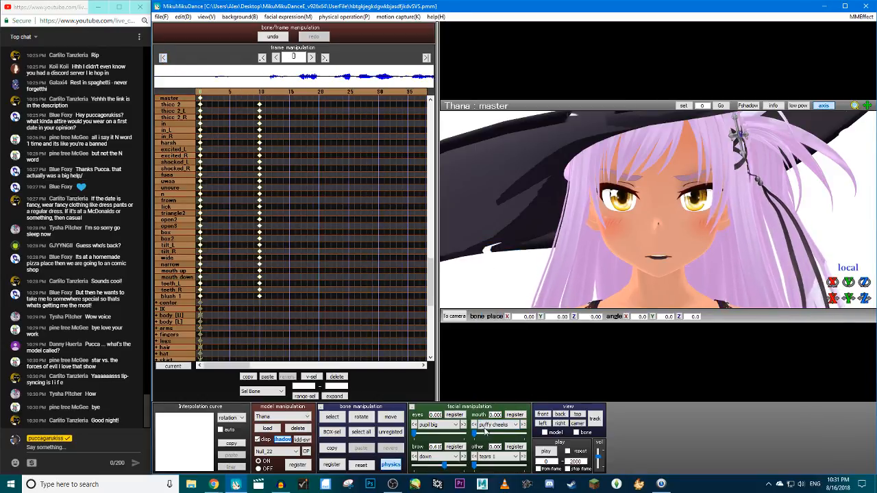
left_click_drag(474, 434, 507, 436)
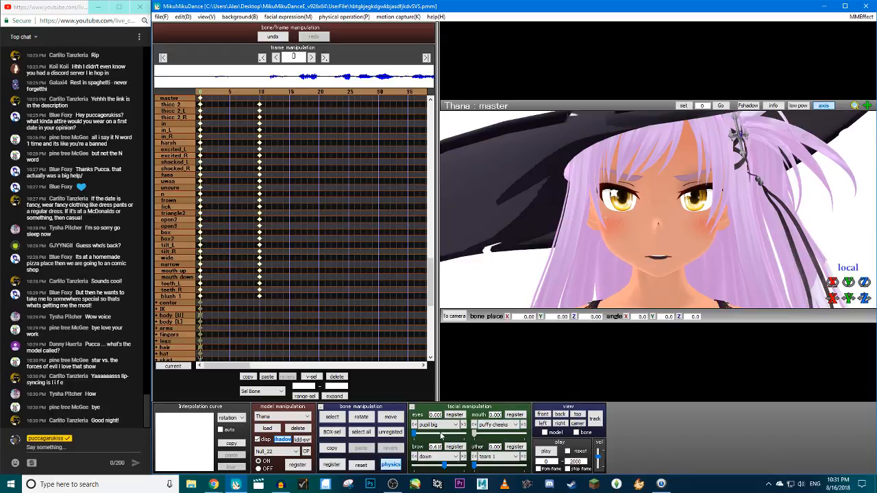
Try the teeth mouth morph at 1.000 and examine the mouth through frame 59
left_click(510, 425)
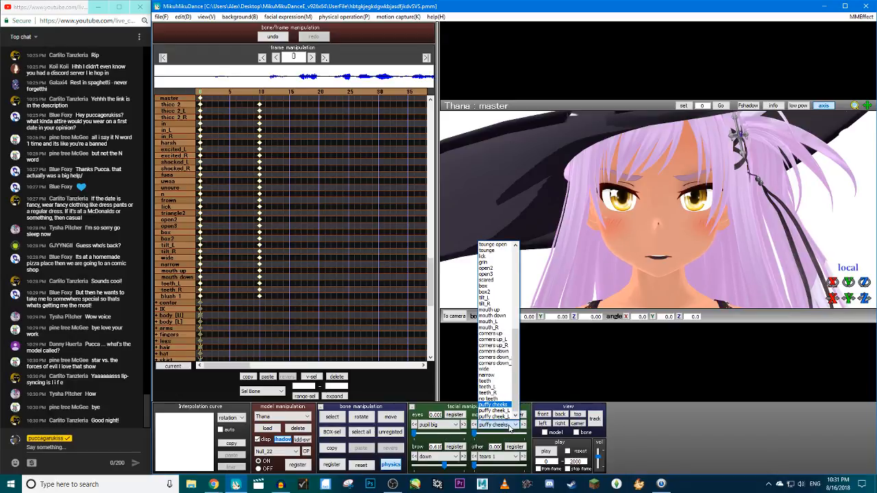
left_click(496, 381)
key("Right")
key("Right")
key("Right")
key("Right")
key("Right")
key("Right")
key("Right")
key("Right")
key("Right")
key("Right")
key("Right")
key("Right")
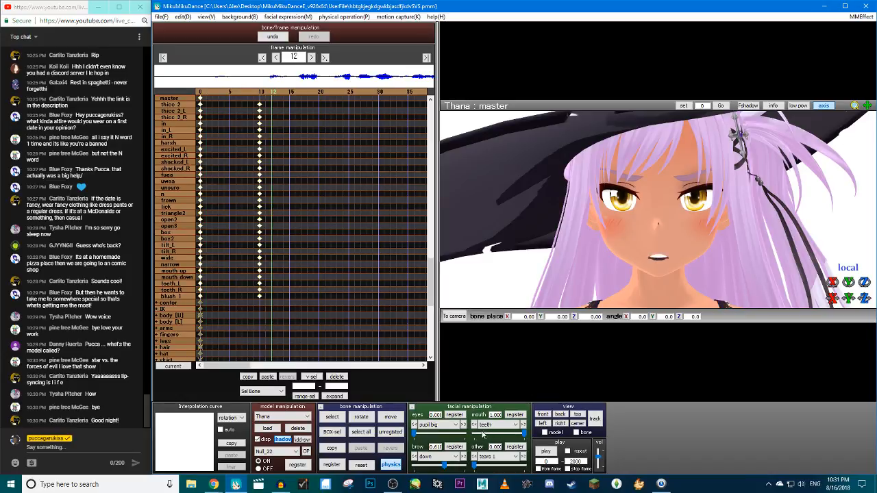
key("Right")
key("Right")
key("Right")
key("Right")
key("Right")
key("Right")
key("Right")
key("Right")
key("Right")
key("Right")
key("Right")
key("Right")
key("Right")
key("Right")
key("Right")
key("Right")
key("Right")
key("Right")
key("Right")
key("Right")
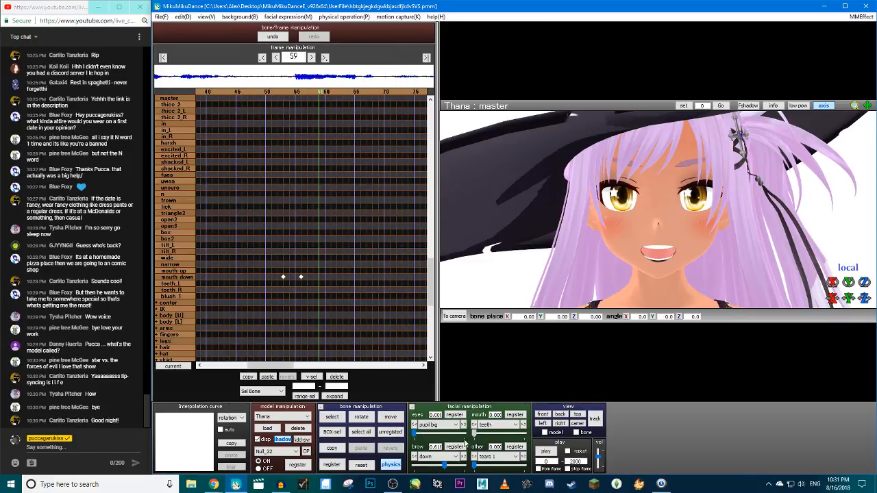
Set the teeth_R mouth morph to 0.920 and register it on frames 0 and 10
left_click(523, 425)
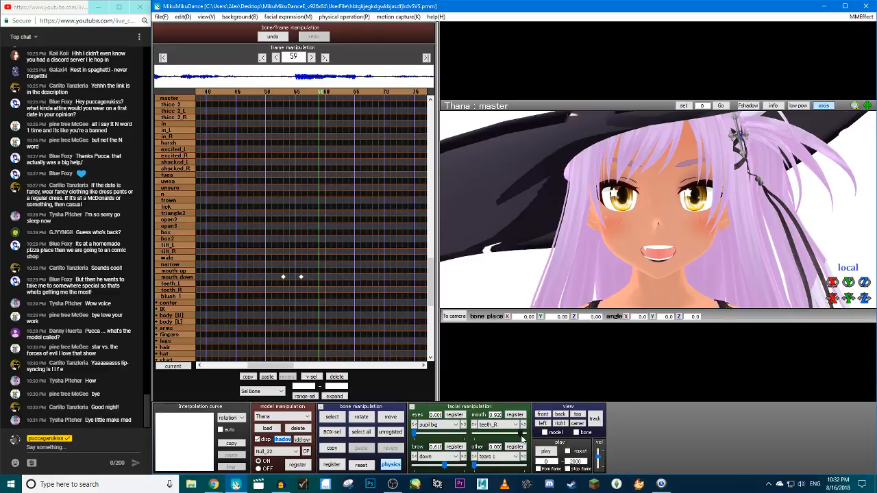
left_click(336, 377)
left_click(163, 59)
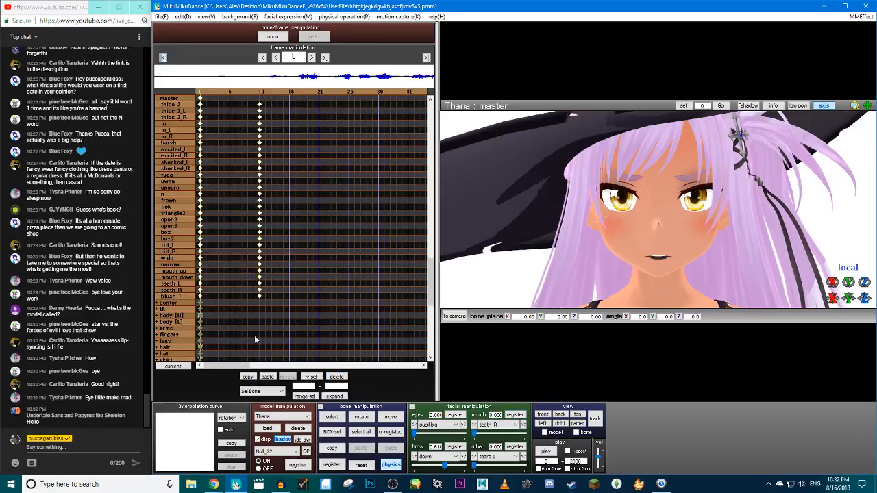
left_click(260, 91)
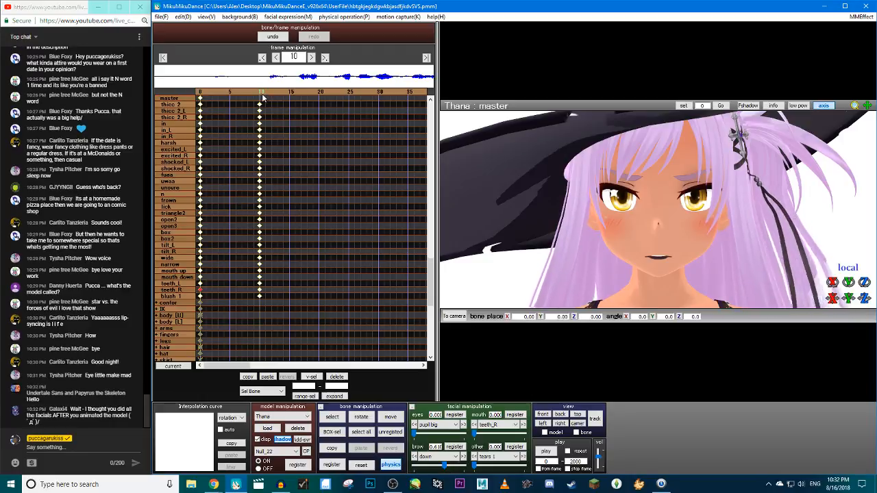
Play back the animation to check the mouth with the teeth_R morph applied
left_click(546, 451)
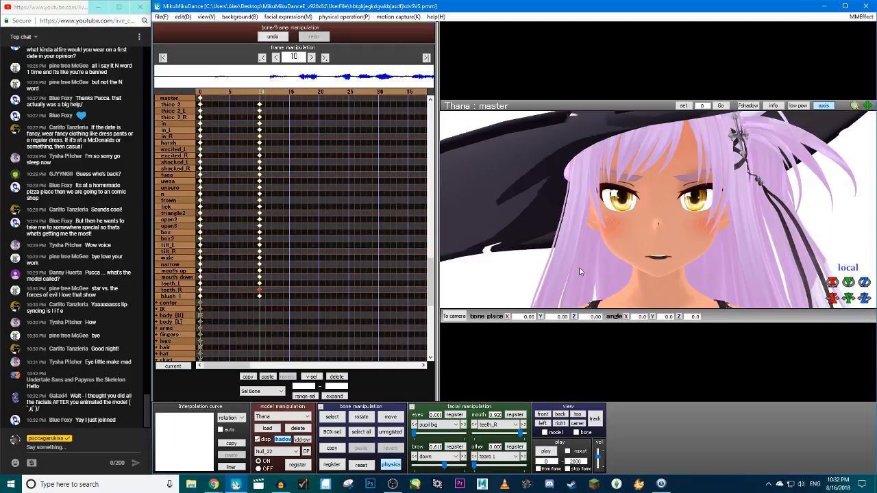
left_click(546, 454)
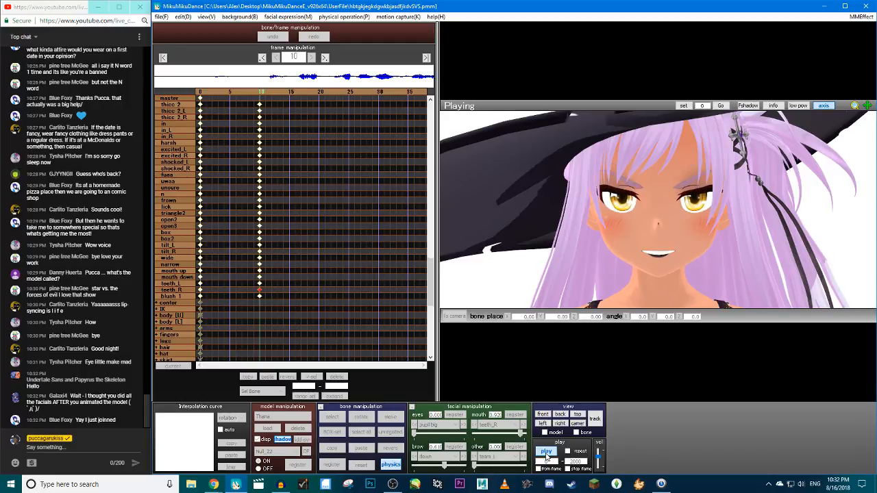
left_click(546, 452)
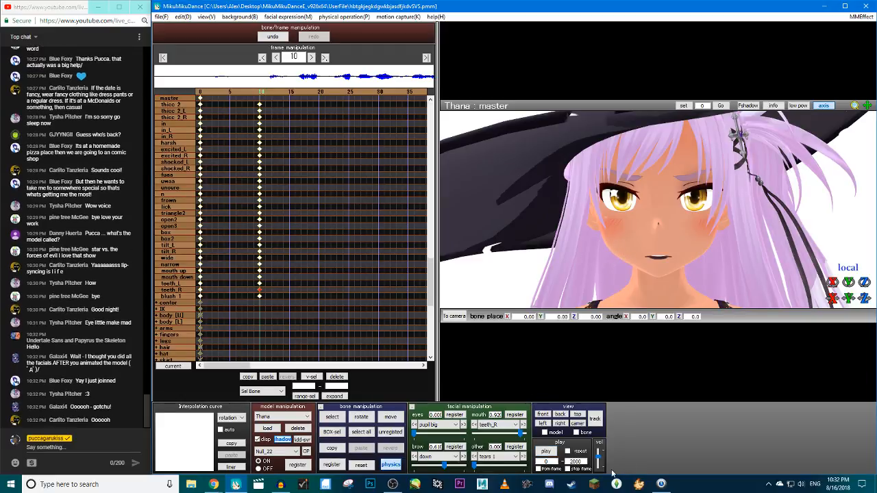
left_click(547, 453)
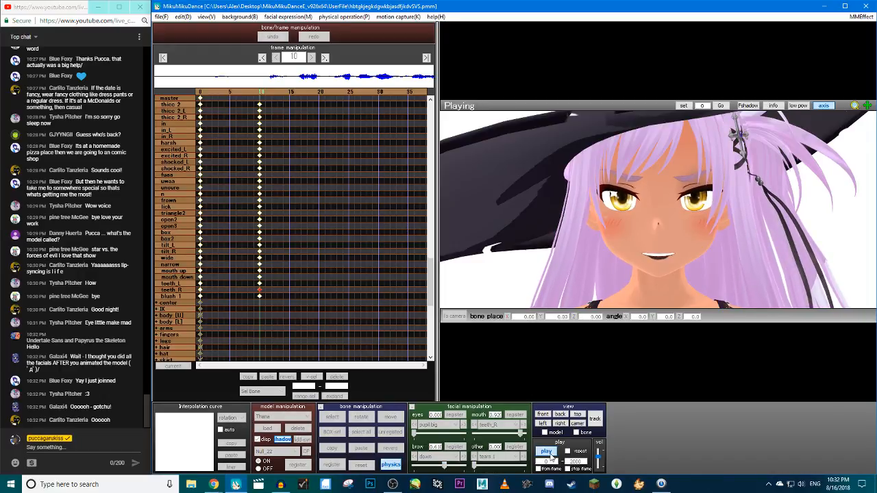
left_click(546, 452)
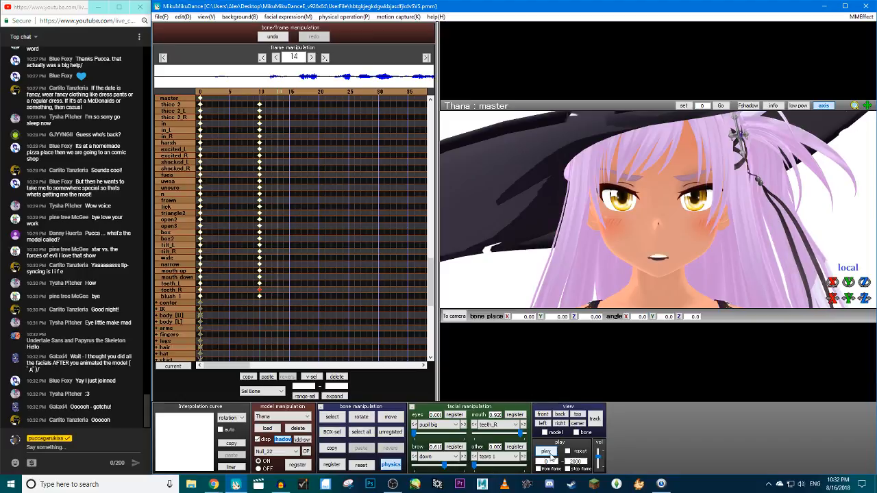
Select the eyes bone above the model's head and restore the face close-up with view tracking enabled
scroll(668, 130, "down", 3)
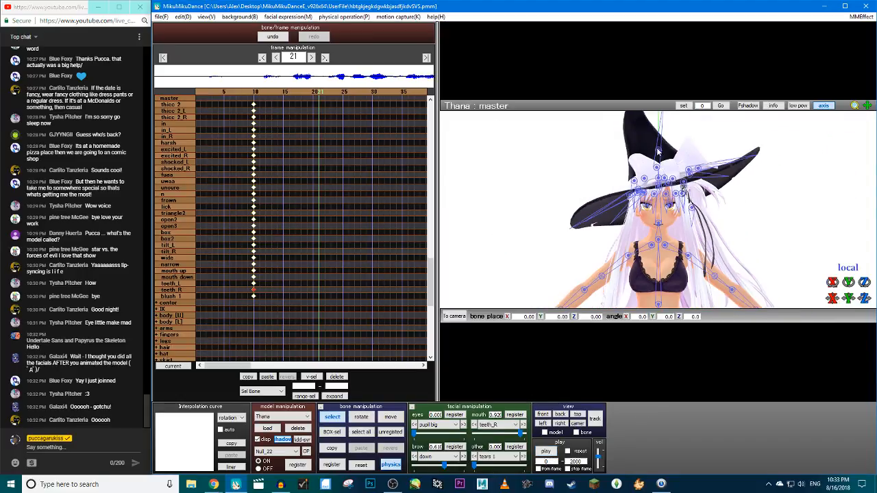
scroll(657, 151, "down", 1)
left_click(659, 163)
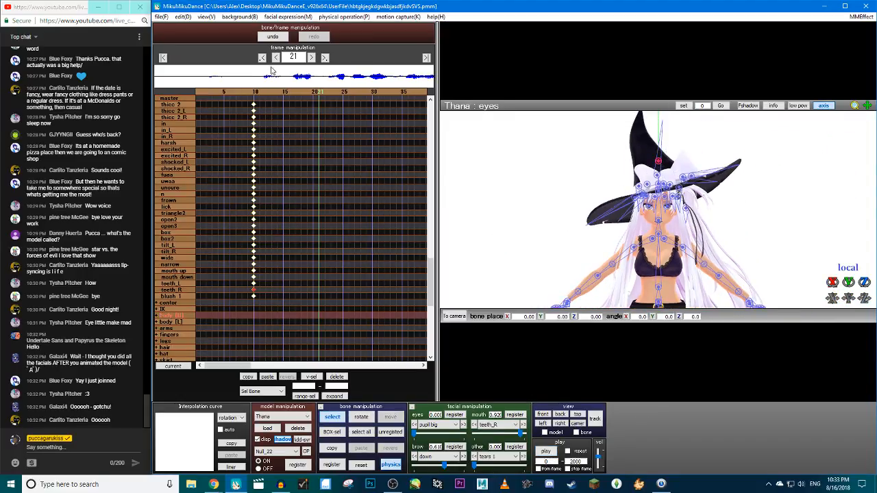
left_click(309, 91)
left_click(595, 419)
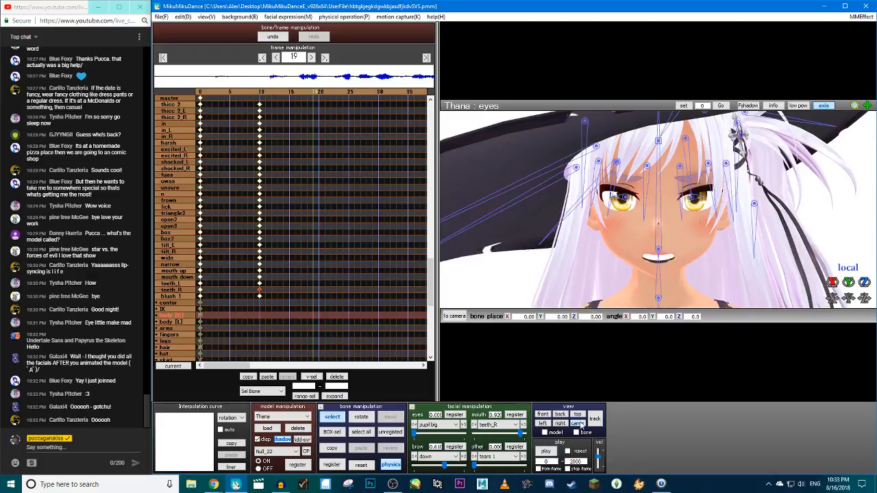
Register the eyes bone unrotated on frame 22
key("c")
key("Right")
key("Right")
key("Right")
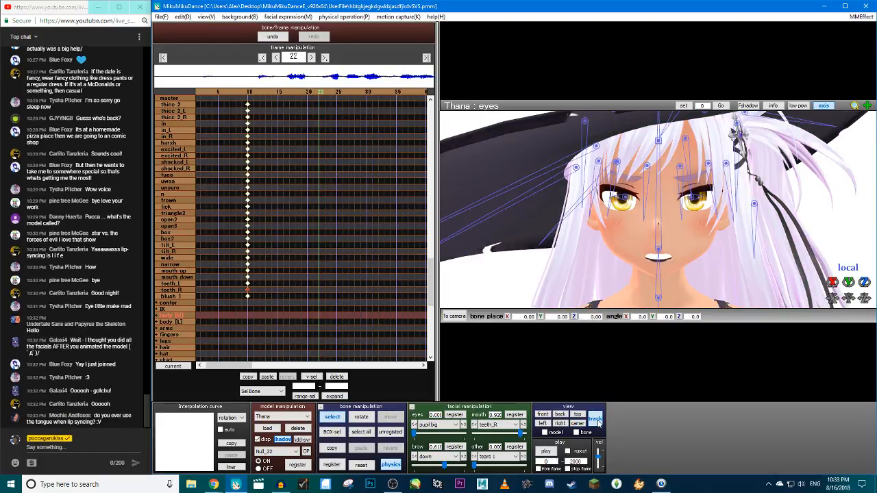
key("c")
key("c")
Collapse the Facial group in the timeline
left_click_drag(430, 283, 360, 110)
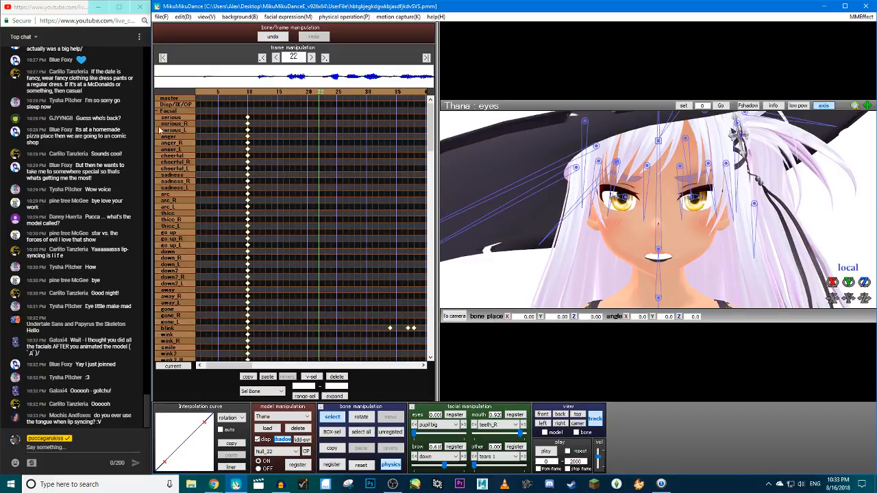
left_click(157, 114)
right_click_drag(850, 196, 766, 194)
left_click(321, 93)
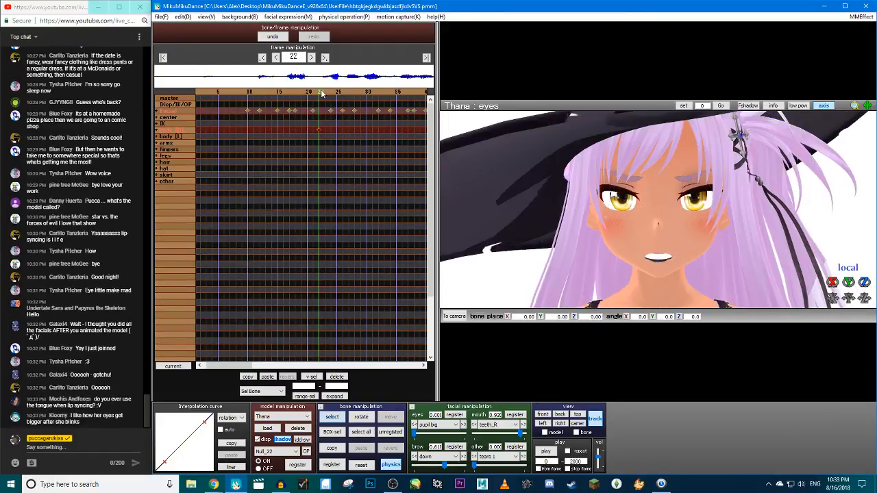
Rotate the eyes bone to a Y angle of 1.1 and register it on frame 24
key("Right")
key("Right")
key("Right")
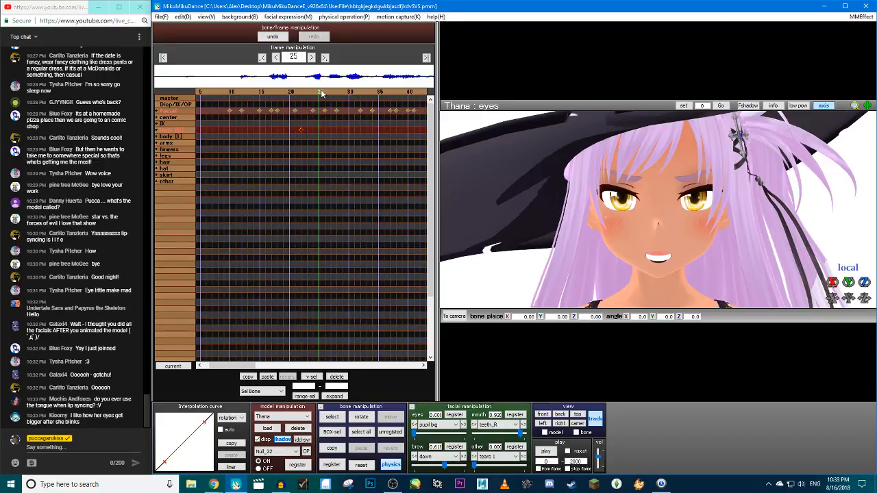
key("c")
key("c")
key("Left")
left_click_drag(848, 282, 850, 282)
left_click(281, 35)
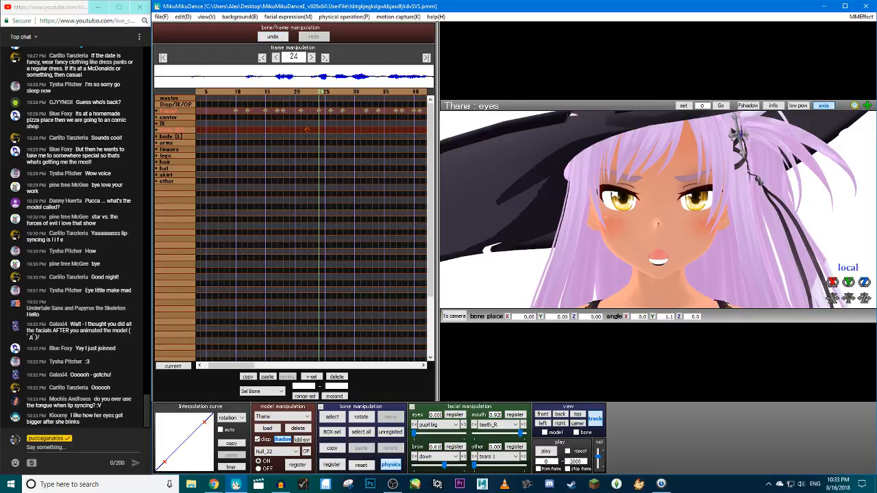
Register the eyes bone at the same 1.1 Y angle on frame 30 and advance to frame 32
key("Right")
key("Right")
key("Right")
key("Right")
key("Right")
key("Right")
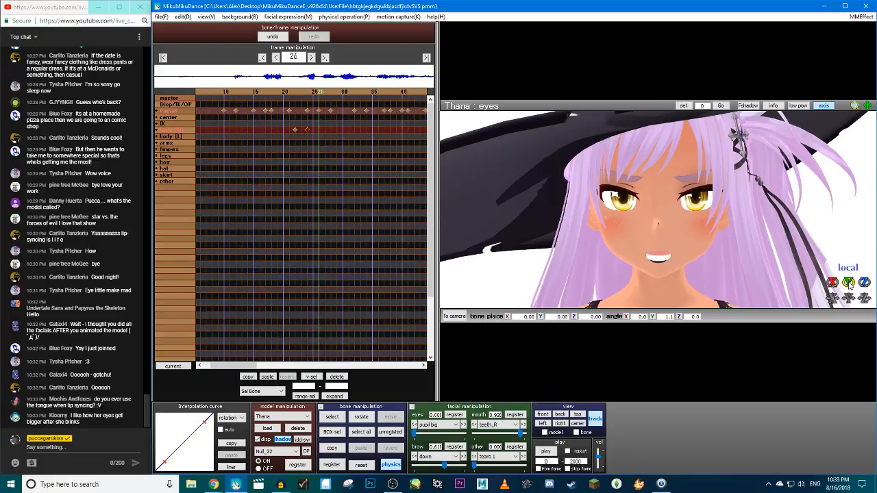
key("Right")
key("Right")
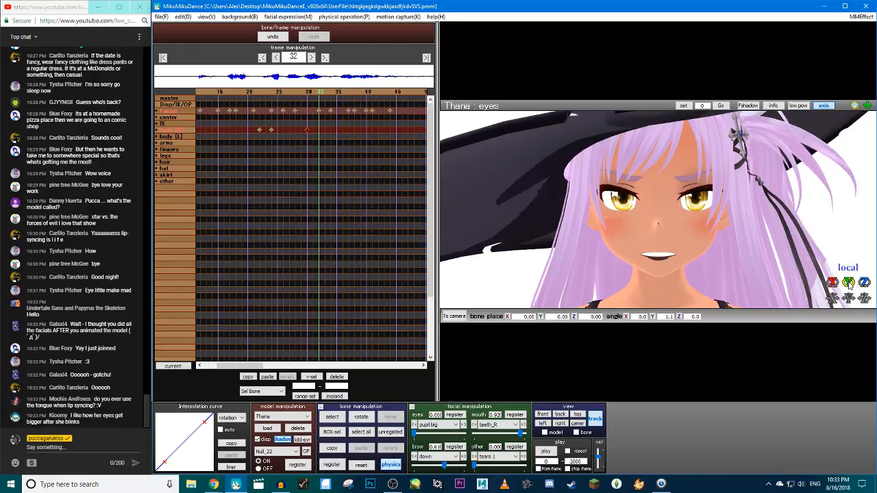
Rotate the eyes bone back to a Y angle of 0.0 and register it on frame 32
left_click_drag(850, 282, 848, 282)
key("Right")
key("Right")
key("Right")
key("Right")
key("Right")
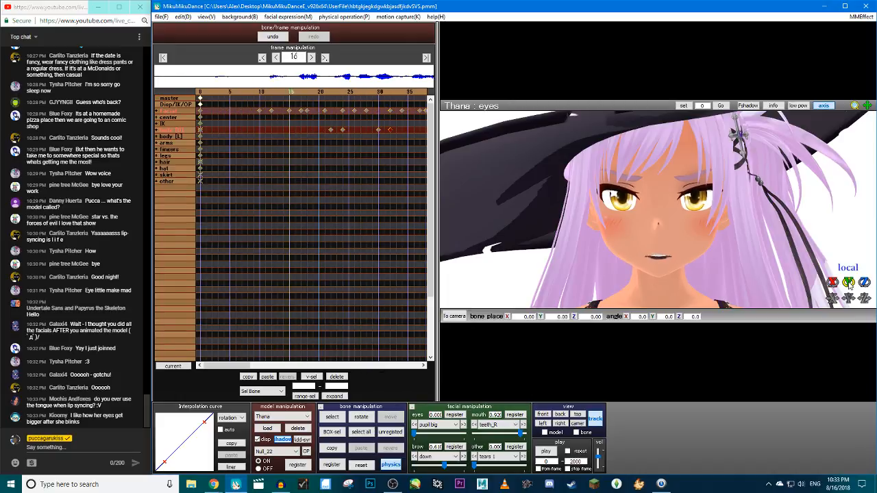
Step through to frame 47 and play back the animation to check the eye movement
key("Right")
key("Right")
key("Right")
key("Right")
key("Right")
key("Right")
key("Right")
key("Right")
key("Right")
key("Right")
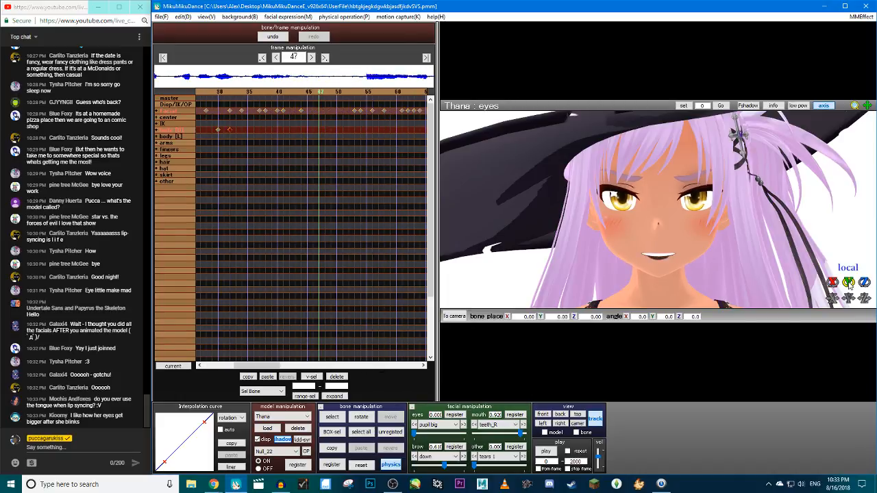
left_click(545, 453)
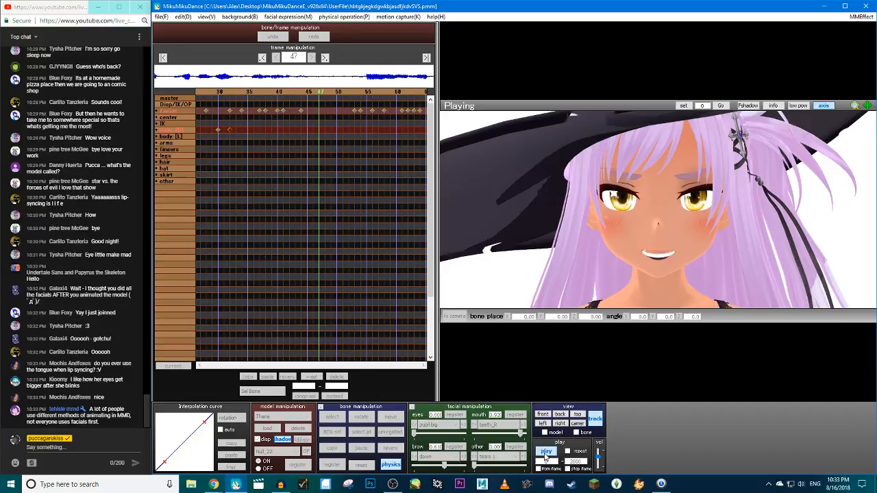
left_click(545, 453)
Register the eyes bone unrotated on frame 6
left_click(237, 91)
left_click(237, 92)
left_click(236, 91)
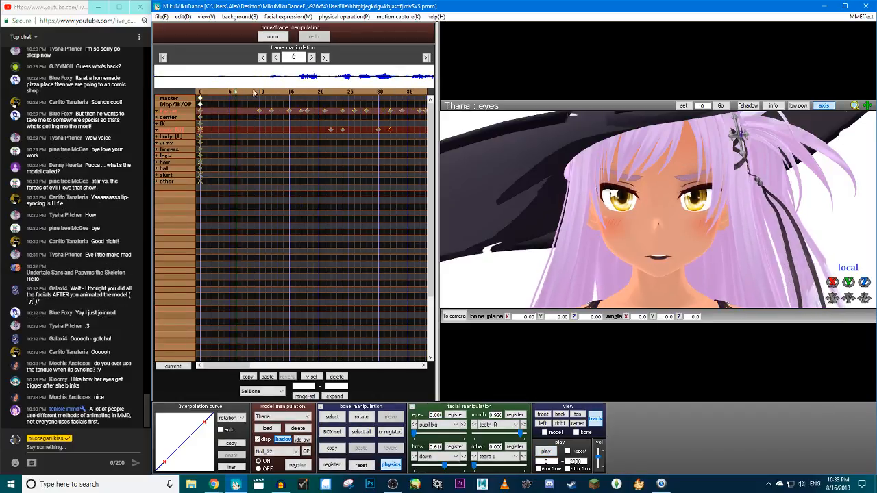
key("Return")
Rotate the eyes bone to an X angle of -1.1 and register it on frame 8
key("Right")
key("Right")
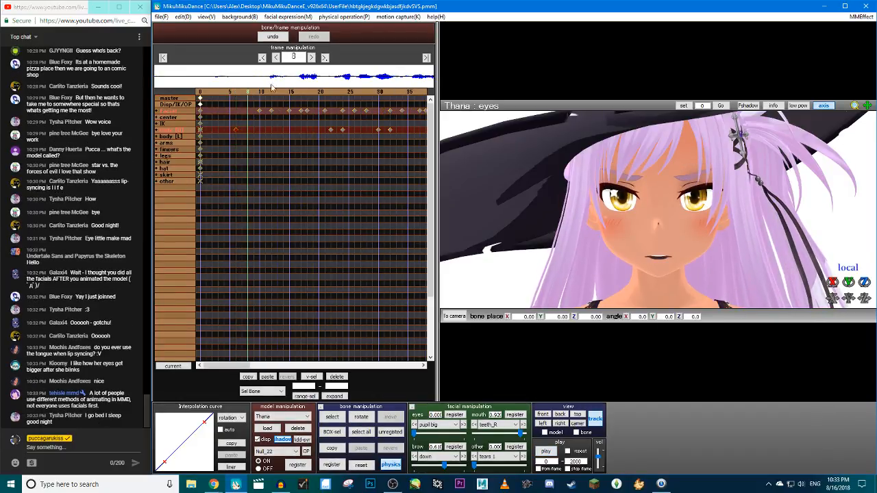
left_click_drag(832, 282, 832, 287)
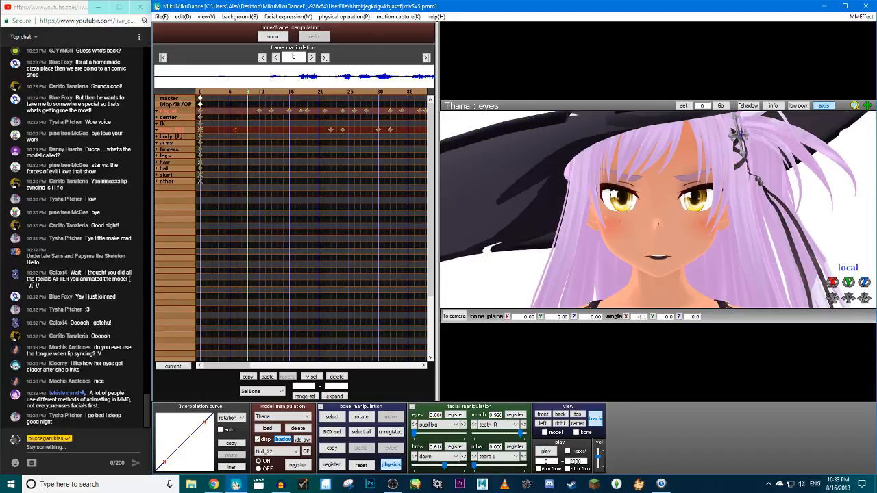
key("Return")
Step back and forth through the frames up to frame 22 to check the vertical eye movement
key("Left")
key("Left")
key("Left")
key("Left")
key("Left")
key("Left")
key("Right")
key("Right")
key("Right")
key("Right")
key("Right")
key("Right")
key("Right")
key("Right")
key("Right")
key("Right")
key("Right")
key("Right")
key("Right")
key("Right")
key("Right")
key("Right")
key("Right")
key("Right")
key("Right")
key("Right")
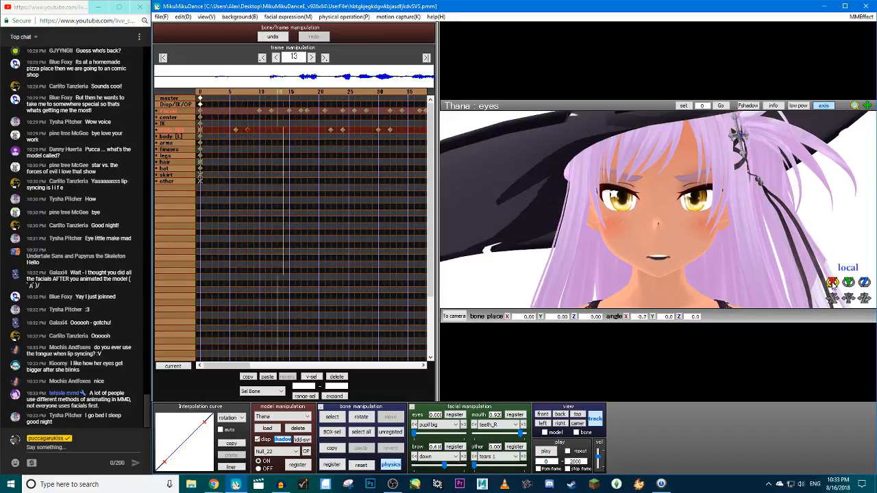
key("Left")
key("Left")
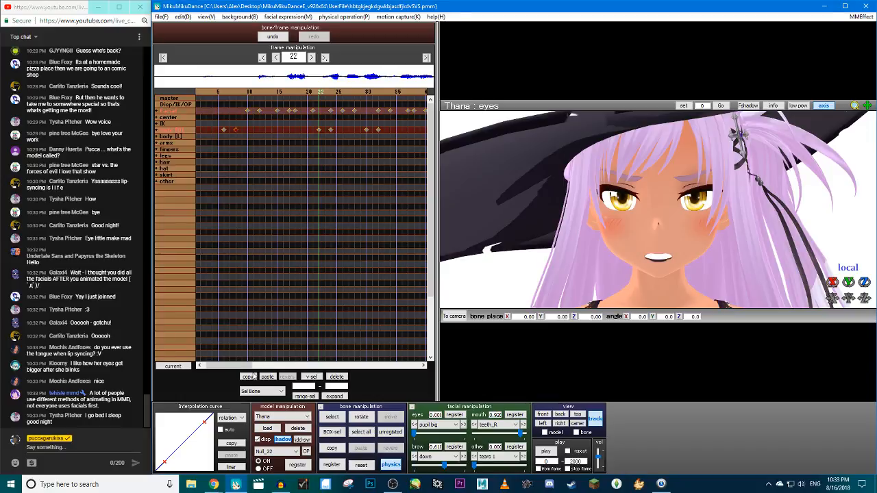
Move the eyes bone keyframes from frames 6 and 8 to frames 15 and 17 and play back the animation
left_click(251, 376)
left_click(267, 376)
left_click_drag(261, 174, 280, 137)
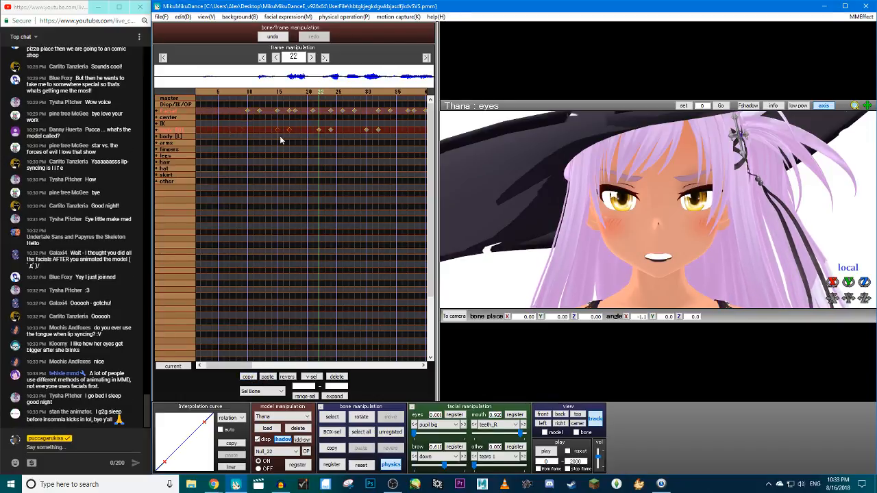
left_click(545, 454)
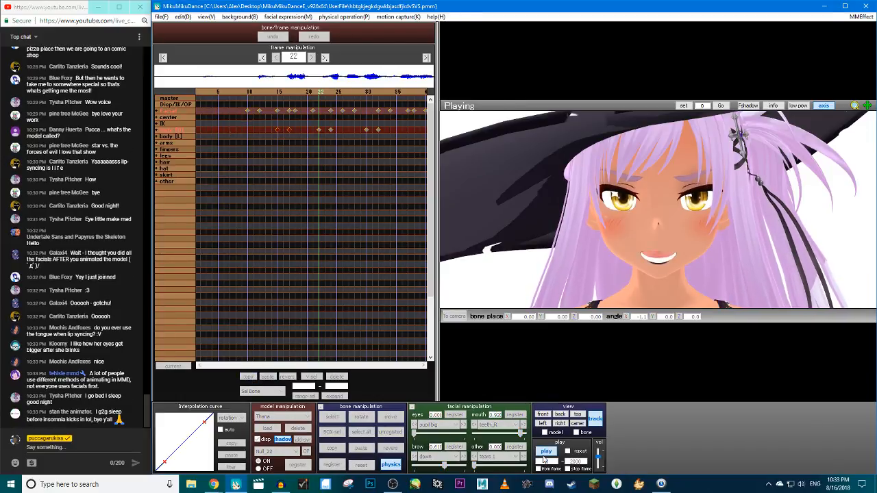
Stop the playback and move the eyes bone keyframes from frames 30 and 32 to frames 29 and 31
left_click(544, 454)
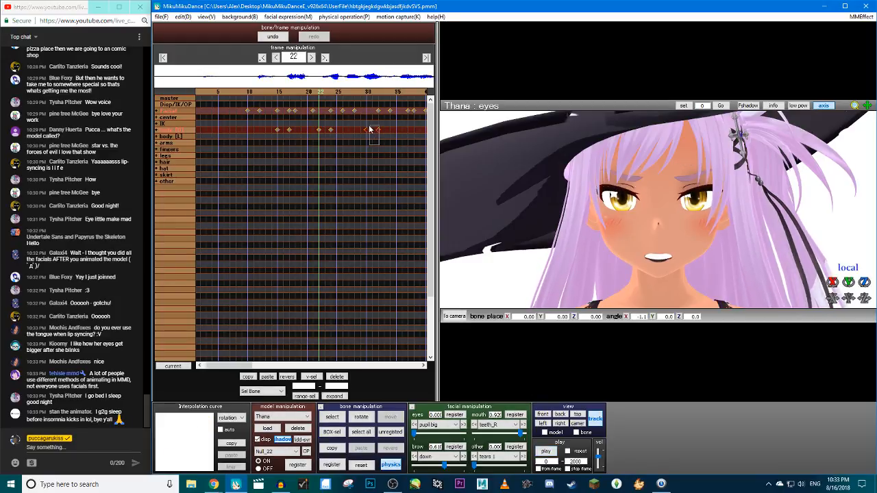
mouse_move(368, 125)
left_mouse_down()
mouse_move(358, 125)
mouse_move(382, 133)
left_mouse_up()
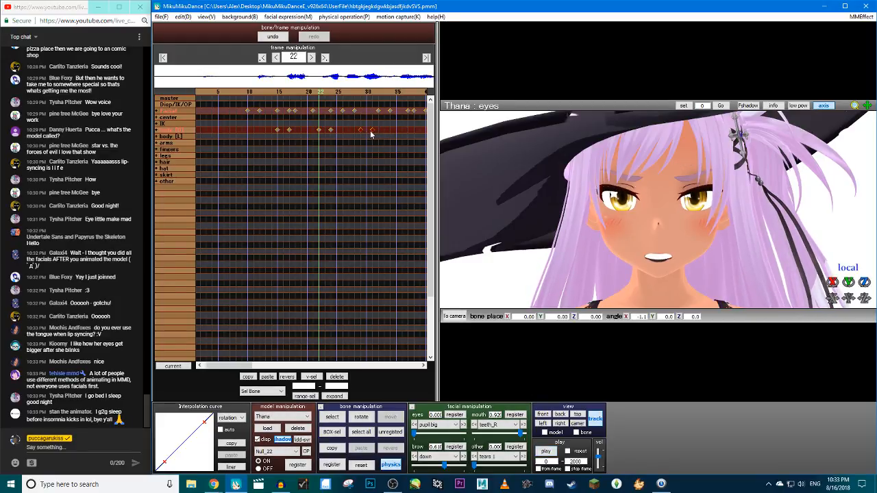
Step forward through the frames past frame 39 to check the blink and eye movement, and play back the animation
key("Right")
key("Right")
key("Right")
key("Right")
key("Right")
key("Right")
key("Right")
key("Right")
key("Right")
key("Right")
key("Right")
key("Right")
key("Right")
key("Right")
key("Right")
key("Right")
key("Right")
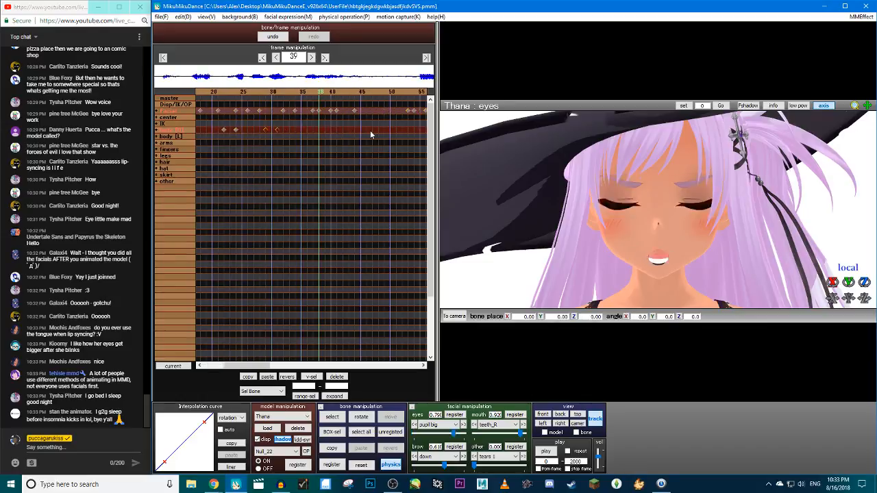
key("Right")
key("Right")
key("Right")
key("Right")
key("Right")
key("Right")
key("Right")
left_click(545, 451)
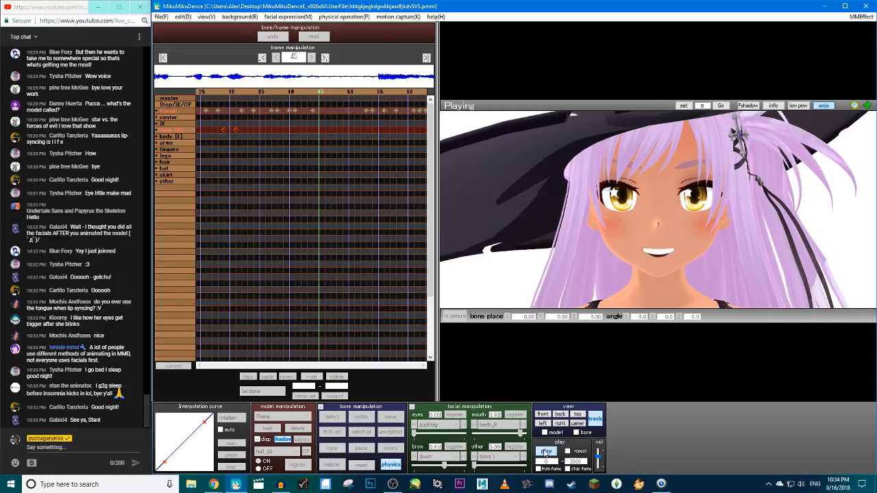
left_click(546, 451)
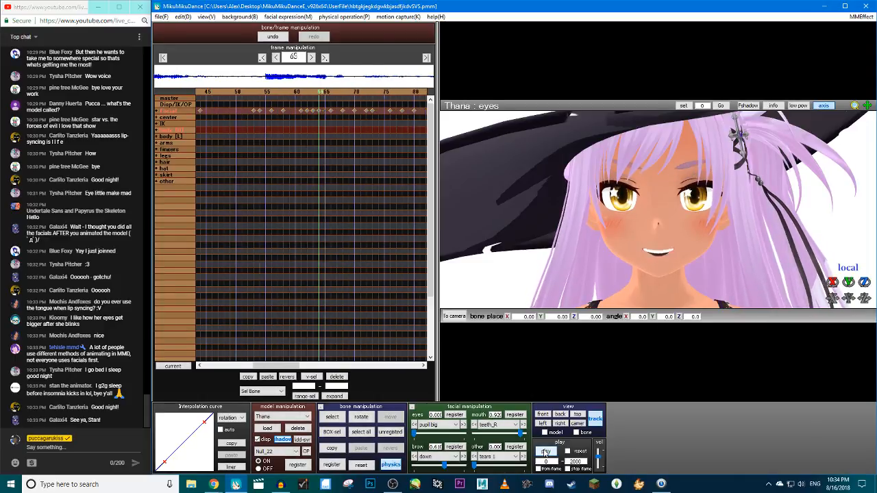
Step back and forth between about frames 41 and 80 to examine the eye and mouth expressions
key("Left")
key("Left")
key("Left")
key("Left")
key("Left")
key("Left")
key("Left")
key("Left")
key("Left")
key("Left")
key("Left")
key("Left")
key("Left")
key("Left")
key("Left")
key("Left")
key("Left")
key("Left")
key("Left")
key("Left")
key("Right")
key("Right")
key("Right")
key("Right")
key("Right")
key("Right")
key("Right")
key("Right")
key("Right")
key("Right")
key("Right")
key("Right")
key("Right")
key("Right")
key("Right")
key("Right")
key("Right")
key("Right")
key("Right")
key("Right")
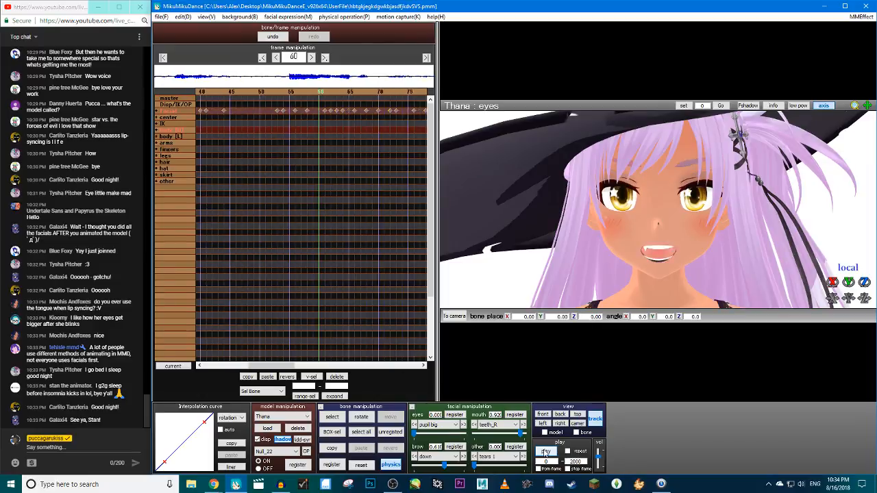
key("Right")
key("Right")
key("Right")
key("Right")
key("Right")
key("Right")
key("Right")
key("Right")
key("Right")
key("Right")
key("Right")
key("Right")
key("Right")
key("Right")
key("Right")
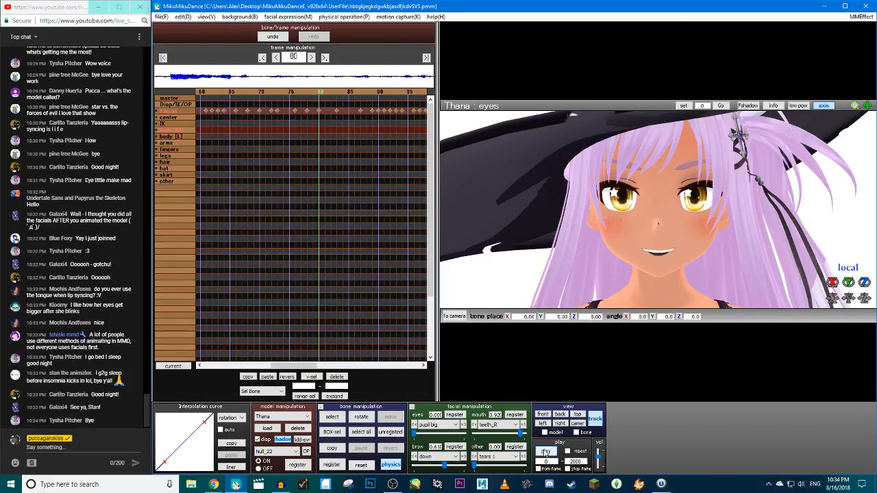
key("Left")
key("Left")
key("Left")
key("Left")
key("Left")
key("Left")
key("Left")
key("Left")
key("Left")
key("Left")
key("Left")
key("Left")
key("Left")
key("Left")
key("Left")
key("Left")
key("Left")
key("Left")
key("Left")
key("Left")
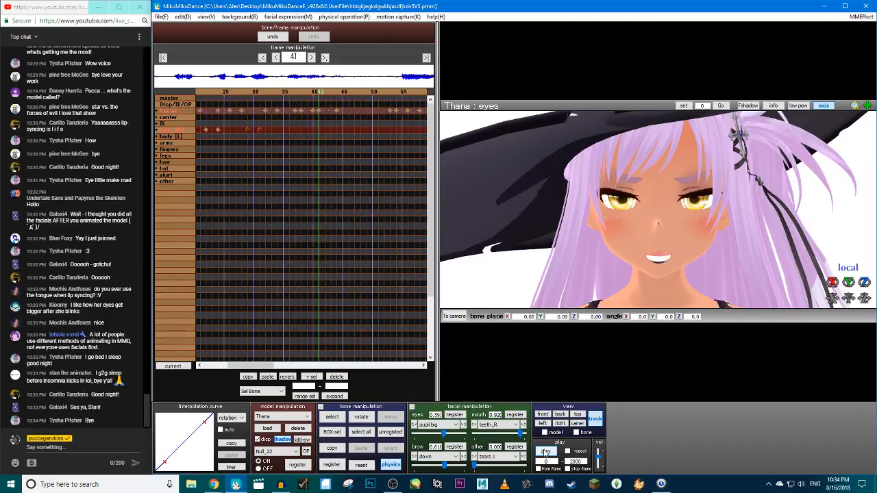
key("Right")
key("Right")
key("Right")
key("Right")
key("Right")
key("Right")
key("Right")
key("Right")
key("Right")
key("Right")
key("Right")
key("Right")
key("Right")
key("Right")
key("Right")
key("Right")
key("Right")
key("Right")
key("Right")
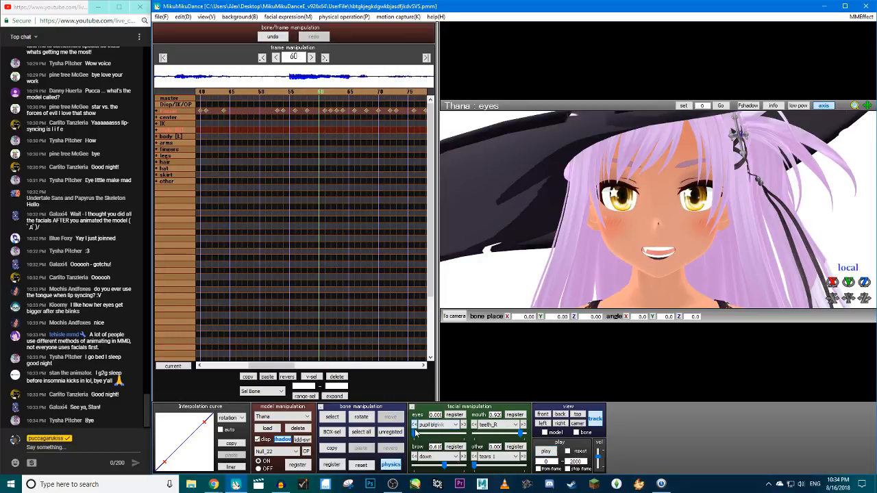
Register the pupil shrink eye morph at 0 on frame 55
key("Left")
key("Left")
key("Left")
key("Left")
key("Left")
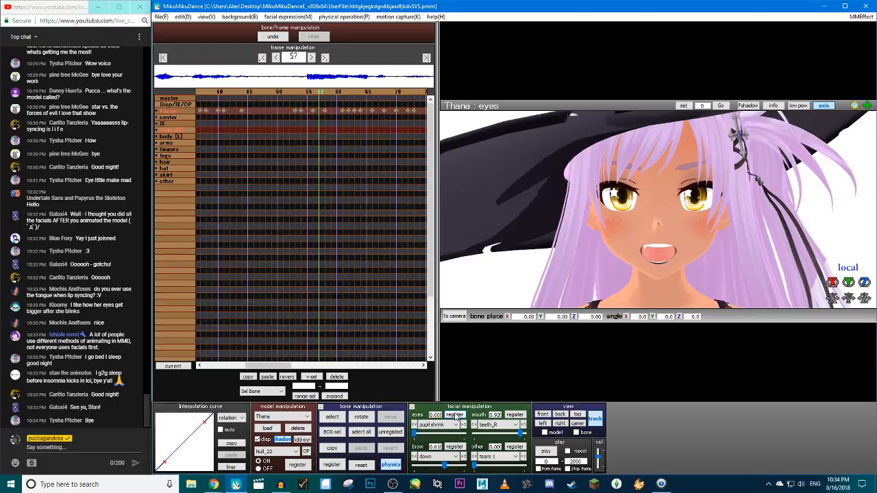
left_click(455, 415)
Set the pupil shrink morph to 0.140 and register it on frame 58
key("Right")
key("Right")
key("Right")
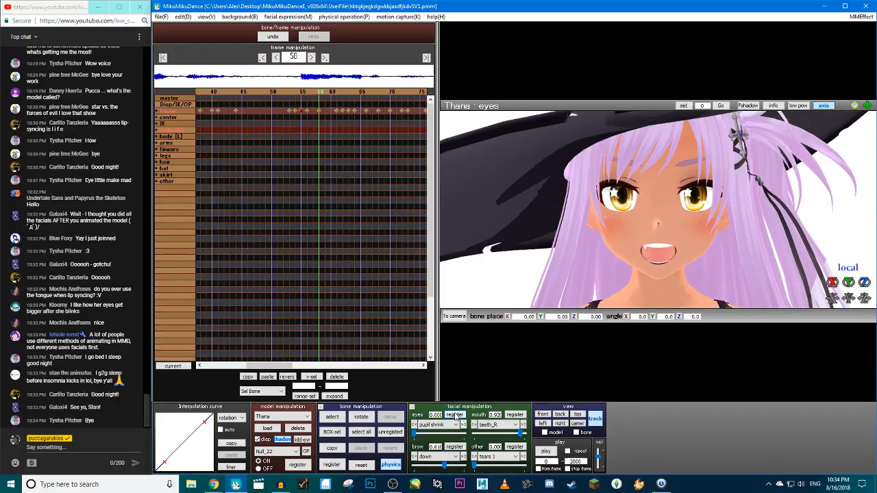
left_click_drag(414, 434, 421, 440)
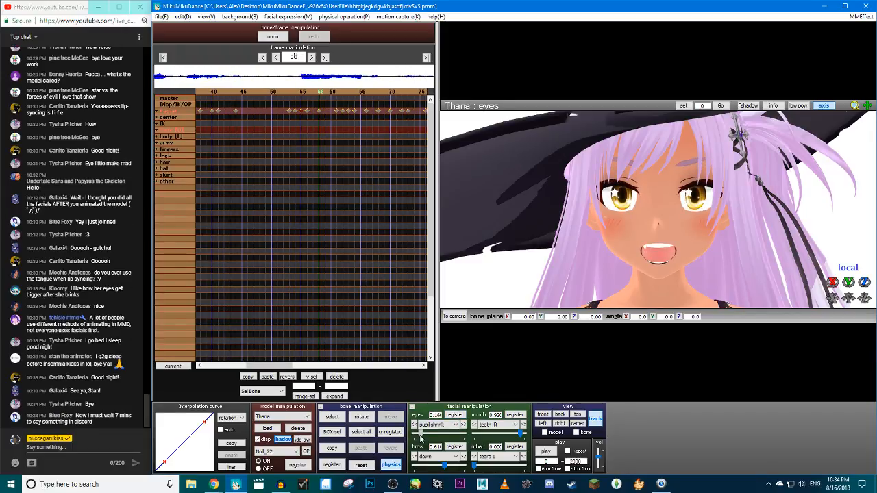
left_click(453, 416)
Register the pupil shrink morph at 0.050 on frame 62 and play back the animation
key("Right")
key("Right")
key("Right")
key("Right")
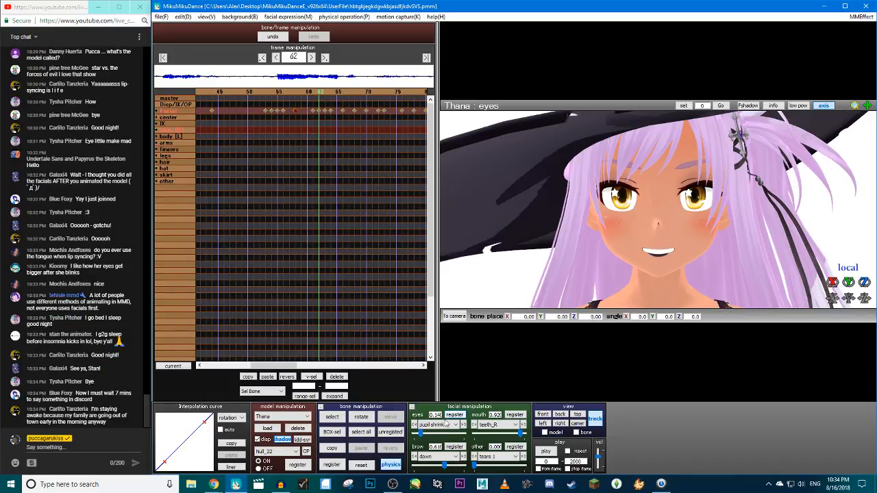
left_click_drag(420, 438, 415, 439)
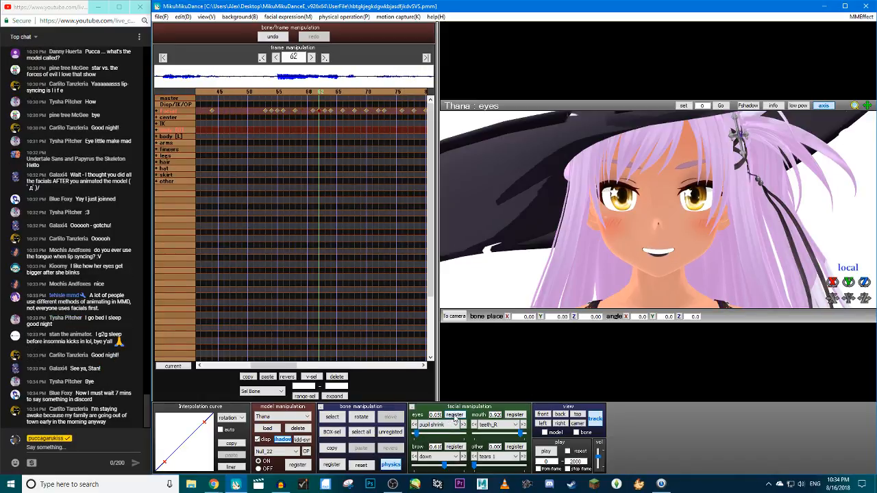
left_click(554, 452)
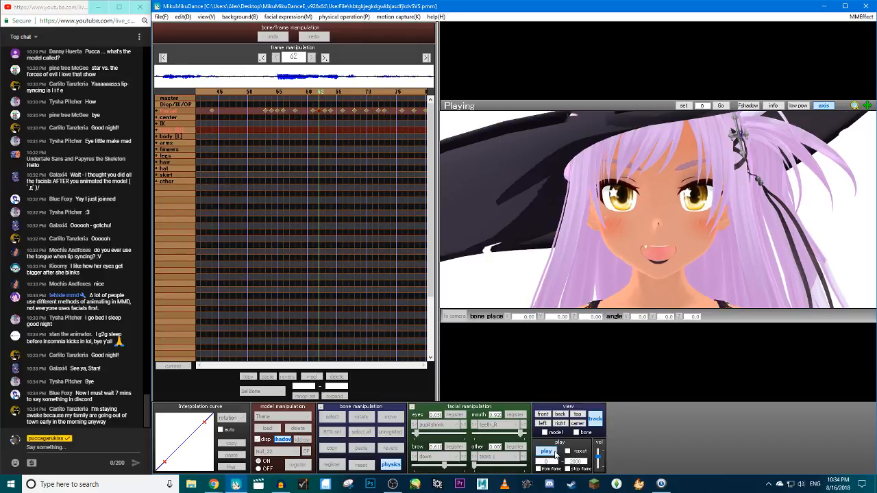
left_click(556, 452)
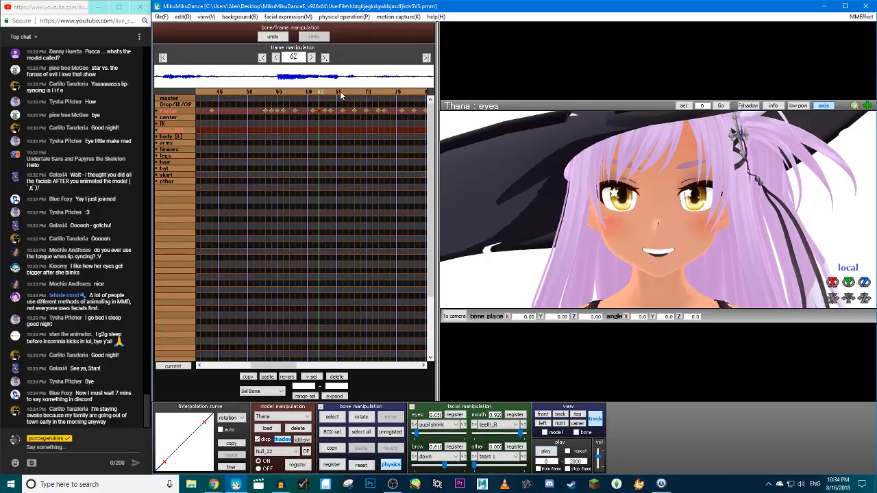
Register the pupil shrink morph at 0.050 on frame 120
left_click(289, 93)
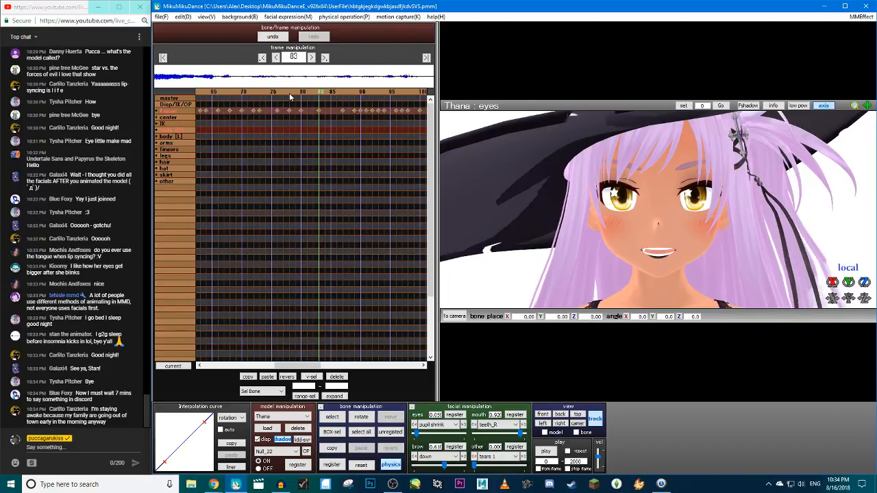
left_click(335, 92)
left_click(336, 92)
mouse_move(337, 94)
left_mouse_down()
mouse_move(311, 90)
mouse_move(326, 92)
left_mouse_up()
left_click(454, 416)
Set the pupil shrink morph to 0, register it on frame 124, and play back the animation
key("Right")
key("Right")
key("Right")
key("Right")
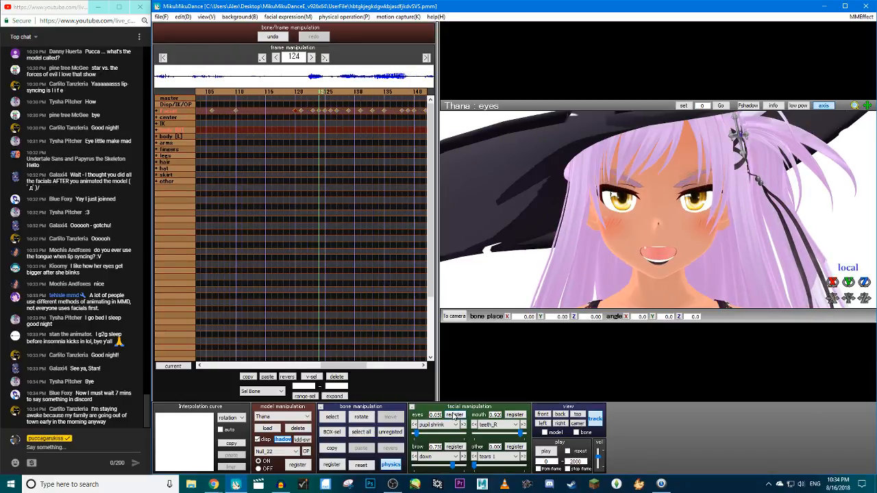
left_click_drag(417, 435, 413, 434)
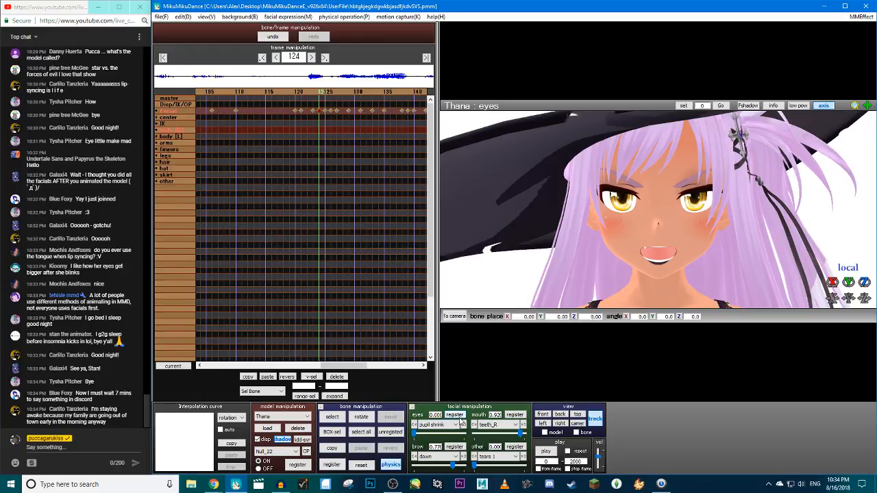
left_click(546, 451)
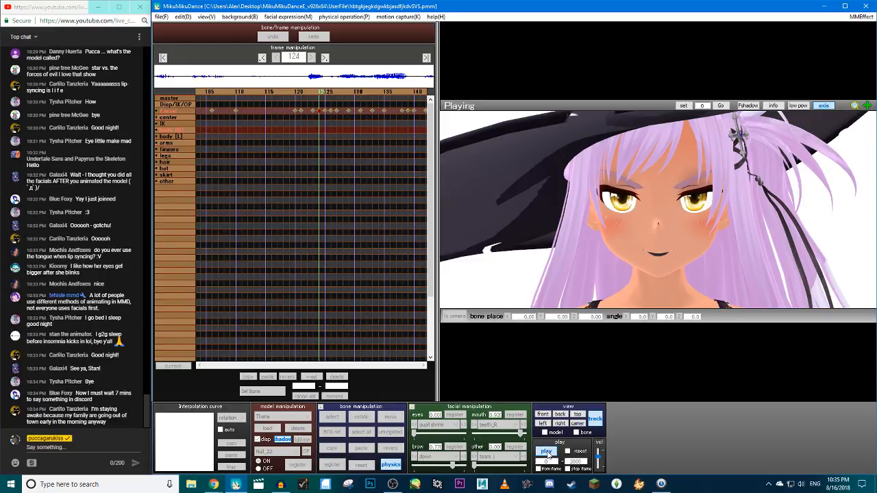
left_click(546, 453)
Try the narrow and scared mouth morphs at 1.000 on frame 124
left_click(507, 425)
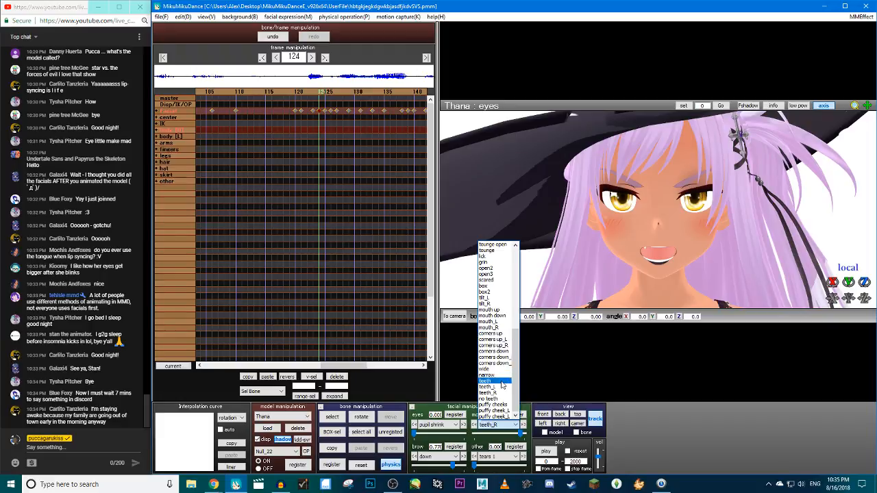
left_click(486, 375)
left_click_drag(474, 434, 510, 434)
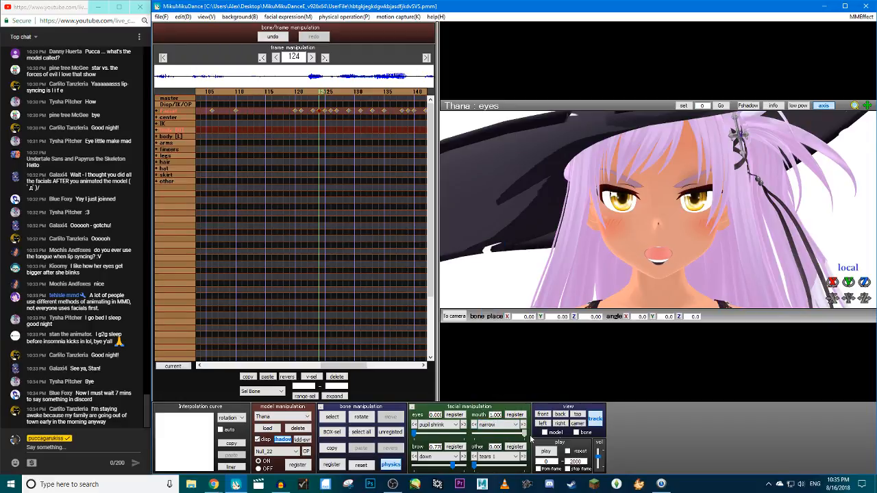
left_click(498, 425)
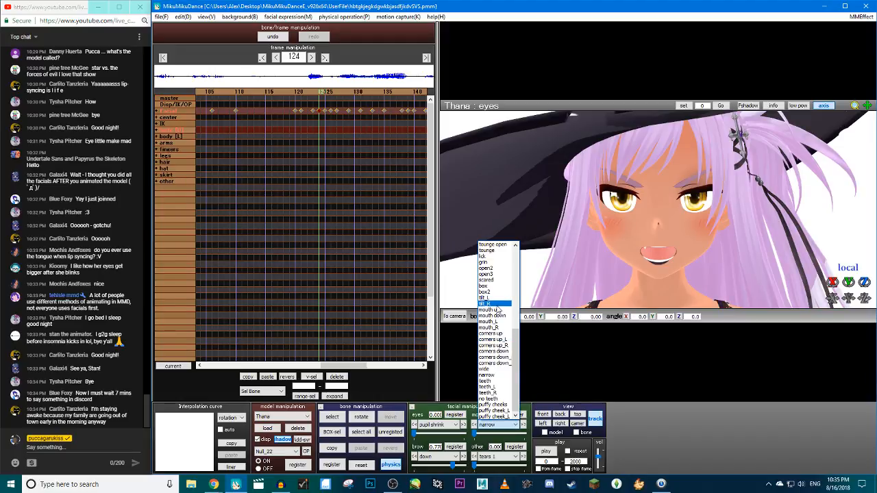
left_click(486, 280)
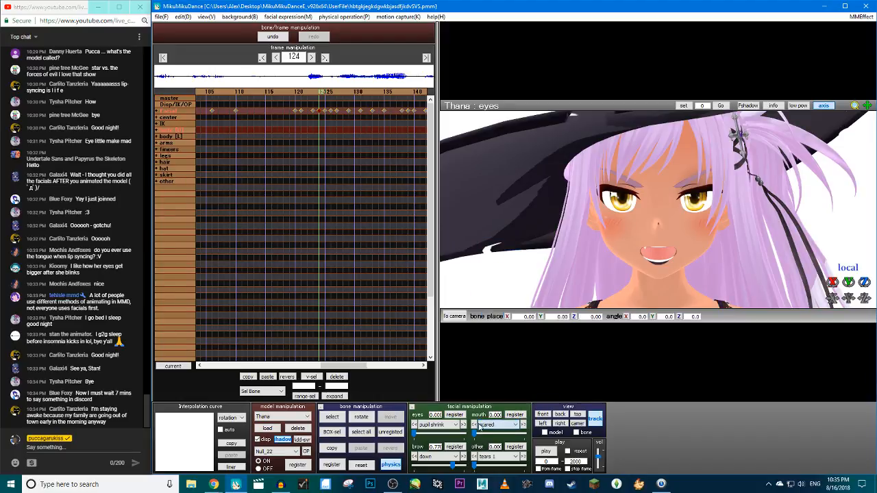
left_click_drag(483, 436, 531, 433)
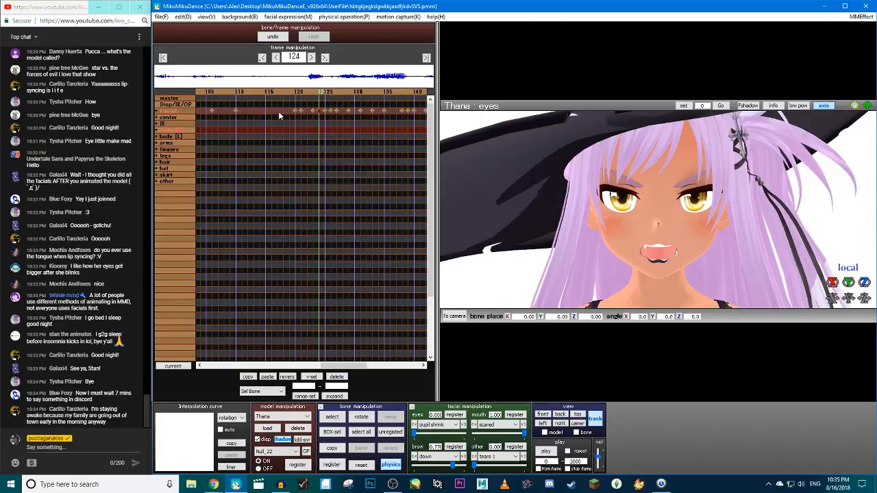
Key the scared mouth morph at 0 on frame 10, and register it at 0 on frame 17
left_click(162, 57)
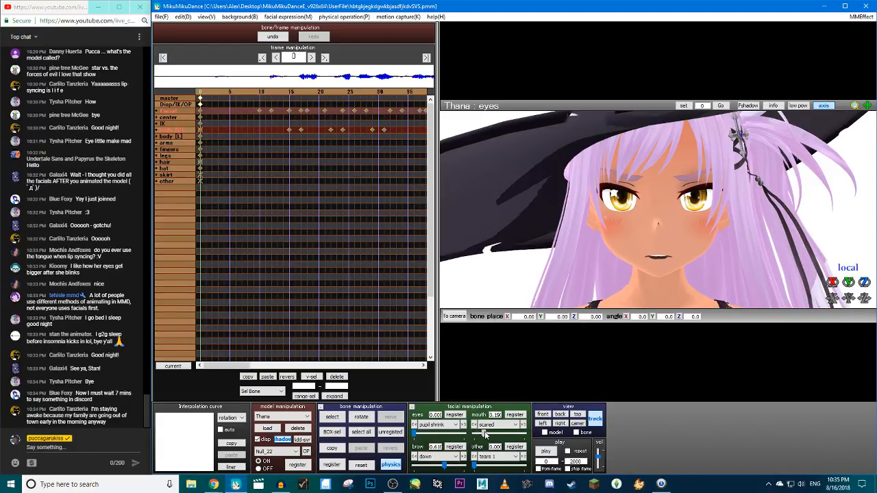
left_click(261, 94)
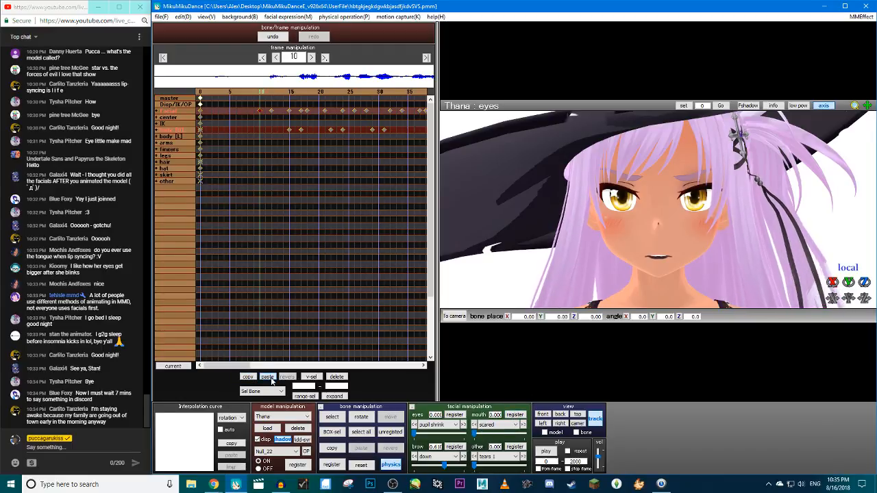
key("Right")
key("Right")
key("Right")
key("Right")
key("Right")
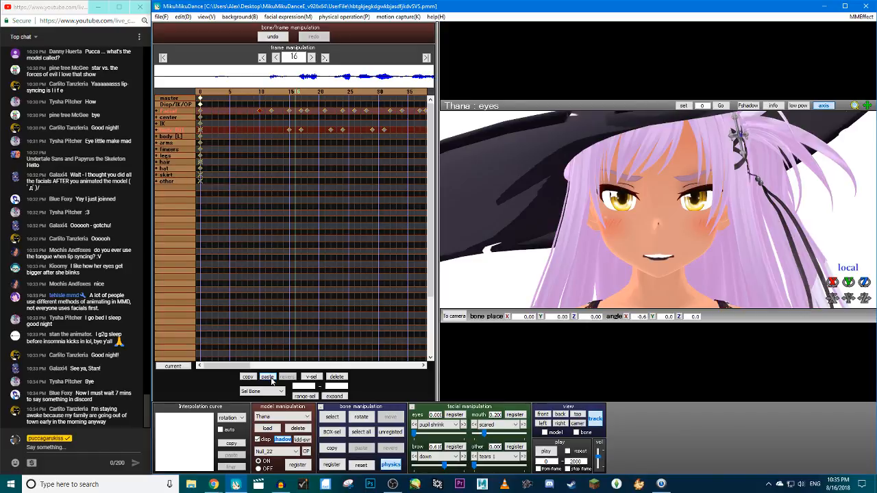
key("Right")
left_click_drag(484, 434, 453, 434)
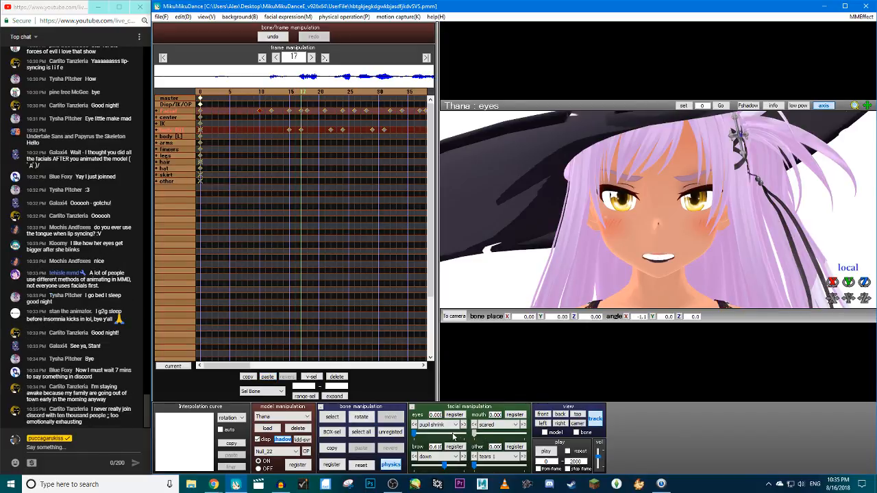
left_click(513, 416)
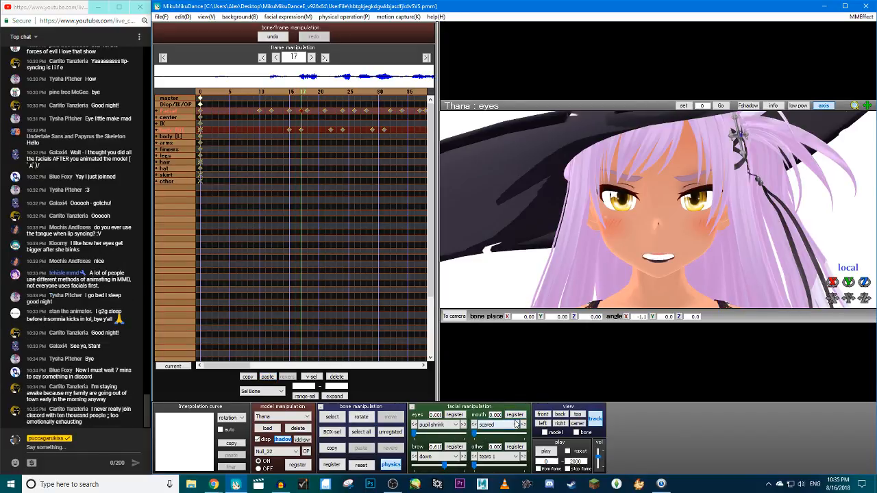
Try the tilt_L mouth morph at 0.780 on frame 44
key("Right")
key("Right")
key("Right")
key("Right")
key("Right")
key("Right")
key("Right")
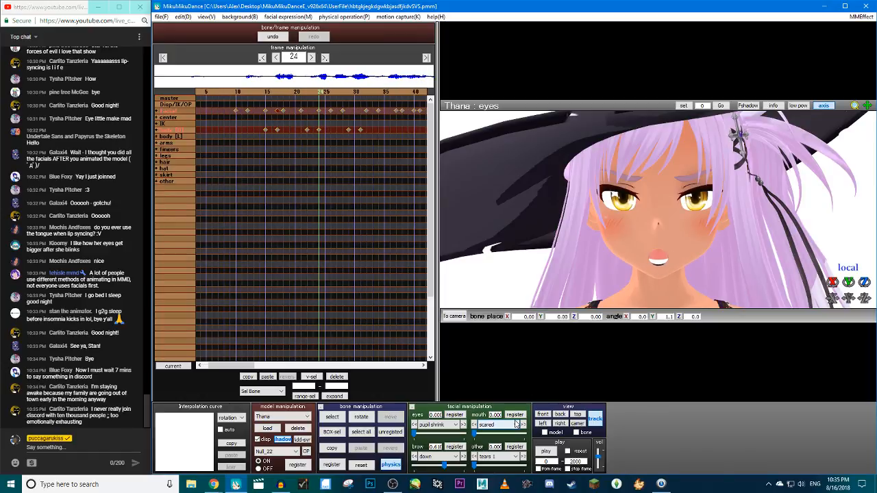
key("Right")
key("Right")
key("Right")
key("Right")
key("Right")
key("Right")
key("Right")
key("Right")
key("Right")
key("Right")
key("Right")
key("Right")
key("Right")
key("Right")
key("Right")
key("Right")
key("Right")
key("Right")
key("Right")
key("Right")
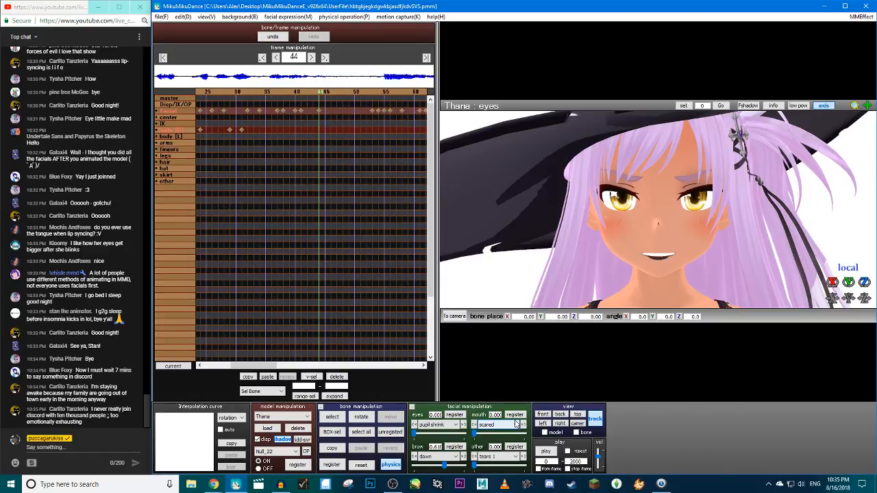
left_click(516, 424)
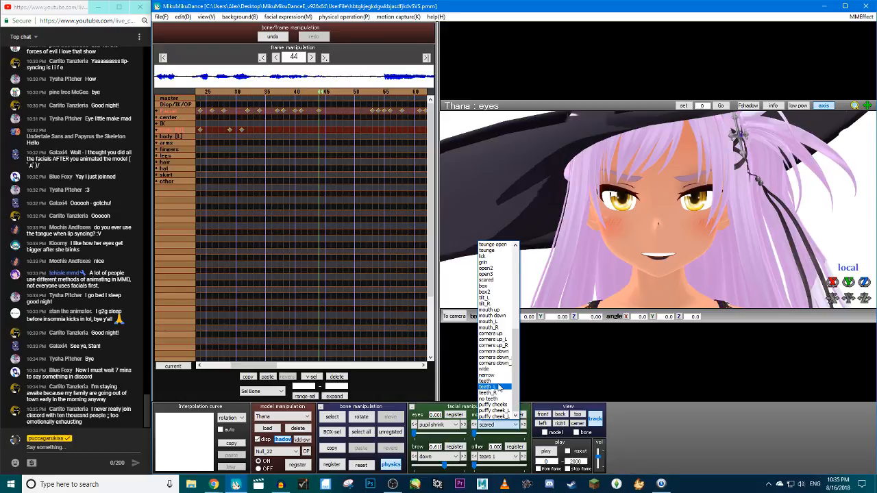
left_click(488, 303)
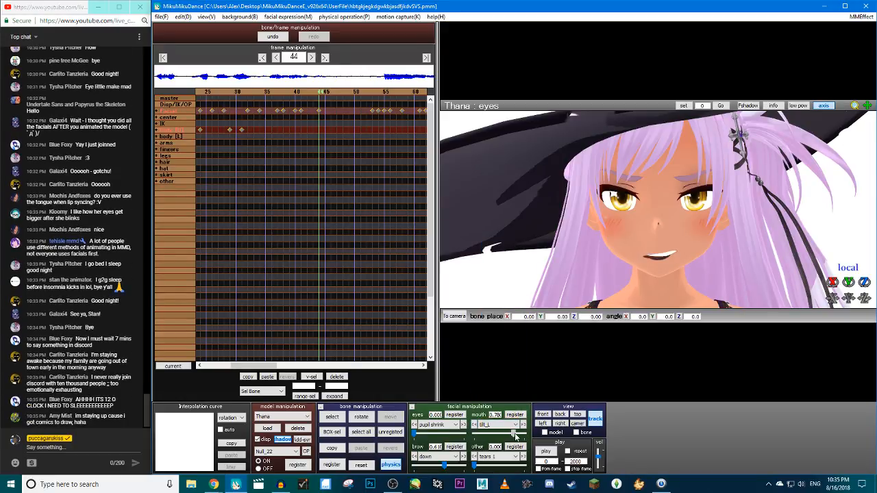
Register the tilt_L mouth morph at 0 on frame 120
key("Right")
key("Right")
key("Right")
key("Right")
key("Right")
key("Right")
key("Right")
key("Right")
key("Right")
key("Right")
key("Right")
key("Right")
key("Right")
key("Right")
key("Right")
key("Right")
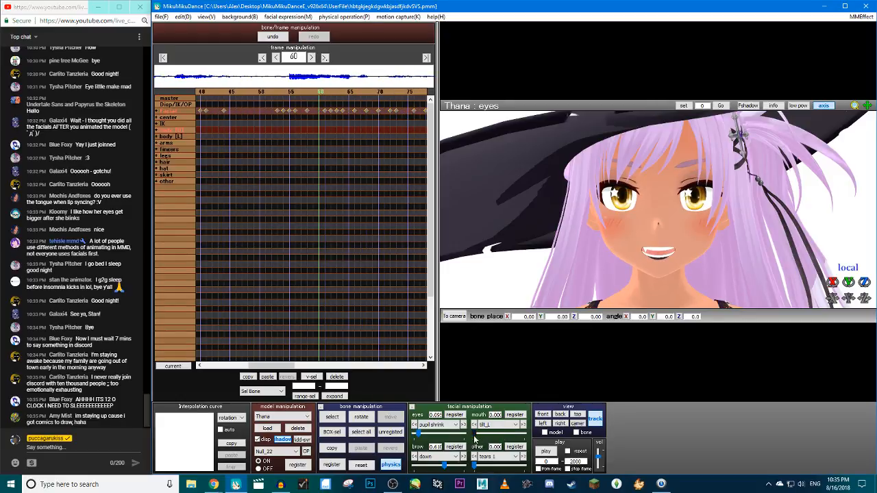
mouse_move(474, 439)
left_mouse_down()
mouse_move(499, 440)
mouse_move(474, 440)
left_mouse_up()
key("Right")
key("Right")
key("Right")
key("Right")
key("Right")
key("Right")
key("Right")
key("Right")
key("Right")
key("Right")
key("Right")
key("Right")
key("Right")
key("Right")
key("Right")
key("Right")
key("Right")
key("Right")
key("Right")
key("Right")
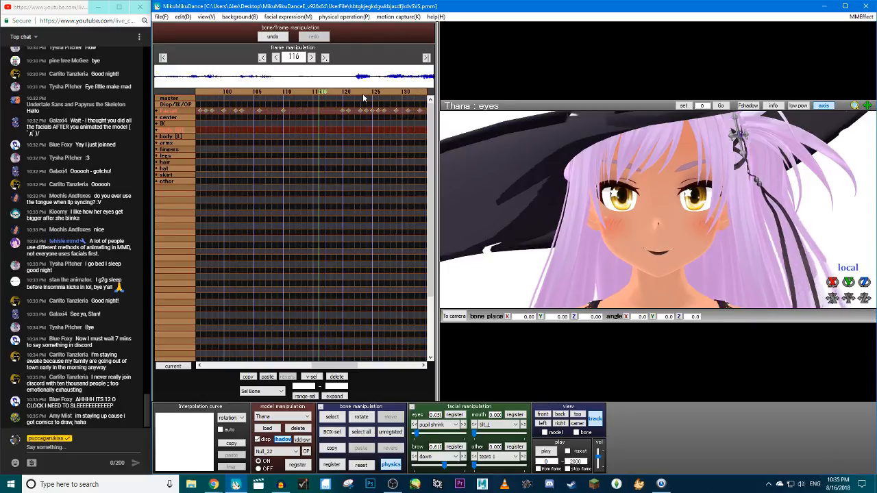
key("Right")
key("Right")
key("Right")
key("Right")
left_click(522, 416)
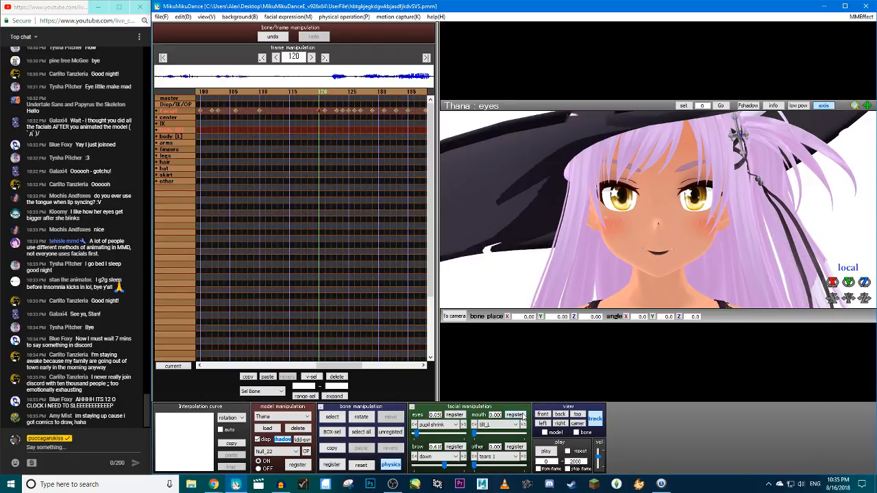
Register the tilt_R mouth morph at 0.680 on frame 124 and at 0 on frame 120
key("Right")
key("Right")
key("Right")
key("Right")
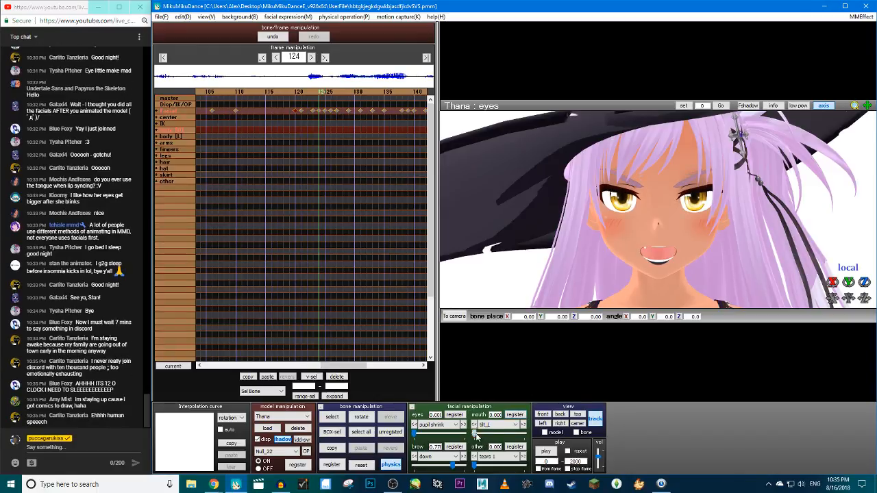
scroll(507, 426, "down", 1)
left_click_drag(475, 436, 509, 437)
left_click(298, 95)
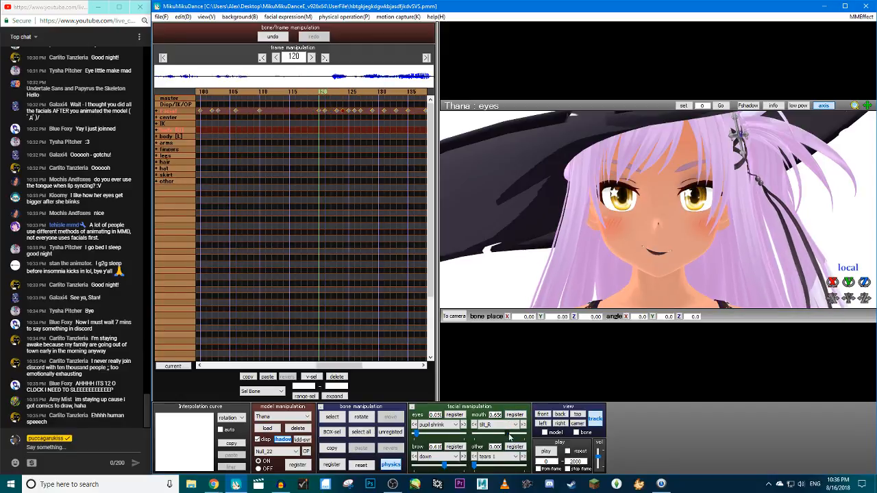
left_click_drag(486, 434, 472, 434)
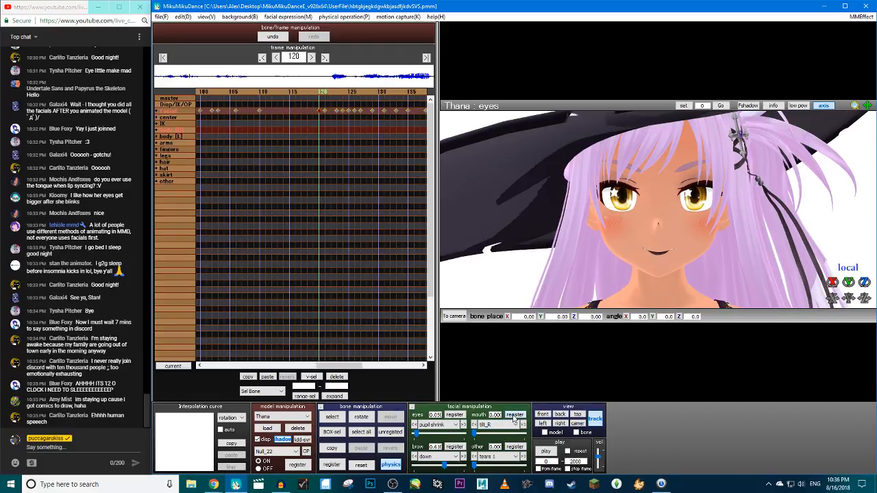
Examine the tilted mouth shapes frame by frame between frames 120 and 151
key("Right")
key("Right")
key("Right")
key("Right")
key("Right")
key("Right")
key("Right")
key("Right")
key("Right")
key("Right")
key("Right")
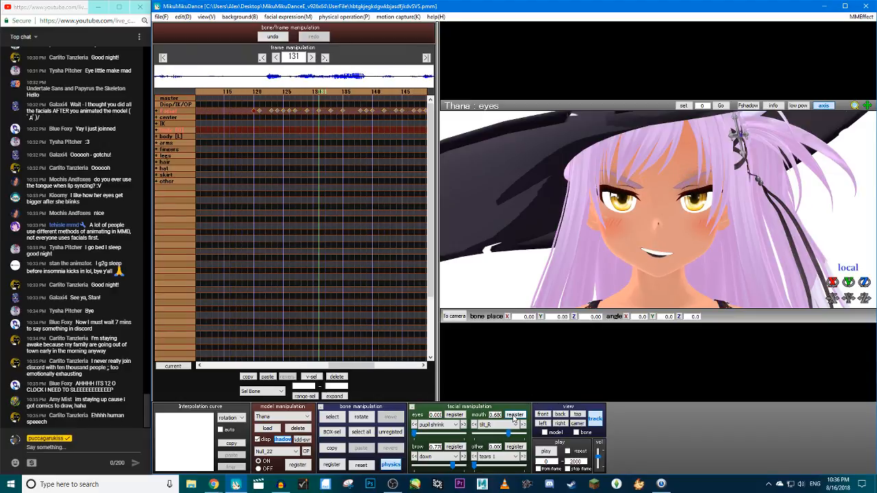
key("Right")
key("Right")
key("Right")
key("Right")
key("Right")
key("Right")
key("Right")
key("Right")
key("Right")
key("Right")
key("Right")
key("Right")
key("Right")
key("Right")
key("Right")
key("Right")
key("Right")
key("Right")
key("Right")
key("Right")
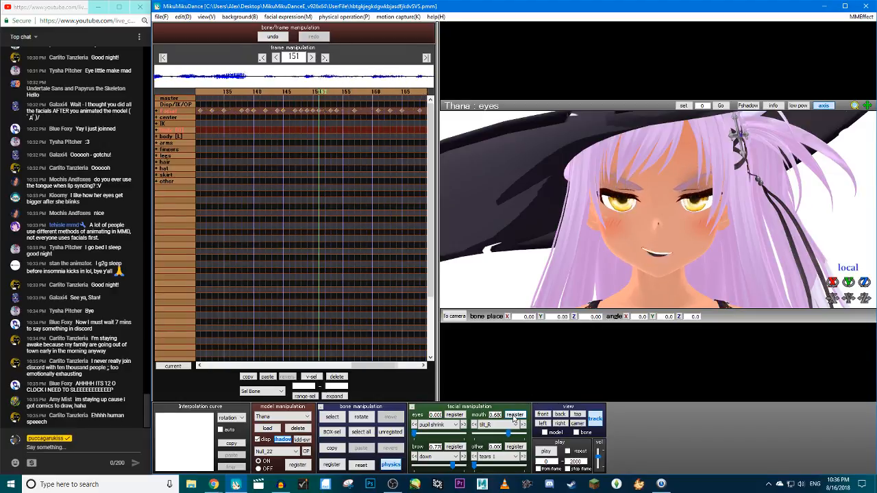
key("Left")
key("Left")
key("Left")
key("Left")
key("Left")
key("Left")
key("Left")
key("Left")
key("Left")
key("Left")
key("Left")
key("Left")
key("Left")
key("Left")
key("Left")
key("Left")
key("Left")
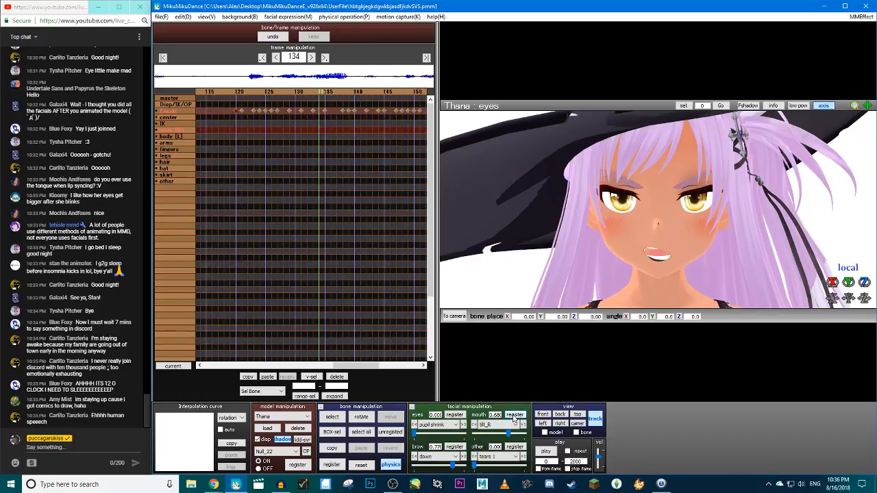
key("Right")
key("Right")
key("Right")
key("Right")
key("Right")
key("Right")
key("Right")
key("Right")
key("Right")
key("Right")
key("Left")
key("Left")
key("Left")
key("Left")
key("Left")
key("Left")
key("Left")
key("Left")
key("Left")
key("Left")
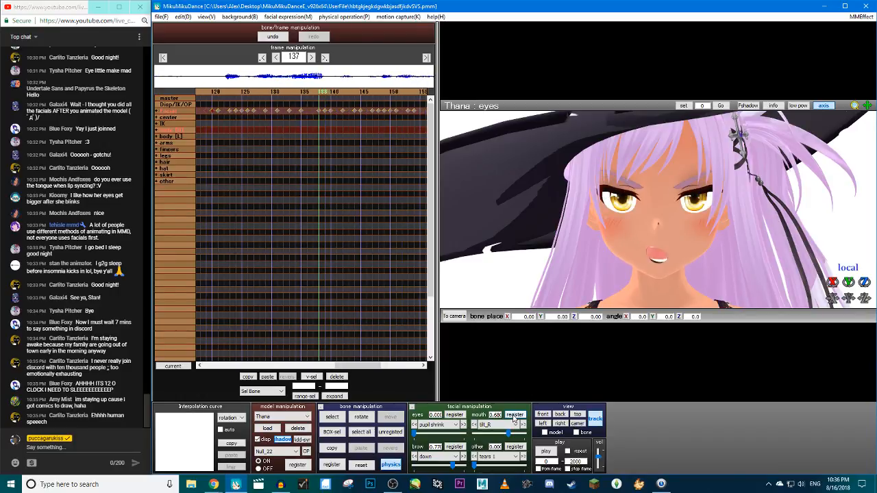
Register the tilt_R mouth morph at 0.680 on frame 133 and at 0 on frame 135
key("Right")
key("Right")
key("Right")
key("Right")
key("Right")
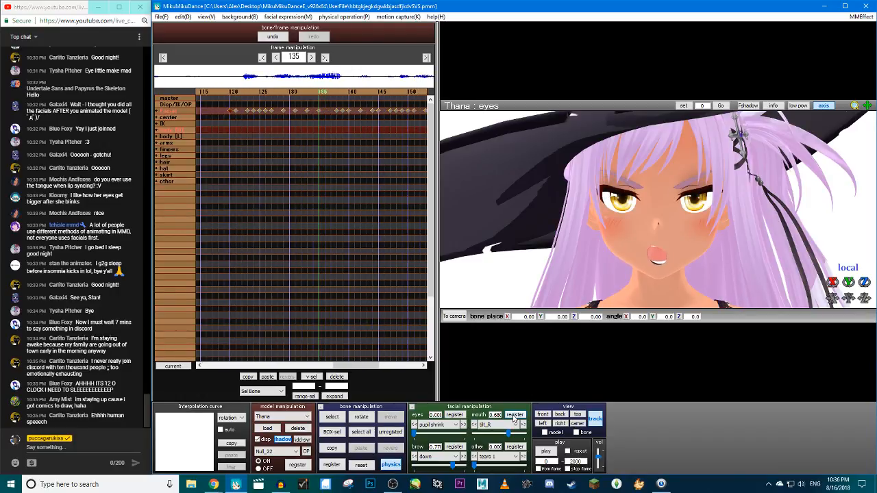
key("Left")
key("Left")
key("Left")
key("Left")
key("Left")
key("Left")
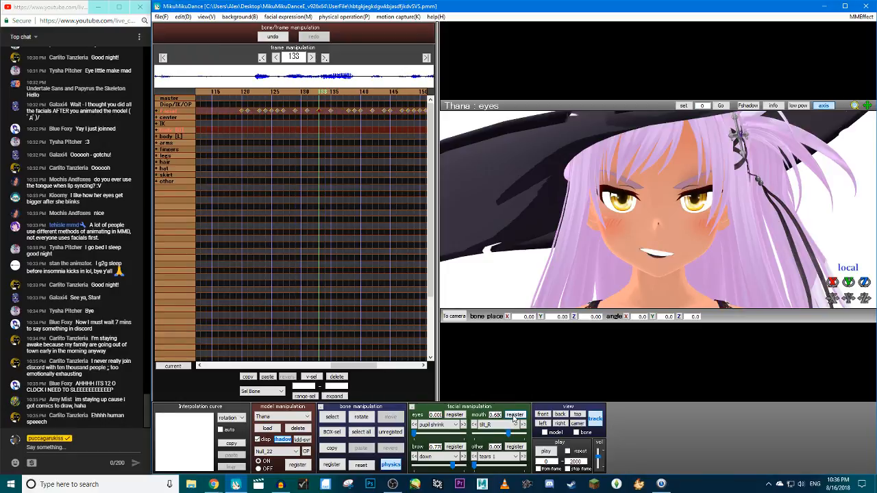
key("Right")
key("Right")
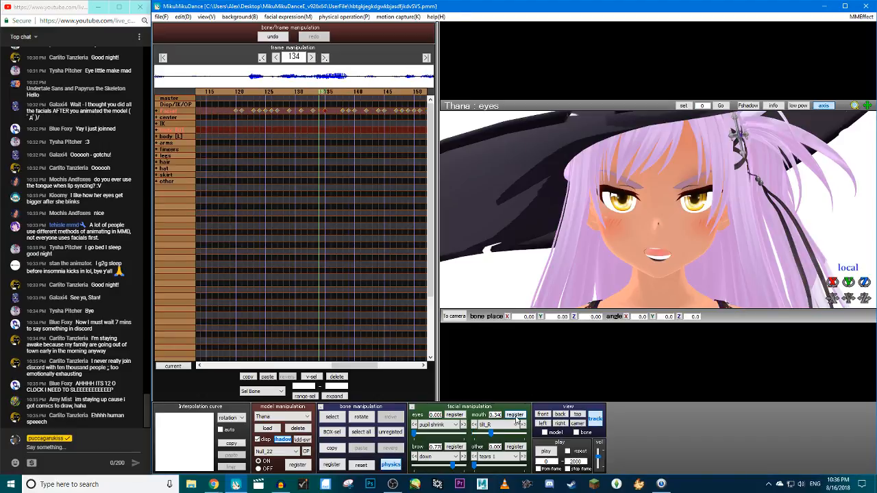
Examine the mouth movement frame by frame from frame 135 to 157 and play the animation back with its audio
key("Right")
key("Right")
key("Right")
key("Right")
key("Right")
key("Right")
key("Right")
key("Right")
key("Right")
key("Right")
key("Right")
key("Right")
key("Right")
key("Right")
key("Right")
key("Right")
key("Right")
key("Right")
key("Right")
key("Right")
key("Right")
key("Right")
key("Right")
key("Right")
key("Right")
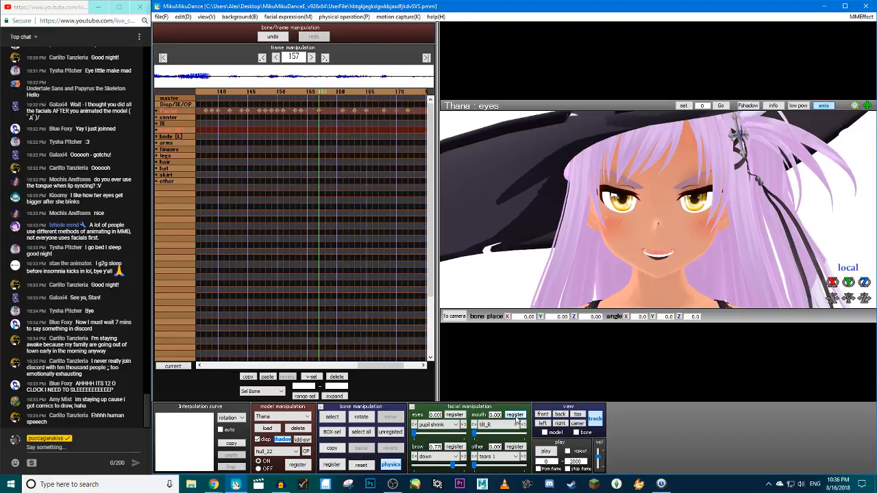
left_click(546, 451)
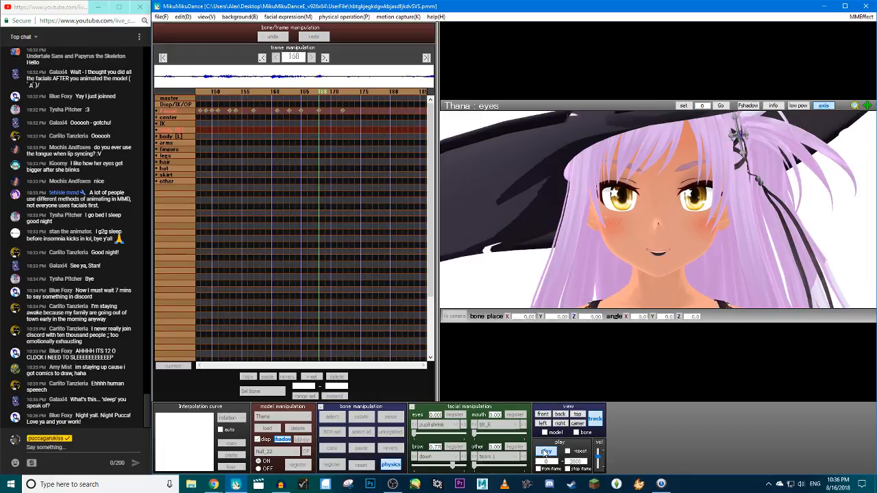
left_click(544, 452)
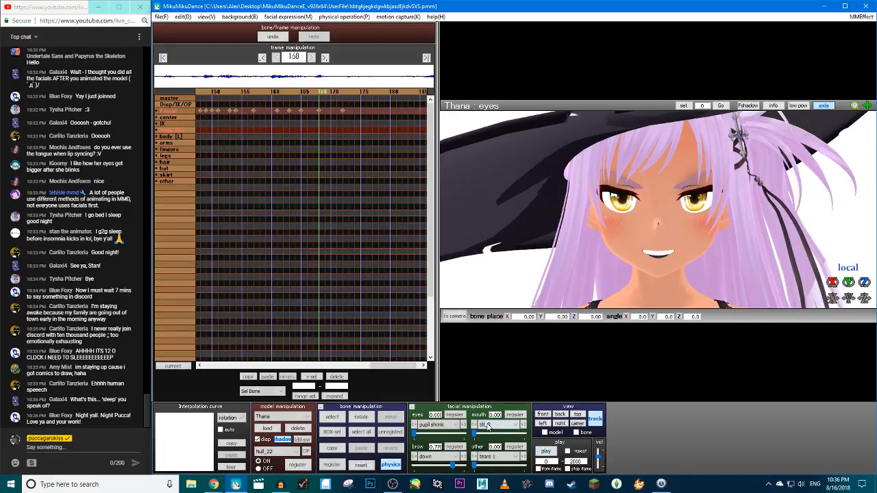
Choose the mouth_L morph and examine the mouth shapes from frame 168 back past frame 61 and forward to frame 103
left_click(495, 424)
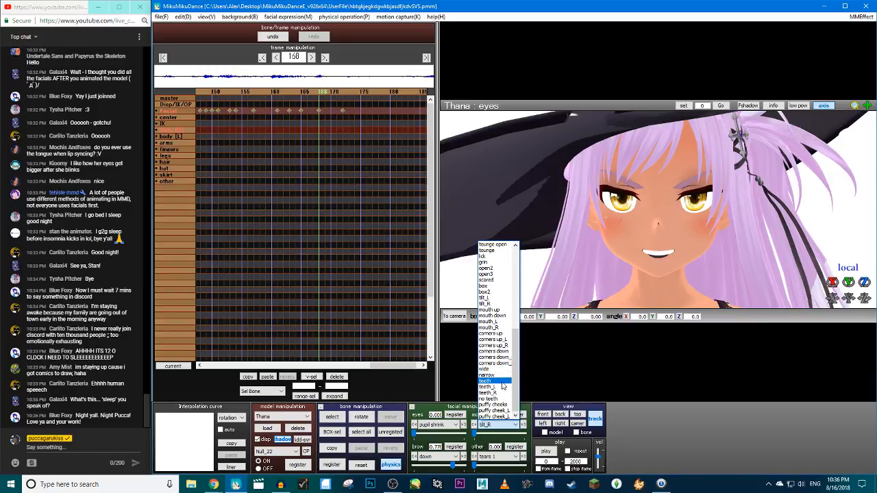
scroll(505, 384, "up", 2)
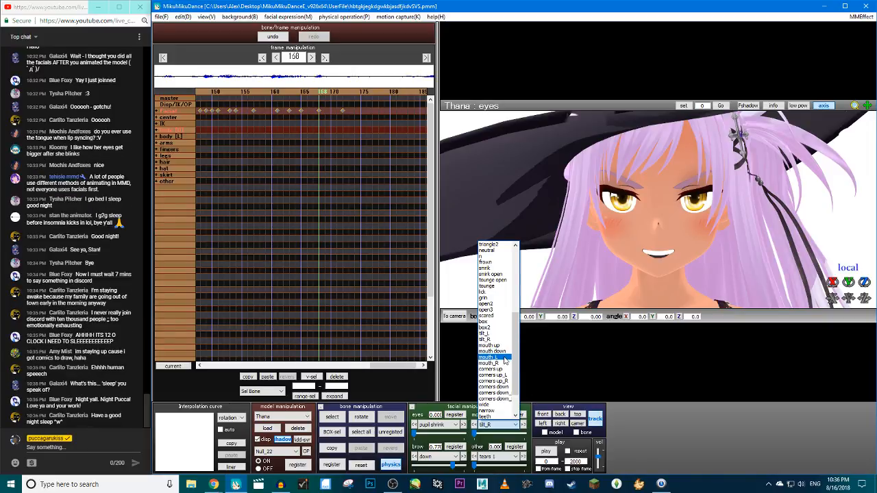
left_click(504, 358)
key("Left")
key("Left")
key("Left")
key("Left")
key("Left")
key("Left")
key("Left")
key("Left")
key("Left")
key("Left")
key("Left")
key("Left")
key("Left")
key("Left")
key("Left")
key("Left")
key("Left")
key("Left")
key("Left")
key("Left")
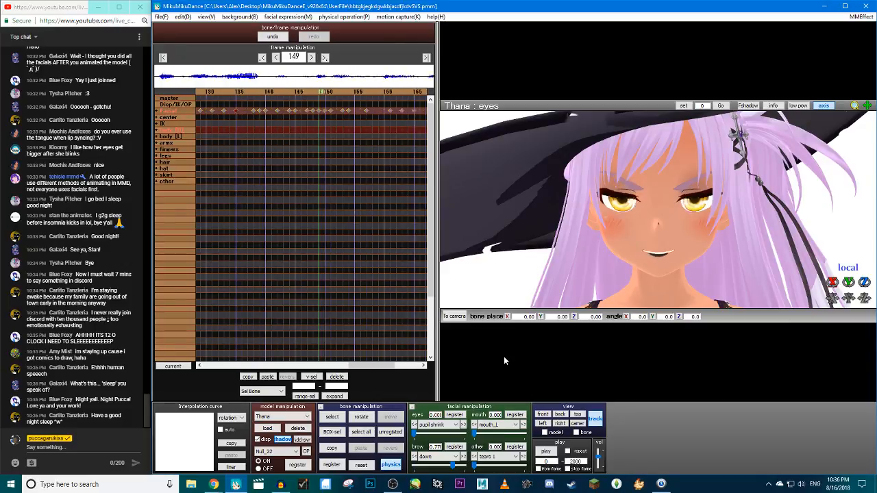
key("Left")
key("Left")
key("Left")
key("Left")
key("Left")
key("Left")
key("Left")
key("Left")
key("Left")
key("Left")
key("Left")
key("Left")
key("Left")
key("Left")
key("Left")
key("Left")
key("Left")
key("Left")
key("Left")
key("Left")
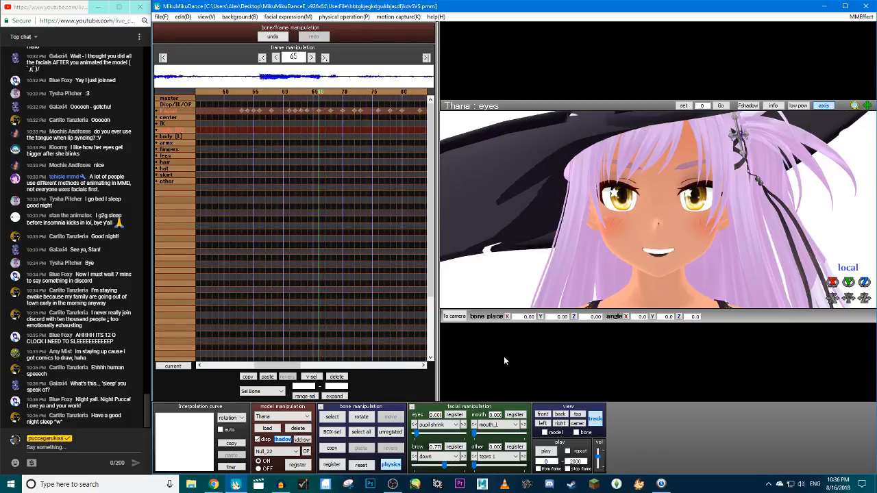
key("Right")
key("Right")
key("Right")
key("Right")
key("Right")
key("Right")
key("Right")
key("Right")
key("Right")
key("Right")
key("Right")
key("Right")
key("Right")
key("Right")
key("Right")
key("Right")
key("Right")
key("Right")
key("Right")
key("Right")
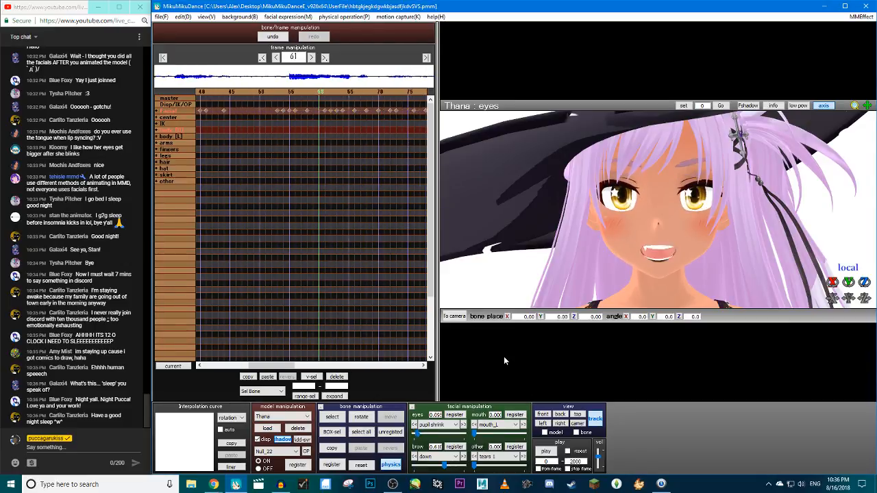
key("Right")
key("Right")
key("Right")
key("Right")
key("Right")
key("Right")
key("Right")
key("Right")
key("Right")
key("Right")
key("Right")
key("Right")
key("Right")
key("Right")
key("Right")
key("Right")
key("Right")
key("Right")
key("Right")
key("Right")
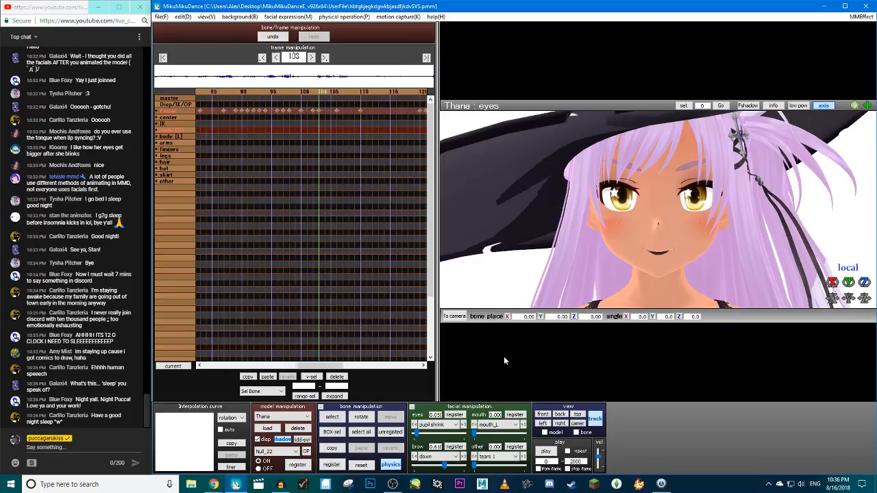
Try the mouth_L morph and select the narrow mouth morph on frame 125, checking the animation in playback
key("Right")
key("Right")
key("Right")
key("Right")
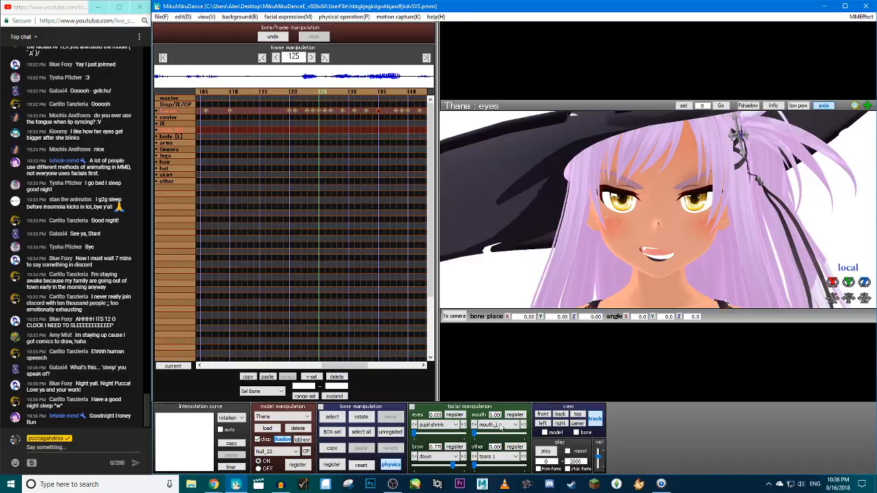
left_click_drag(476, 436, 495, 437)
left_click(497, 425)
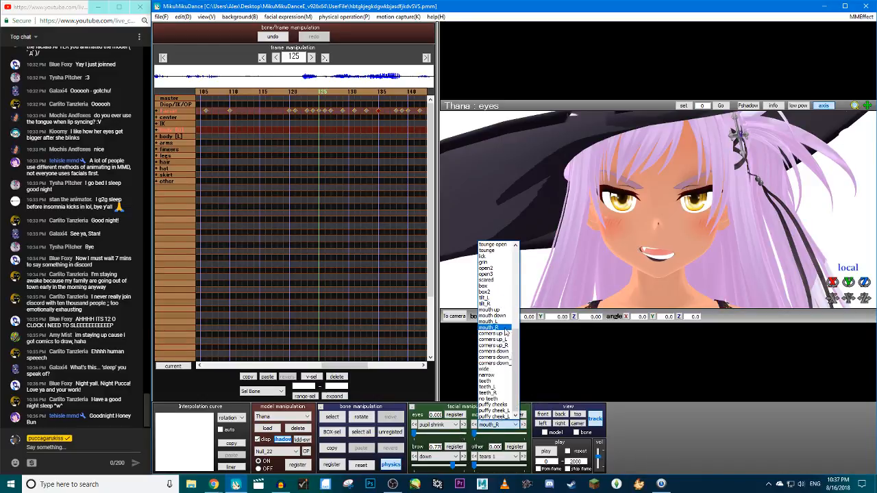
left_click(498, 375)
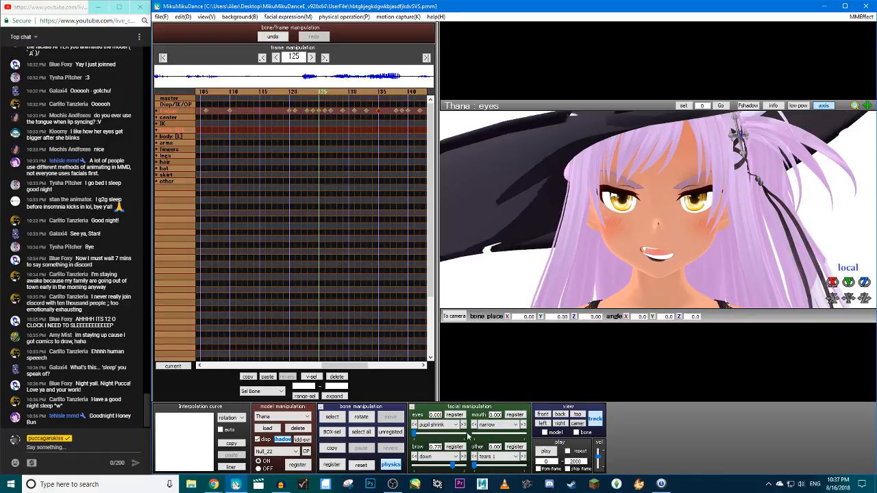
left_click(547, 453)
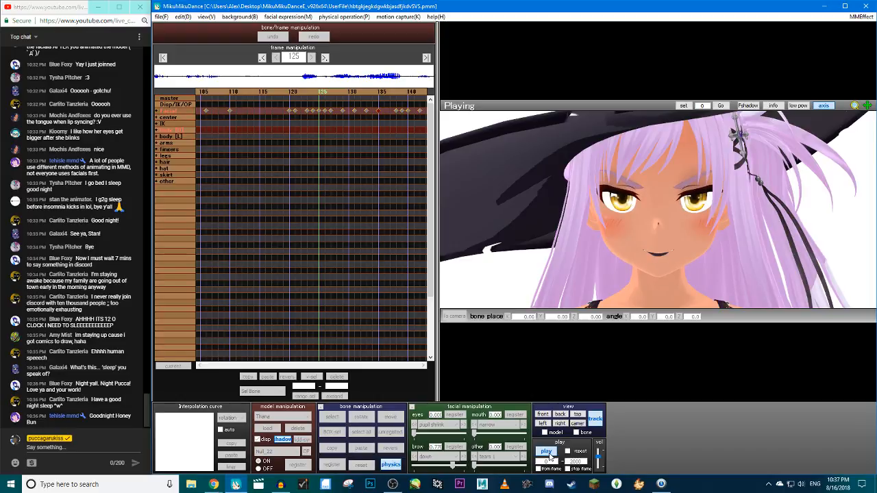
left_click(546, 453)
Choose the corners down mouth morph and examine the mouth shapes frame by frame from about frame 85 to 120
left_click(497, 424)
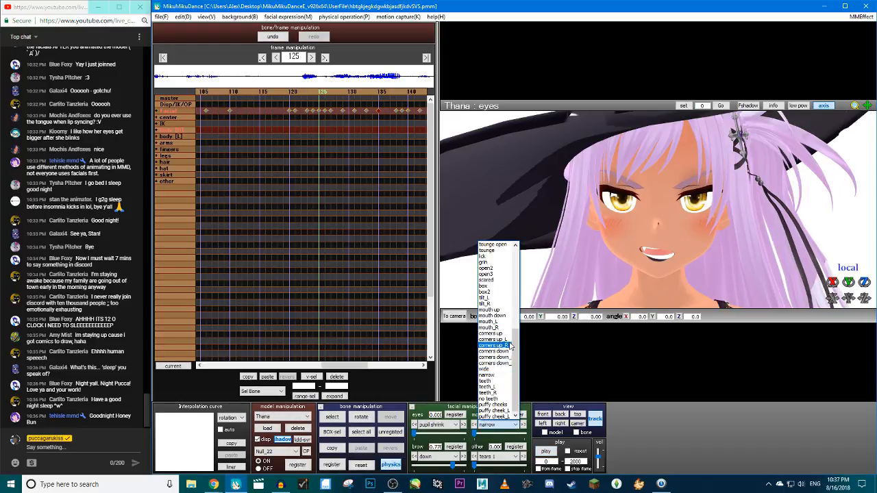
left_click(501, 352)
left_click(260, 89)
left_click(260, 89)
left_click(260, 90)
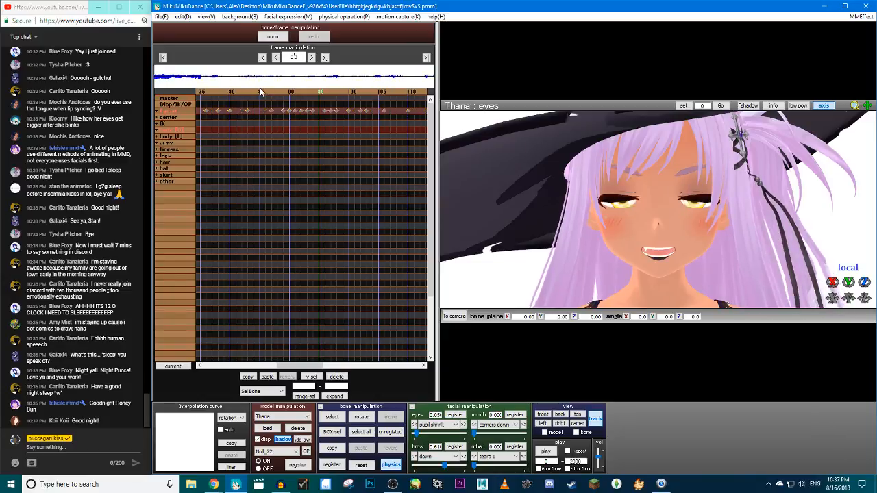
left_click(260, 89)
left_click(260, 89)
key("Right")
key("Right")
key("Right")
key("Right")
key("Right")
key("Right")
key("Right")
key("Right")
key("Right")
key("Right")
key("Right")
key("Right")
key("Right")
key("Right")
key("Right")
key("Right")
key("Right")
key("Right")
key("Right")
key("Right")
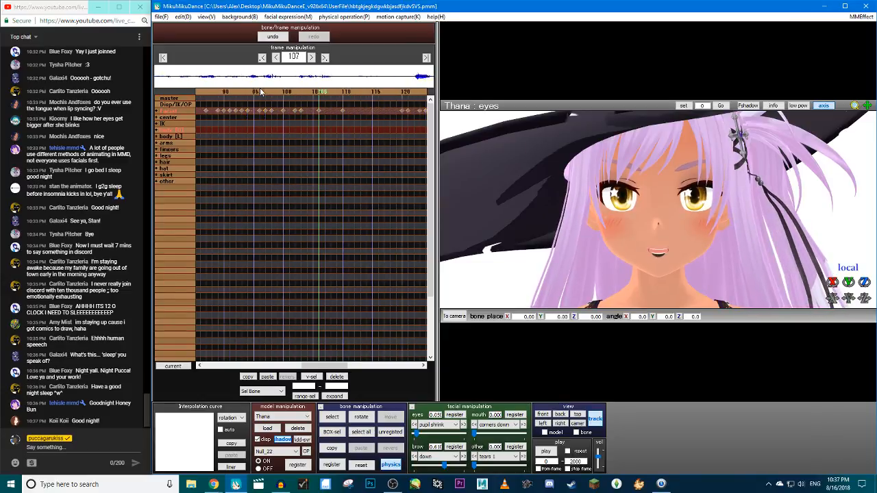
key("Right")
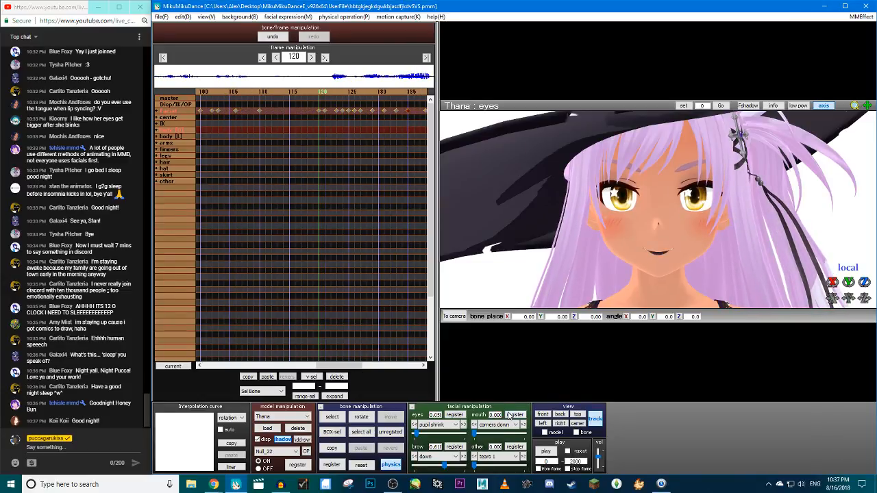
Register the corners down mouth morph at 0.680 on frame 125 and check it in playback
key("Right")
key("Right")
key("Right")
key("Right")
key("Right")
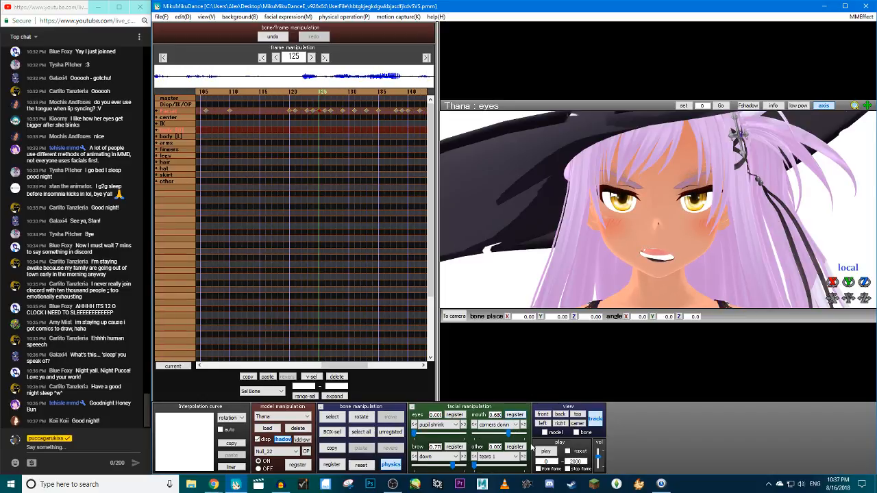
left_click(545, 452)
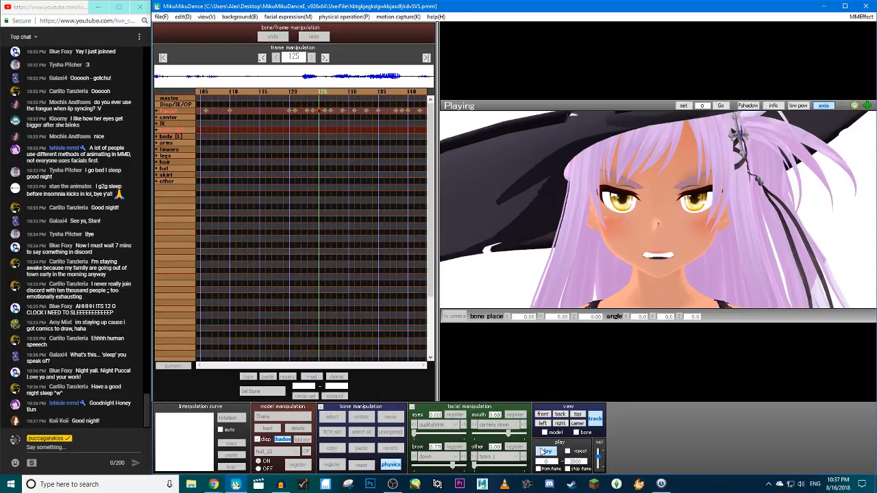
left_click(542, 450)
Save the project file and check the facial animation against the audio in repeated playbacks
mouse_move(339, 92)
left_mouse_down()
mouse_move(309, 92)
mouse_move(337, 92)
left_mouse_up()
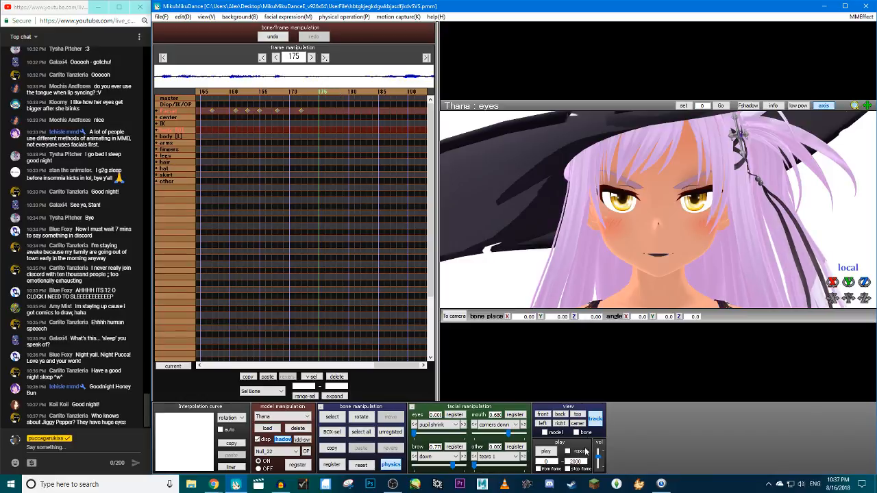
left_click(552, 455)
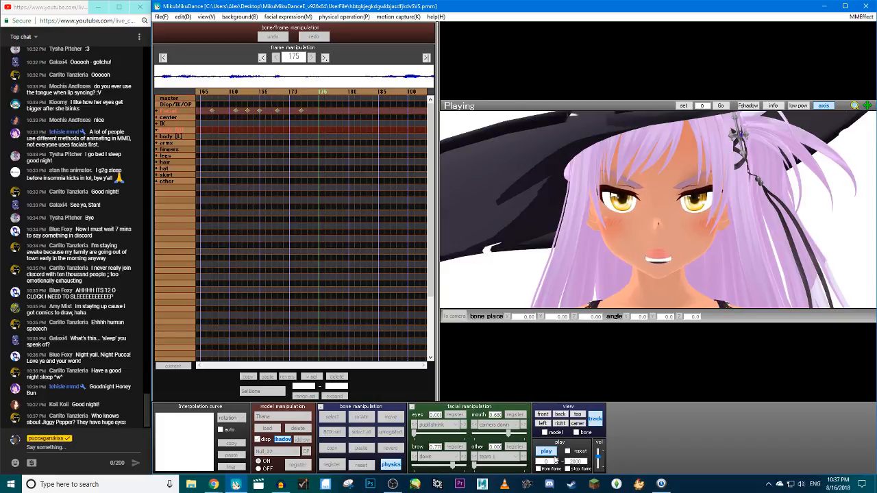
left_click(551, 452)
left_click(162, 17)
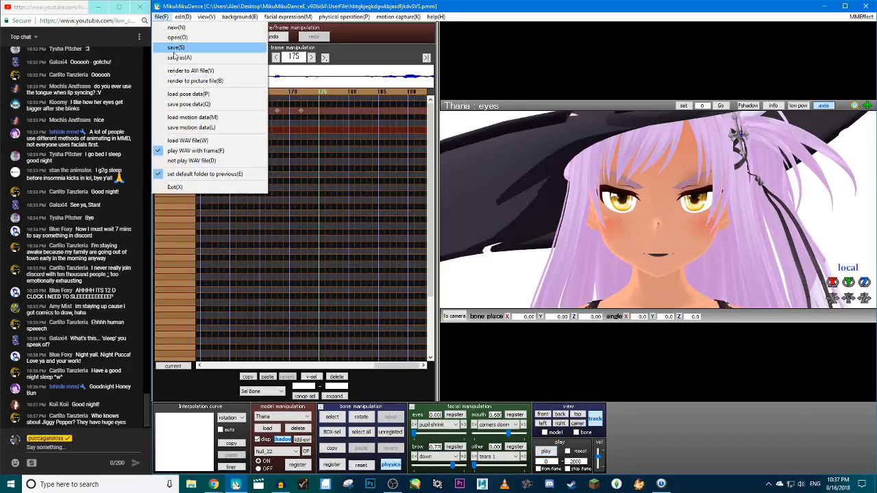
left_click(177, 47)
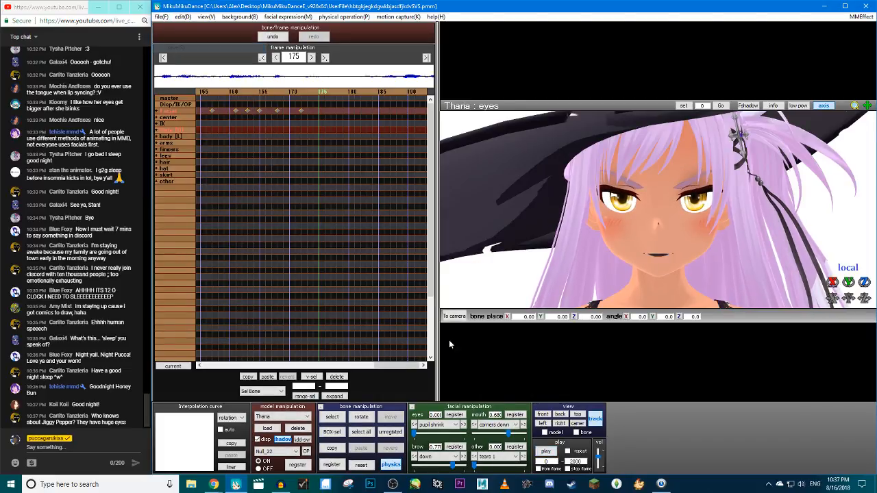
left_click(546, 453)
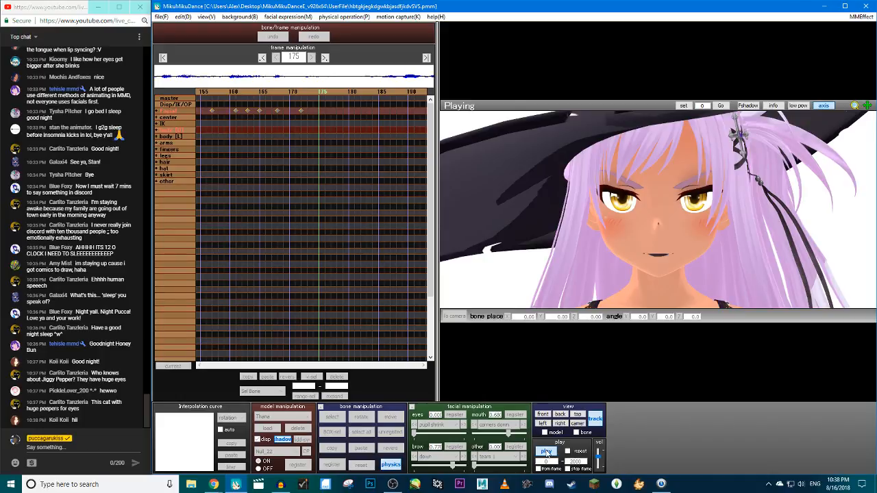
left_click(545, 452)
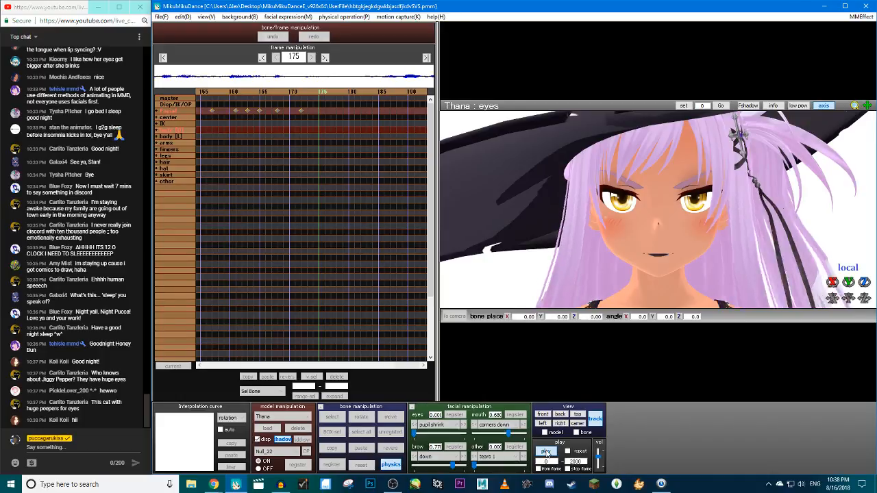
left_click(159, 19)
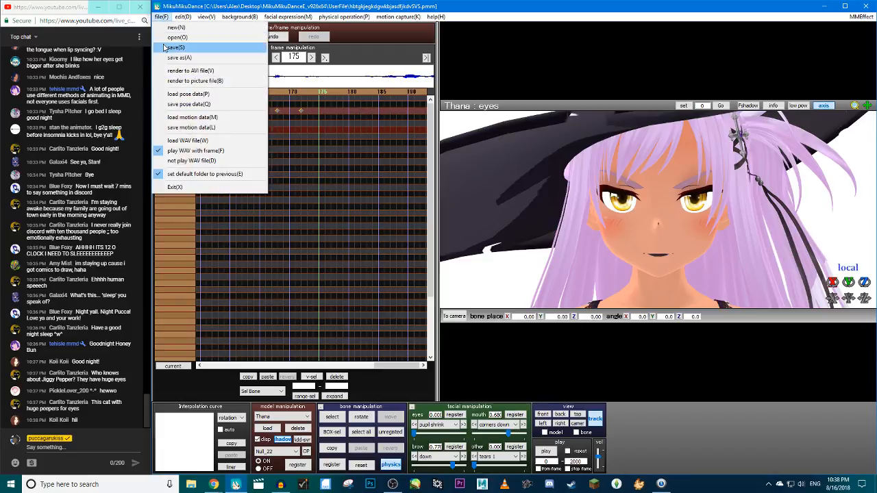
left_click(161, 48)
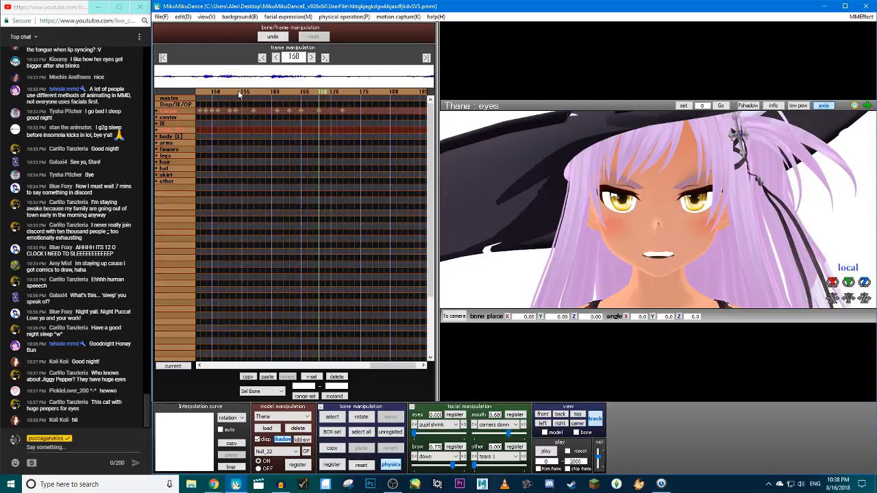
left_click(548, 451)
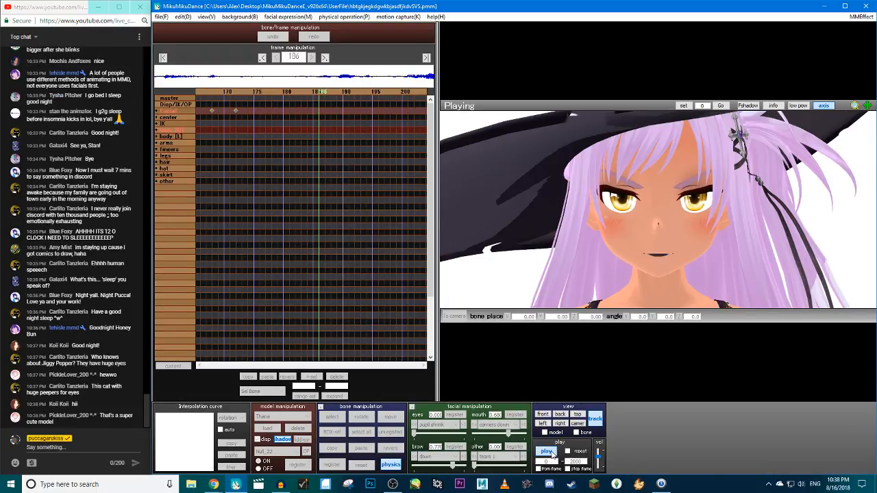
left_click(546, 452)
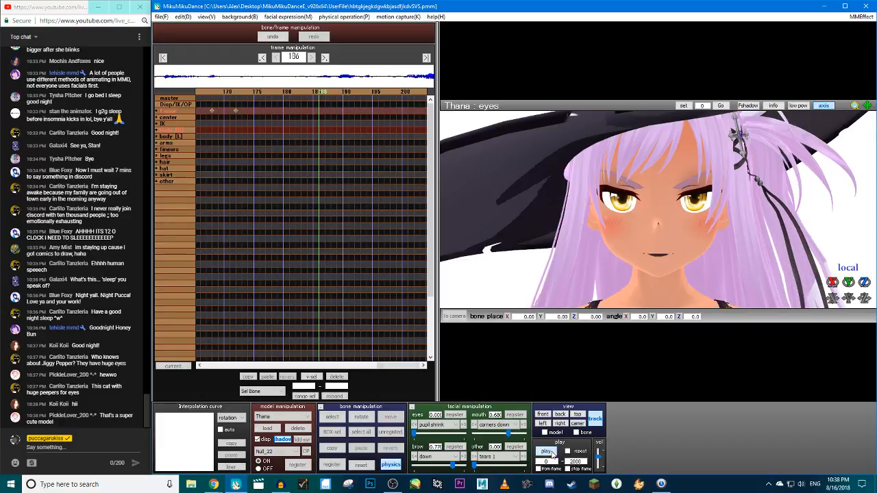
Return to frame 0 and register the squint eye morph at 0.050 there
left_click(222, 91)
left_click(222, 92)
left_click(222, 92)
left_click(222, 92)
left_click(221, 91)
left_click(222, 92)
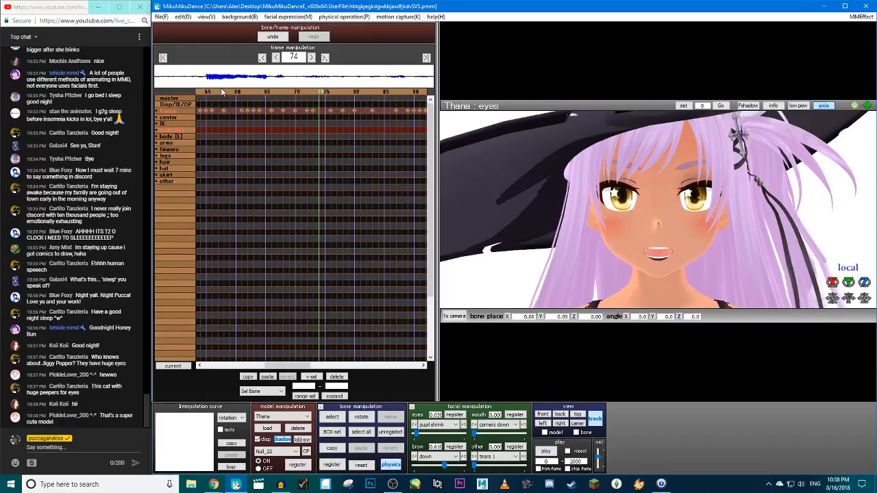
left_click(221, 92)
left_click(221, 92)
left_click(221, 92)
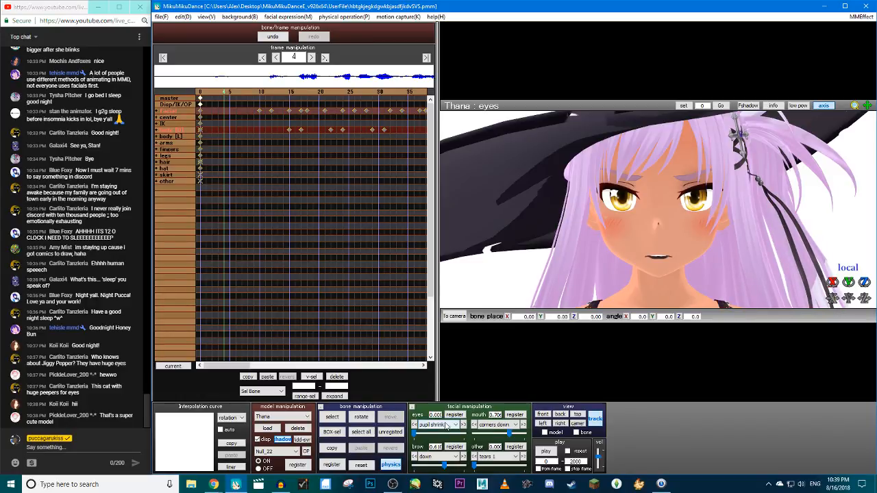
left_click(200, 92)
left_click(435, 425)
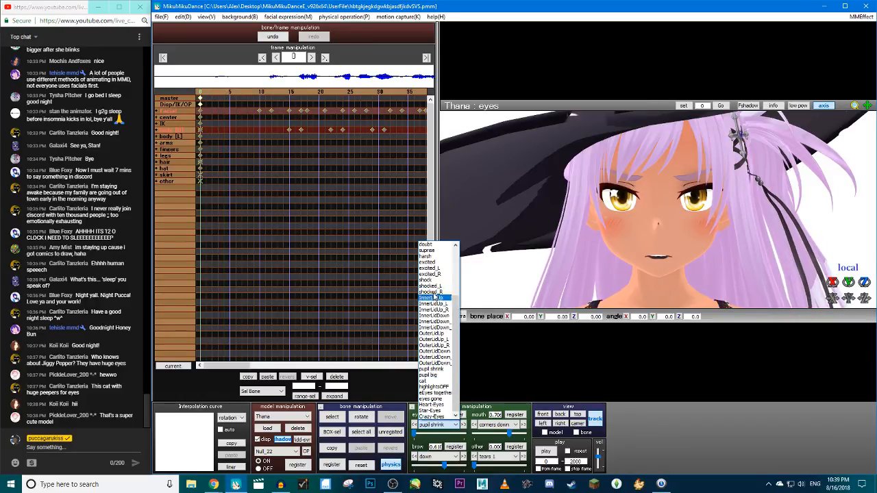
left_click(429, 256)
left_click_drag(413, 434, 416, 434)
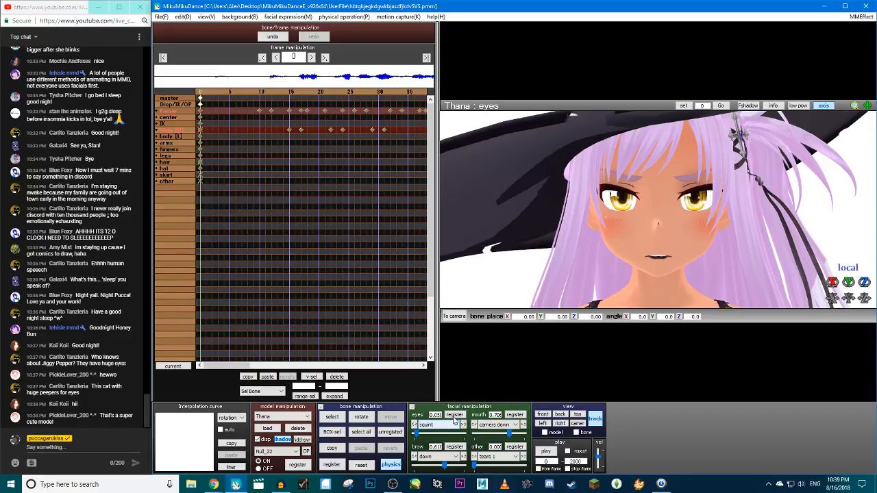
Copy the squint keyframe from frame 0 to frame 10 and play the animation
left_click(260, 92)
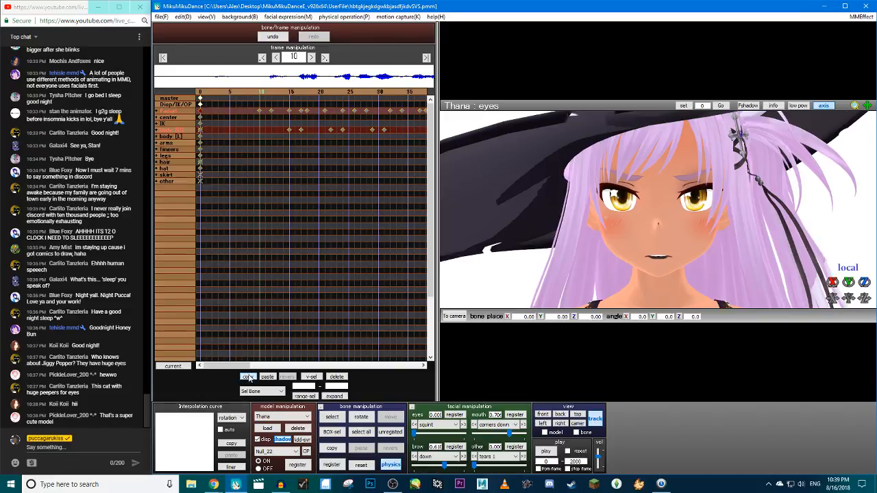
left_click(544, 451)
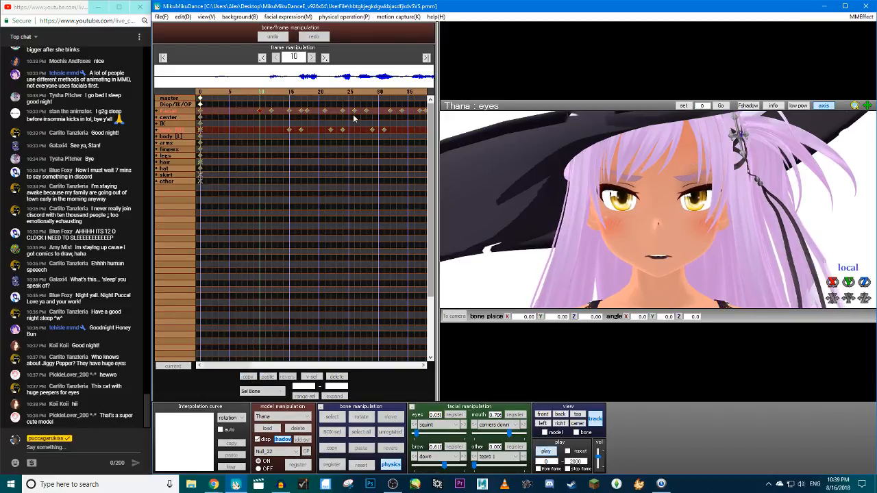
left_click_drag(280, 92, 325, 92)
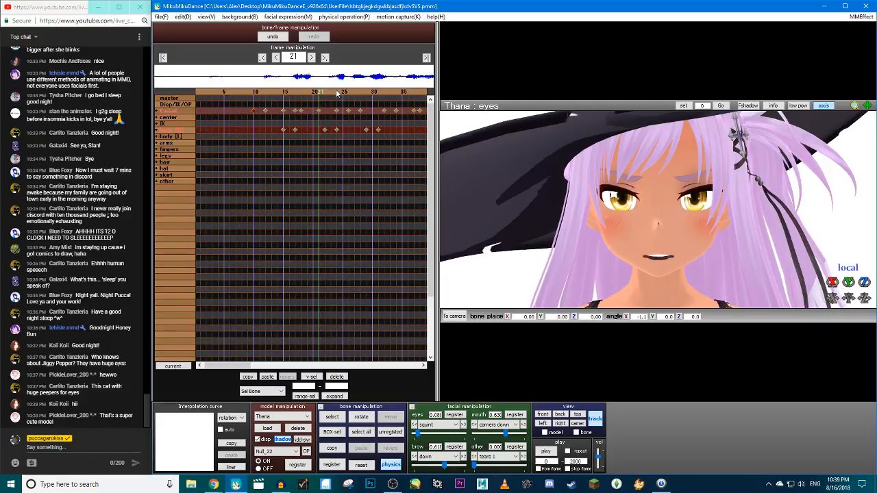
Examine the eye and mouth shapes from frame 21 back to 0 and forward to 77, and play the animation back
key("Left")
key("Left")
key("Left")
key("Left")
key("Left")
key("Left")
key("Left")
key("Left")
key("Left")
key("Left")
key("Left")
key("Left")
key("Left")
key("Left")
key("Left")
key("Left")
key("Left")
key("Left")
key("Left")
key("Left")
key("Right")
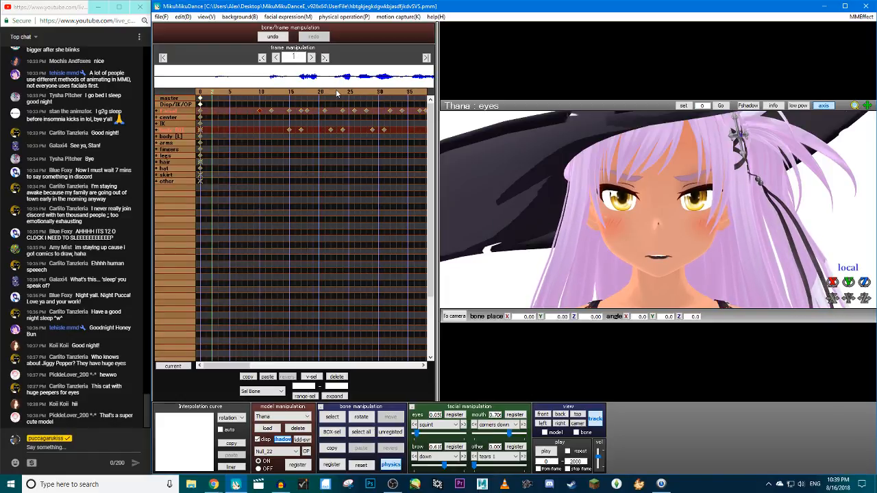
key("Left")
key("Left")
key("Right")
key("Right")
key("Right")
key("Right")
key("Right")
key("Right")
key("Right")
key("Right")
key("Right")
key("Right")
key("Right")
key("Right")
key("Right")
key("Right")
key("Right")
key("Right")
key("Right")
key("Right")
key("Right")
key("Right")
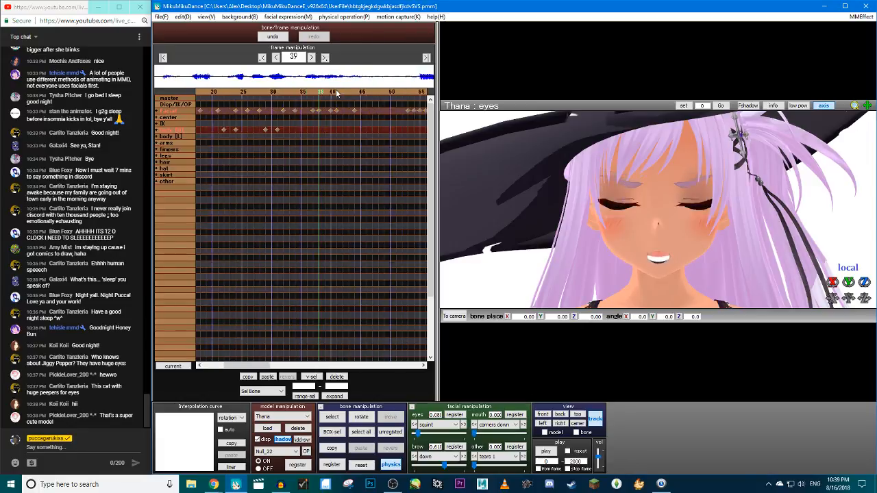
key("Right")
key("Right")
key("Right")
key("Right")
key("Right")
key("Right")
key("Right")
key("Right")
key("Right")
key("Right")
key("Right")
key("Right")
key("Right")
key("Right")
key("Right")
key("Right")
key("Right")
key("Right")
key("Right")
key("Right")
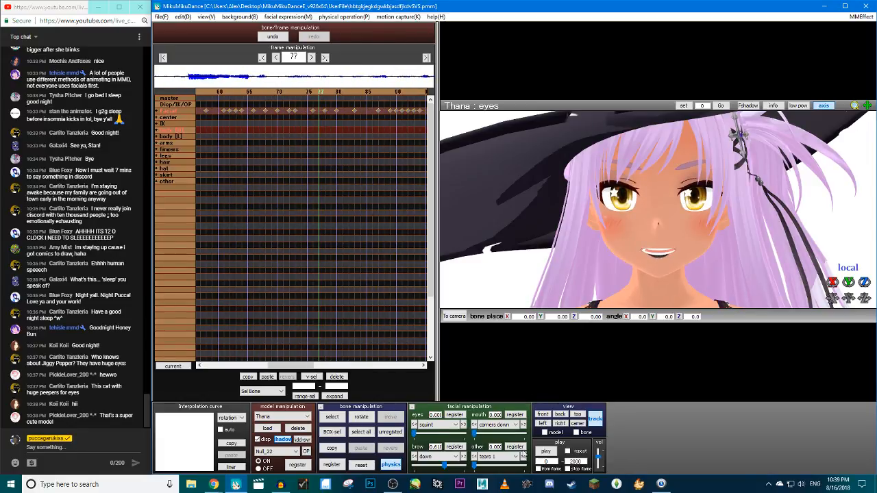
left_click(545, 452)
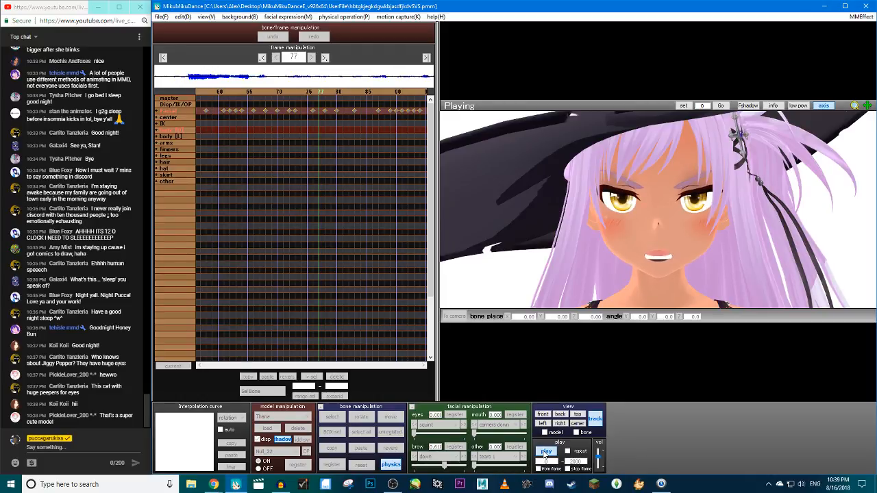
left_click(544, 452)
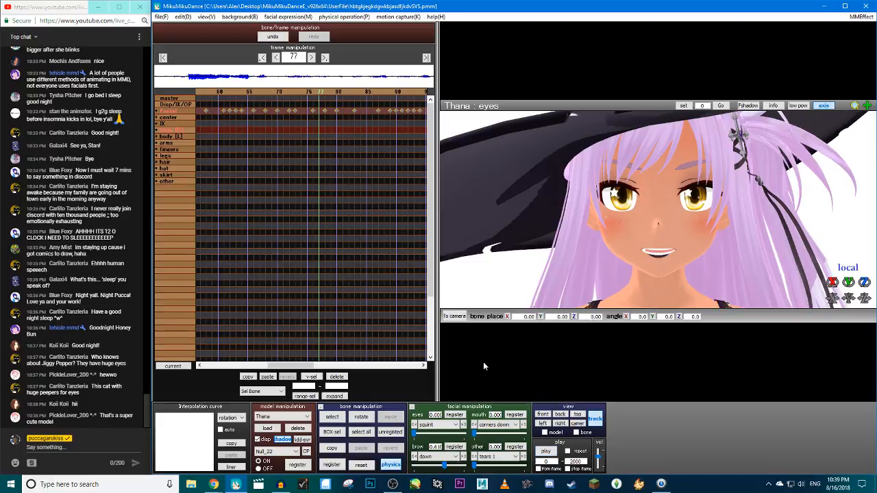
Try the eyelid morphs on frame 77 with the slider, return it to 0 and choose the InnerLidUp morph
left_click(434, 425)
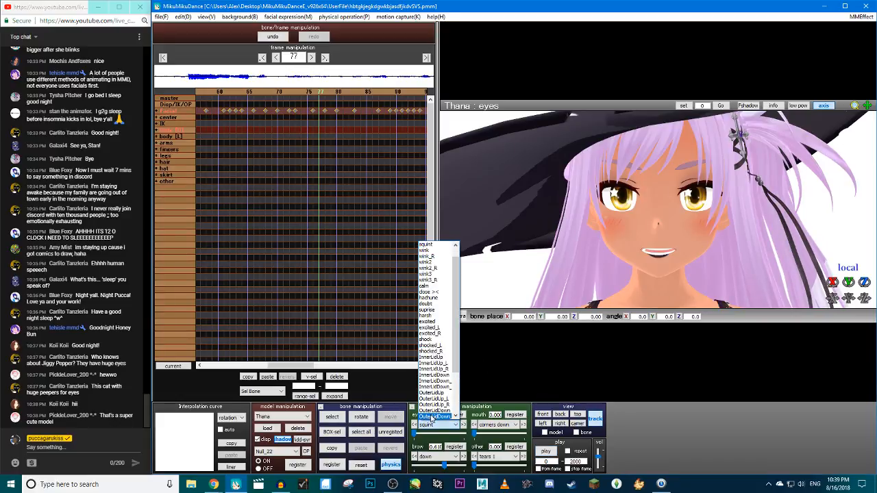
left_click(434, 416)
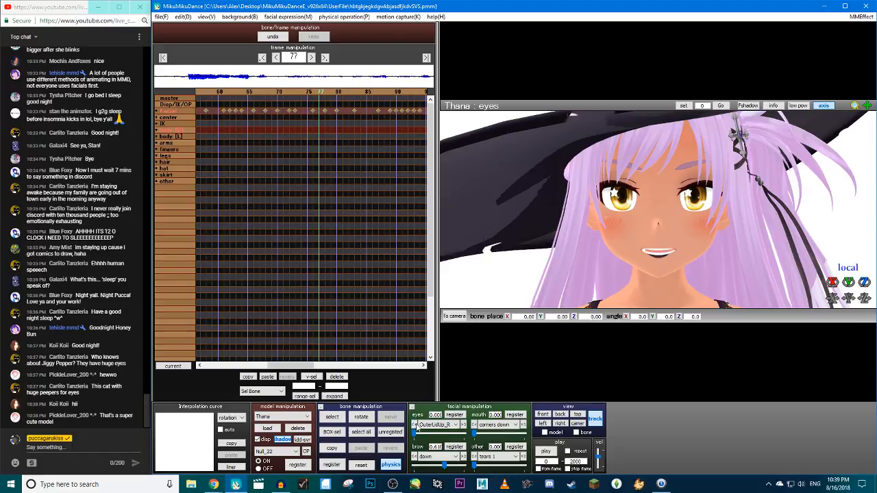
mouse_move(431, 433)
left_mouse_down()
mouse_move(484, 428)
mouse_move(411, 429)
mouse_move(421, 436)
left_mouse_up()
mouse_move(416, 434)
left_mouse_down()
mouse_move(463, 433)
mouse_move(411, 435)
left_mouse_up()
Register the InnerLidUp eye morph at 0 on frame 53
key("Left")
key("Left")
key("Left")
key("Left")
key("Left")
key("Left")
key("Left")
key("Left")
key("Left")
key("Left")
key("Left")
key("Left")
key("Left")
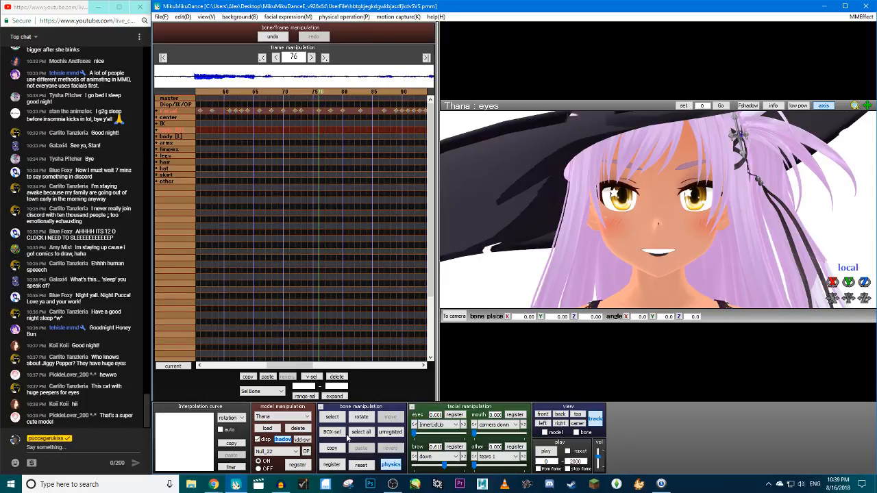
key("Left")
key("Left")
key("Left")
key("Left")
key("Left")
key("Left")
key("Left")
key("Left")
key("Left")
key("Left")
key("Left")
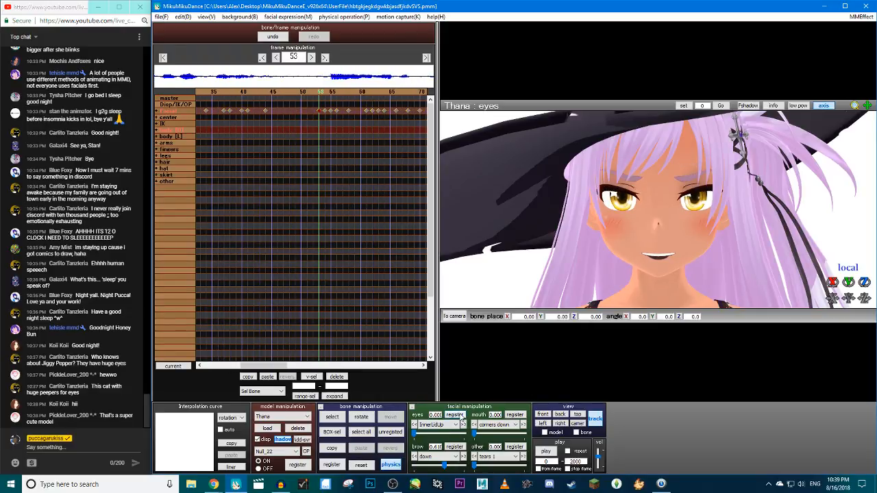
Register the InnerLidUp eye morph at 1.000 on frame 58
key("Right")
key("Right")
key("Right")
key("Right")
key("Right")
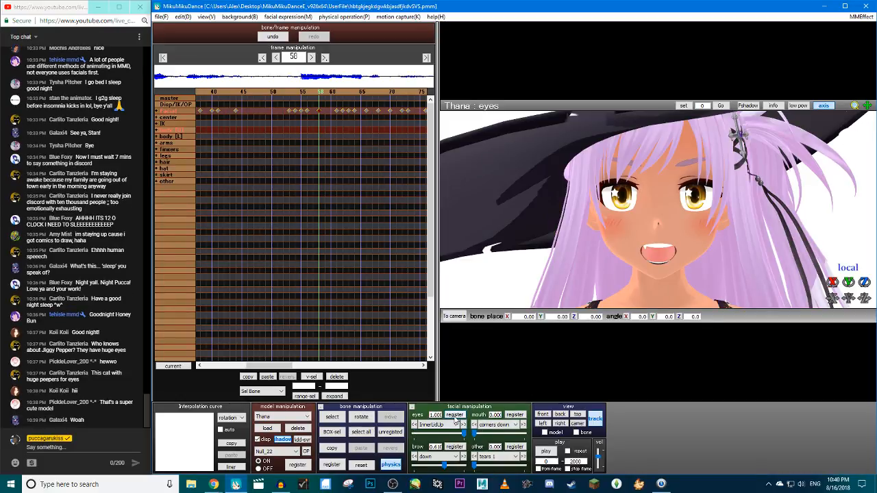
Register the InnerLidUp eye morph at 1.000 on frame 120
key("Right")
key("Right")
key("Right")
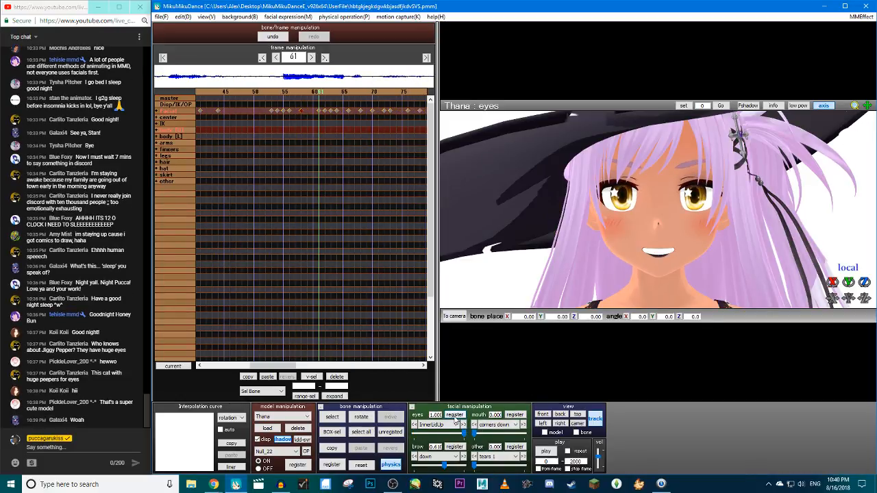
key("Right")
key("Right")
key("Right")
key("Right")
key("Right")
key("Right")
key("Right")
key("Right")
key("Right")
key("Right")
key("Right")
key("Right")
key("Right")
key("Right")
key("Right")
key("Right")
key("Right")
key("Right")
key("Right")
key("Right")
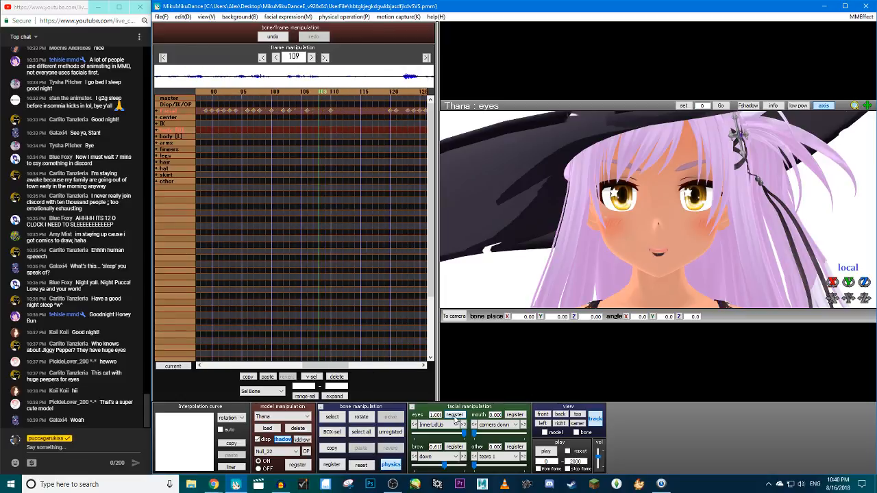
key("Right")
key("Right")
key("Right")
key("Right")
key("Right")
key("Right")
key("Right")
key("Right")
key("Right")
key("Right")
key("Right")
Lower the InnerLidUp eye morph to 0 and register it on frame 125
key("Right")
key("Right")
key("Right")
key("Right")
key("Right")
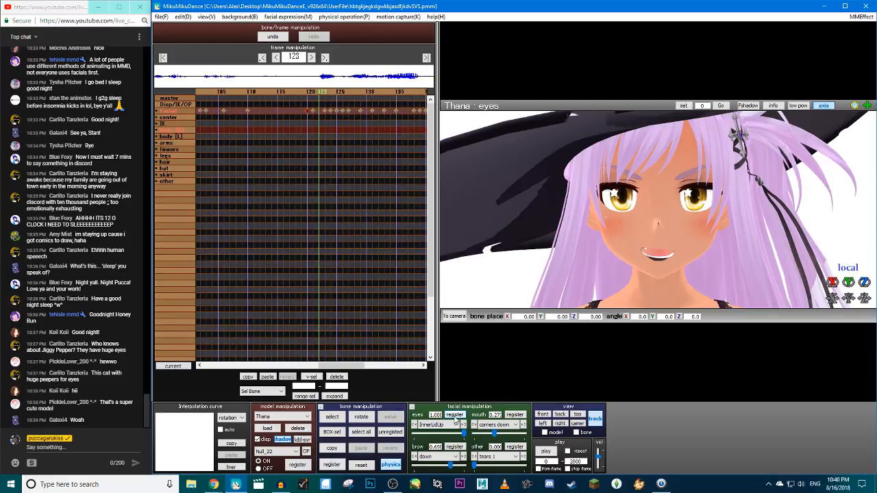
left_click_drag(464, 435, 366, 434)
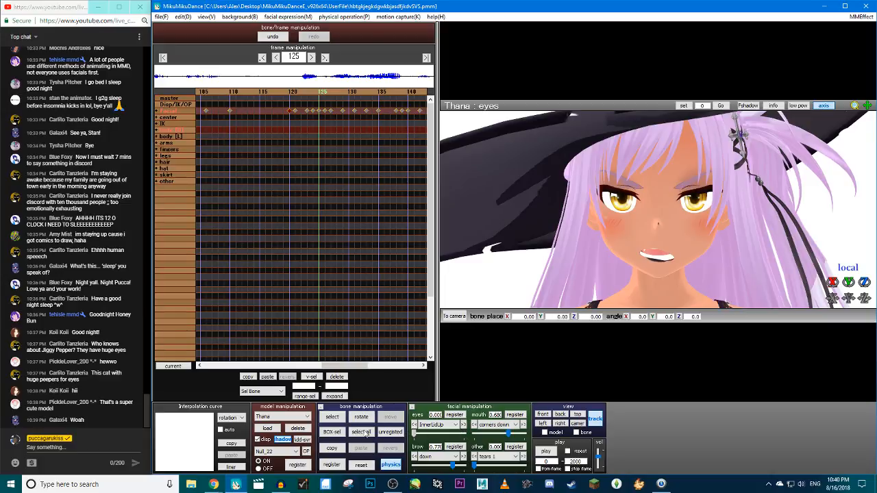
Examine the eye and mouth shapes between frames 114 and 174, and play the animation back
key("Right")
key("Right")
key("Right")
key("Right")
key("Right")
key("Right")
key("Right")
key("Right")
key("Right")
key("Right")
key("Right")
key("Right")
key("Right")
key("Right")
key("Right")
key("Right")
key("Right")
key("Right")
key("Right")
key("Right")
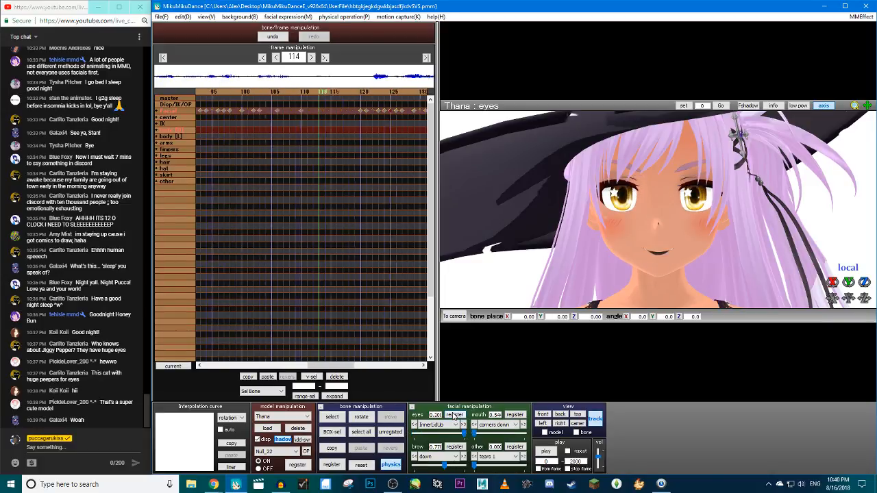
key("Right")
key("Right")
key("Right")
key("Right")
key("Right")
key("Right")
key("Right")
key("Right")
key("Right")
key("Right")
key("Right")
key("Right")
key("Right")
key("Right")
key("Right")
key("Right")
key("Right")
key("Right")
key("Right")
key("Right")
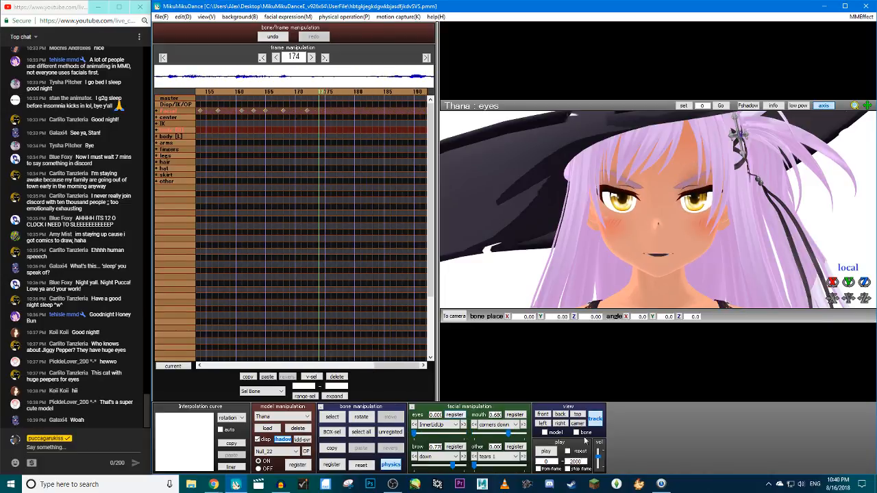
left_click(546, 451)
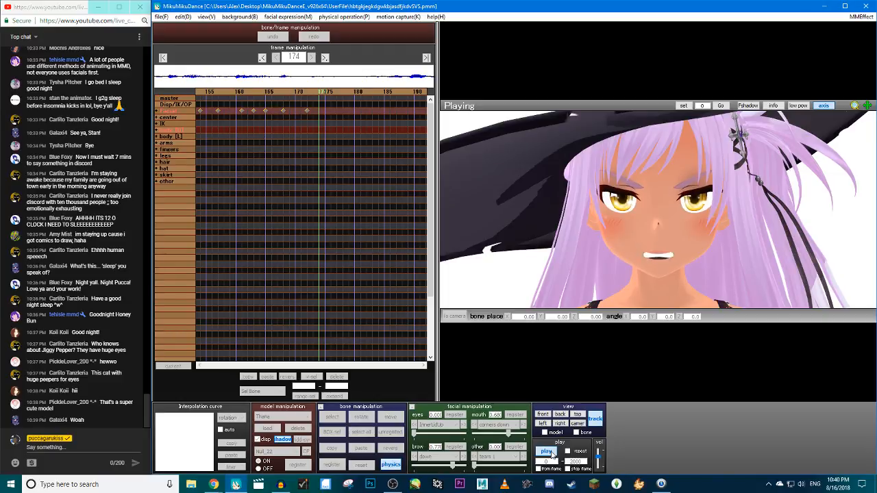
left_click(546, 452)
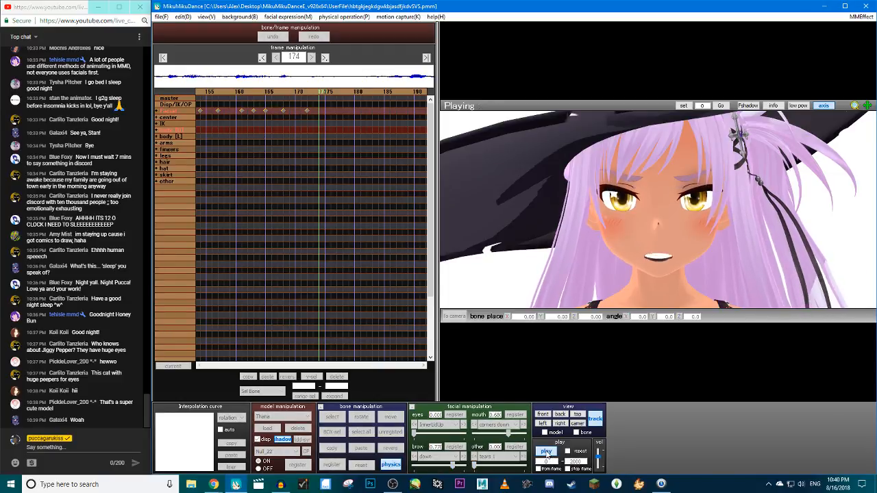
Examine the eyelid and mouth shapes from frame 174 back to 125, checking the frames around 132 to 135
key("Left")
key("Left")
key("Left")
key("Left")
key("Left")
key("Left")
key("Left")
key("Left")
key("Left")
key("Left")
key("Left")
key("Left")
key("Left")
key("Left")
key("Left")
key("Left")
key("Left")
key("Left")
key("Left")
key("Left")
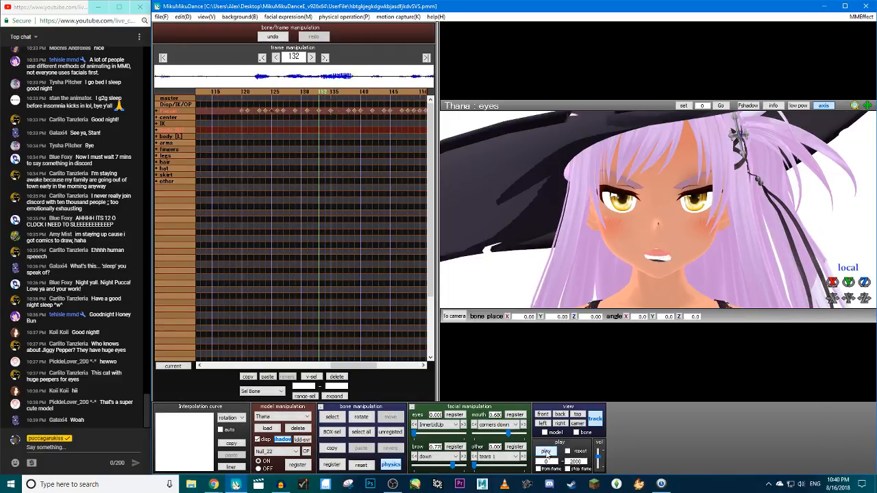
key("Right")
key("Right")
key("Right")
key("Right")
key("Right")
key("Right")
key("Right")
key("Right")
key("Right")
key("Right")
key("Right")
key("Right")
key("Right")
key("Right")
key("Right")
key("Right")
key("Right")
key("Right")
key("Right")
key("Right")
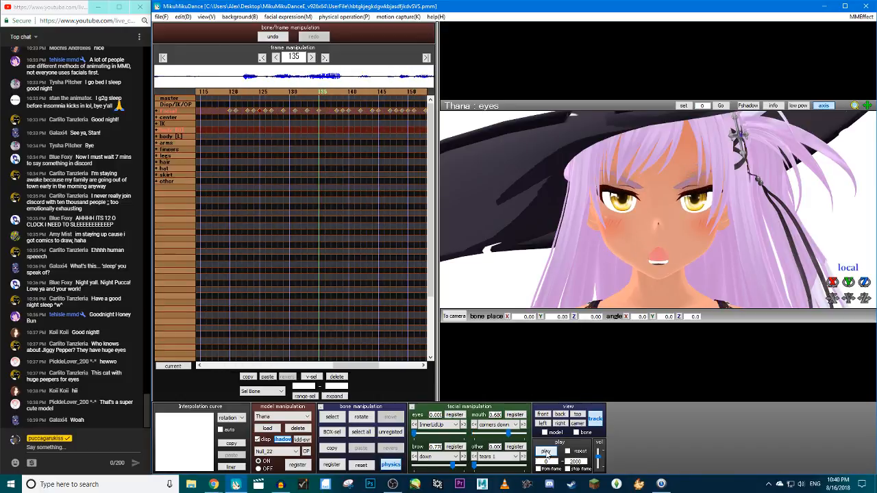
key("Left")
key("Left")
key("Left")
key("Left")
key("Left")
key("Left")
key("Left")
key("Left")
key("Left")
key("Left")
key("Left")
key("Left")
key("Left")
key("Left")
key("Left")
key("Left")
key("Left")
key("Left")
key("Left")
key("Left")
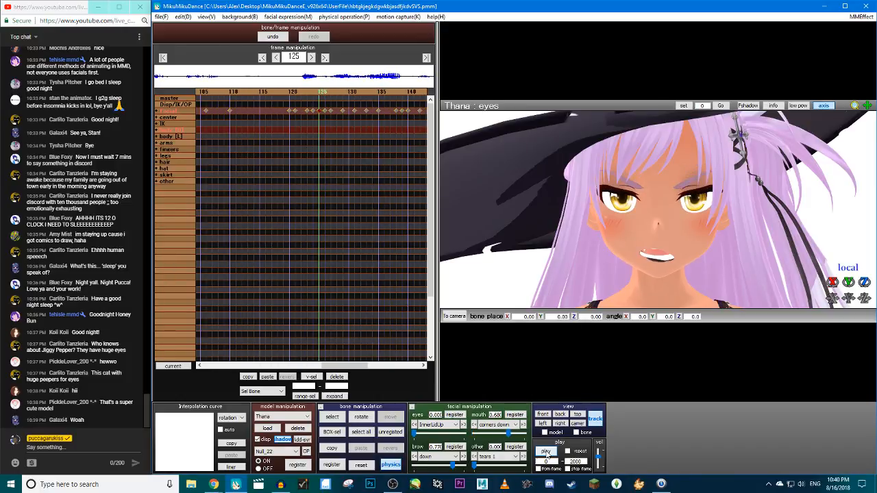
Examine the eye, brow and mouth shapes from frame 125 back to 51 and forward again to frame 76
key("Left")
key("Left")
key("Left")
key("Left")
key("Left")
key("Left")
key("Left")
key("Left")
key("Left")
key("Left")
key("Left")
key("Left")
key("Left")
key("Left")
key("Left")
key("Left")
key("Left")
key("Left")
key("Left")
key("Left")
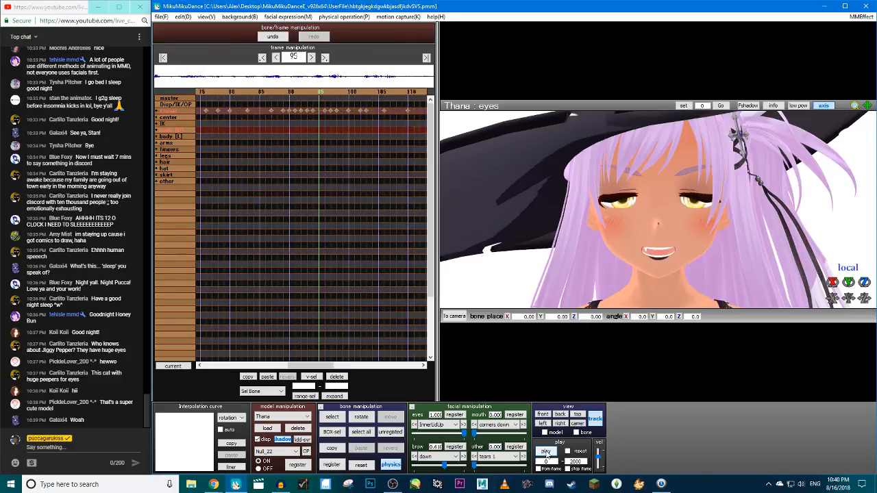
key("Left")
key("Left")
key("Left")
key("Left")
key("Left")
key("Left")
key("Left")
key("Left")
key("Left")
key("Left")
key("Left")
key("Left")
key("Left")
key("Left")
key("Left")
key("Left")
key("Left")
key("Left")
key("Left")
key("Left")
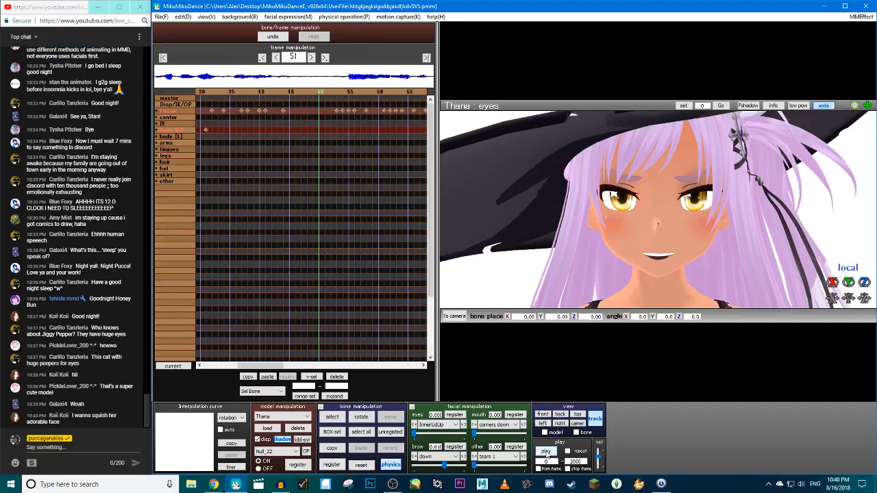
key("Right")
key("Right")
key("Right")
key("Right")
key("Right")
key("Right")
key("Right")
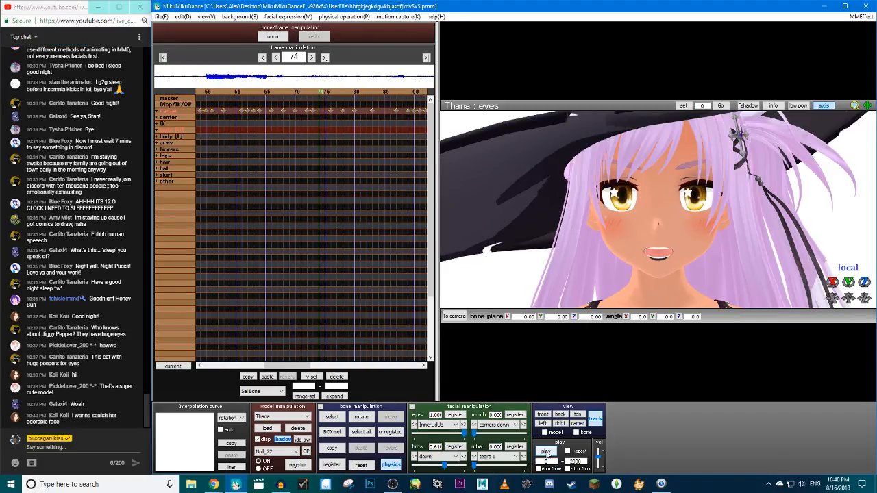
Lower the suprise eye morph to about 0.860 and register it on frame 110
left_click(438, 425)
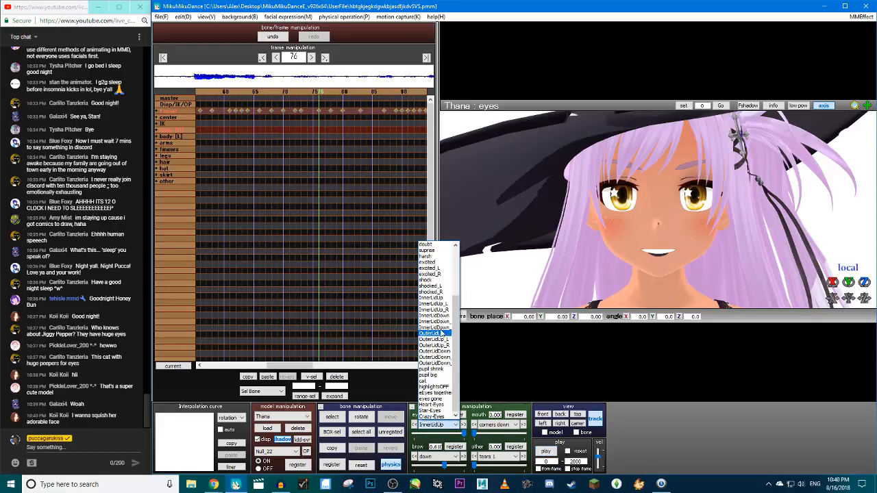
left_click(432, 321)
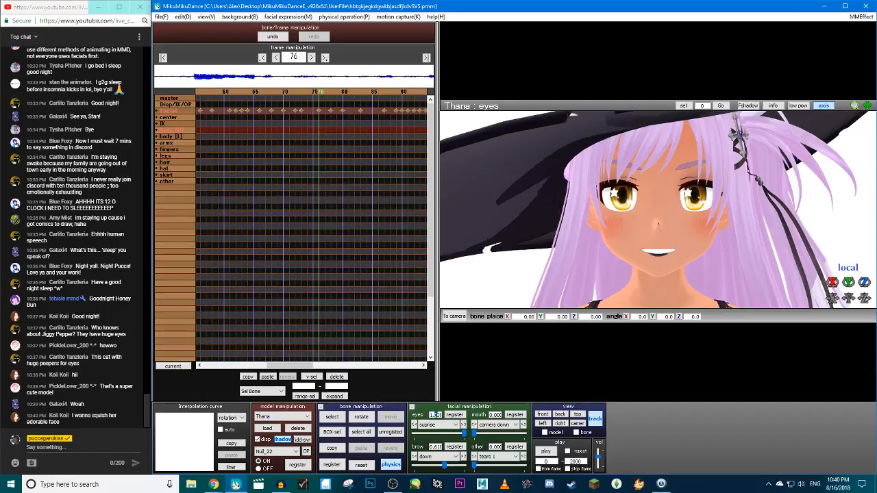
key("Right")
key("Right")
key("Right")
key("Right")
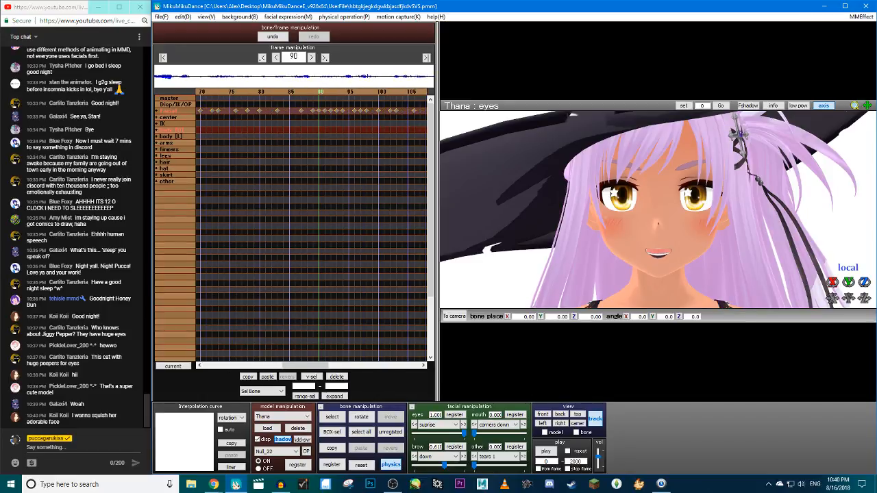
key("Right")
key("Right")
key("Right")
key("Right")
key("Right")
key("Right")
key("Right")
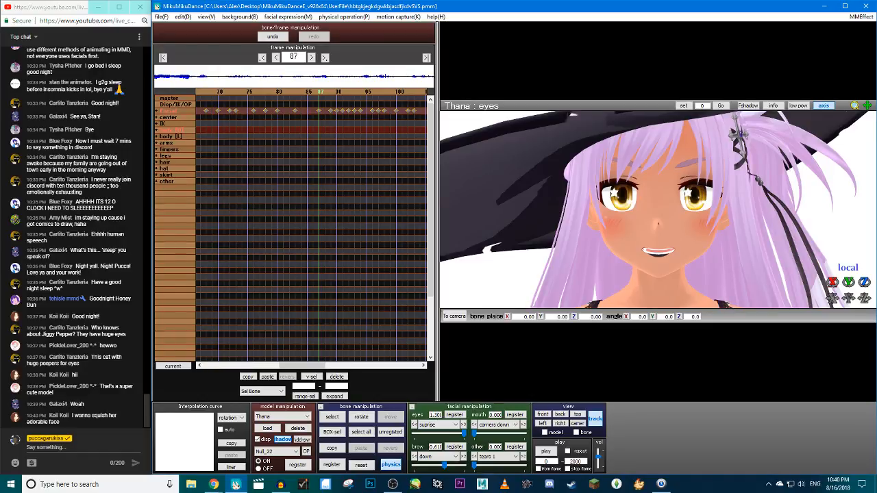
key("Right")
key("Right")
key("Right")
key("Right")
key("Right")
key("Right")
key("Right")
key("Right")
key("Right")
key("Right")
key("Right")
key("Right")
key("Right")
key("Right")
key("Right")
key("Right")
key("Right")
key("Right")
key("Right")
key("Right")
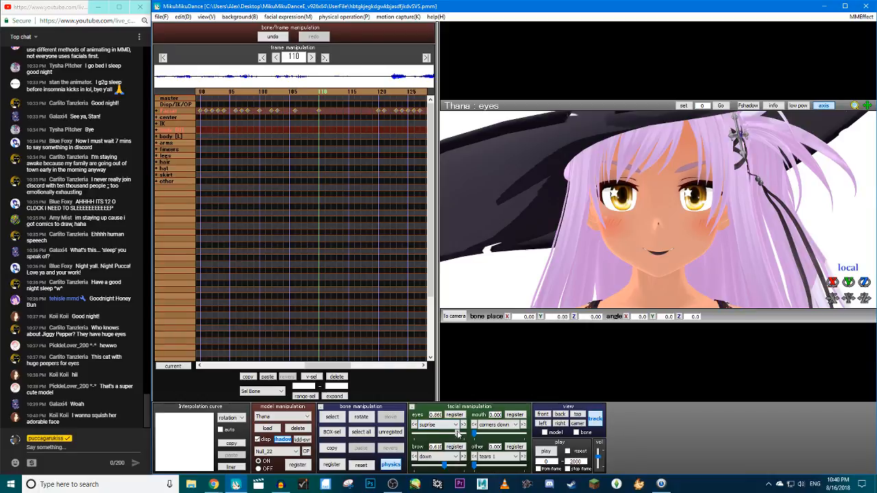
Examine how the eyes change between frames 110 and 135
key("Right")
key("Right")
key("Right")
key("Right")
key("Right")
key("Right")
key("Right")
key("Right")
key("Right")
key("Right")
key("Right")
key("Right")
key("Right")
key("Right")
key("Right")
key("Right")
key("Right")
key("Right")
key("Right")
key("Right")
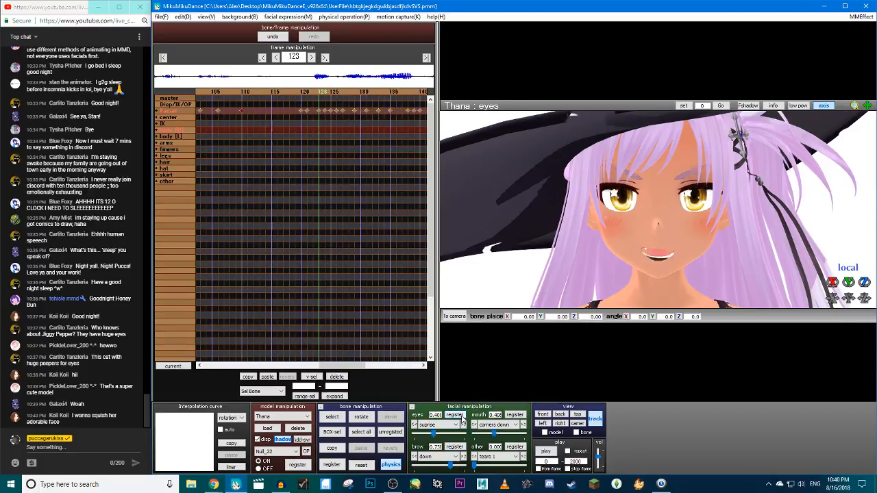
Switch the eye morph to squint and register it at 0 on frame 120
left_click(435, 424)
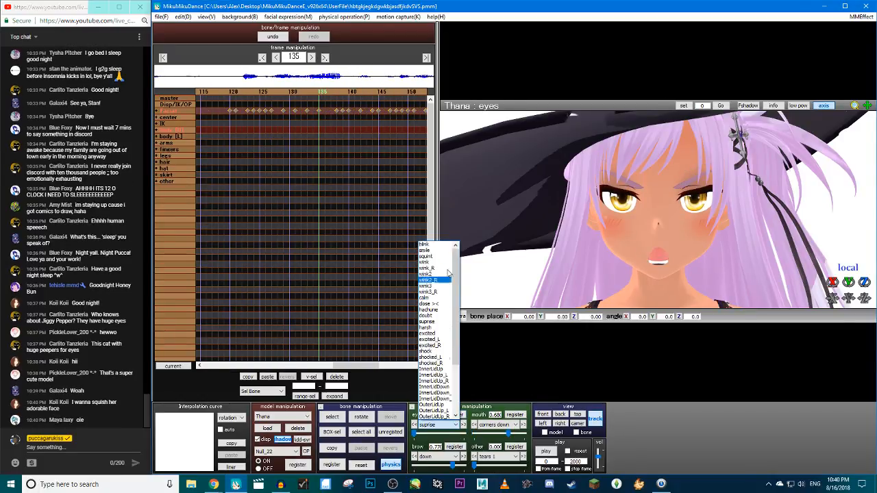
left_click(431, 256)
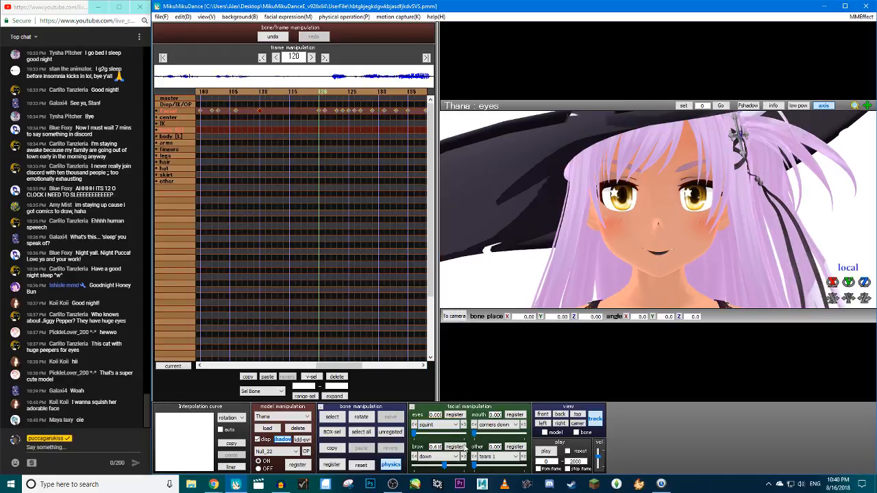
key("Left")
key("Left")
key("Left")
key("Left")
key("Left")
key("Left")
key("Left")
key("Left")
key("Left")
key("Left")
key("Left")
Raise the squint eye morph to 0.100 and register it on frame 125
key("Right")
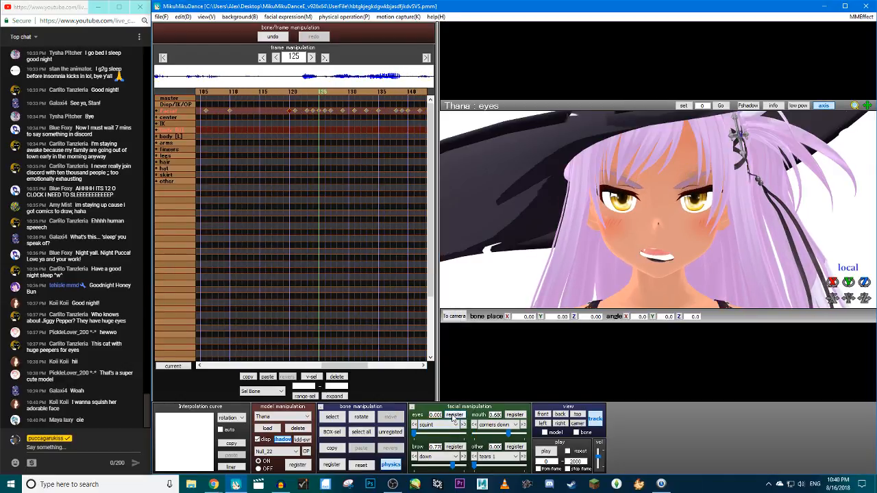
left_click_drag(414, 434, 418, 434)
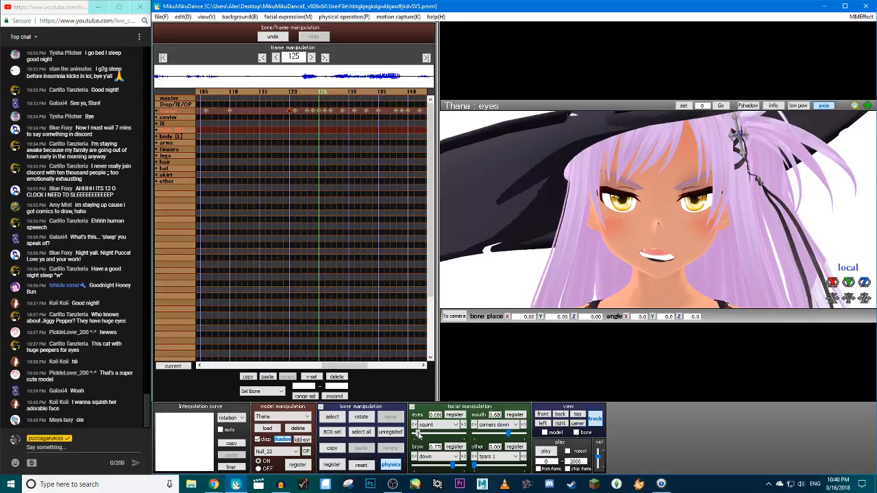
key("Right")
key("Right")
key("Right")
key("Right")
key("Right")
key("Right")
key("Right")
key("Right")
key("Right")
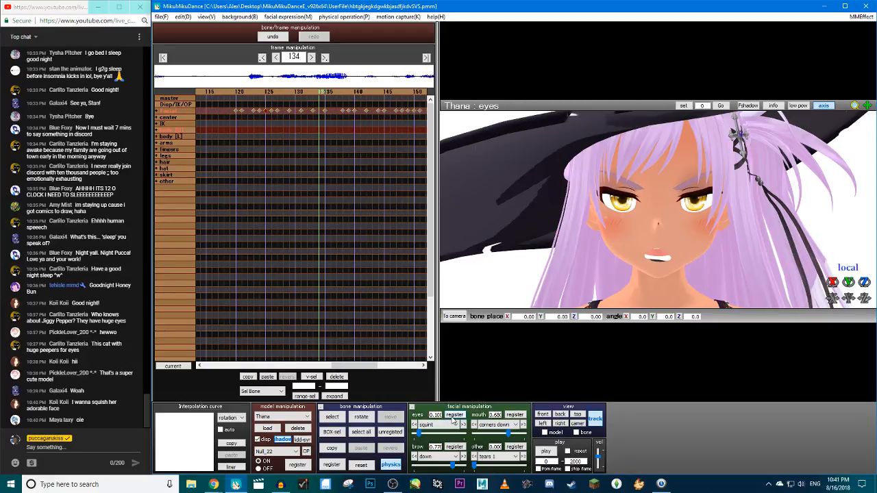
Examine the squinted eyes and the mouth back and forth across the frames around 120 to 134
key("Left")
key("Left")
key("Left")
key("Left")
key("Left")
key("Left")
key("Left")
key("Left")
key("Left")
key("Left")
key("Left")
key("Left")
key("Left")
key("Left")
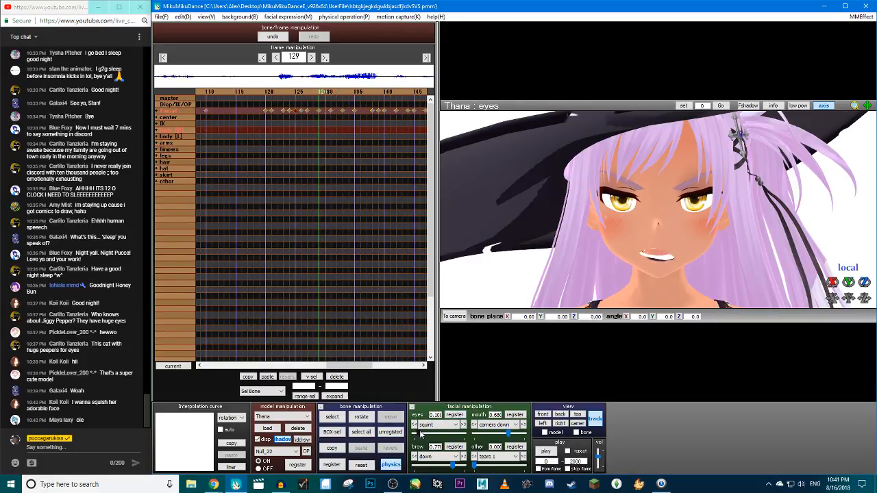
key("Right")
key("Right")
key("Right")
key("Right")
key("Right")
key("Right")
key("Right")
key("Right")
key("Right")
key("Right")
key("Right")
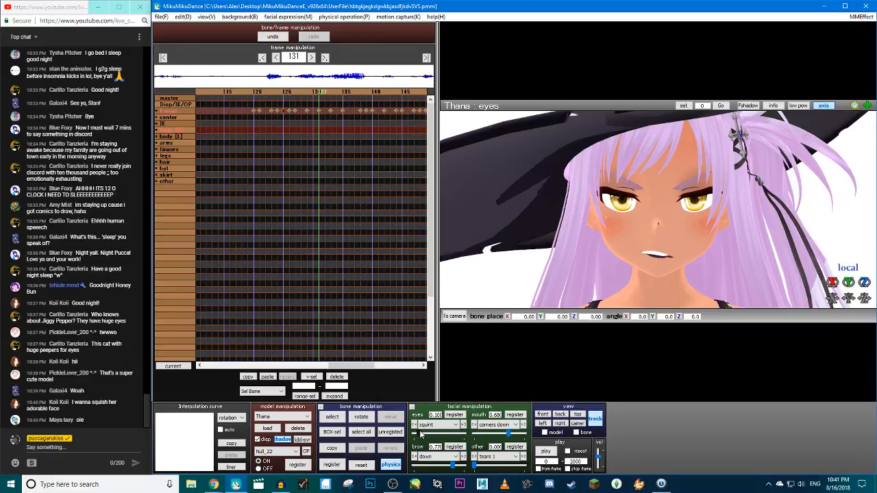
Lower the squint eye morph to 0 and register it on frame 128
key("Left")
key("Left")
key("Left")
key("Left")
key("Left")
key("Left")
key("Left")
key("Left")
key("Left")
key("Left")
key("Left")
left_click_drag(420, 437, 413, 436)
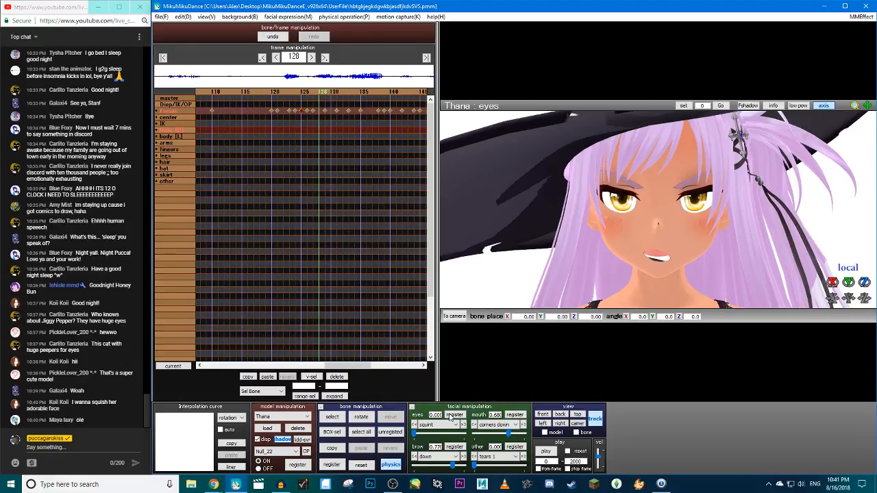
Examine how the eyes and mouth change from frame 128 forward to frame 170
key("Right")
key("Right")
key("Right")
key("Right")
key("Right")
key("Right")
key("Right")
key("Right")
key("Right")
key("Right")
key("Right")
key("Right")
key("Right")
key("Right")
key("Right")
key("Right")
key("Right")
key("Right")
key("Right")
key("Right")
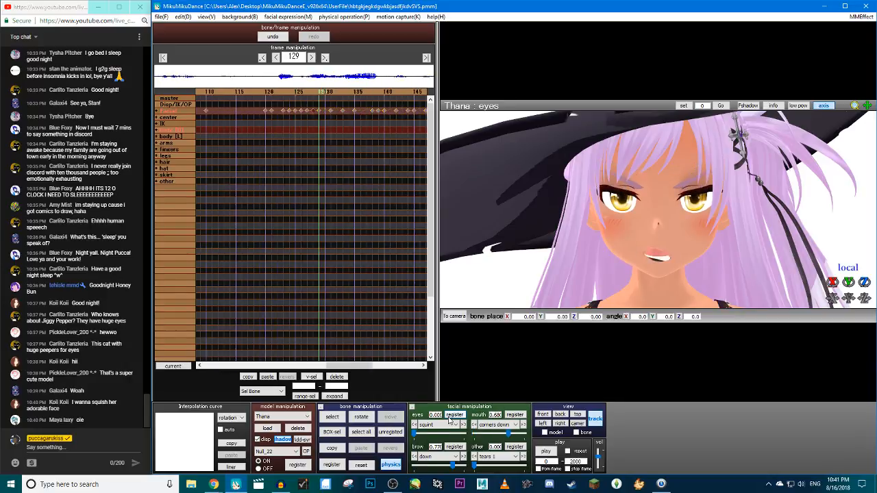
key("Right")
key("Right")
key("Right")
key("Right")
key("Right")
key("Right")
key("Right")
key("Right")
key("Right")
key("Right")
key("Right")
key("Right")
key("Right")
key("Right")
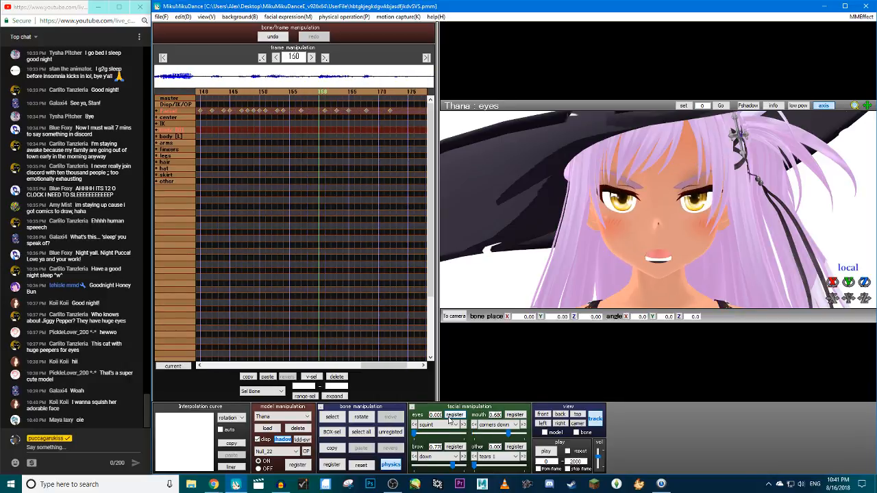
key("Right")
key("Right")
key("Right")
key("Right")
key("Right")
key("Right")
key("Right")
key("Right")
key("Right")
key("Right")
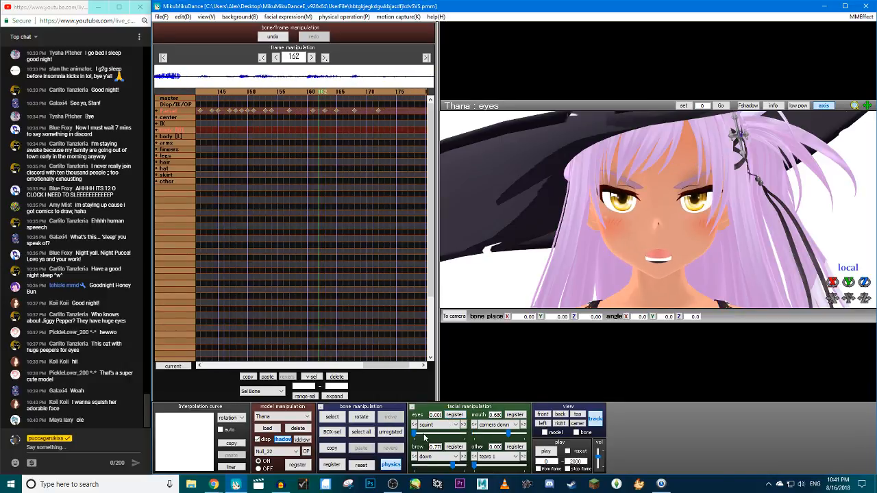
Switch the eye morph to doubt and try out different strengths of it on frame 170
left_click(430, 426)
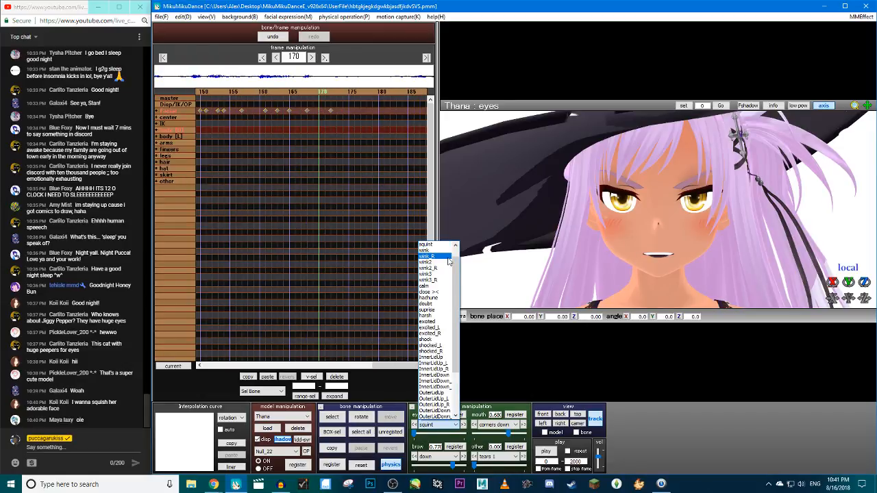
scroll(436, 288, "up", 1)
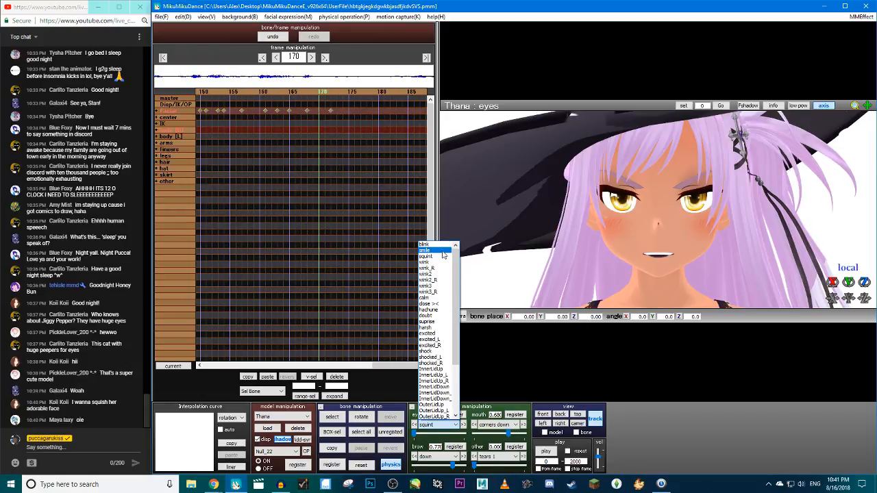
left_click(436, 316)
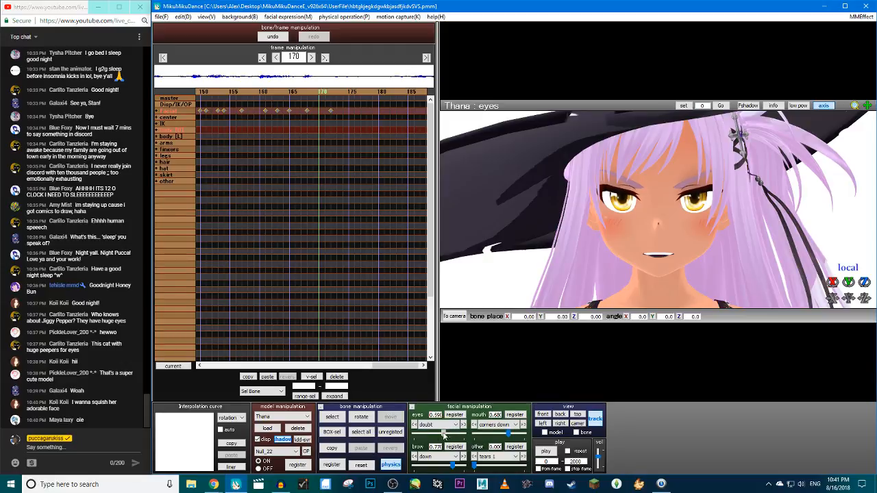
left_click_drag(443, 433, 291, 175)
Examine the eyes and expression back and forth across the frames between 170 and 118
key("Left")
key("Left")
key("Left")
key("Left")
key("Left")
key("Left")
key("Left")
key("Left")
key("Left")
key("Left")
key("Left")
key("Left")
key("Left")
key("Left")
key("Left")
key("Left")
key("Left")
key("Left")
key("Left")
key("Left")
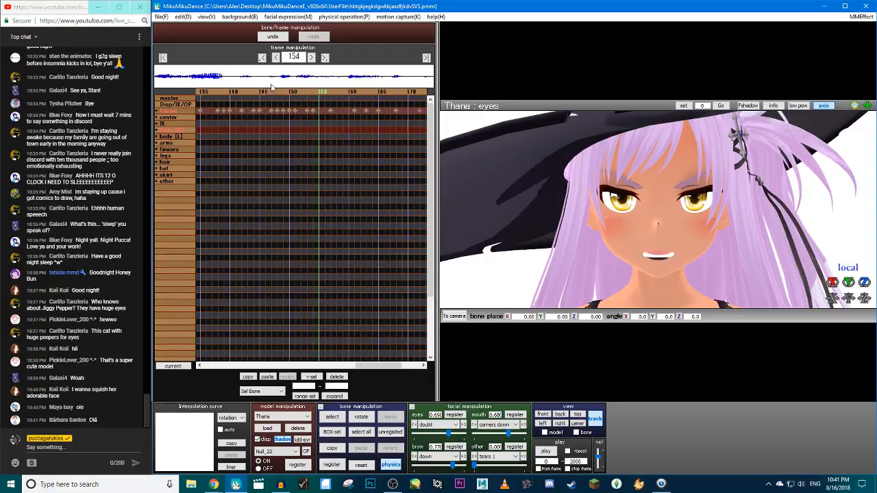
key("Left")
key("Left")
key("Left")
key("Right")
key("Right")
key("Right")
key("Right")
key("Right")
key("Right")
key("Right")
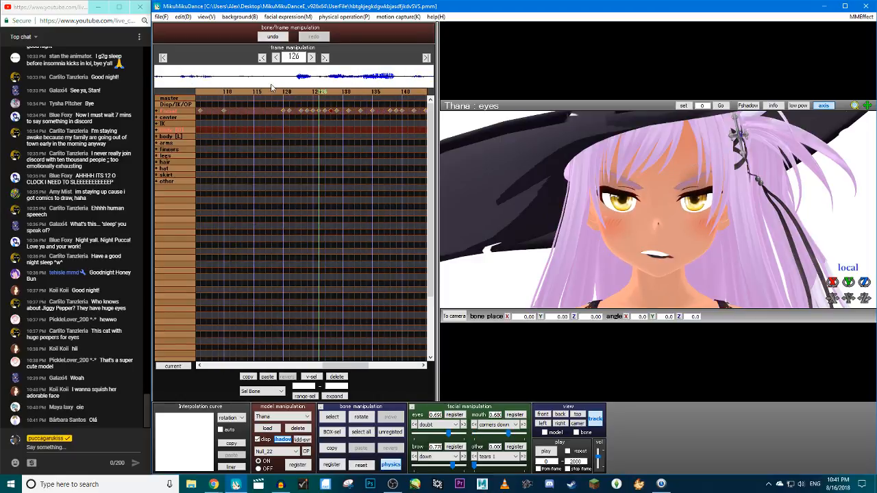
key("Left")
key("Left")
key("Left")
key("Left")
key("Left")
key("Left")
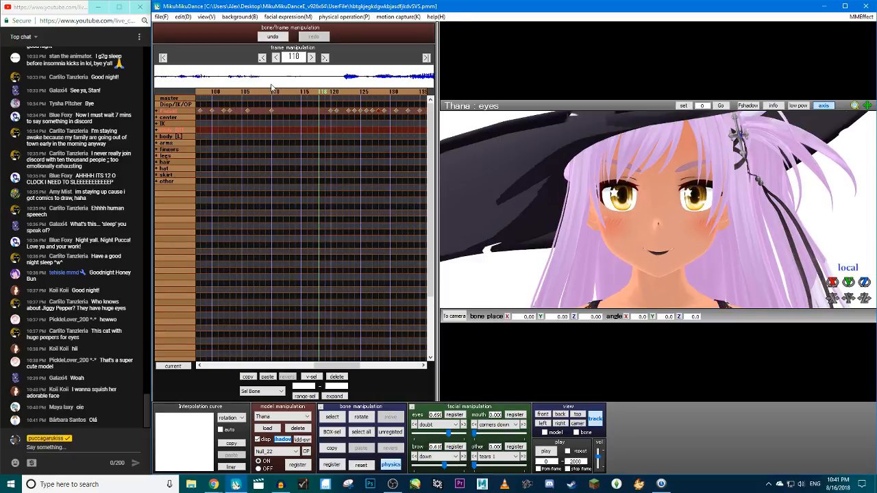
key("Left")
key("Left")
key("Left")
key("Left")
key("Left")
key("Left")
key("Left")
key("Left")
key("Left")
key("Left")
key("Left")
key("Left")
key("Left")
key("Left")
key("Left")
key("Left")
key("Left")
key("Left")
key("Left")
key("Left")
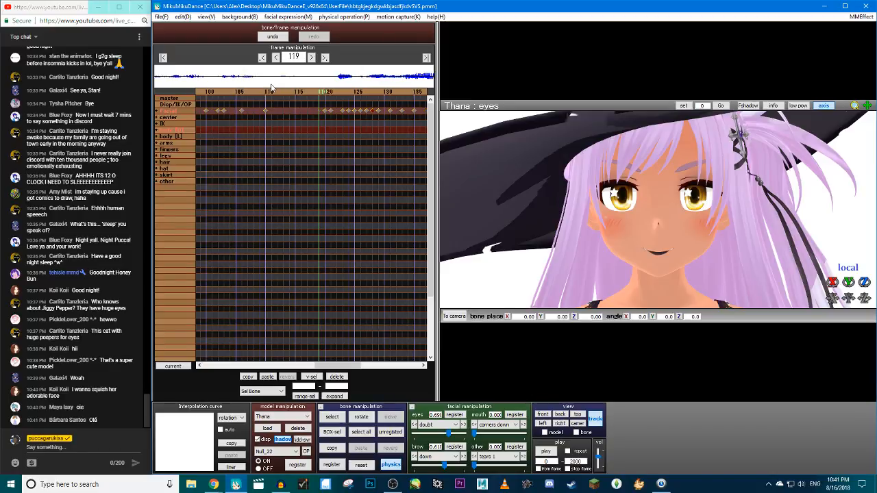
Go back to frame 53 and register the doubt eye morph there at 0.690
key("Left")
key("Left")
key("Left")
key("Left")
key("Left")
key("Left")
key("Left")
key("Left")
key("Left")
key("Left")
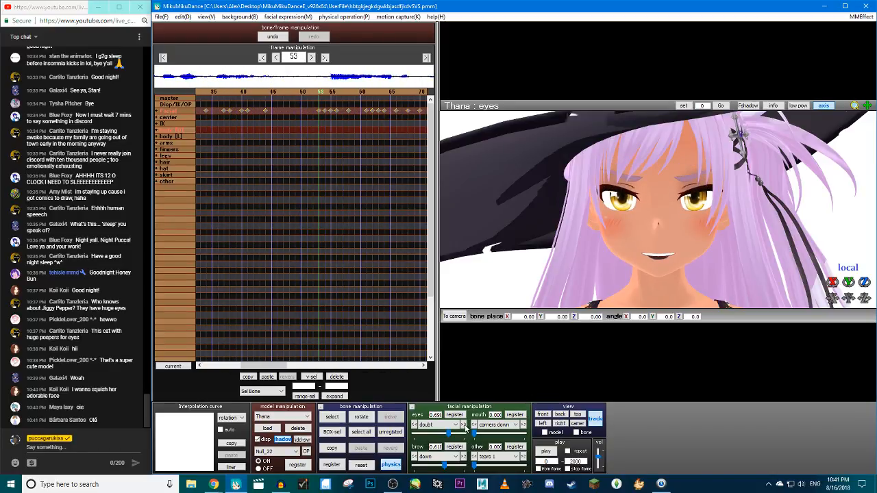
Lower the doubt eye morph to 0.370 and register it on frame 58
key("Right")
key("Right")
key("Right")
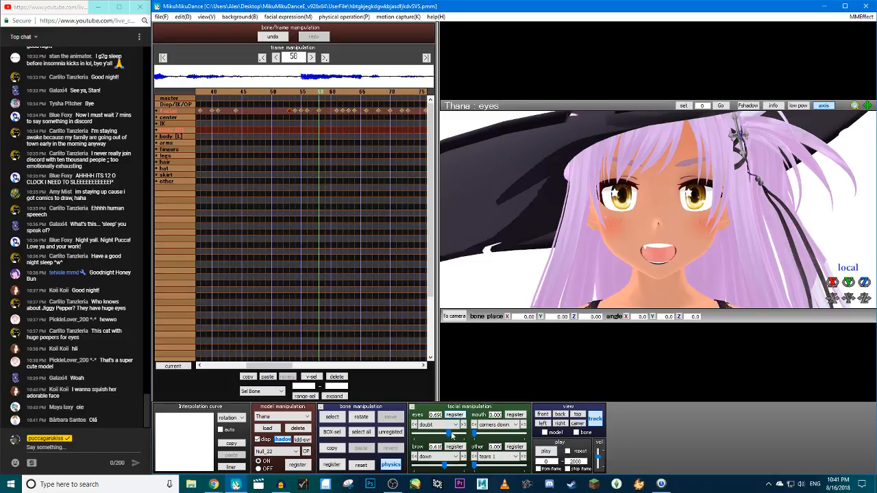
mouse_move(448, 435)
left_mouse_down()
mouse_move(414, 430)
mouse_move(434, 427)
left_mouse_up()
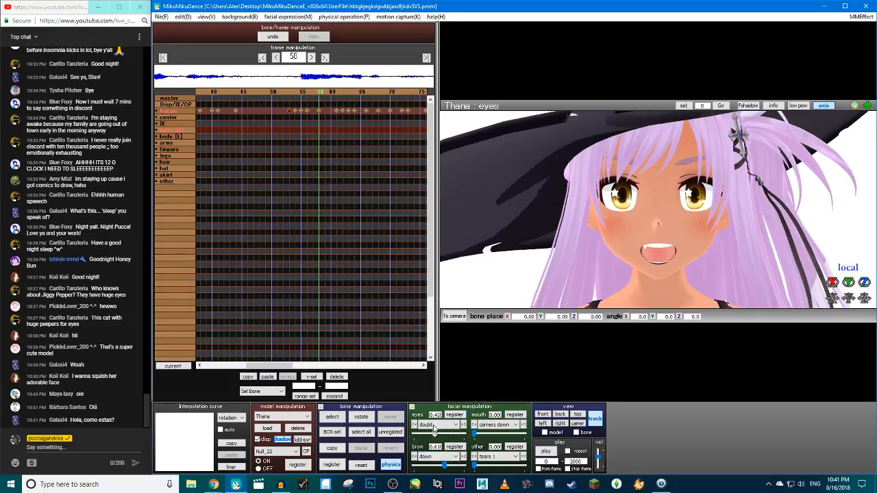
Advance to frame 120 and register the doubt eye morph there at 0.370
key("Right")
key("Right")
key("Right")
key("Right")
key("Right")
key("Right")
key("Right")
key("Right")
key("Right")
key("Right")
key("Right")
key("Right")
key("Right")
key("Right")
key("Right")
key("Right")
key("Right")
key("Right")
key("Right")
key("Right")
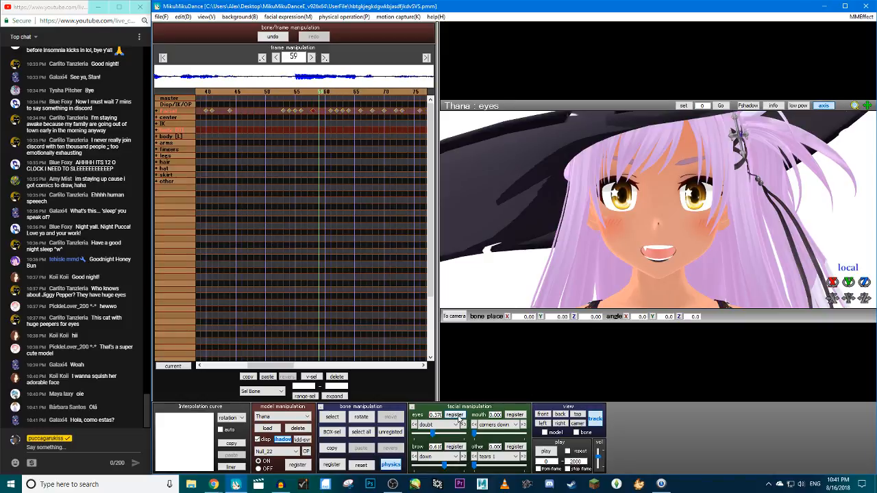
key("Right")
key("Right")
key("Right")
key("Right")
key("Right")
key("Right")
key("Right")
key("Right")
key("Right")
key("Right")
key("Right")
key("Right")
key("Right")
key("Right")
key("Right")
key("Right")
key("Right")
key("Right")
key("Right")
key("Right")
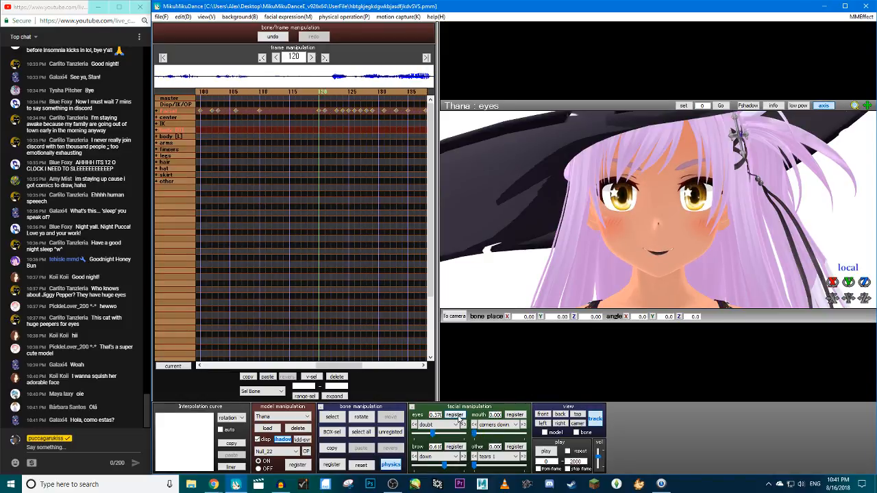
Lower the doubt eye morph to 0.140, register it on frame 125 and check the neighbouring frames
key("Right")
key("Right")
key("Right")
key("Right")
key("Right")
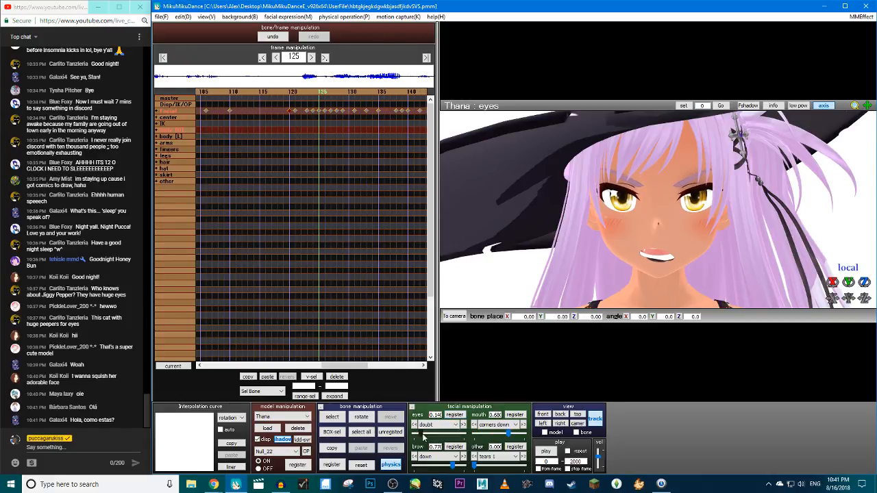
key("Right")
key("Right")
key("Right")
key("Right")
key("Right")
key("Right")
key("Right")
key("Right")
key("Right")
key("Right")
key("Right")
key("Right")
key("Right")
key("Right")
key("Right")
key("Right")
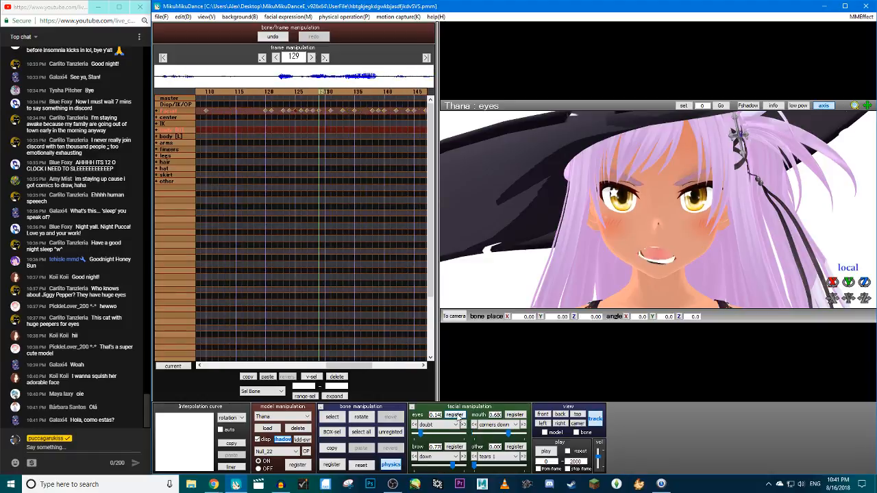
key("Right")
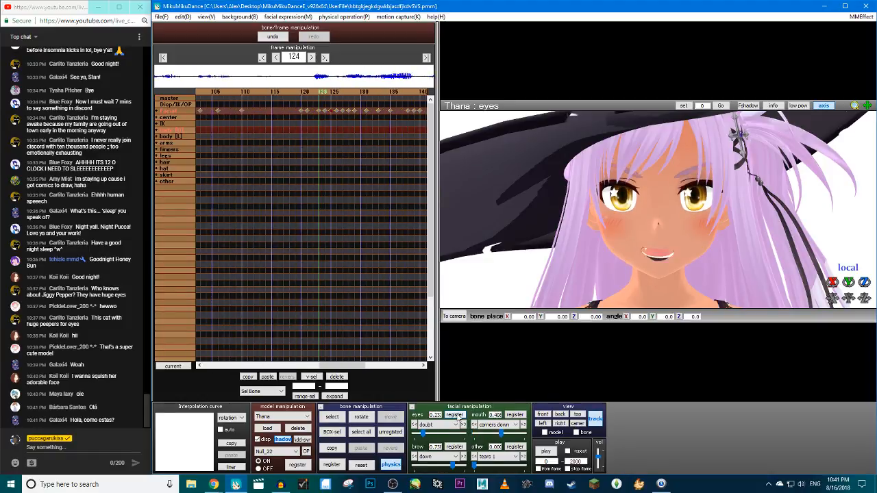
Move on to frame 169 and register the doubt eye morph there at 0.460
key("Right")
key("Right")
key("Right")
key("Right")
key("Right")
key("Right")
key("Right")
key("Right")
key("Right")
key("Right")
key("Right")
key("Right")
key("Right")
key("Right")
key("Right")
key("Right")
key("Right")
key("Right")
key("Right")
key("Right")
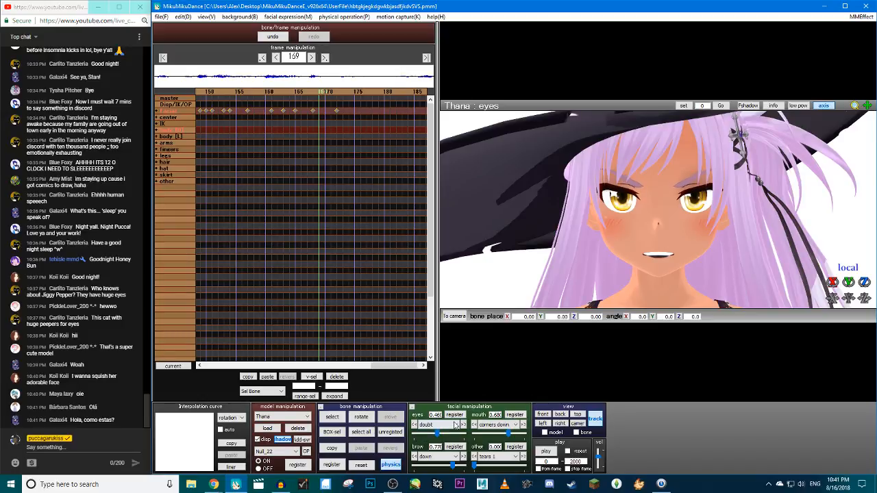
Review the animation in playback and register the doubt eye morph at 0.210 on frame 154
left_click(546, 450)
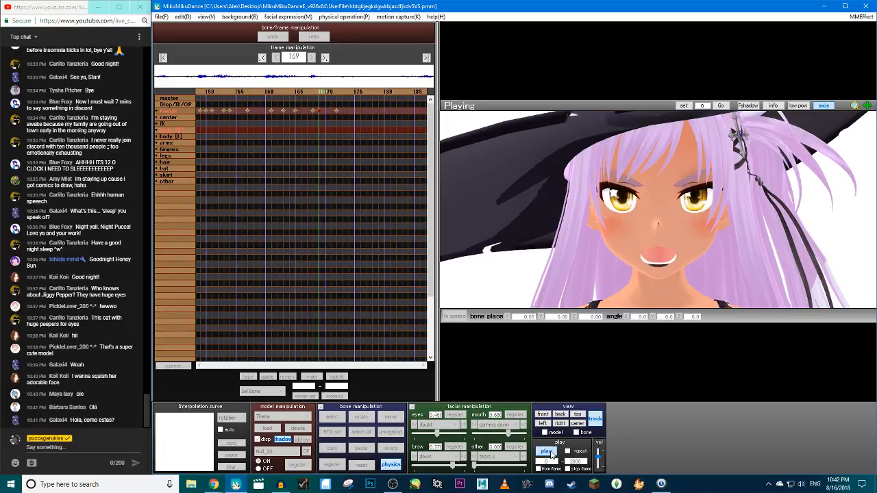
left_click(546, 452)
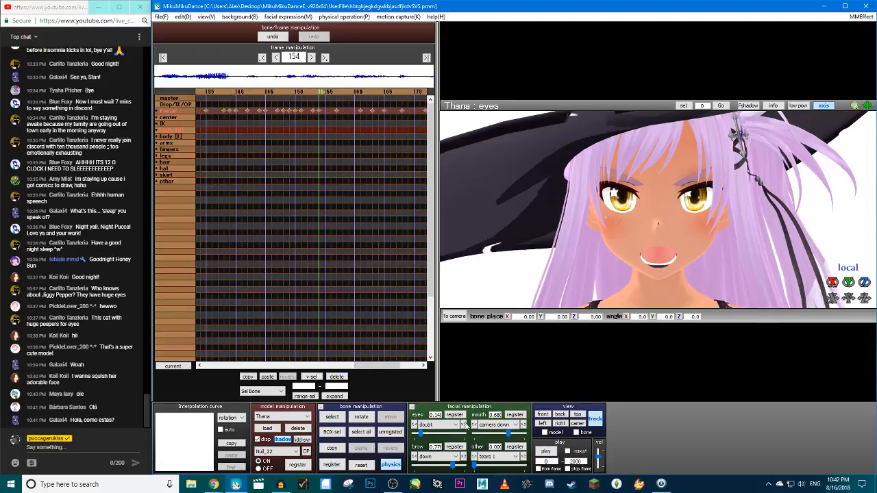
left_click(546, 453)
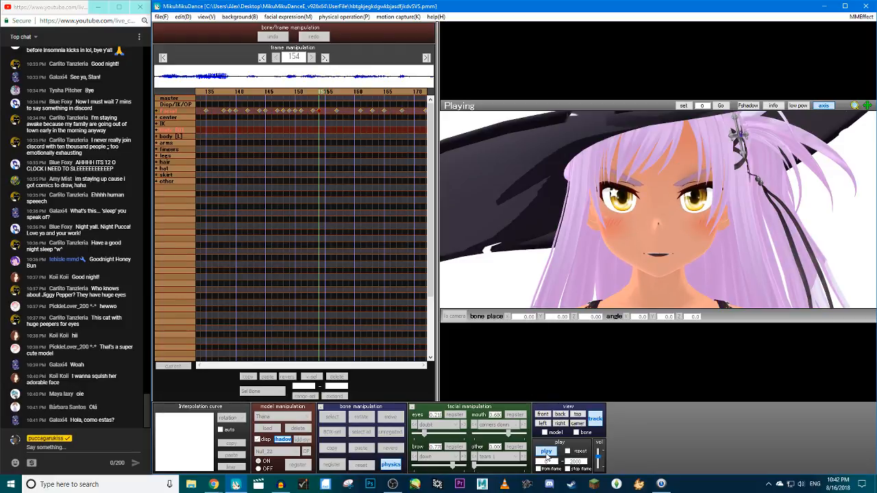
left_click(546, 452)
Switch the eye morph to squint and register it at 0.000 on frame 151
left_click(437, 425)
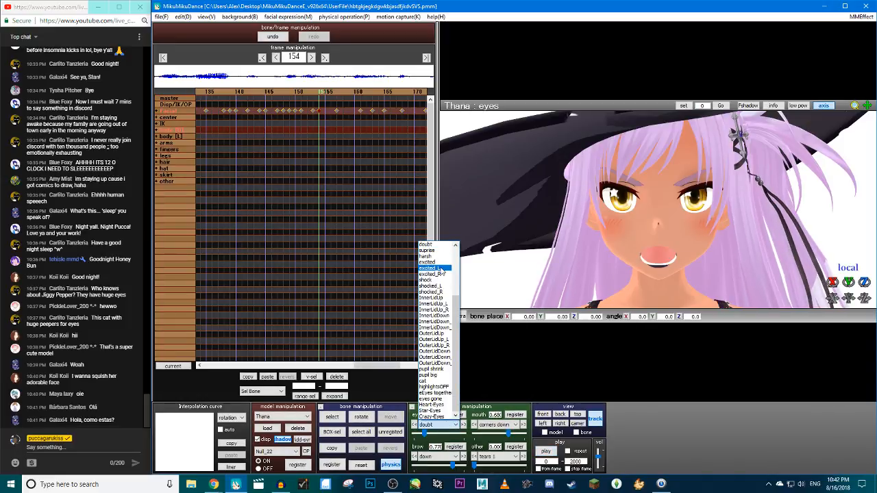
scroll(435, 255, "up", 4)
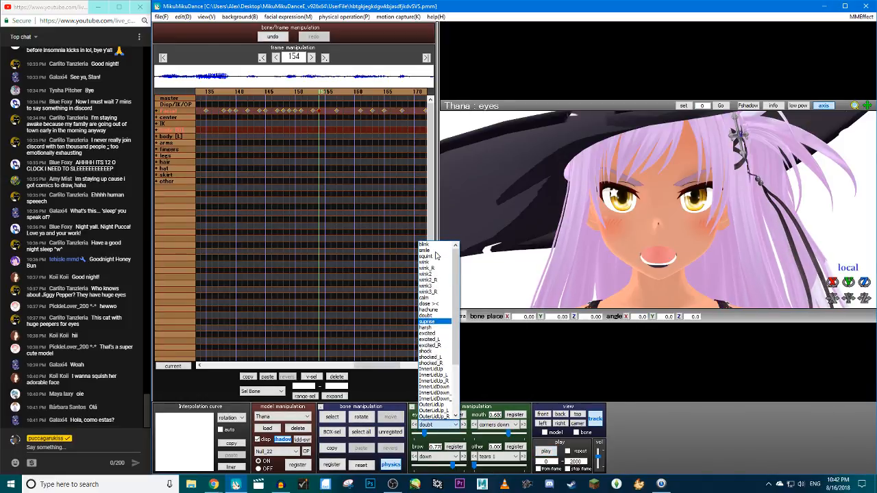
left_click(430, 256)
scroll(295, 96, "up", 5)
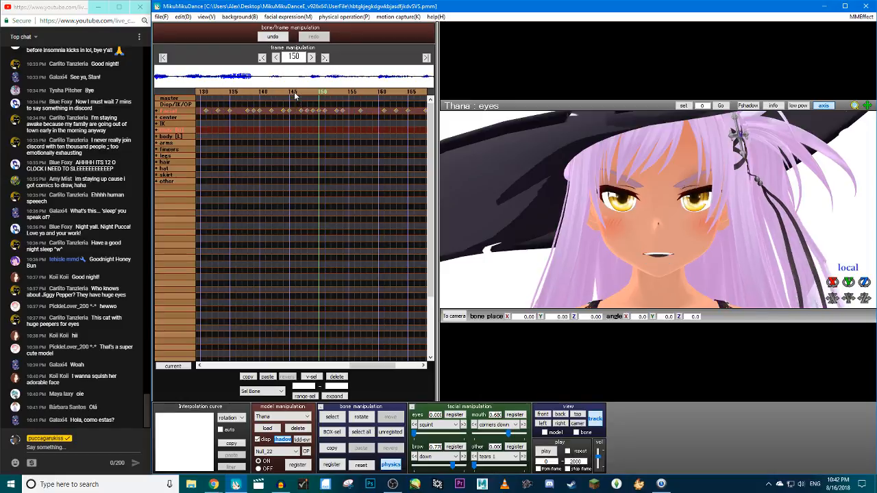
scroll(295, 96, "down", 5)
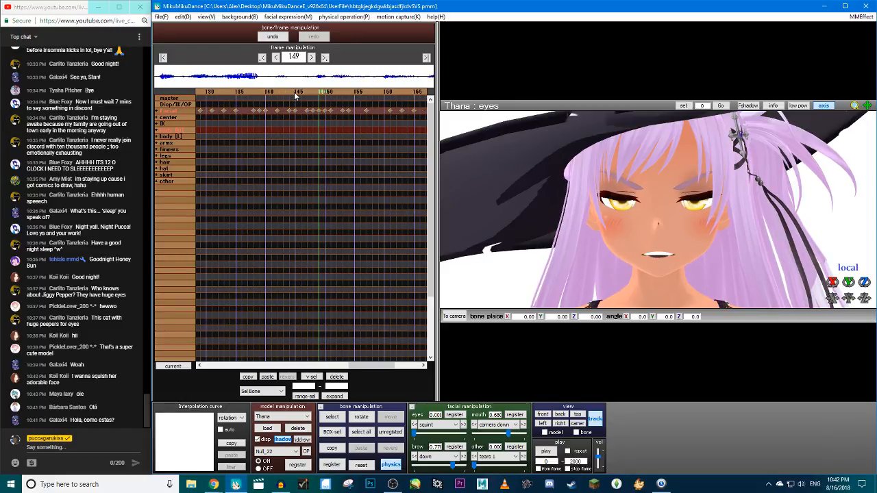
scroll(296, 96, "up", 3)
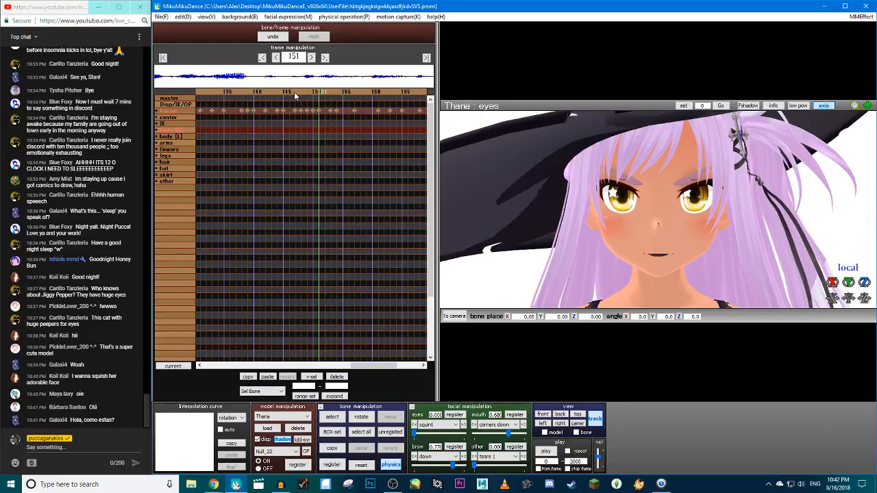
left_click(461, 415)
Register the squint eye morph on frame 154, first at 0.220 and finally at 0.290
scroll(463, 419, "down", 3)
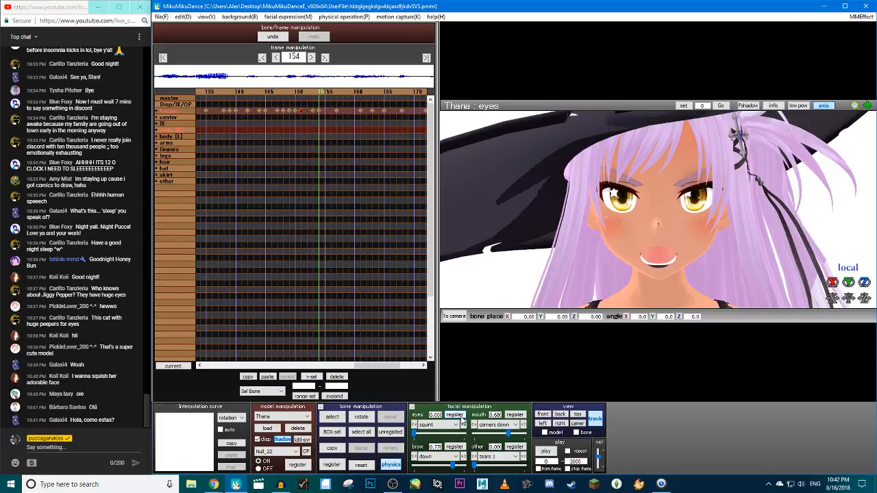
left_click_drag(414, 434, 424, 434)
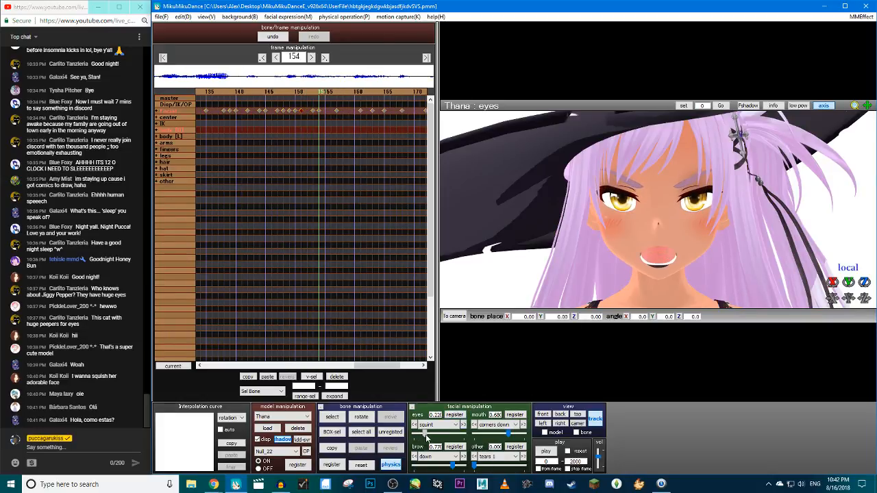
left_click(455, 415)
scroll(454, 416, "up", 4)
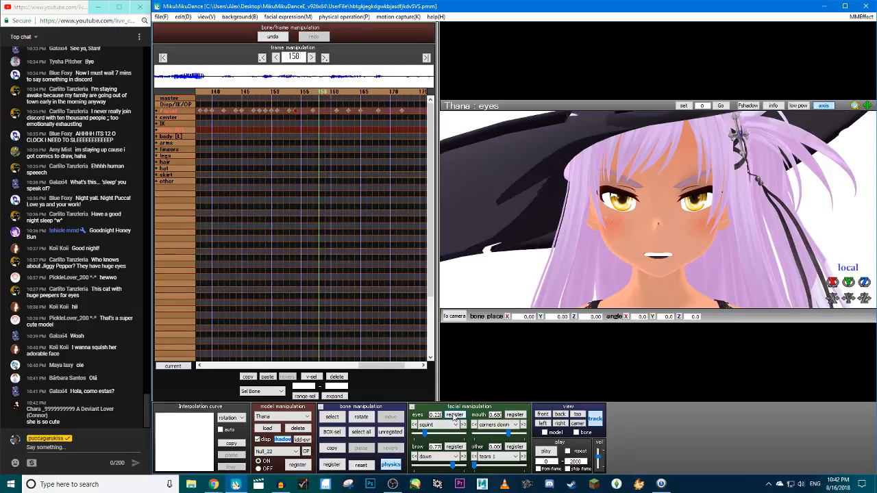
scroll(454, 415, "down", 6)
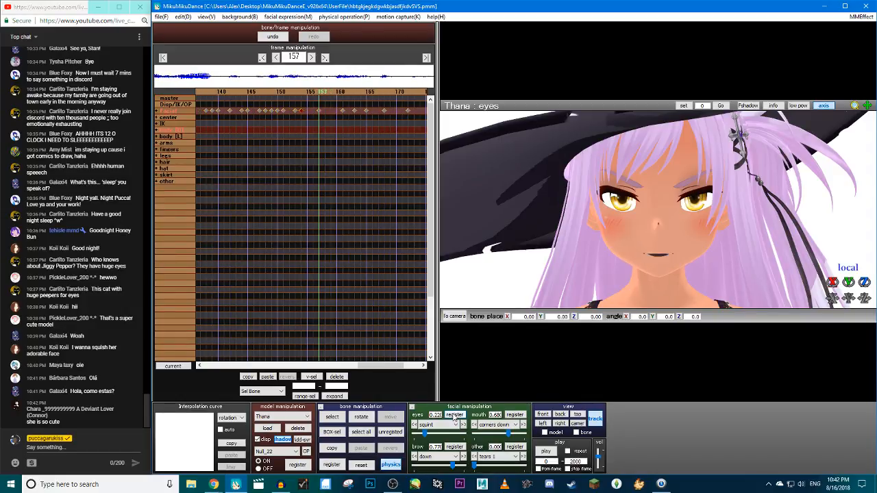
scroll(454, 415, "up", 2)
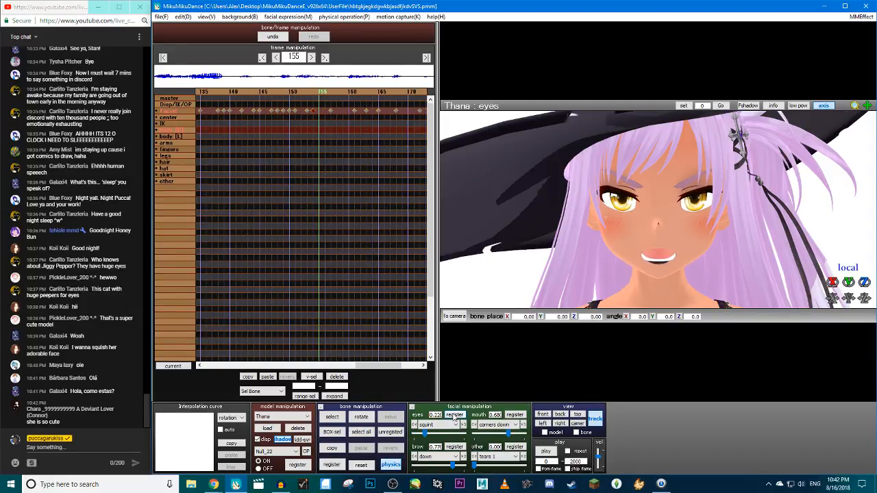
left_click_drag(426, 433, 428, 434)
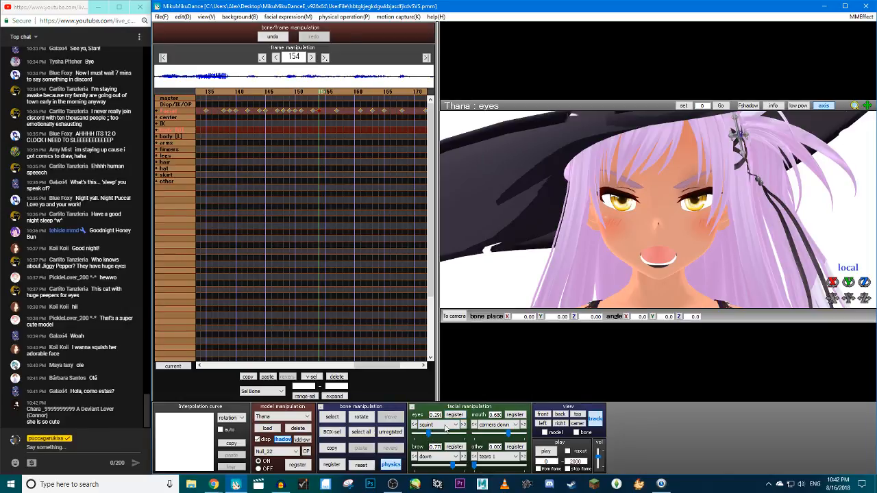
left_click(454, 416)
Lower the squint eye morph to 0.190 and register it on frame 157
scroll(453, 418, "down", 3)
left_click_drag(428, 434, 422, 433)
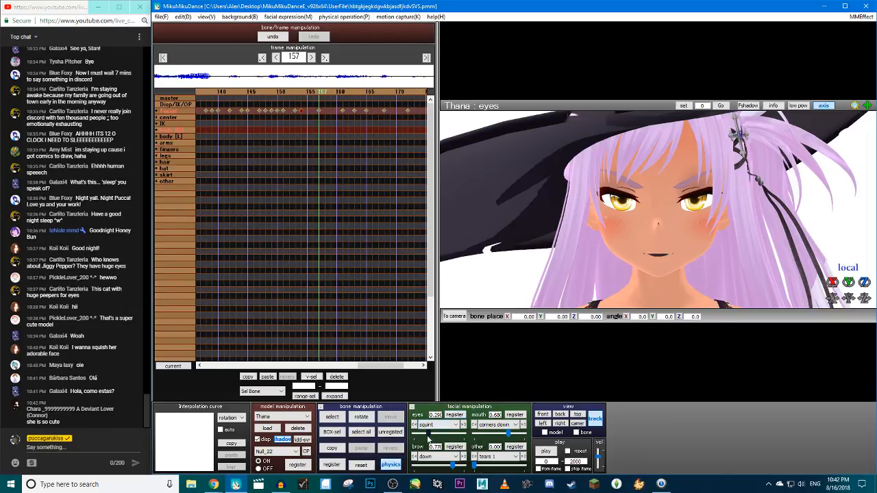
left_click(454, 415)
Lower the squint eye morph to 0.080, register it on frame 169 and play back the animation
scroll(456, 417, "down", 3)
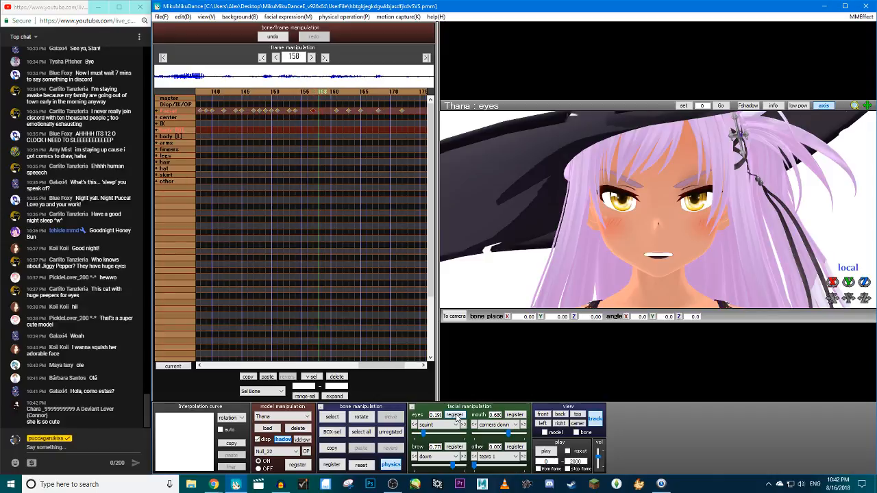
scroll(455, 417, "down", 9)
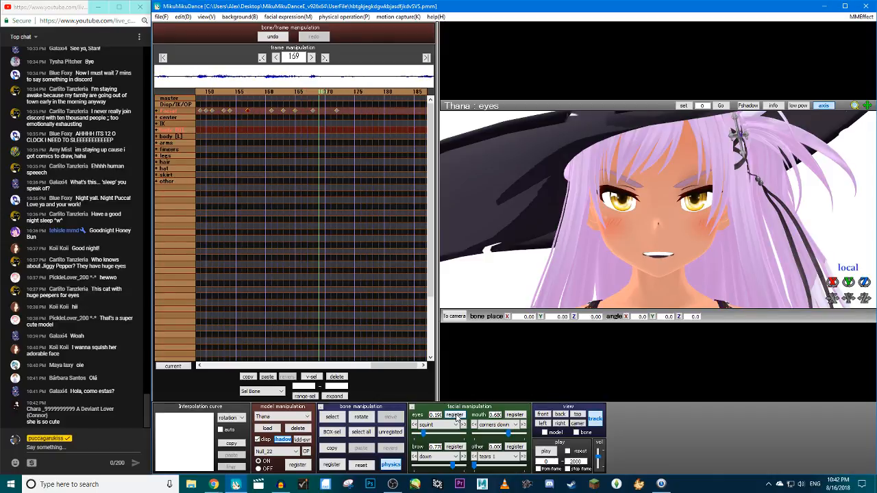
left_click_drag(423, 433, 418, 433)
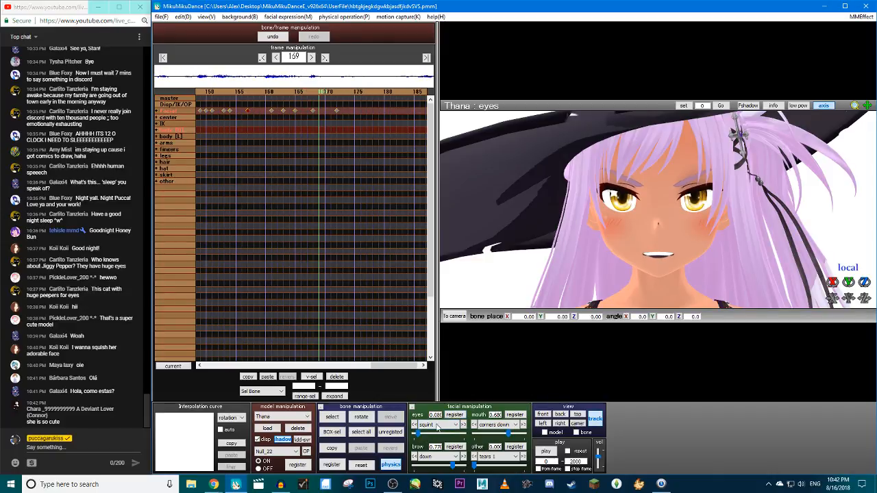
left_click(454, 415)
left_click(546, 451)
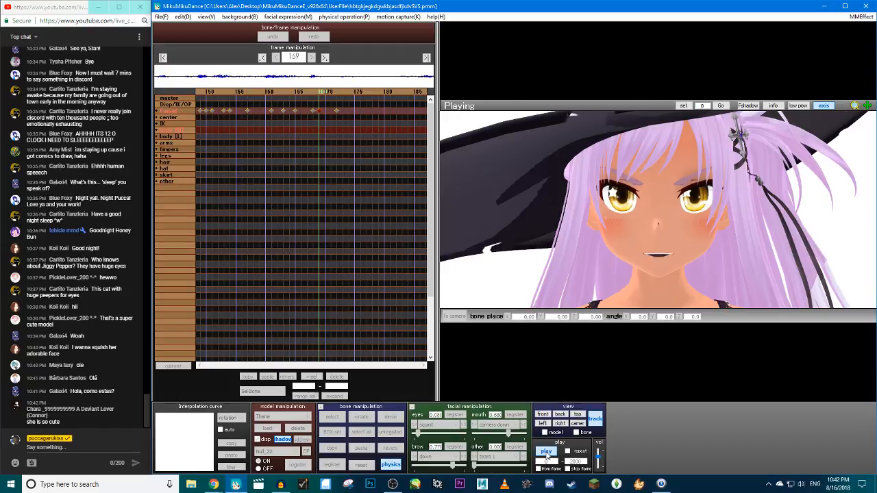
left_click(546, 452)
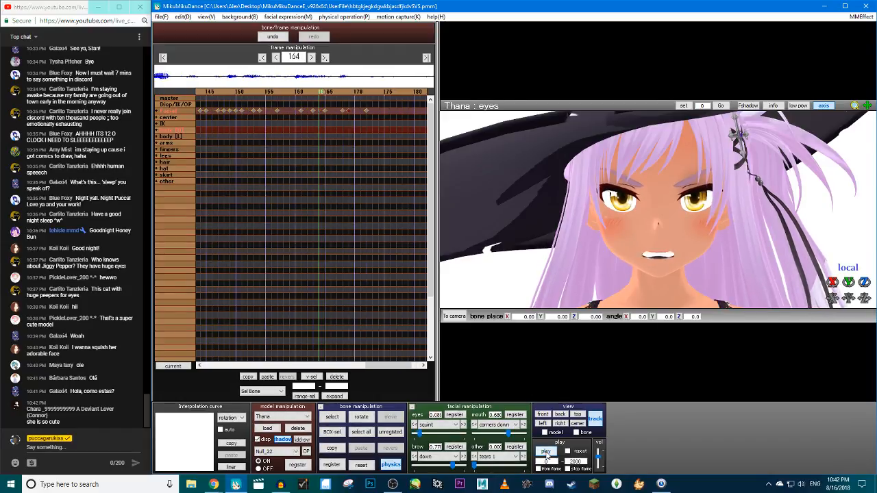
Examine the eyes and squint back and forth across the frames between 164 and 143
key("Left")
key("Left")
key("Left")
key("Left")
key("Left")
key("Left")
key("Left")
key("Left")
key("Left")
key("Left")
key("Left")
key("Left")
key("Left")
key("Left")
key("Left")
key("Left")
key("Left")
key("Left")
key("Left")
key("Left")
key("Right")
key("Right")
key("Right")
key("Right")
key("Right")
key("Right")
key("Right")
key("Right")
key("Right")
key("Right")
key("Right")
key("Right")
key("Right")
key("Right")
key("Right")
key("Right")
key("Right")
key("Right")
key("Right")
key("Right")
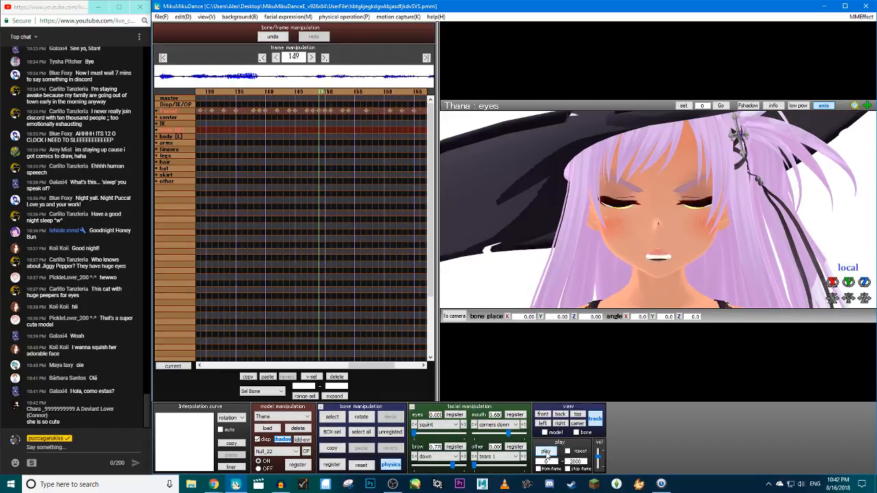
key("Left")
key("Left")
key("Left")
key("Left")
key("Left")
key("Left")
key("Left")
key("Left")
key("Left")
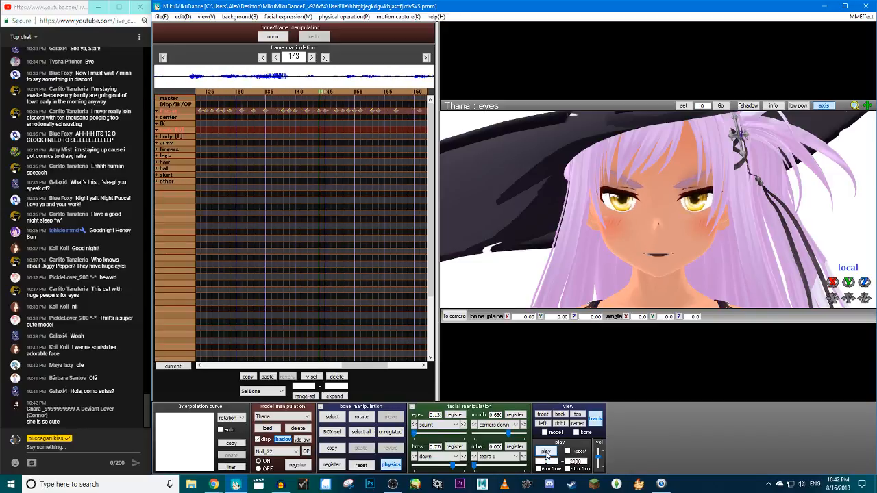
Move the squint morph keyframes on frames 151, 154, 157 and 169 forward by eight frames
key("Right")
key("Right")
key("Right")
key("Right")
key("Right")
key("Right")
key("Right")
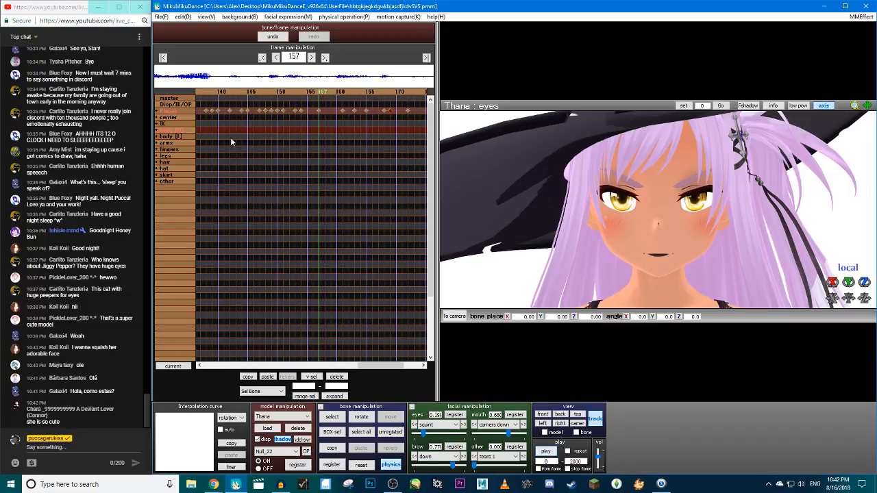
left_click(157, 111)
scroll(268, 205, "down", 6)
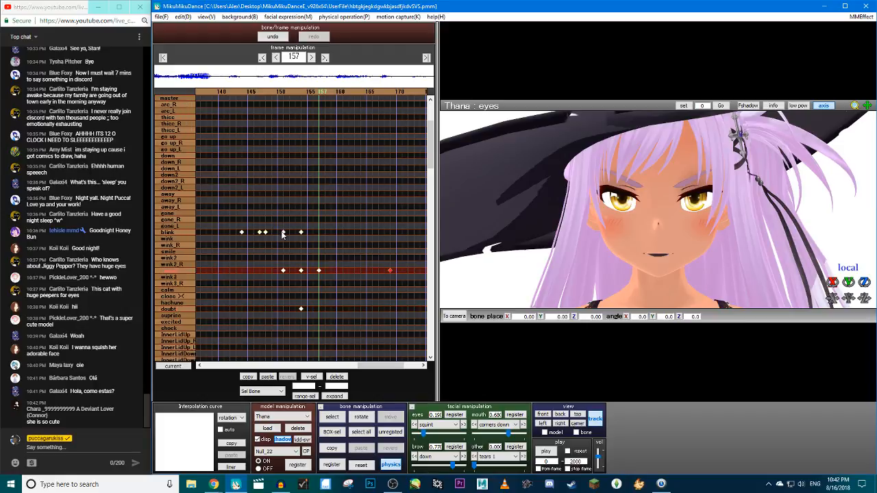
left_click_drag(401, 287, 329, 272)
key("Left")
key("Left")
key("Left")
key("Left")
key("Left")
key("Left")
key("Left")
key("Left")
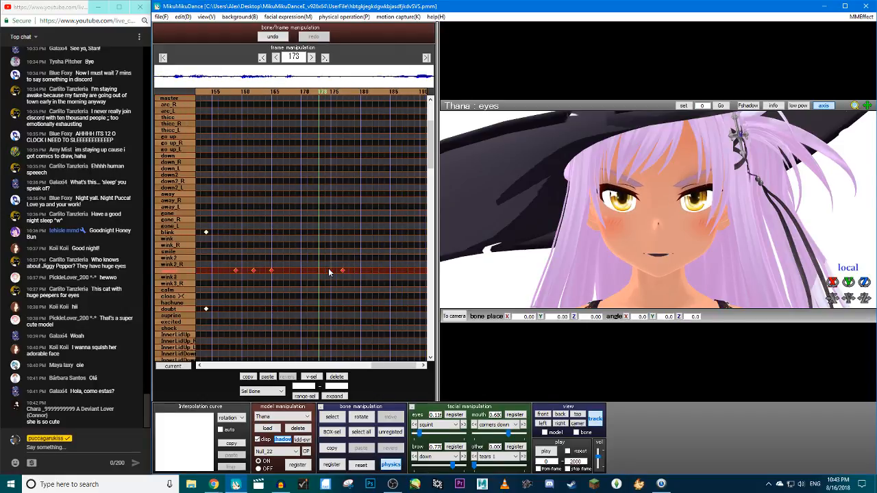
Delete the squint keyframe on frame 177 and play back the animation
key("Right")
key("Right")
key("Right")
key("Right")
key("Right")
key("Right")
key("Right")
key("Right")
key("Right")
key("Right")
key("Right")
key("Right")
key("Right")
key("Right")
key("Right")
key("Right")
key("Right")
key("Right")
key("Right")
key("Right")
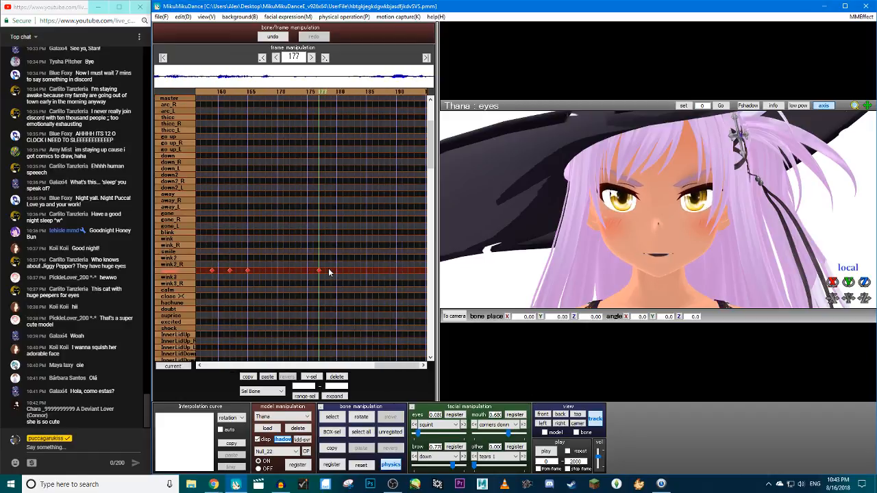
left_click(340, 377)
left_click(546, 451)
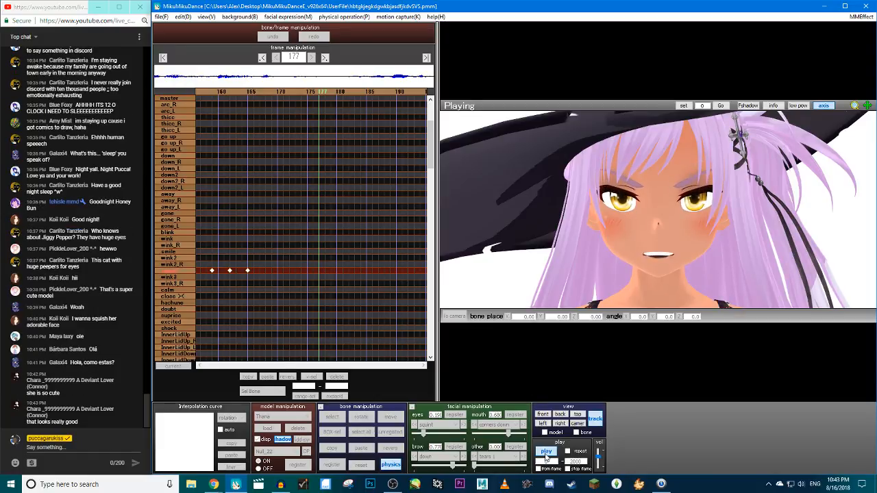
left_click(546, 454)
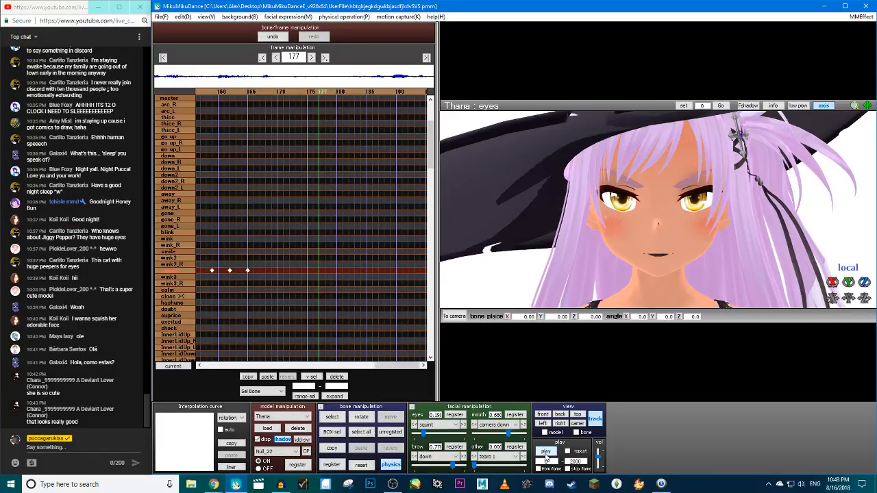
Save the project, play the animation once more and save the project again
left_click(163, 17)
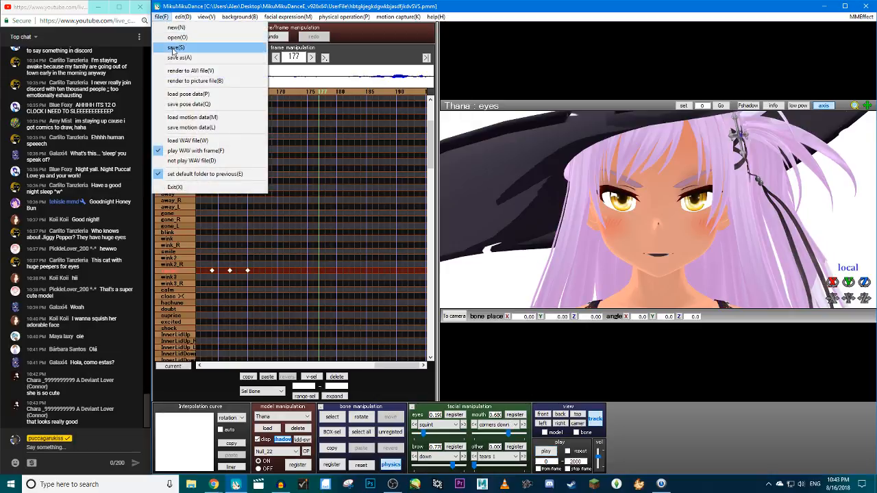
left_click(173, 48)
left_click(548, 453)
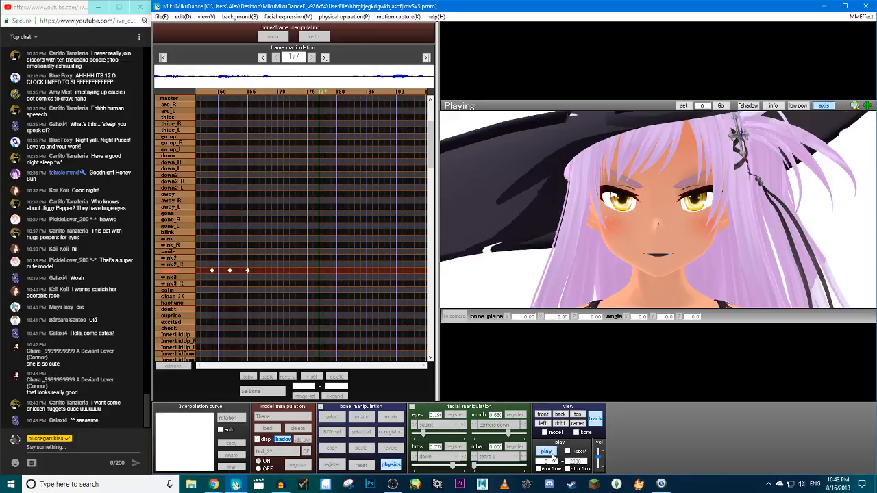
left_click(552, 457)
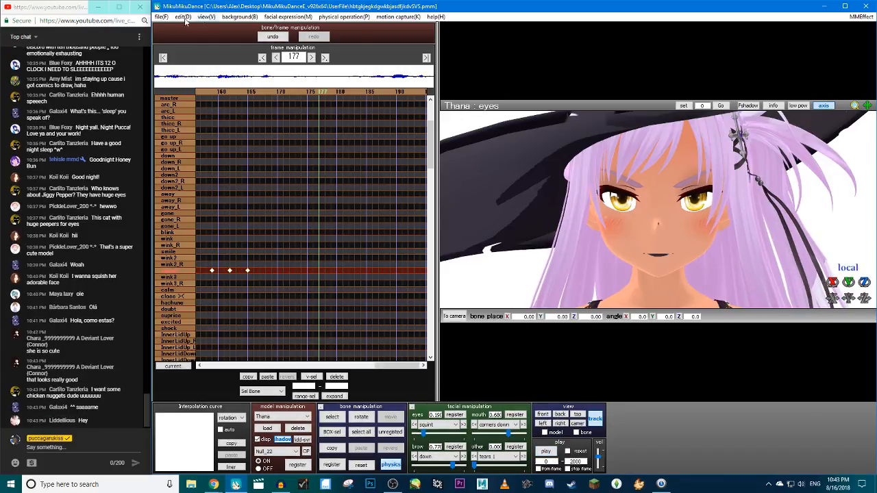
left_click(161, 16)
left_click(163, 50)
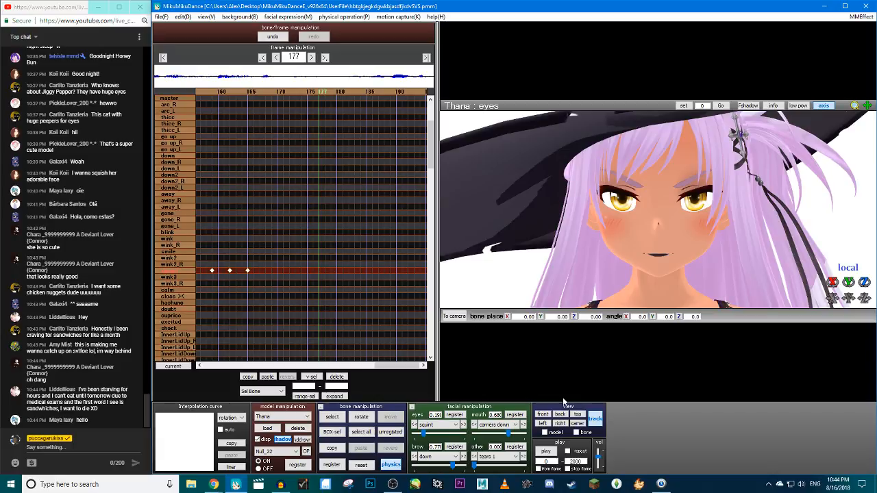
Switch to OBS, mute and unmute the Mic/Aux audio, and return to MikuMikuDance
left_click(392, 484)
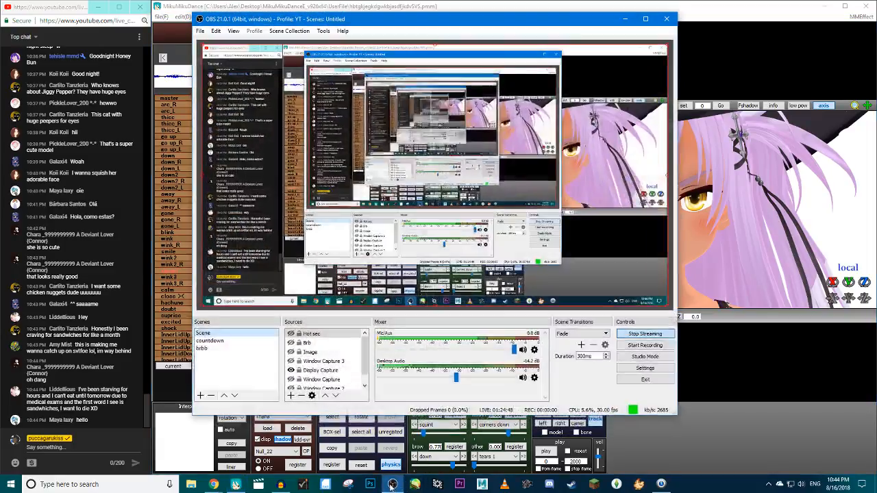
left_click(523, 350)
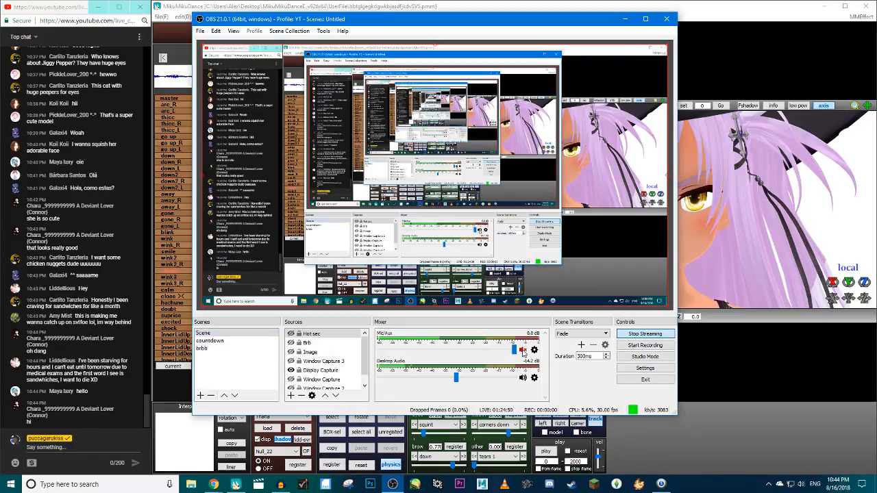
left_click(233, 349)
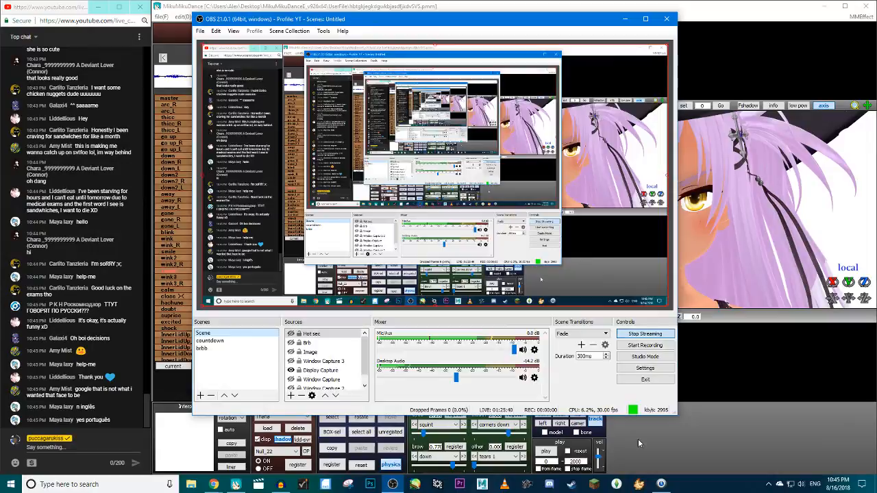
left_click(638, 440)
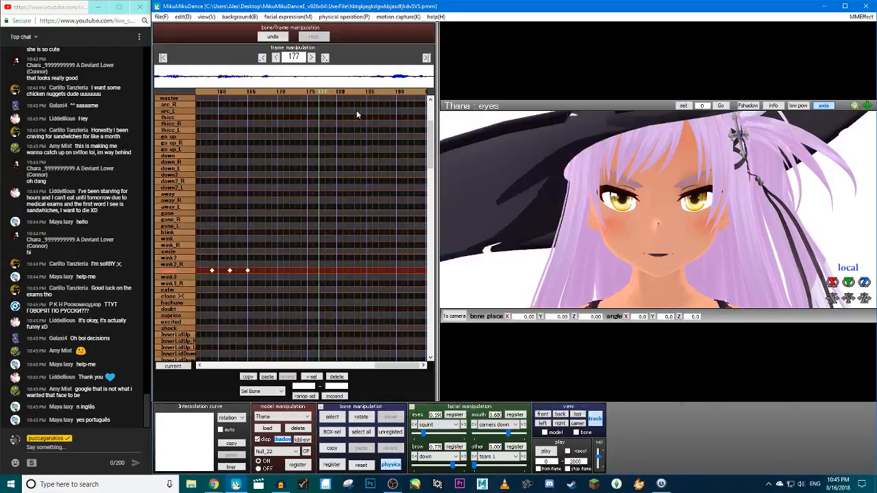
Save the project, view the live chat's participant list and return to the chat messages
left_click(161, 17)
left_click(165, 46)
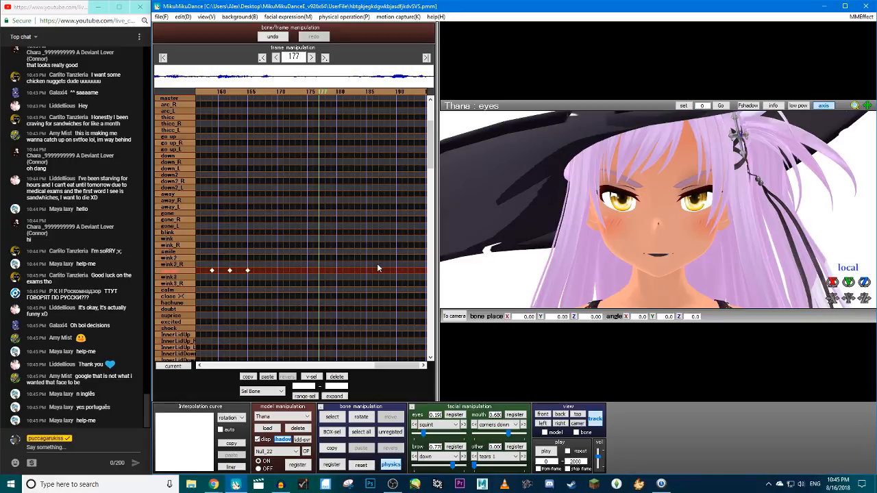
left_click(139, 36)
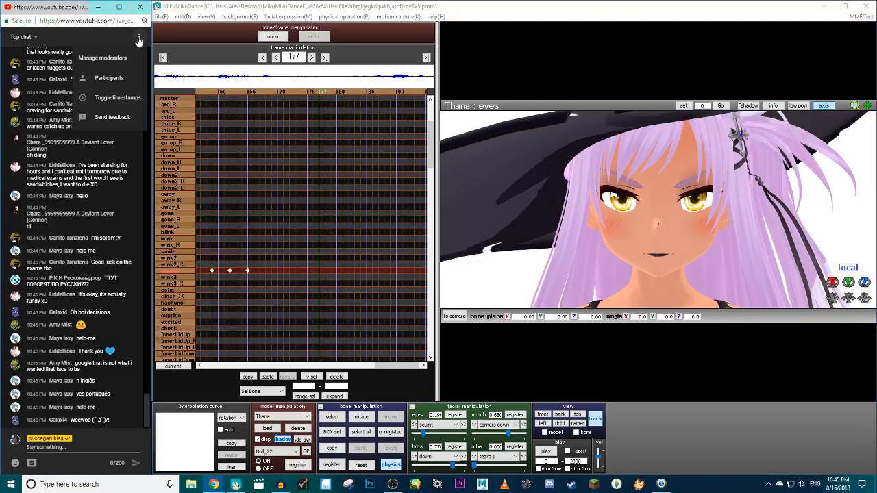
left_click(113, 48)
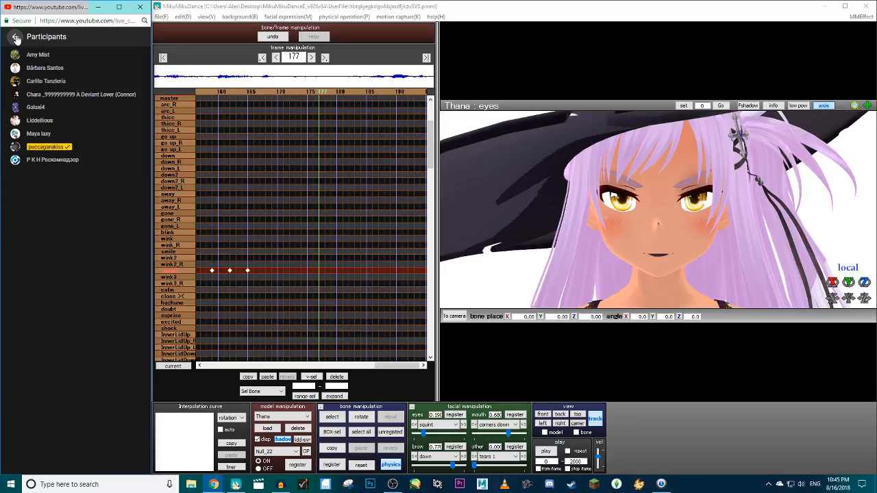
left_click(16, 39)
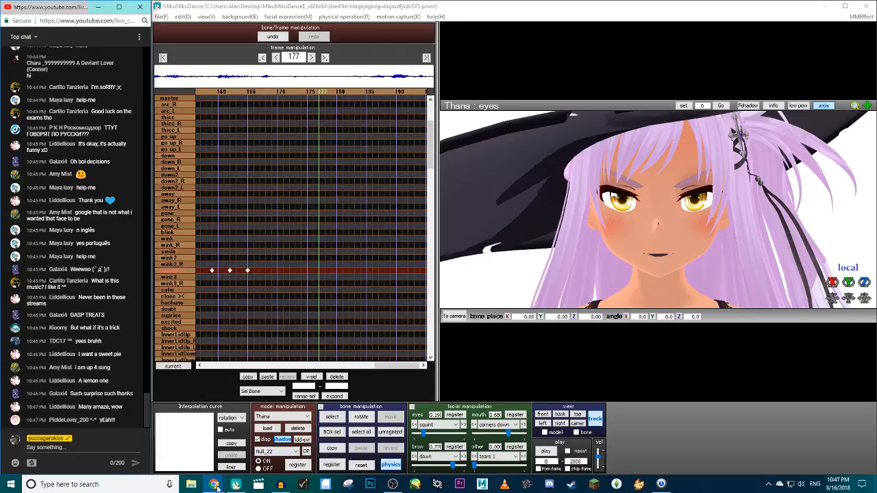
Switch to the browser, highlight the title "Ga1ahad and Scientific Witchery - MILI" and visit the Coffee Music tab before returning to the video
mouse_move(214, 485)
left_click(190, 442)
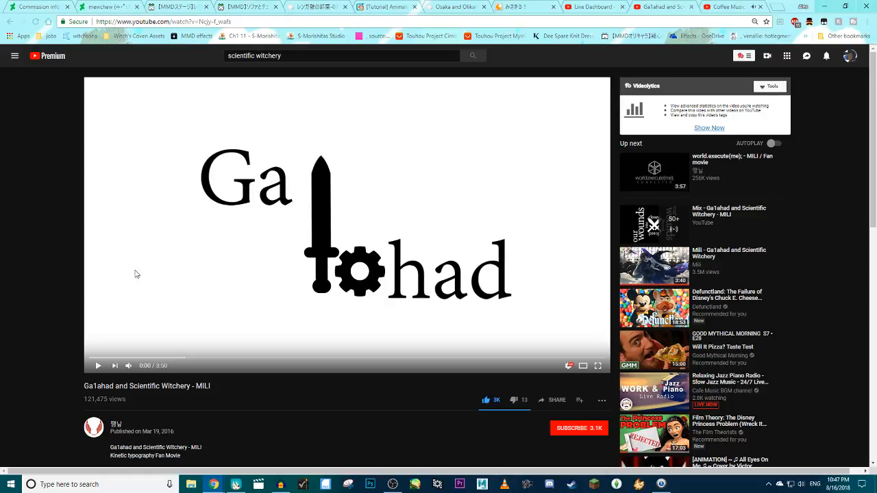
left_click_drag(78, 387, 218, 387)
left_click(220, 387)
left_click(719, 7)
left_click(669, 6)
Place the browser window beside the live chat and play the "Ga1ahad and Scientific Witchery - MILI" video
mouse_move(216, 484)
left_click(263, 446)
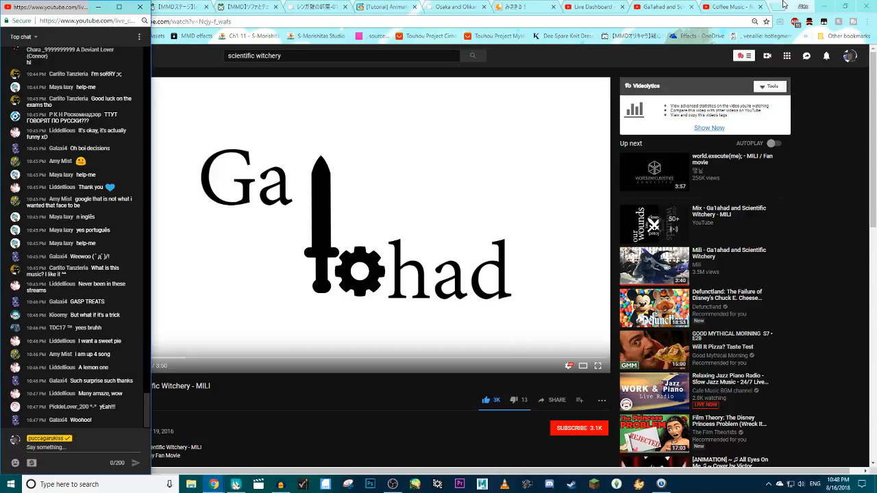
left_click_drag(787, 9, 876, 11)
left_click(657, 373)
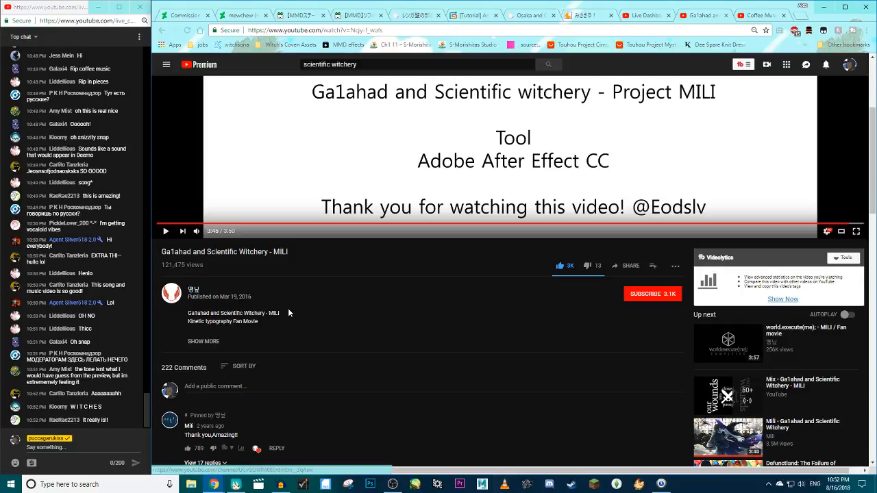
Mute the "Ga1ahad and Scientific Witchery" video, rewind it to about 0:12 and resume playback
scroll(288, 308, "down", 3)
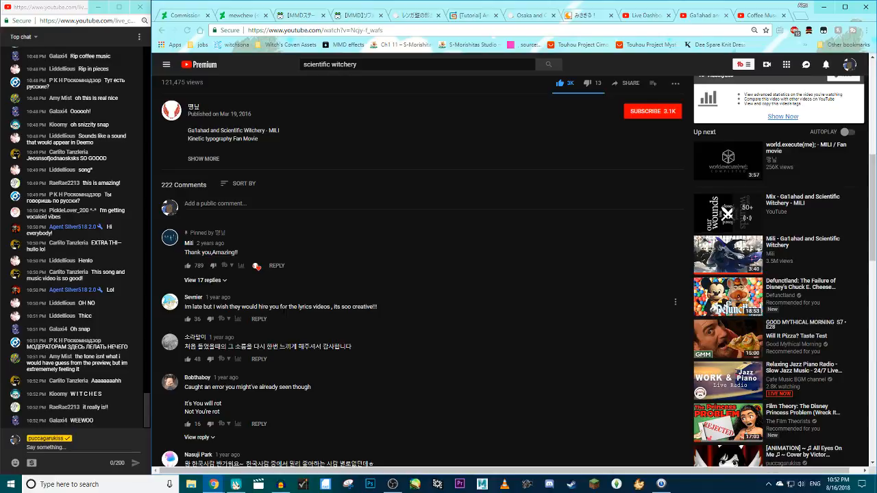
scroll(290, 313, "up", 3)
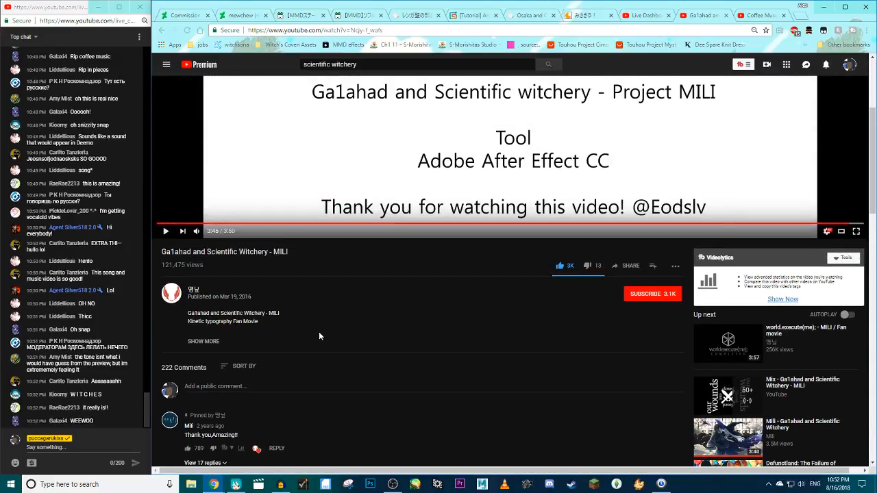
scroll(311, 331, "up", 1)
scroll(332, 321, "up", 2)
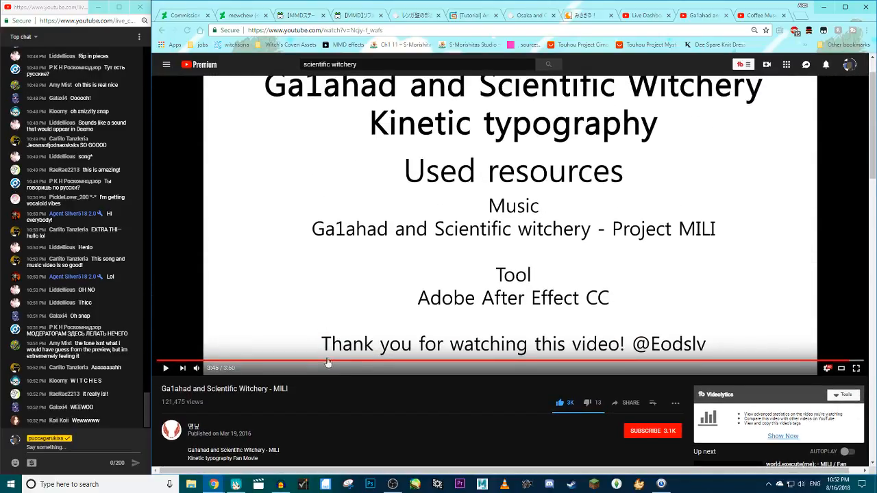
scroll(376, 391, "down", 2)
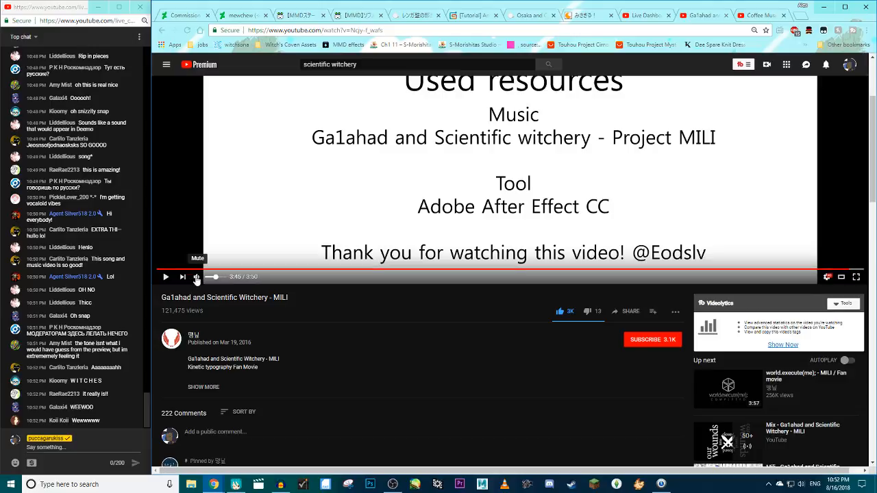
left_click_drag(197, 273, 196, 272)
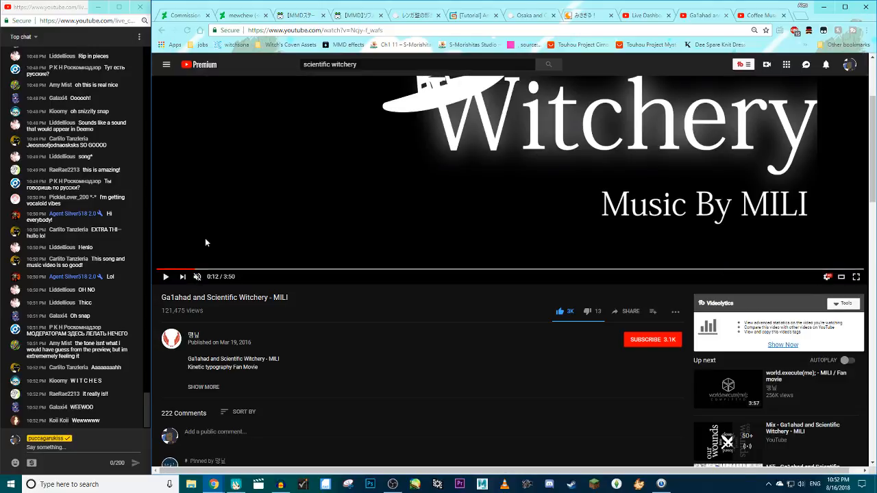
left_click(206, 238)
Look through the video's comments and recommended videos and return to the player
scroll(216, 248, "up", 2)
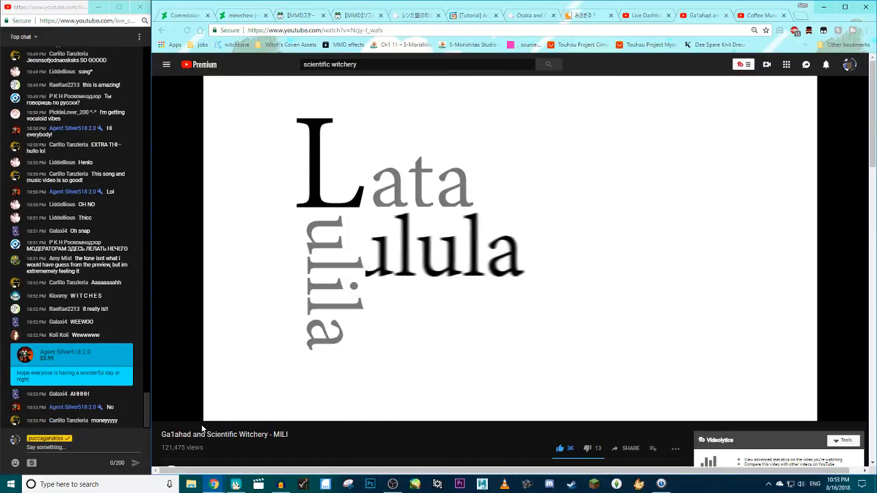
scroll(219, 412, "down", 10)
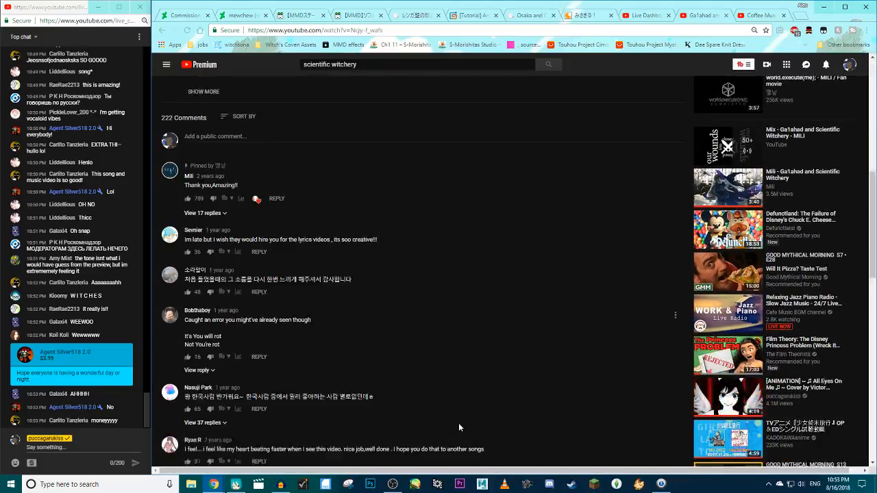
scroll(461, 415, "down", 2)
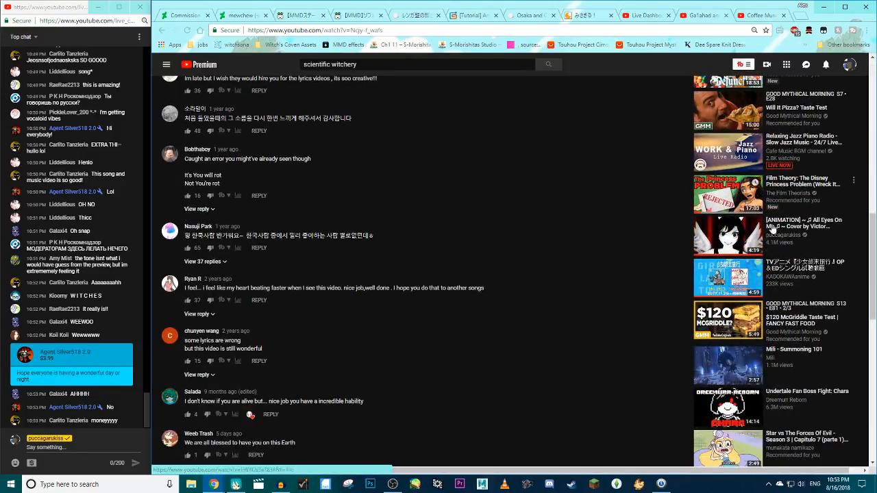
scroll(541, 208, "up", 5)
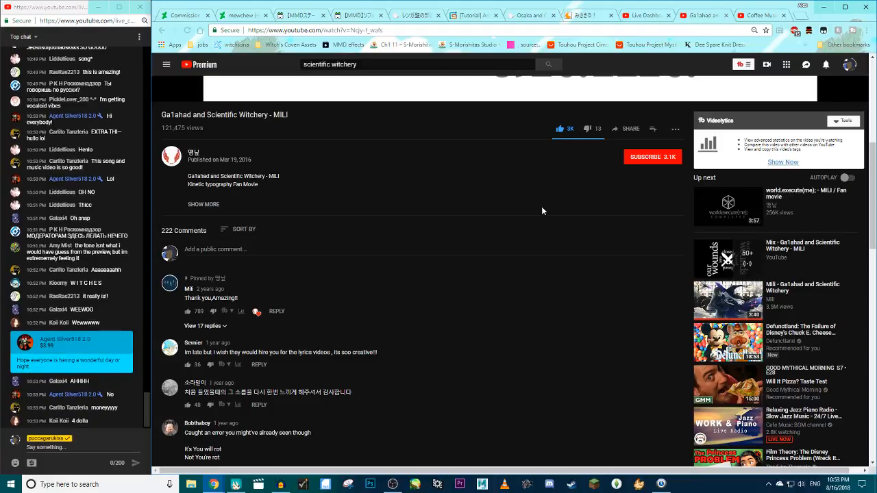
scroll(542, 211, "up", 4)
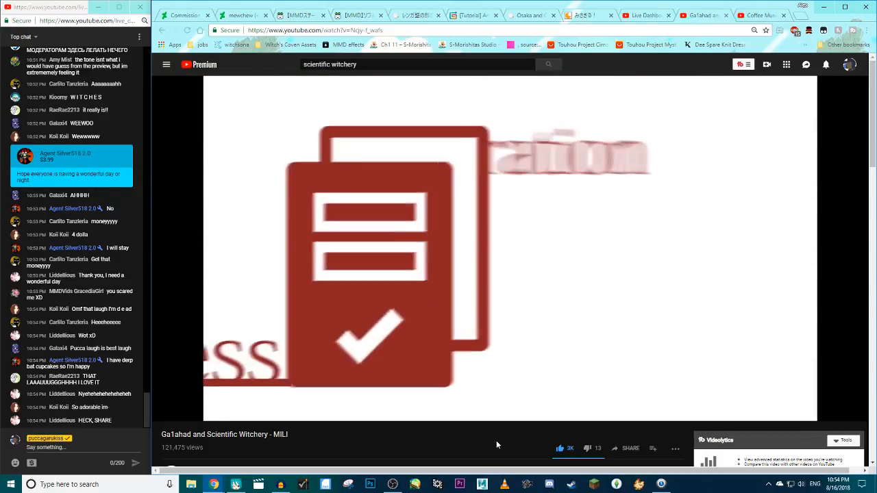
Switch to the OBS streaming window
left_click(391, 485)
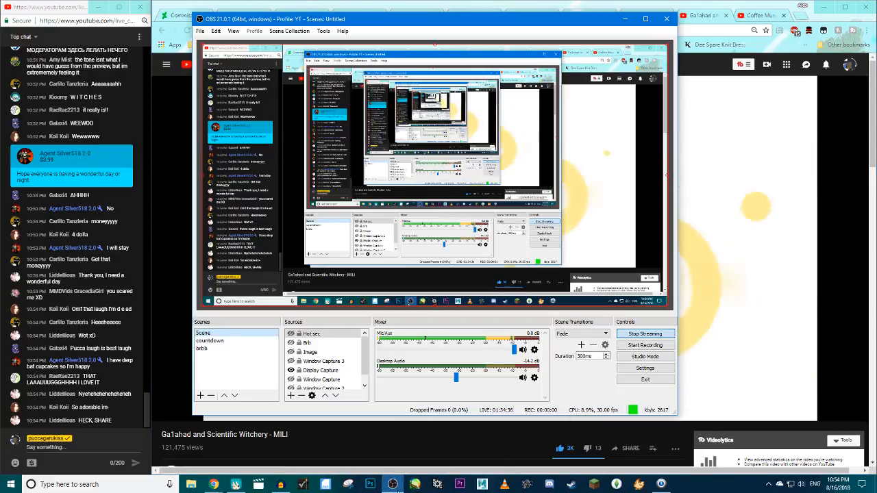